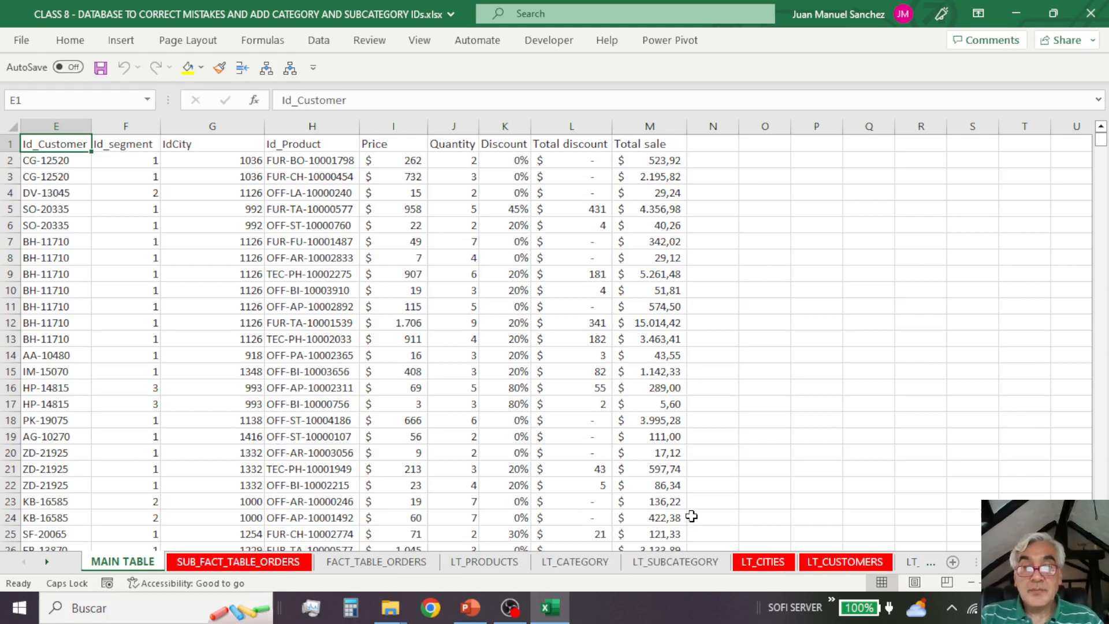
Step: Review the blank Id_Category and Id_Subcategory columns in LT_PRODUCTS and the ID lists in LT_CATEGORY and LT_SUBCATEGORY
left_click(503, 565)
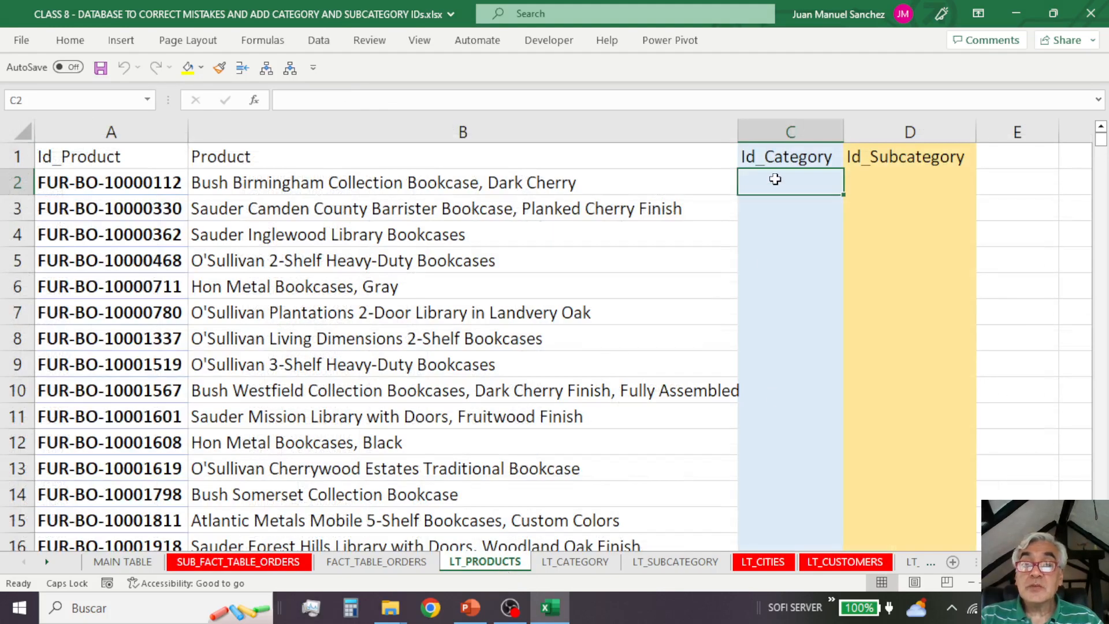
left_click(894, 178)
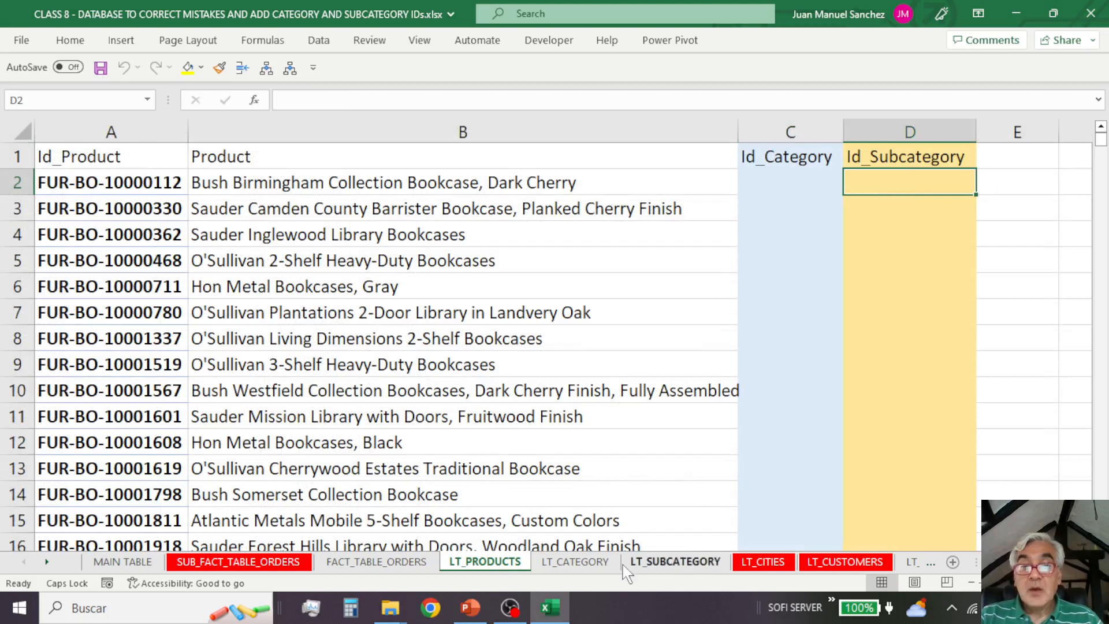
left_click(575, 561)
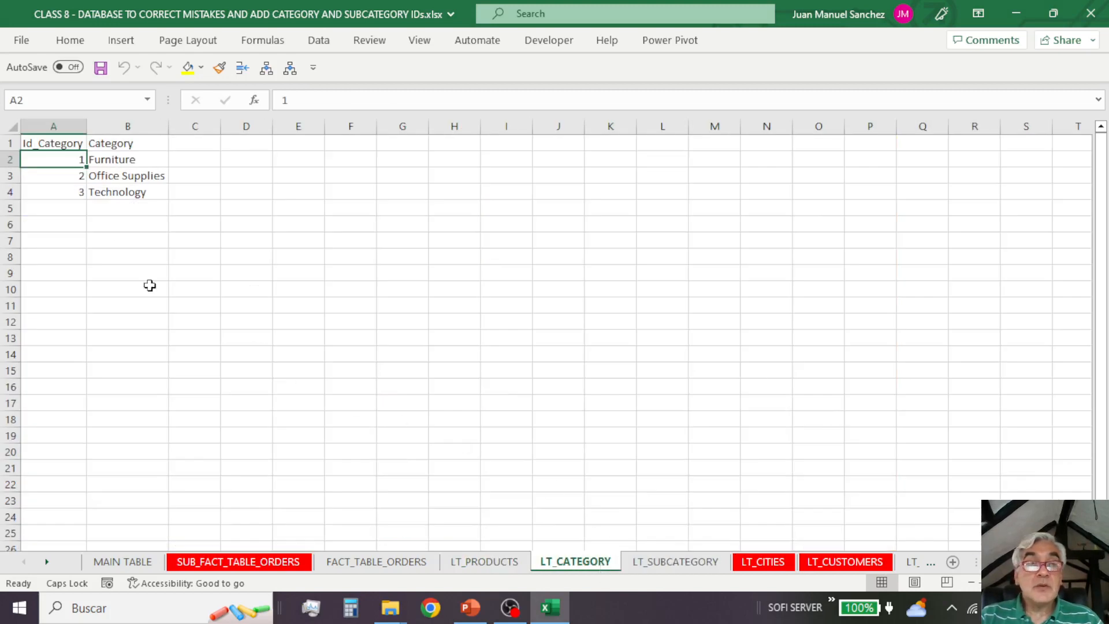
left_click(130, 168)
key("ctrl+shift+Down")
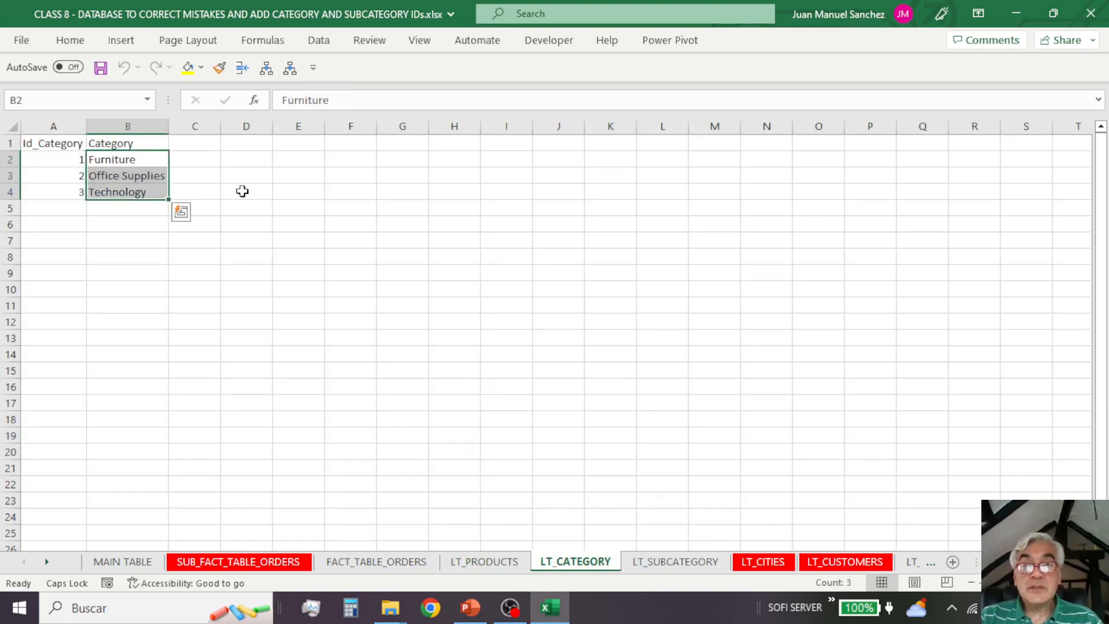
left_click_drag(72, 161, 67, 186)
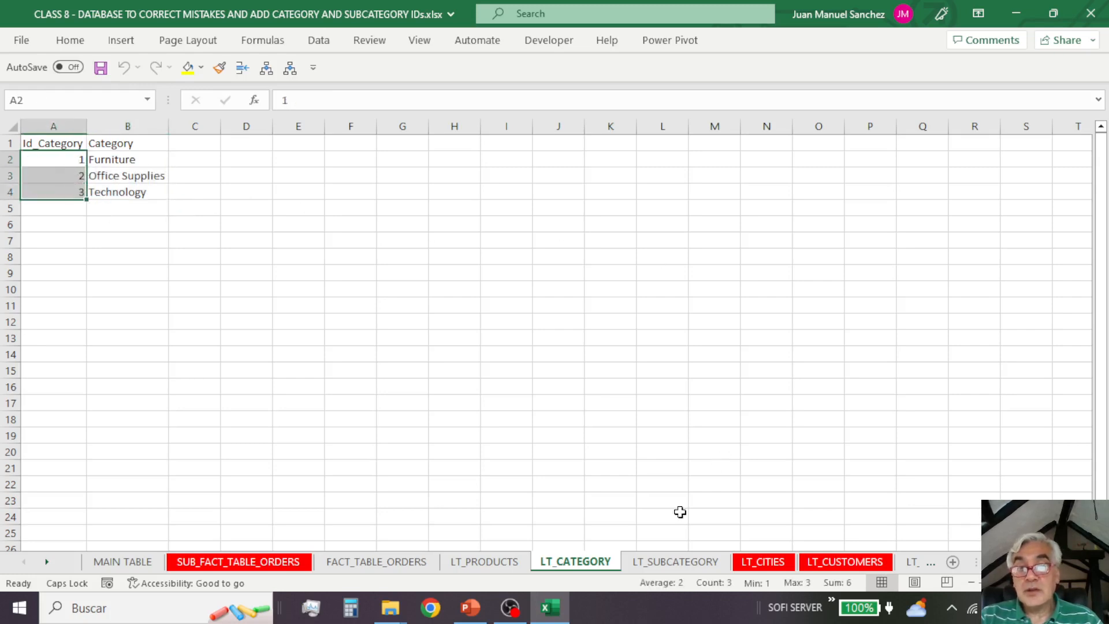
left_click(686, 563)
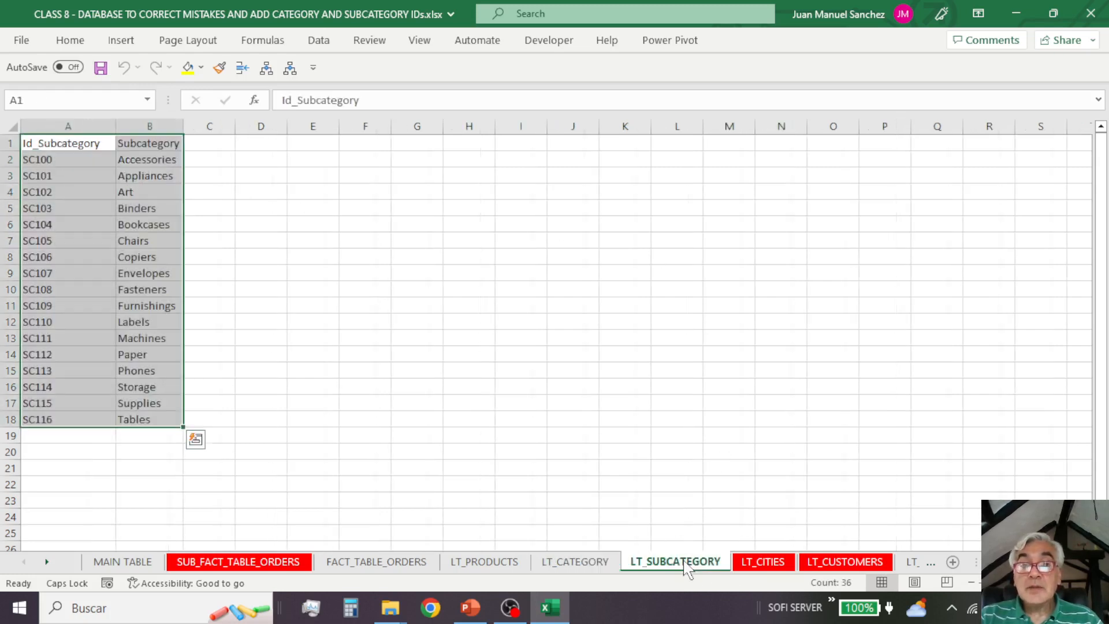
left_click_drag(70, 162, 67, 419)
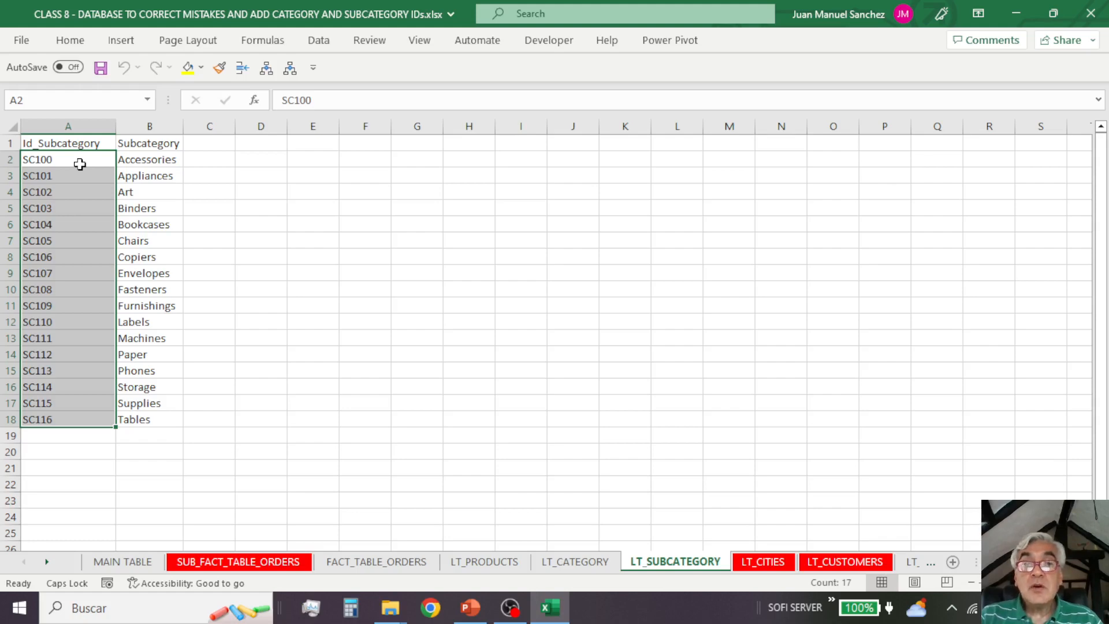
Step: Examine the Id_Category and Id_Subcategory cells beside the product names in the LT_PRODUCTS sheet
left_click(480, 565)
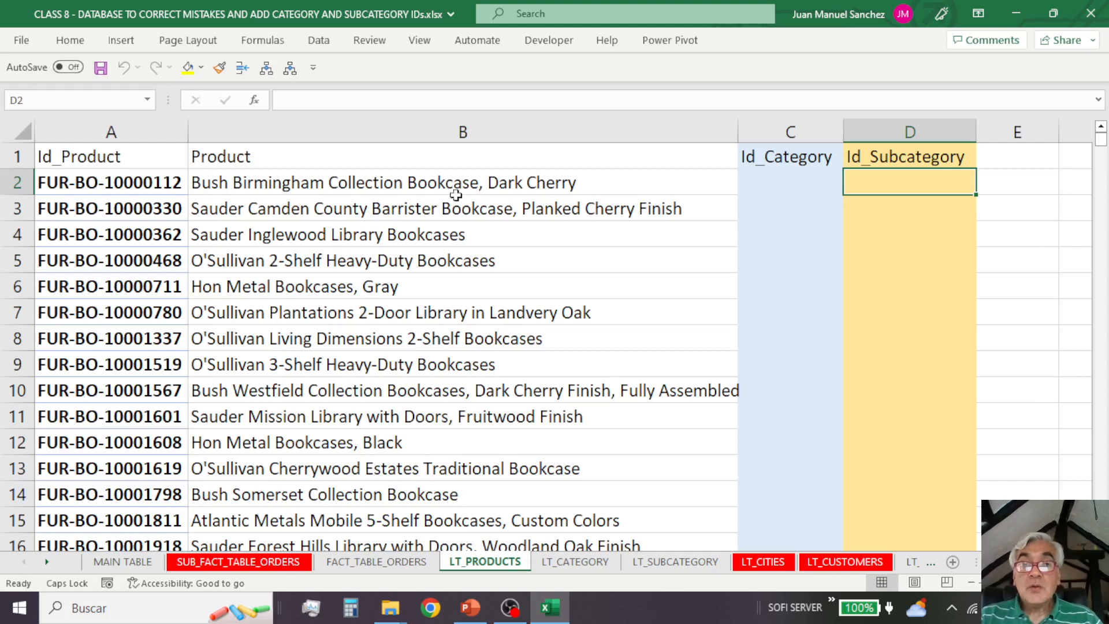
left_click(777, 188)
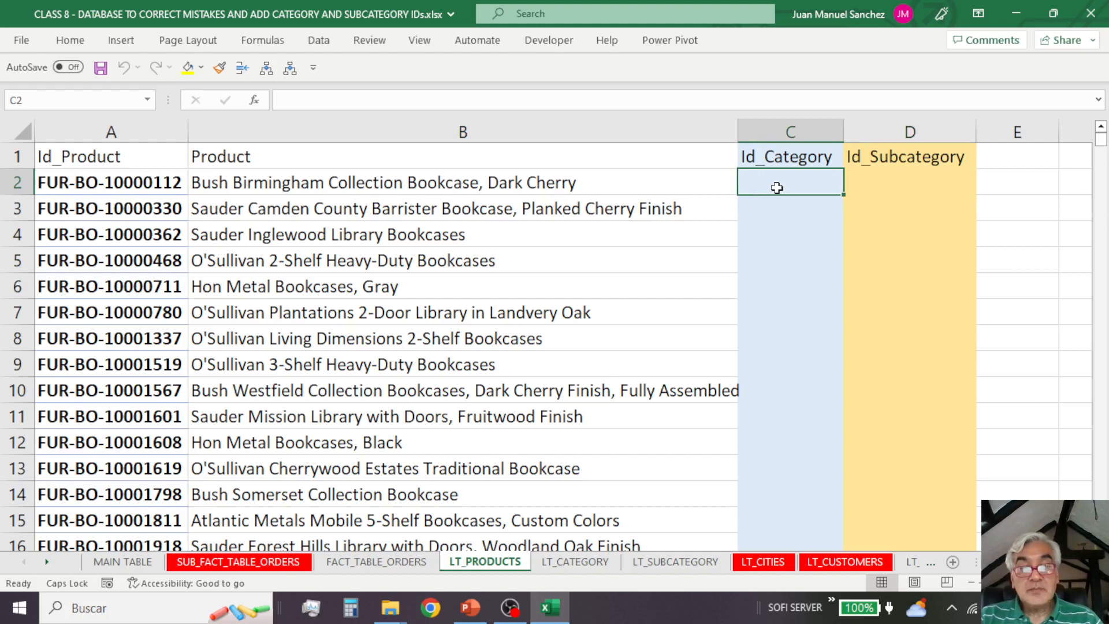
left_click_drag(769, 183, 879, 396)
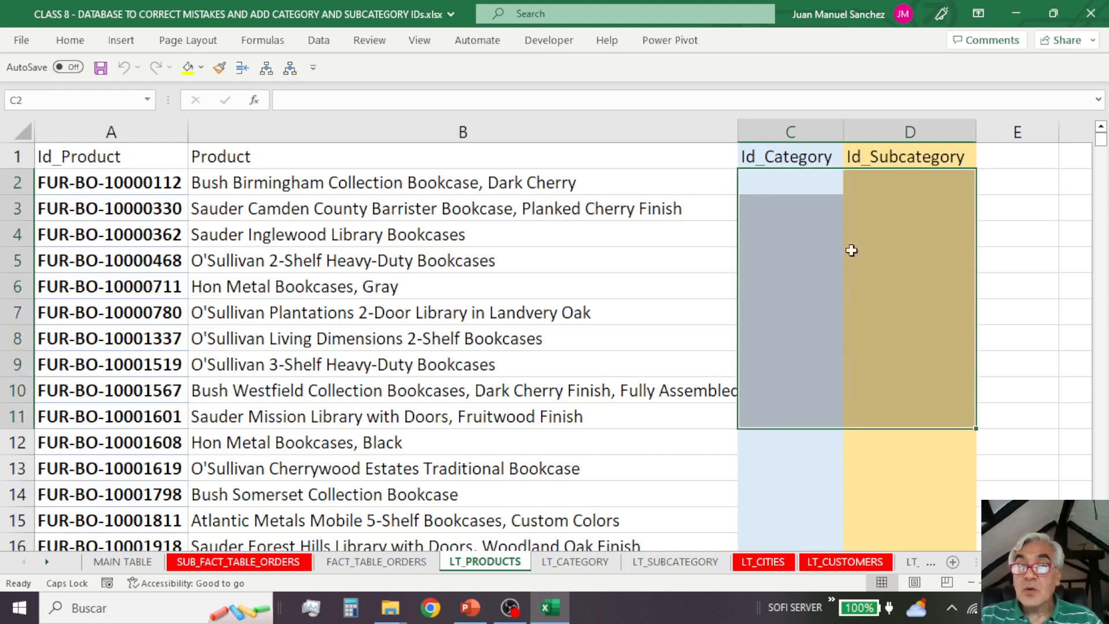
left_click(778, 181)
left_click(872, 181)
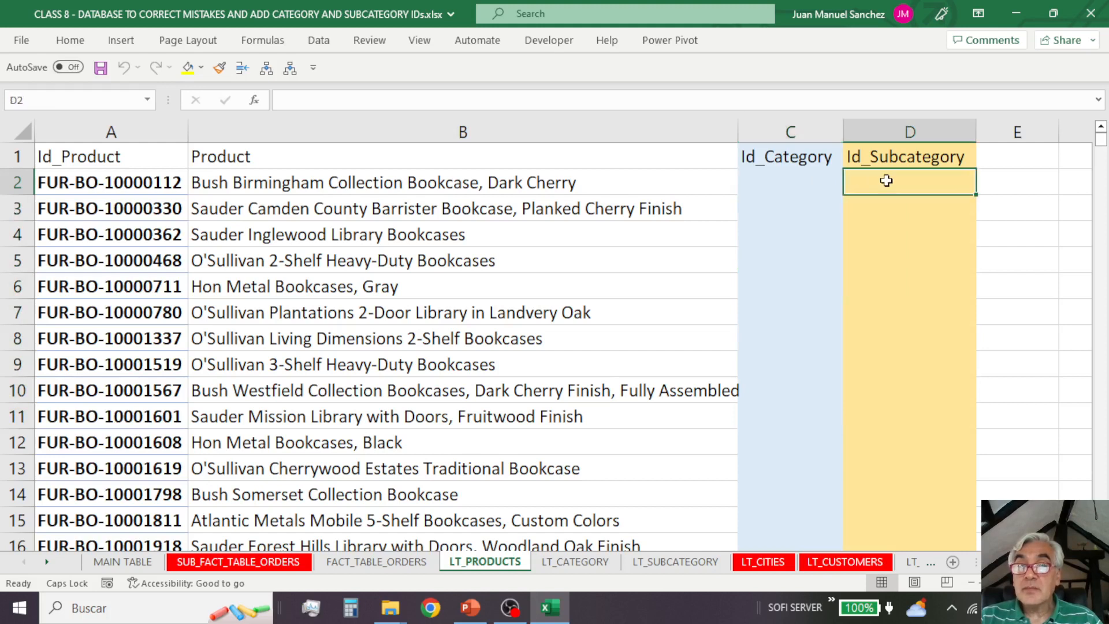
left_click(771, 176)
left_click(860, 177)
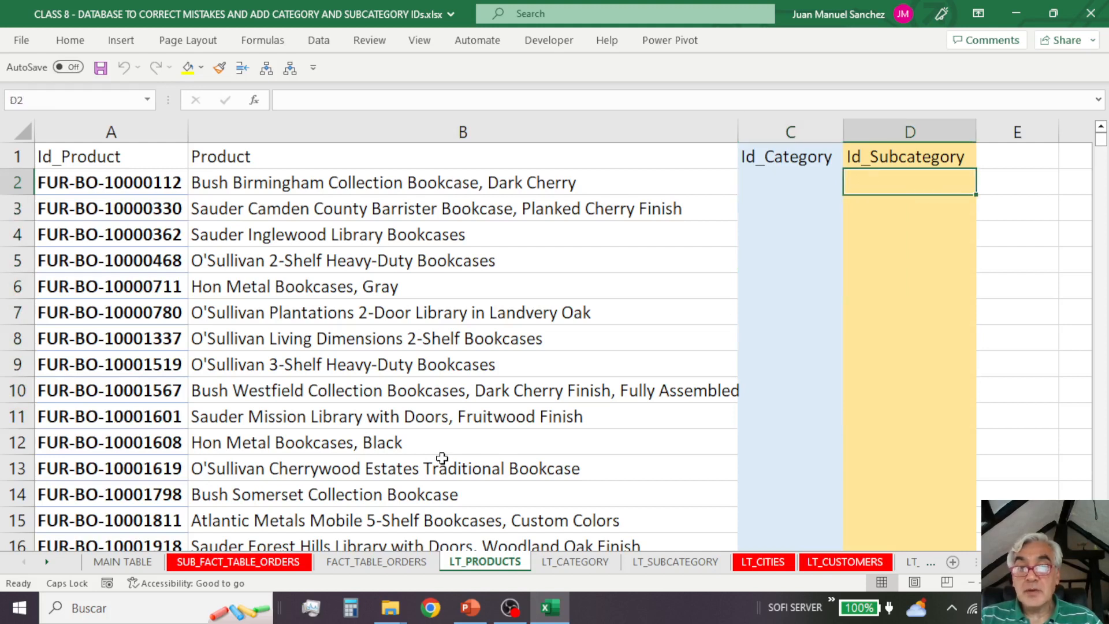
Step: Inspect the category names in B2:B4 of the LT_CATEGORY sheet at an enlarged view
left_click(588, 571)
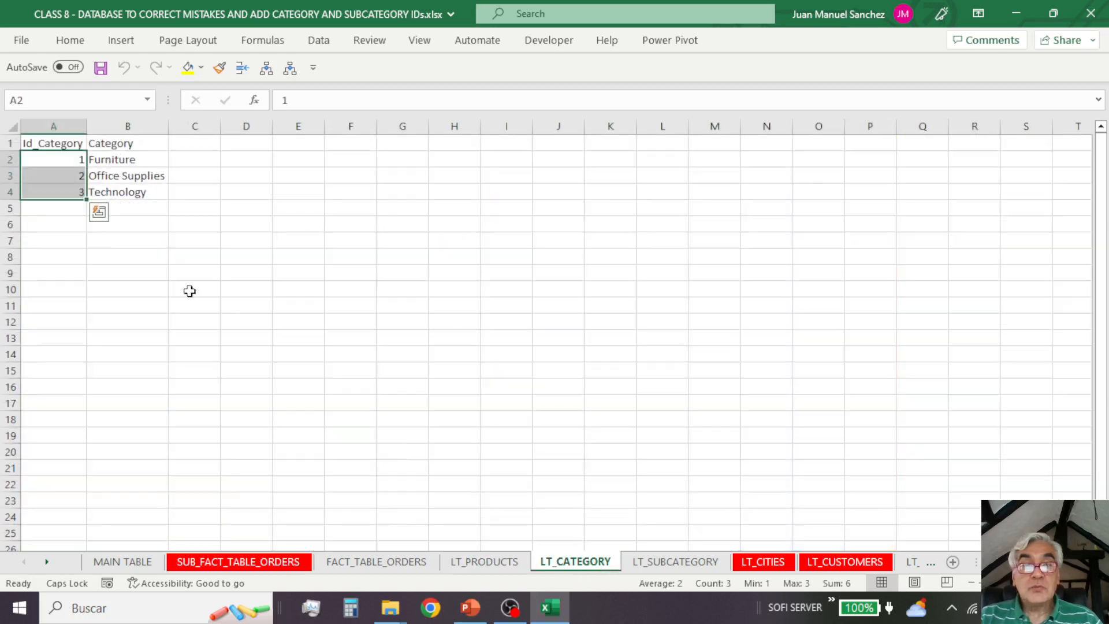
left_click_drag(115, 159, 156, 190)
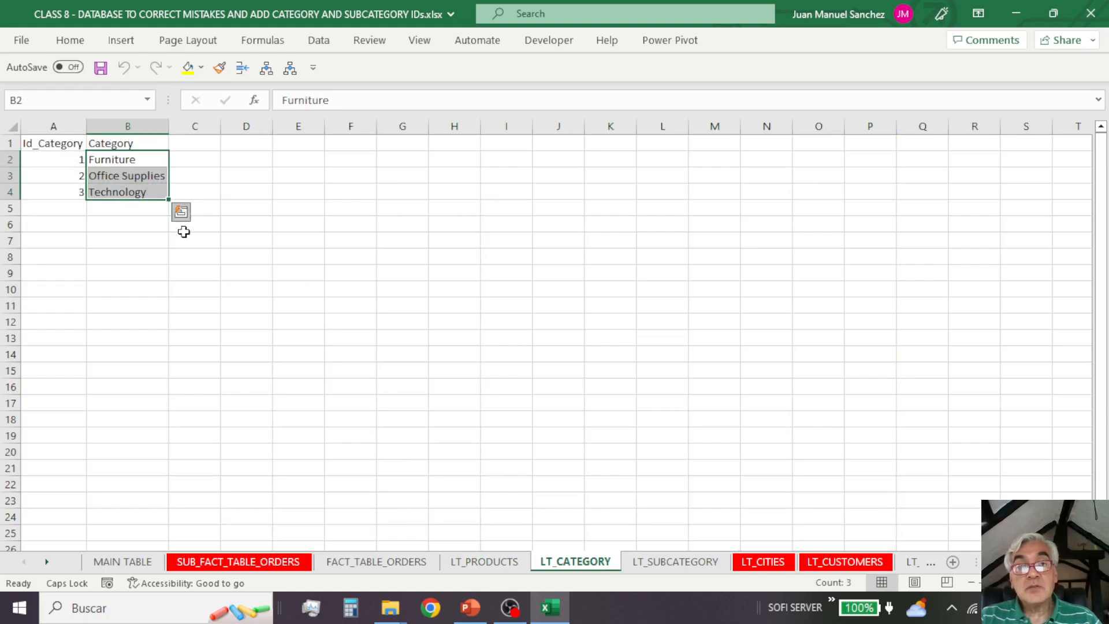
scroll(222, 247, "up", 5)
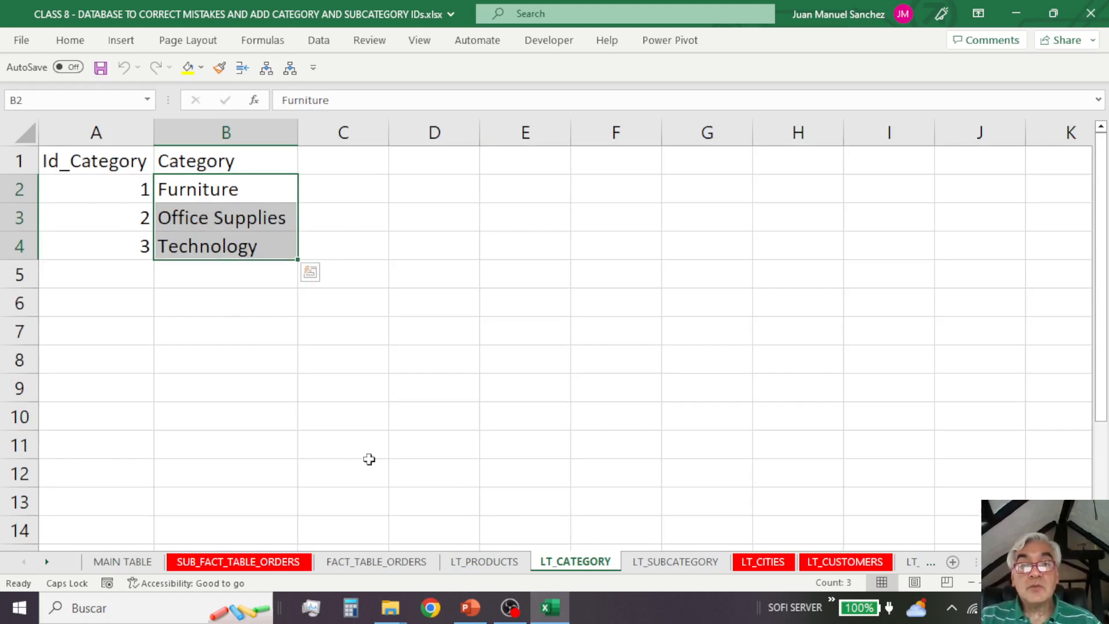
Step: Examine the subcategory names and their IDs from SC100 to SC116 in the LT_SUBCATEGORY sheet
left_click(488, 563)
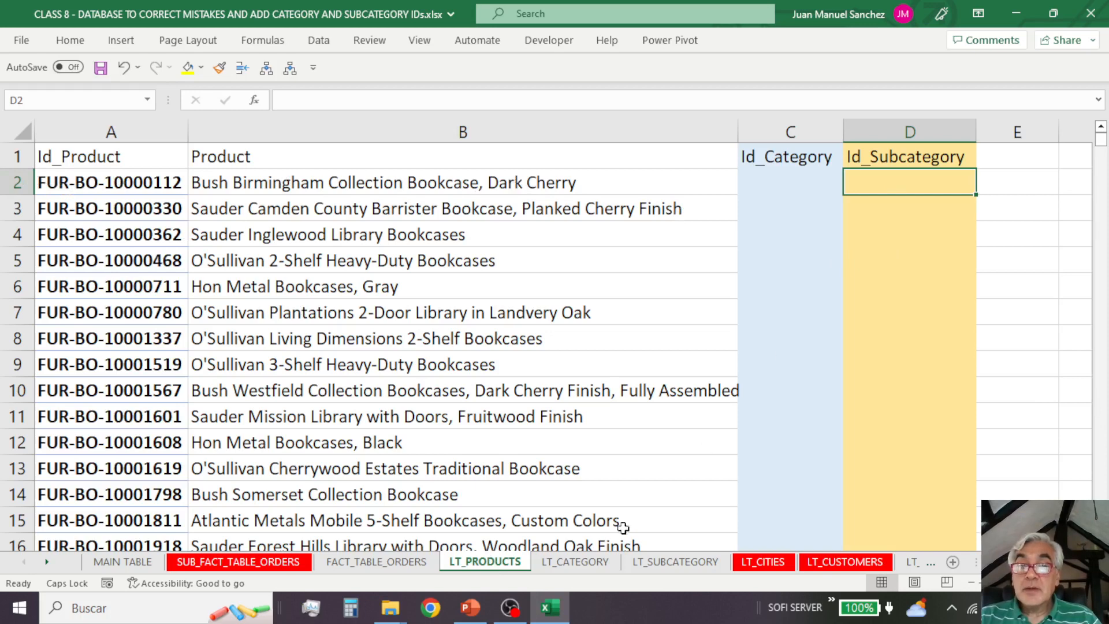
left_click(656, 563)
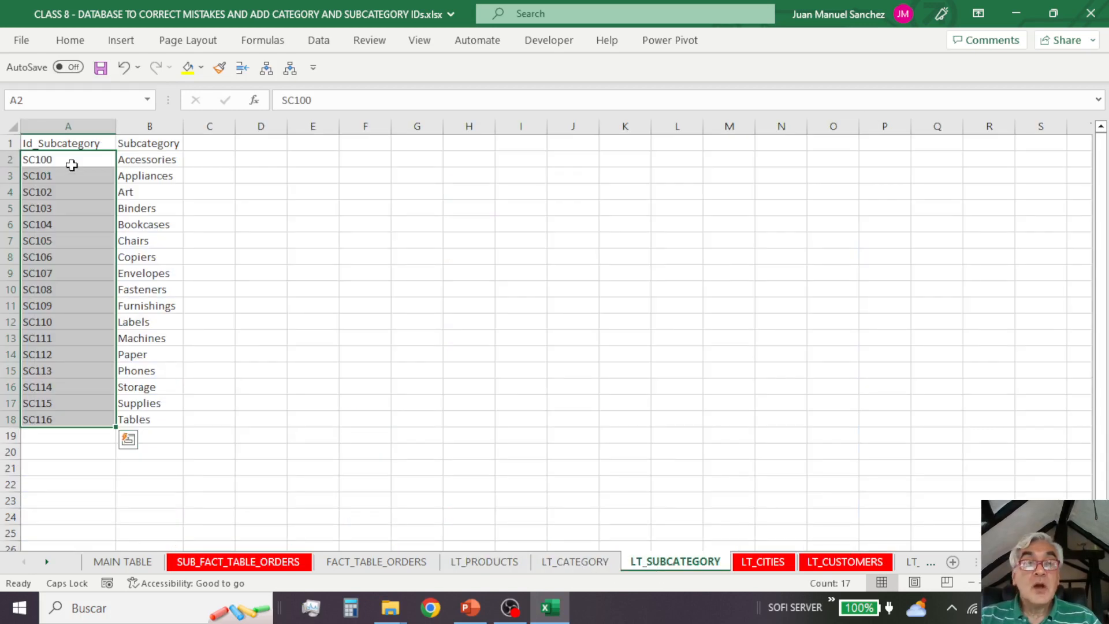
left_click_drag(71, 165, 71, 419)
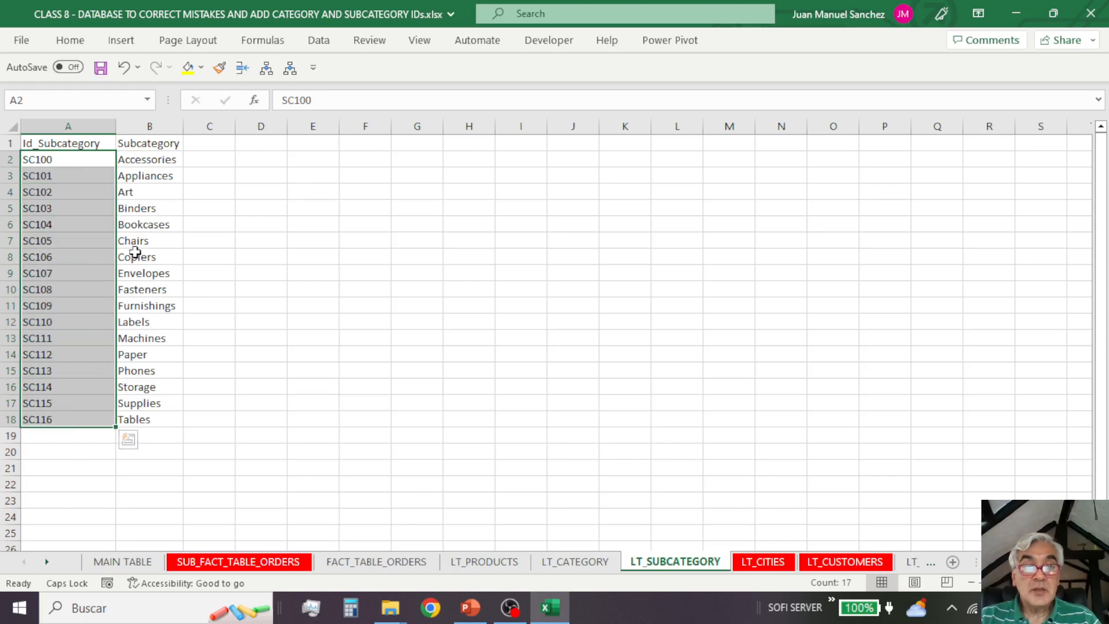
left_click(128, 174)
left_click(129, 191)
left_click(131, 208)
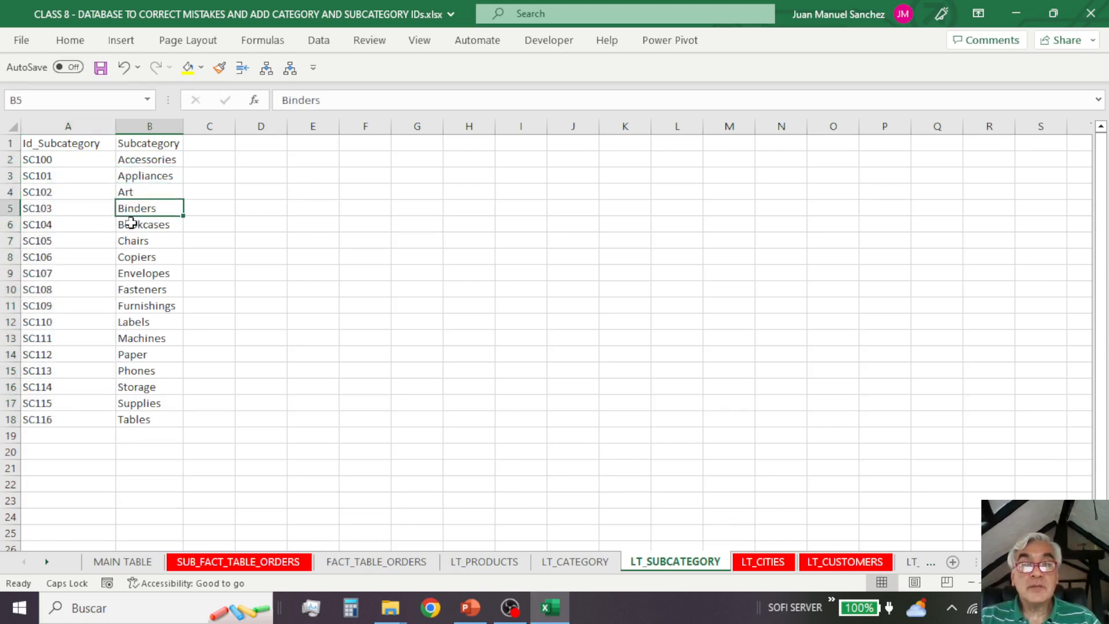
left_click(131, 223)
left_click(130, 240)
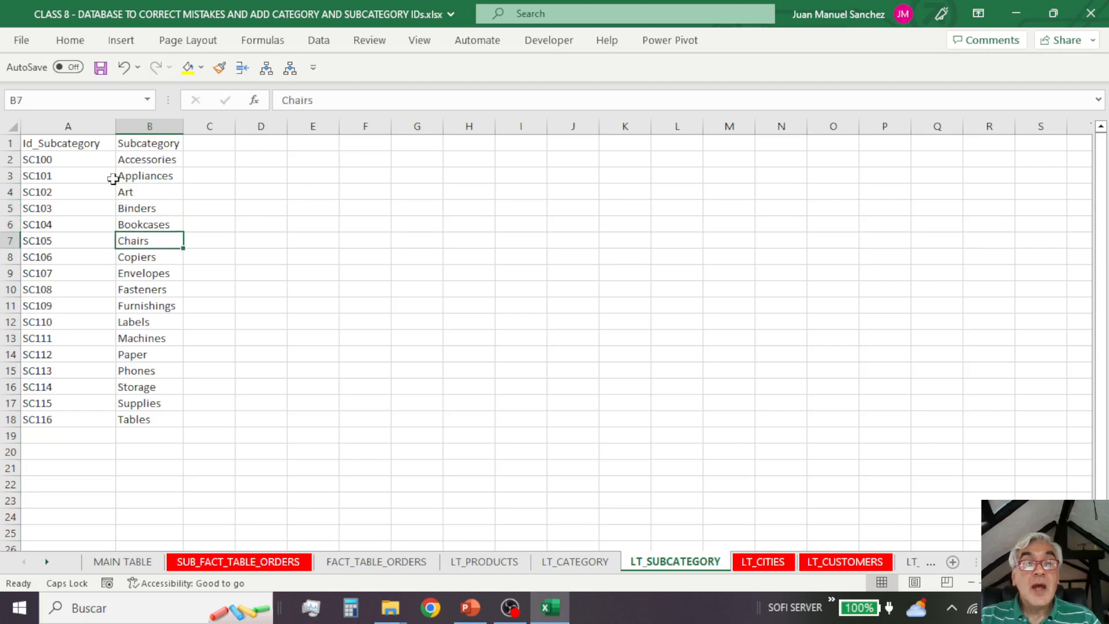
left_click(60, 158)
left_click_drag(69, 158, 47, 420)
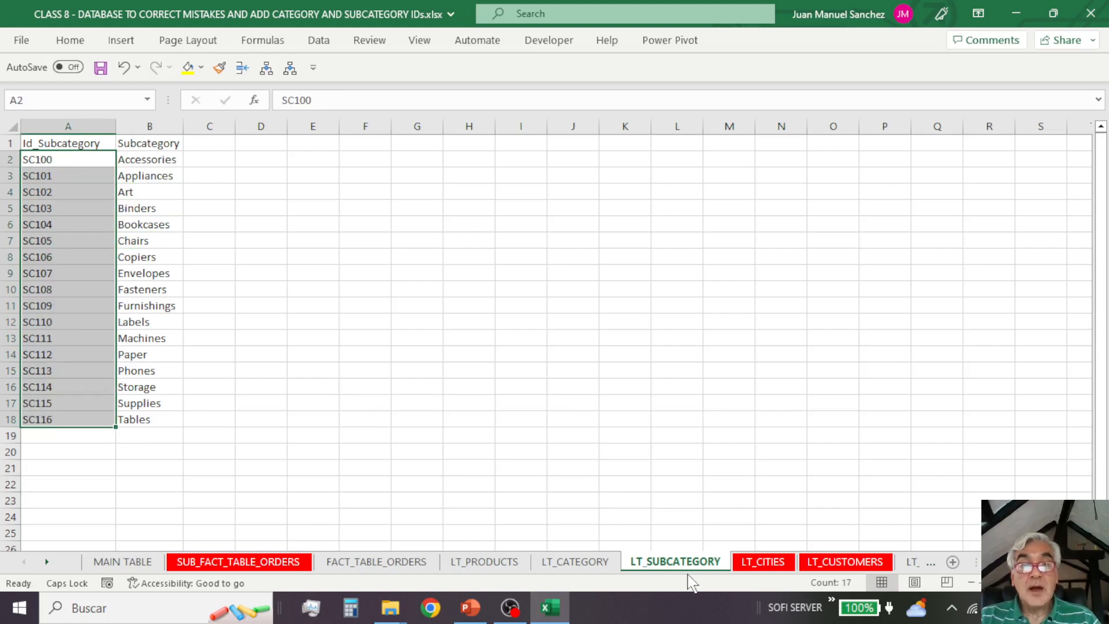
Step: Recheck the LT_CATEGORY list, and read through the bookcase product names in LT_PRODUCTS
left_click(600, 563)
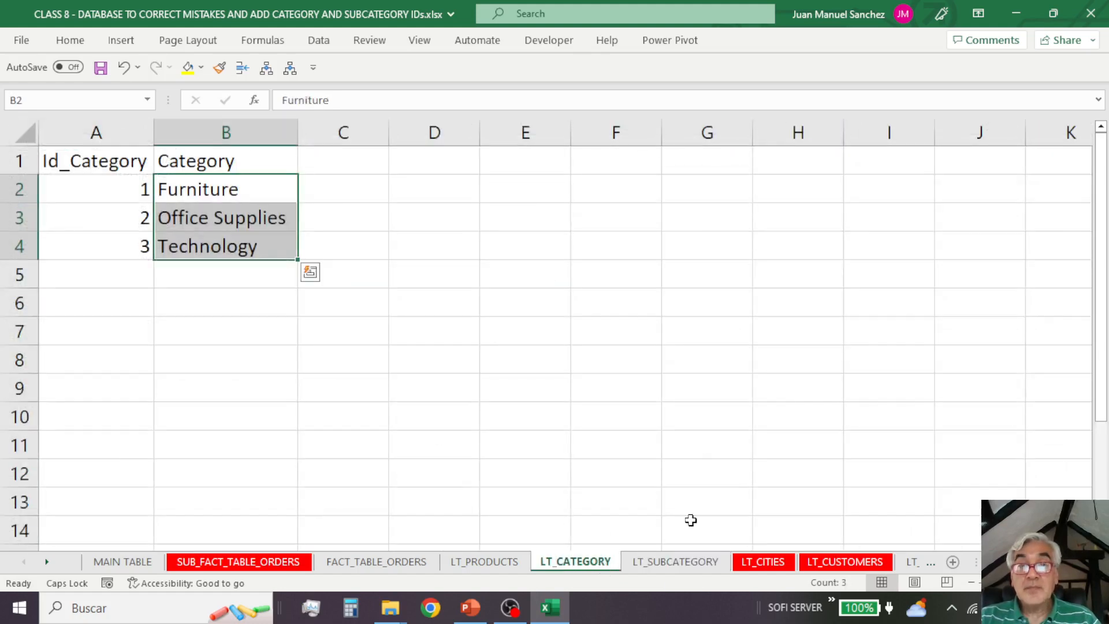
left_click(498, 563)
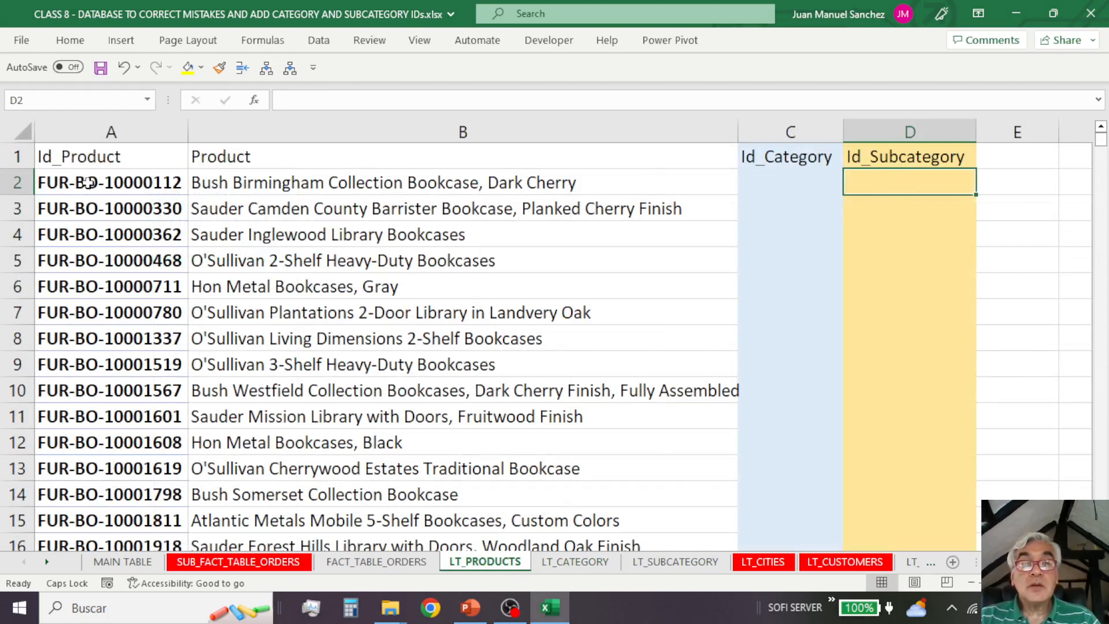
left_click(330, 277)
left_click(342, 330)
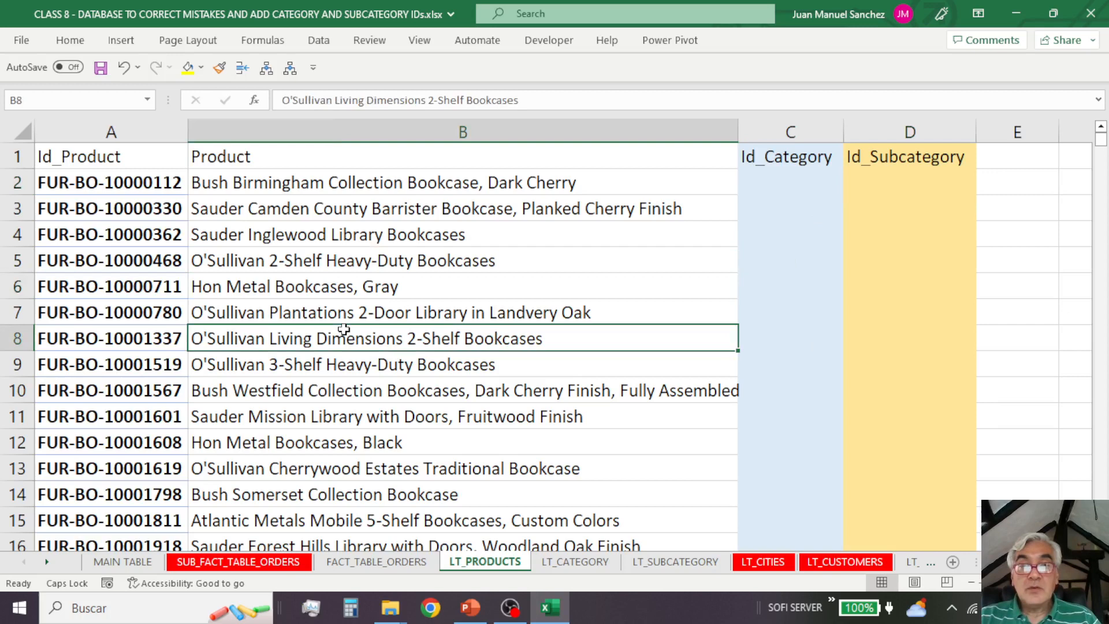
left_click(440, 372)
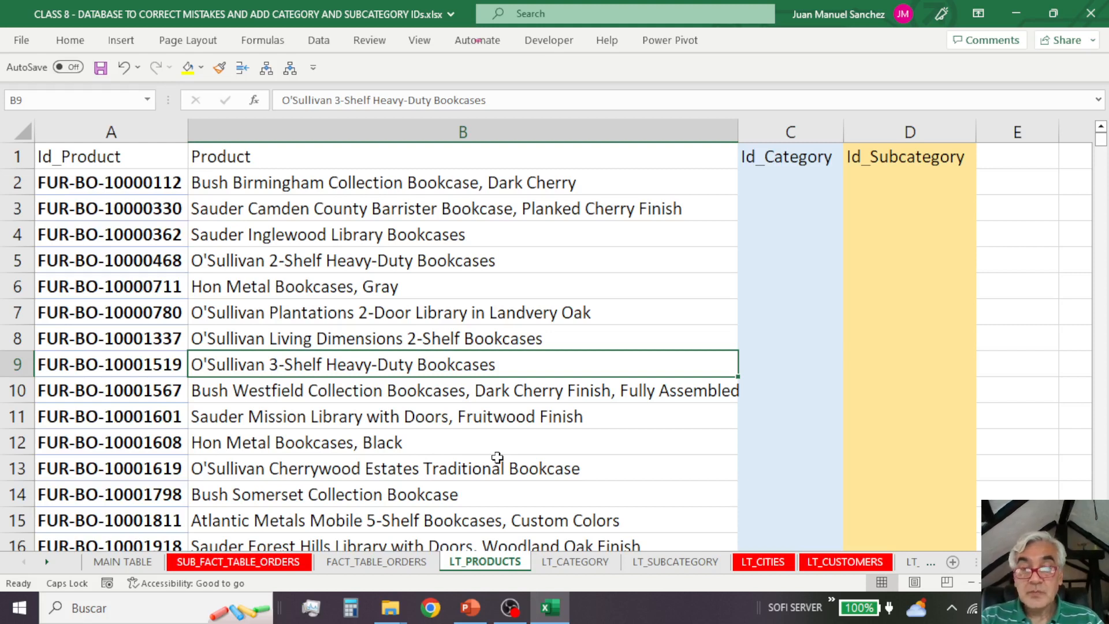
Step: Switch to OBS, activate Escena 2 with its Captura de pantalla 2 source selected, and minimize the OBS window
key("alt+Tab")
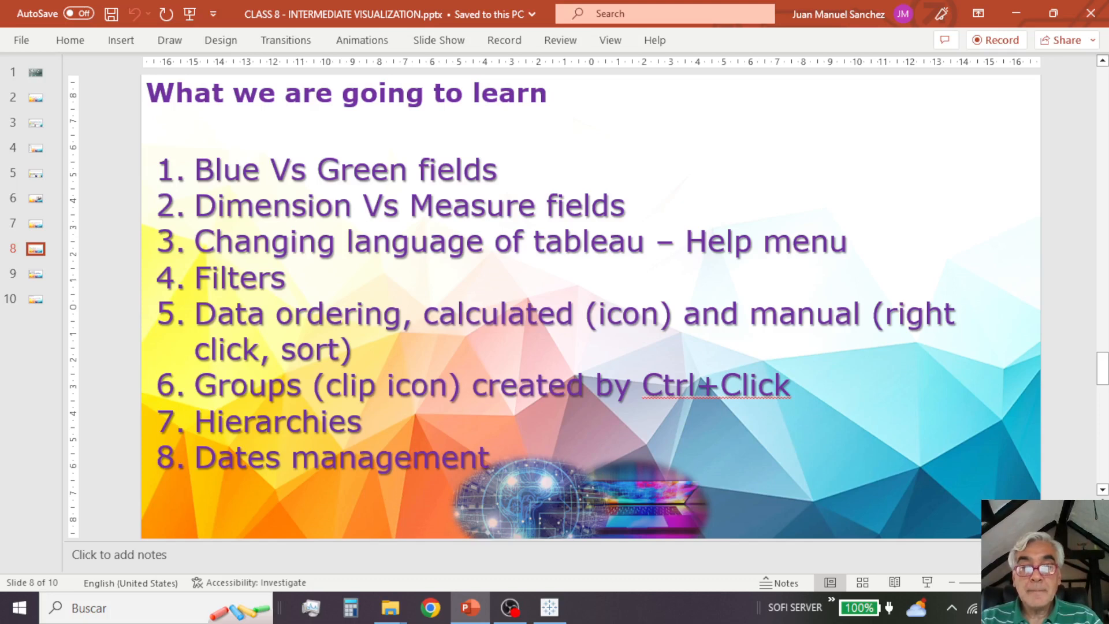
left_click(511, 611)
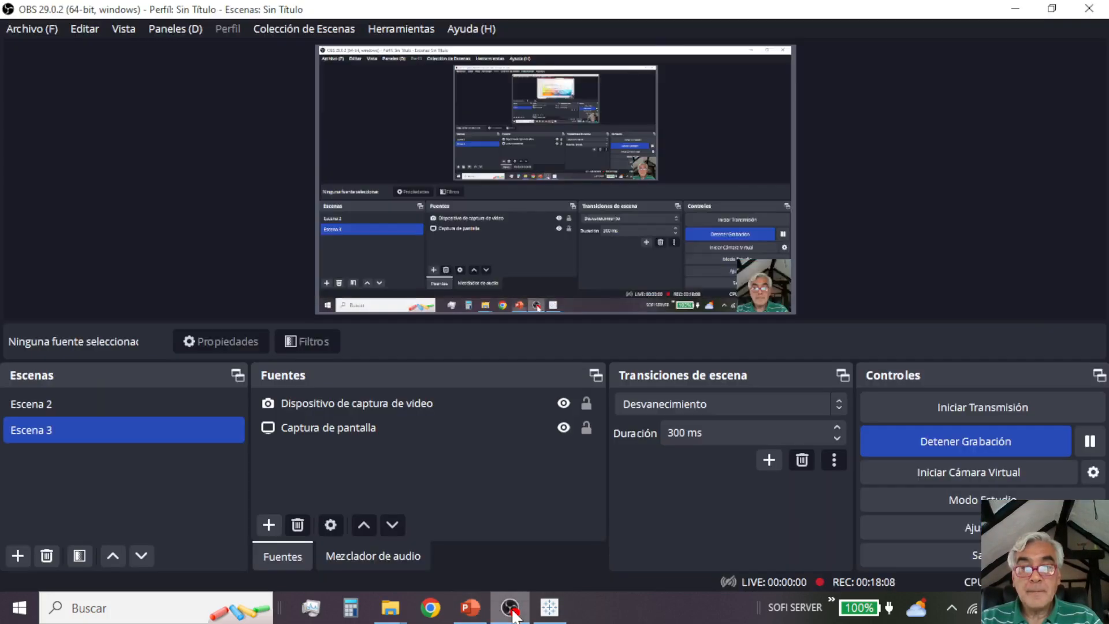
left_click(197, 404)
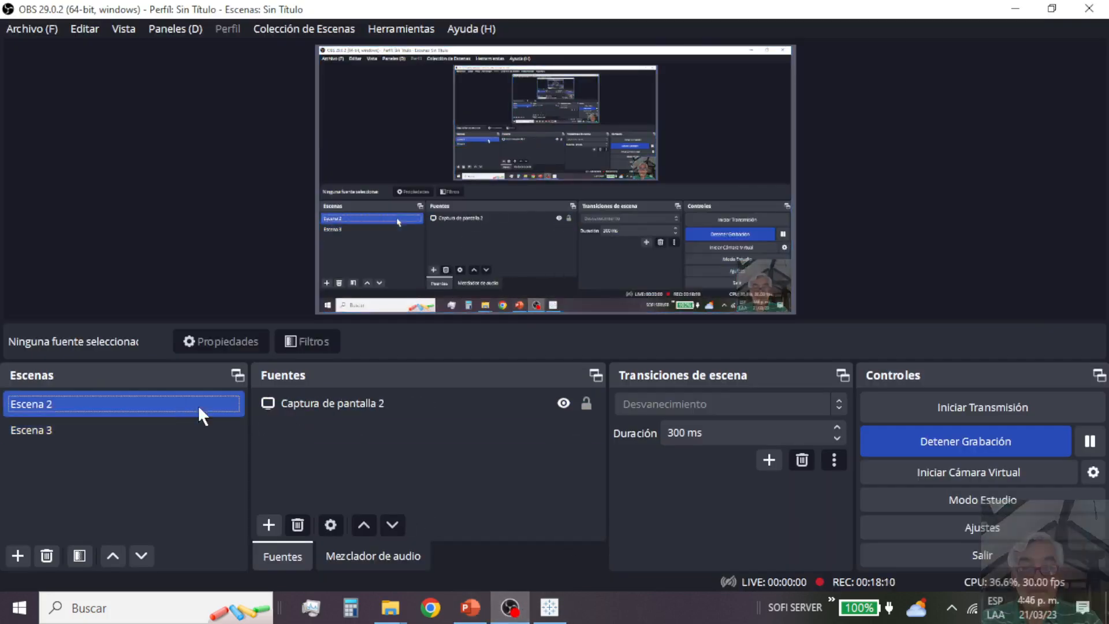
left_click(351, 409)
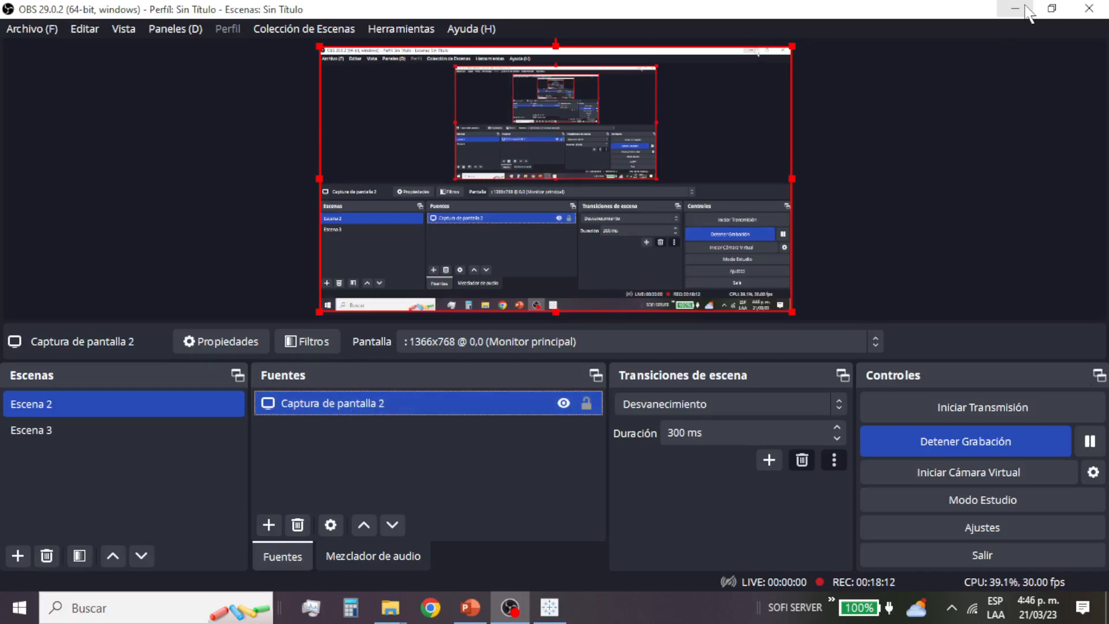
left_click(1026, 11)
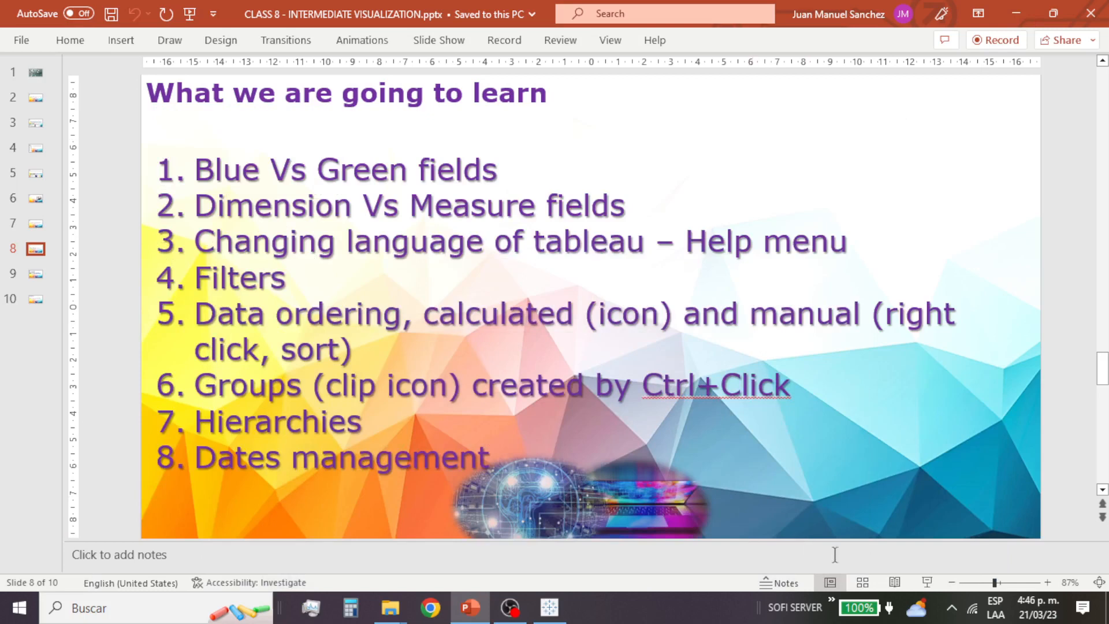
Step: In Tableau, connect to Excel file CLASS 8 - DATABASE TO CORRECT MISTAKES AND ADD CATEGORY AND SUBCATEGORY IDs SOLVED.xlsx and add FACT_TABLE_ORDERS to the canvas
left_click(549, 607)
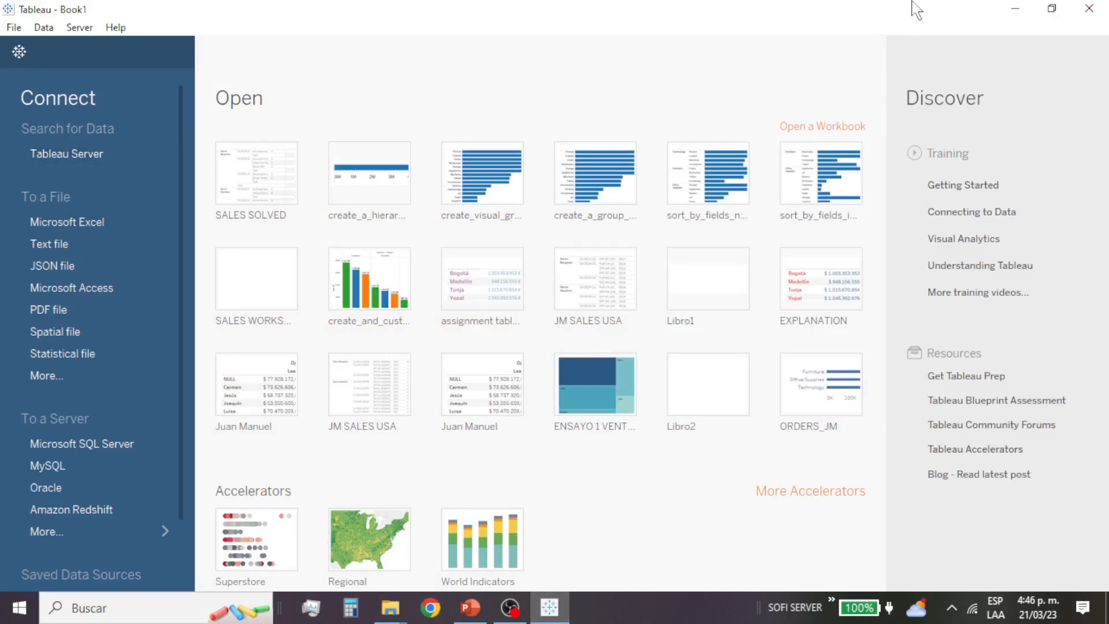
left_click(129, 228)
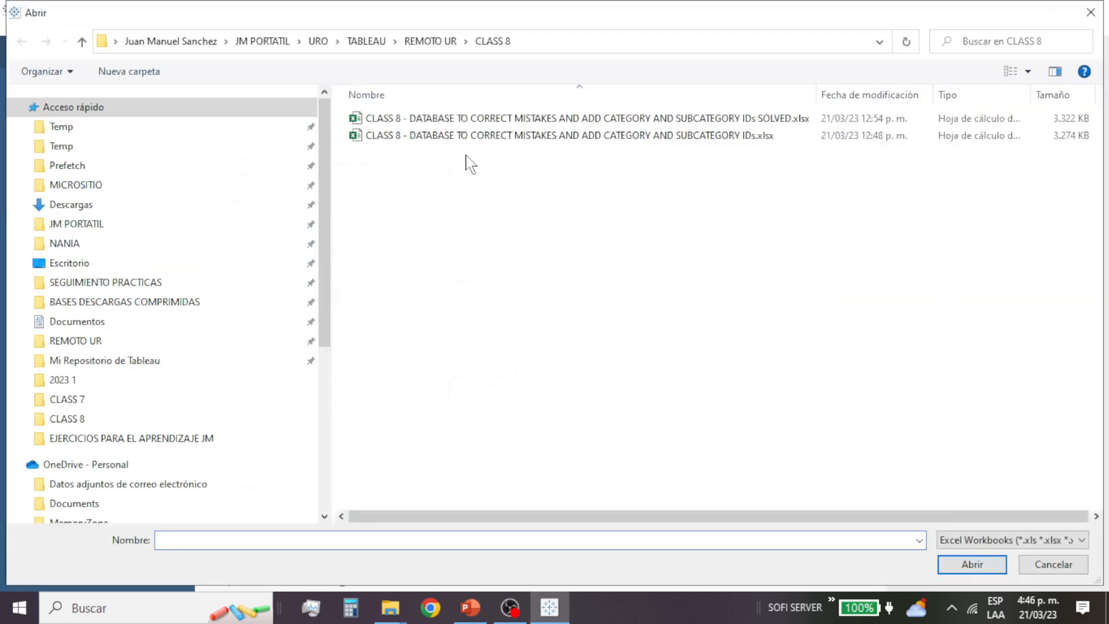
double_click(629, 118)
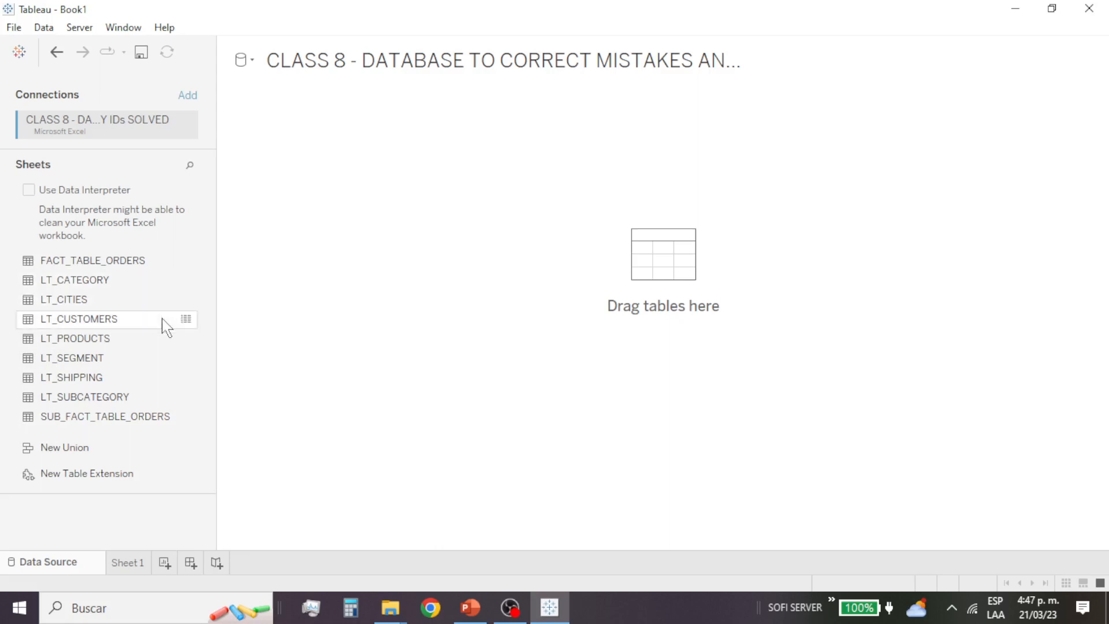
left_click(107, 263)
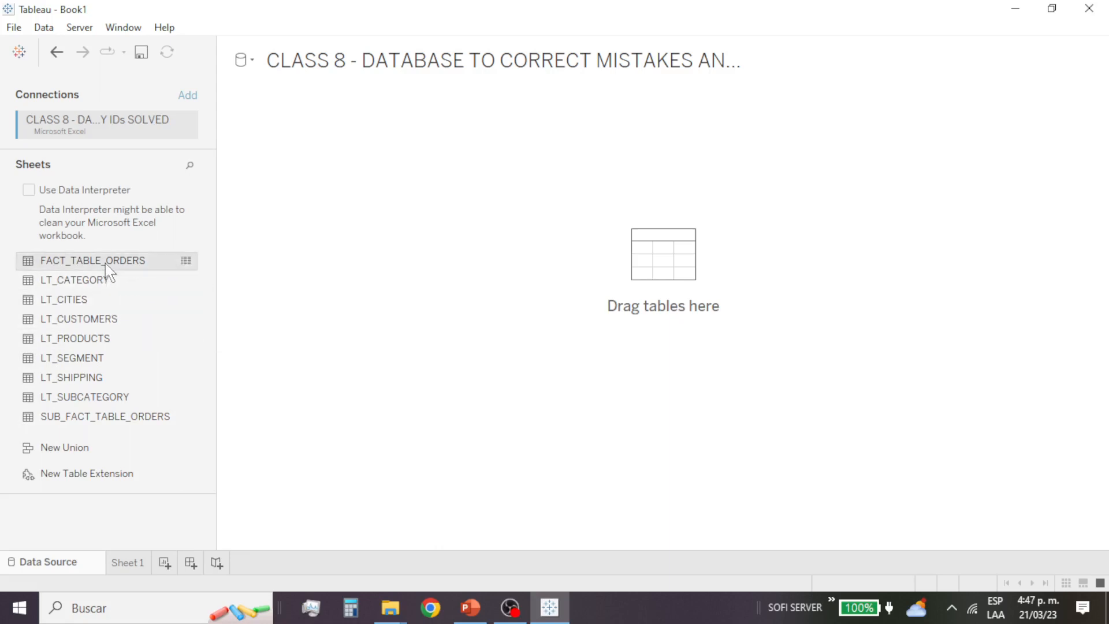
double_click(106, 263)
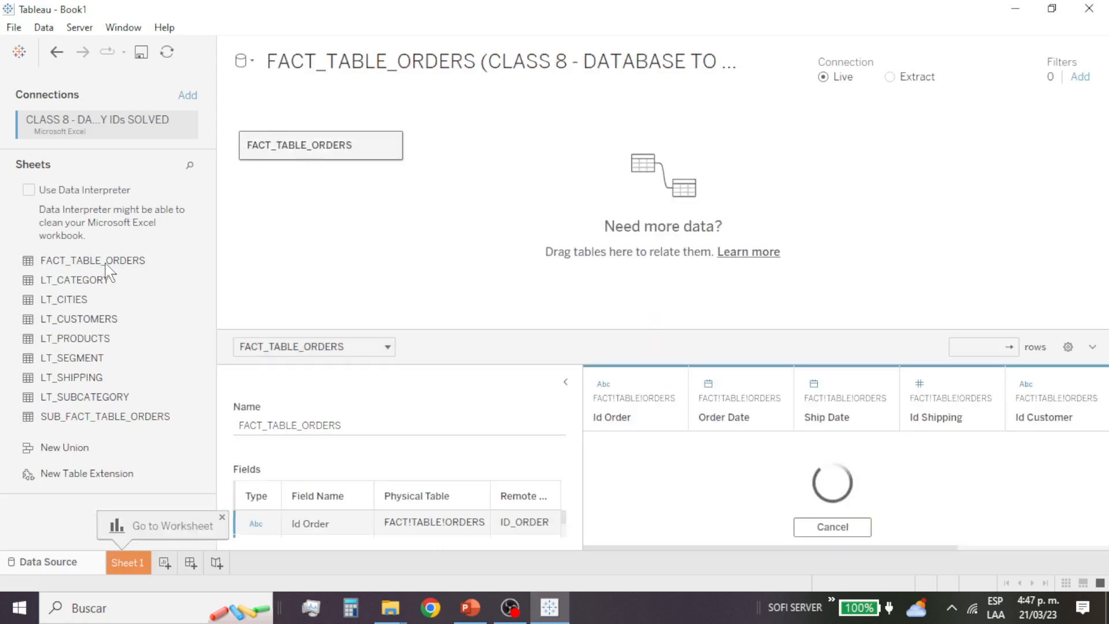
Step: Relate SUB_FACT_TABLE_ORDERS, LT_CUSTOMERS, LT_CITIES, LT_SEGMENT and LT_SHIPPING to FACT_TABLE_ORDERS on the canvas, with the data preview collapsed
left_click(160, 420)
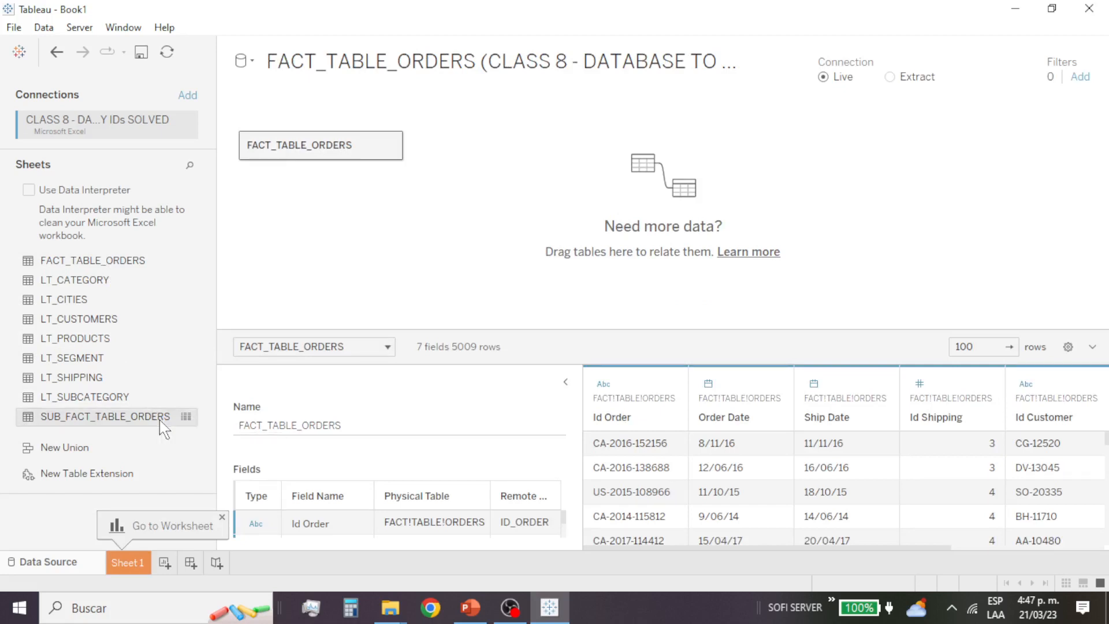
double_click(160, 420)
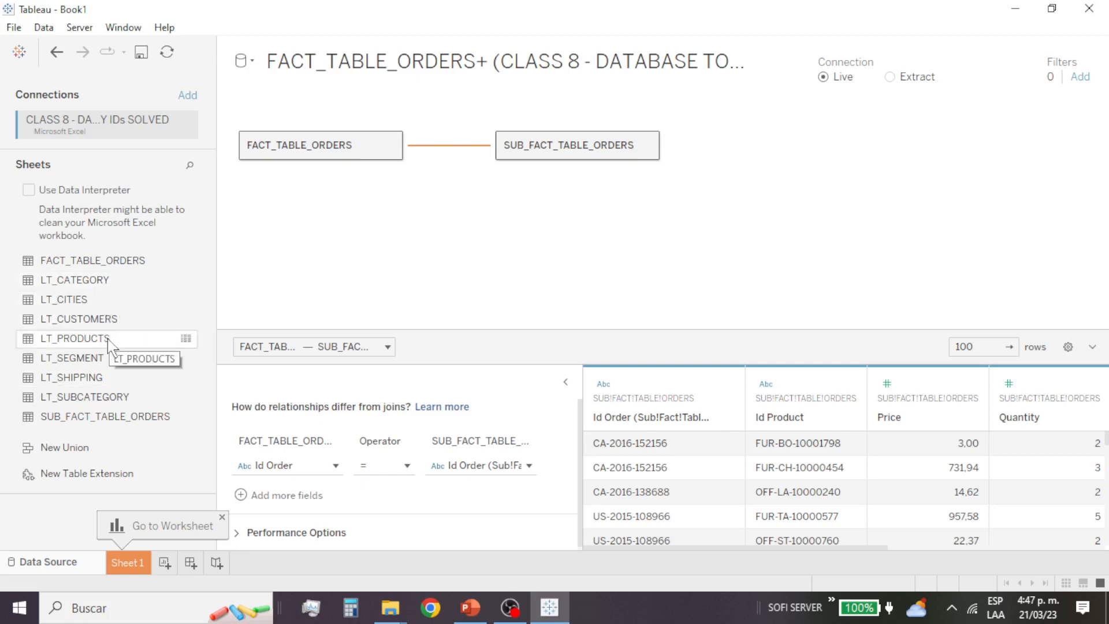
left_click(108, 323)
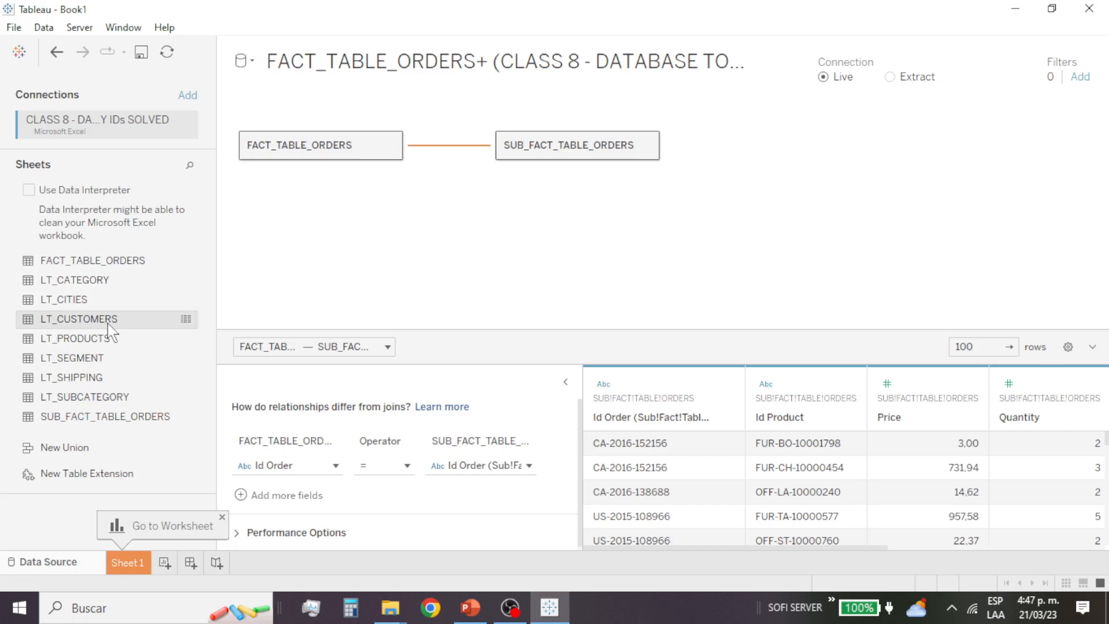
double_click(109, 323)
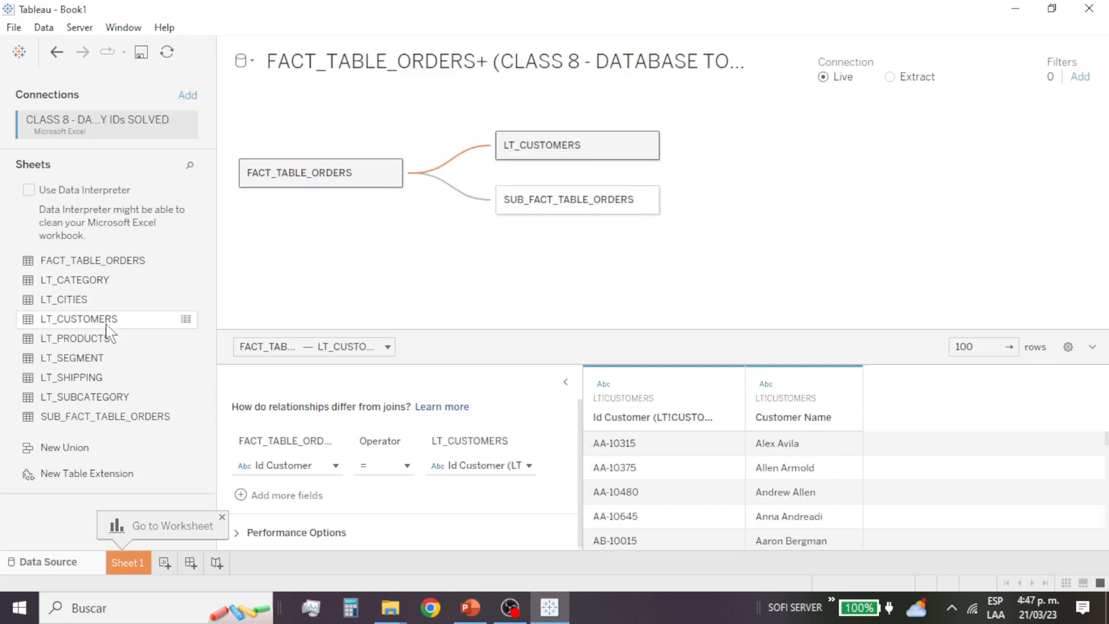
left_click(87, 301)
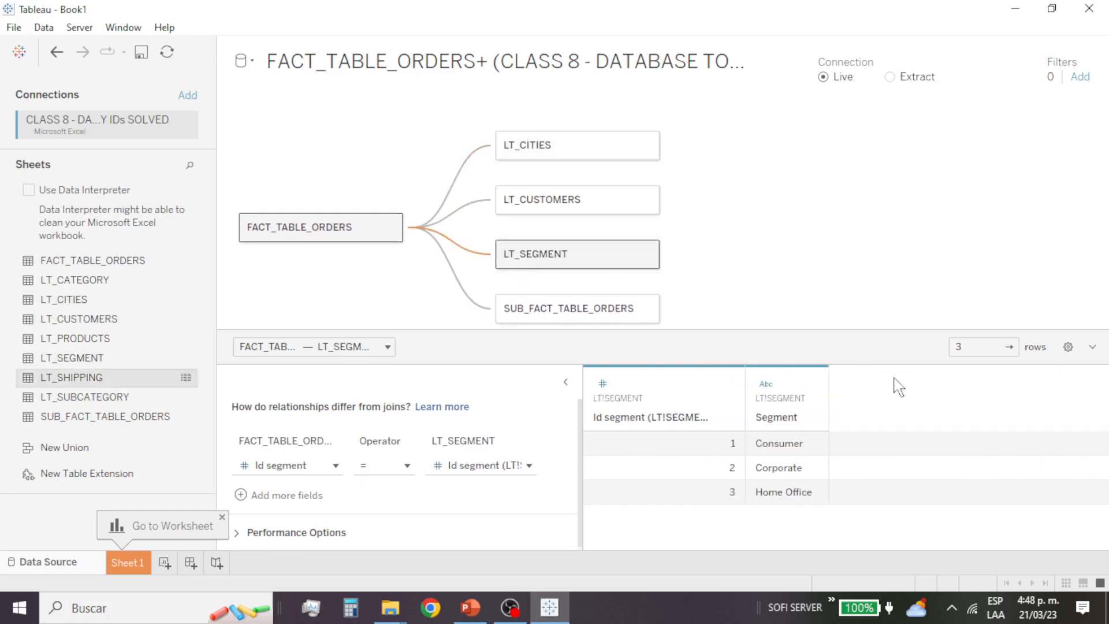
left_click(1090, 348)
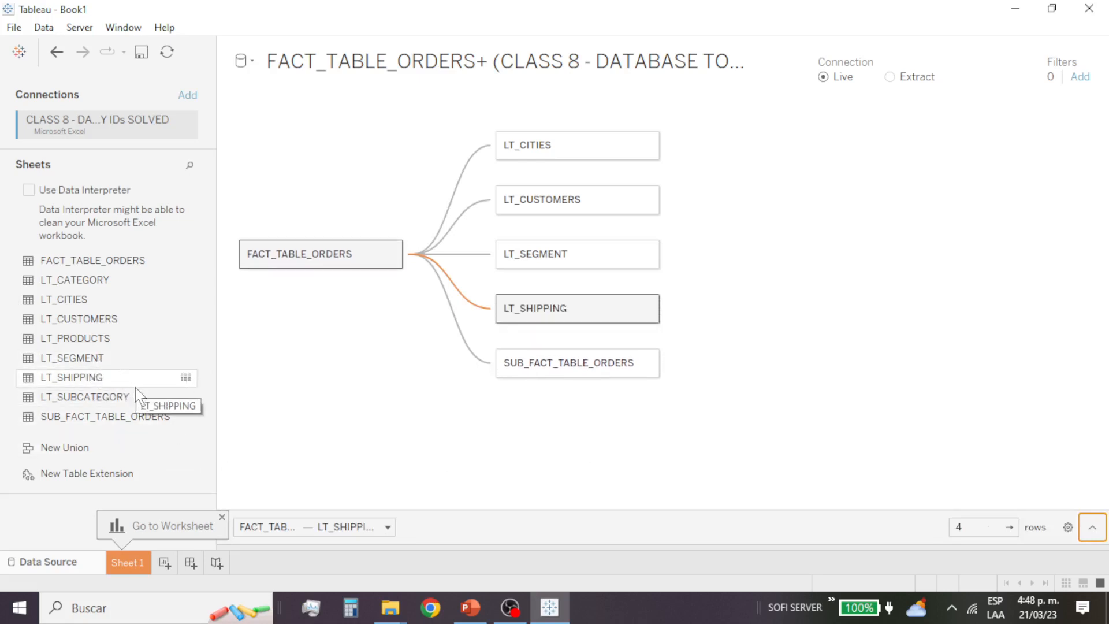
left_click(98, 282)
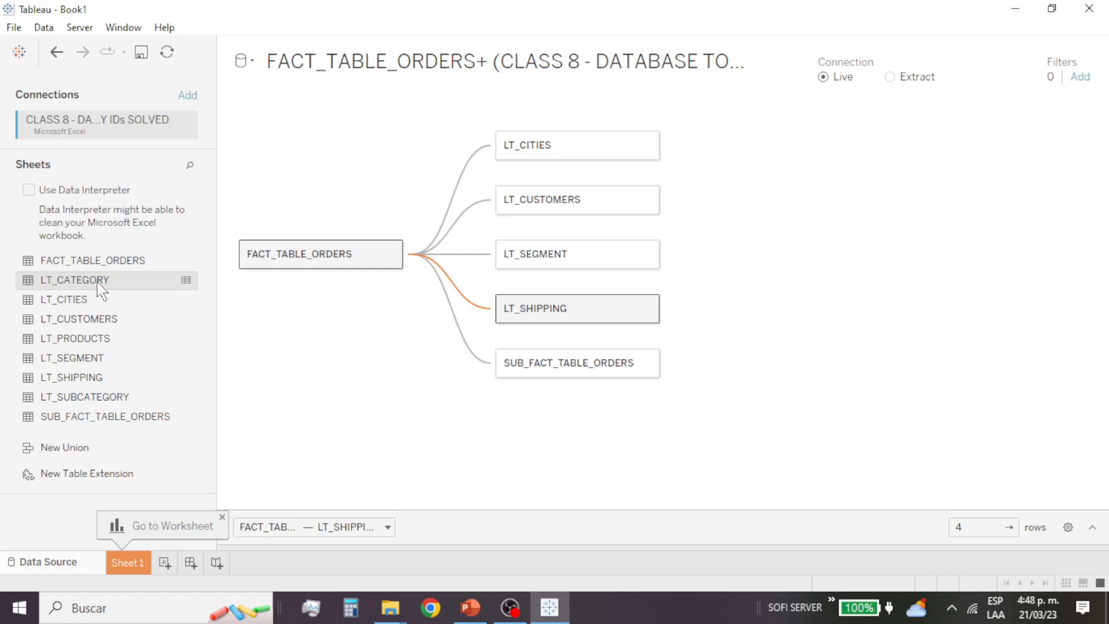
double_click(98, 283)
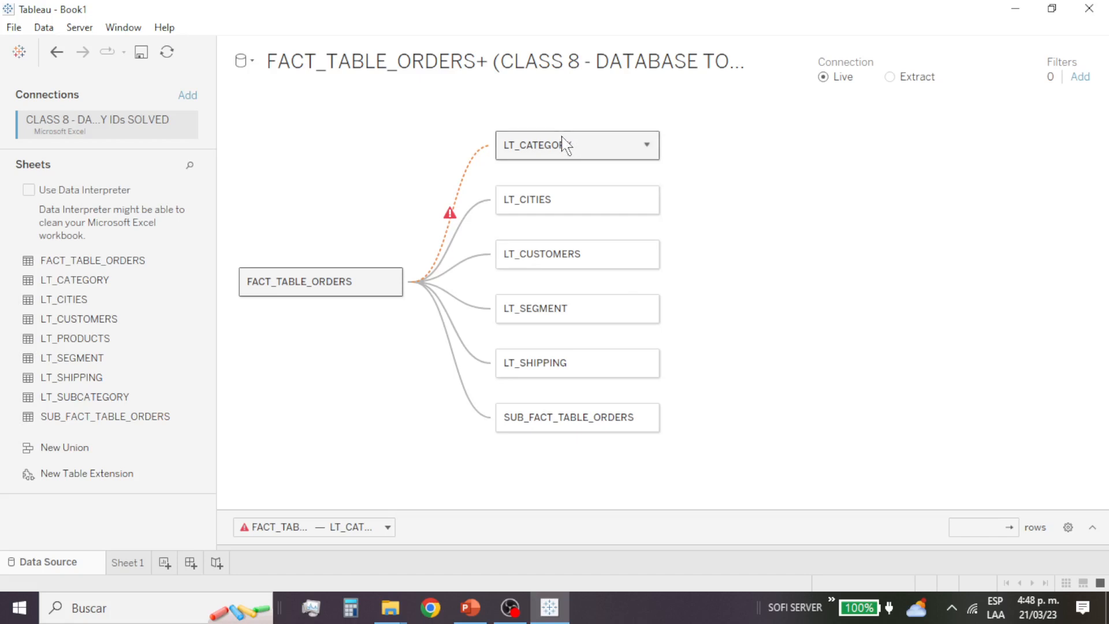
left_click_drag(563, 144, 789, 200)
left_click(101, 340)
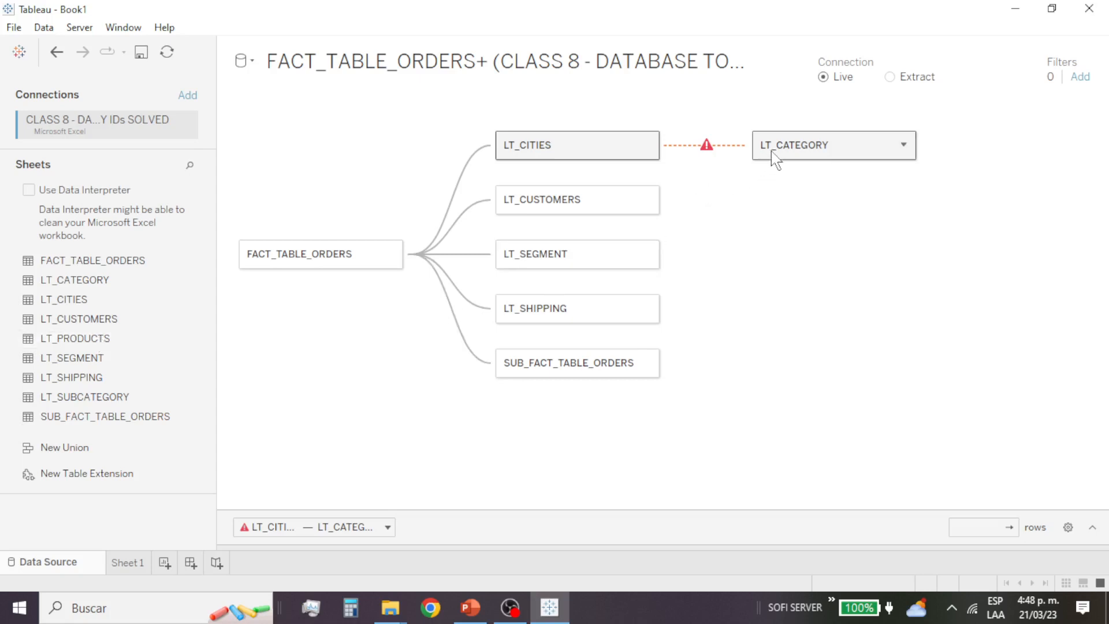
left_click_drag(853, 153, 143, 293)
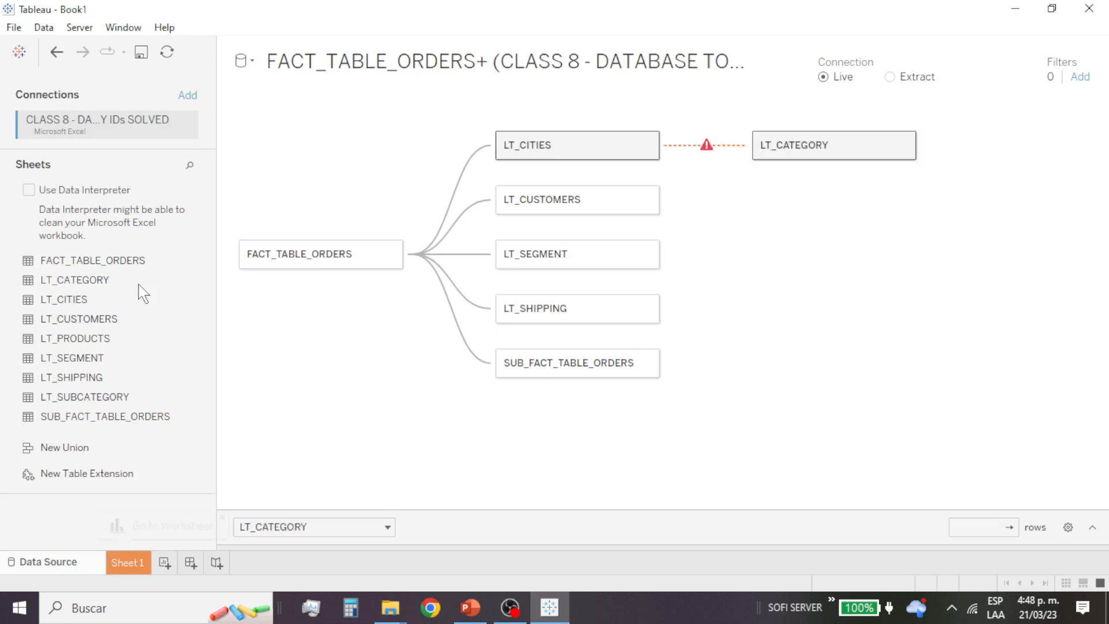
Step: Relate LT_PRODUCTS to SUB_FACT_TABLE_ORDERS, and relate LT_CATEGORY and LT_SUBCATEGORY to LT_PRODUCTS
double_click(100, 345)
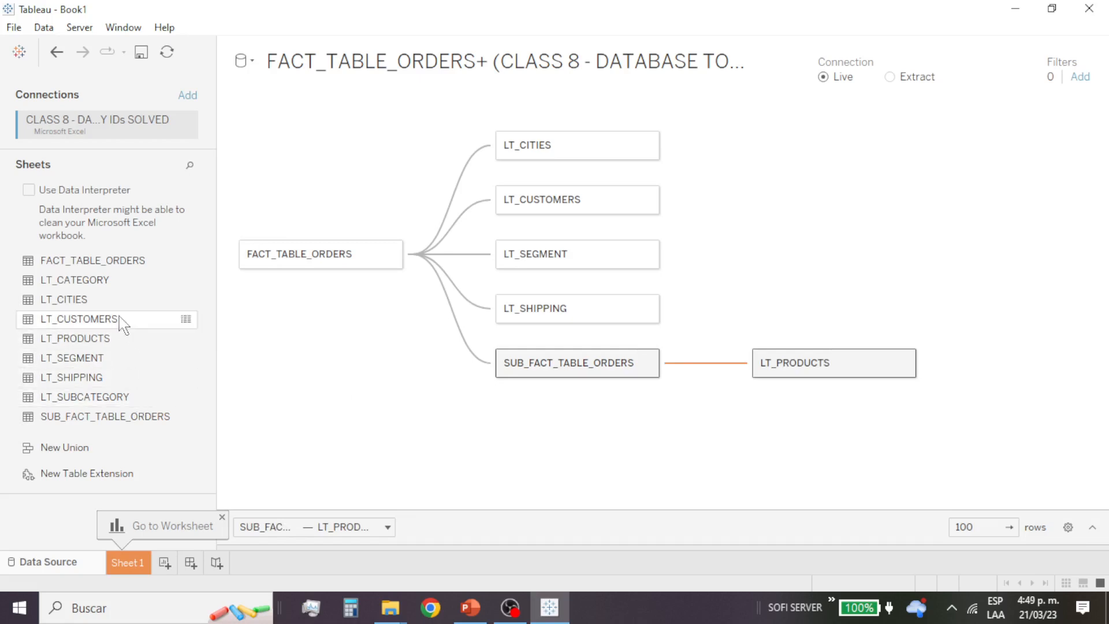
left_click(120, 282)
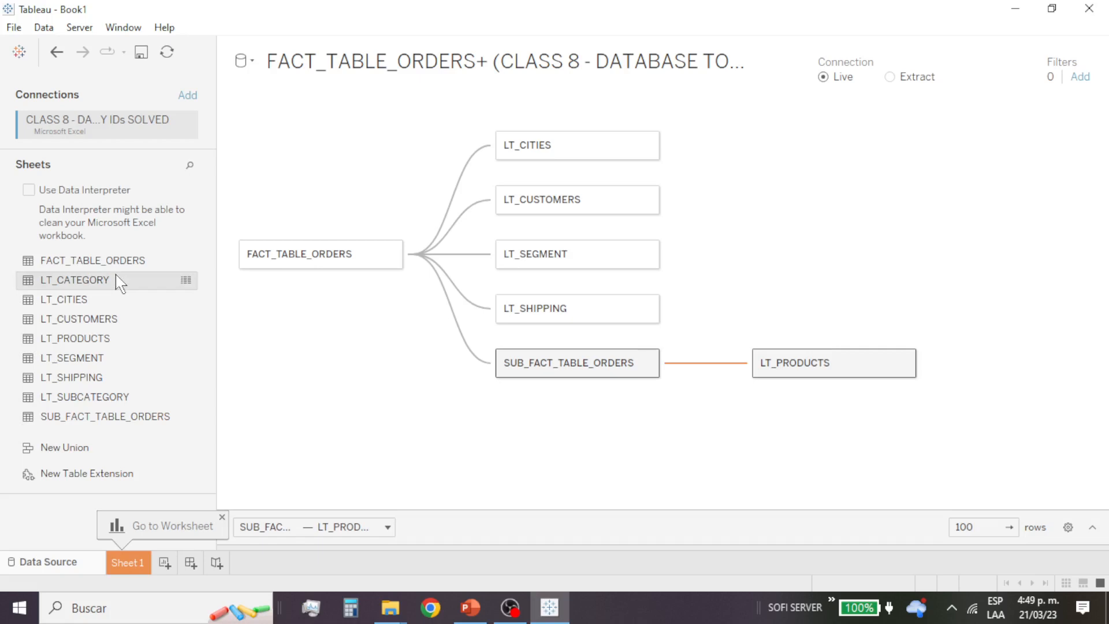
double_click(120, 281)
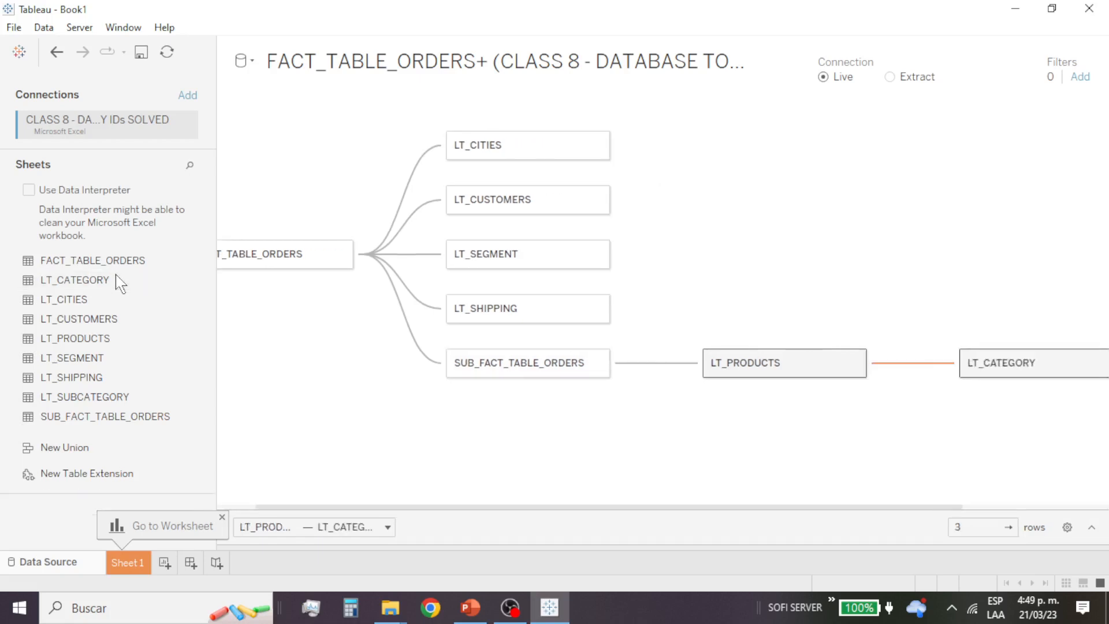
left_click(105, 398)
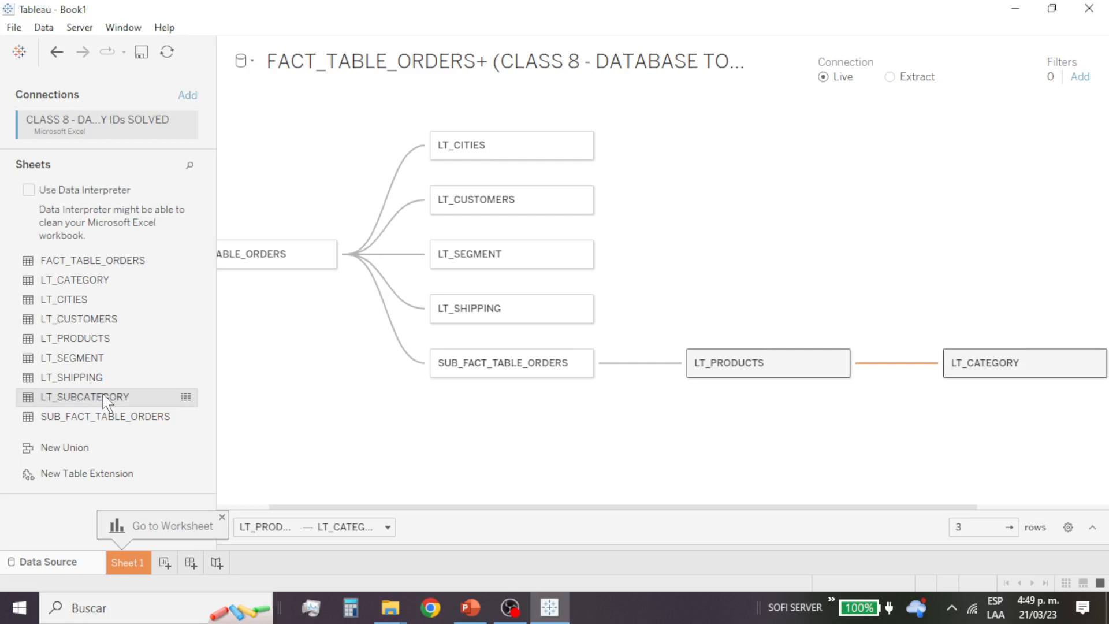
double_click(105, 398)
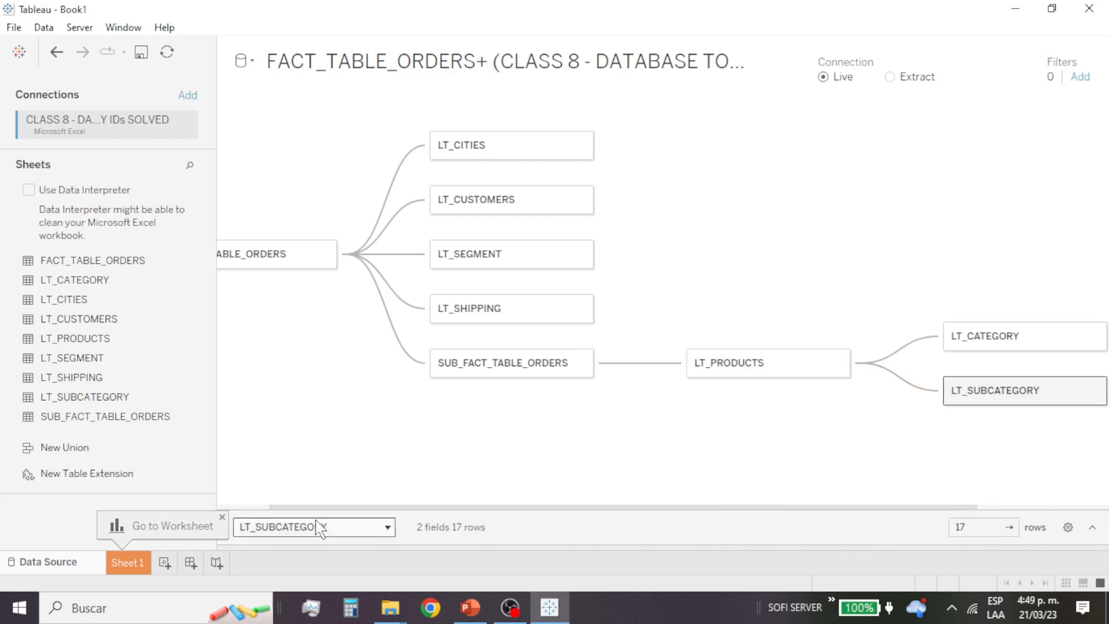
Step: Compare the Id Subcategory values in the LT_SUBCATEGORY and LT_PRODUCTS data previews, and collapse the preview
left_click(1092, 528)
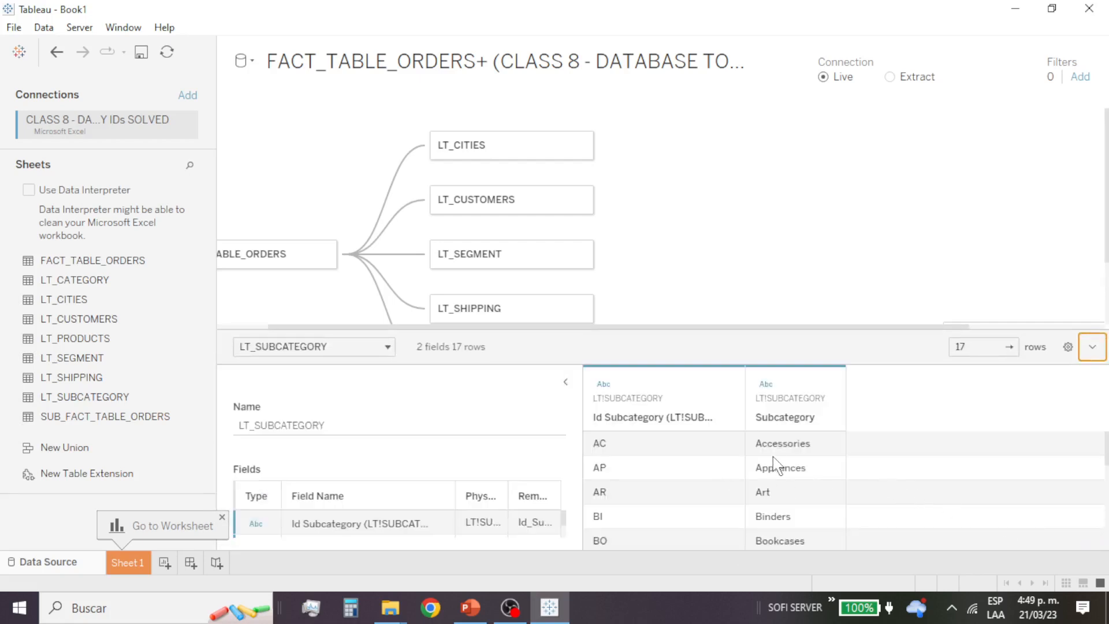
left_click(665, 448)
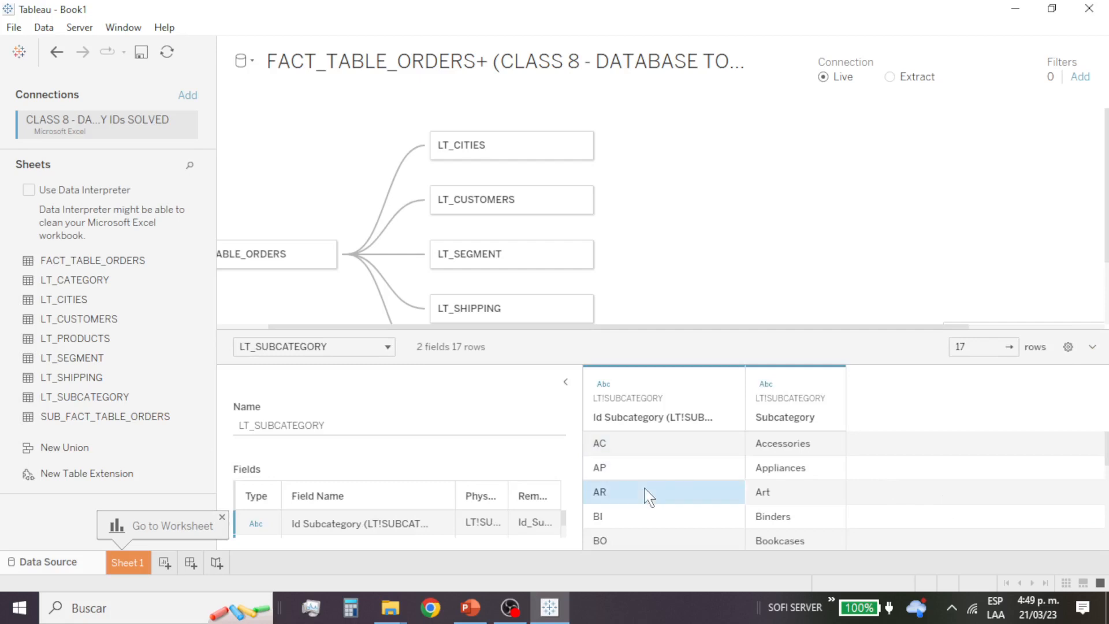
left_click(643, 517)
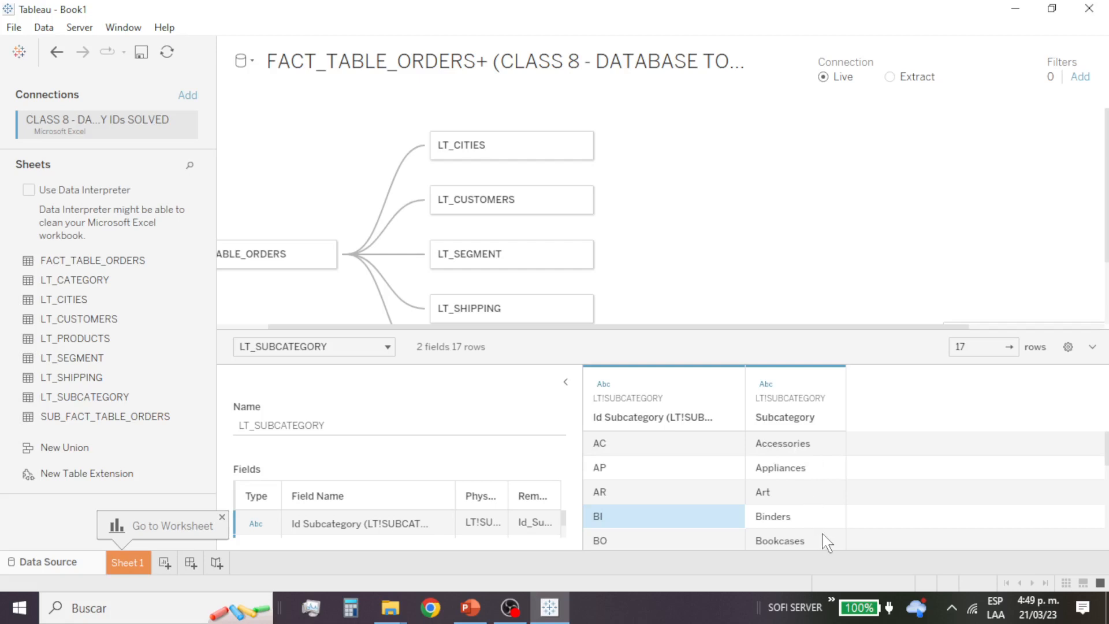
scroll(911, 262, "down", 2)
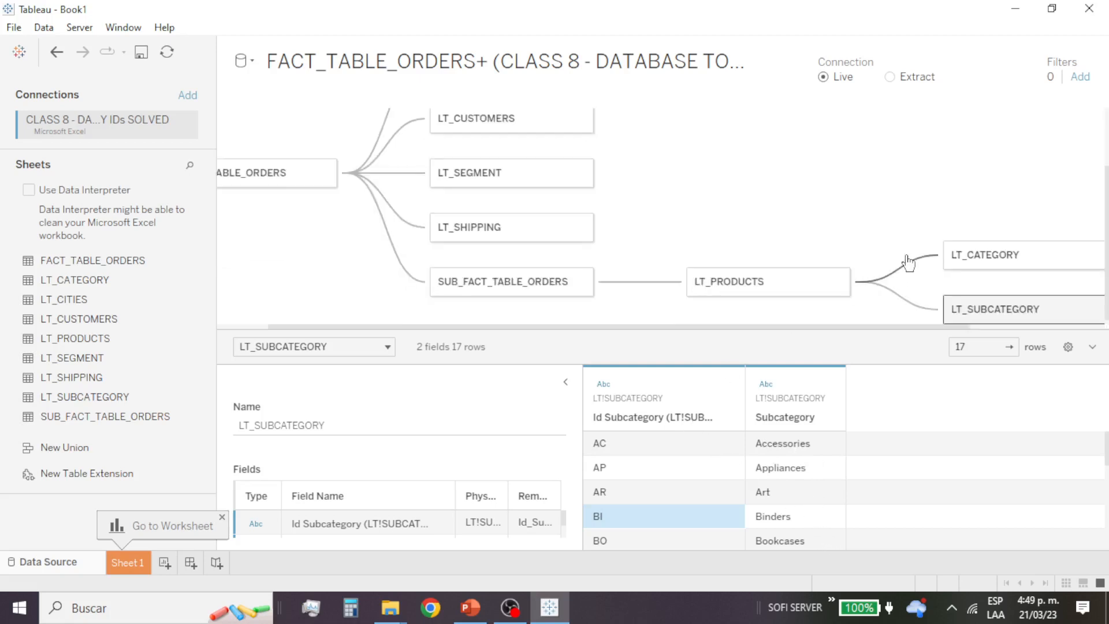
left_click(781, 297)
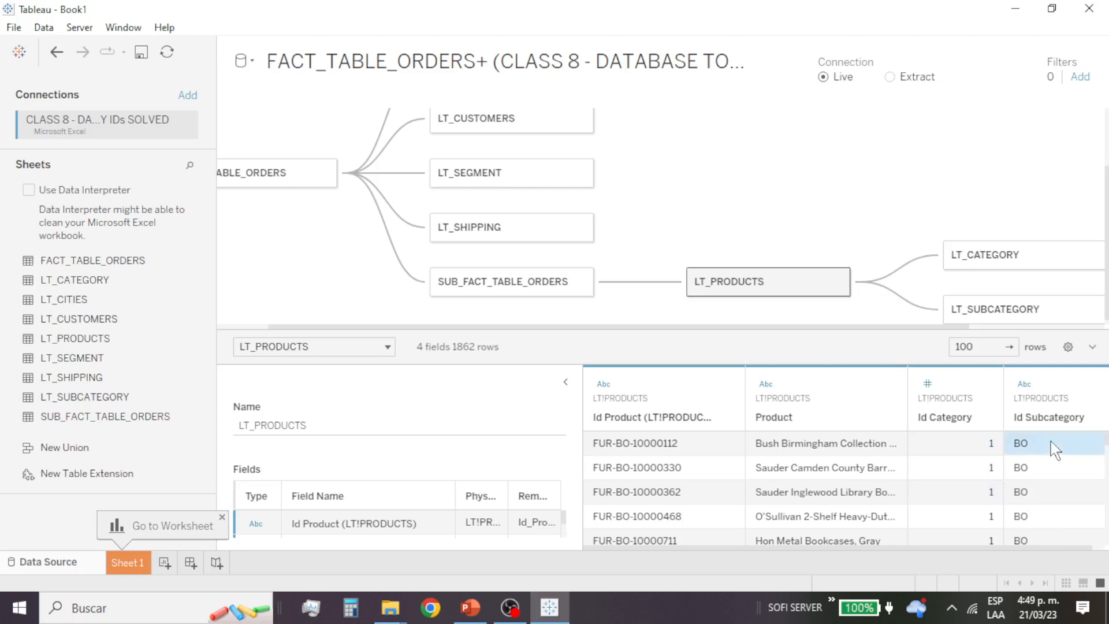
left_click(1022, 315)
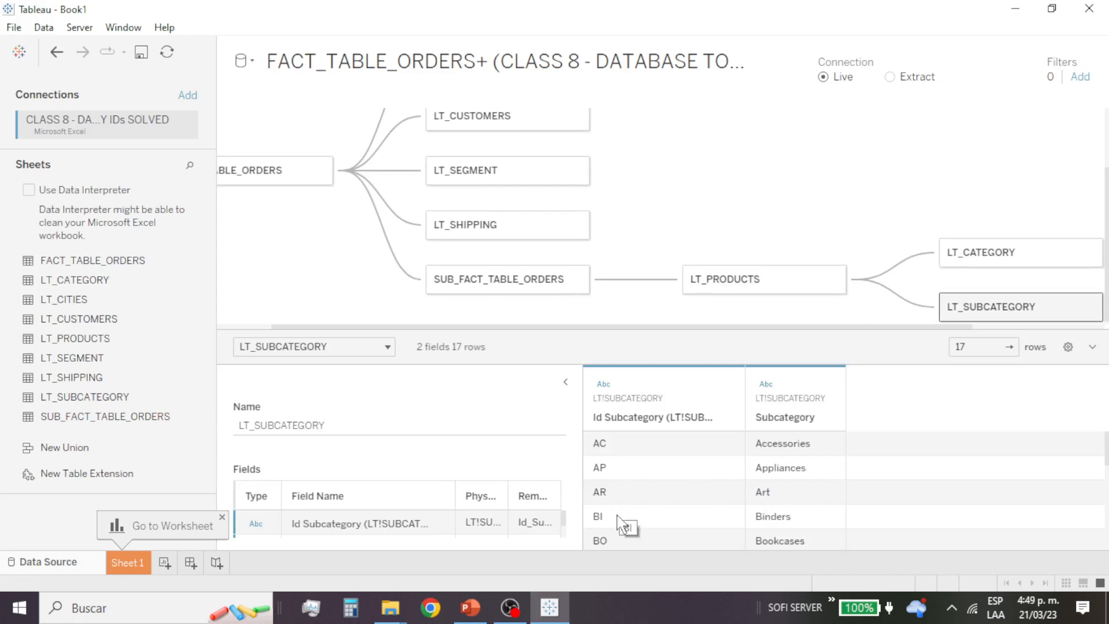
scroll(827, 486, "down", 5)
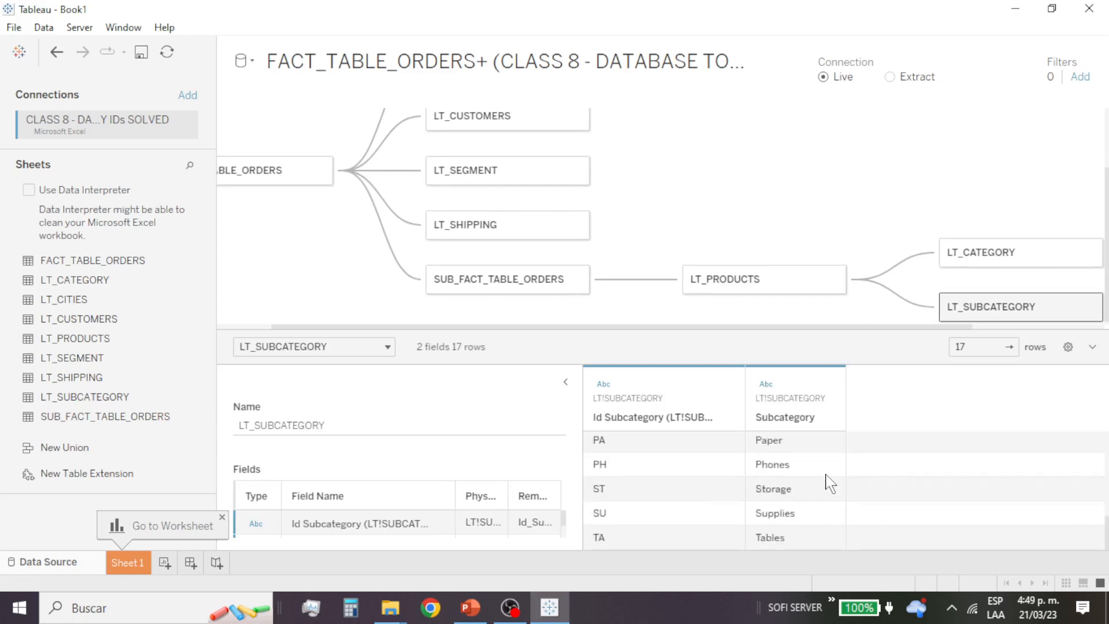
scroll(829, 482, "up", 5)
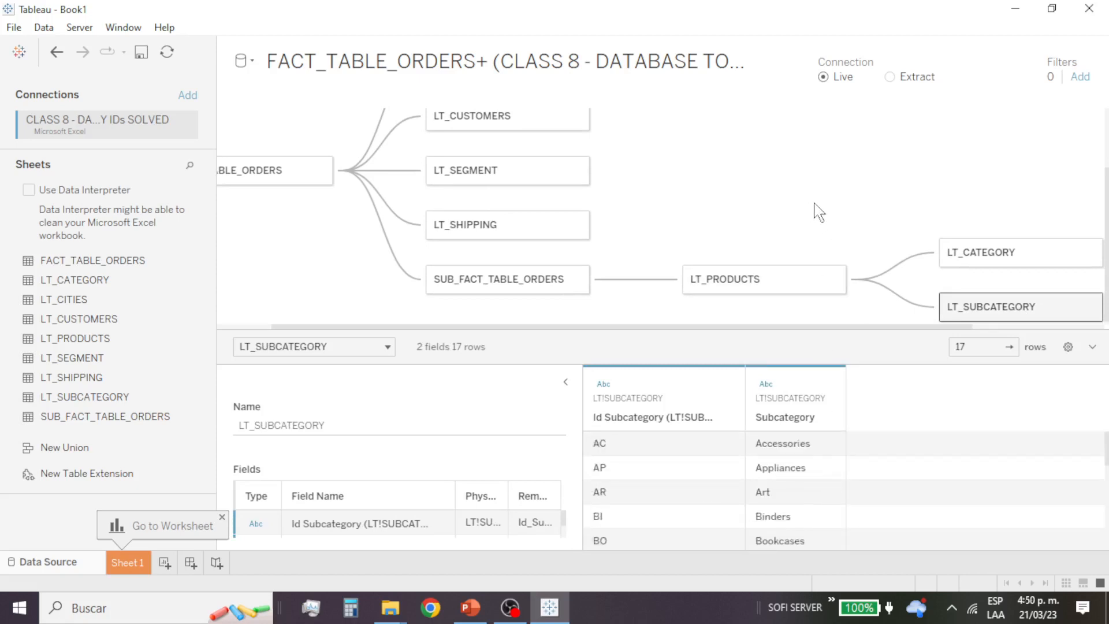
left_click(1093, 347)
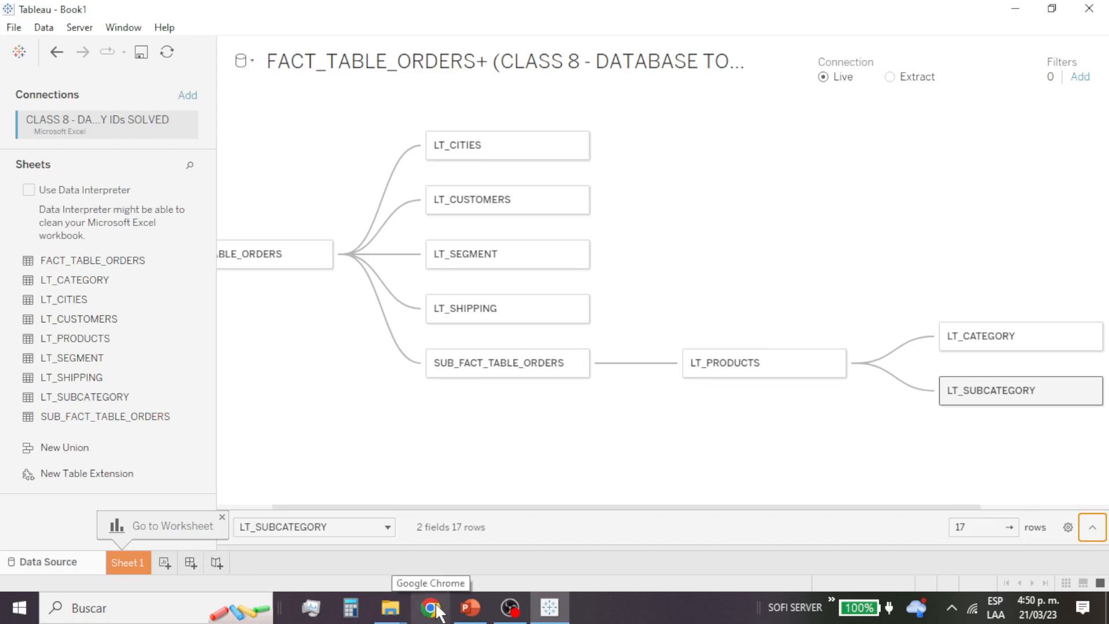
Step: Switch to the CLASS 8 - INTERMEDIATE VISUALIZATION.pptx presentation in PowerPoint, highlight the Filters topic on slide 8, and minimize the window
left_click(471, 611)
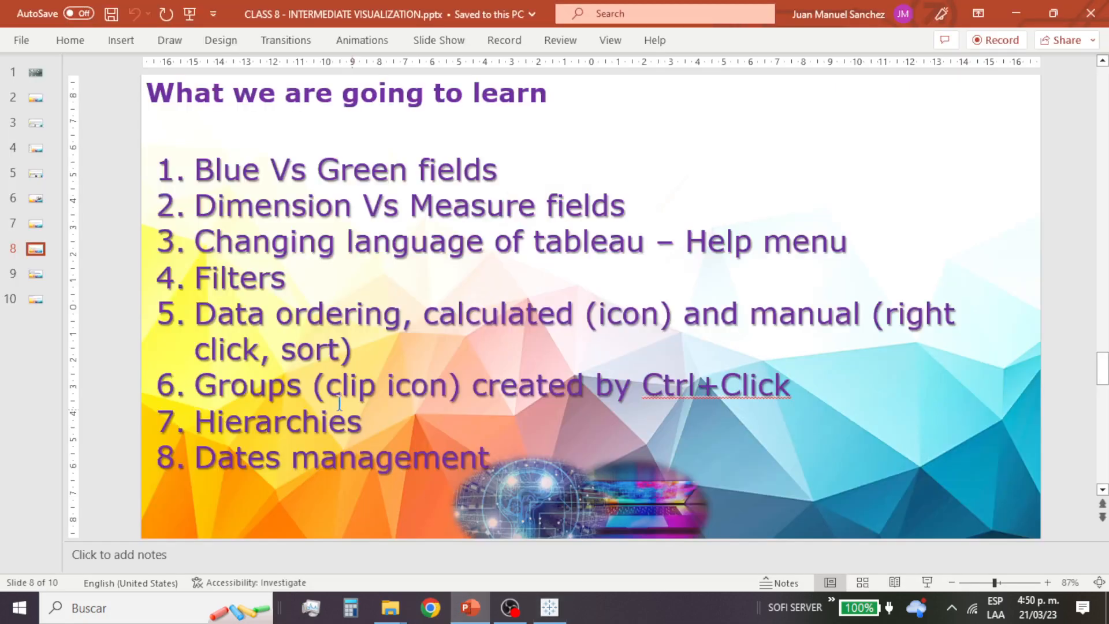
left_click_drag(285, 296, 185, 294)
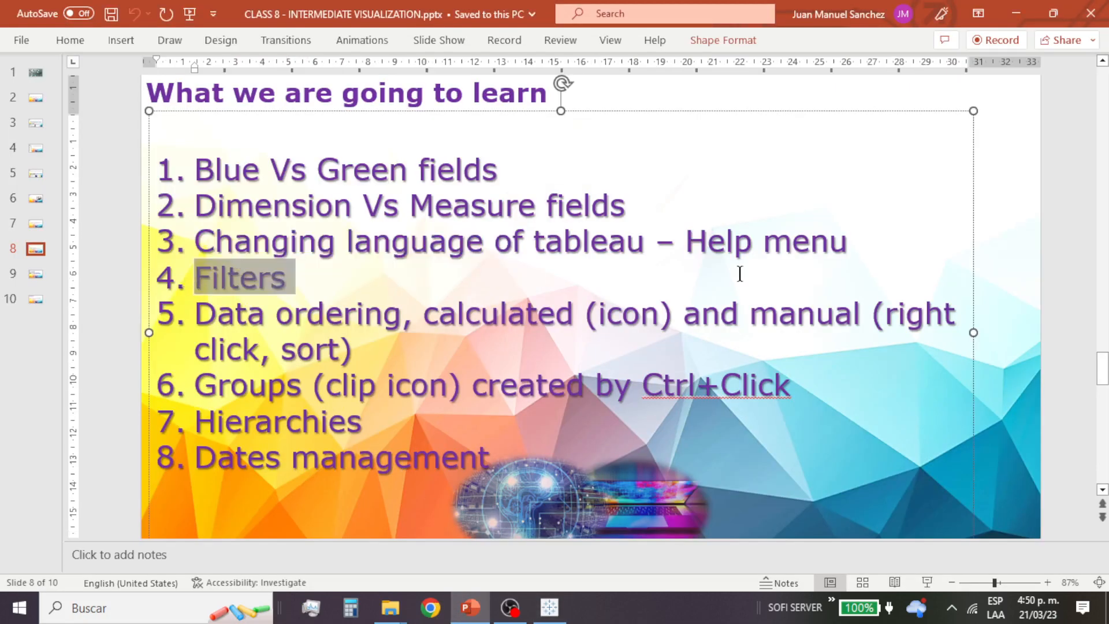
left_click(1015, 13)
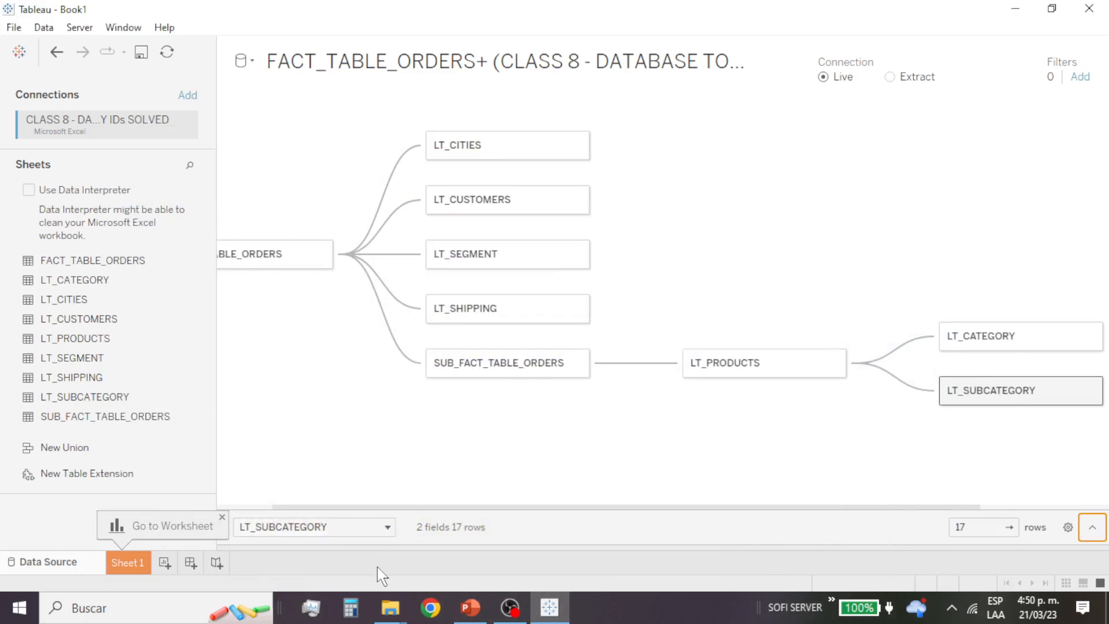
Step: Create a second worksheet, and in Sheet 1 place the Category field from LT_CATEGORY on the rows
left_click(165, 563)
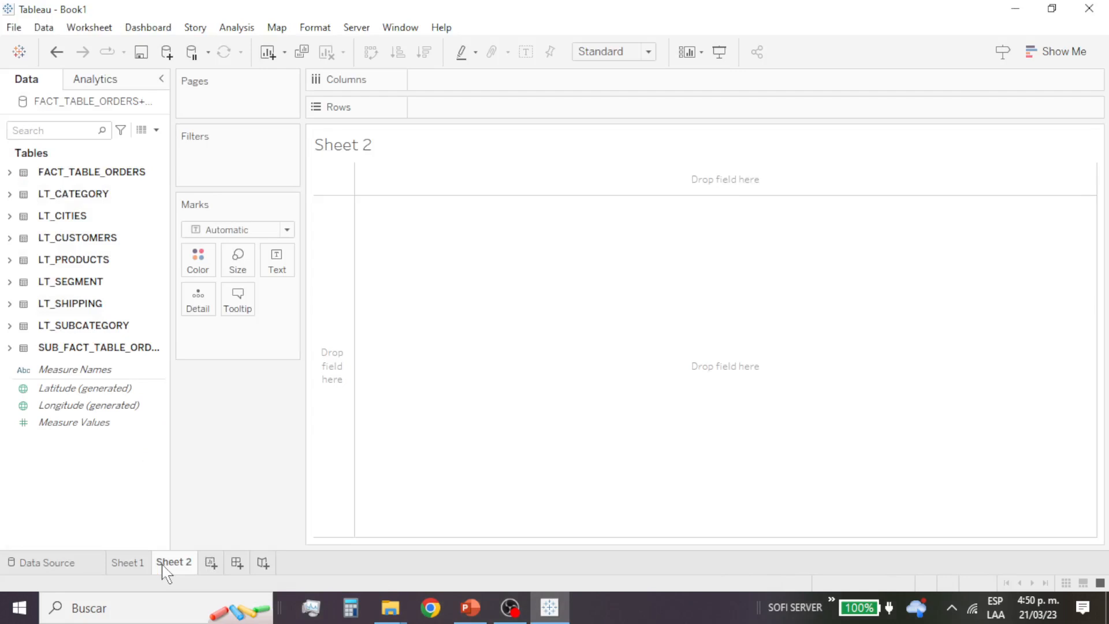
left_click(128, 563)
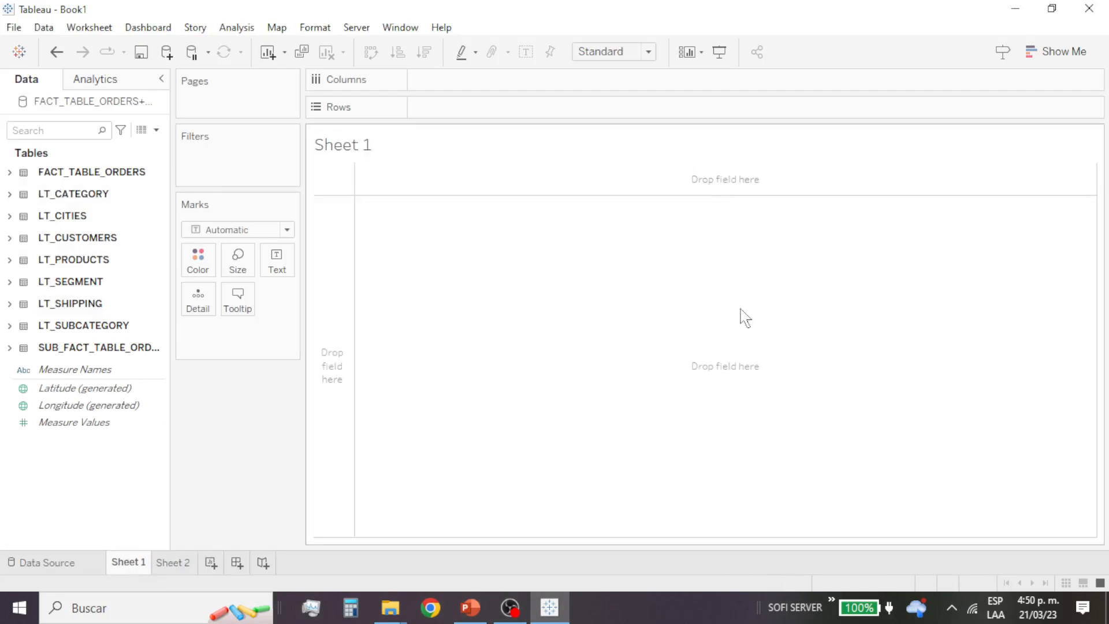
left_click(9, 194)
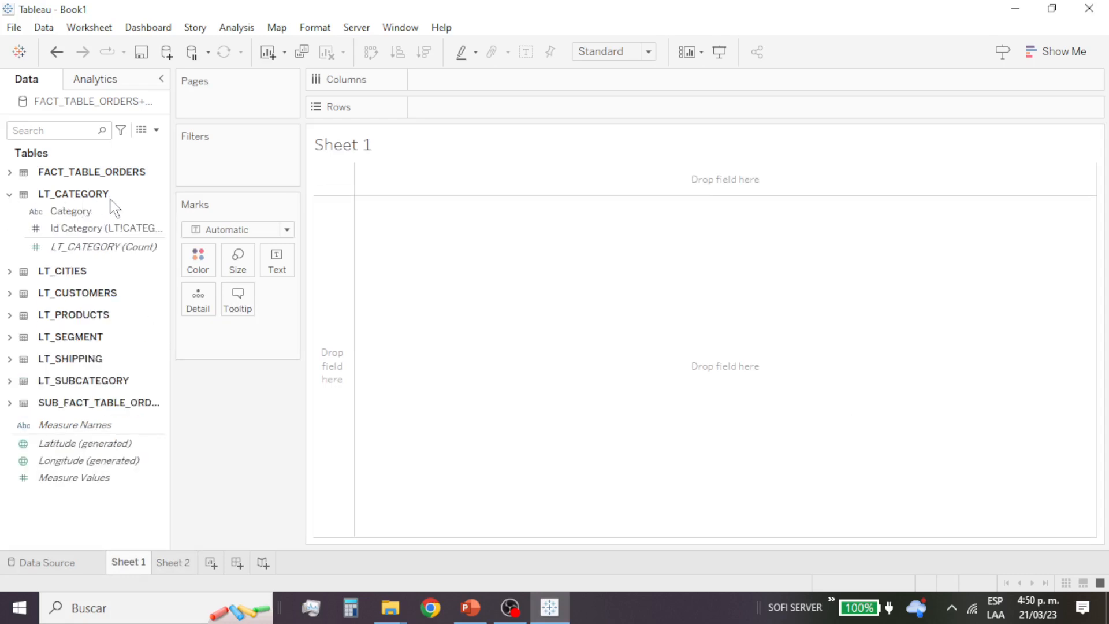
left_click(10, 272)
left_click(56, 213)
left_click_drag(56, 218, 329, 276)
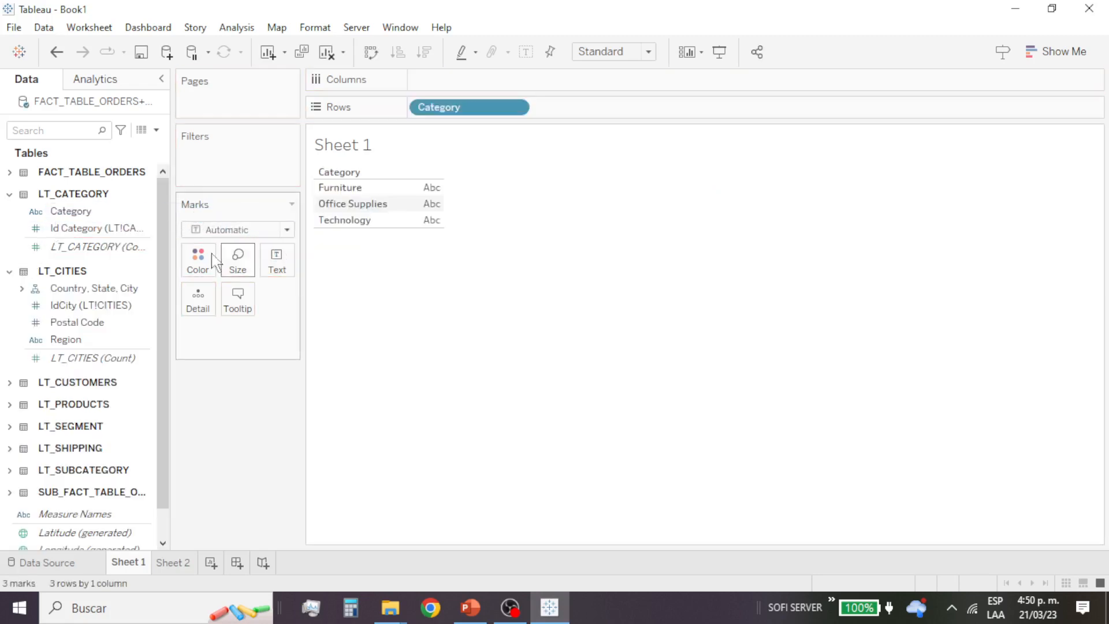
Step: Show the sum of Total sale from SUB_FACT_TABLE_ORDERS as text for each category in Sheet 1
left_click(92, 340)
scroll(107, 485, "down", 1)
left_click(103, 494)
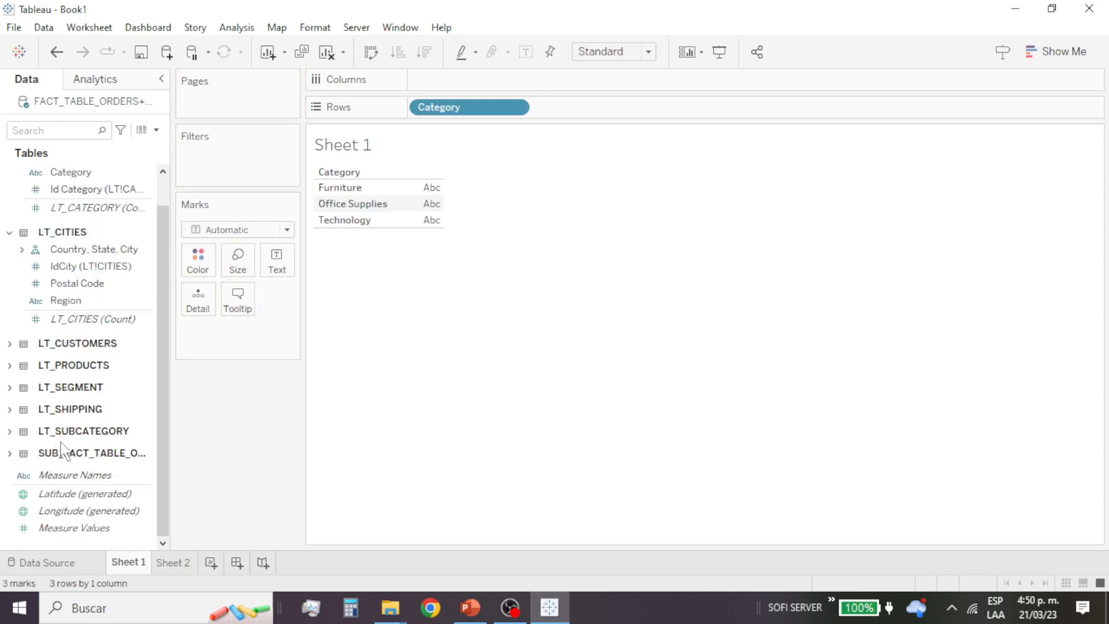
left_click(10, 453)
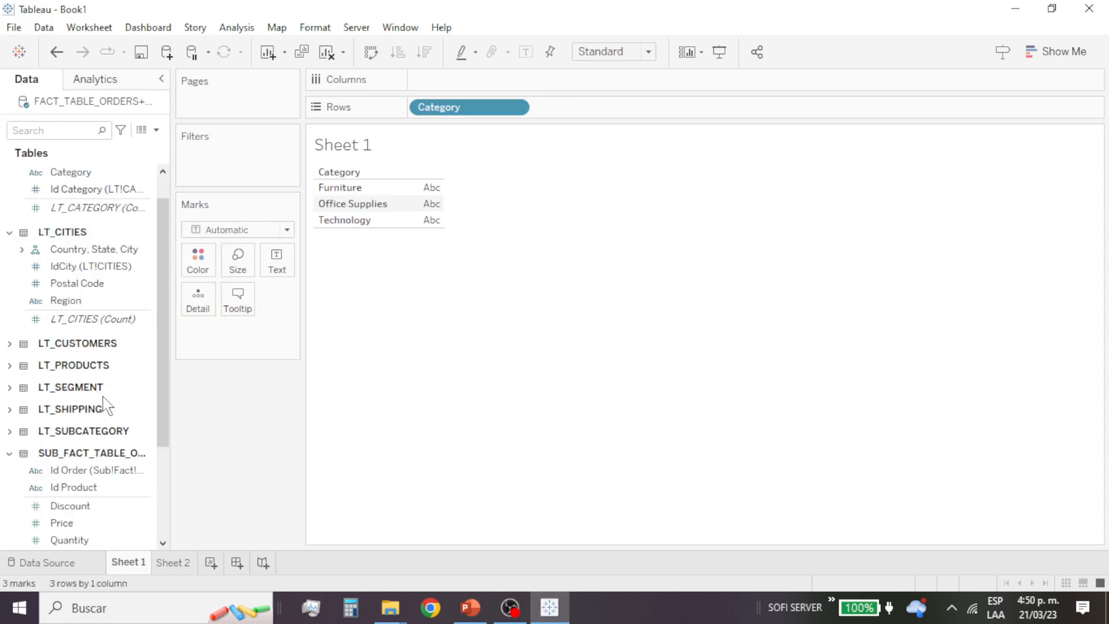
scroll(104, 405, "down", 3)
left_click(104, 394)
left_click(105, 411)
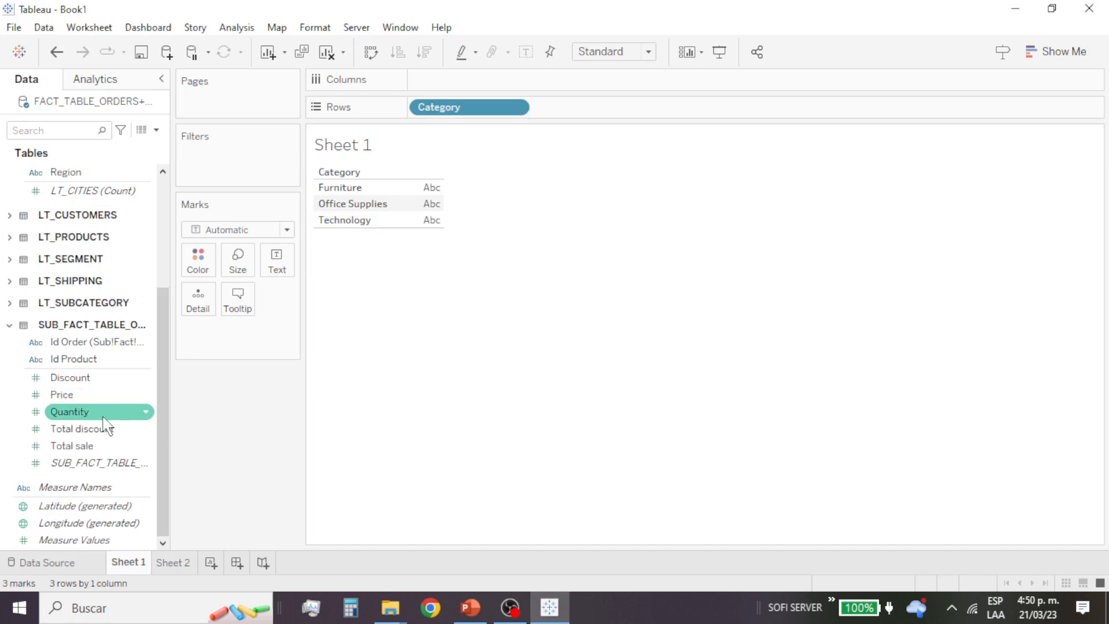
left_click(105, 427)
left_click_drag(70, 446, 419, 203)
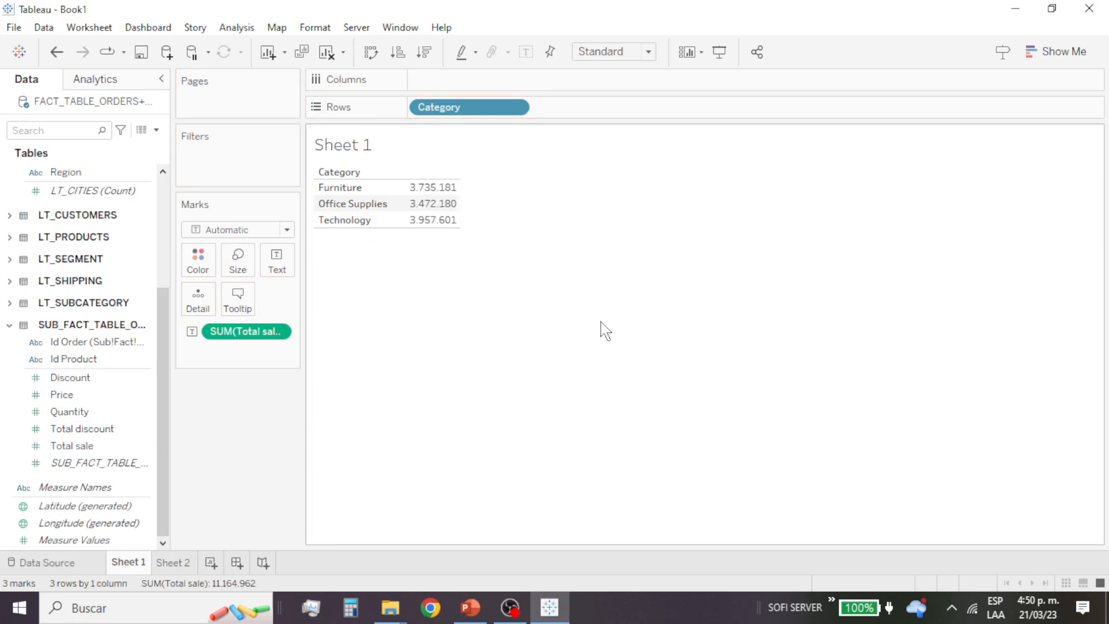
Step: Add the Subcategory field from LT_SUBCATEGORY to the rows after Category in Sheet 1
mouse_move(428, 198)
mouse_move(499, 107)
left_mouse_down()
mouse_move(494, 81)
mouse_move(497, 107)
left_mouse_up()
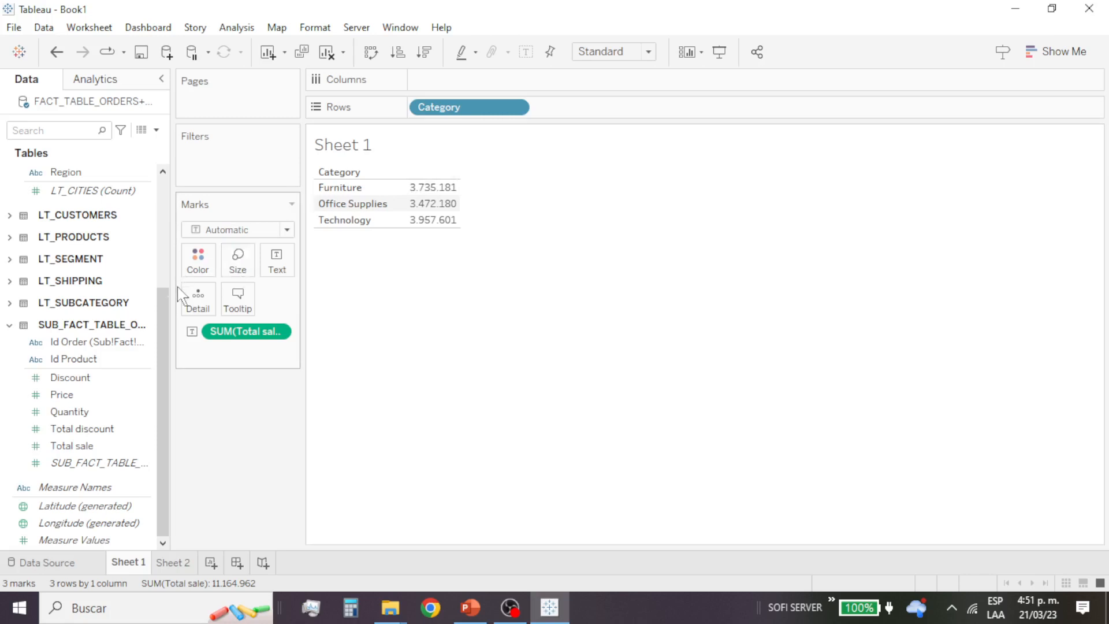
left_click_drag(166, 321, 165, 215)
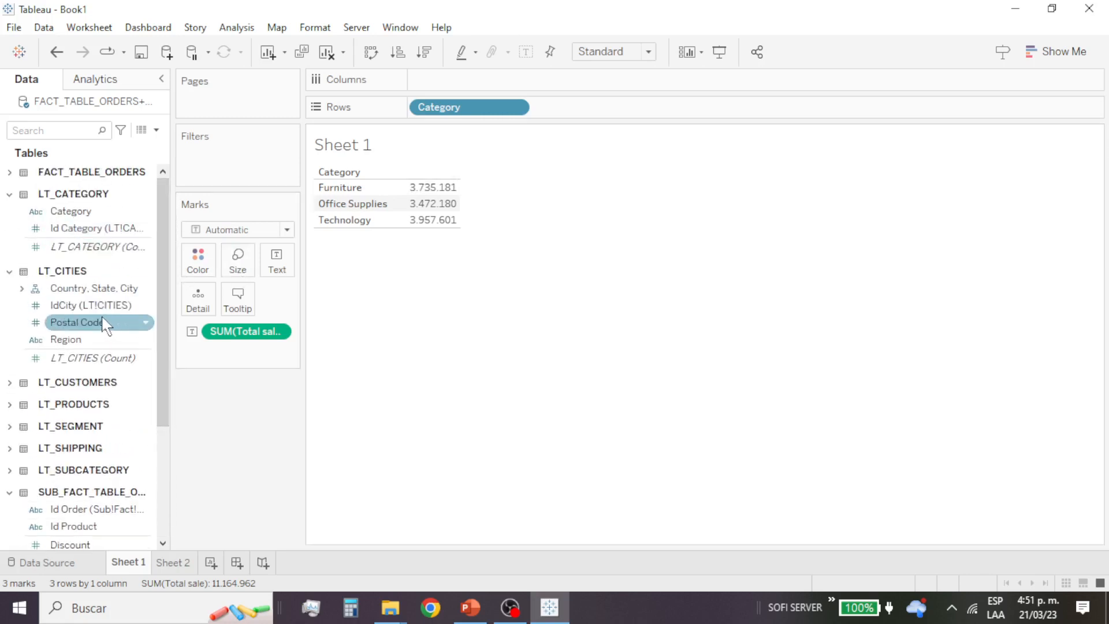
scroll(104, 326, "down", 3)
scroll(101, 331, "down", 3)
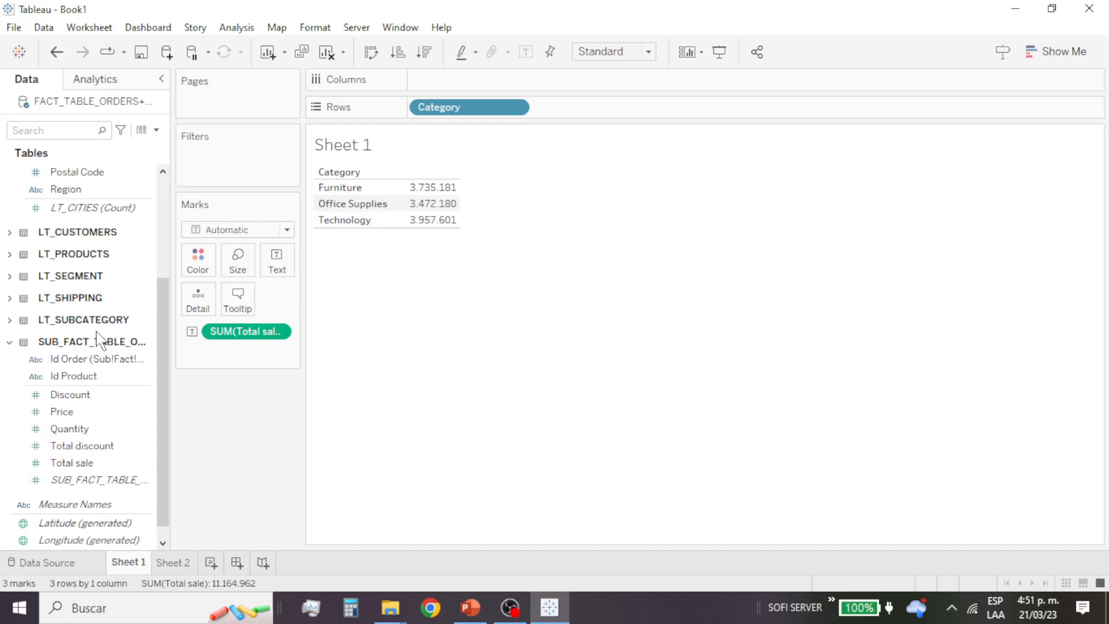
left_click(9, 321)
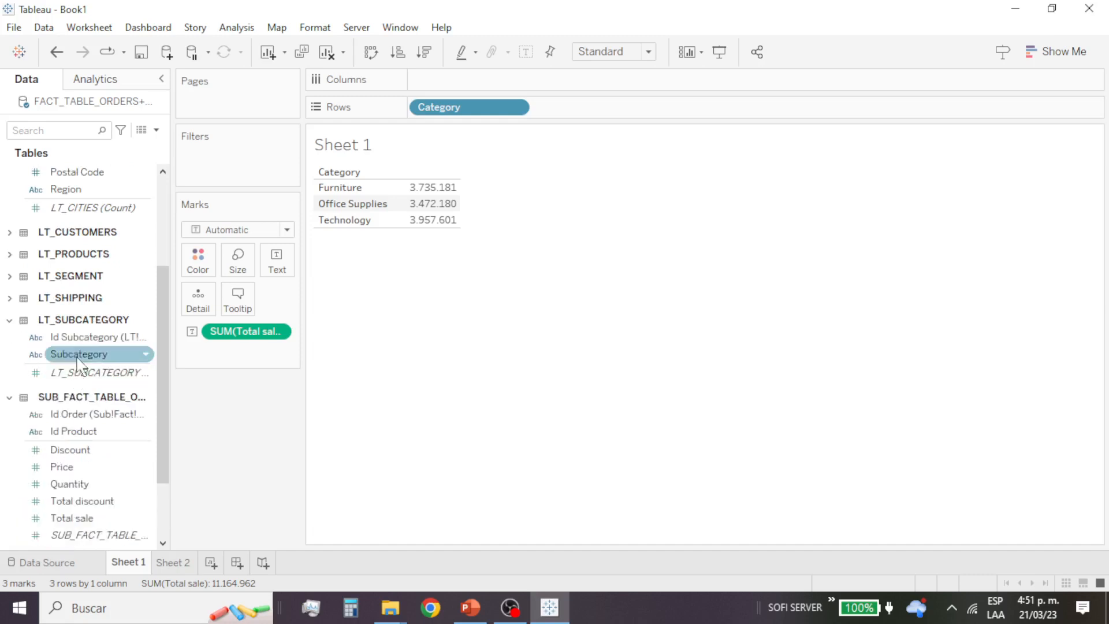
left_click_drag(74, 354, 396, 221)
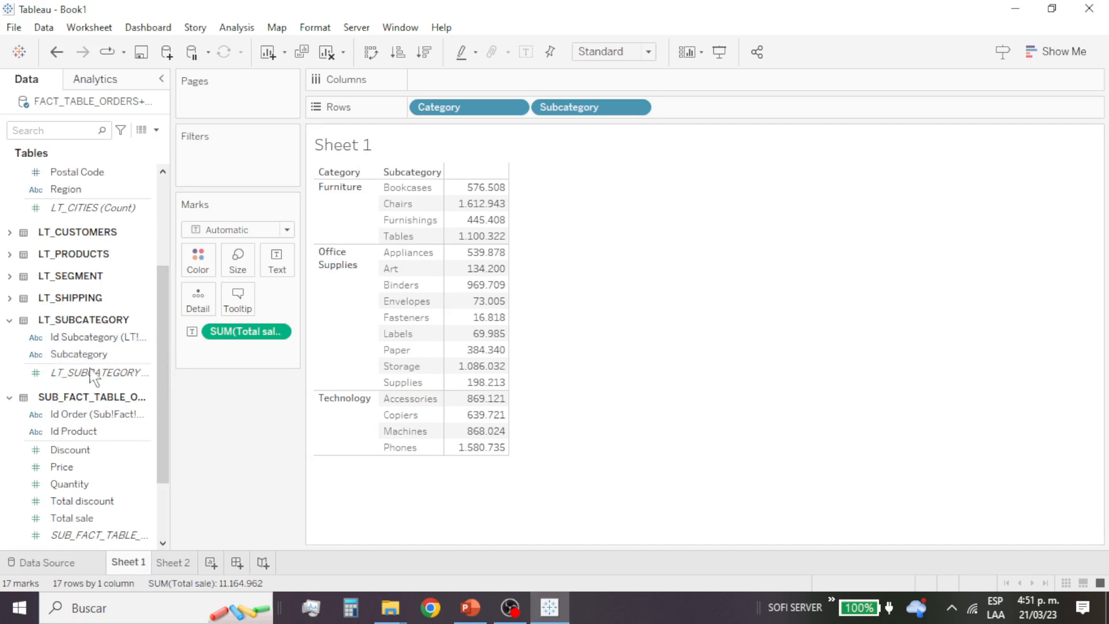
Step: Add Category as a filter with Furniture, Office Supplies and Technology all selected, and show its filter control beside the view
scroll(86, 398, "up", 3)
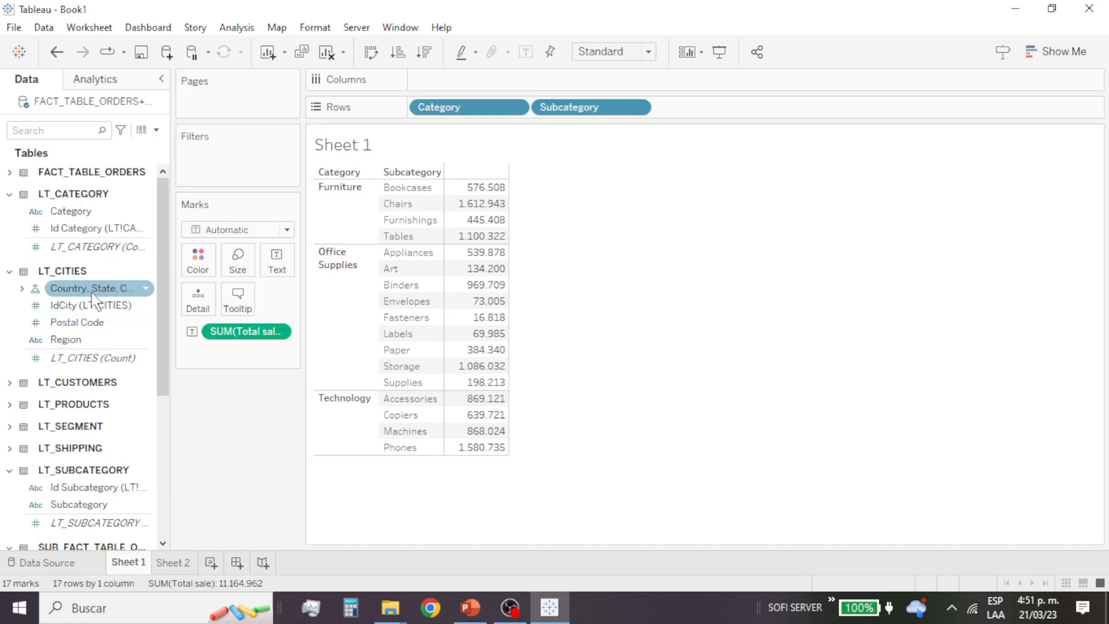
left_click_drag(68, 211, 233, 152)
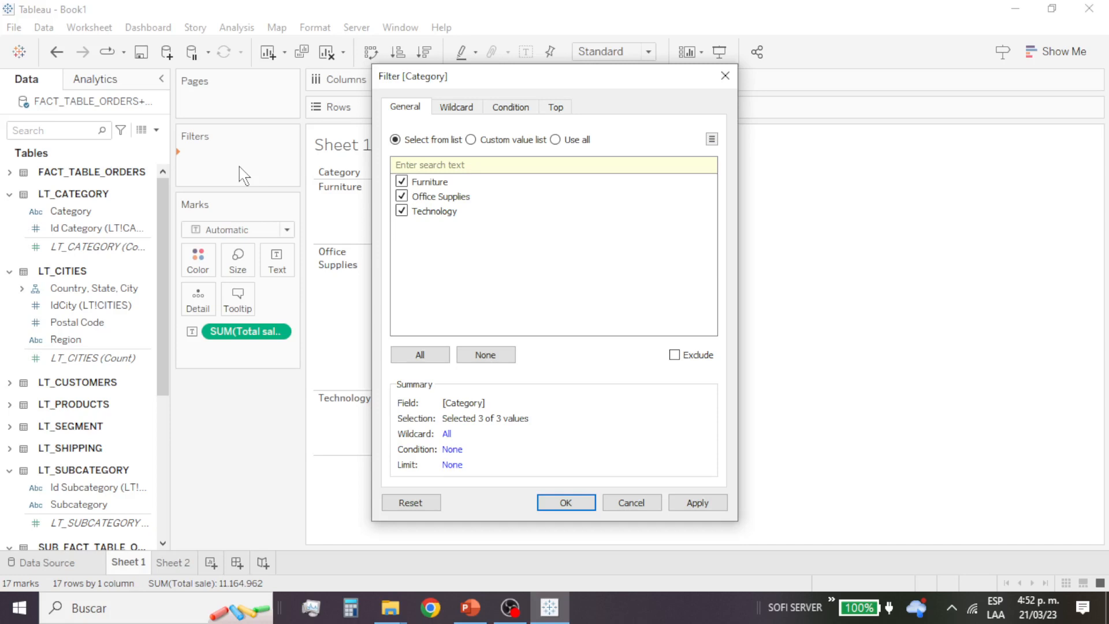
left_click(566, 503)
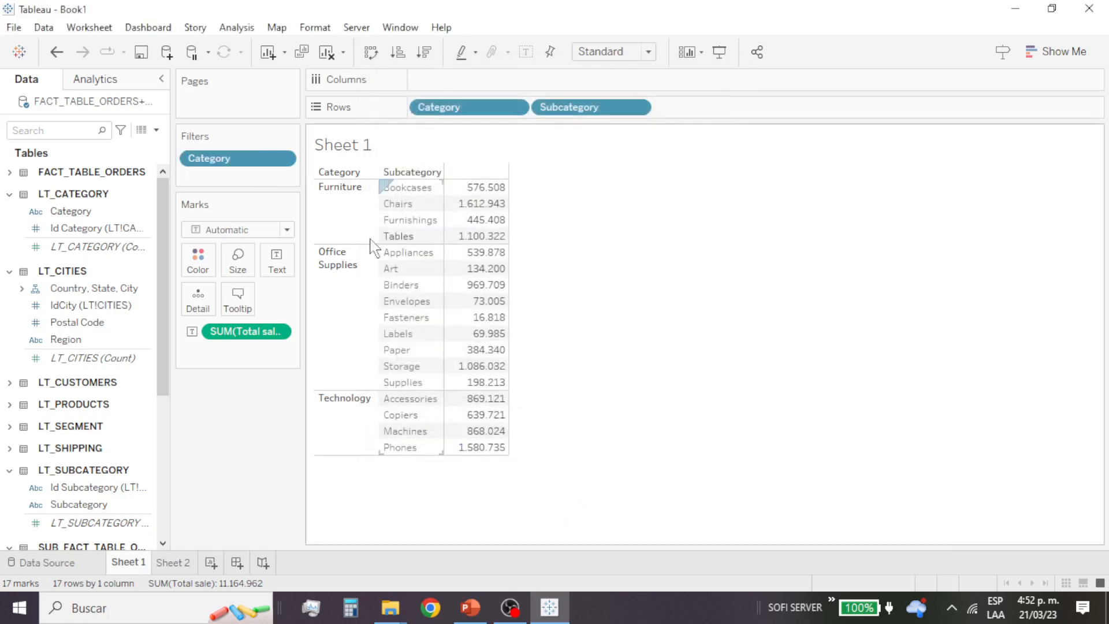
left_click(282, 158)
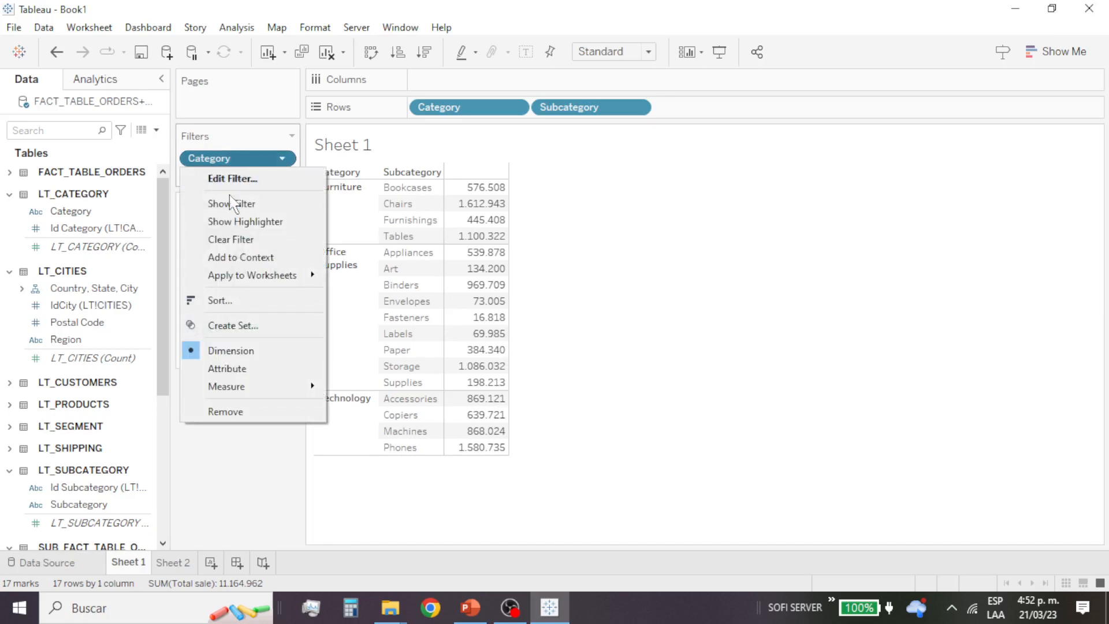
left_click(231, 203)
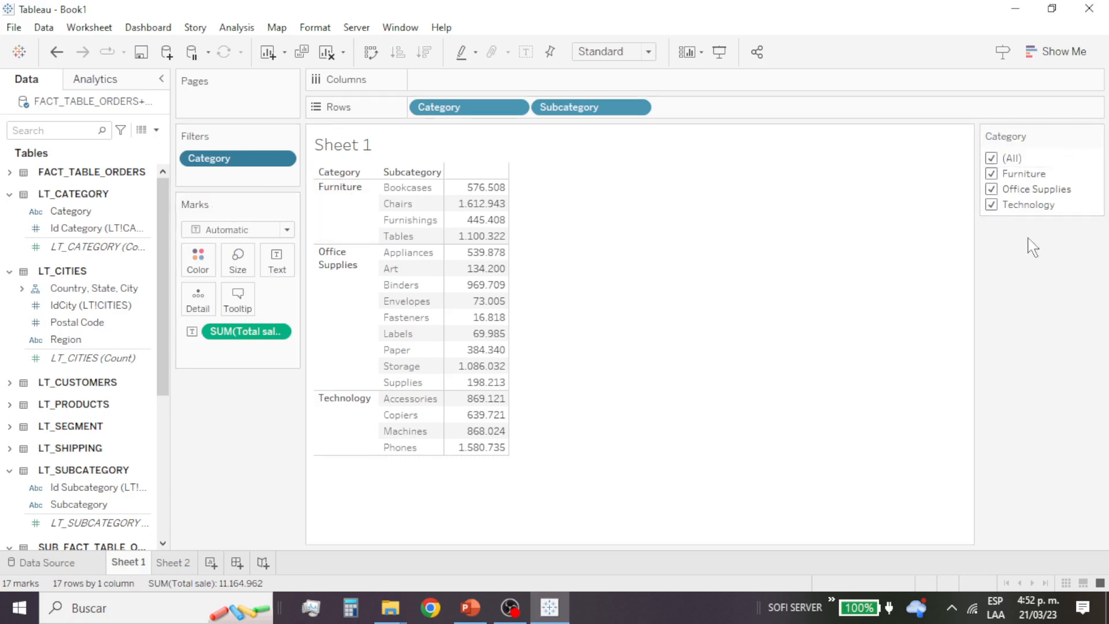
Step: Limit the Category filter to Furniture and Technology
left_click(991, 159)
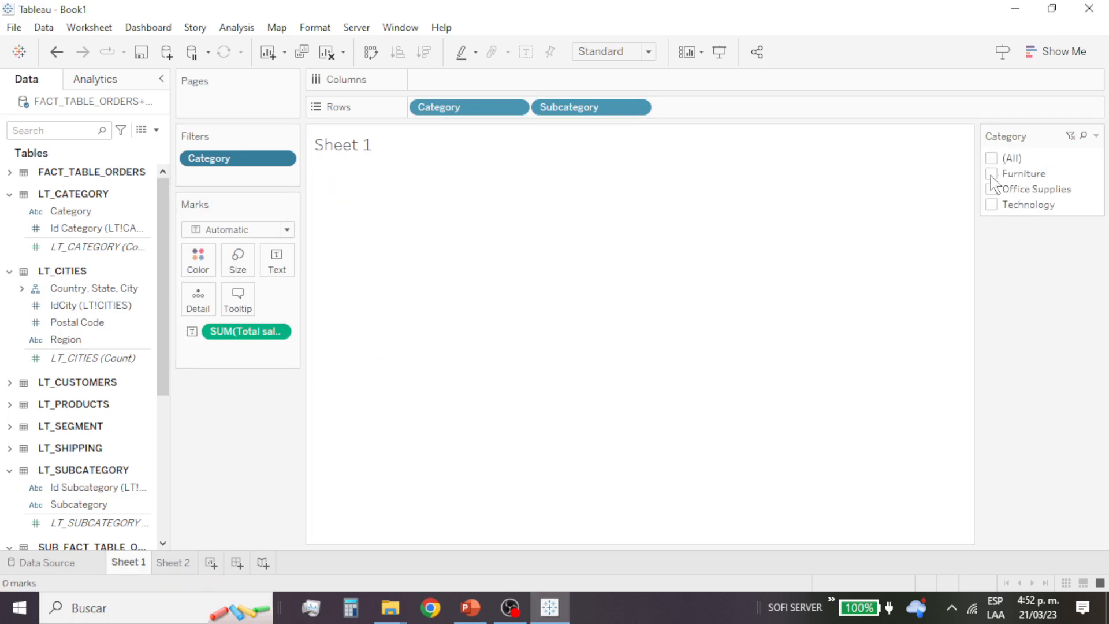
left_click(992, 174)
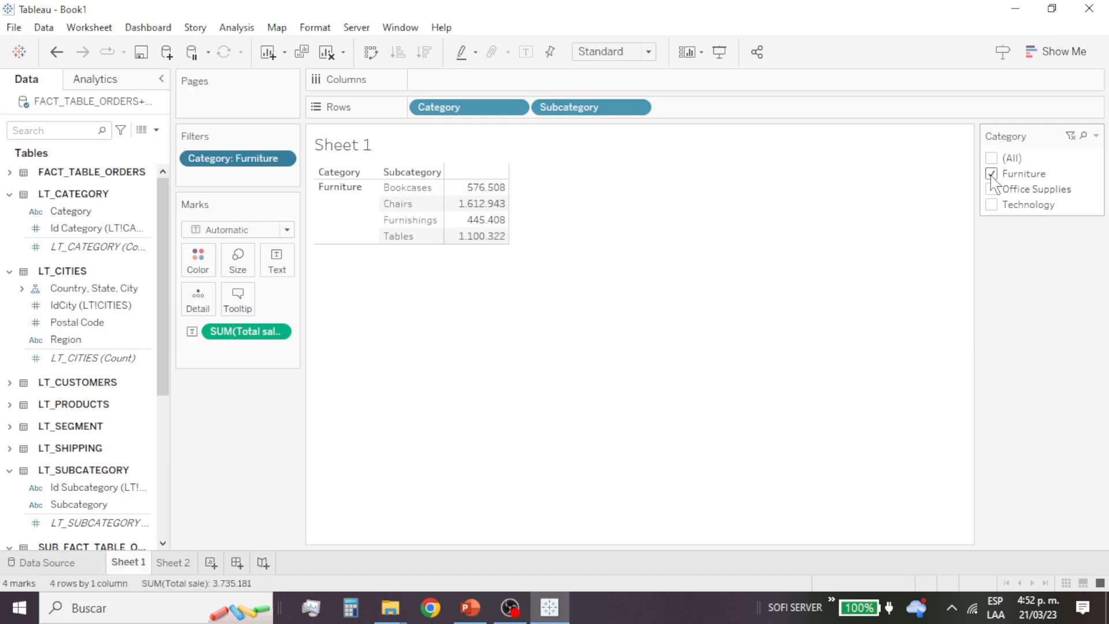
left_click(992, 205)
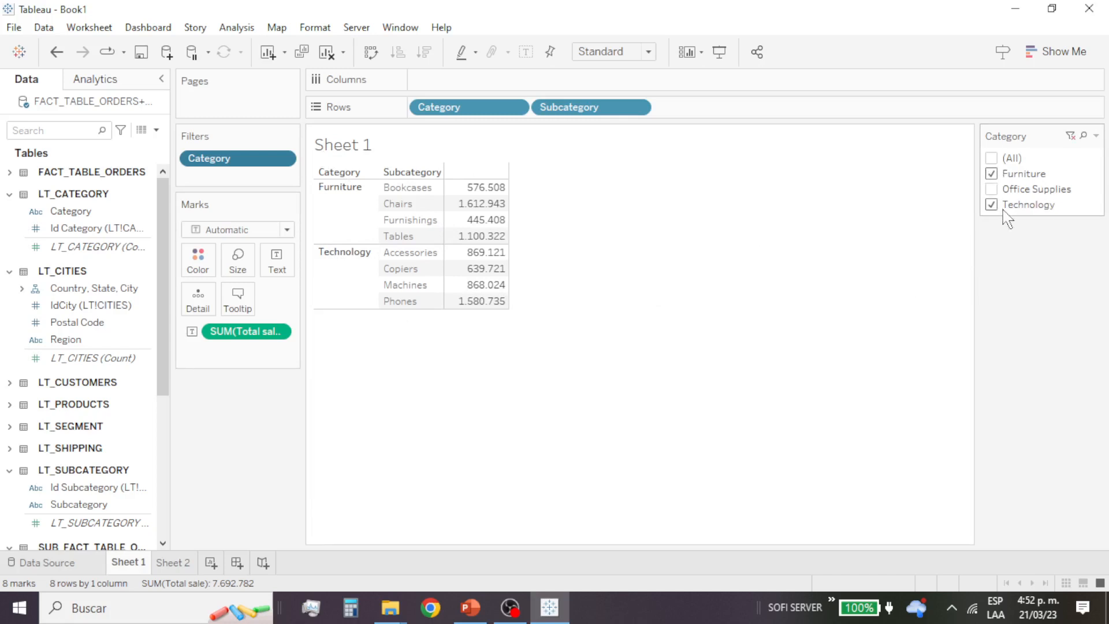
Step: Change the Category filter control to Single Value (list) and switch among Furniture, Office Supplies and Technology, ending on Technology
left_click(1096, 137)
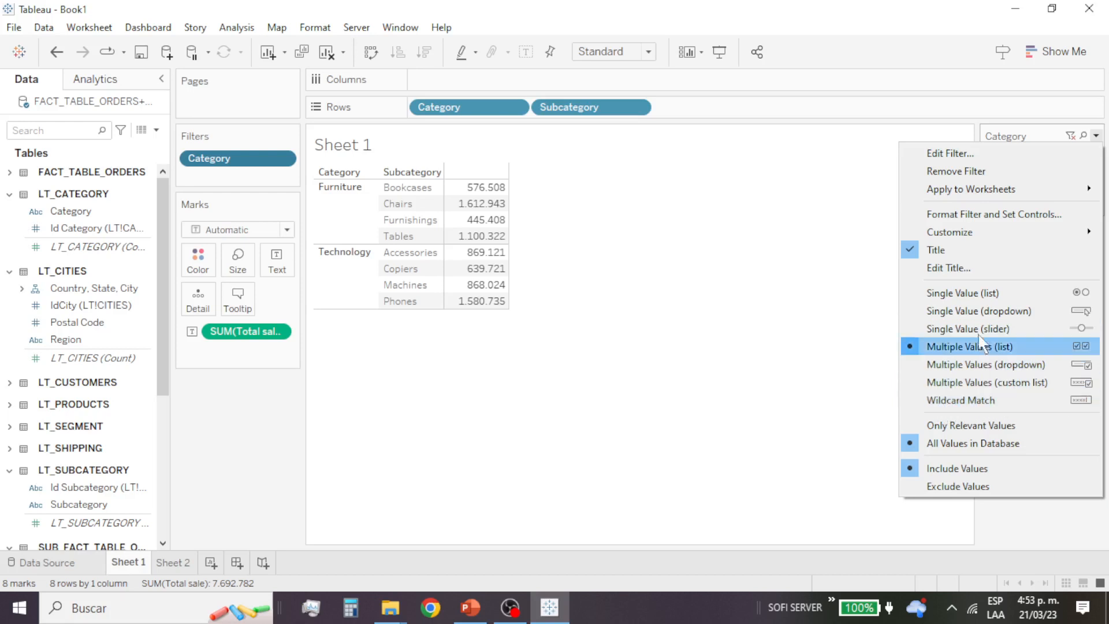
left_click(989, 293)
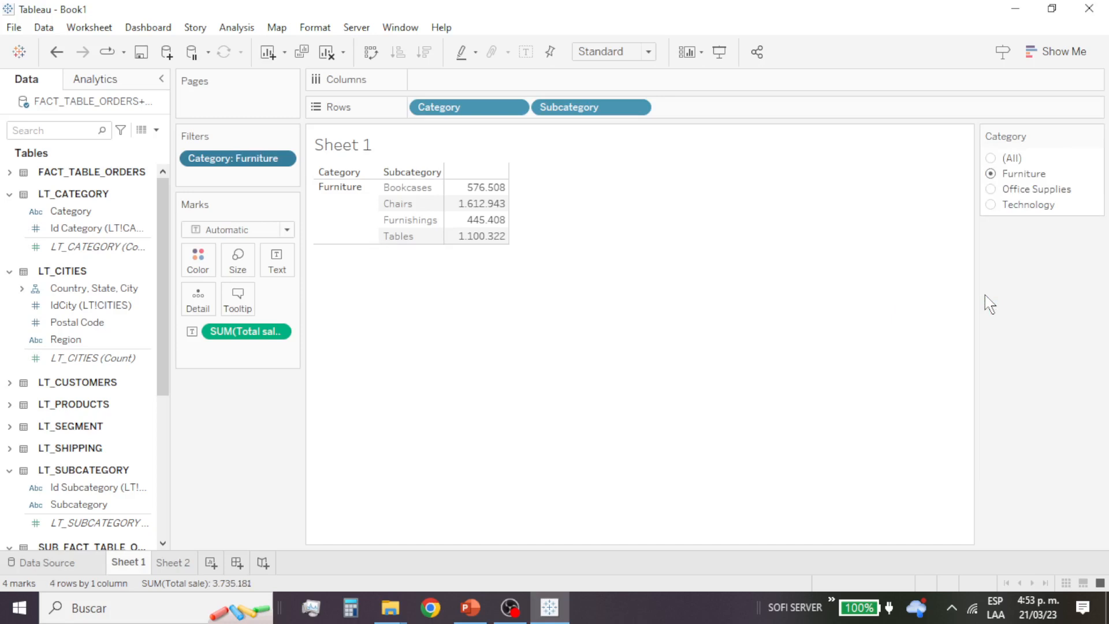
left_click(991, 190)
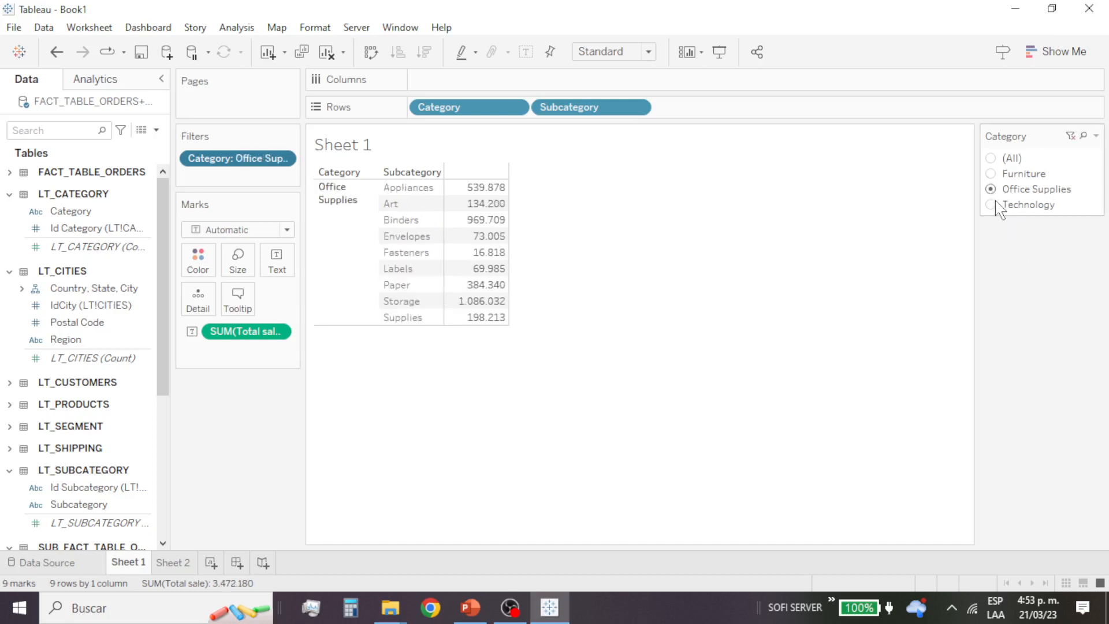
left_click(991, 206)
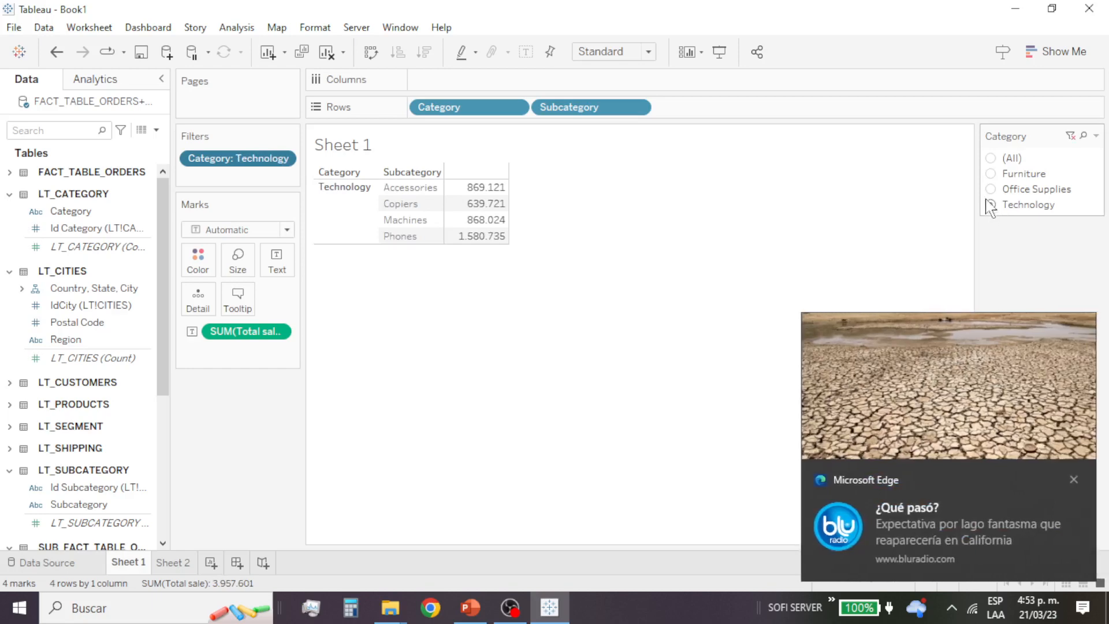
left_click(1074, 479)
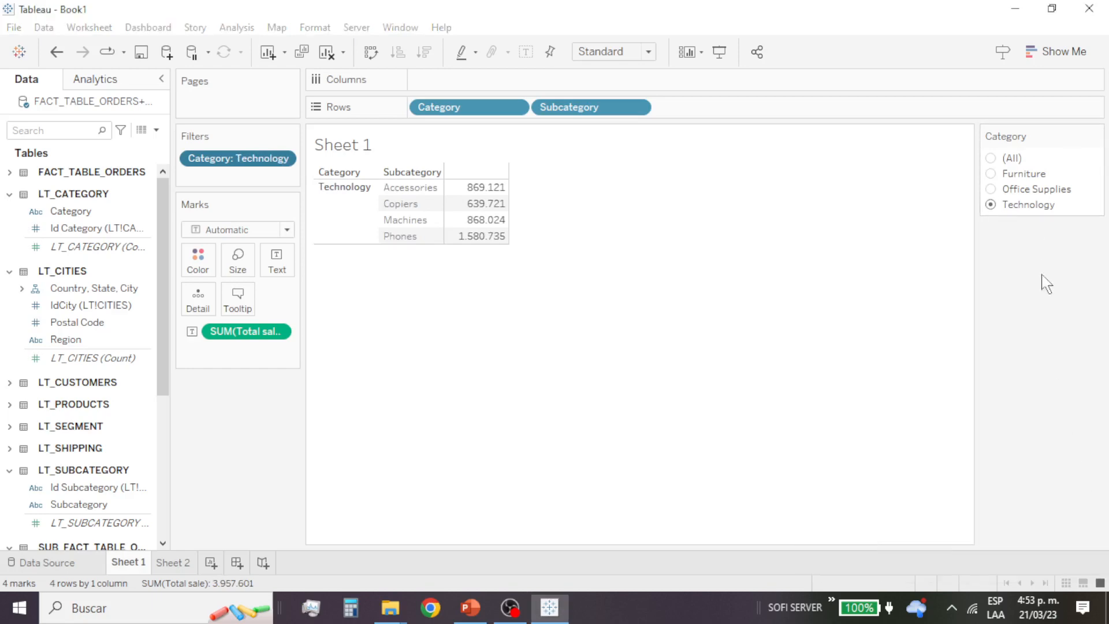
left_click(991, 173)
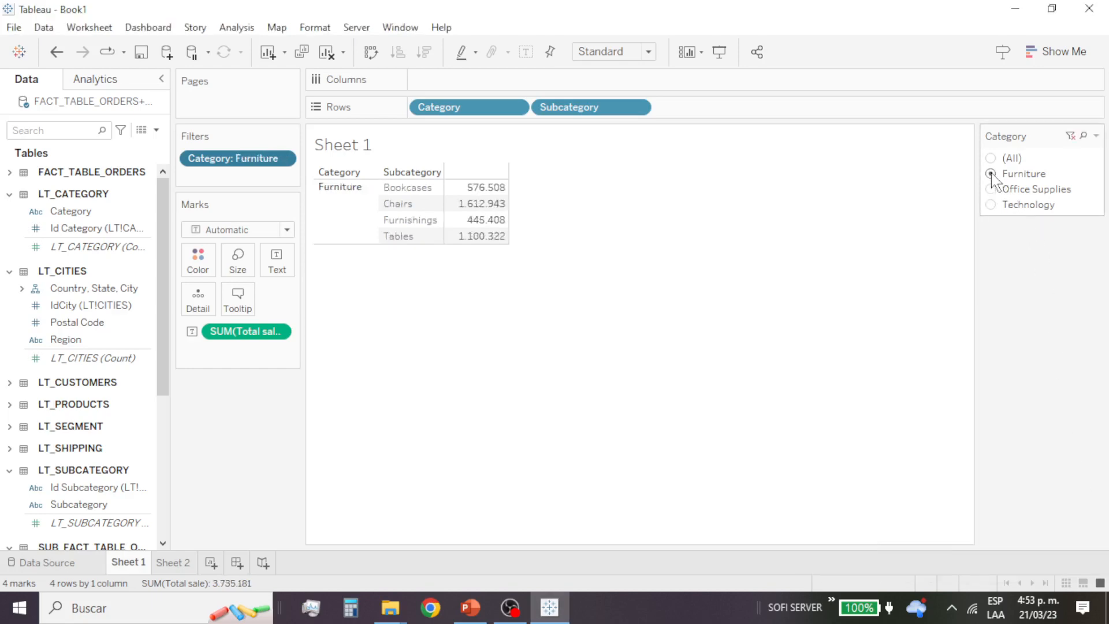
left_click(991, 189)
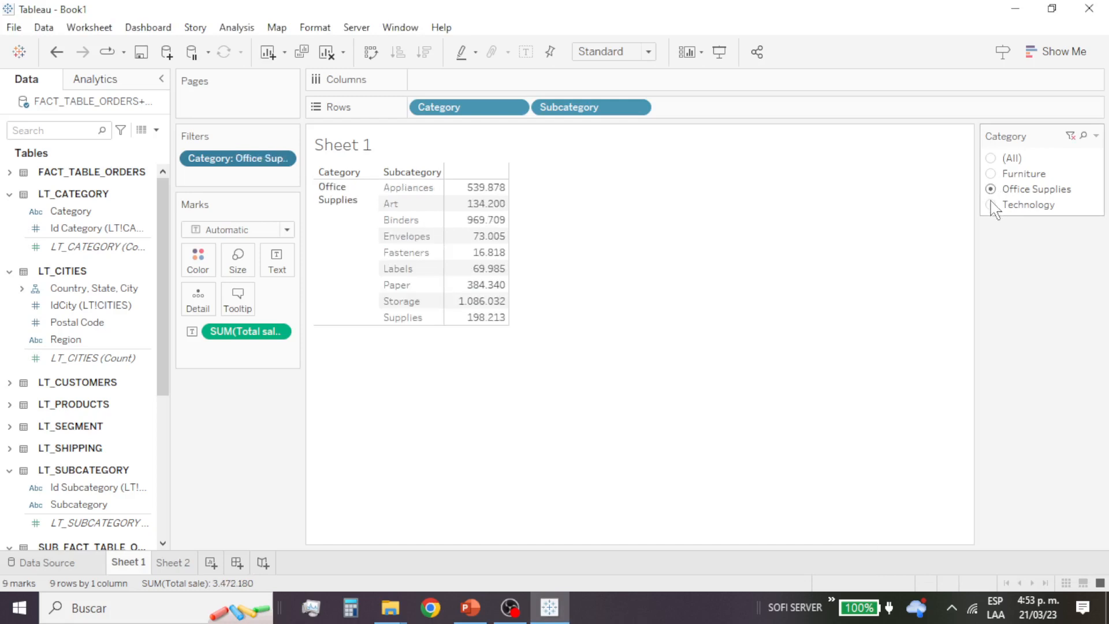
left_click(991, 204)
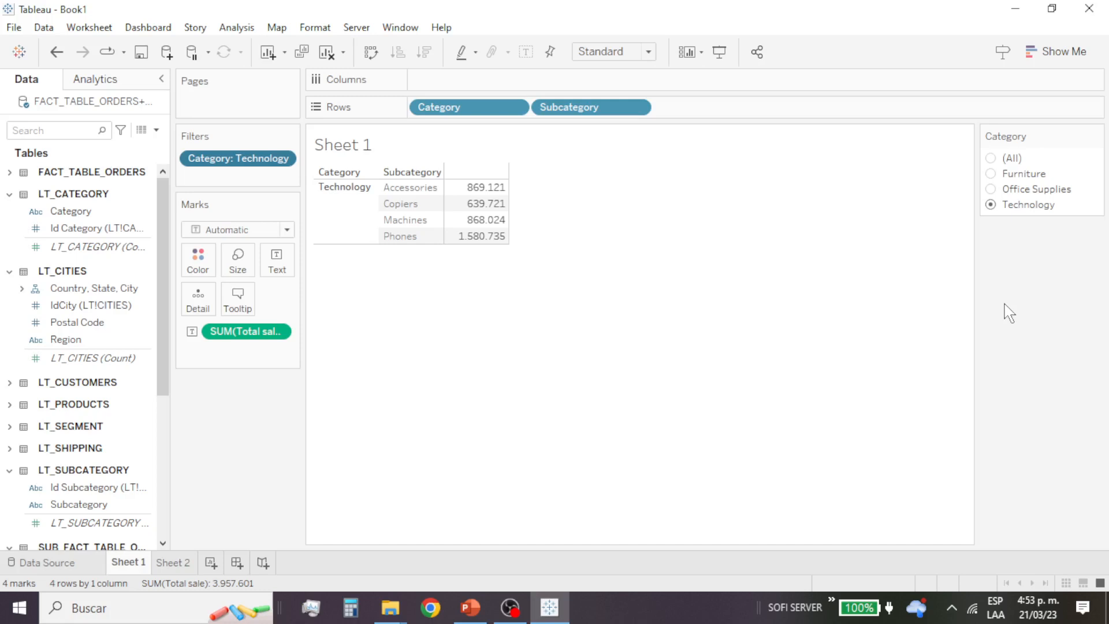
Step: Change the Category filter control to Single Value (dropdown) and choose Furniture, Office Supplies and finally Technology
left_click(1096, 135)
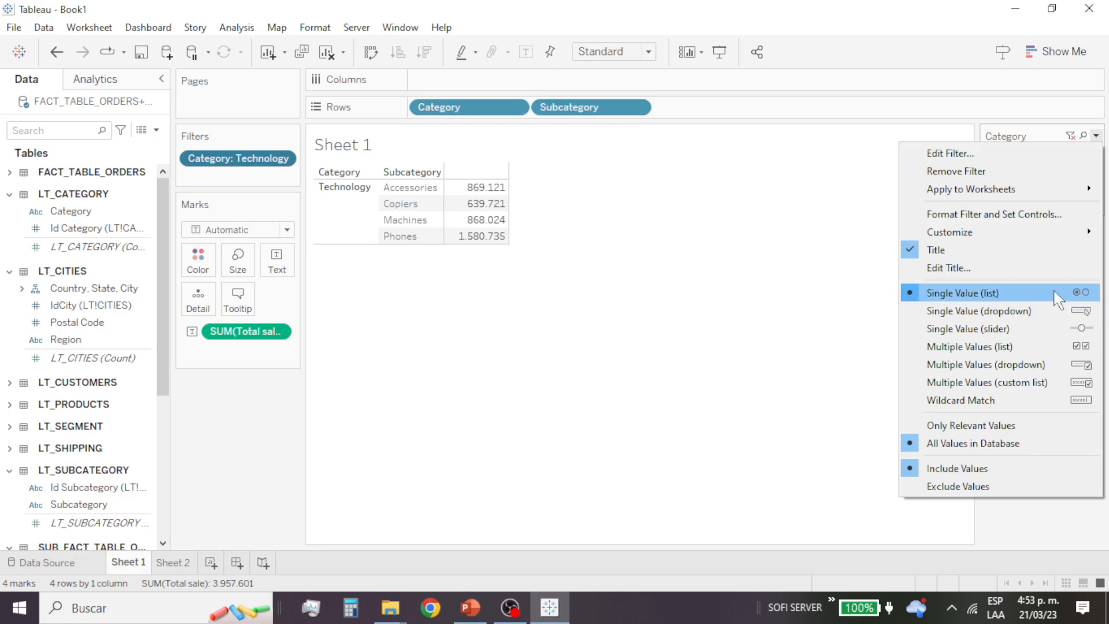
left_click(1001, 312)
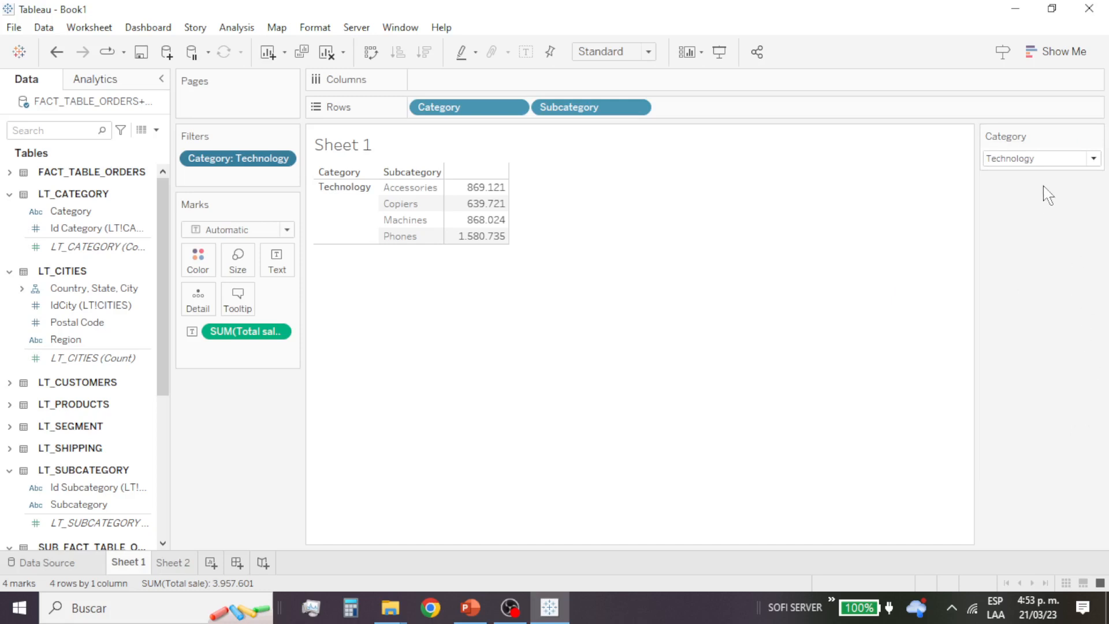
left_click(1092, 159)
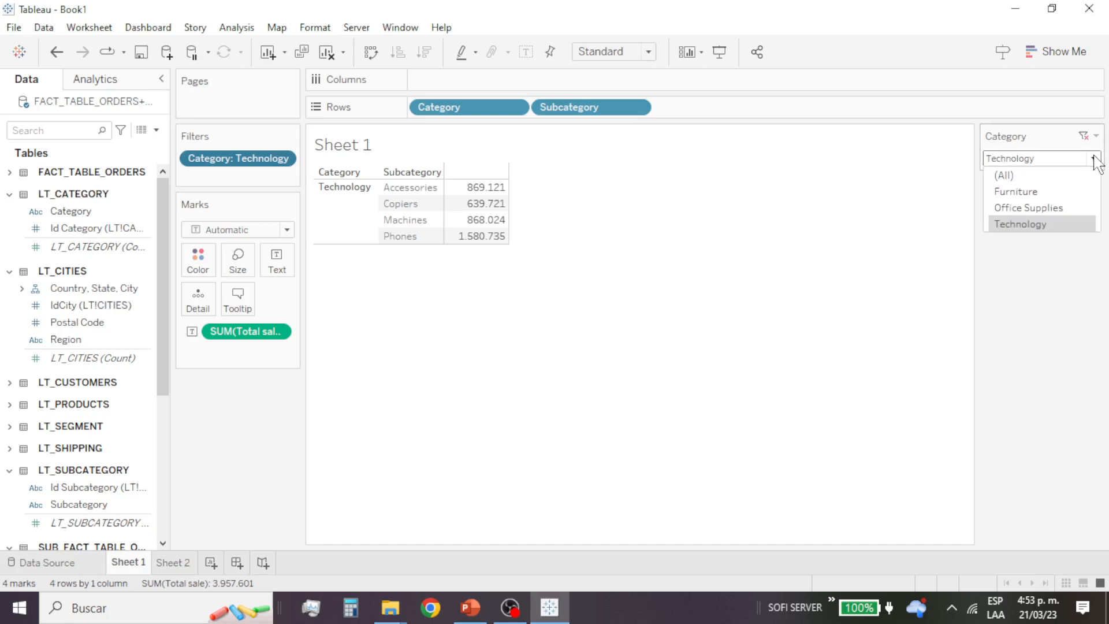
left_click(1056, 192)
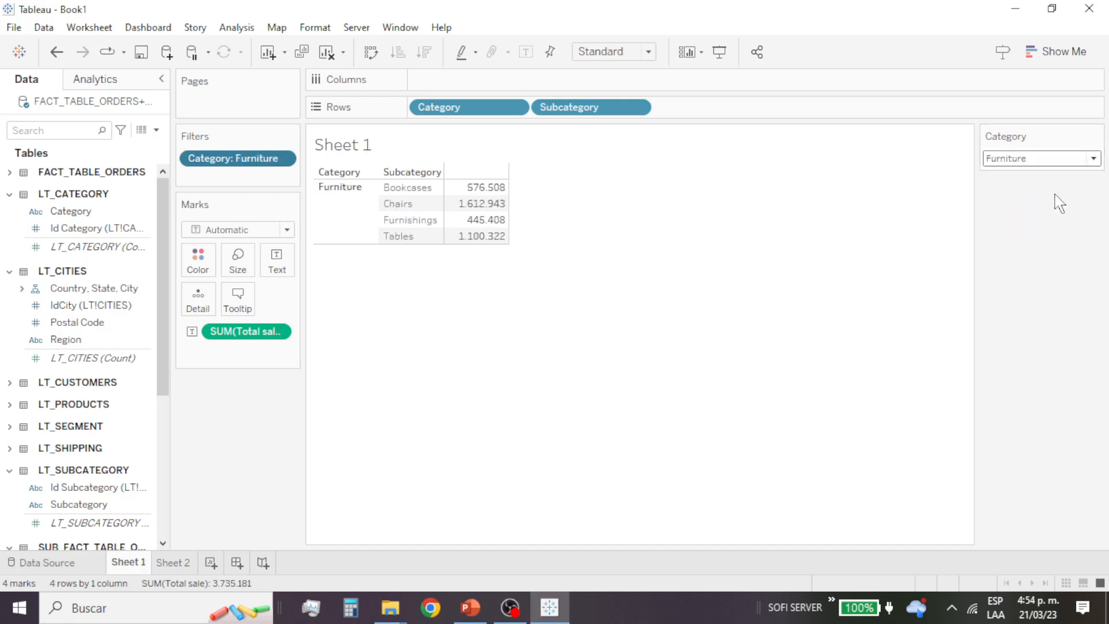
left_click(1093, 159)
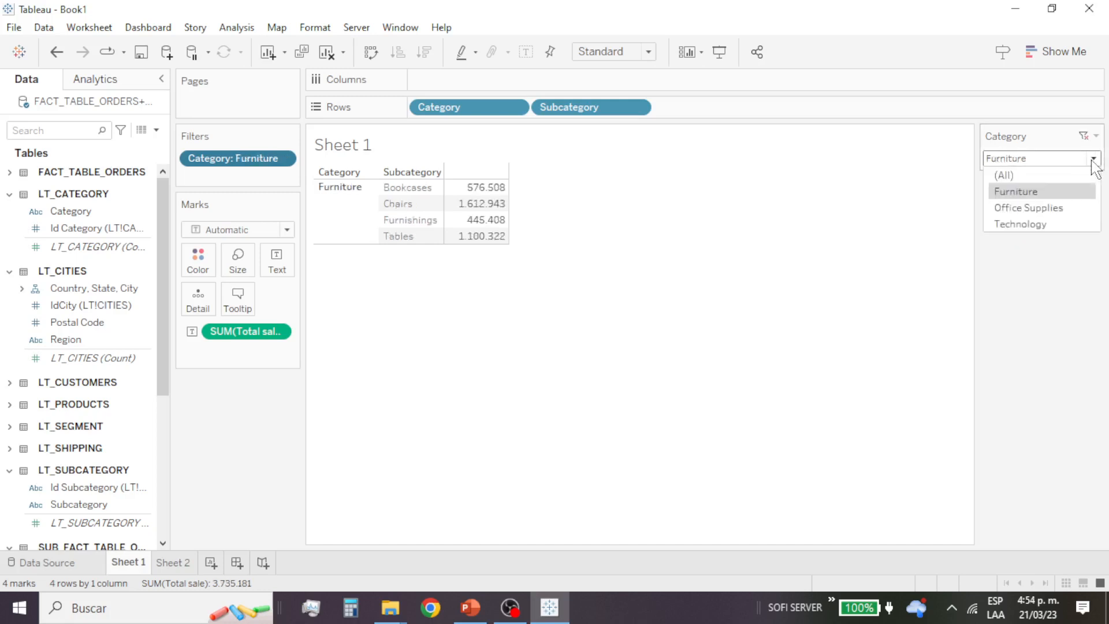
left_click(1050, 209)
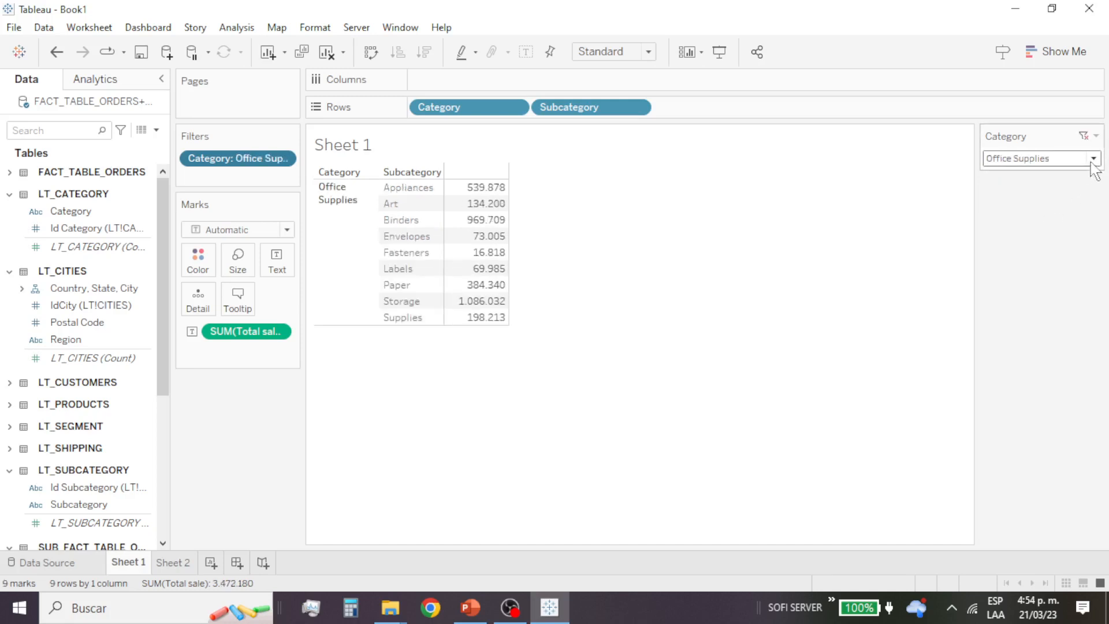
left_click(1094, 160)
left_click(1040, 224)
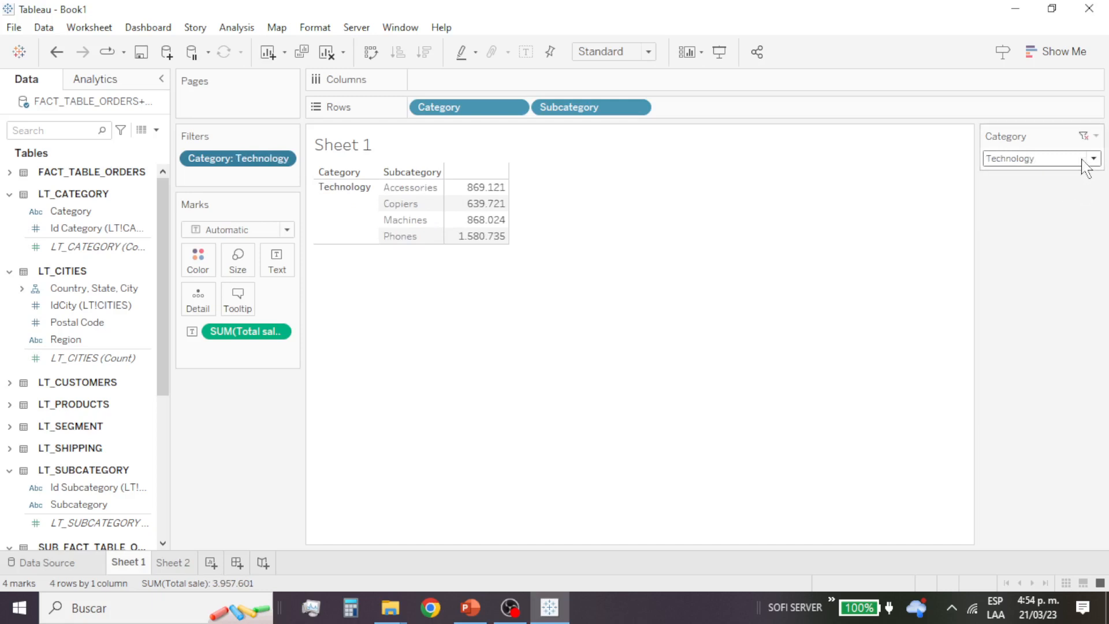
Step: Change the Category filter control to Single Value (slider), step back to Furniture and return forward to Technology
left_click(1094, 135)
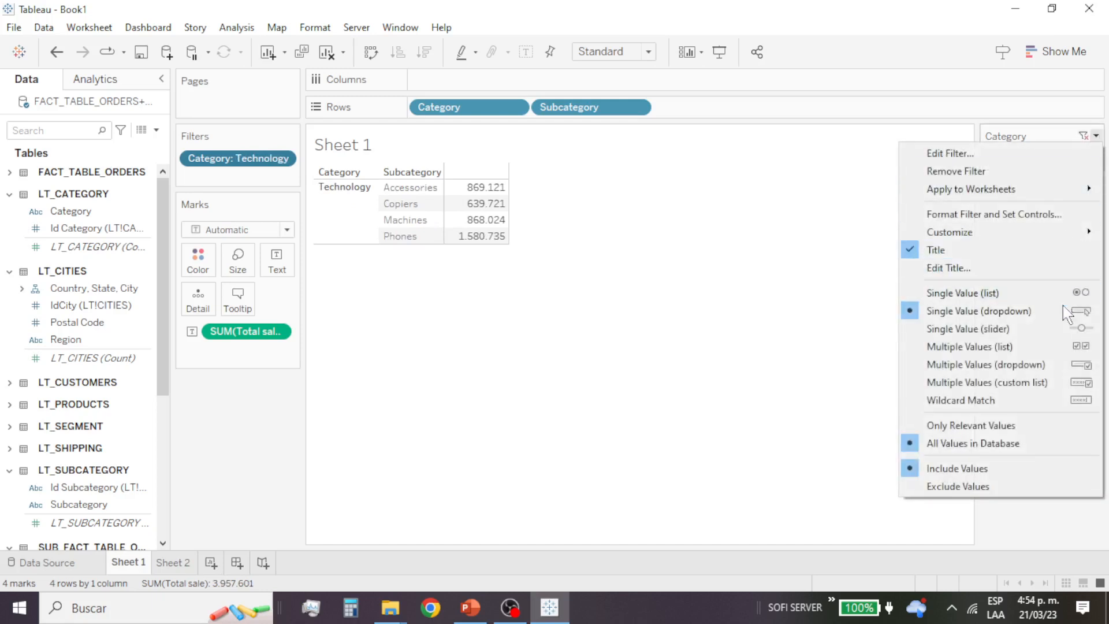
left_click(1076, 337)
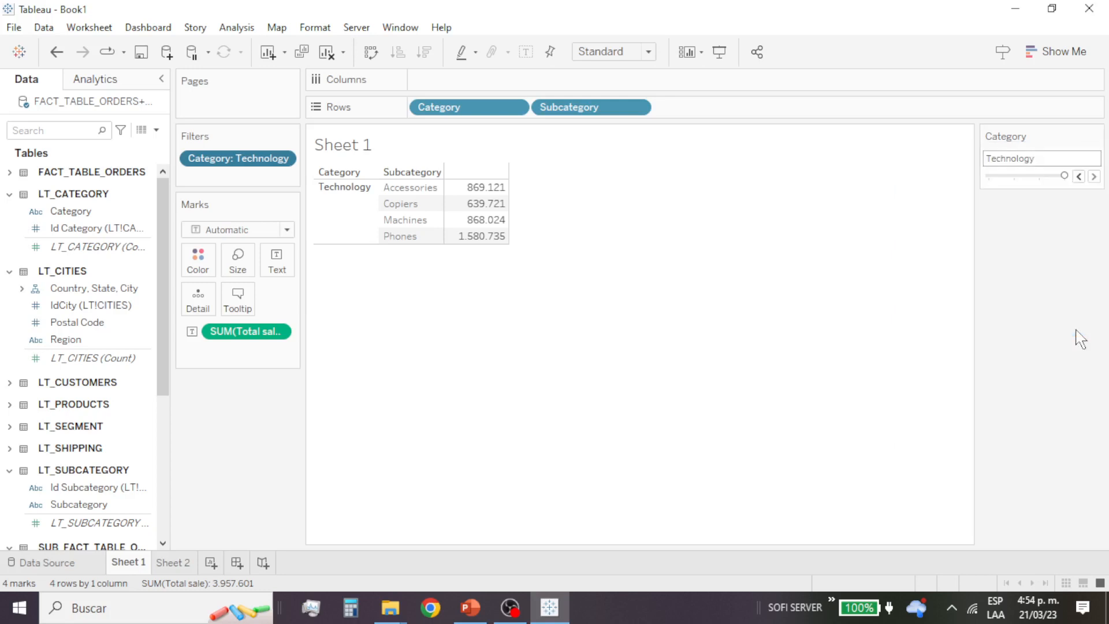
left_click(1079, 176)
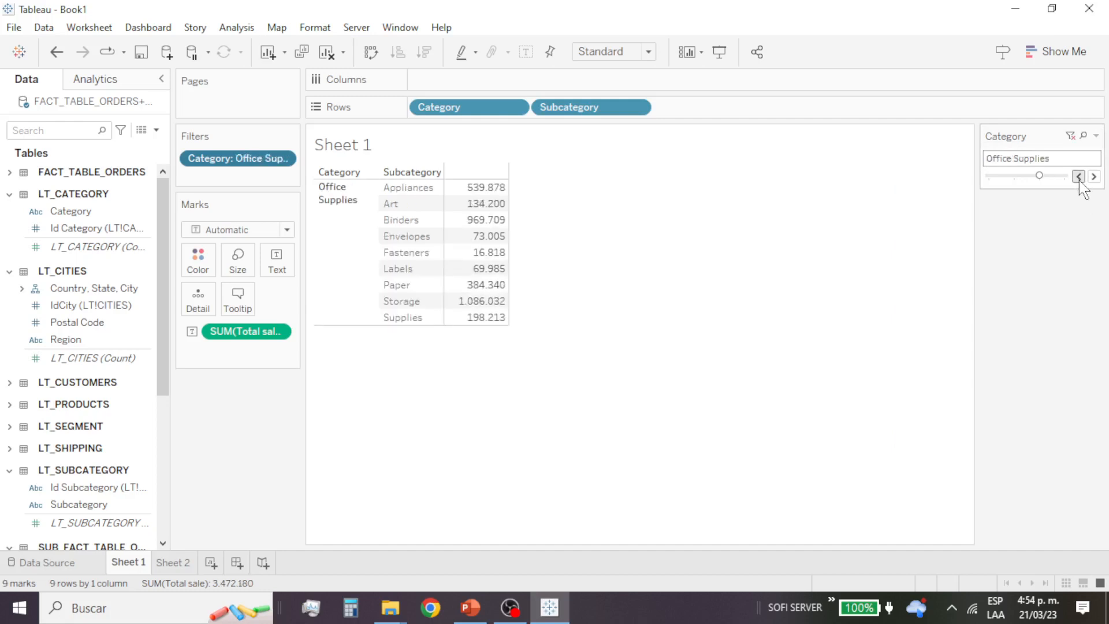
left_click(1078, 177)
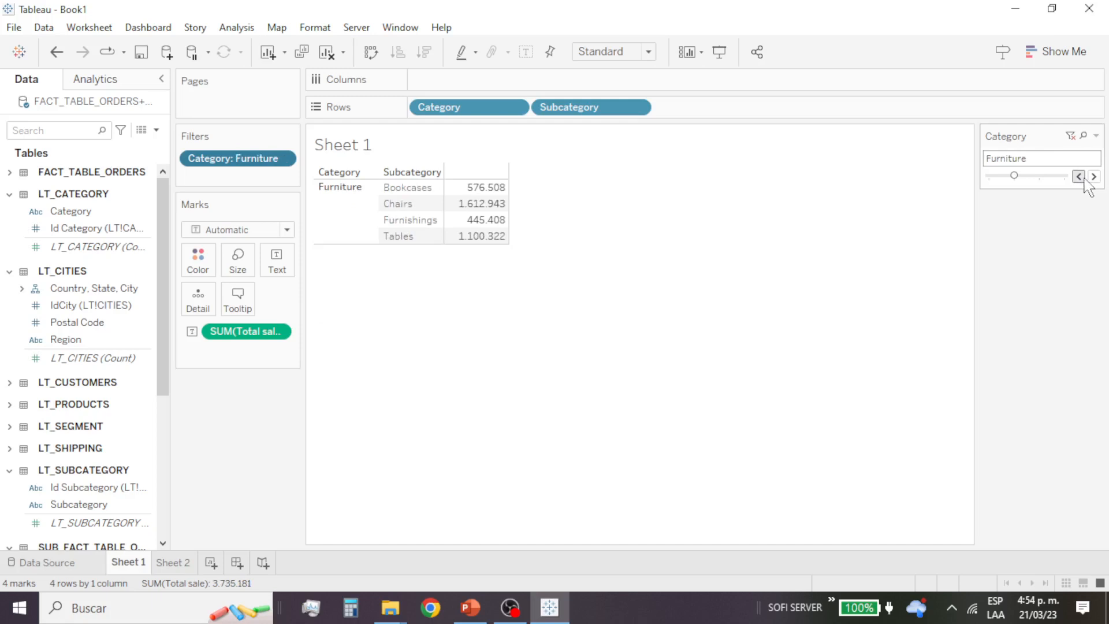
left_click(1095, 177)
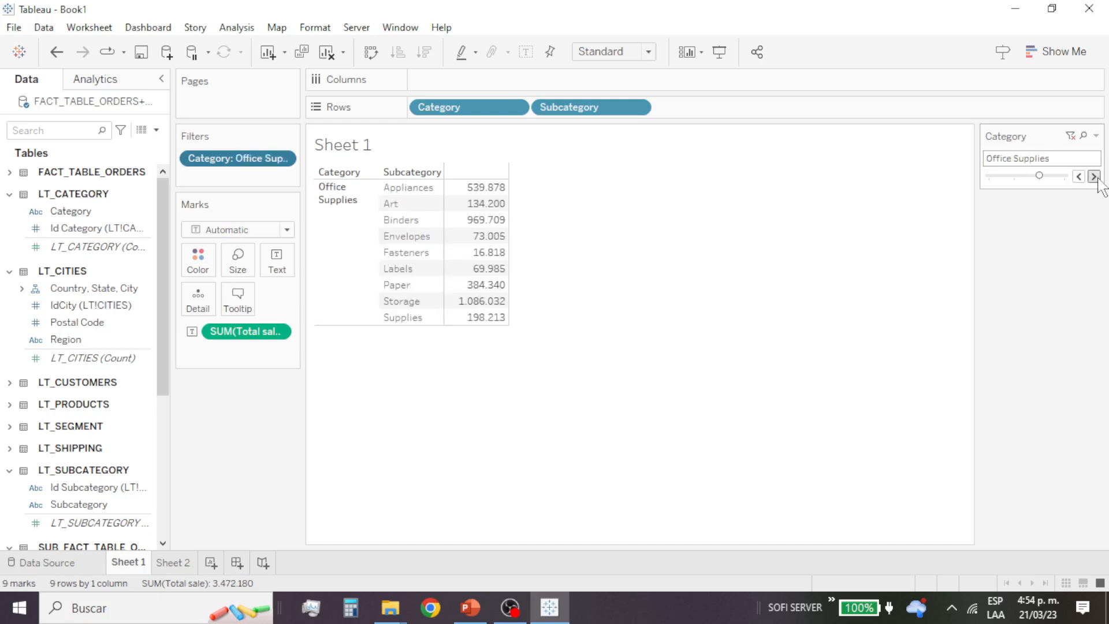
left_click(1095, 176)
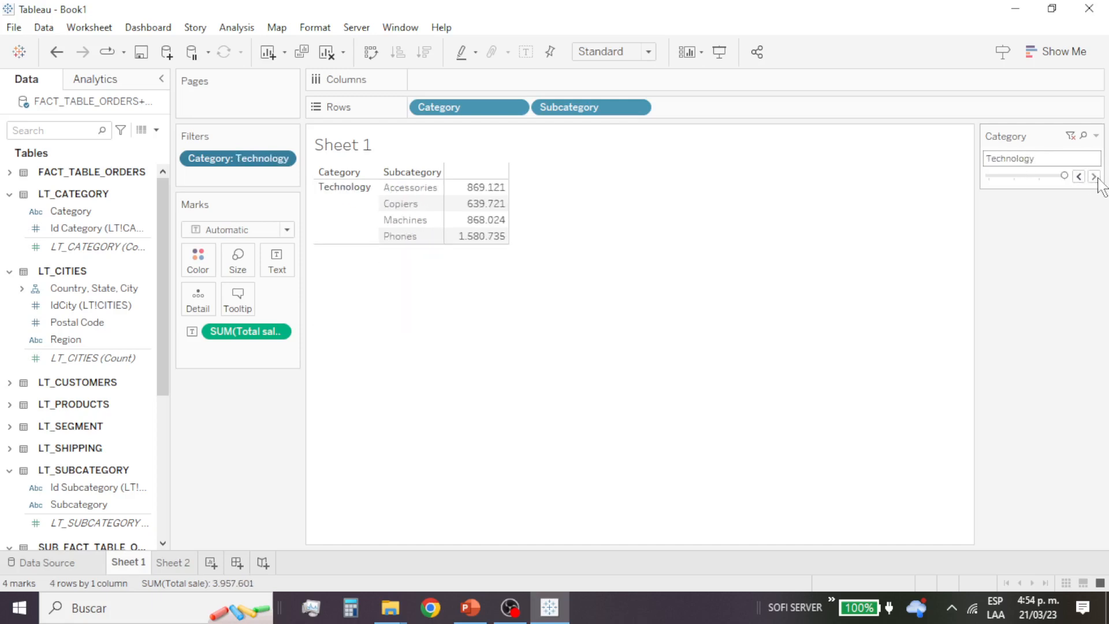
Step: Change the Category filter control to Multiple Values (list), include all values, exclude Furniture, and remove and re-add Technology
left_click(1096, 136)
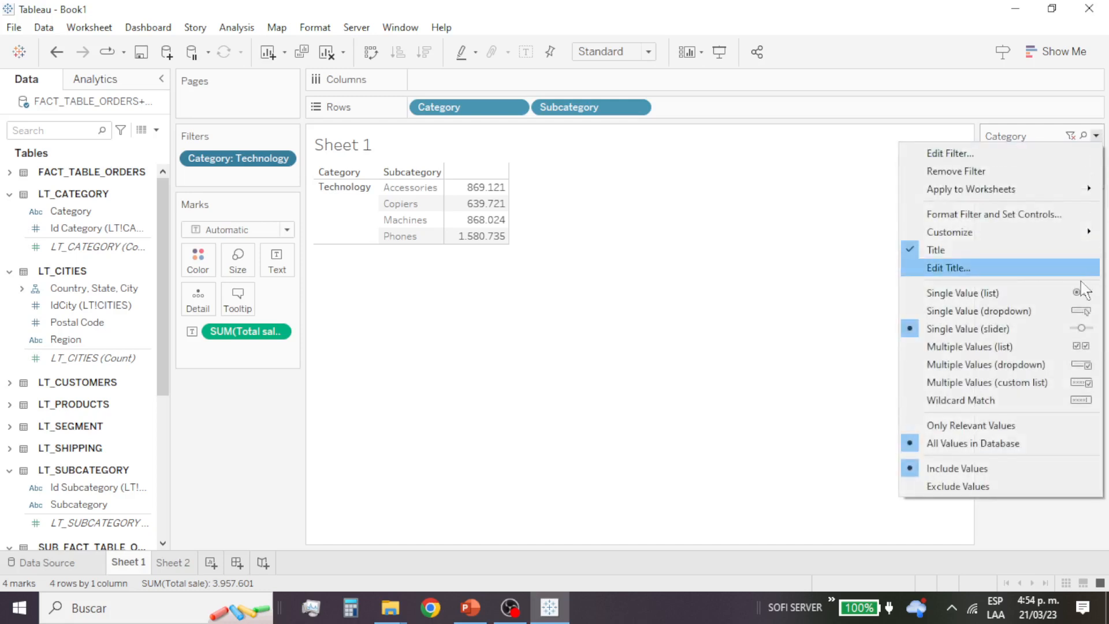
left_click(1077, 348)
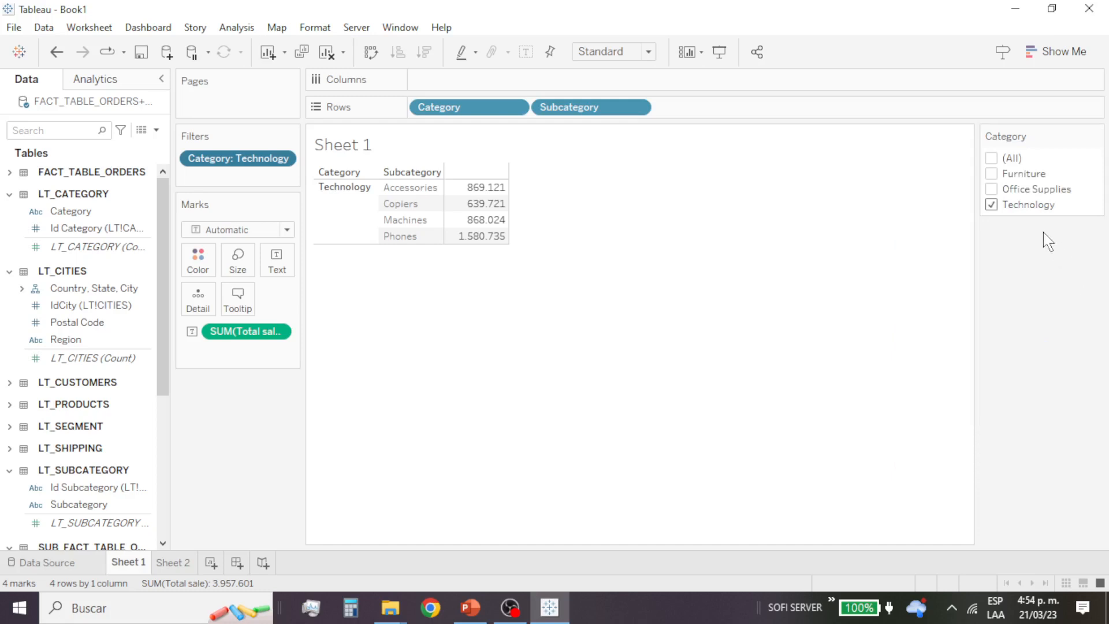
left_click(994, 158)
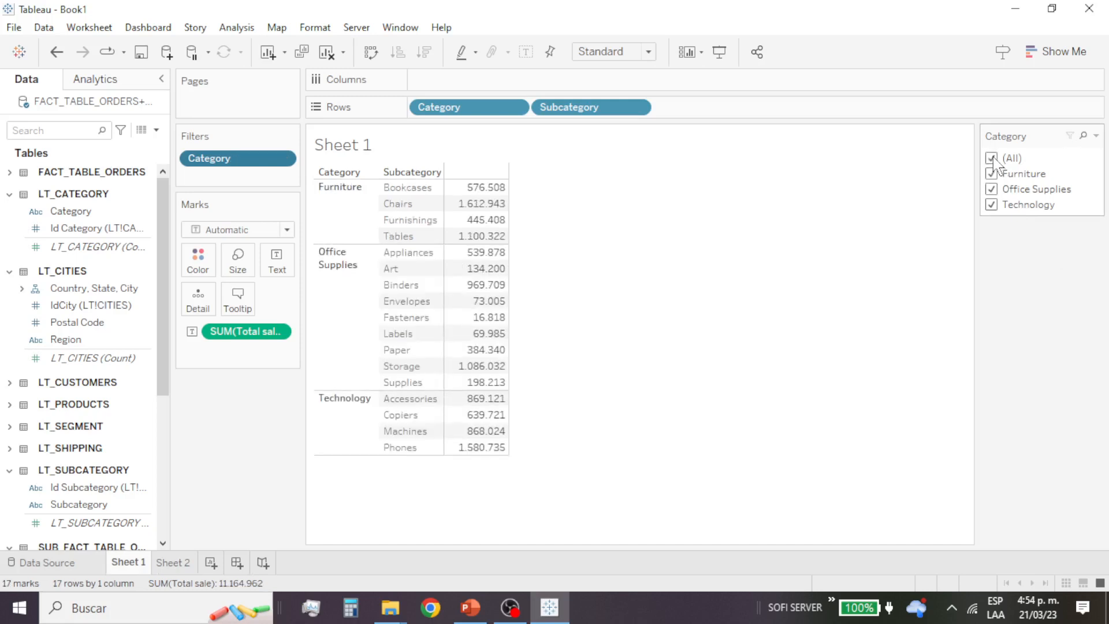
left_click(993, 174)
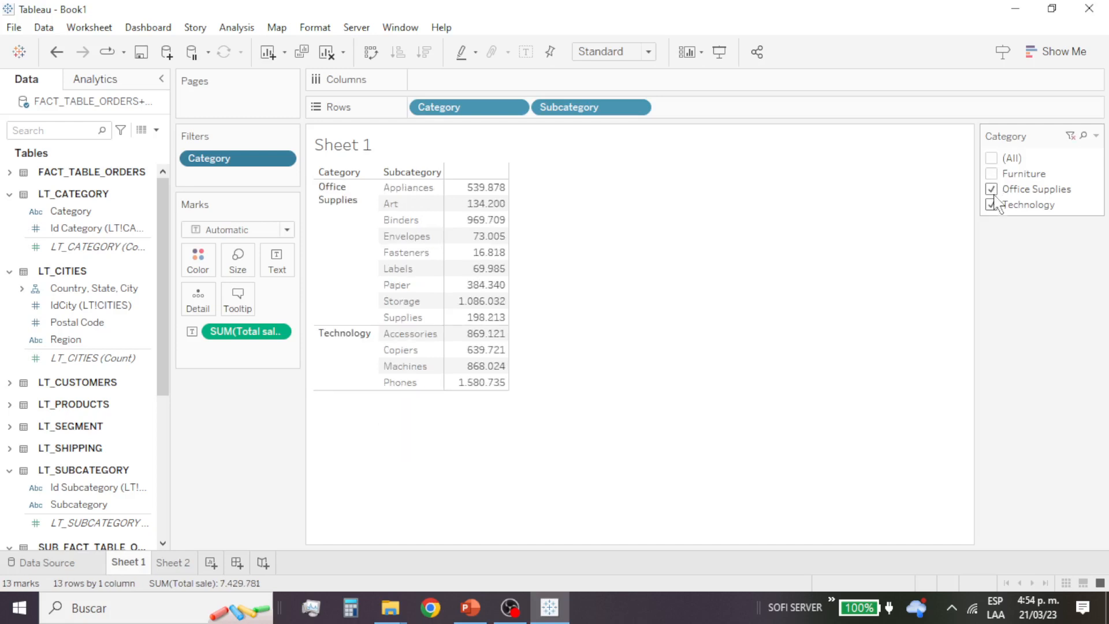
left_click(992, 205)
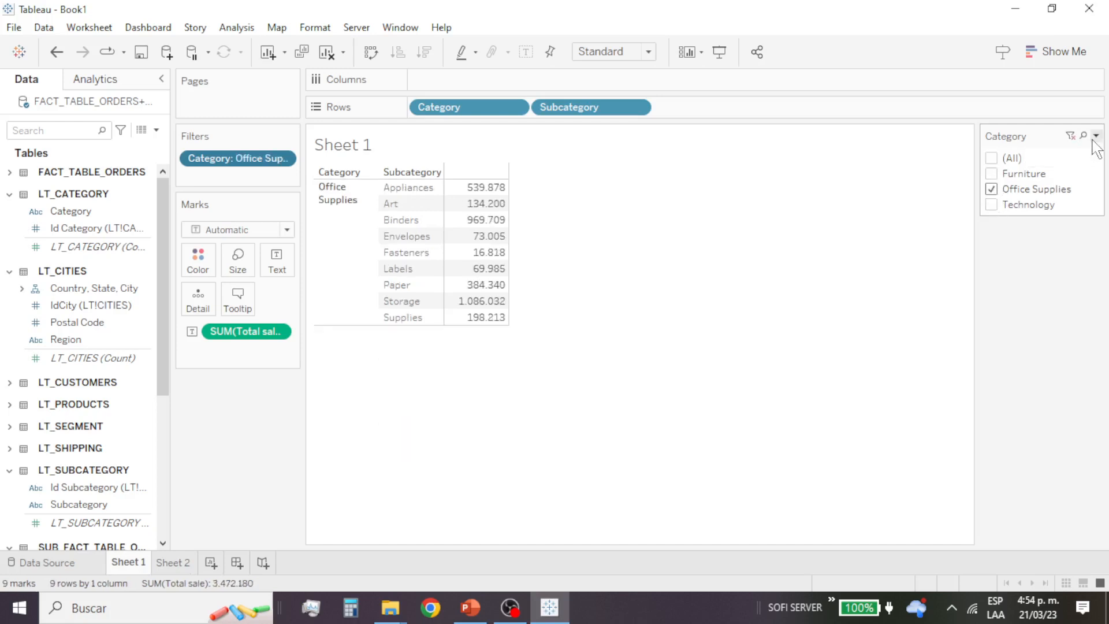
left_click(994, 204)
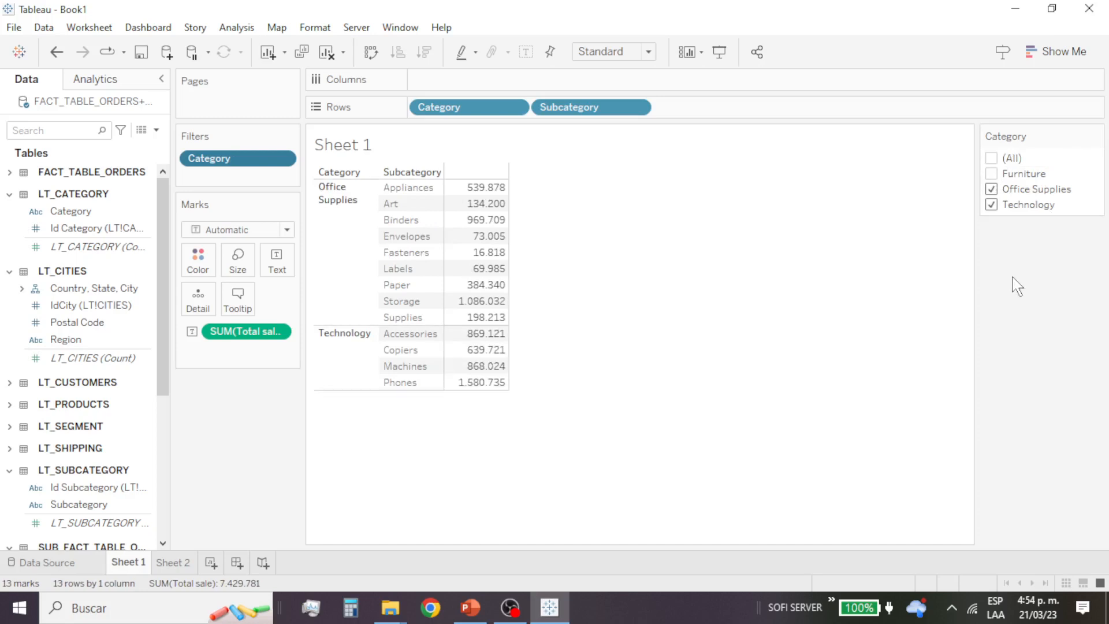
Step: Change the Category filter control to Multiple Values (dropdown), include Furniture, and exclude Office Supplies and Technology
left_click(1095, 135)
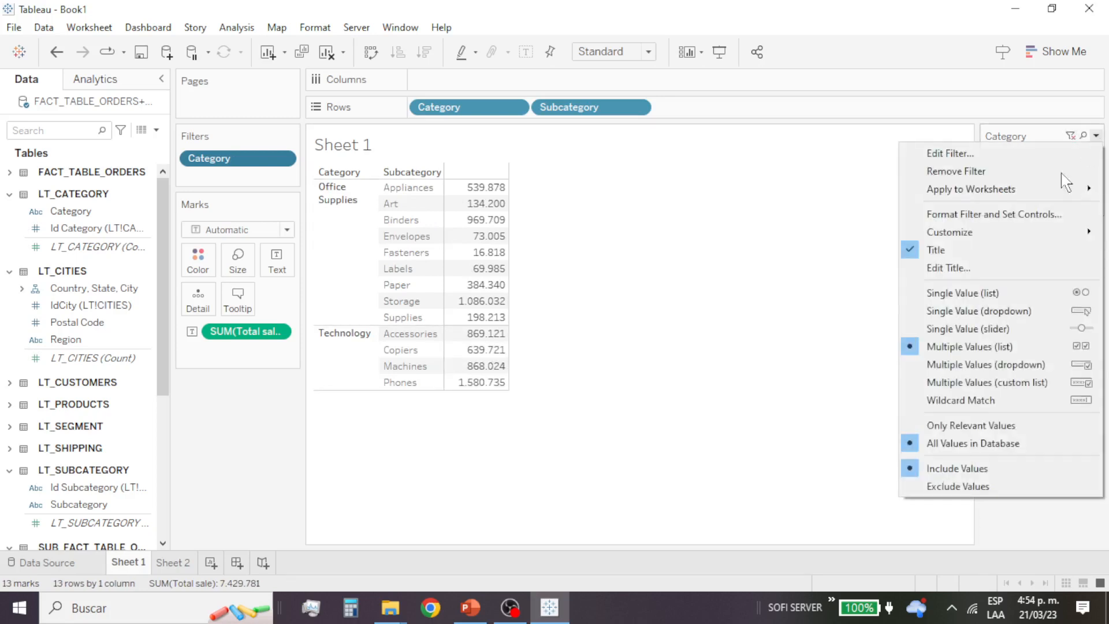
left_click(1068, 366)
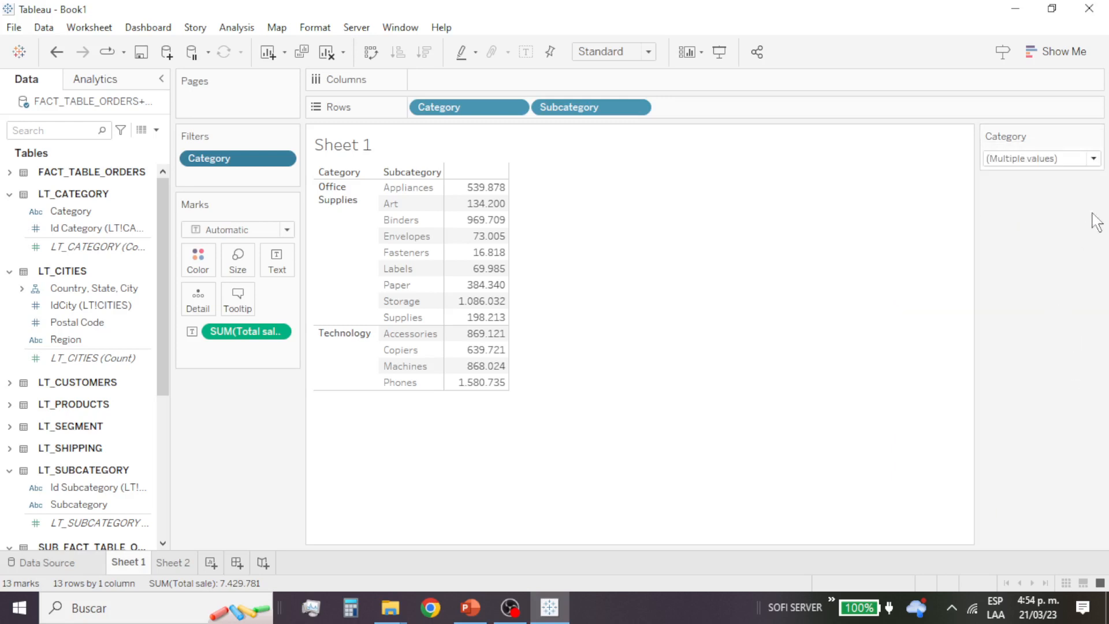
left_click(1094, 159)
left_click(1093, 159)
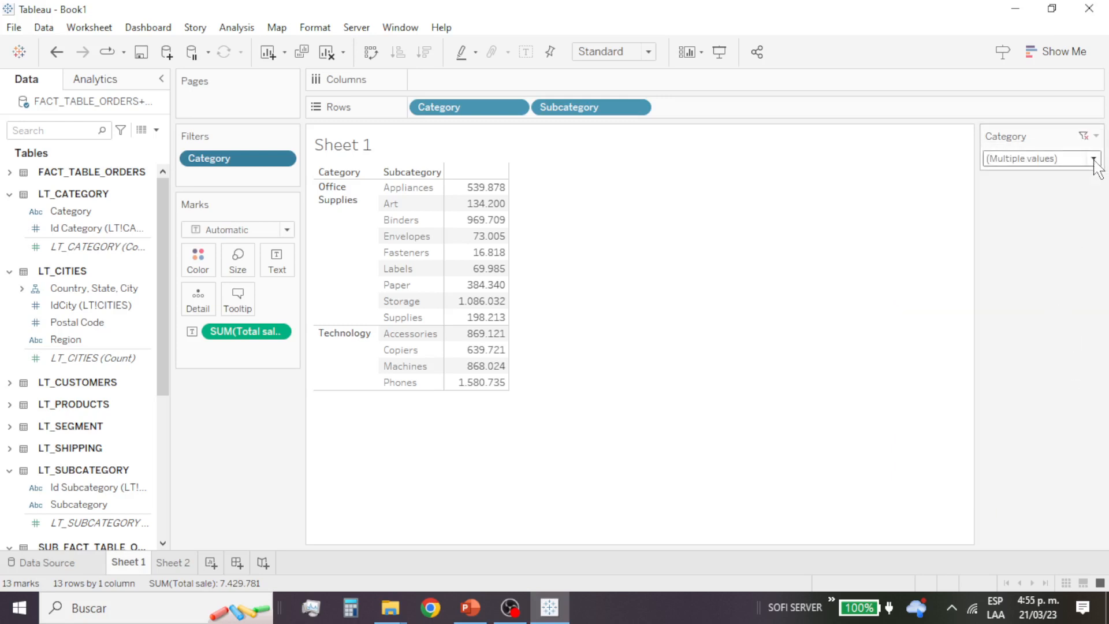
left_click(1093, 159)
left_click(1093, 159)
left_click(1093, 159)
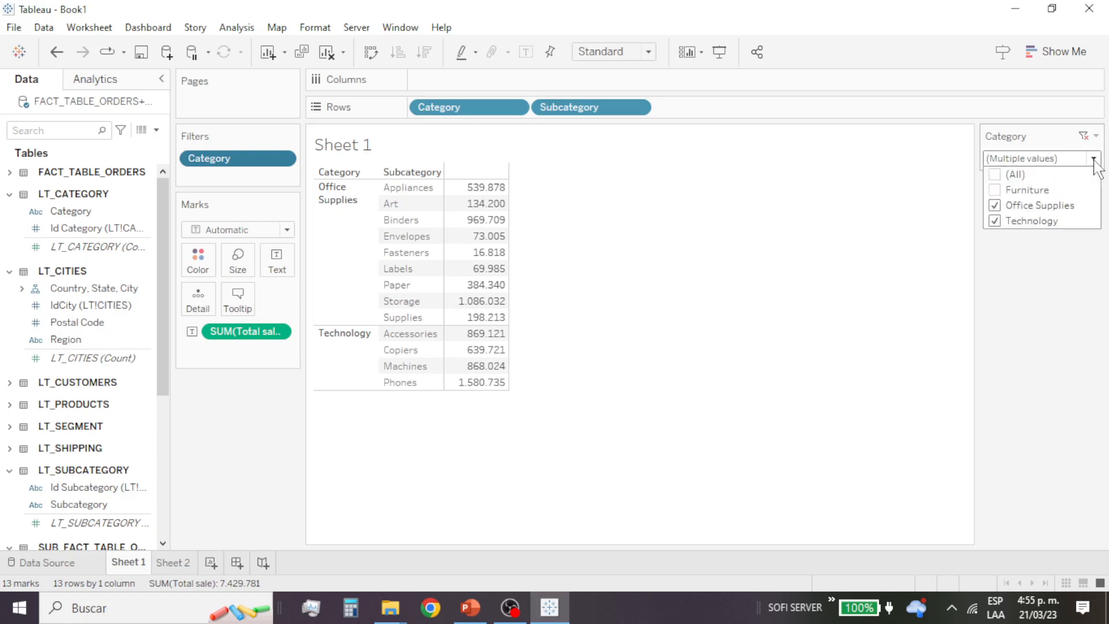
left_click(995, 190)
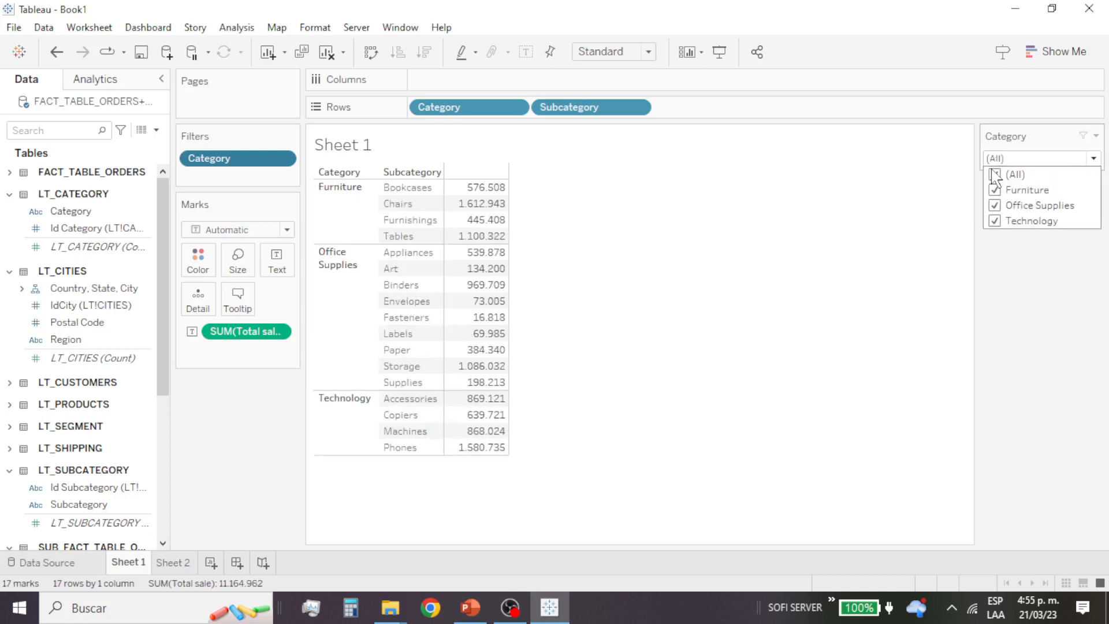
left_click(994, 206)
left_click(995, 221)
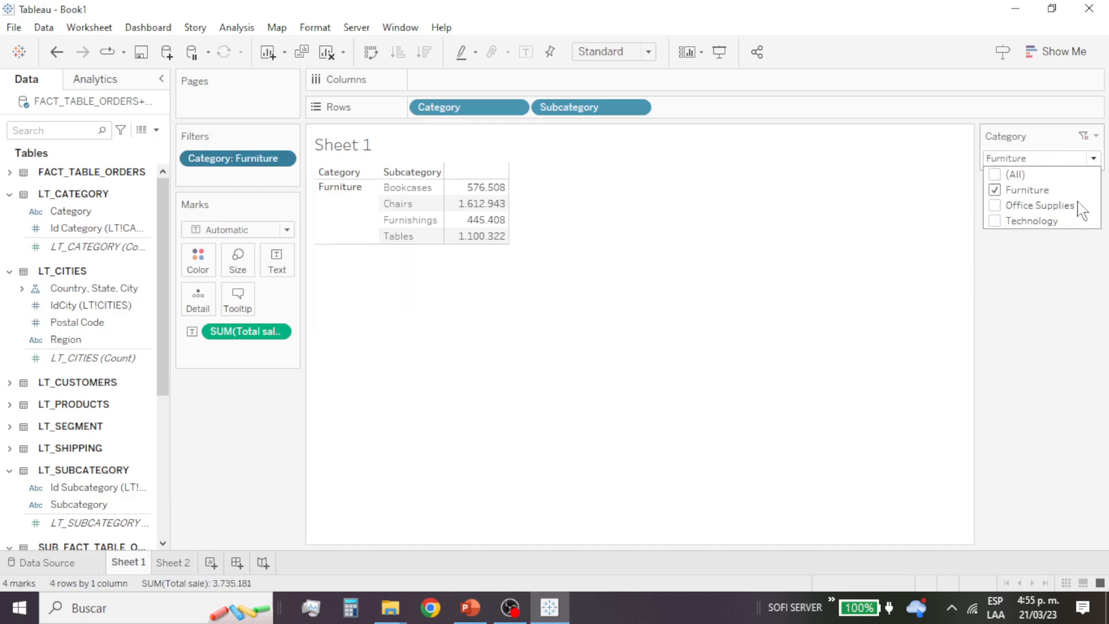
Step: Include all categories in the Category dropdown filter
left_click(1092, 160)
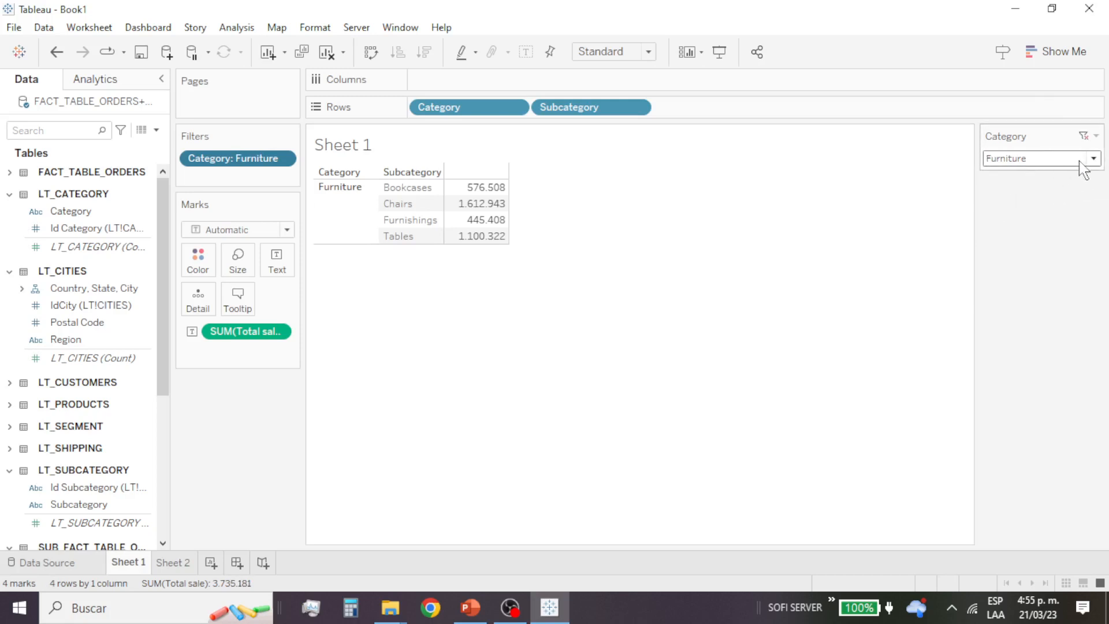
left_click(1095, 158)
left_click(1093, 158)
left_click(995, 174)
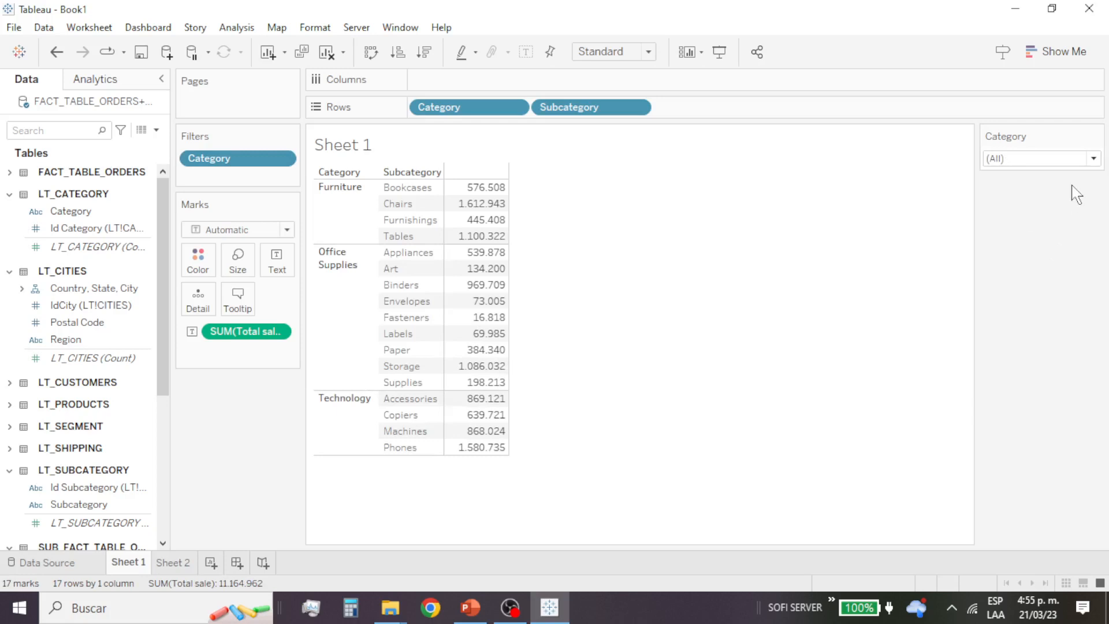
left_click(1092, 158)
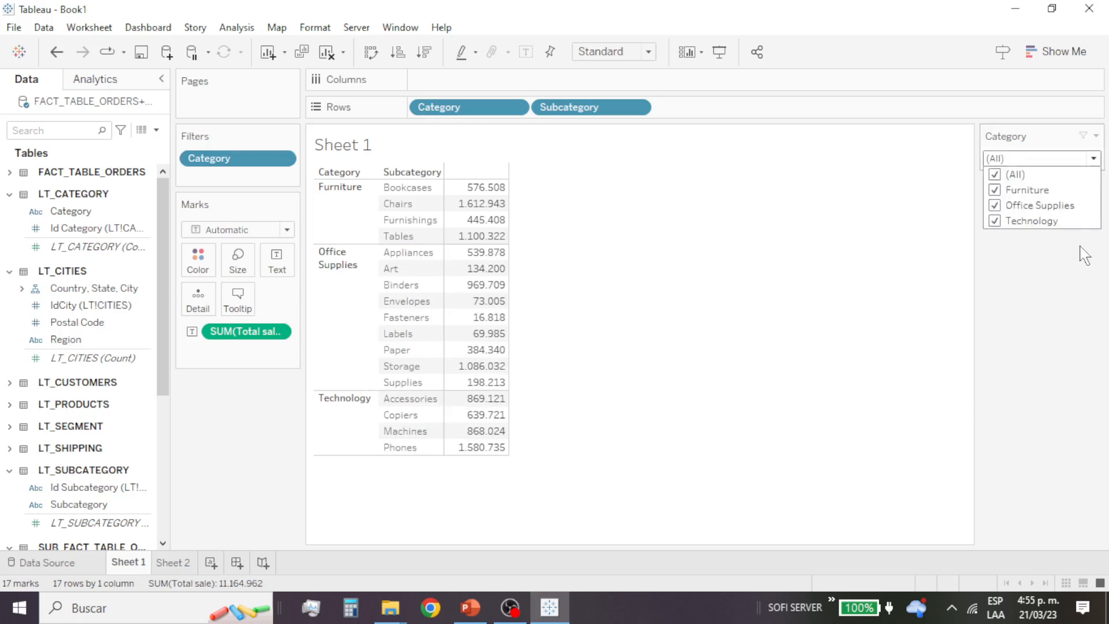
Step: Change the Category filter control to Multiple Values (custom list) and search it for Furniture
left_click(1096, 135)
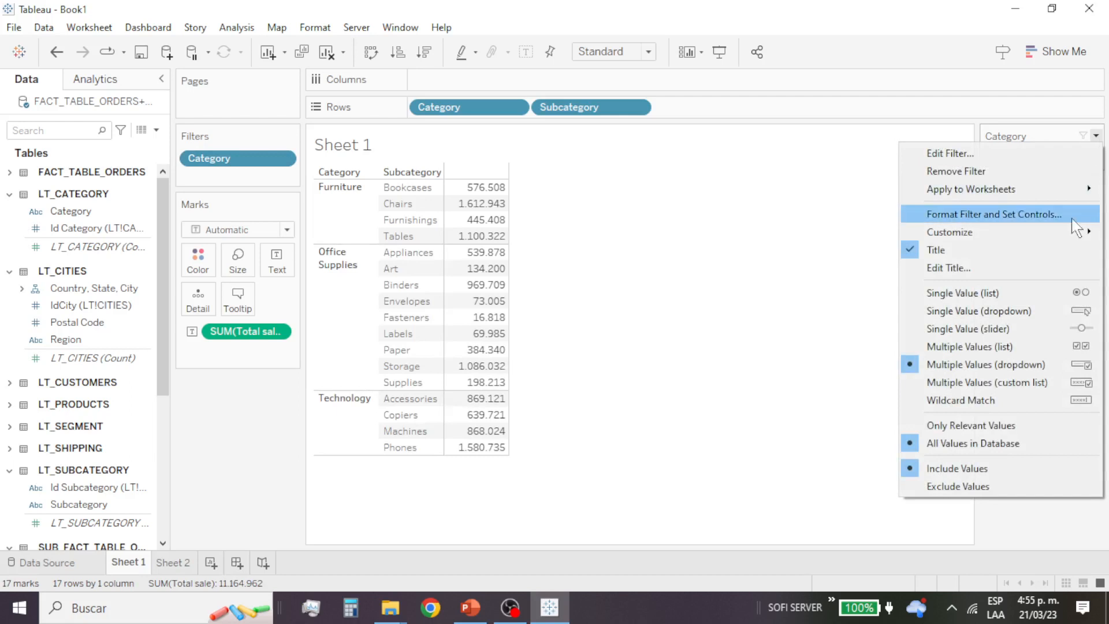
left_click(1043, 383)
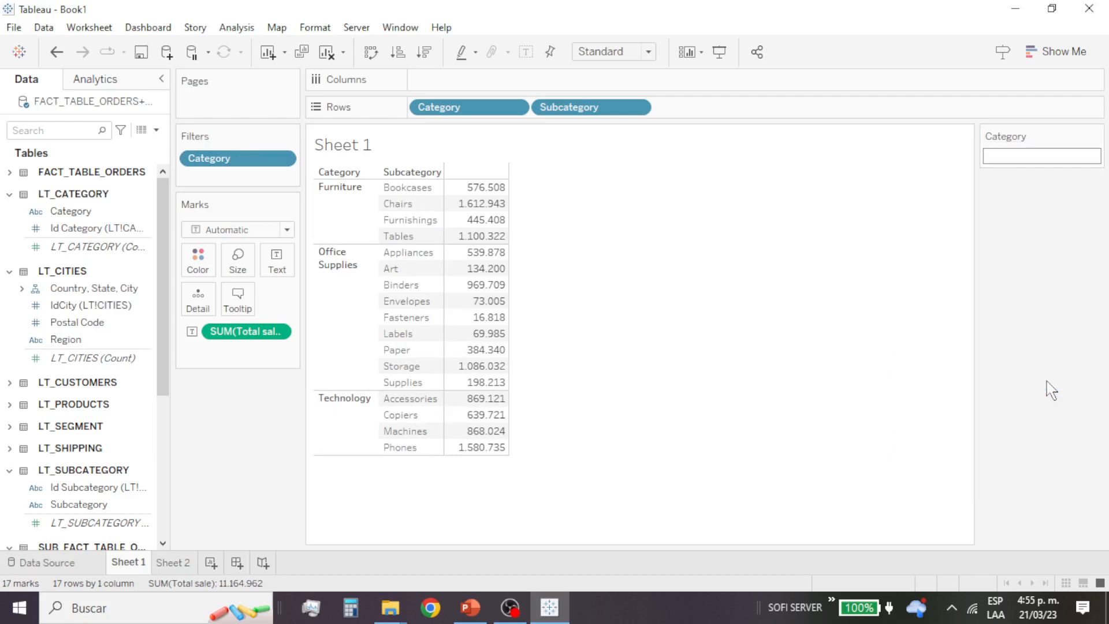
left_click(1058, 156)
type("fURNITURE")
key("BackSpace")
key("BackSpace")
key("BackSpace")
key("BackSpace")
key("BackSpace")
key("BackSpace")
key("BackSpace")
key("BackSpace")
type("Furniture")
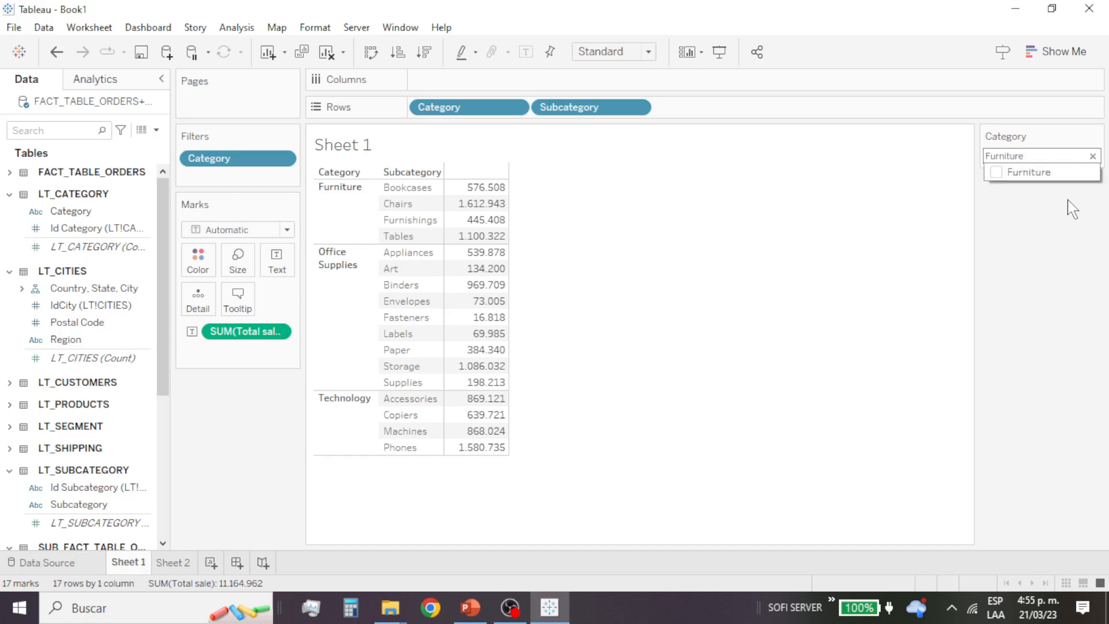
Step: Include Furniture through the Category custom list and remove it from the selection again
left_click(997, 173)
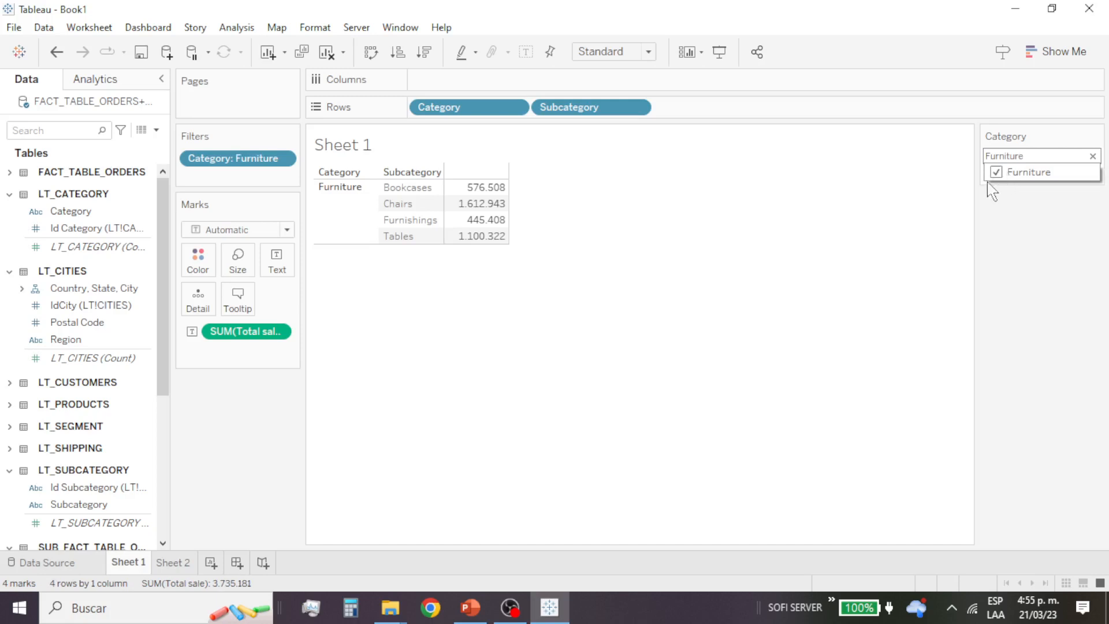
left_click(997, 172)
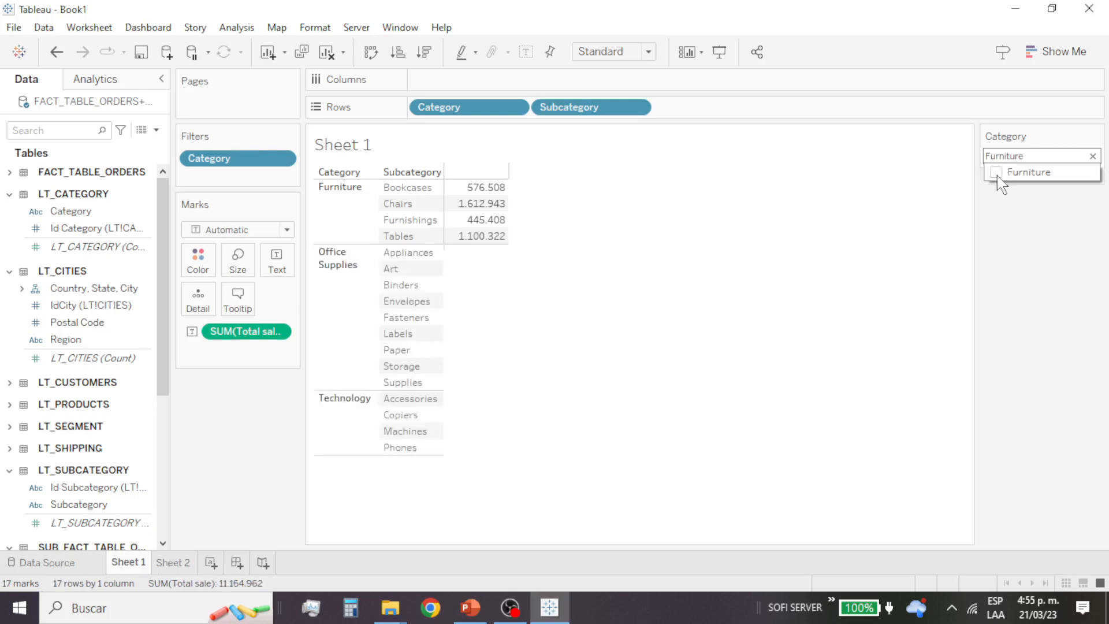
left_click(1031, 156)
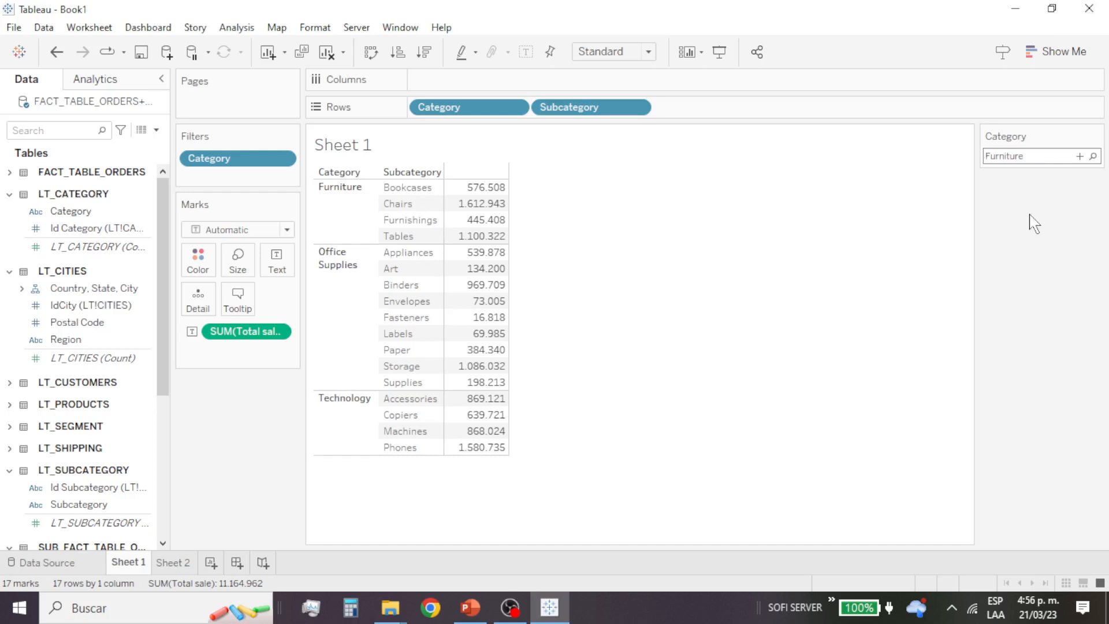
left_click(1038, 154)
Step: Change the Category filter control to Wildcard Match and filter by the pattern y*
left_click(1096, 135)
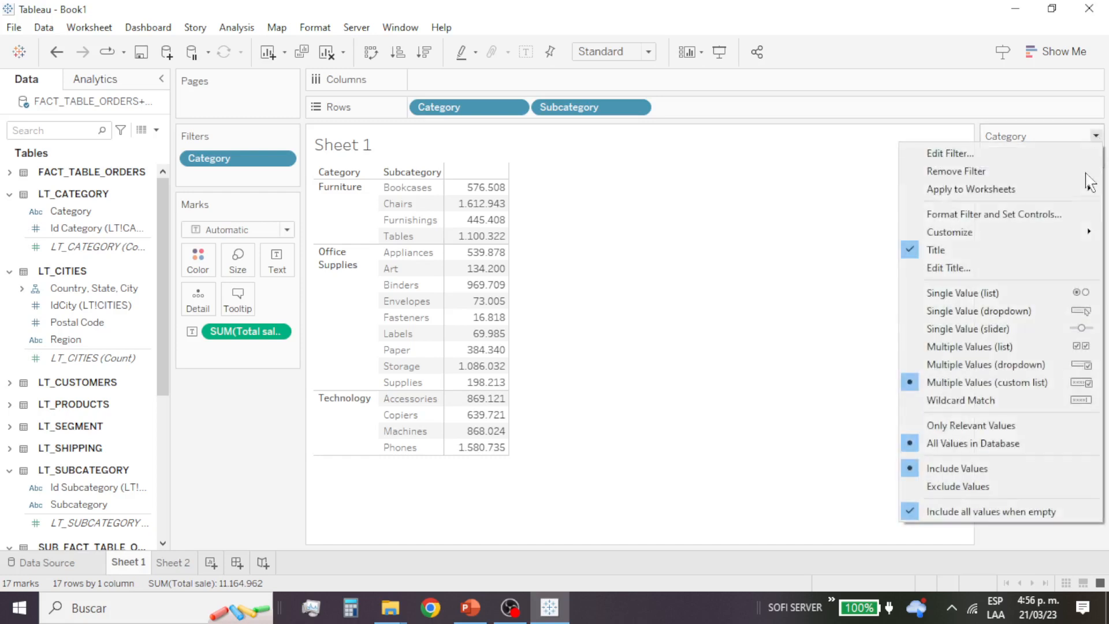
left_click(1050, 391)
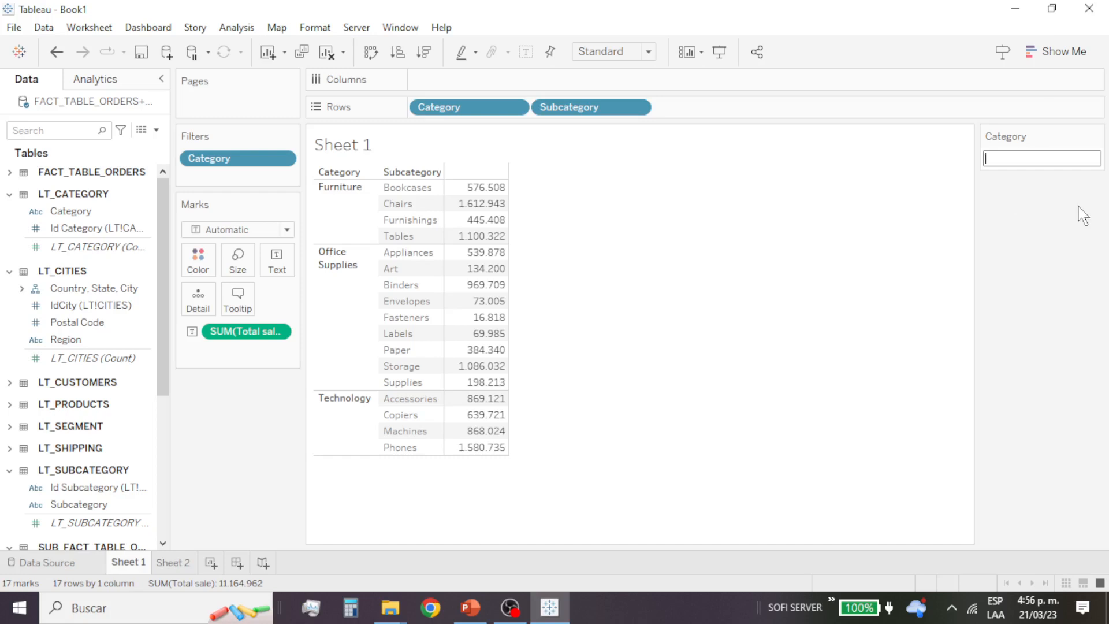
type("y*")
key("Return")
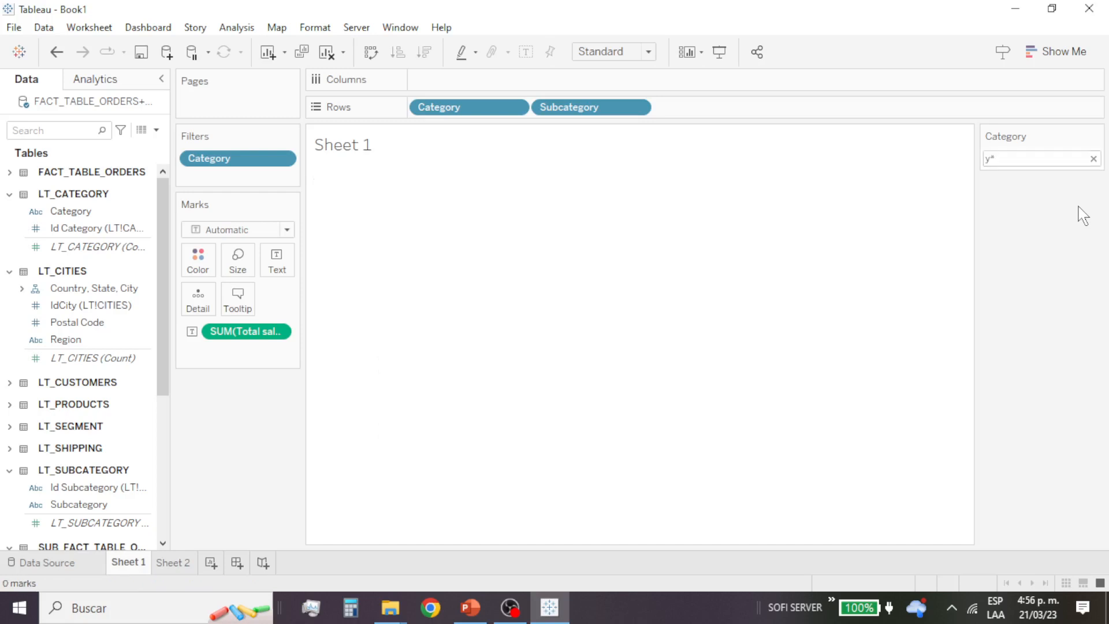
Step: Clear the wildcard pattern from the Category filter
double_click(1017, 162)
left_click(1029, 161)
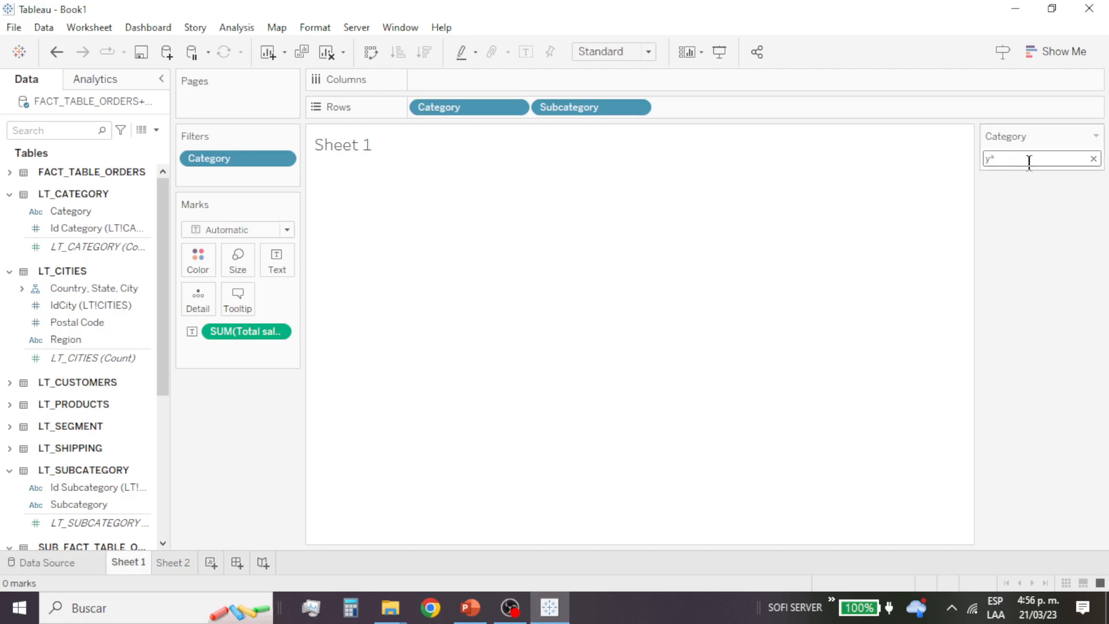
key("BackSpace")
left_click(1095, 136)
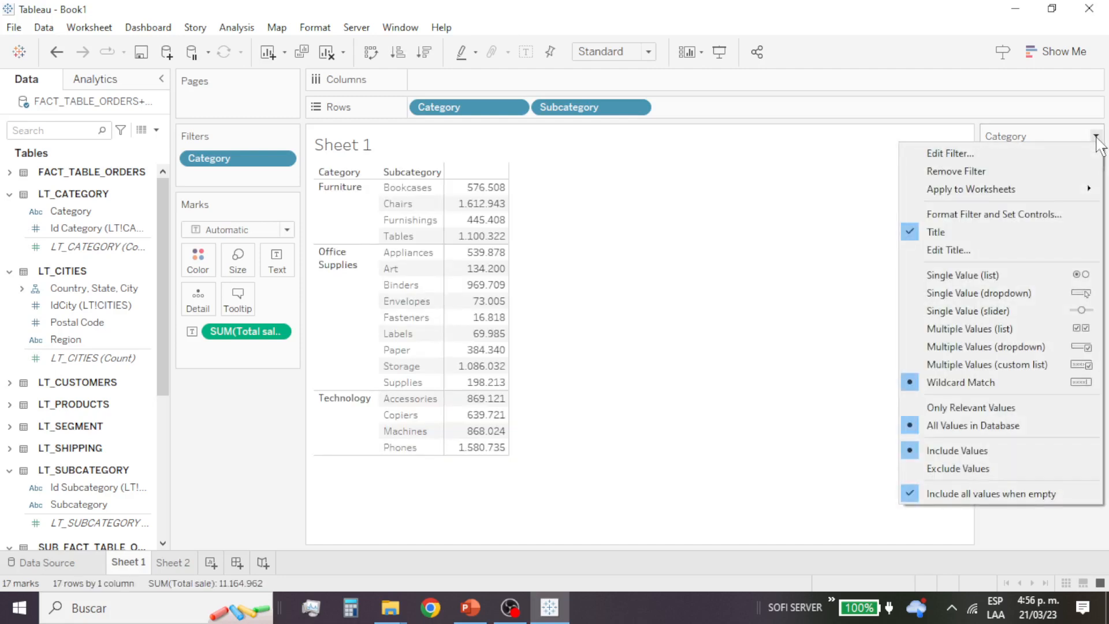
left_click(833, 317)
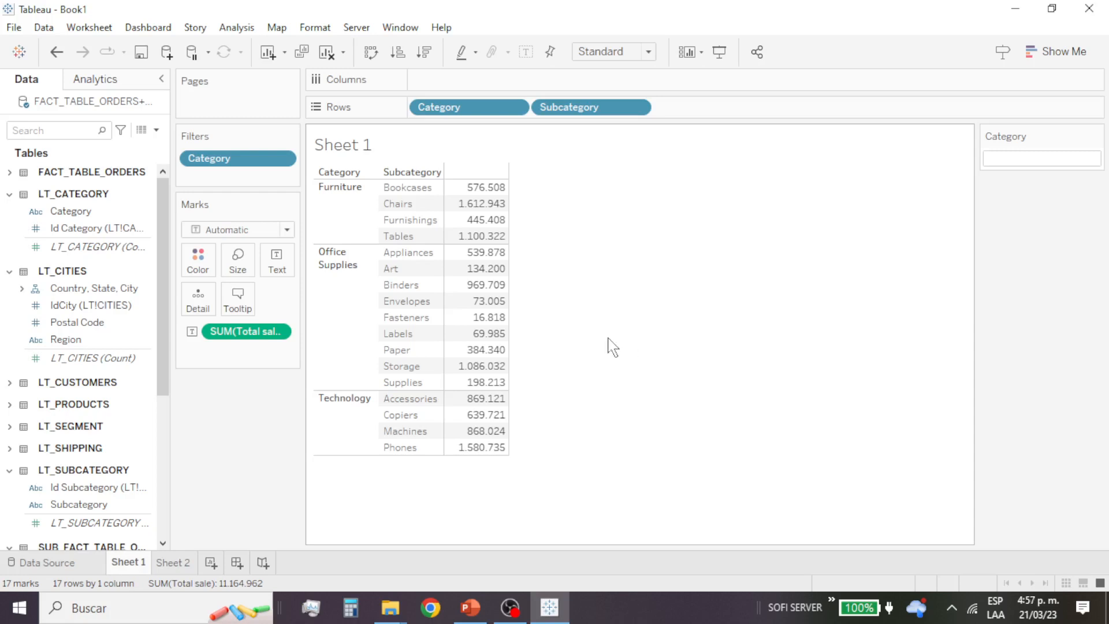
Step: Expand the Country, State, City hierarchy in LT_CITIES and add City as a filter on the worksheet
left_click(127, 304)
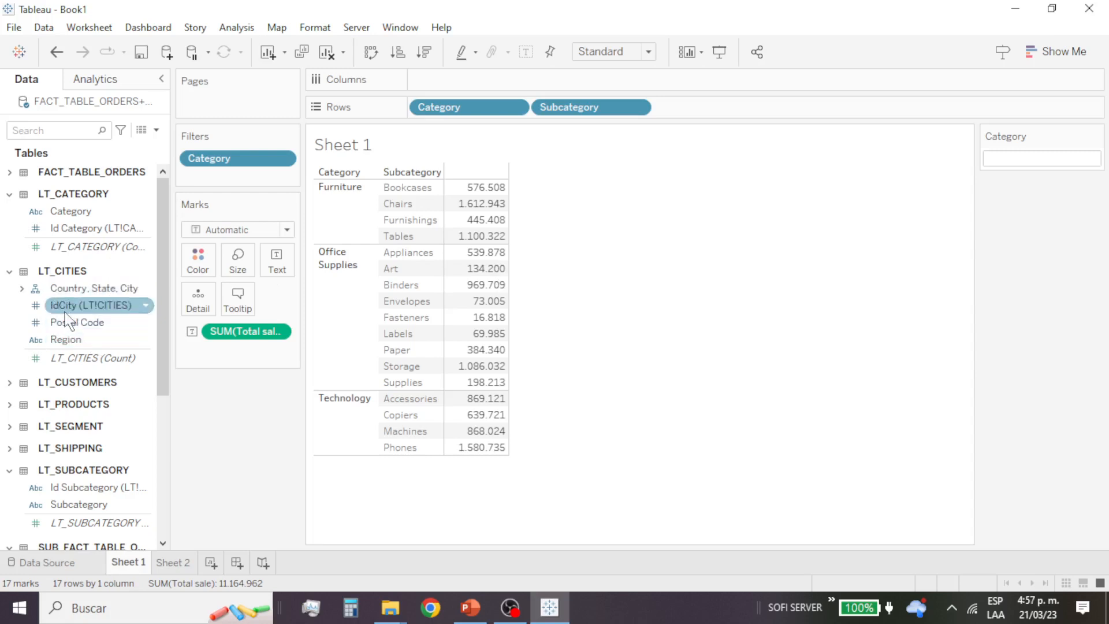
left_click(25, 291)
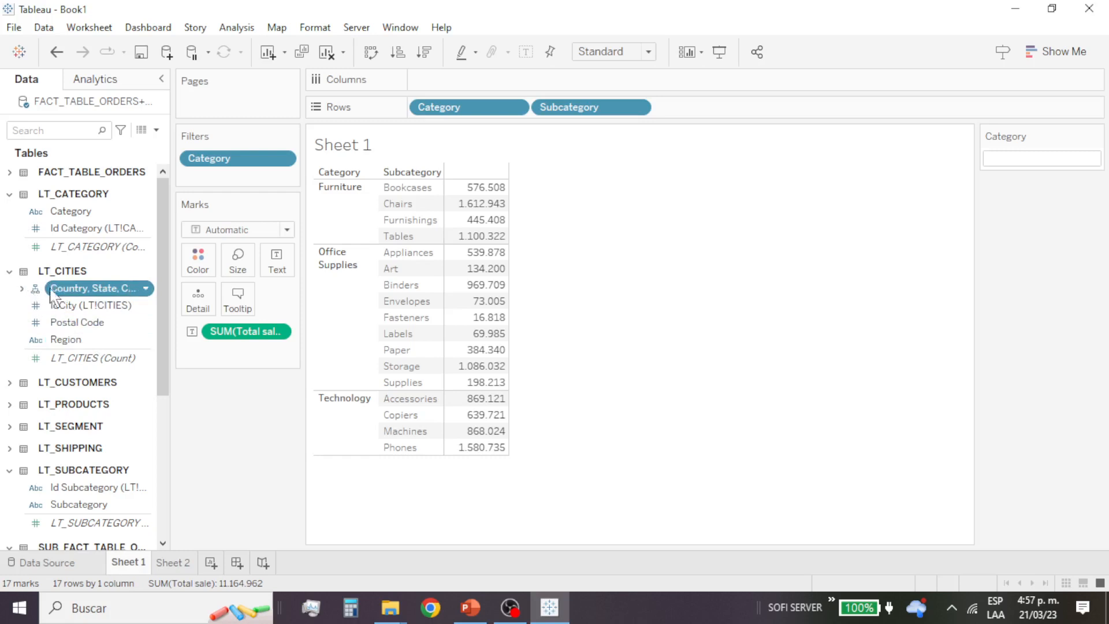
left_click(22, 289)
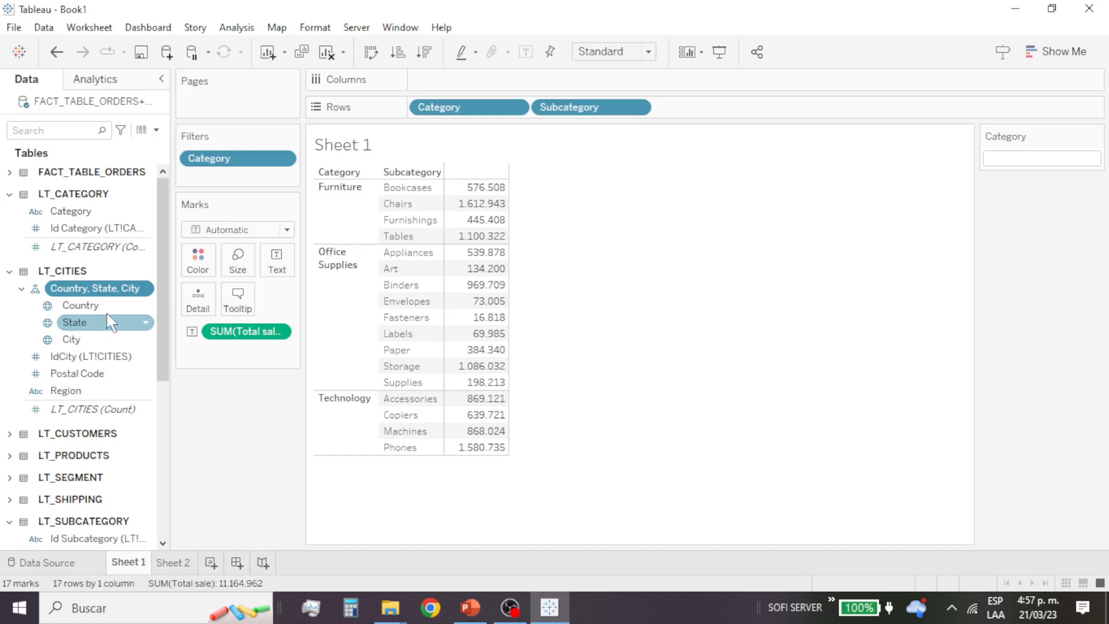
left_click_drag(104, 342, 230, 180)
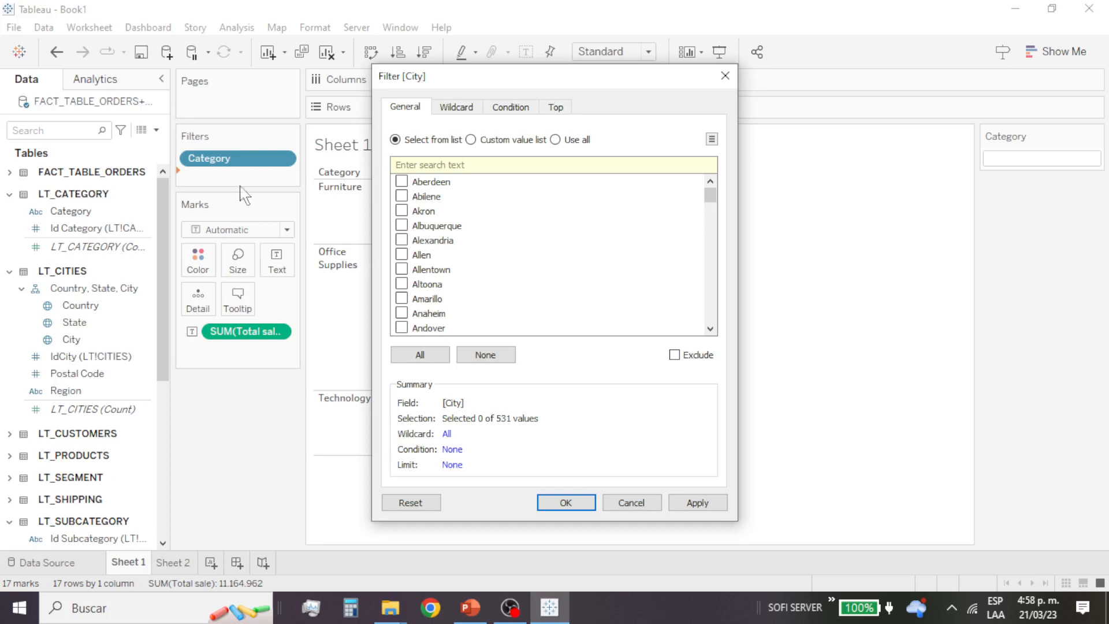
Step: Limit the City filter to Aberdeen, Abilene, Akron, Allen, Altoona, Amarillo, Billings and Bloomington
left_click(401, 181)
left_click(401, 196)
left_click(401, 211)
left_click(404, 255)
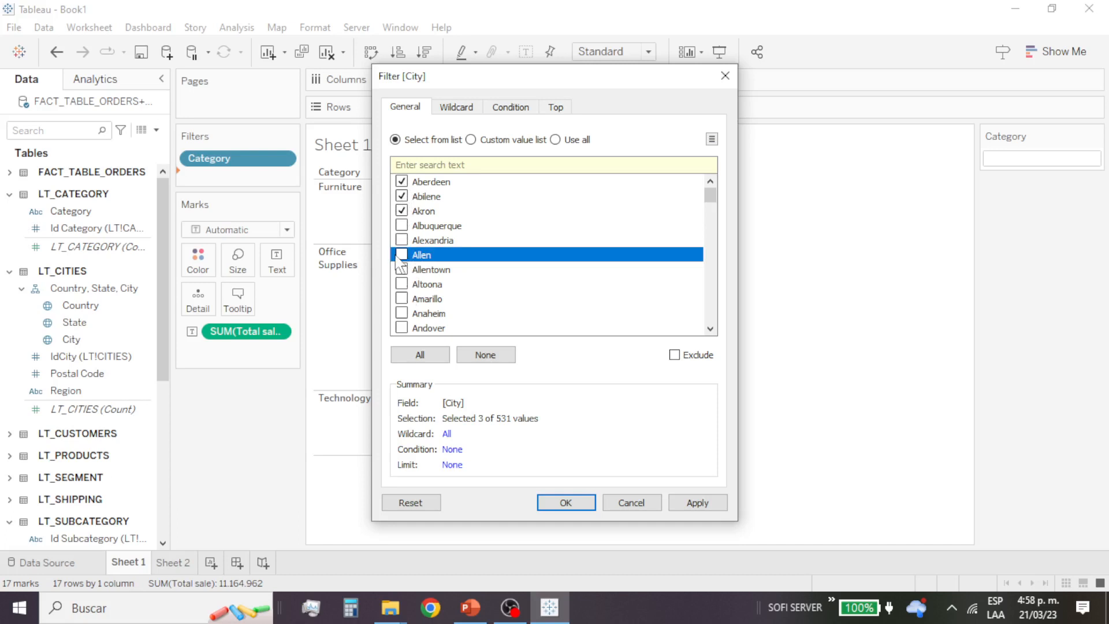
left_click(402, 255)
left_click(402, 284)
left_click(401, 299)
scroll(477, 311, "down", 12)
left_click(402, 254)
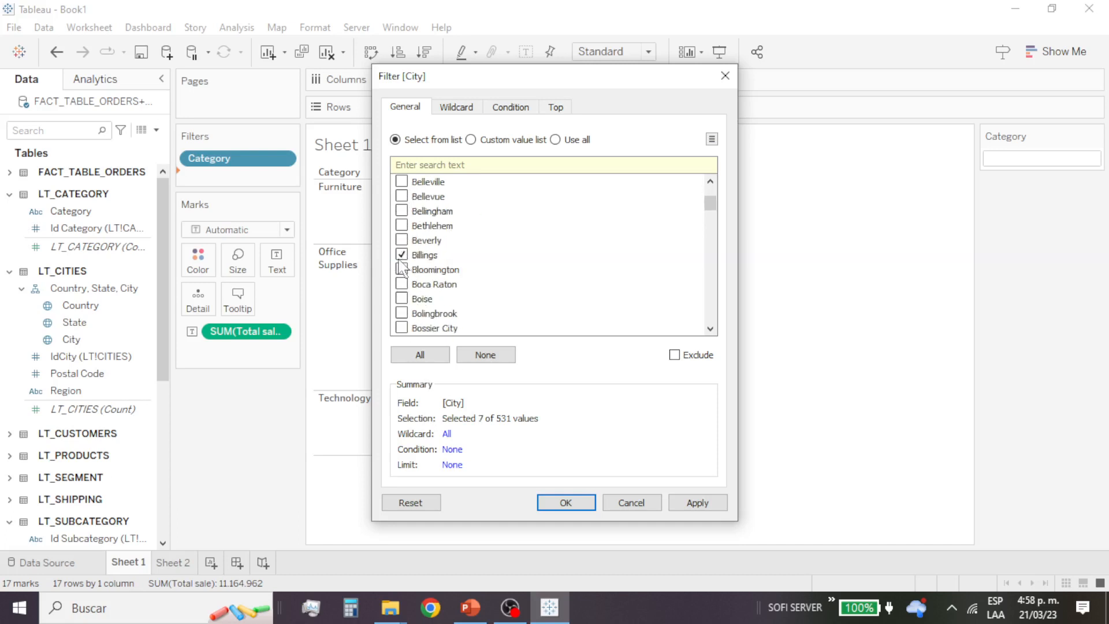
left_click(401, 270)
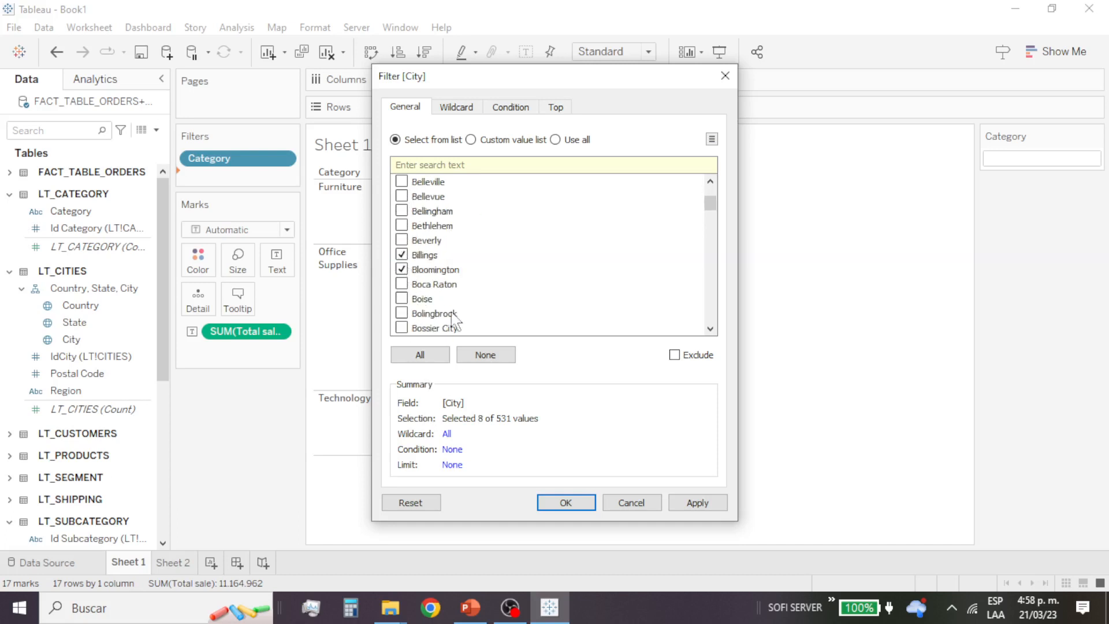
left_click(571, 507)
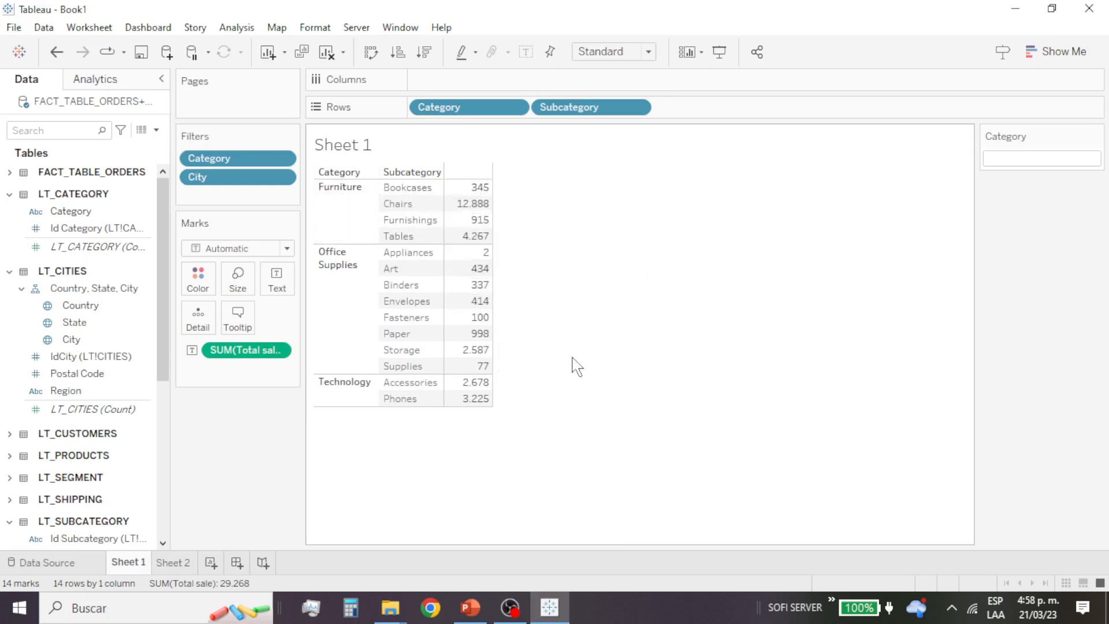
Step: Show the City filter control beside the worksheet
left_click(282, 177)
left_click(272, 224)
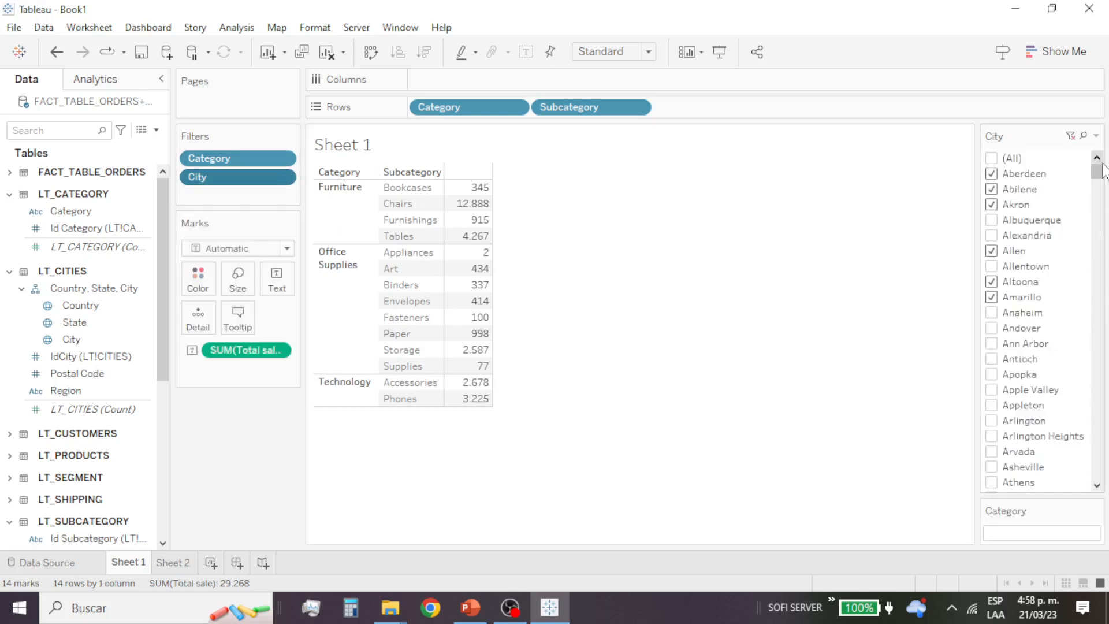
scroll(1098, 173, "down", 1)
mouse_move(1099, 176)
left_mouse_down()
mouse_move(1102, 268)
mouse_move(1102, 173)
left_mouse_up()
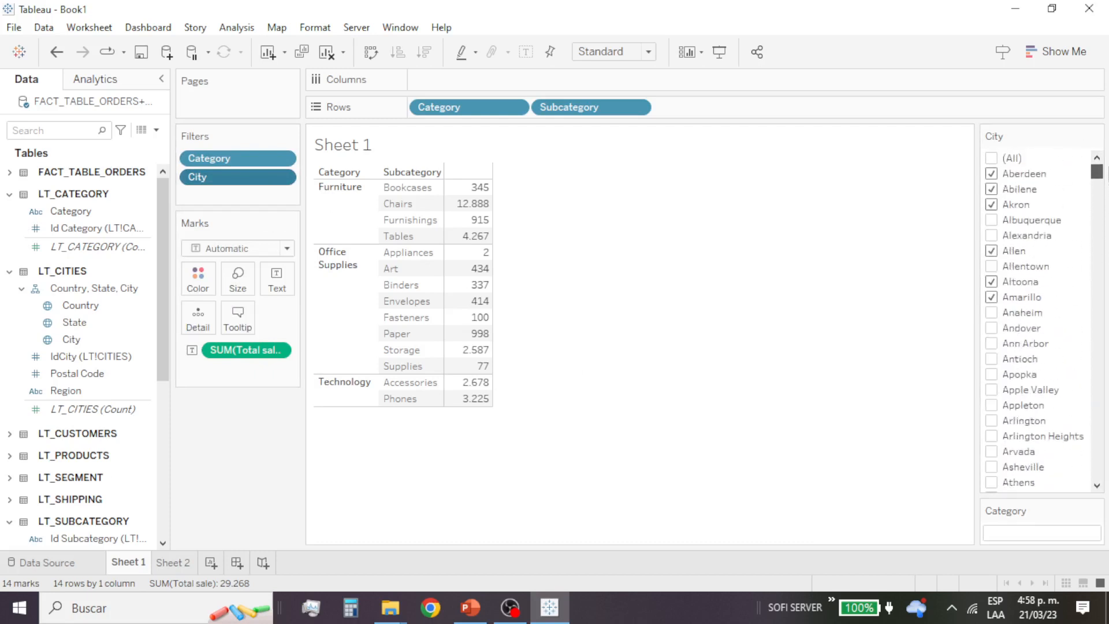
Step: Change the City filter control to Single Value (slider) and advance it from Aberdeen to Akron
left_click(1095, 137)
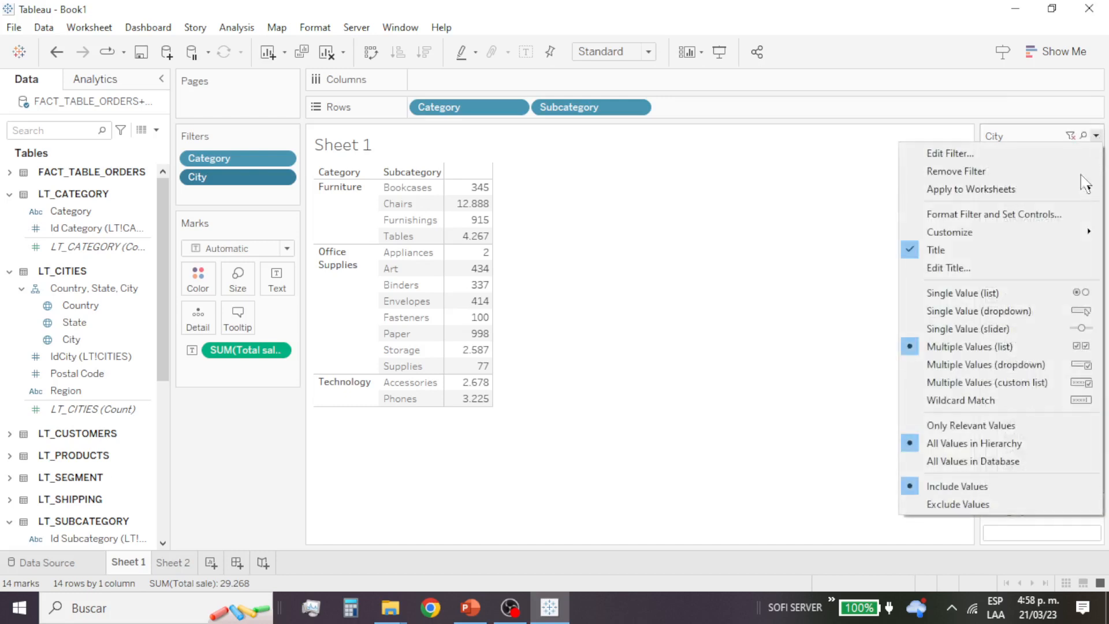
left_click(991, 334)
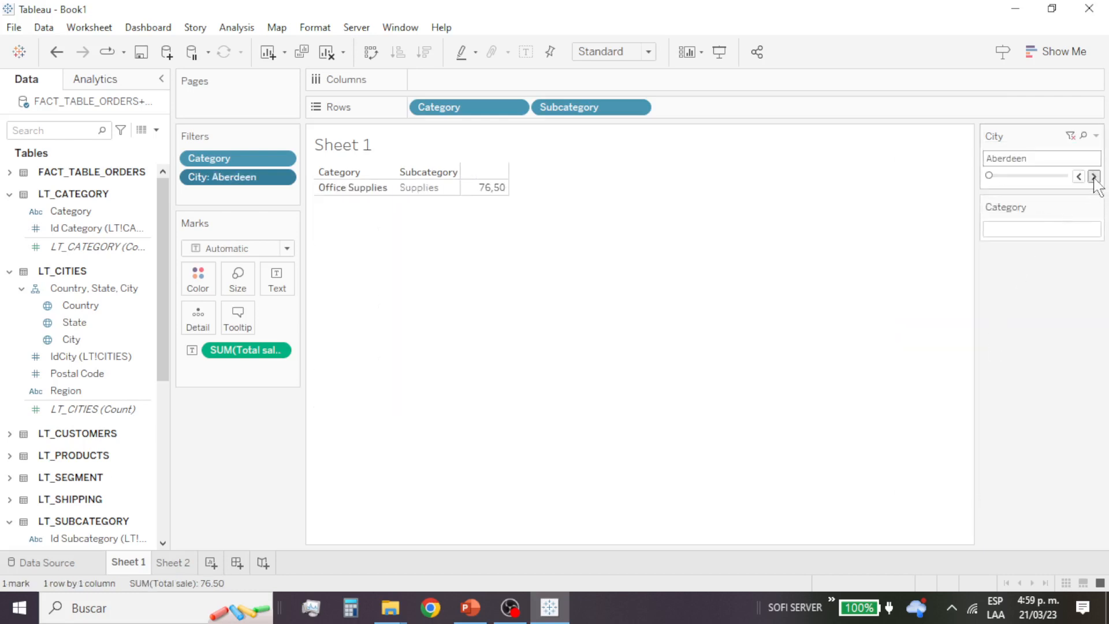
left_click(1093, 177)
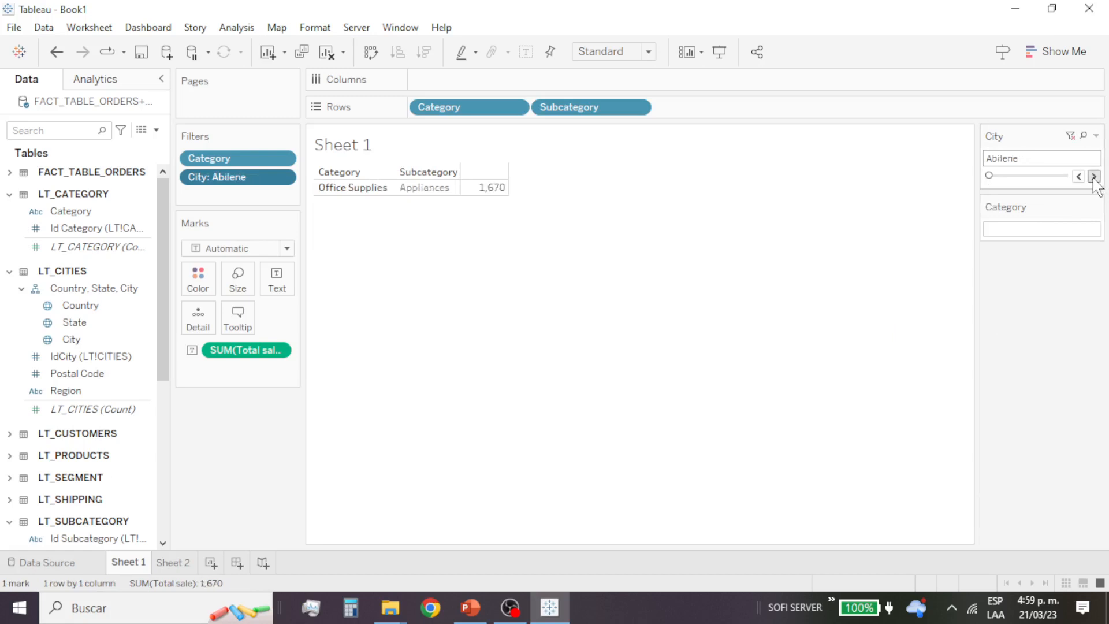
left_click(1093, 176)
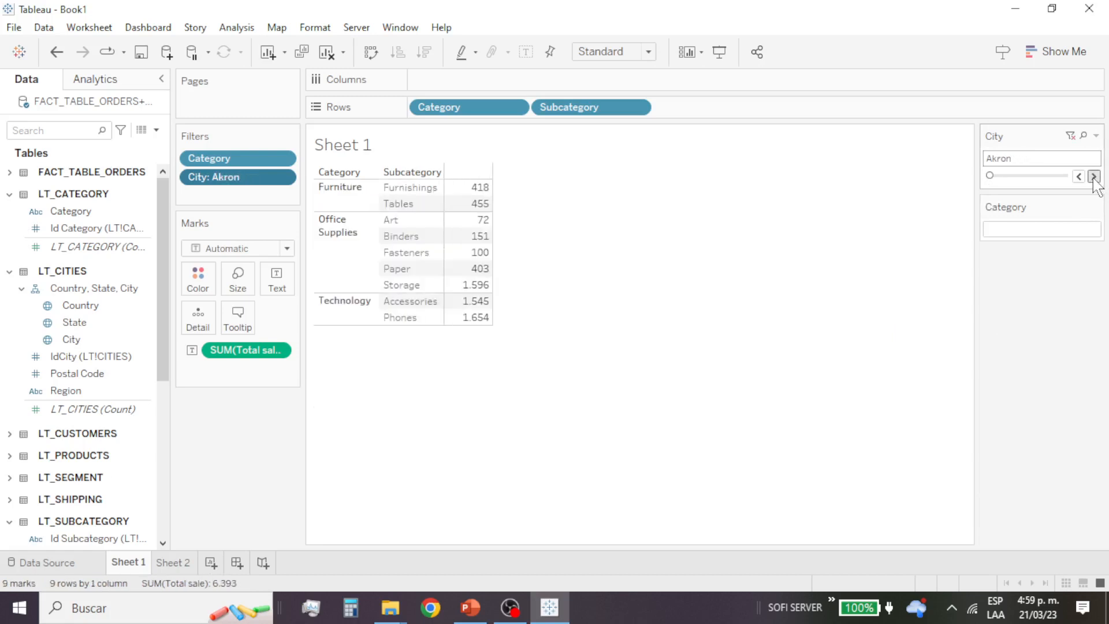
left_click(1096, 136)
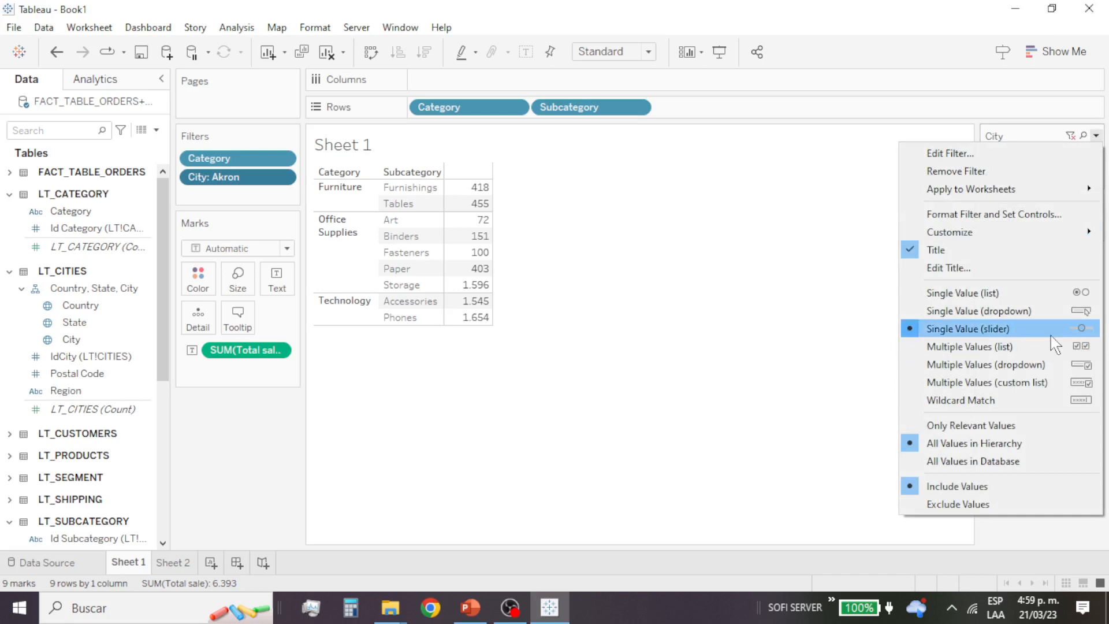
left_click(837, 240)
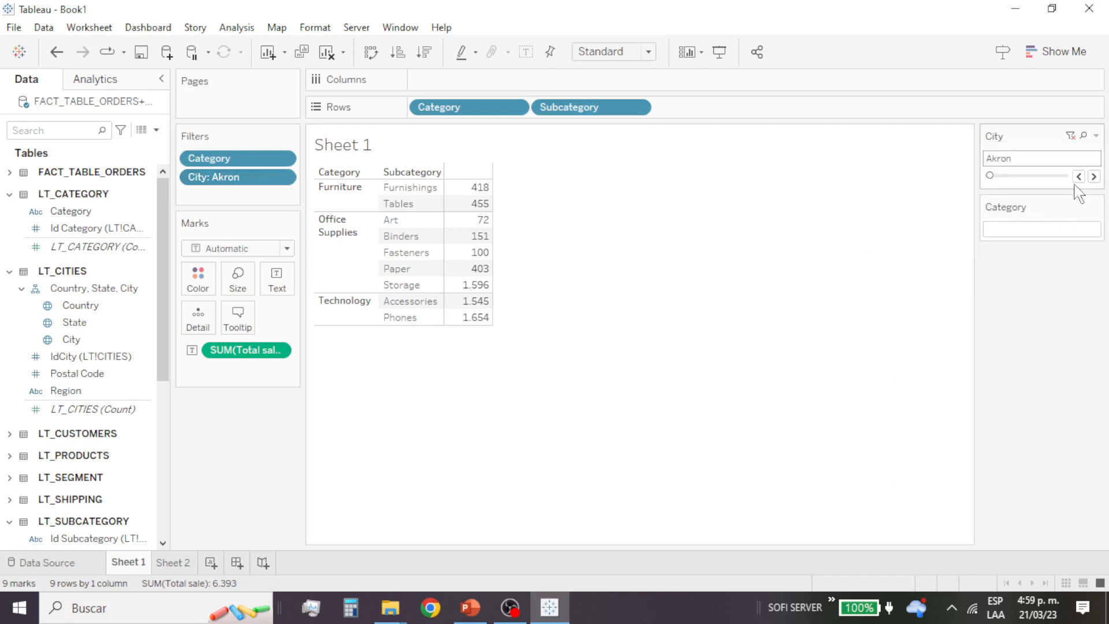
Step: Change the City filter control to Multiple Values (list)
left_click(1095, 137)
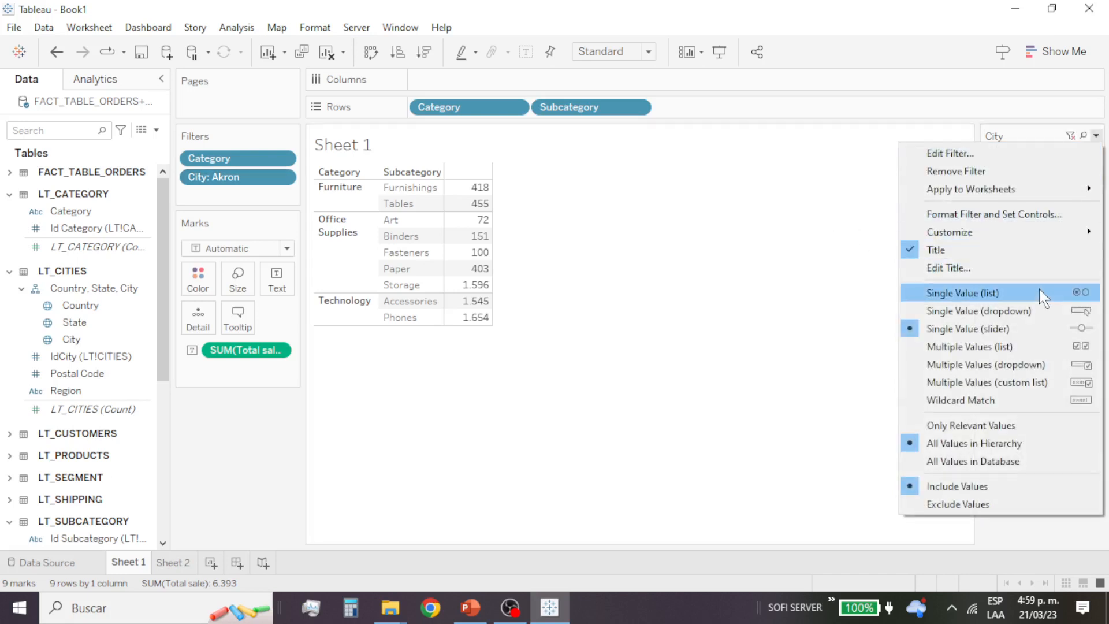
left_click(1062, 346)
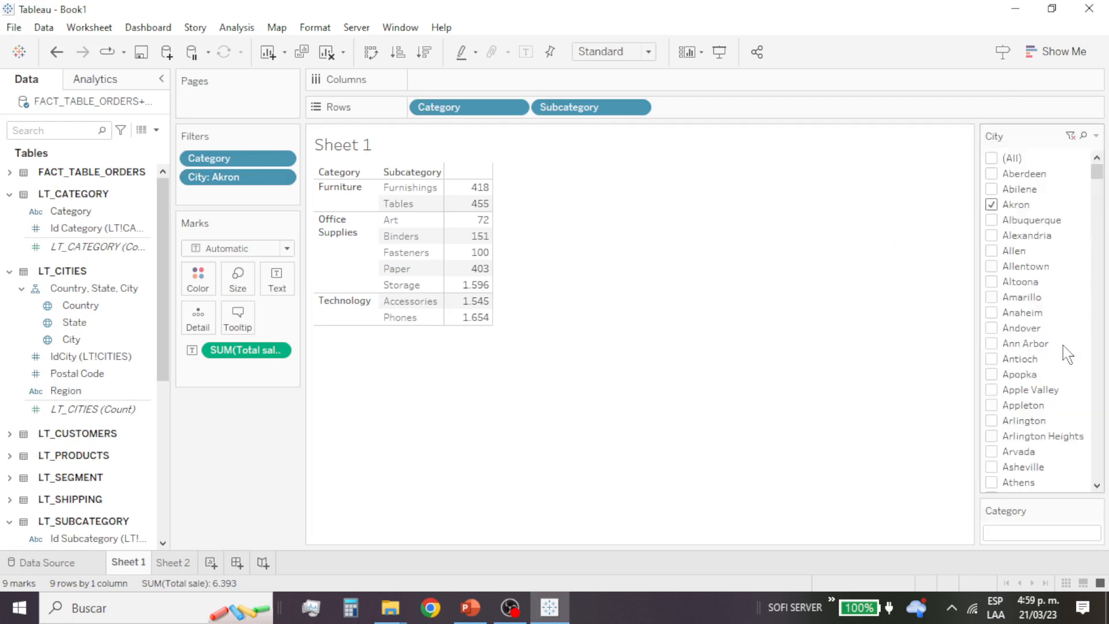
left_click(1095, 136)
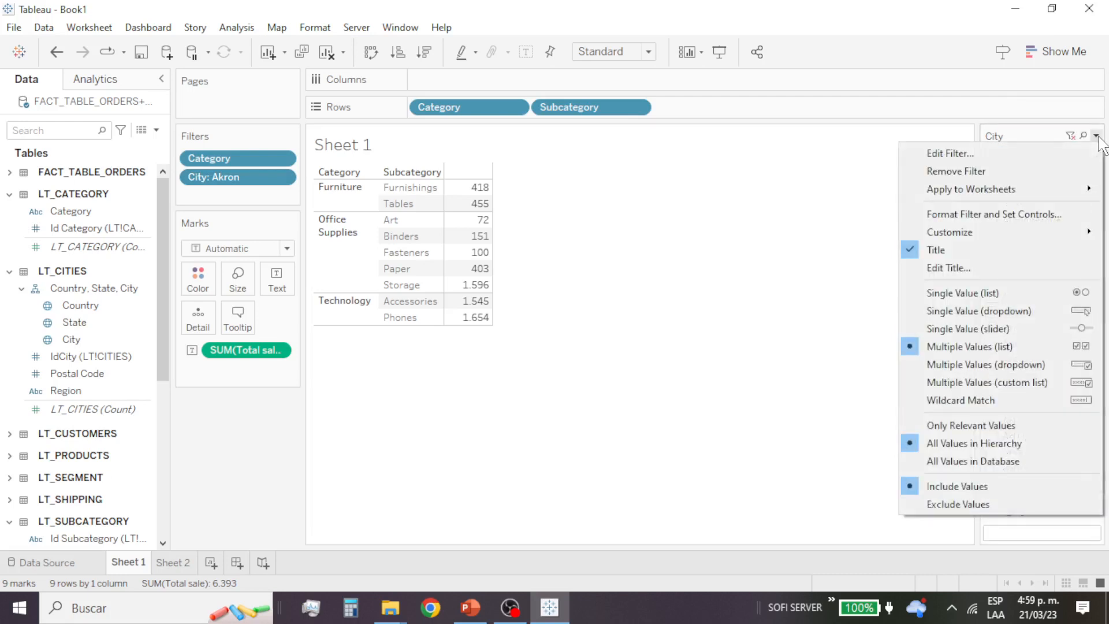
left_click(1062, 346)
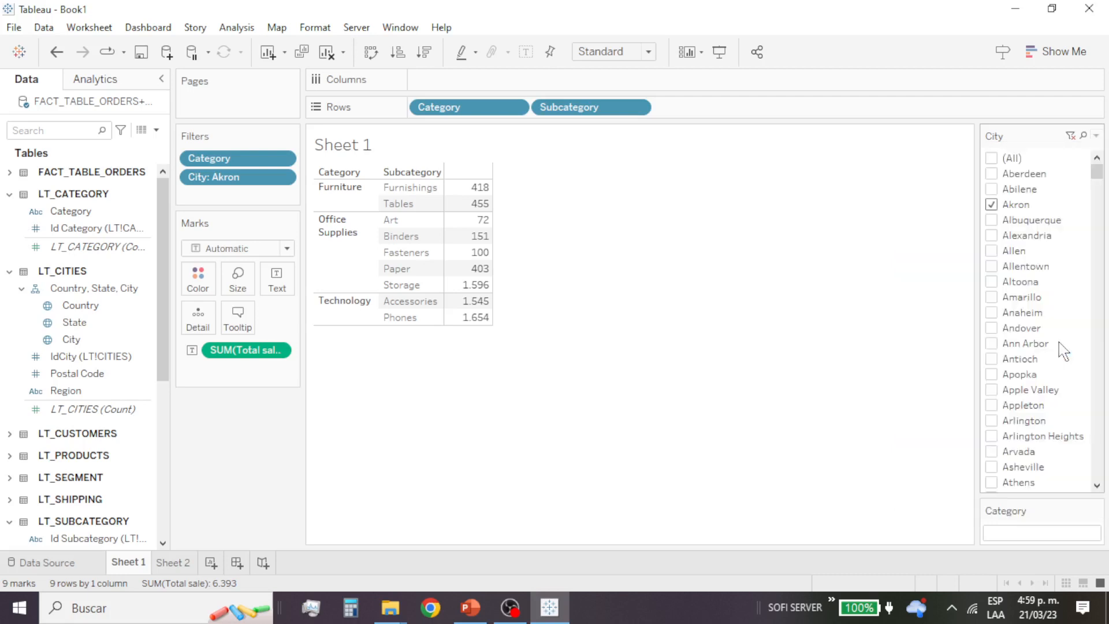
Step: Change the City filter control to Multiple Values (dropdown) and open its list of cities
left_click(1096, 136)
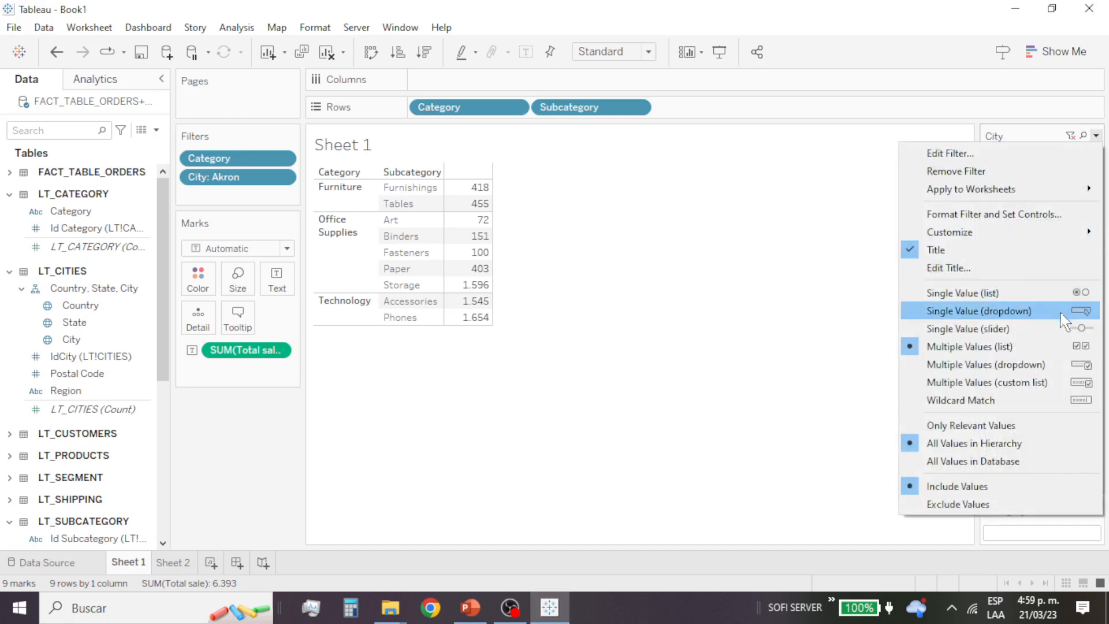
left_click(1063, 368)
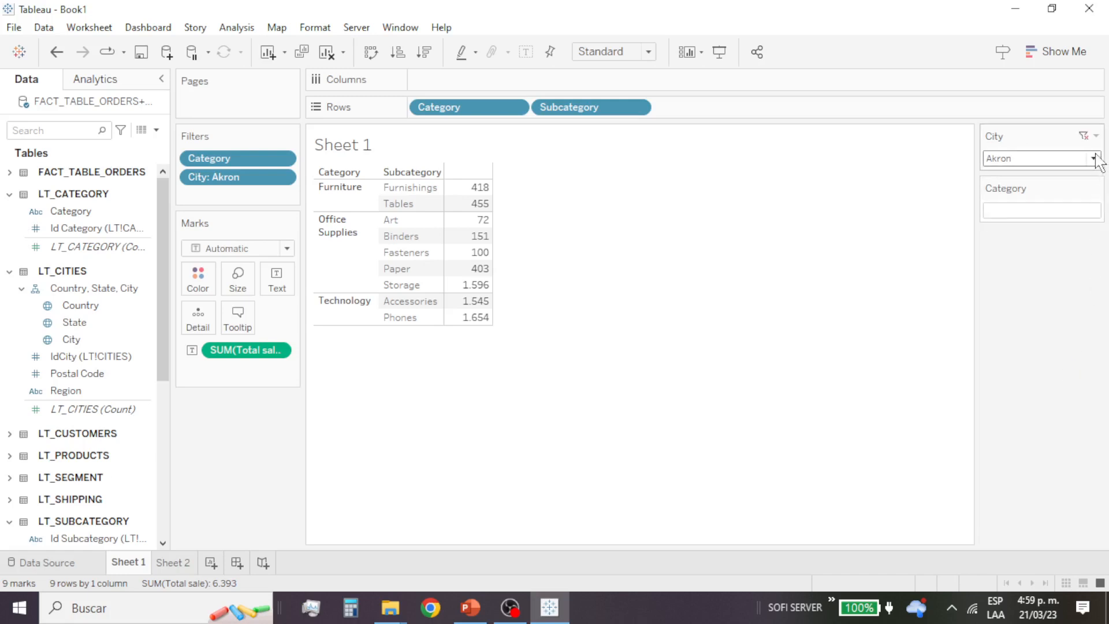
left_click(1093, 158)
left_click(1094, 159)
left_click(1094, 159)
Step: Deselect all cities in the City filter, then select a few cities, including Belleville and Oakland
left_click(995, 194)
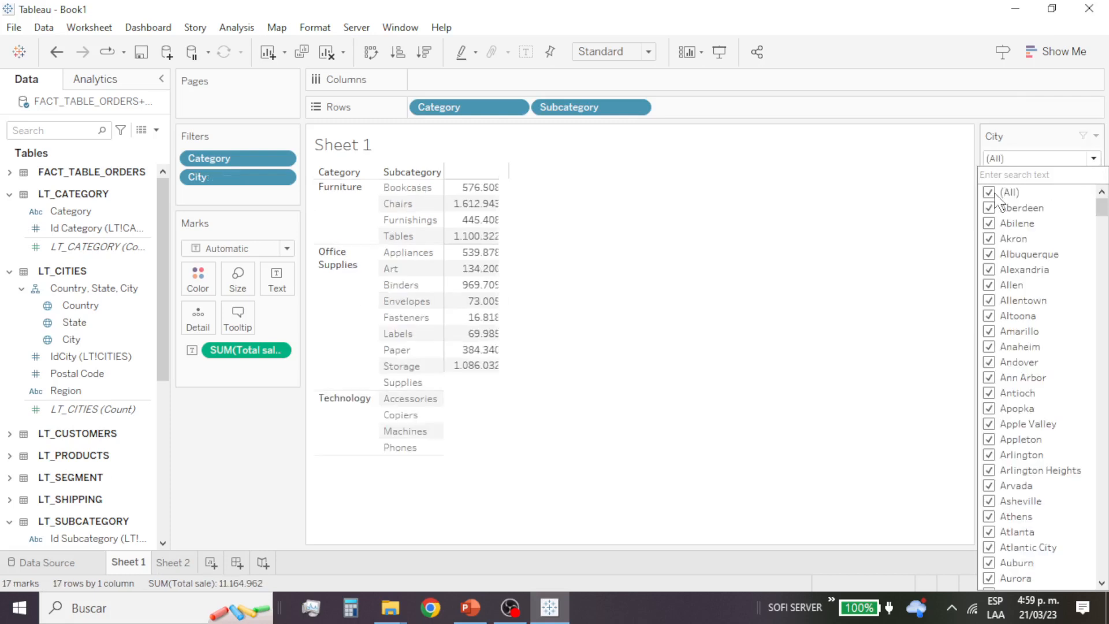
left_click(995, 194)
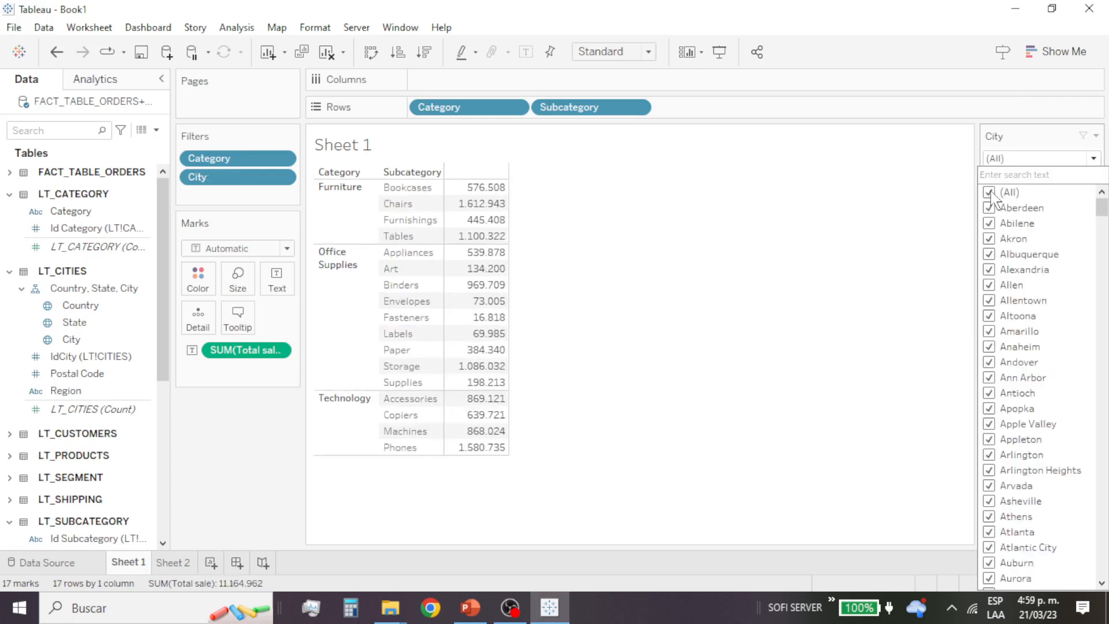
scroll(1018, 276, "down", 10)
left_click(990, 285)
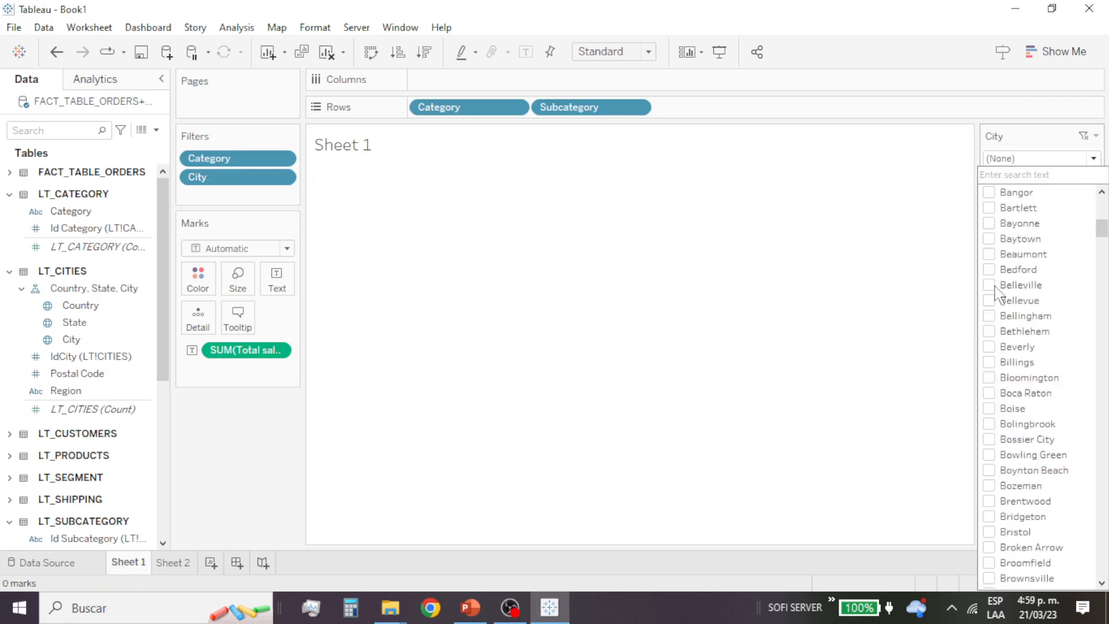
left_click(989, 300)
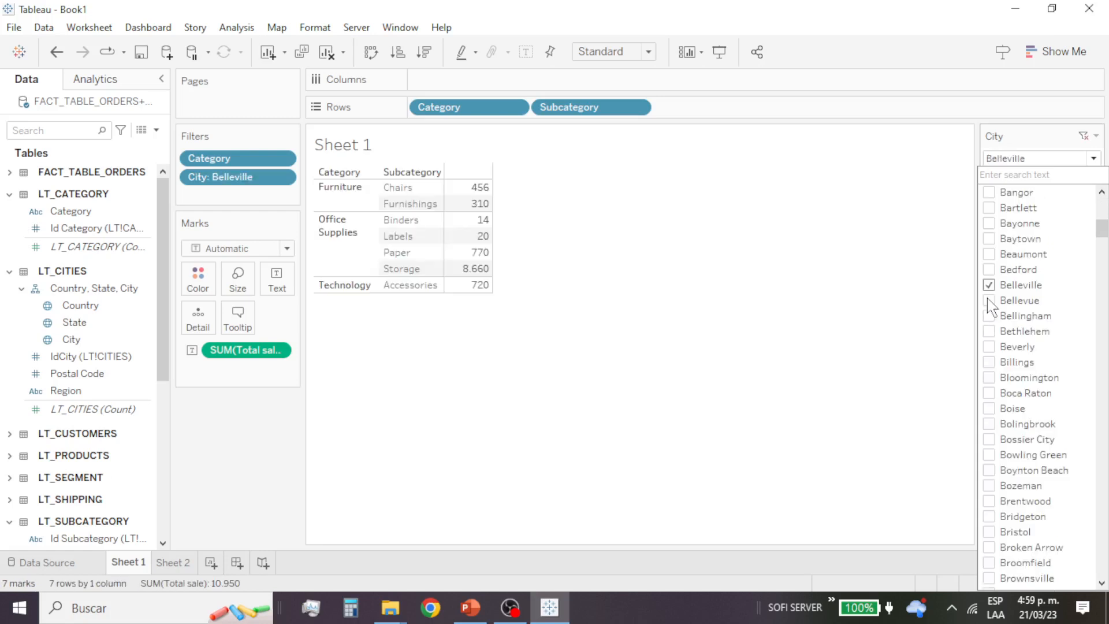
left_click(989, 300)
scroll(1010, 376, "down", 20)
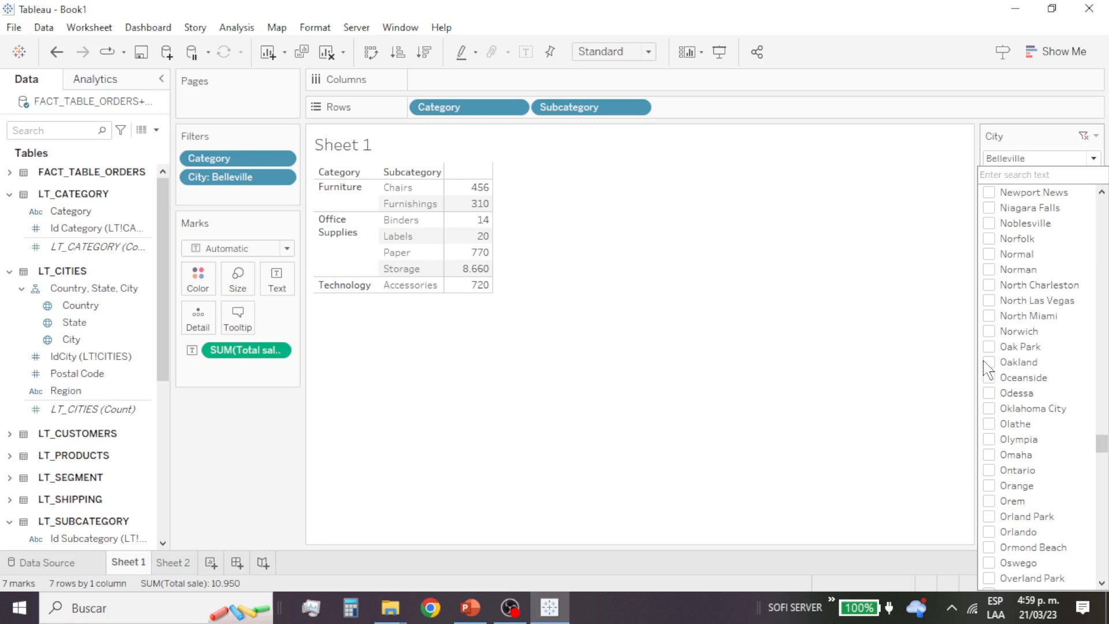
left_click(989, 362)
left_click(989, 377)
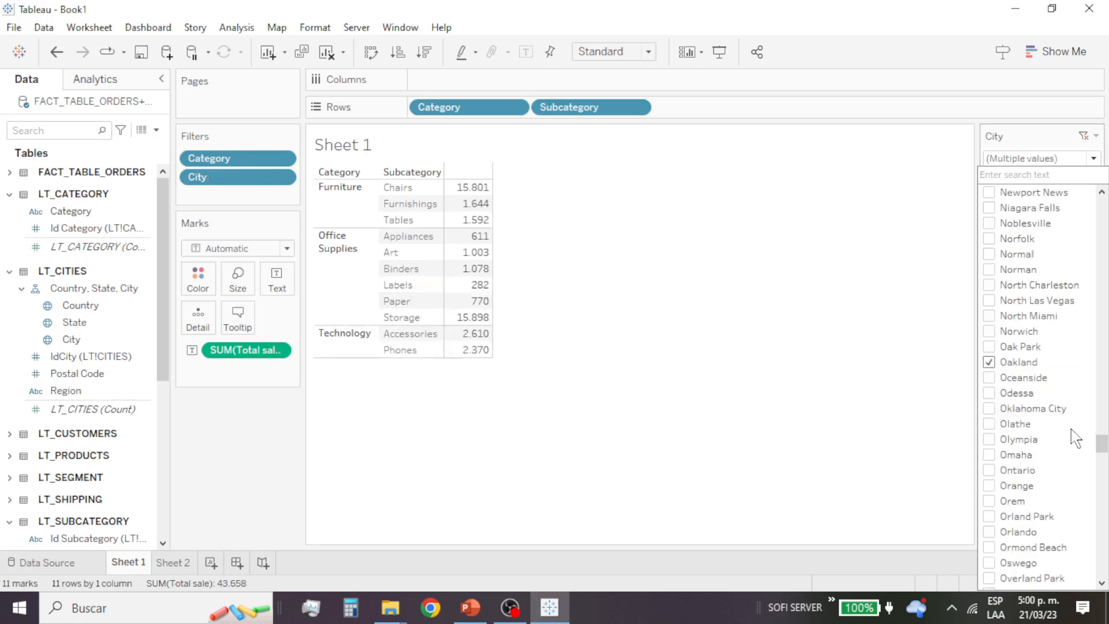
left_click(863, 242)
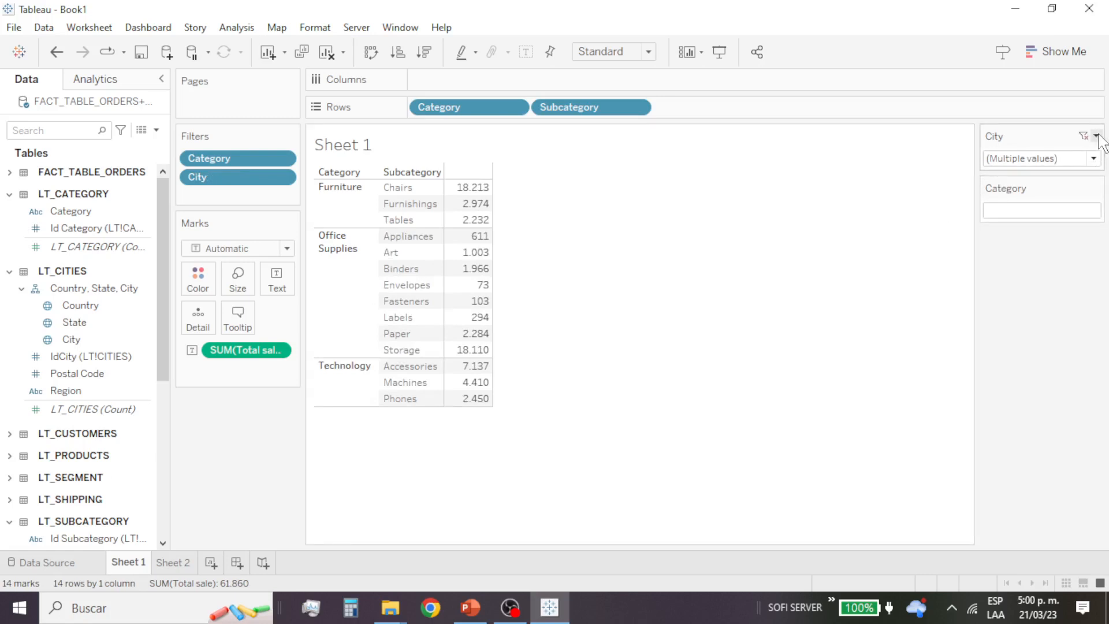
left_click(1096, 137)
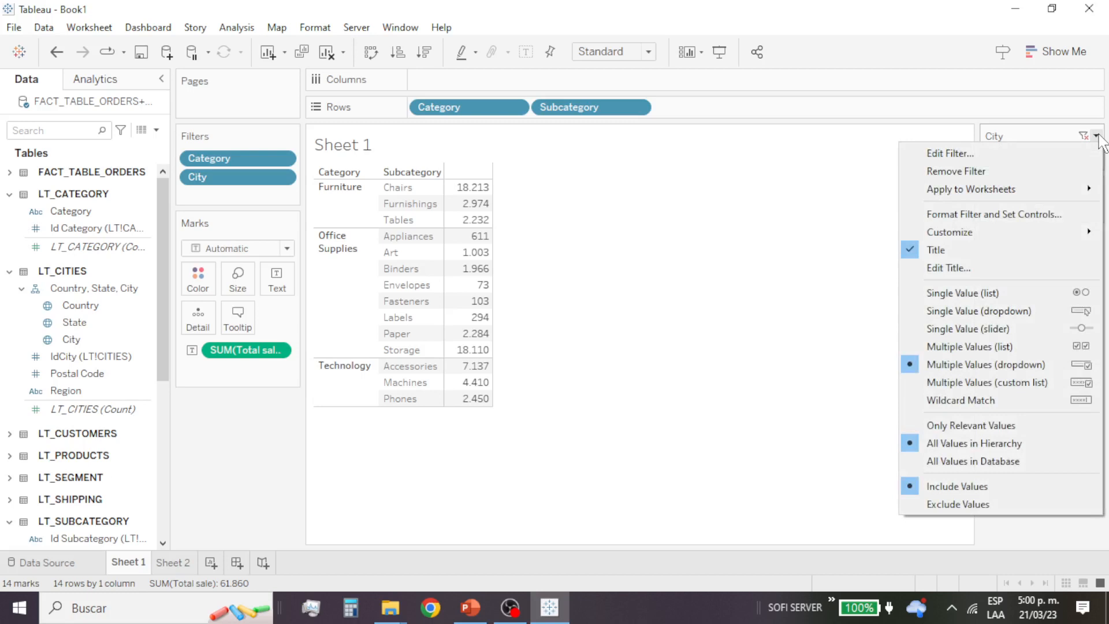
left_click(1096, 137)
left_click(1096, 137)
left_click(555, 259)
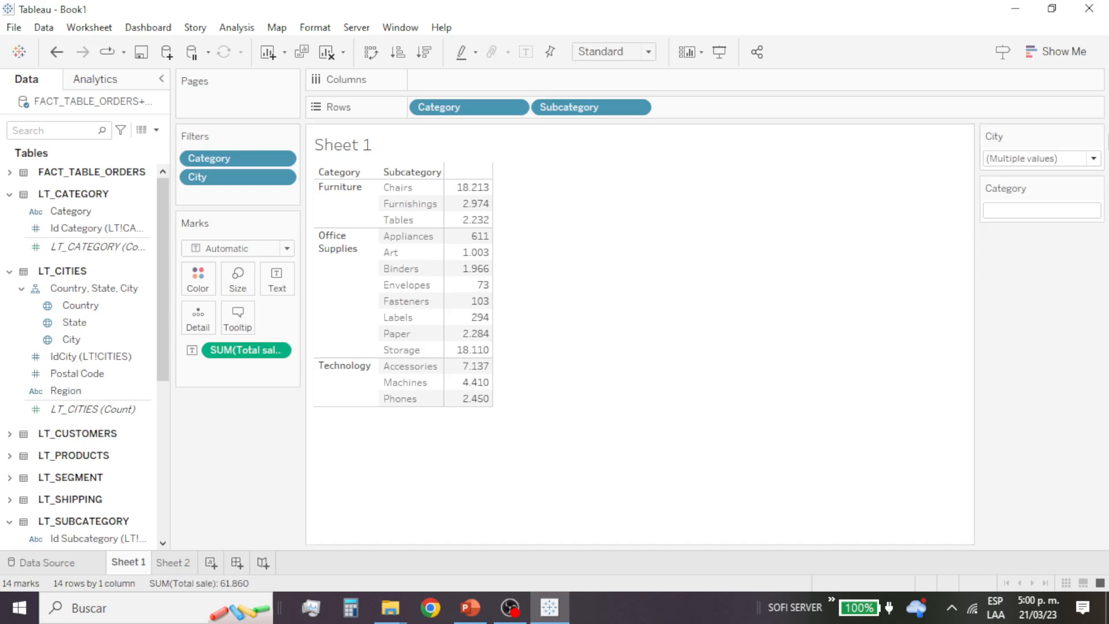
left_click(1095, 136)
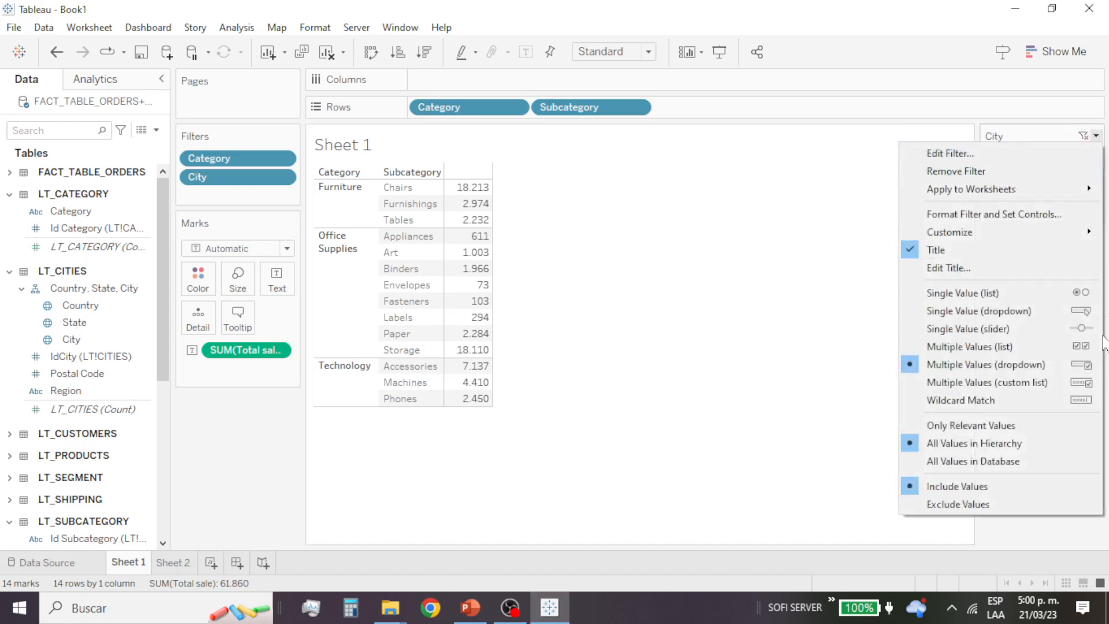
left_click(764, 312)
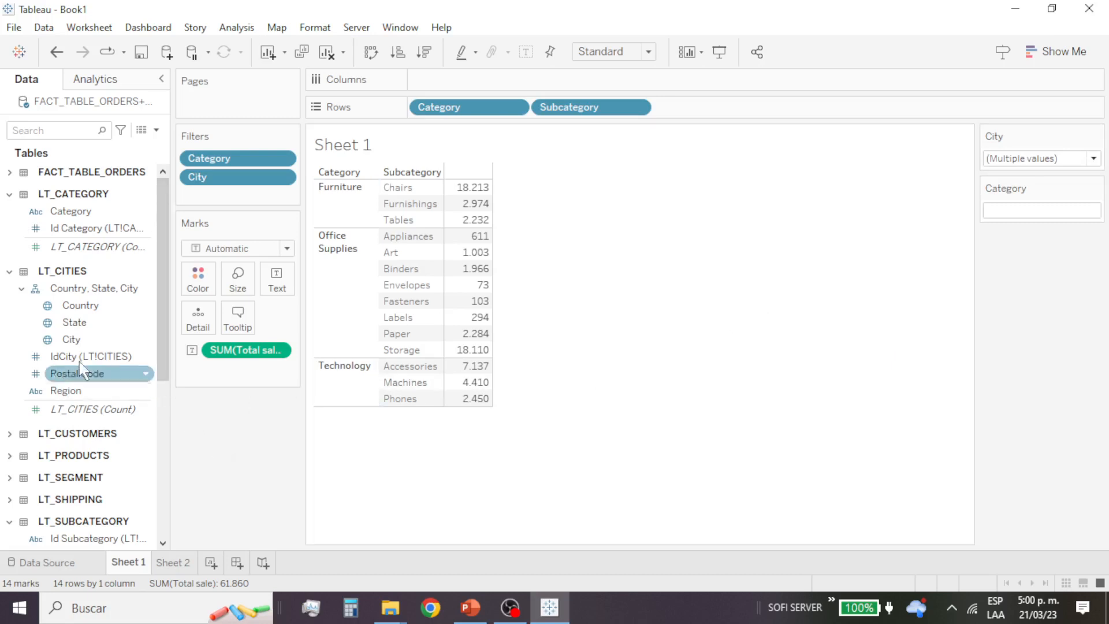
Step: Expand LT_CUSTOMERS and add Customer Name as a worksheet filter with all values selected
scroll(87, 335, "down", 5)
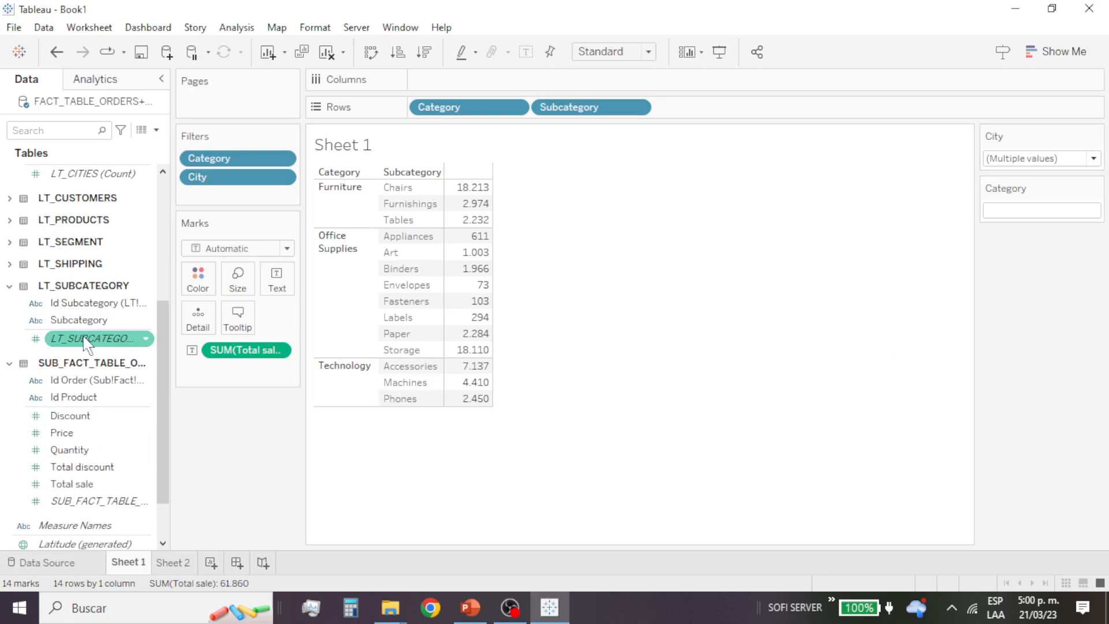
scroll(86, 338, "up", 2)
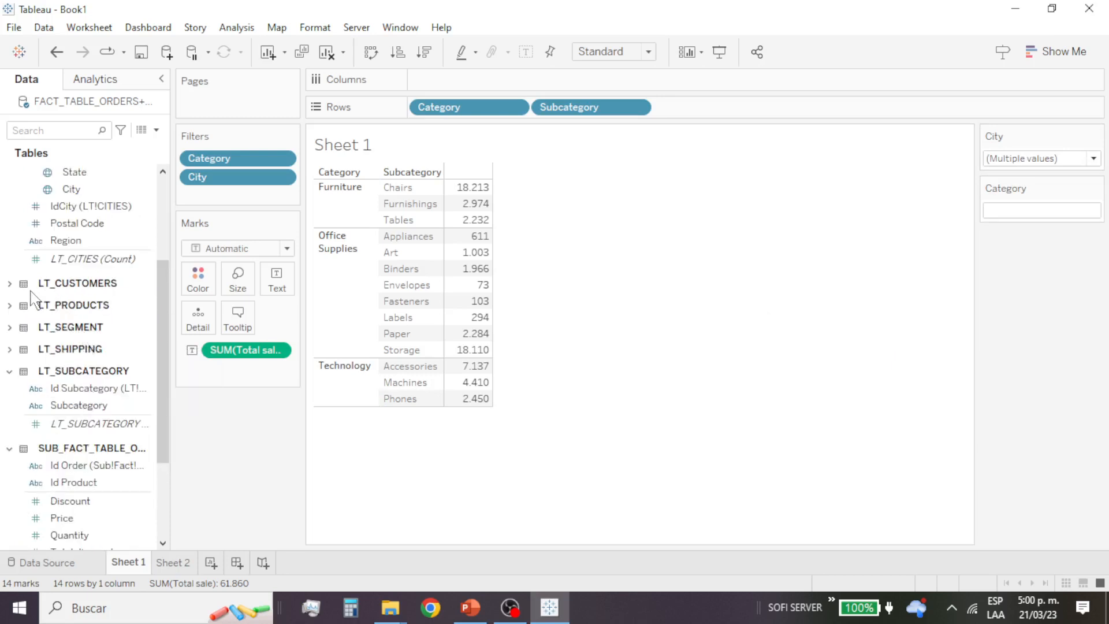
left_click(10, 283)
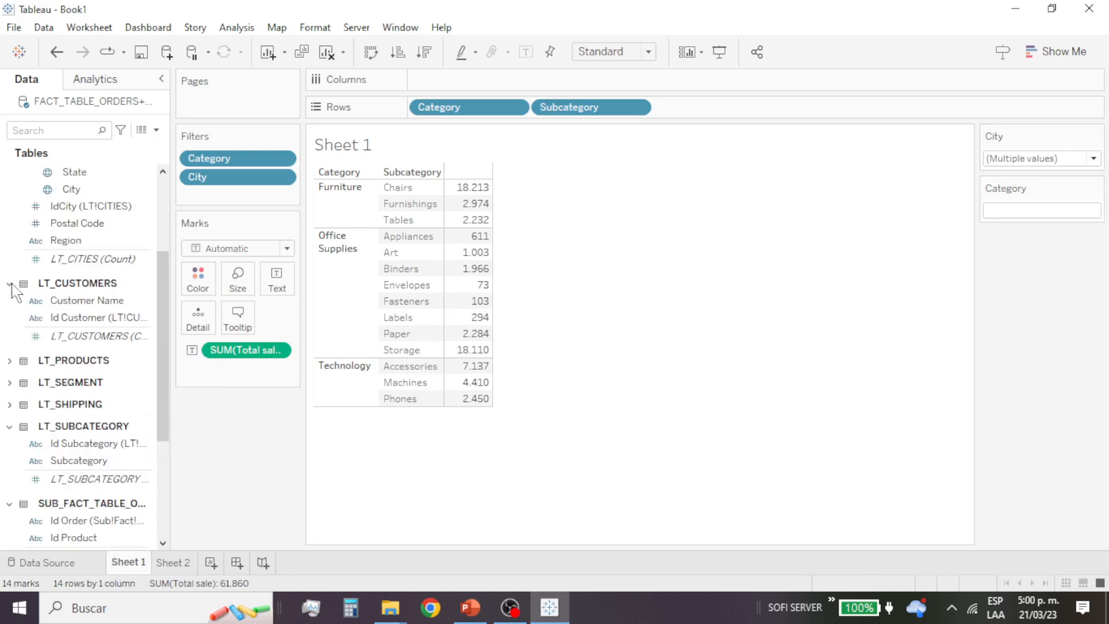
left_click(84, 302)
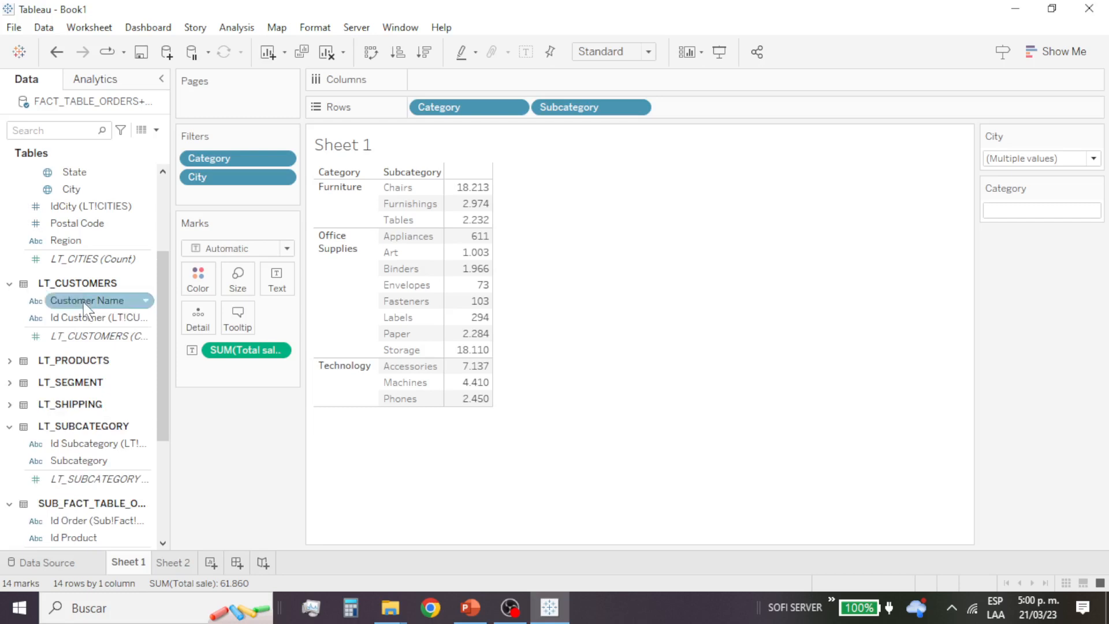
left_click_drag(86, 306, 226, 205)
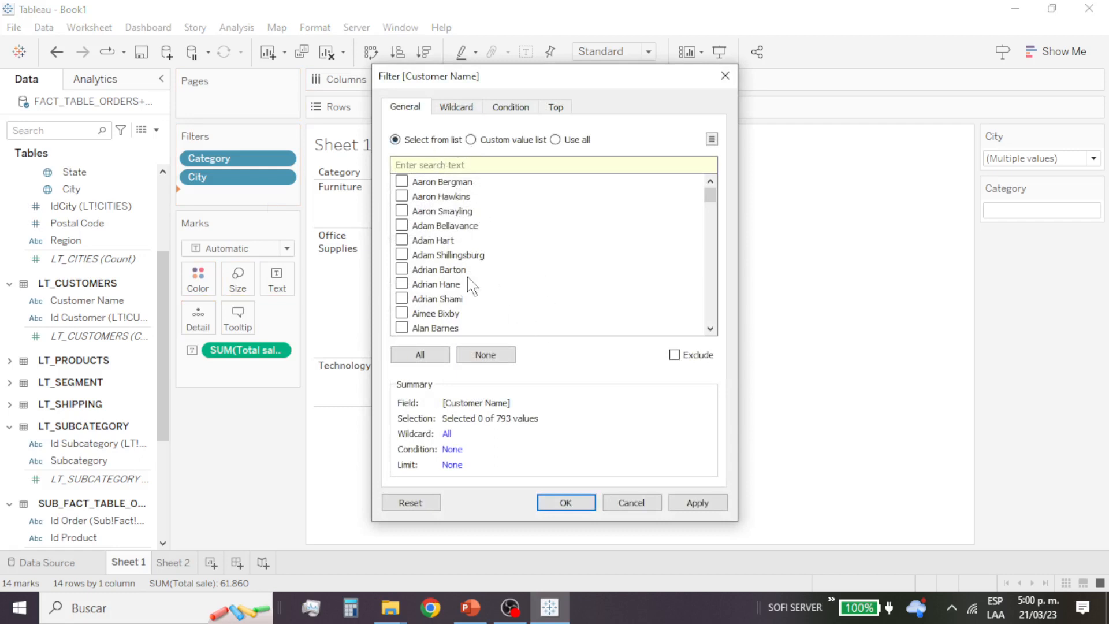
left_click(420, 354)
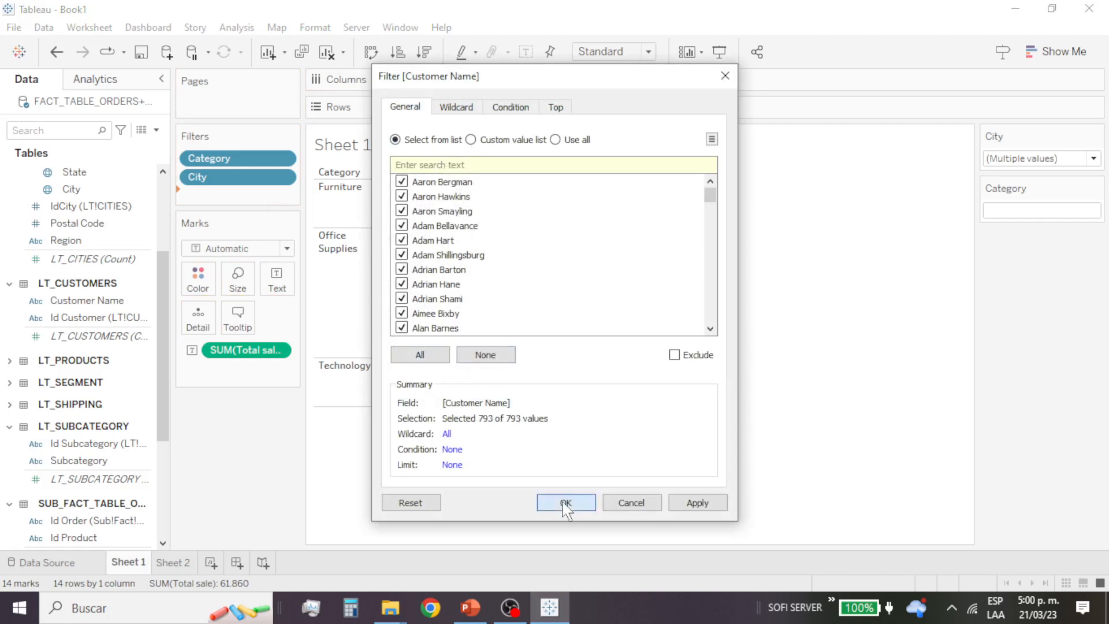
left_click(566, 503)
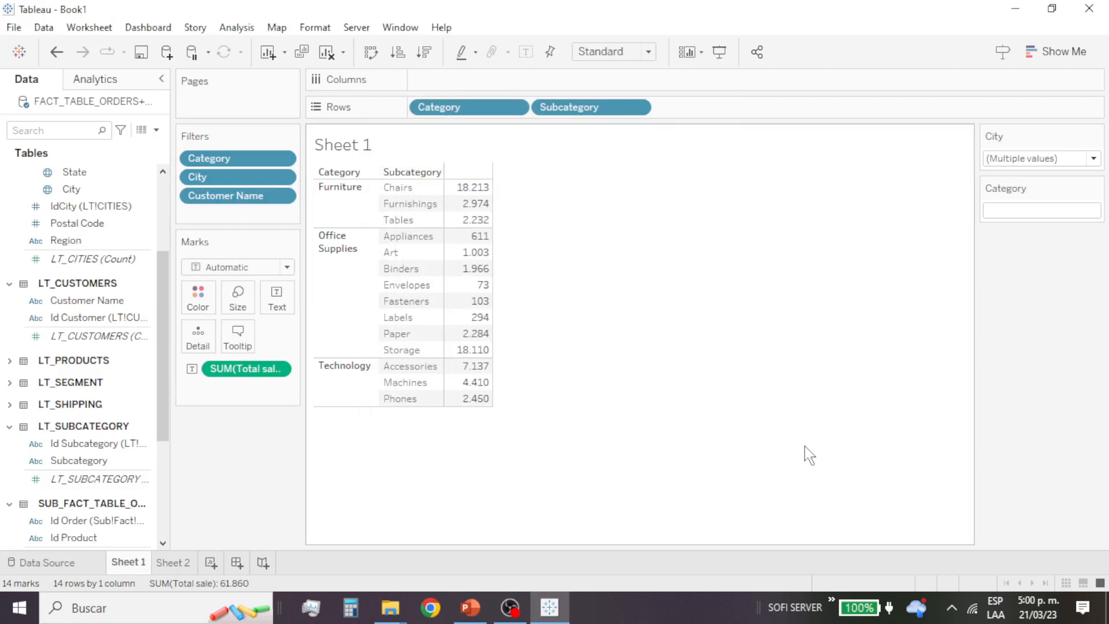
Step: Show the Customer Name filter control and deselect all of its values
left_click(284, 196)
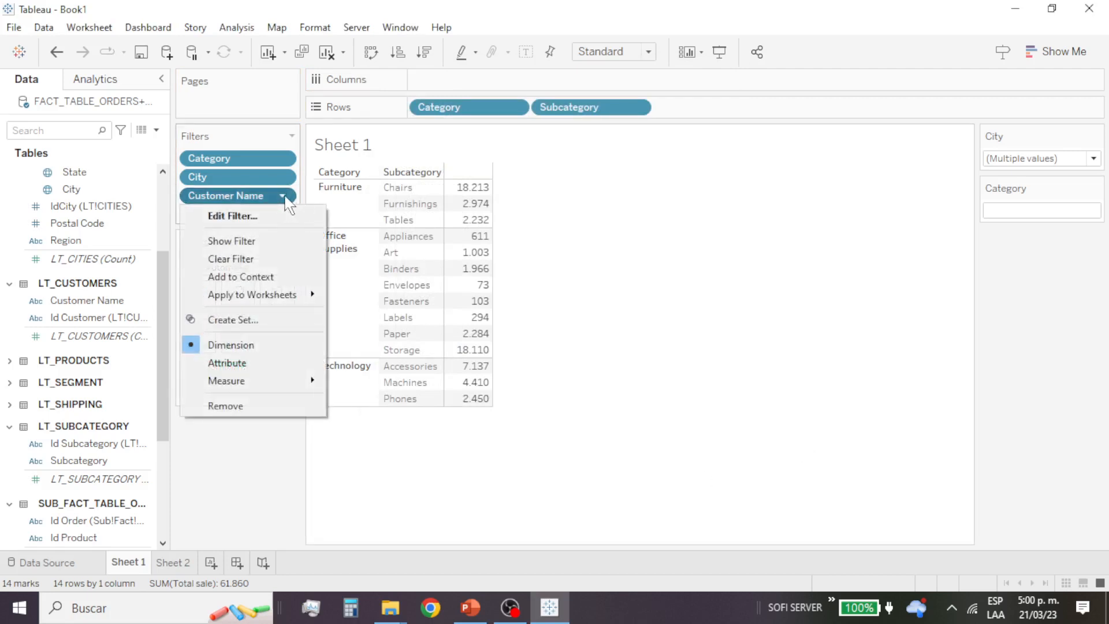
left_click(279, 242)
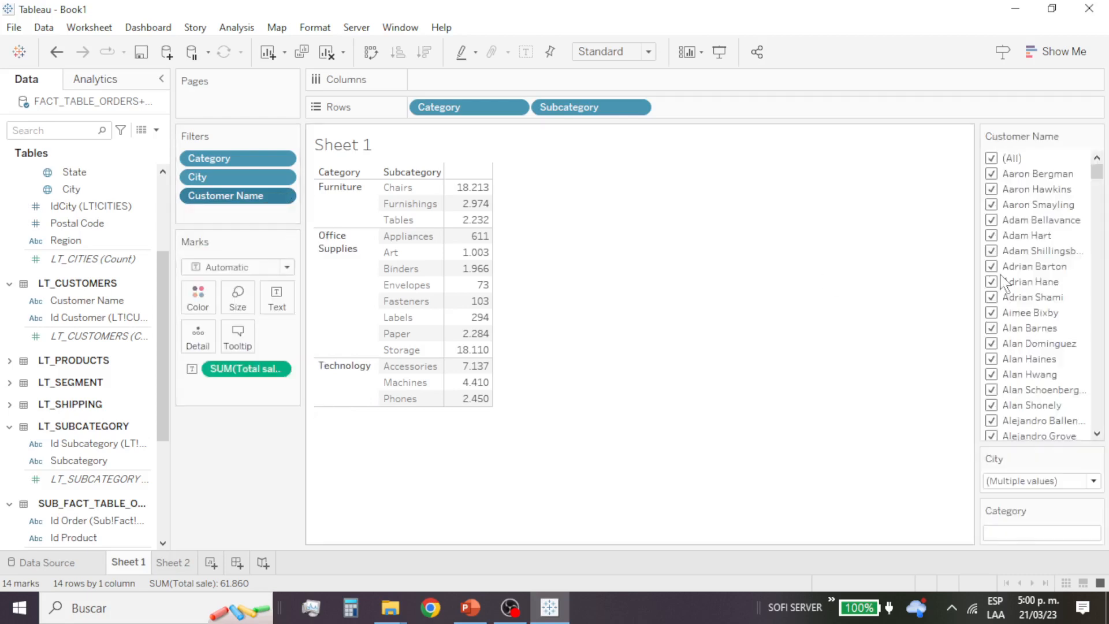
left_click(992, 159)
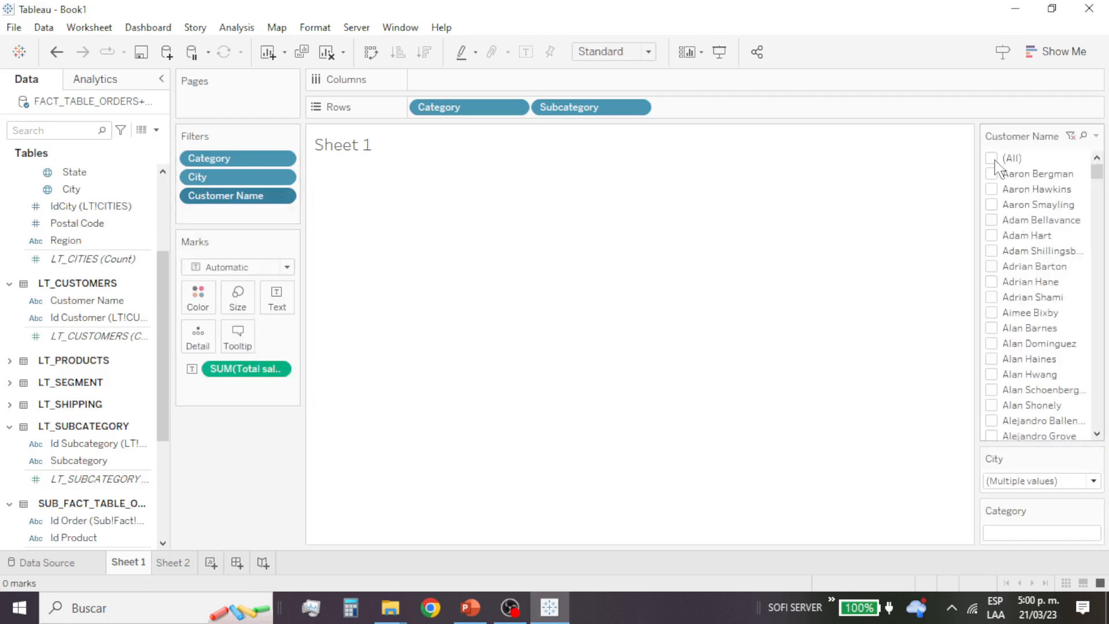
Step: Try several values in the Customer Name filter, leaving only the first customer in the list selected
left_click(993, 174)
left_click(991, 282)
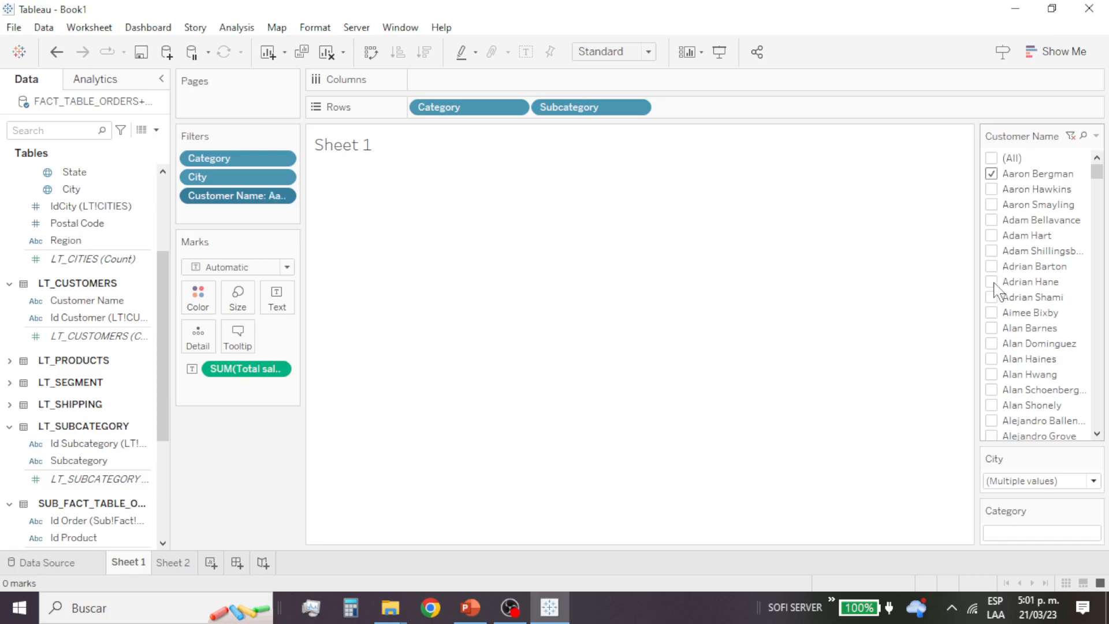
left_click(991, 345)
left_click(991, 345)
left_click(991, 282)
Step: Change the Customer Name filter control to Multiple Values (dropdown)
left_click(1096, 135)
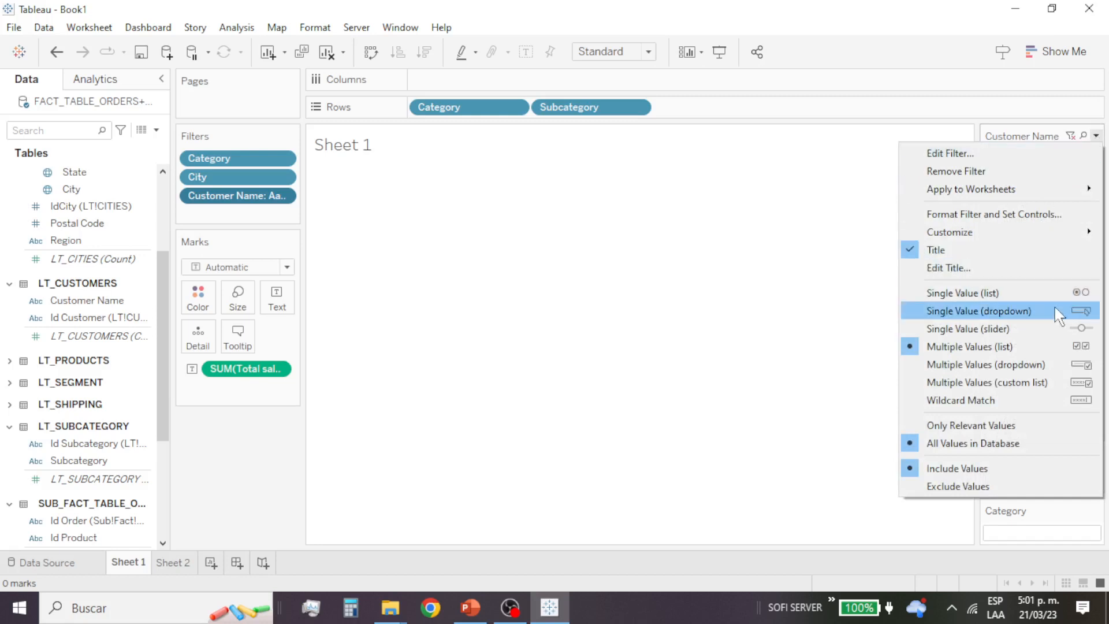
left_click(1039, 365)
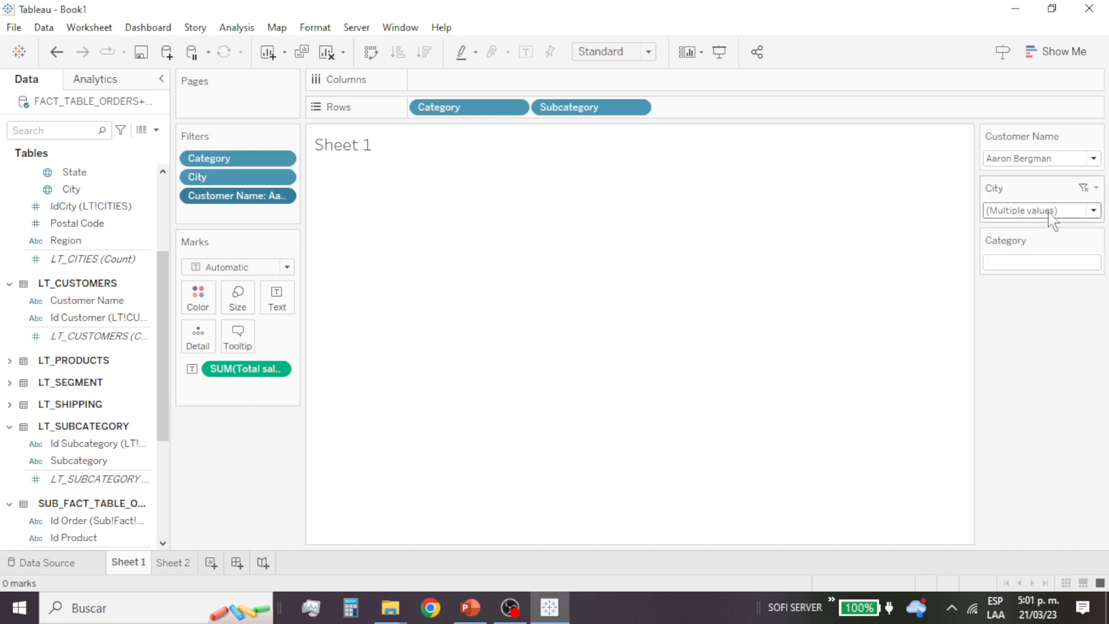
left_click(1057, 161)
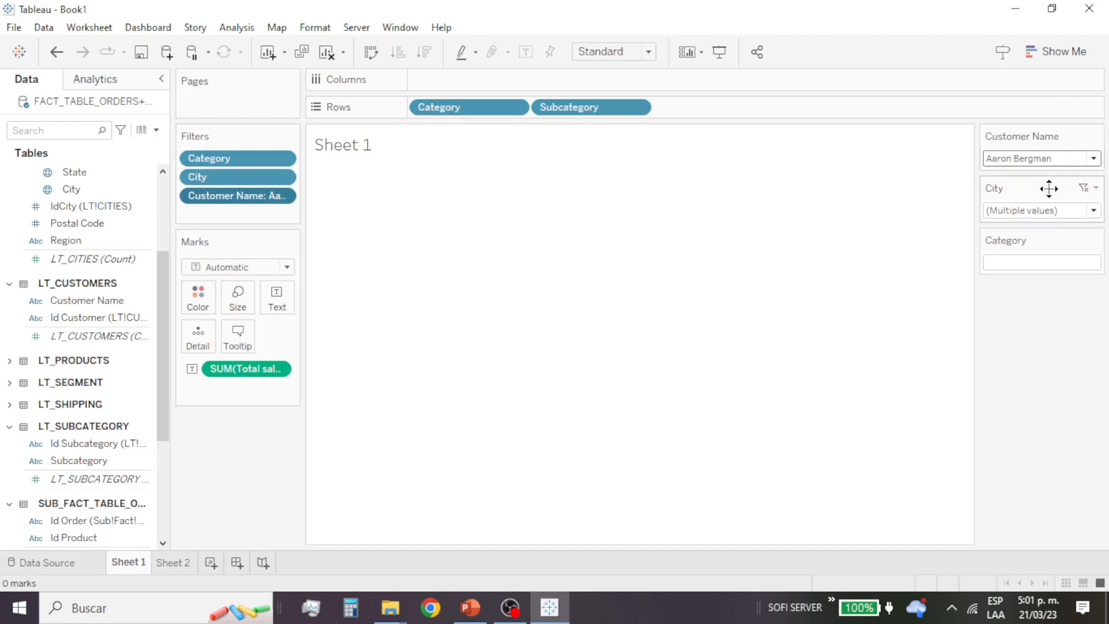
Step: Select all cities in the City filter and close its list
left_click(1056, 210)
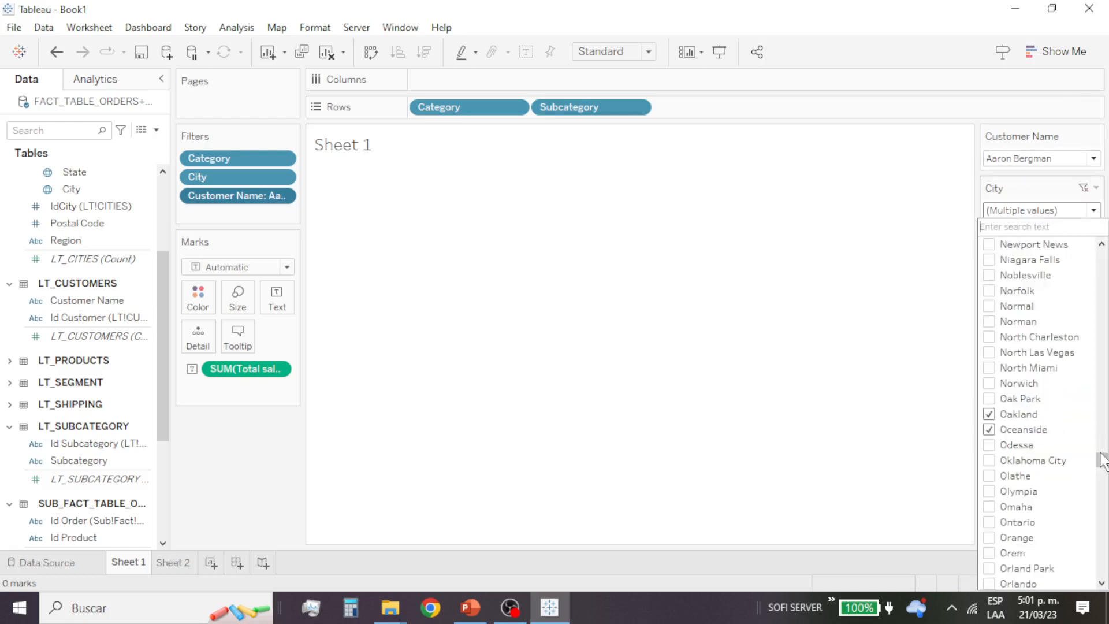
left_click_drag(1102, 459, 1101, 258)
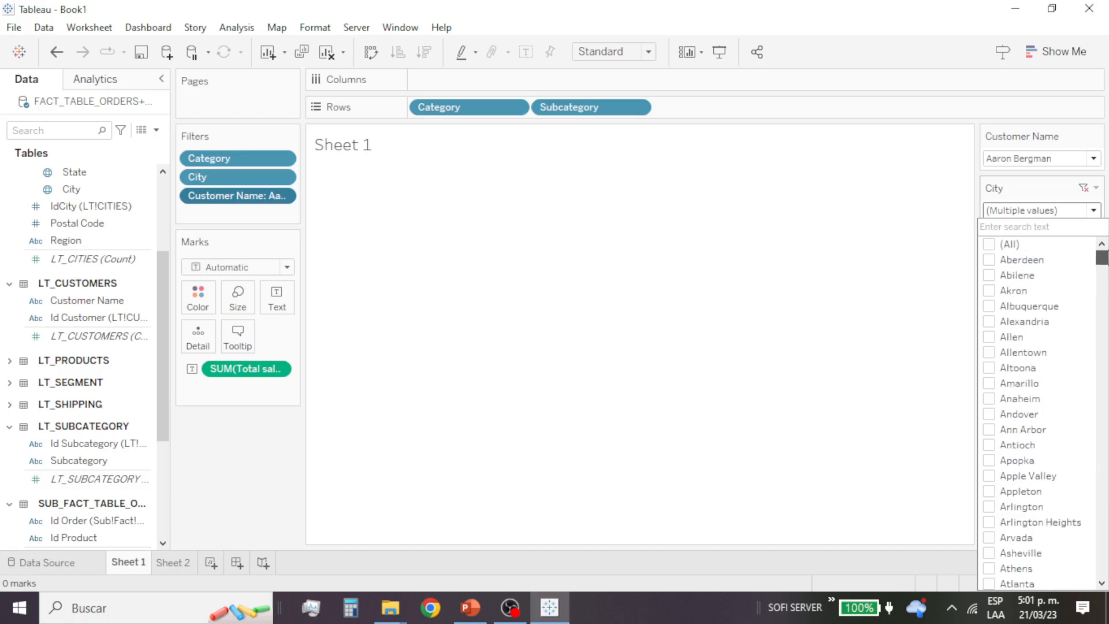
left_click(989, 244)
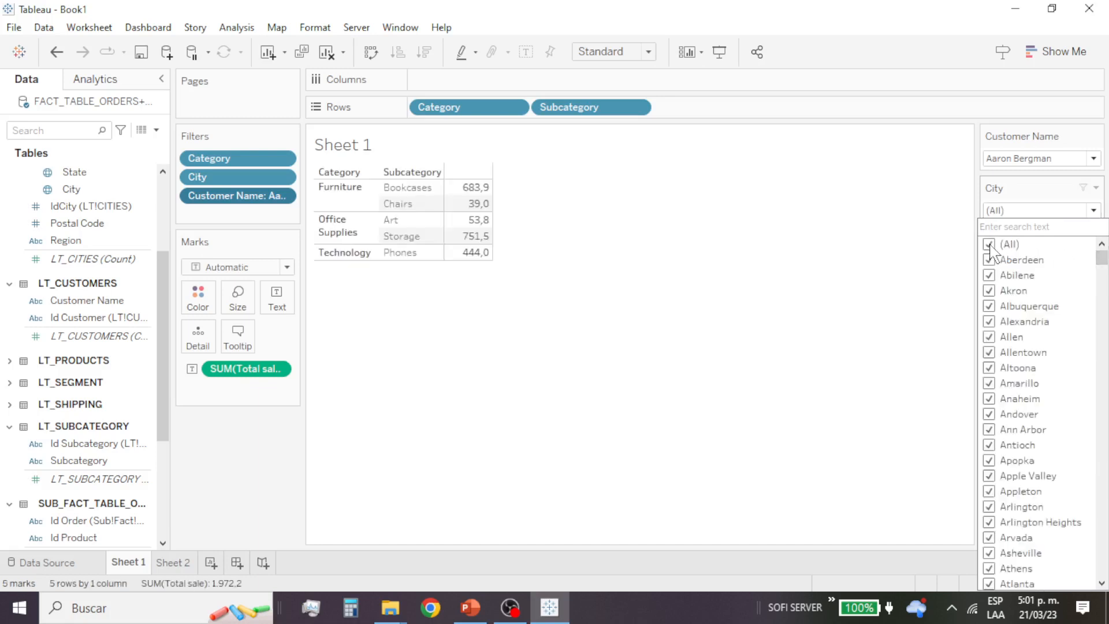
left_click(906, 258)
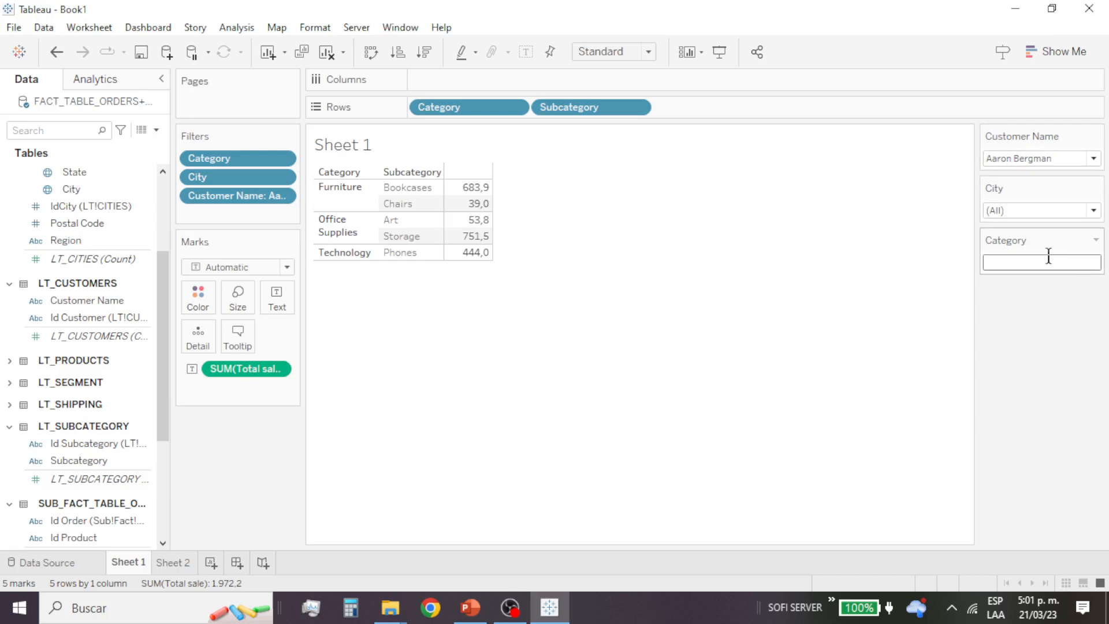
Step: Change the Category filter control to Single Value (list) and select Office Supplies, then check the City filter's list
left_click(1096, 240)
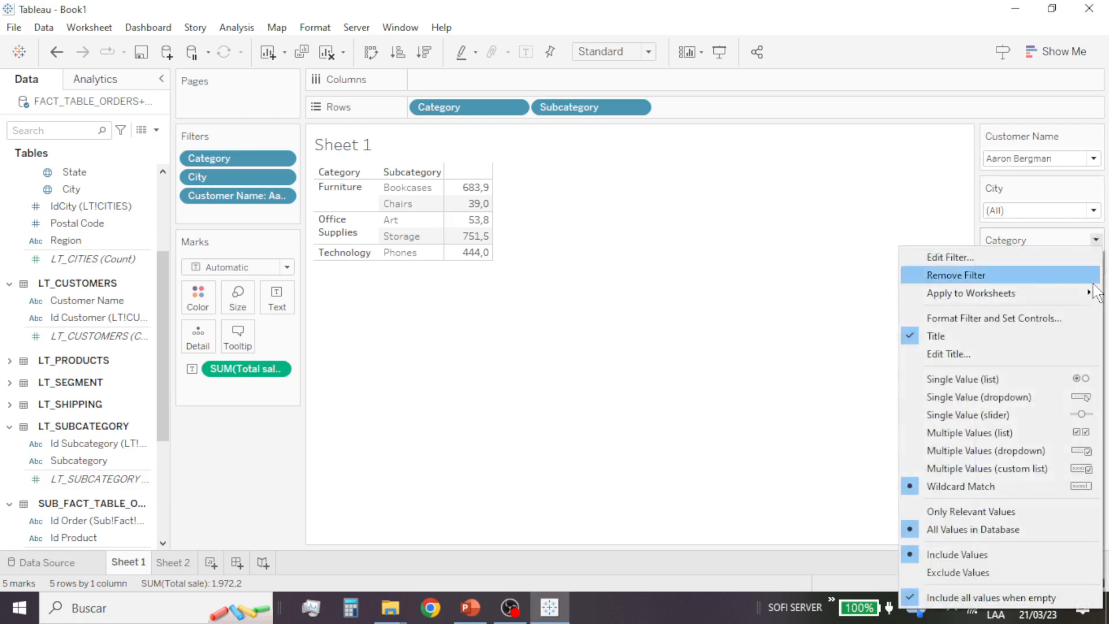
left_click(1062, 385)
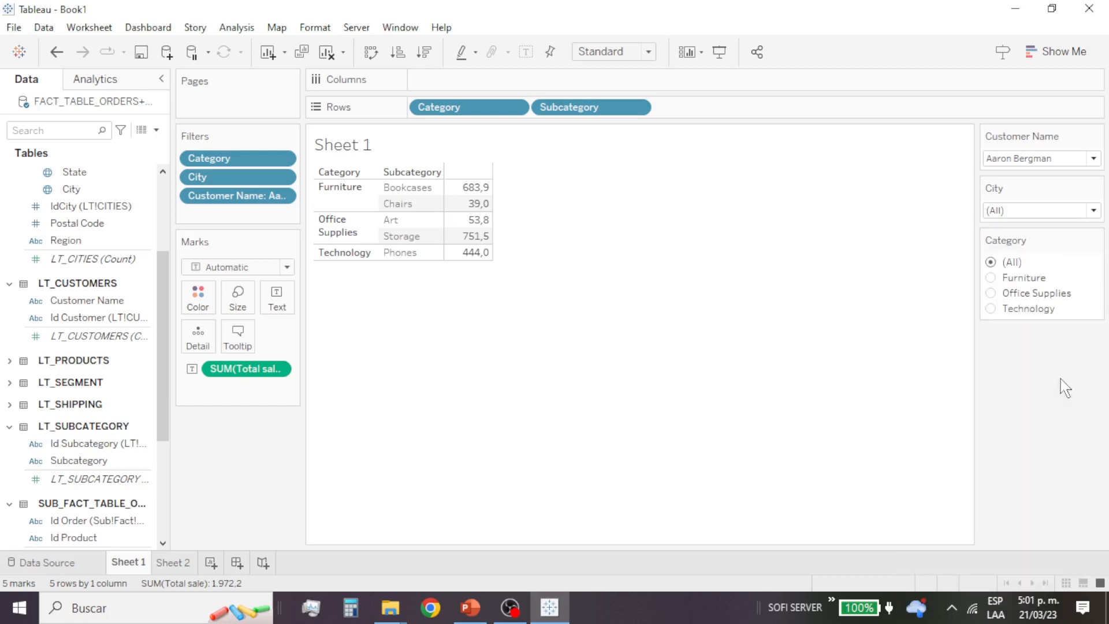
left_click(990, 294)
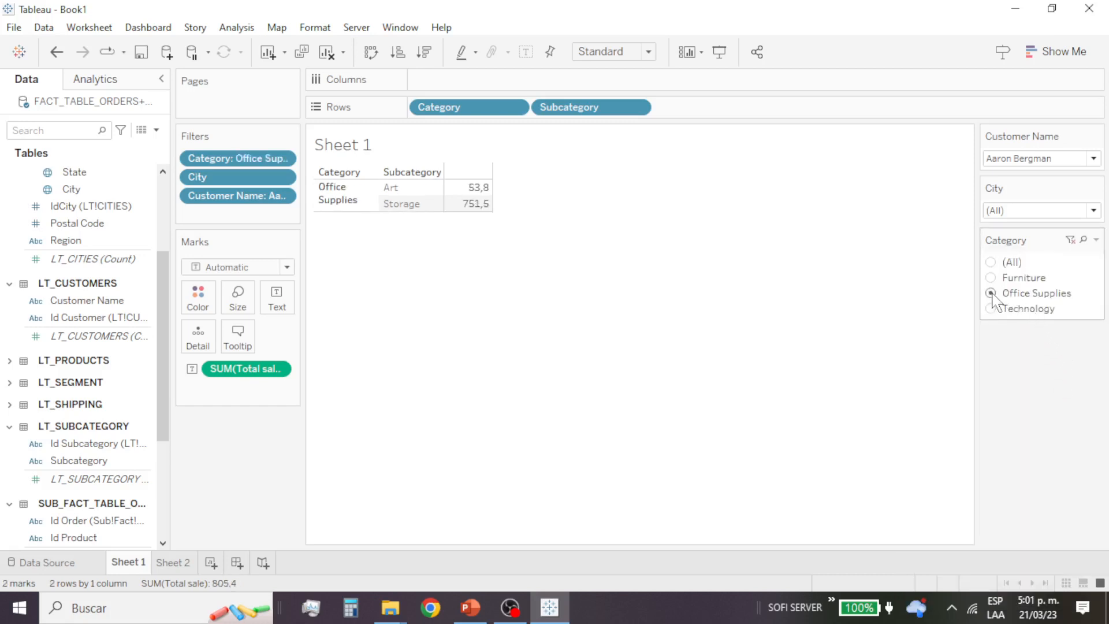
left_click(1046, 209)
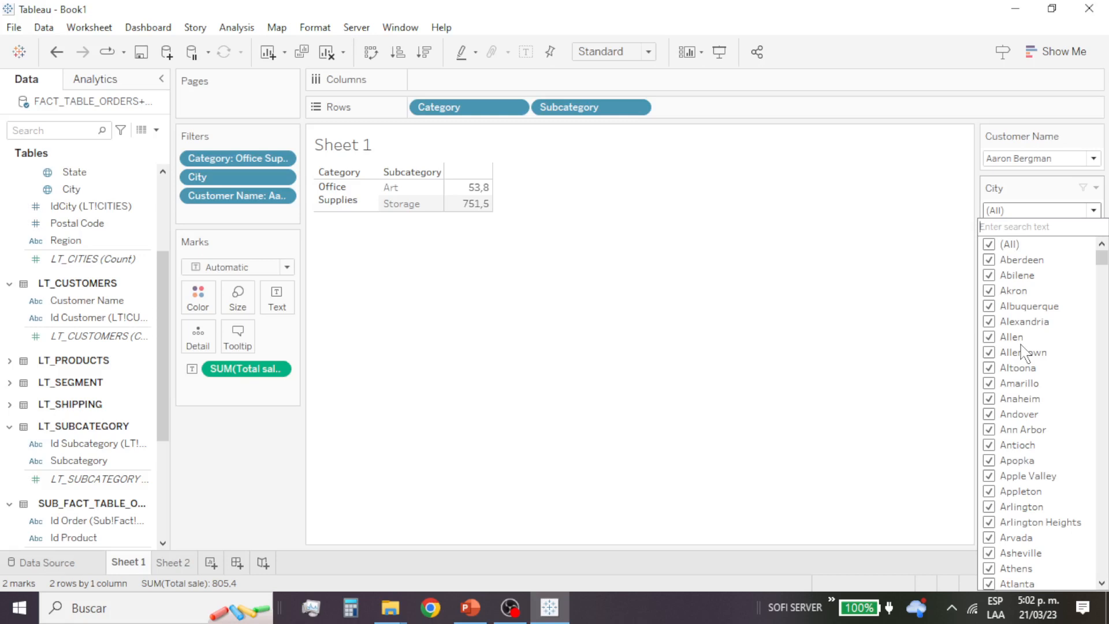
left_click(906, 217)
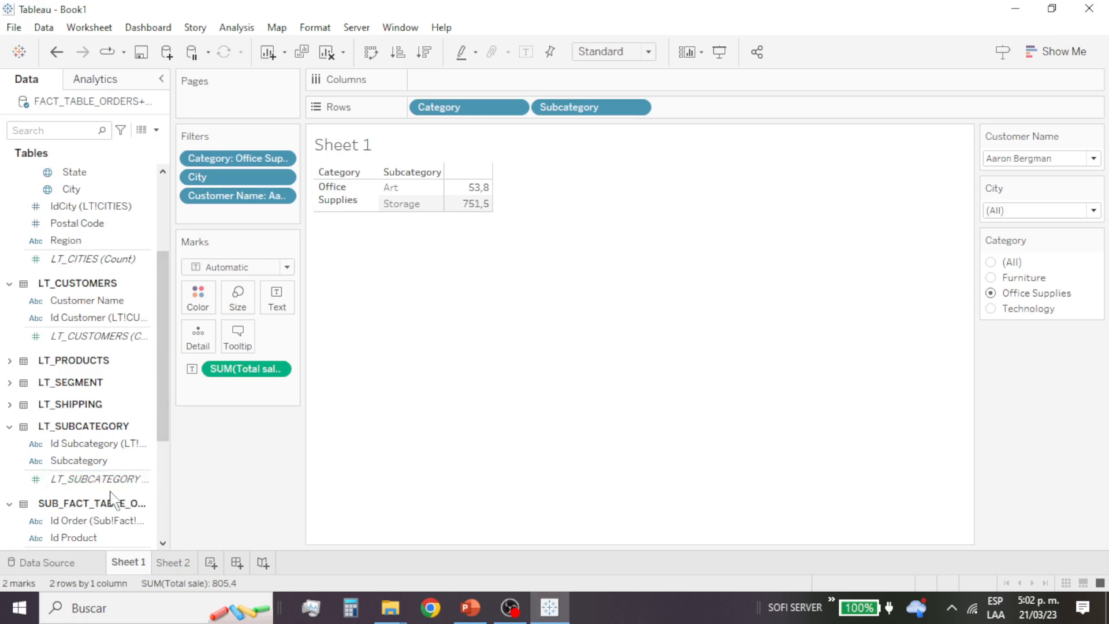
Step: Add Total sale from the order details table as a measure on Rows, after Subcategory
scroll(113, 520, "down", 5)
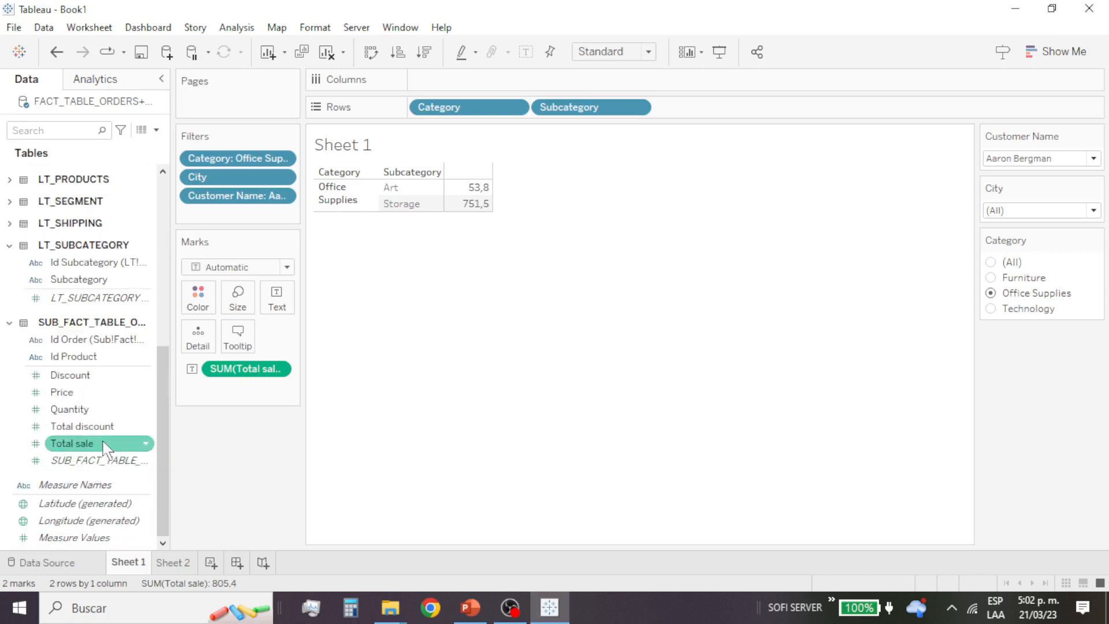
left_click_drag(98, 443, 425, 186)
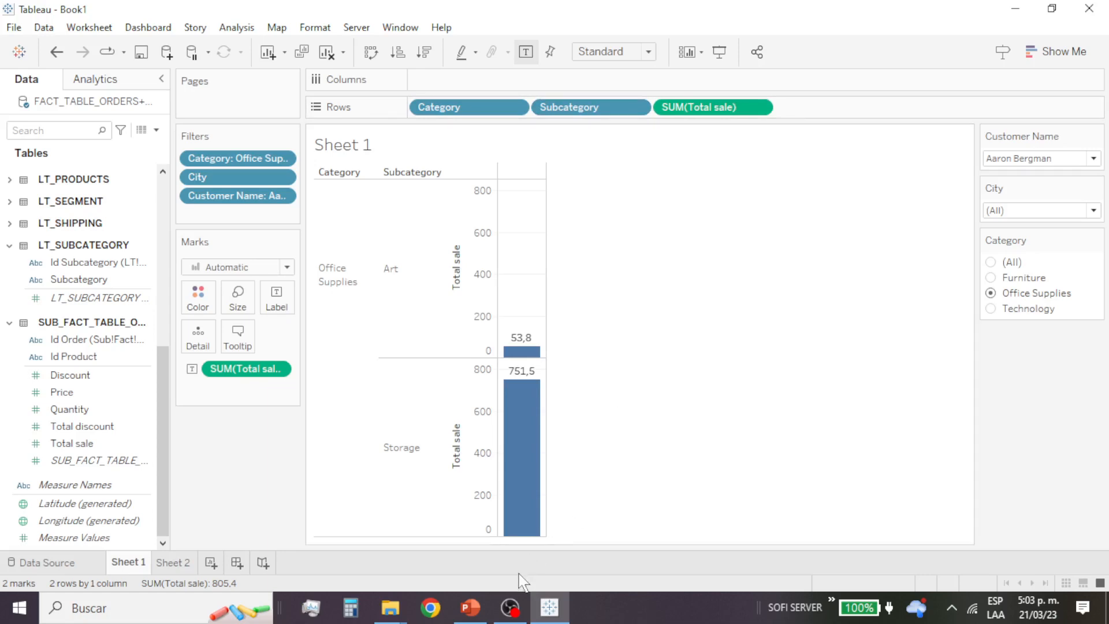
Step: Switch to PowerPoint to review slide 9 on blue versus green fields, then return to Tableau
left_click(471, 608)
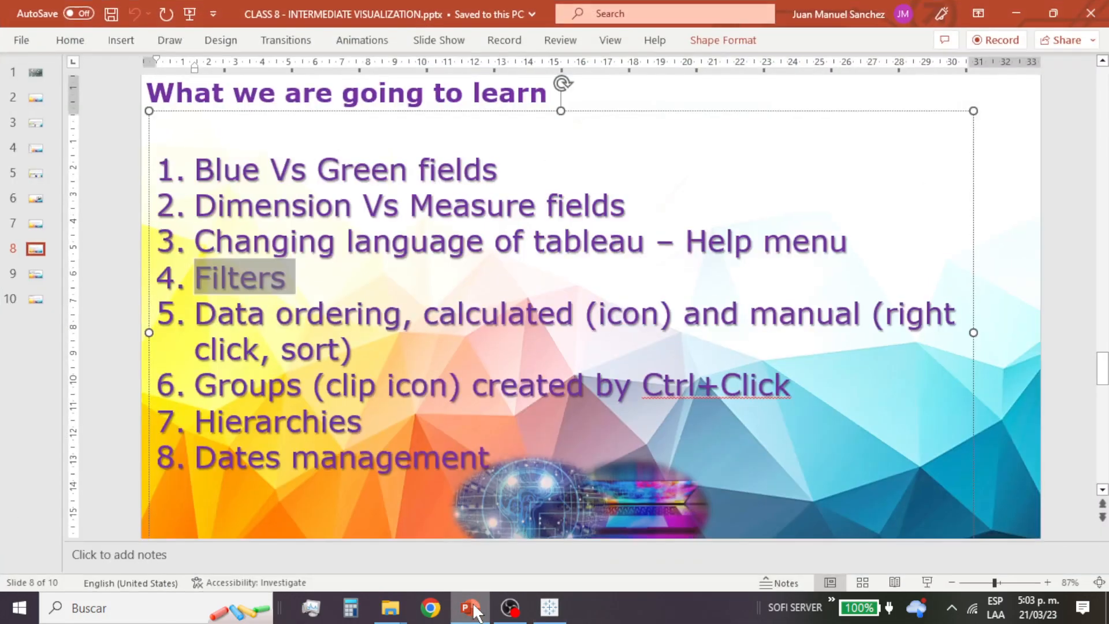
left_click(43, 278)
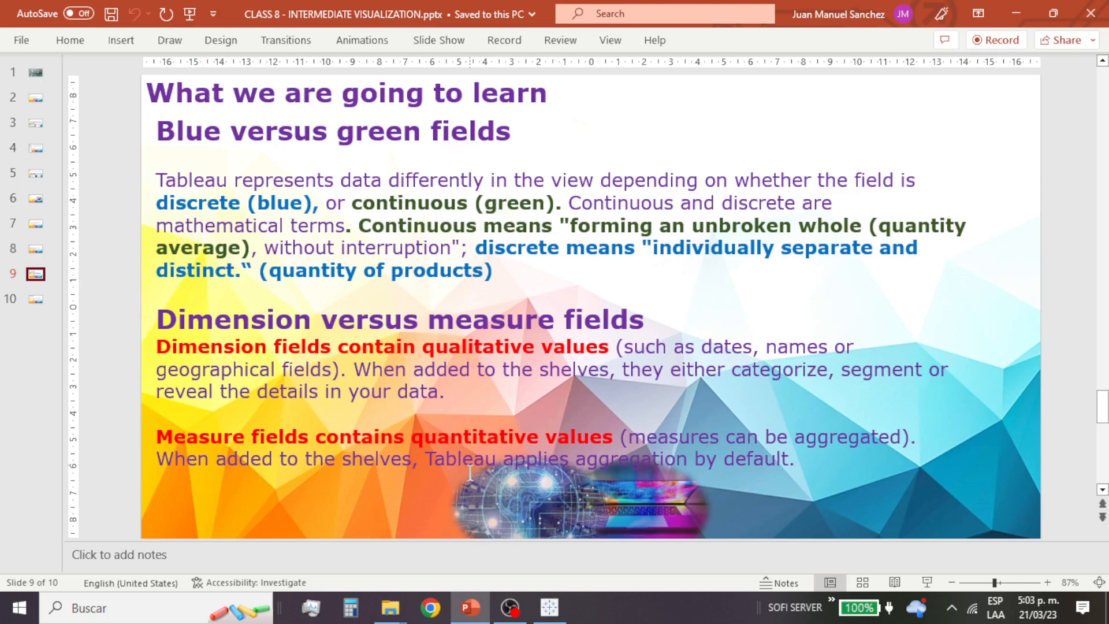
left_click(549, 608)
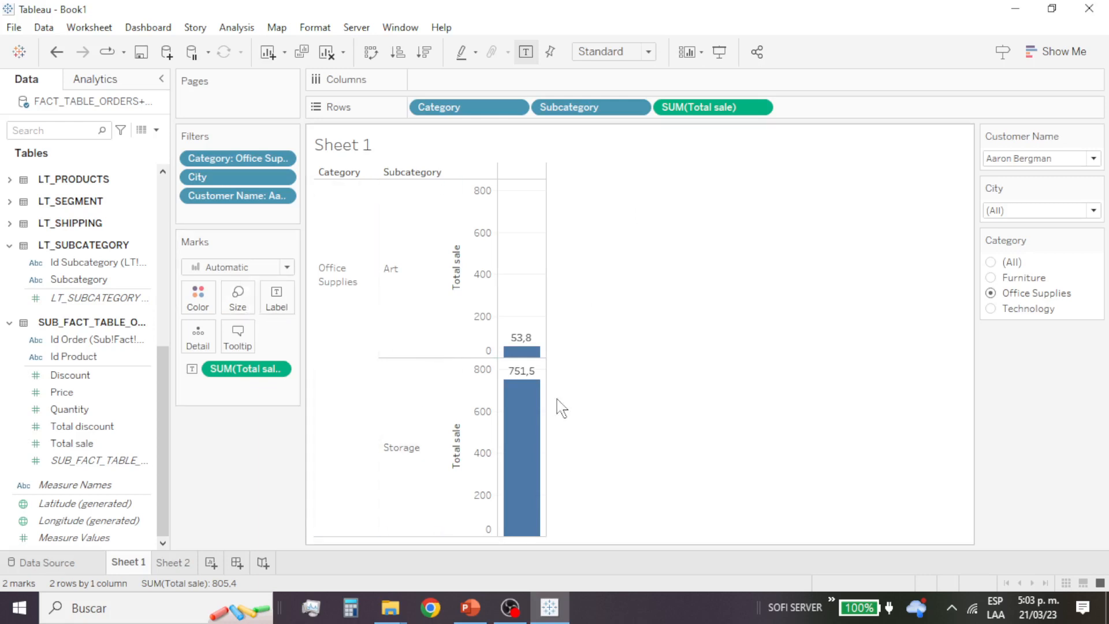
Step: Convert SUM(Total sale) on Rows to discrete and then back to continuous
mouse_move(528, 387)
left_click(759, 107)
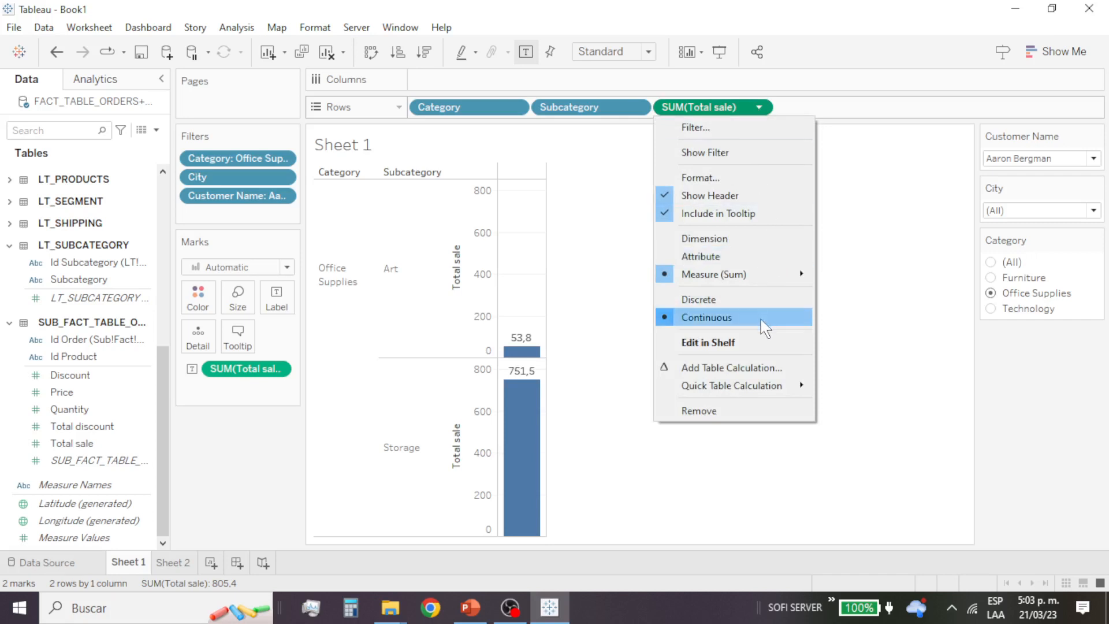
left_click(697, 300)
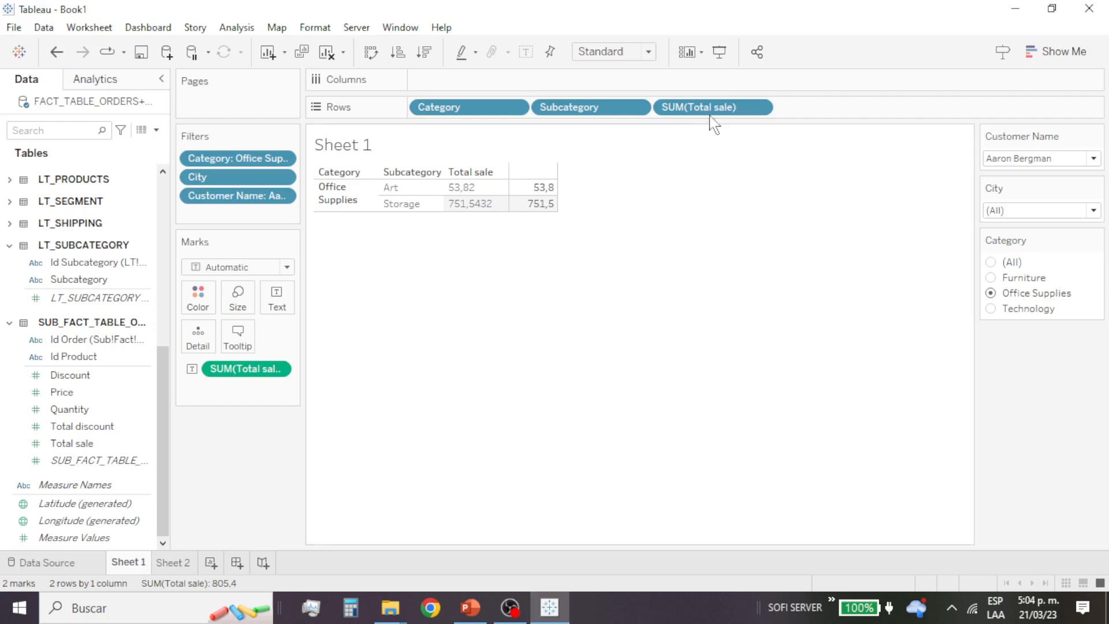
left_click(760, 110)
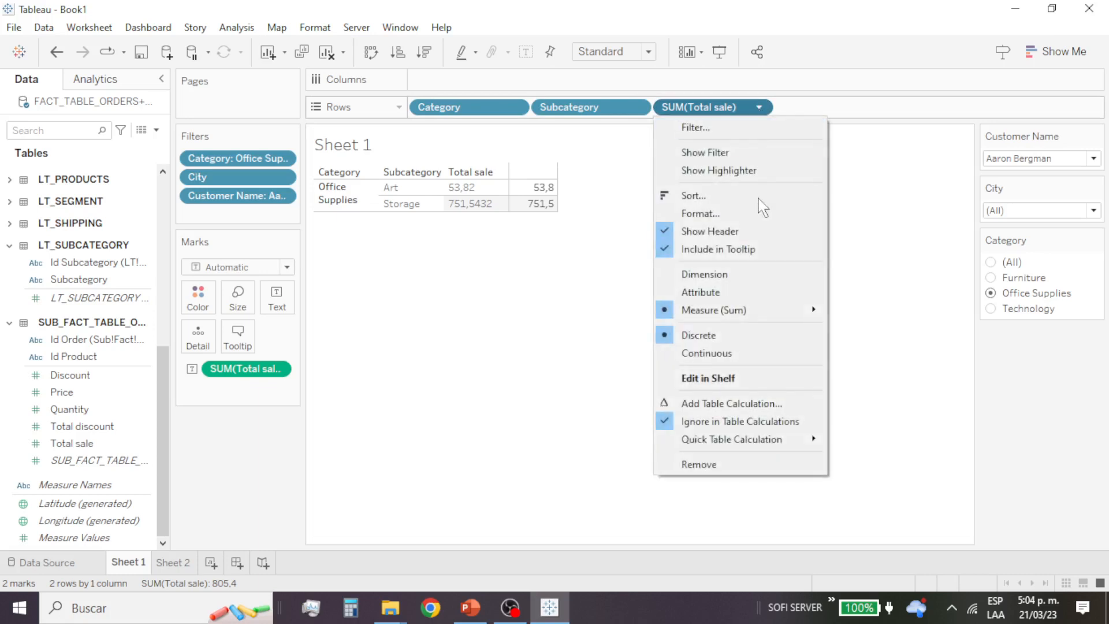
left_click(738, 353)
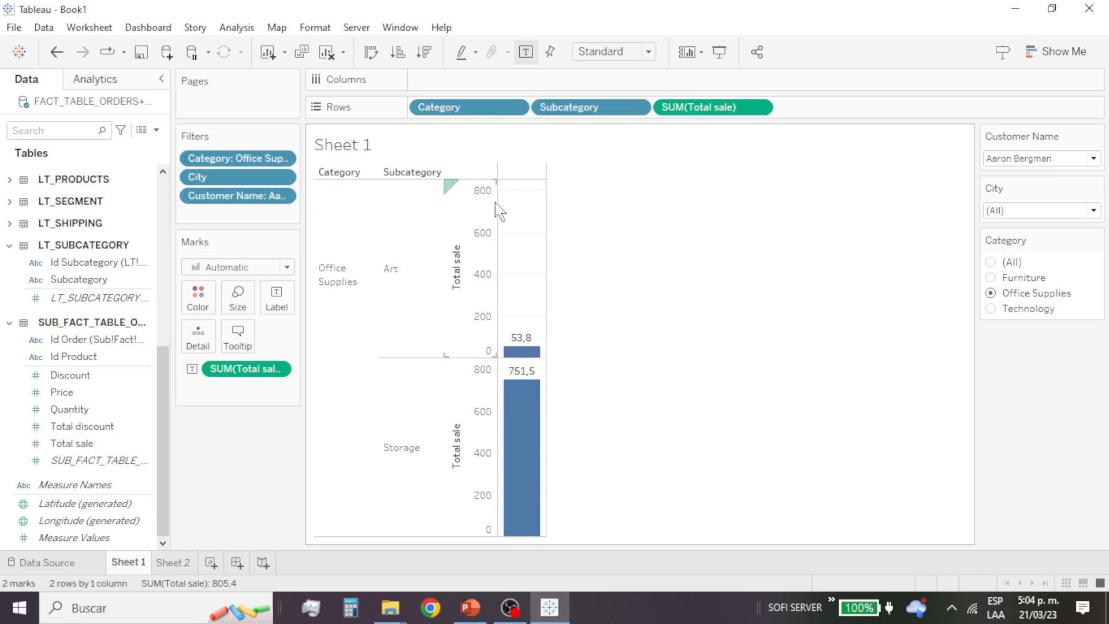
mouse_move(523, 342)
Step: Set SUM(Total sale) on Rows to discrete
left_click(762, 108)
left_click(731, 299)
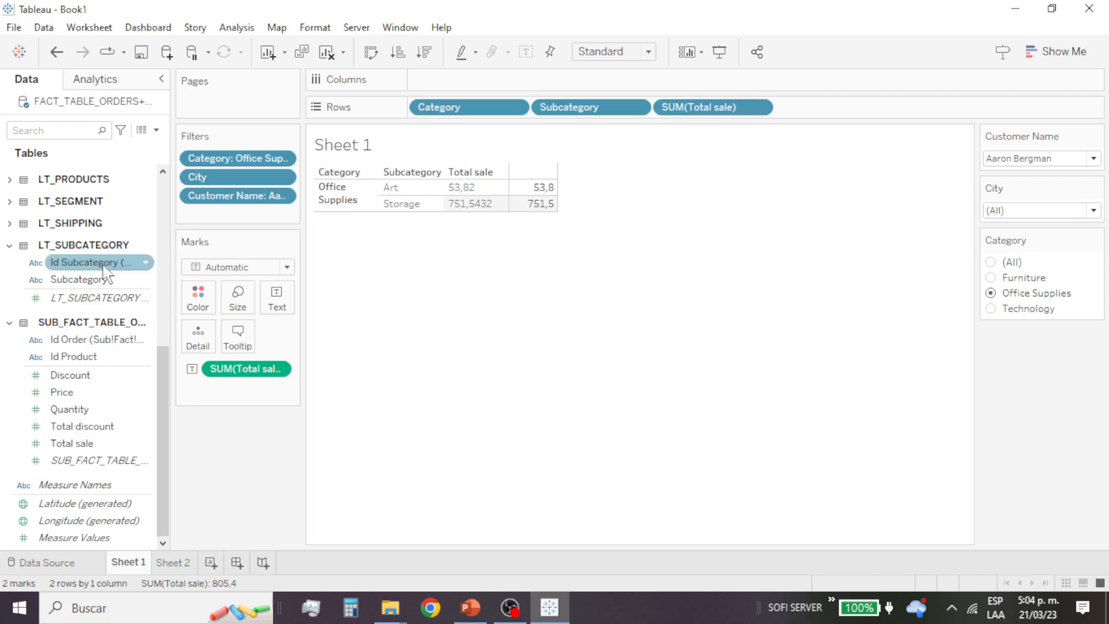
Step: Look through the data tables' fields, expanding FACT_TABLE_ORDERS and LT_SHIPPING
left_click(98, 375)
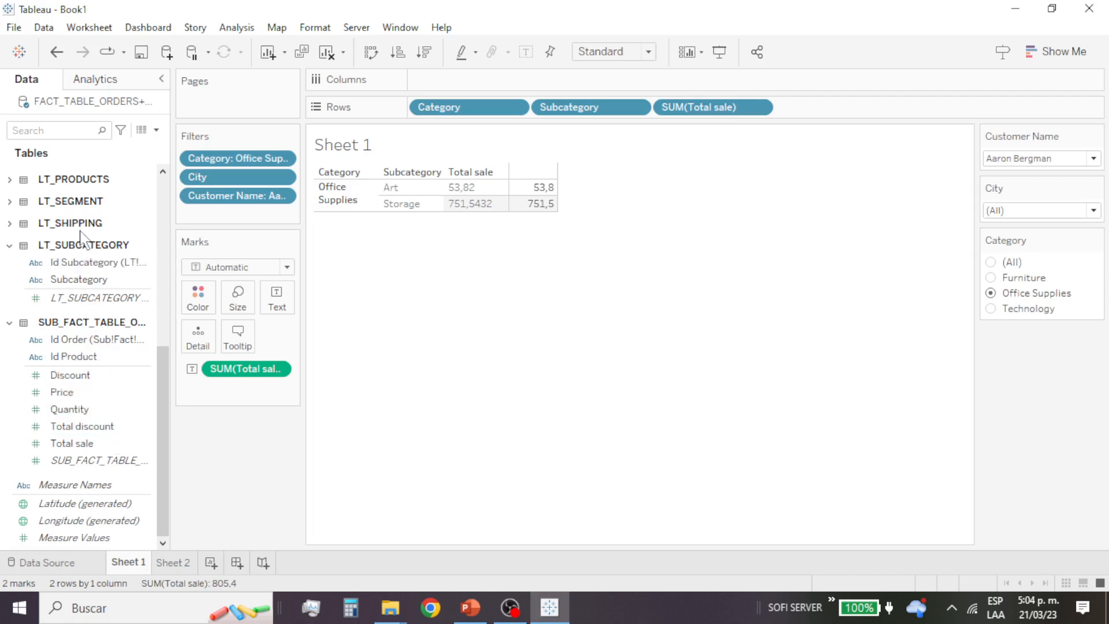
scroll(81, 240, "up", 5)
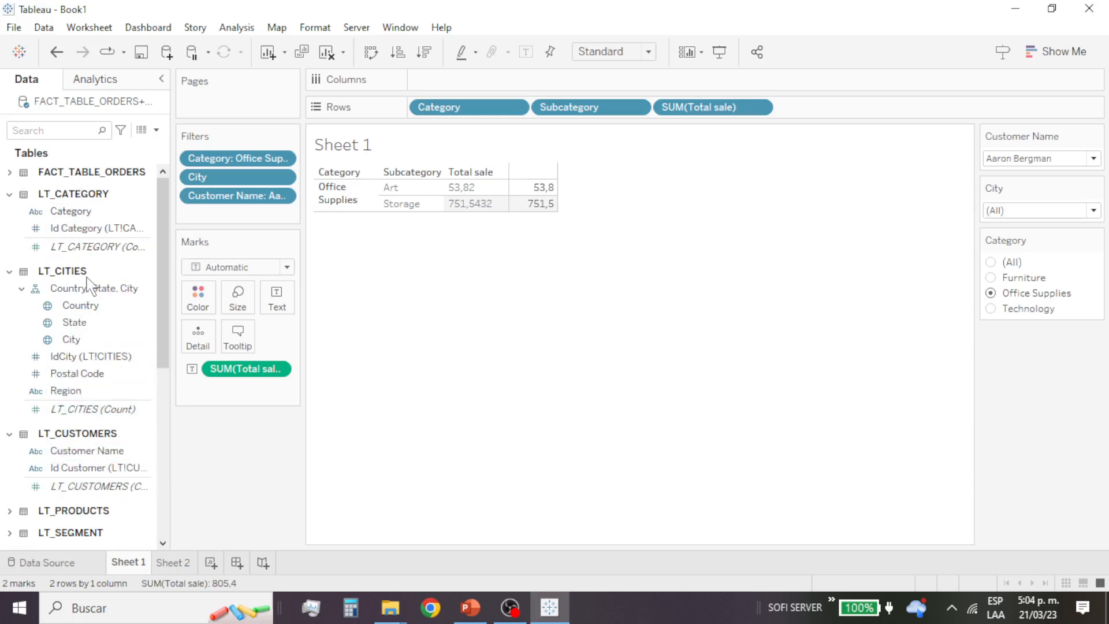
left_click(9, 172)
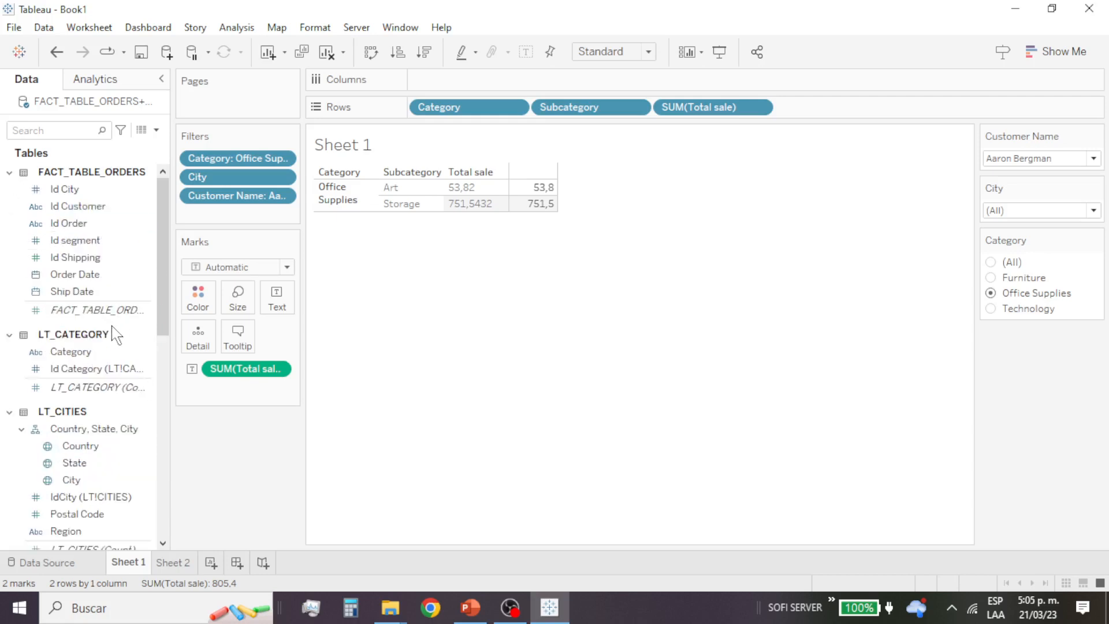
mouse_move(100, 315)
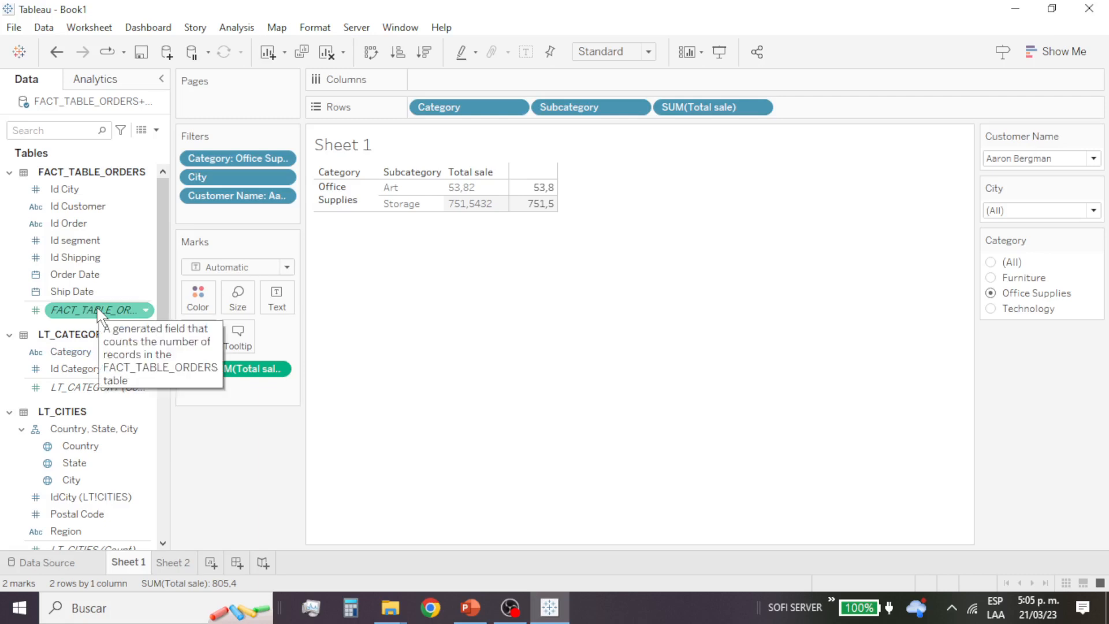
scroll(99, 315, "down", 10)
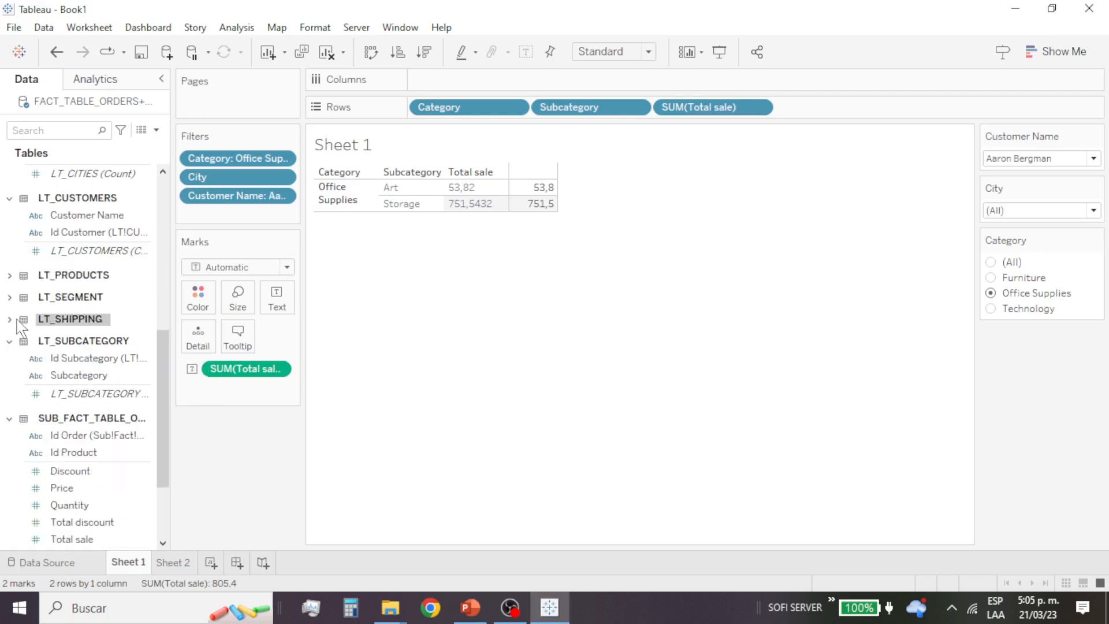
left_click(9, 320)
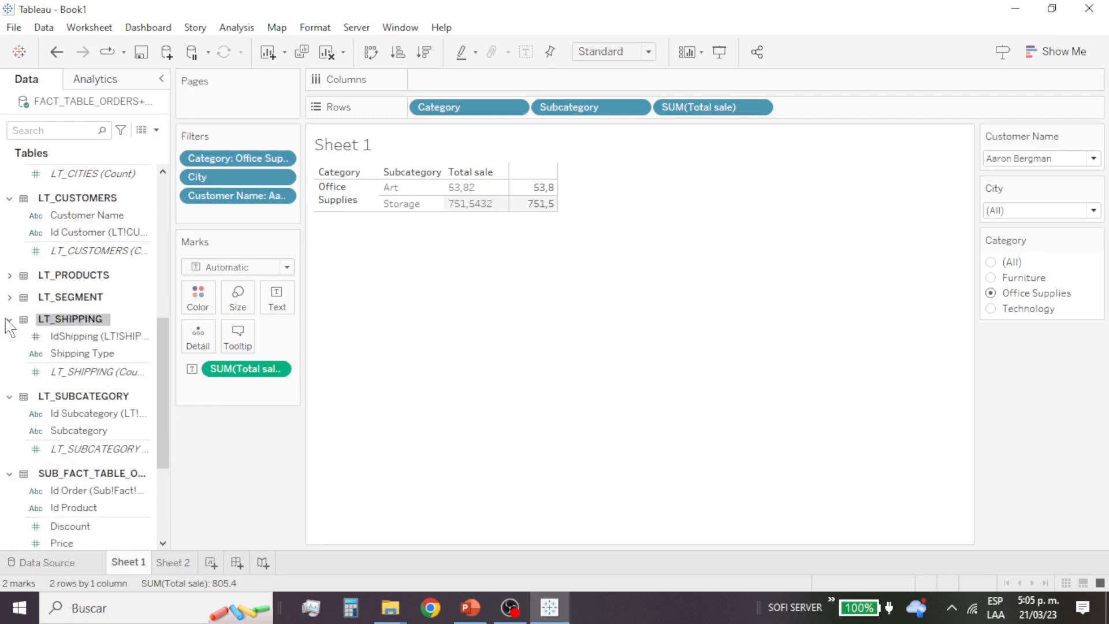
Step: Add Shipping Type as a worksheet filter with all values selected and show its filter control
left_click_drag(69, 357, 212, 219)
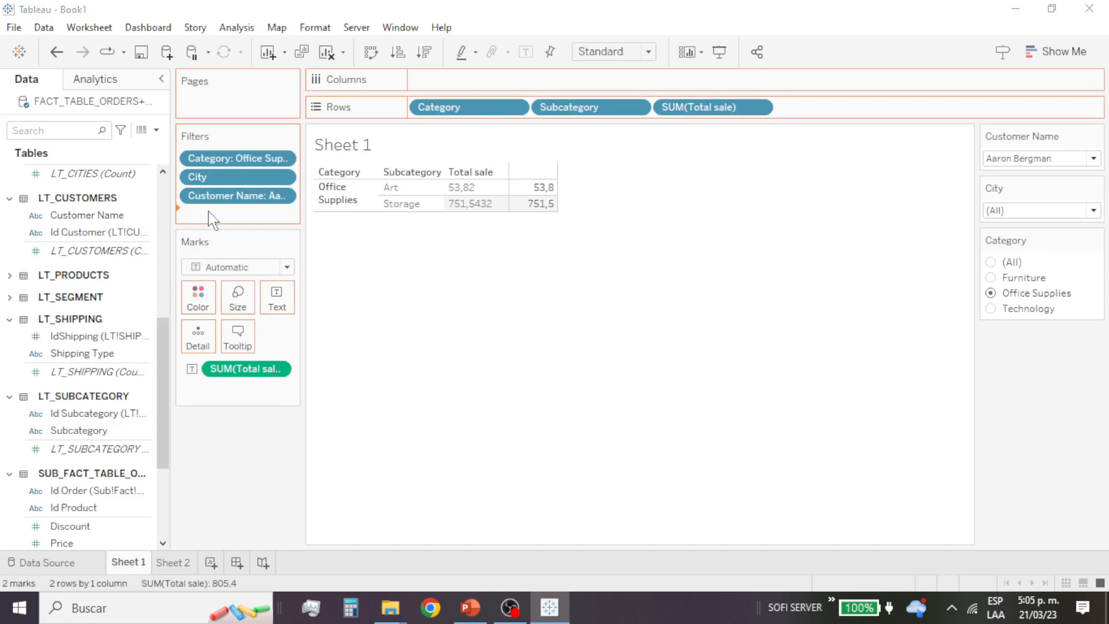
left_click_drag(212, 219, 212, 220)
left_click(401, 181)
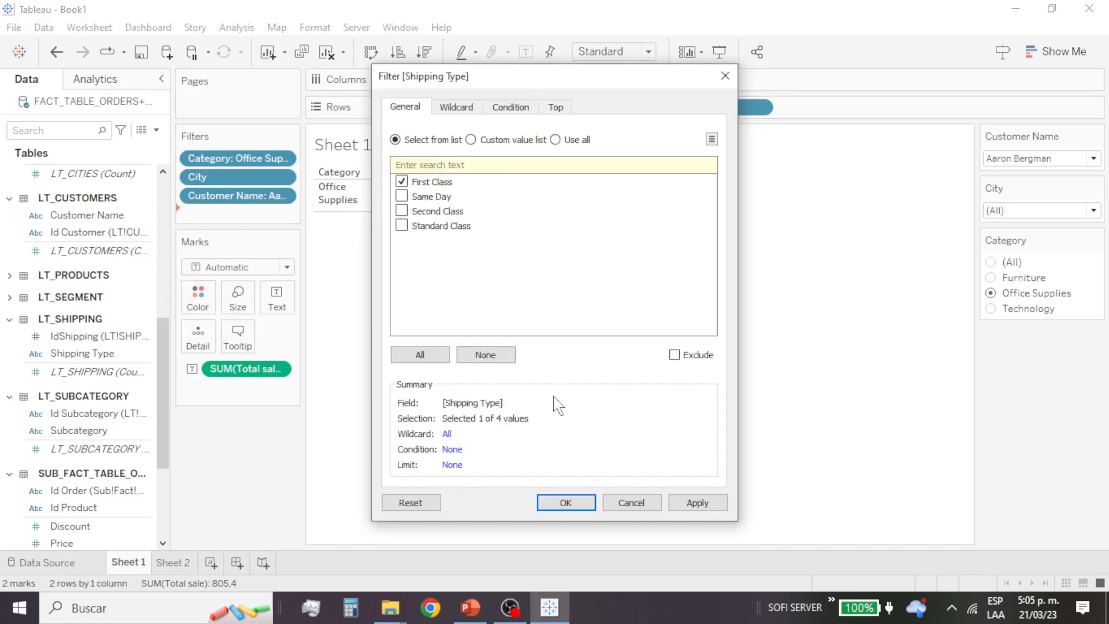
left_click(421, 354)
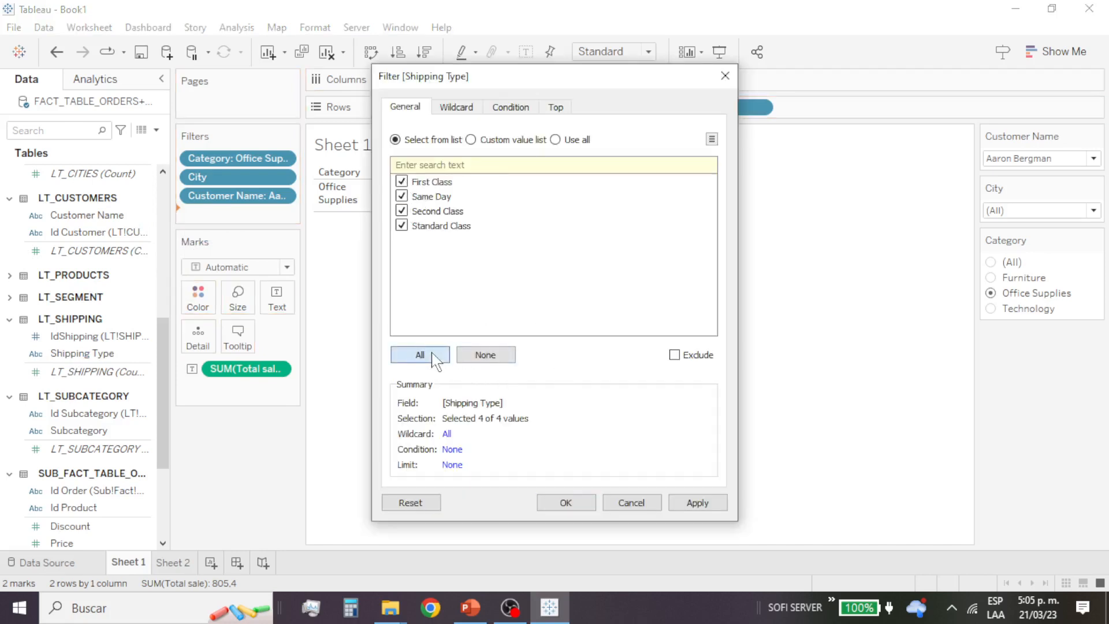
left_click(568, 503)
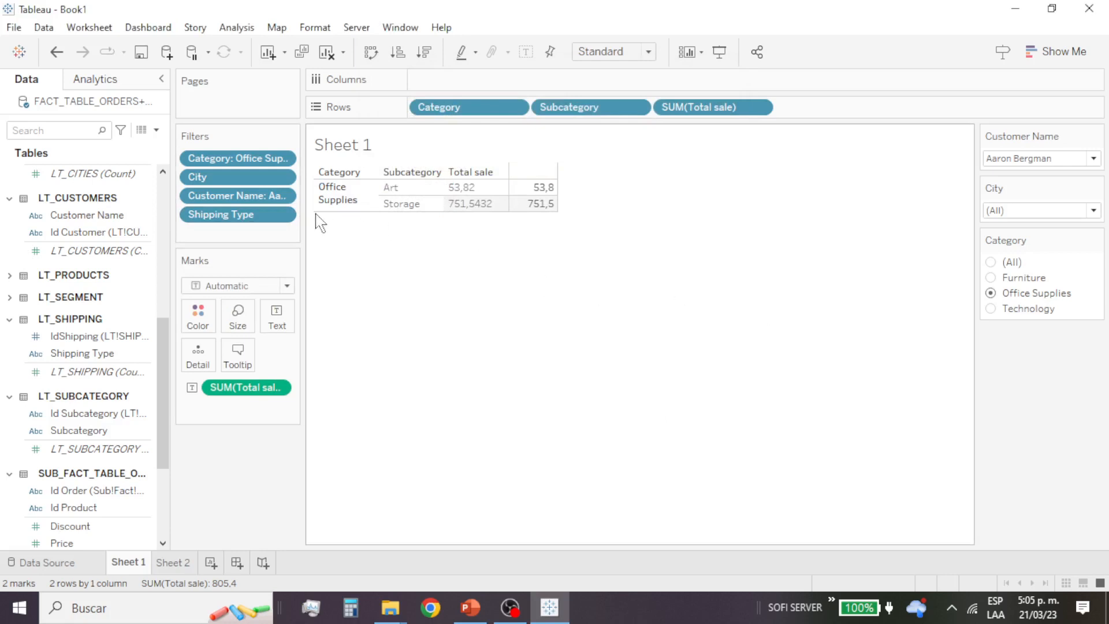
left_click(282, 216)
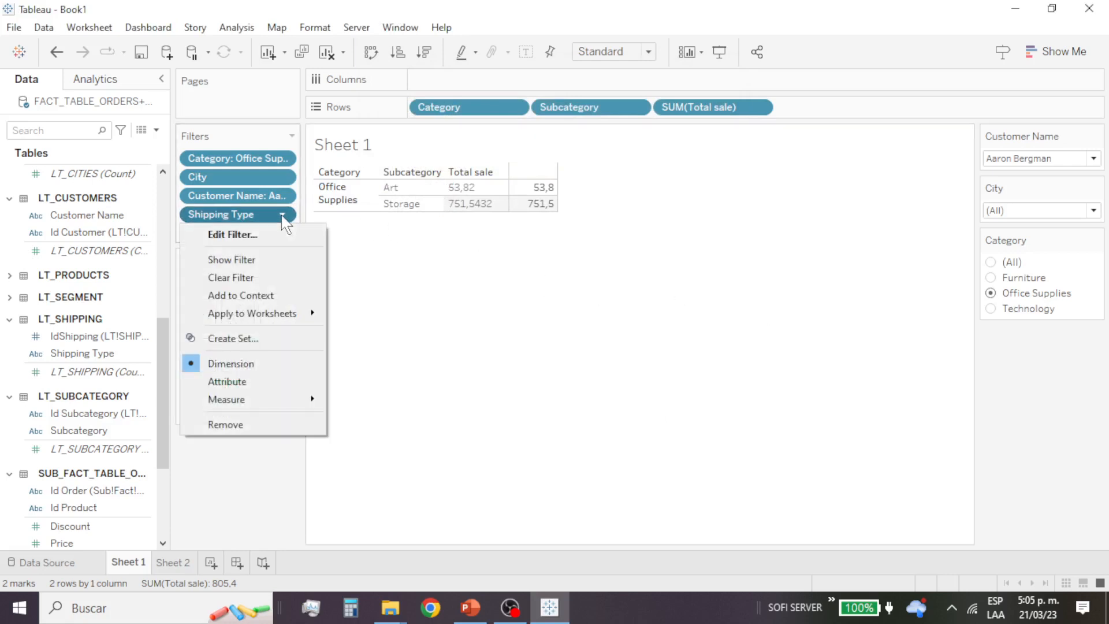
left_click(272, 261)
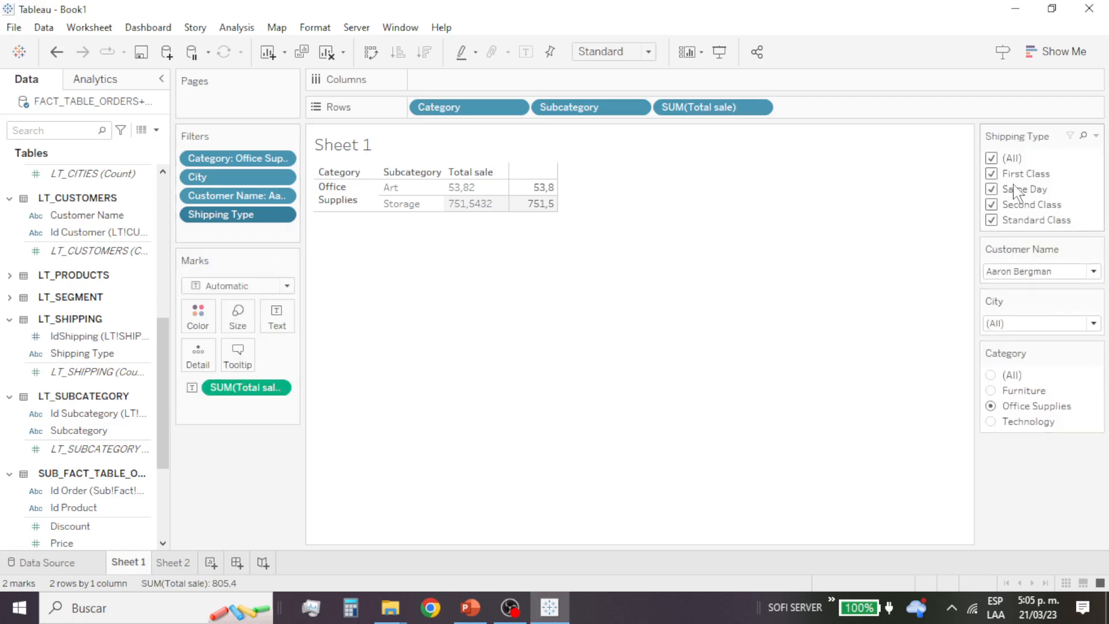
Step: Reset the Customer Name and Category filters to include all values
left_click(1060, 275)
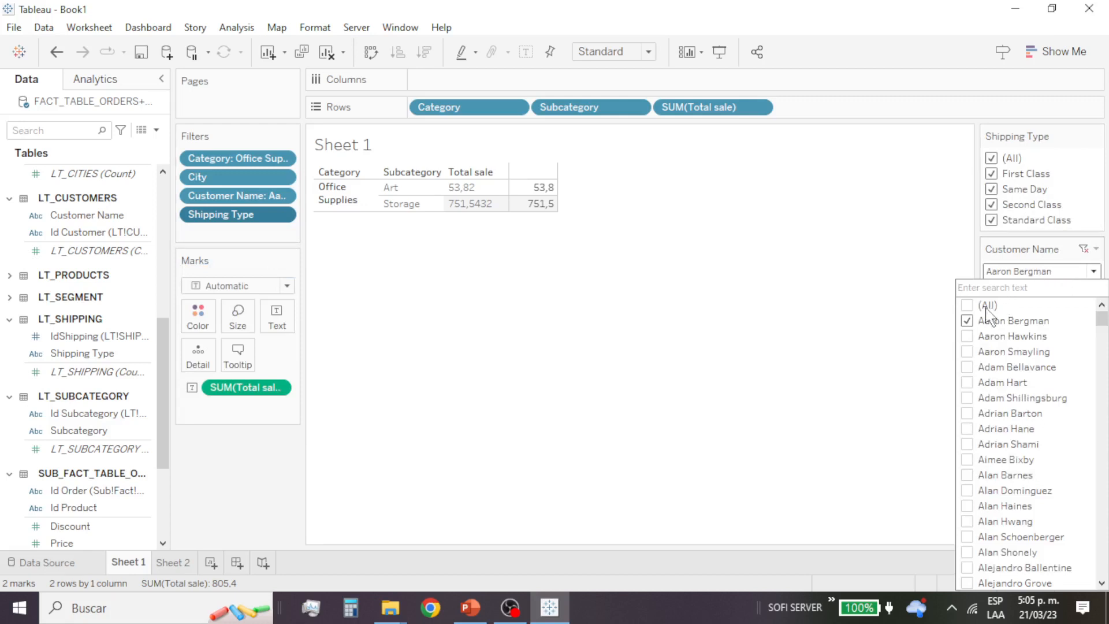
left_click(968, 305)
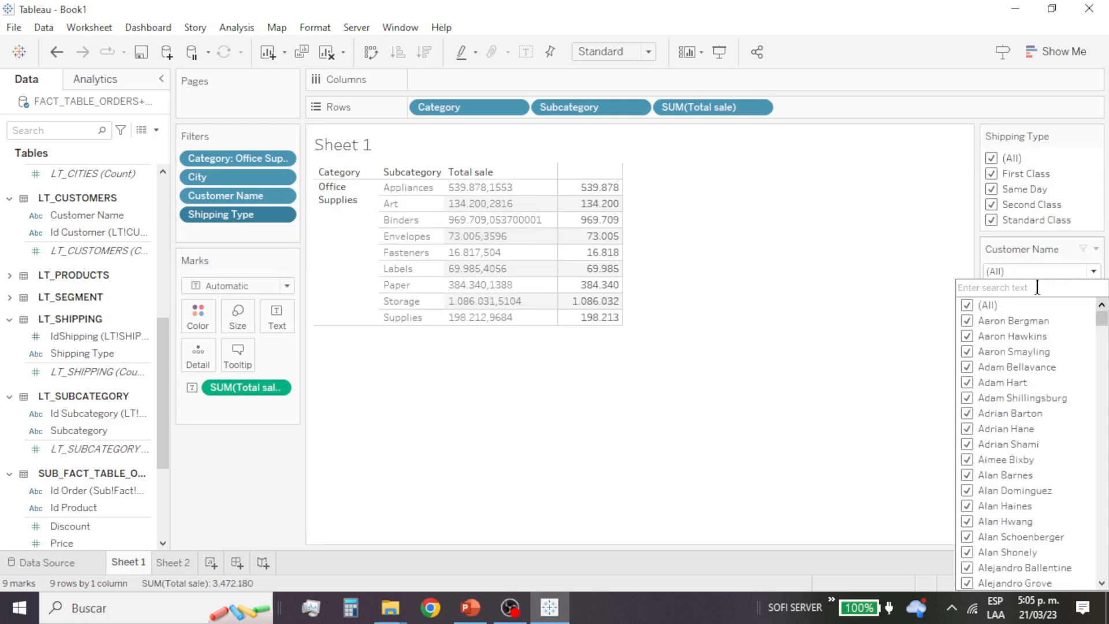
left_click(963, 261)
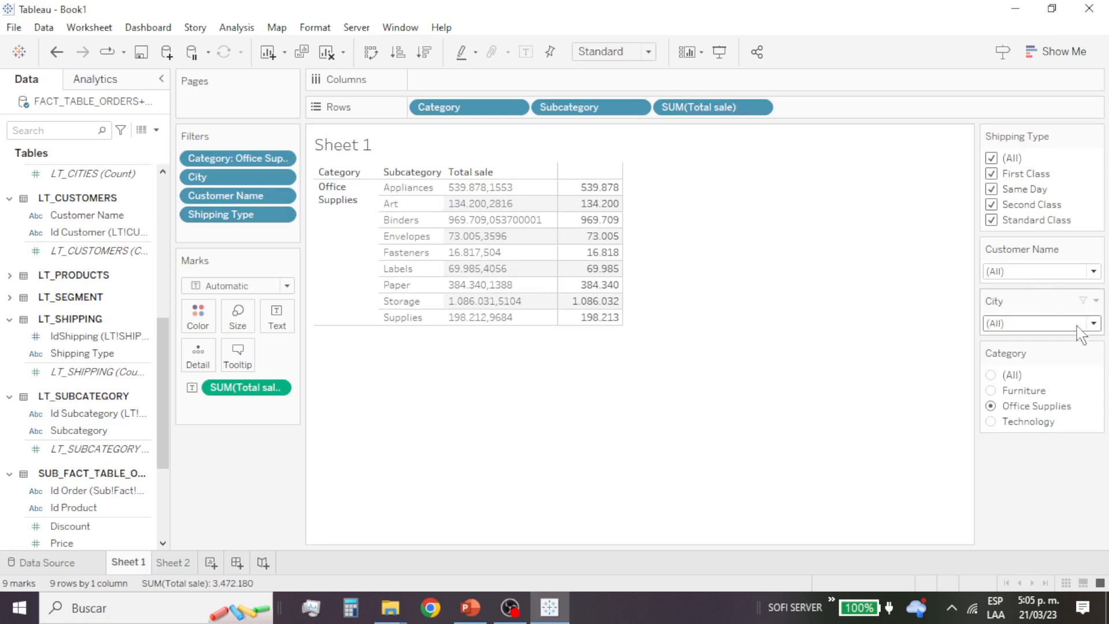
left_click(991, 375)
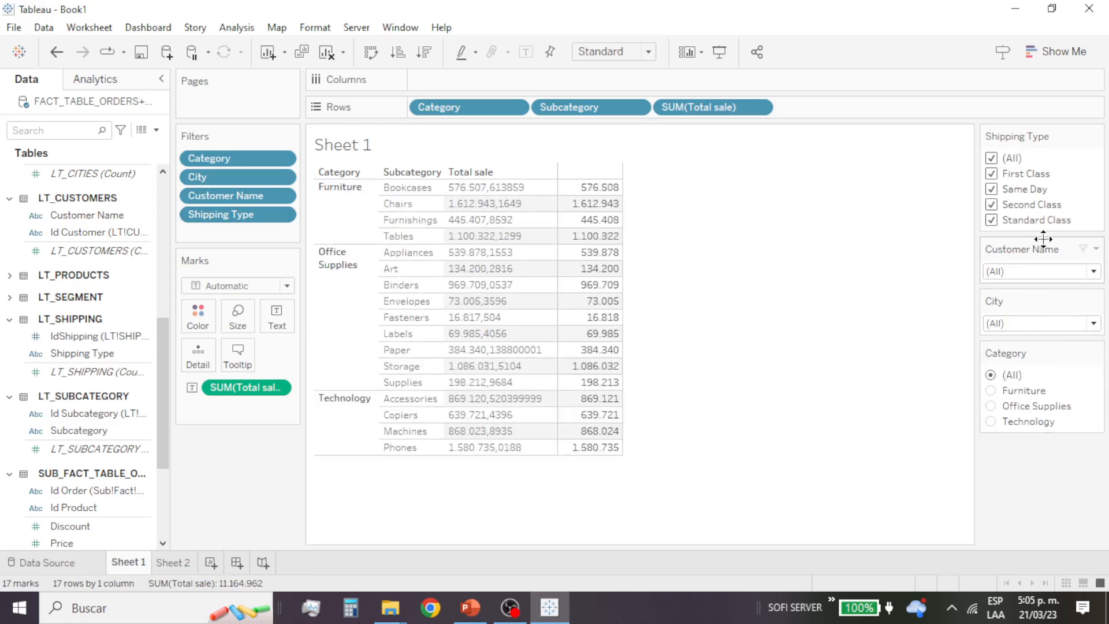
Step: Filter the sheet by Shipping Type to First Class, Same Day and Standard Class one at a time, and restore all values
left_click(992, 159)
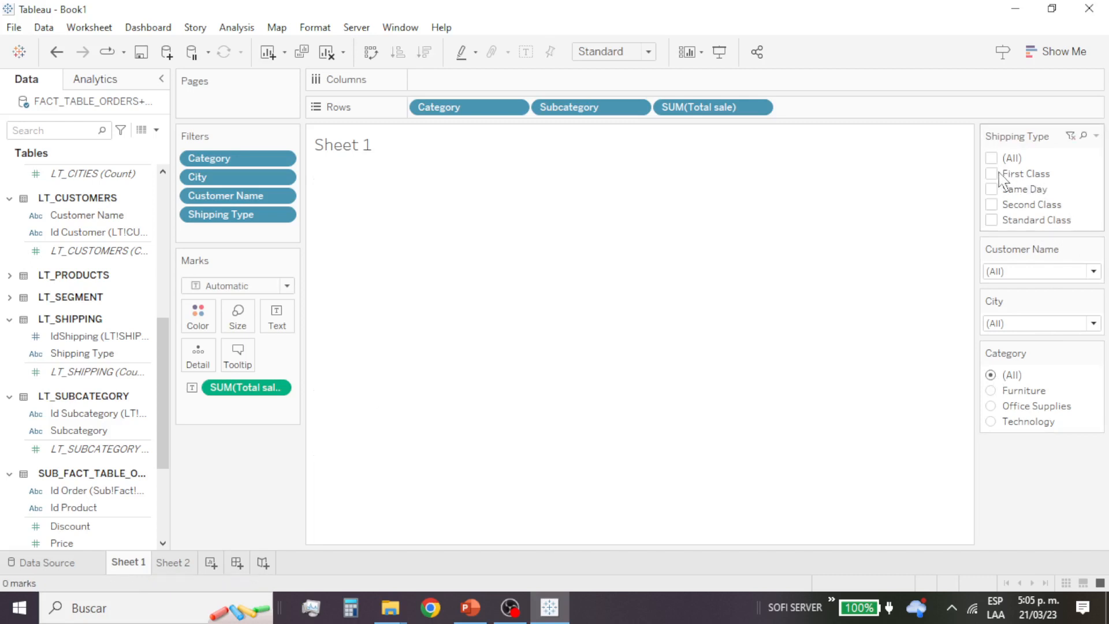
left_click(991, 174)
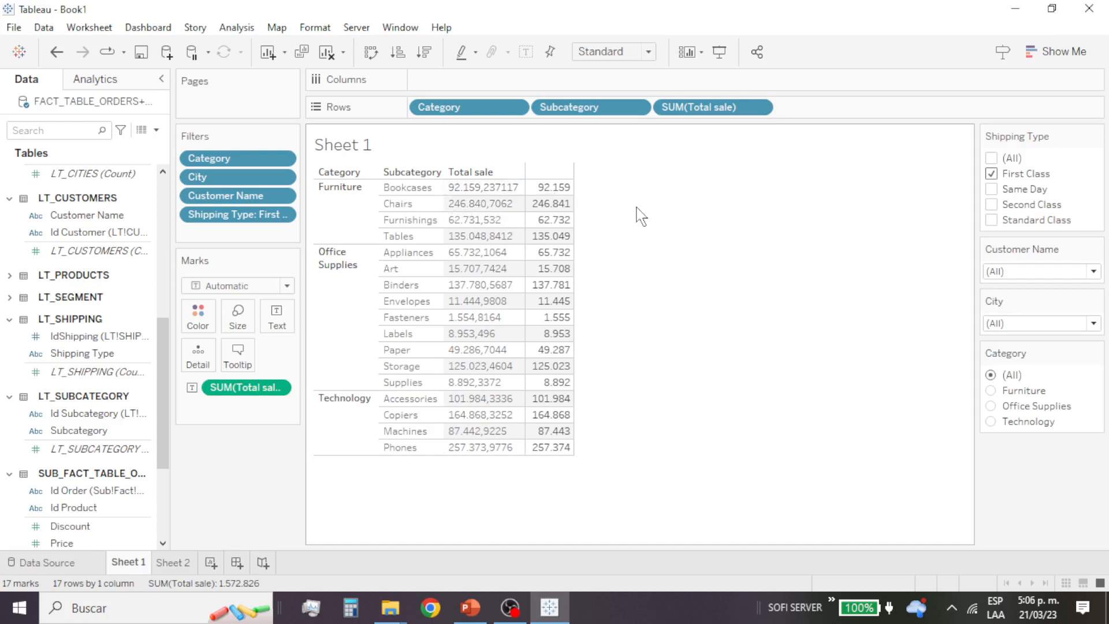
mouse_move(556, 206)
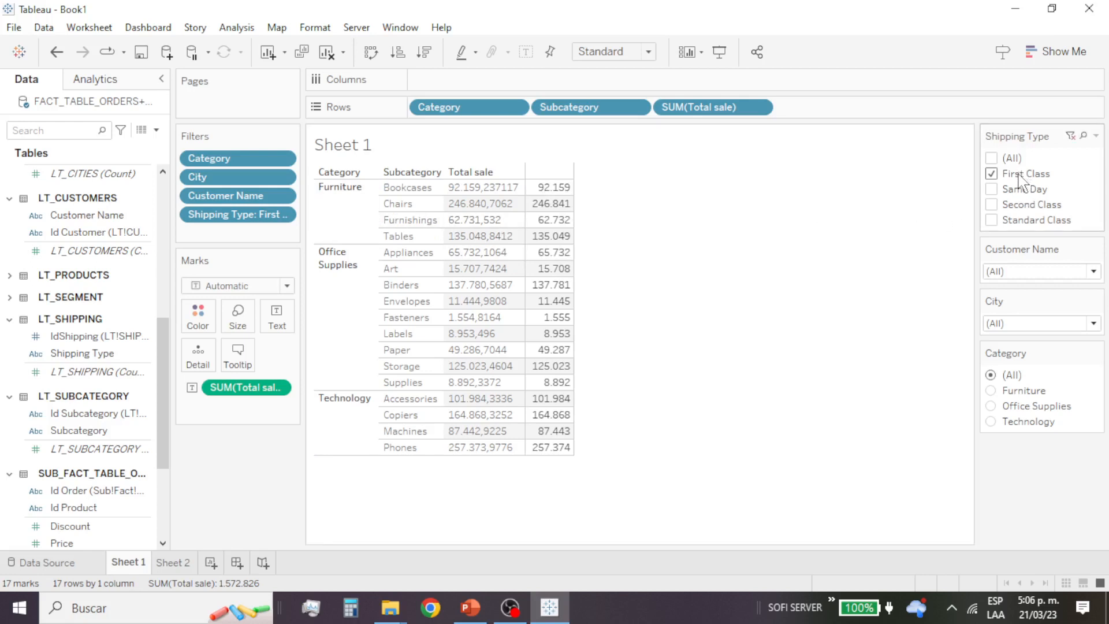
left_click(991, 173)
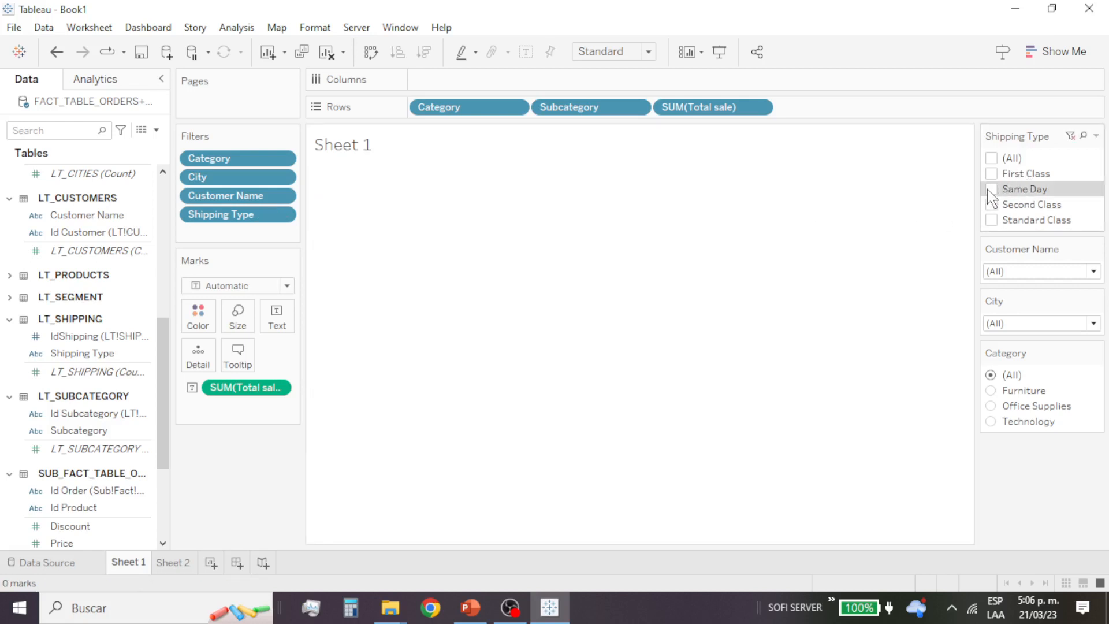
left_click(991, 191)
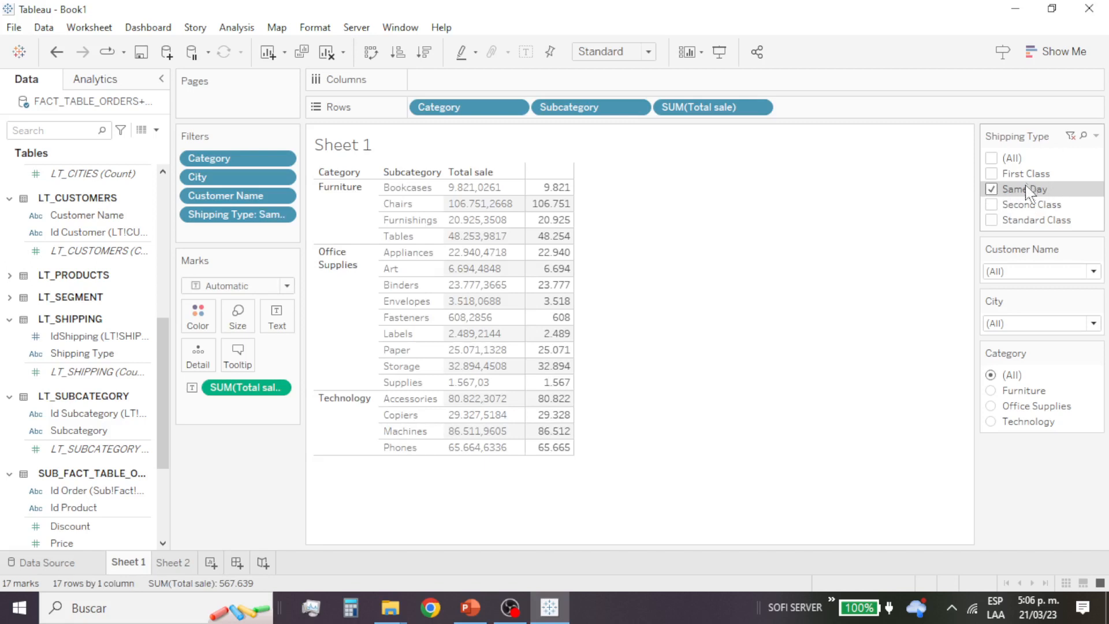
left_click(991, 190)
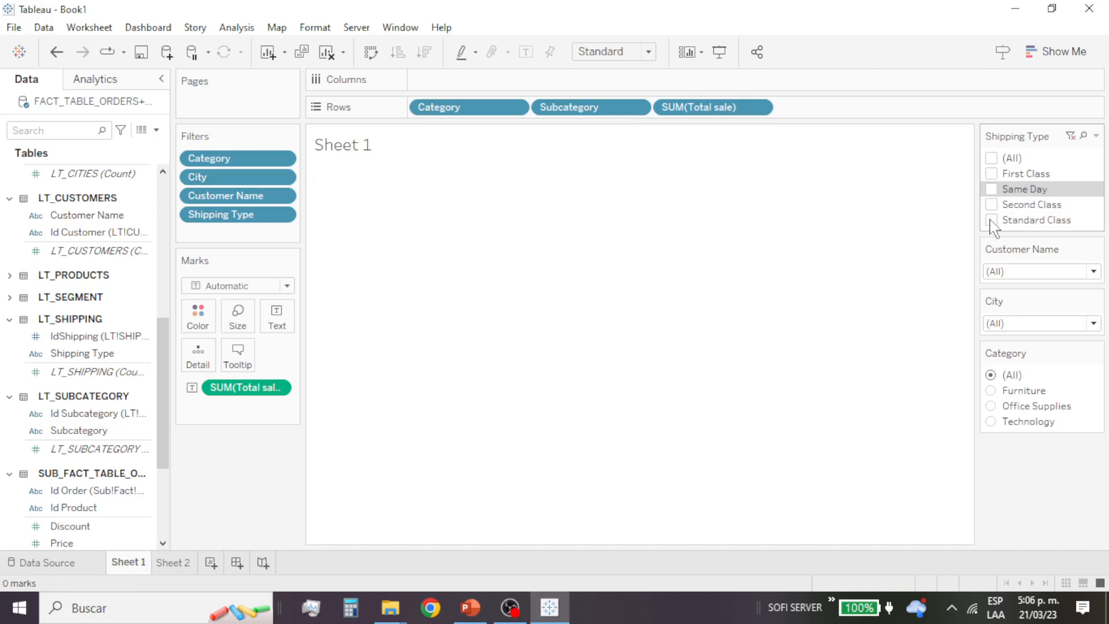
left_click(991, 220)
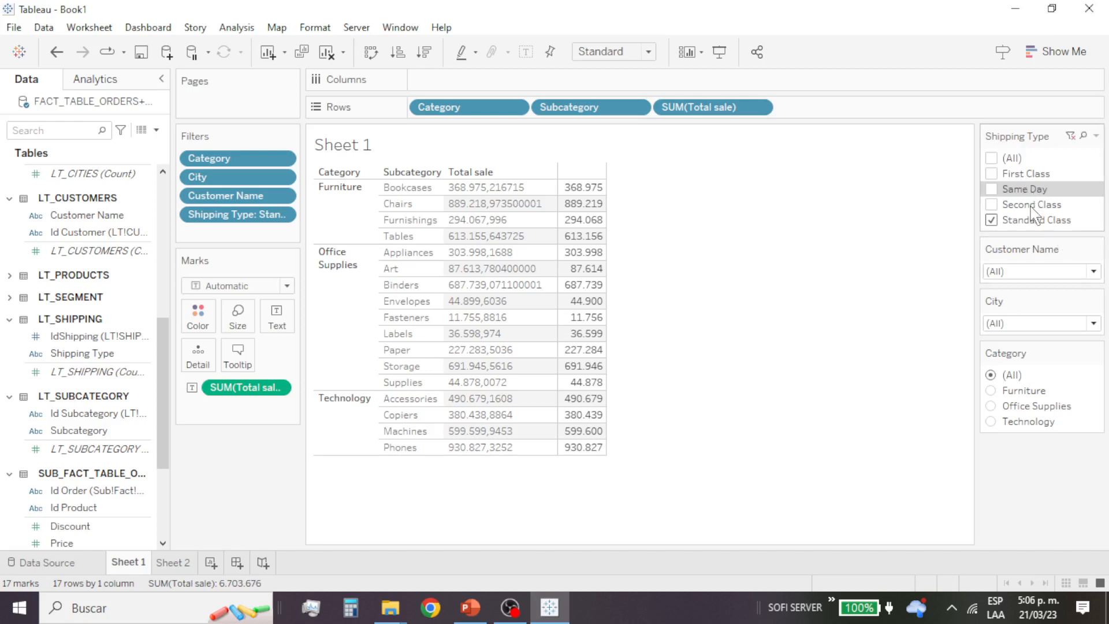
left_click(990, 159)
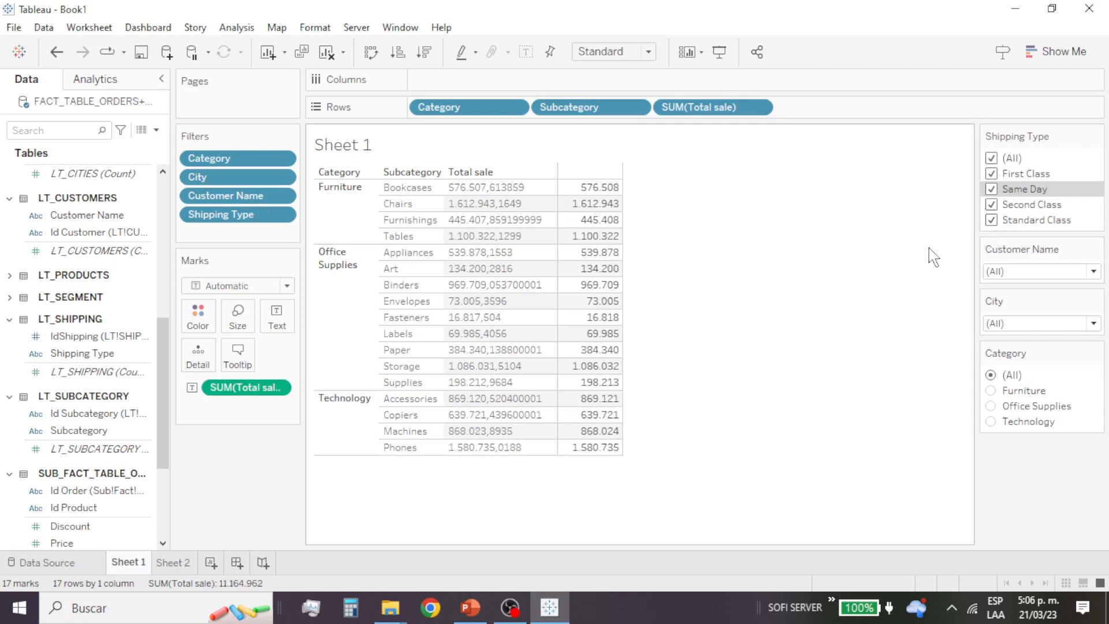
Step: Add Shipping Type to the sales table between the Subcategory and Total sale columns
left_click_drag(87, 353, 448, 316)
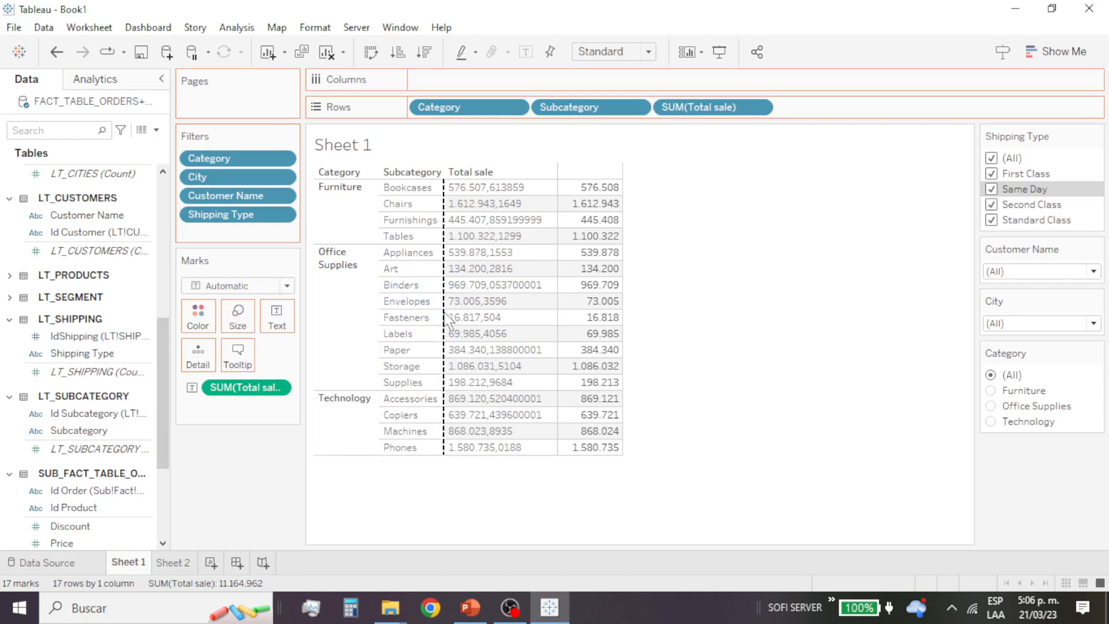
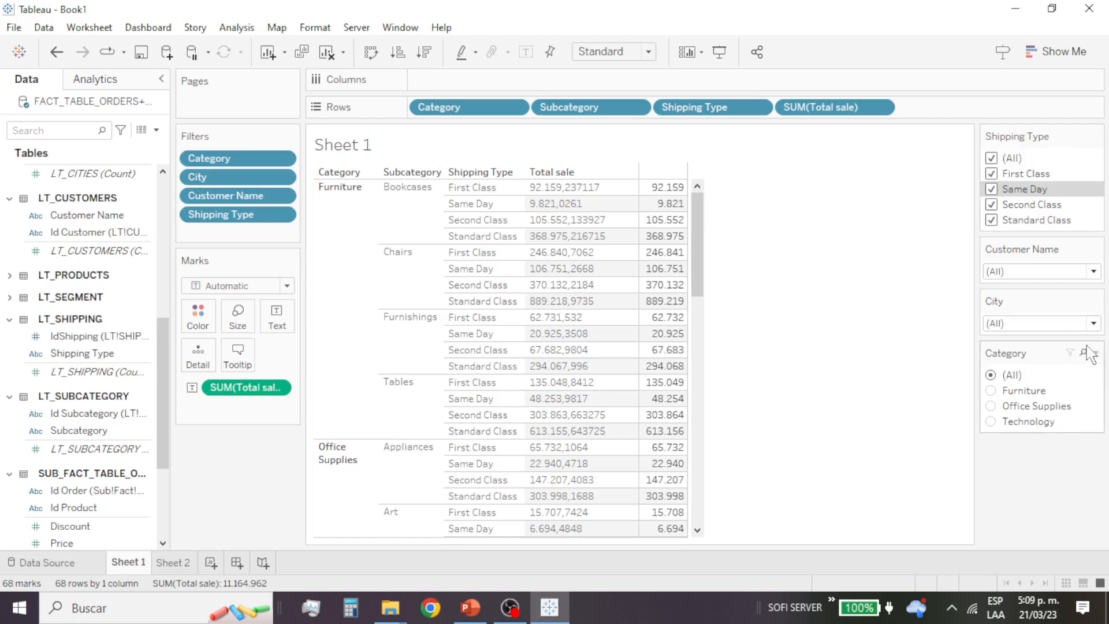
Step: Filter the sheet by Customer Name to a single customer, and restore all customers
left_click(1093, 271)
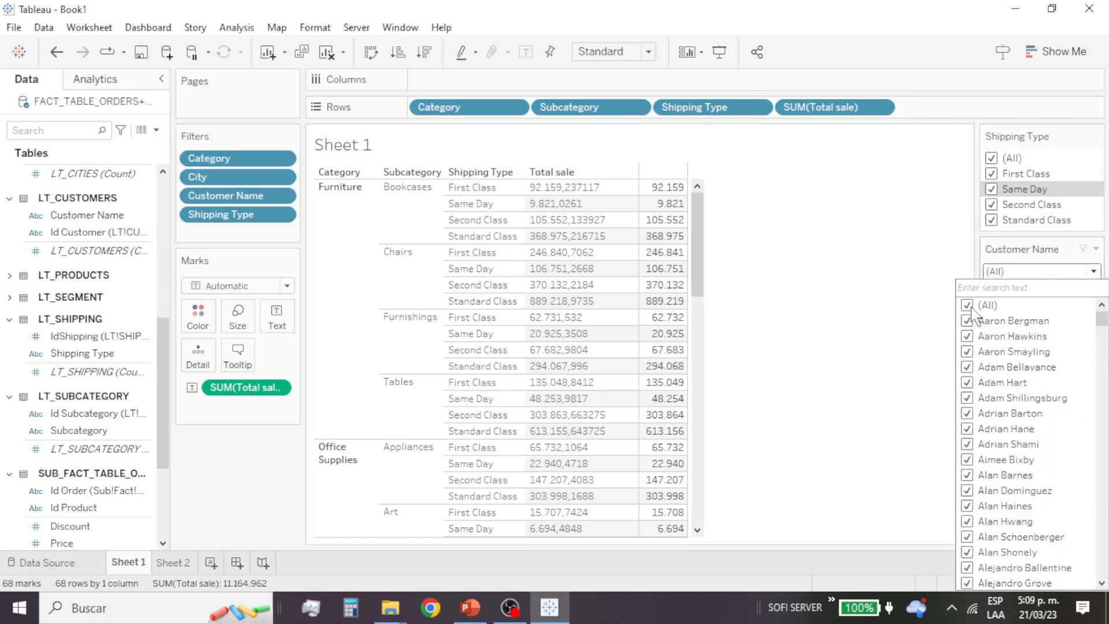
left_click(973, 308)
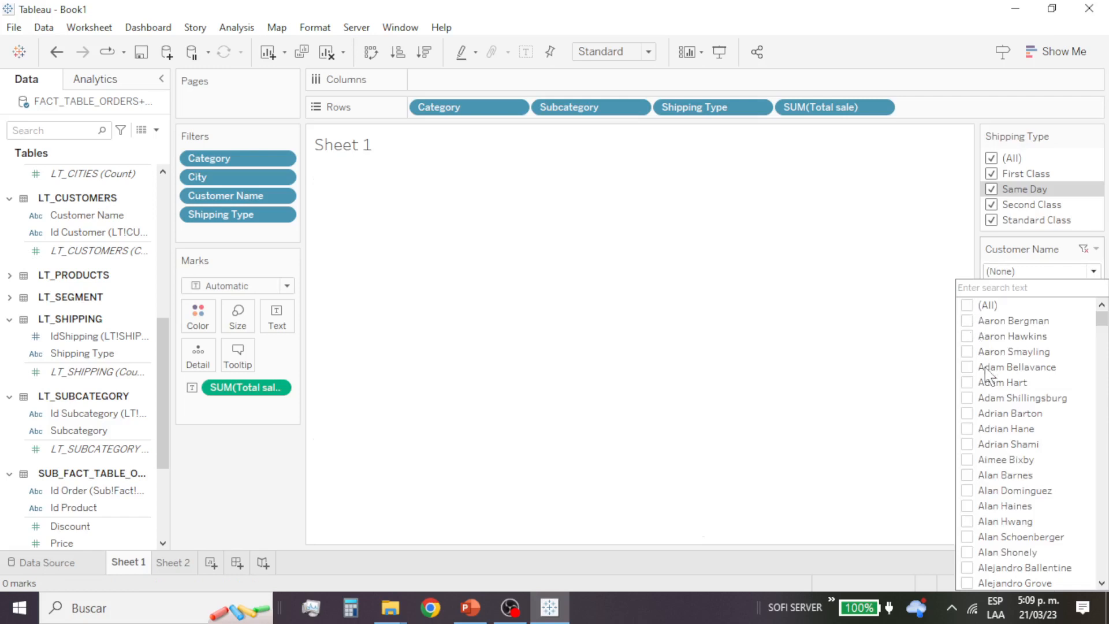
scroll(1017, 459, "down", 10)
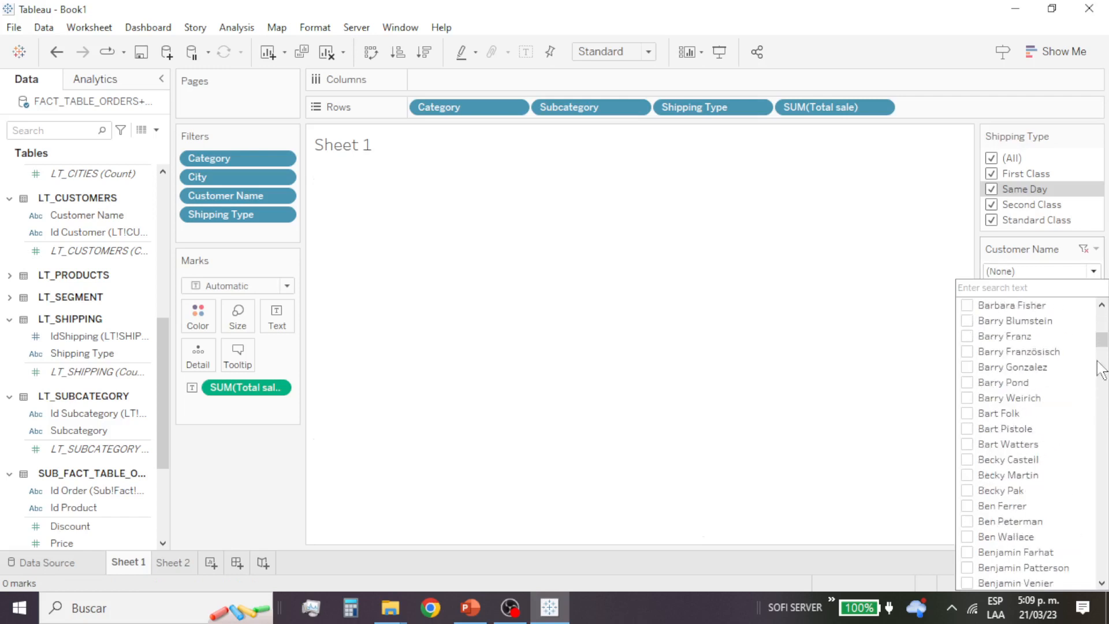
left_click_drag(1101, 342, 1101, 473)
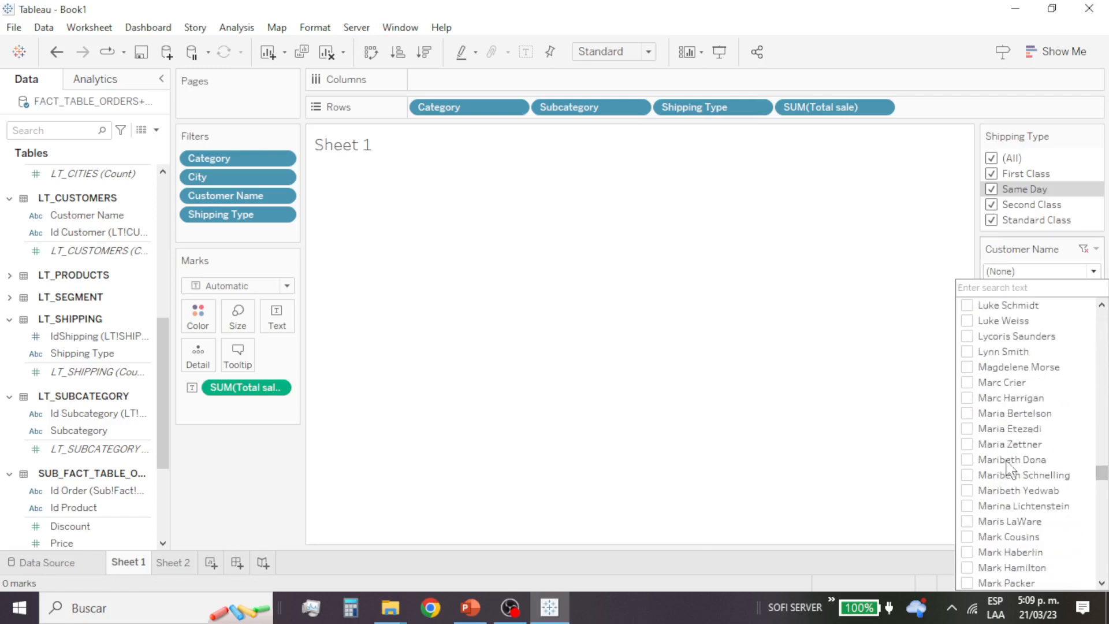
left_click(968, 444)
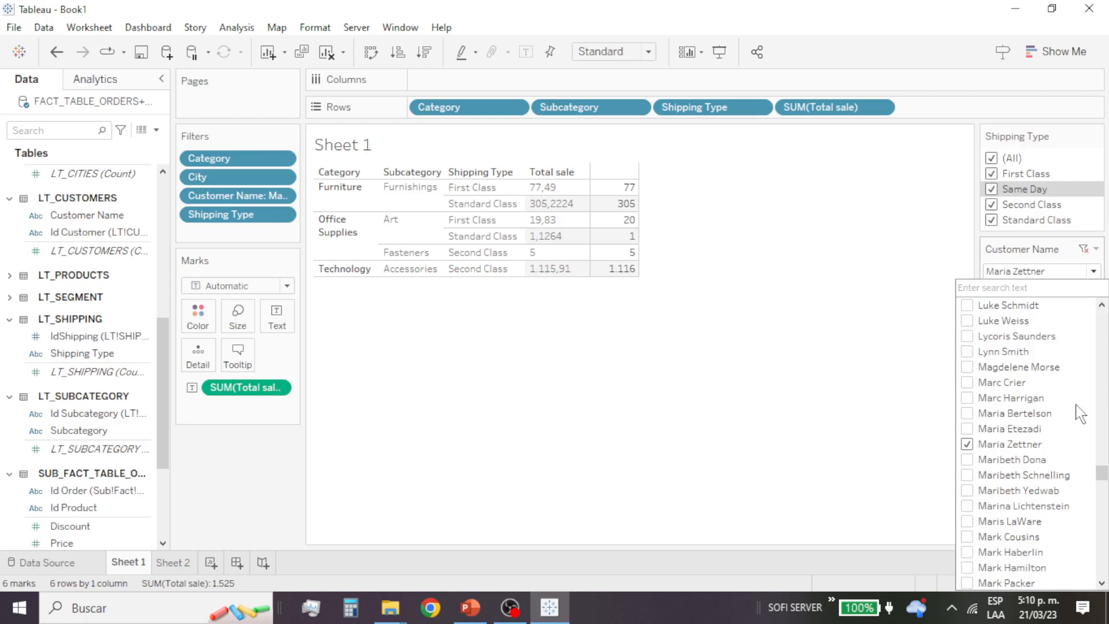
left_click_drag(1101, 471, 1102, 318)
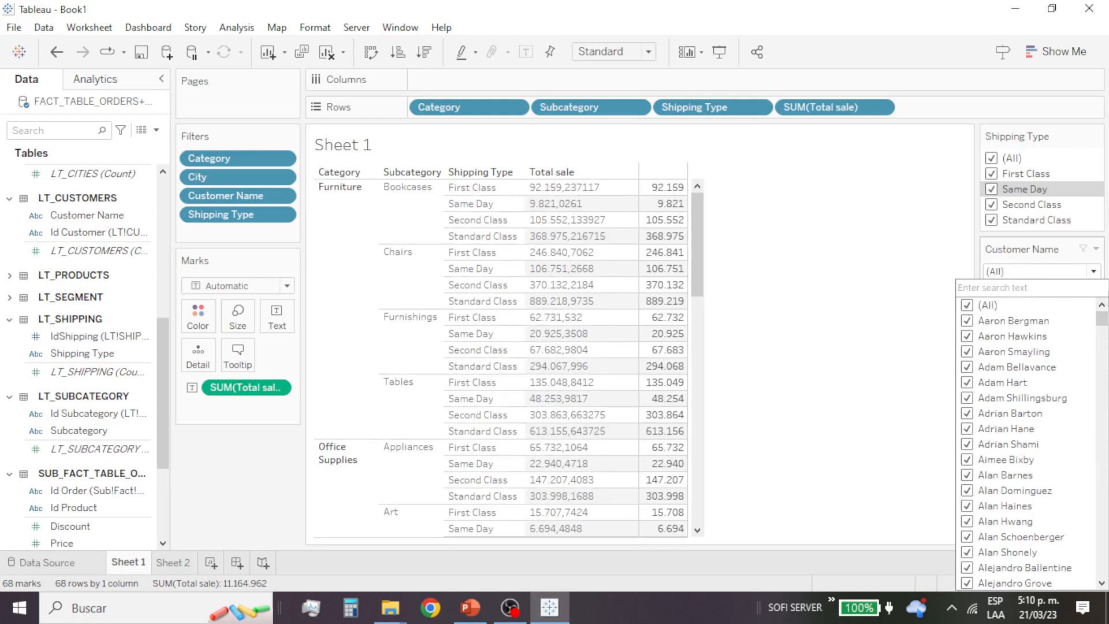
left_click(944, 272)
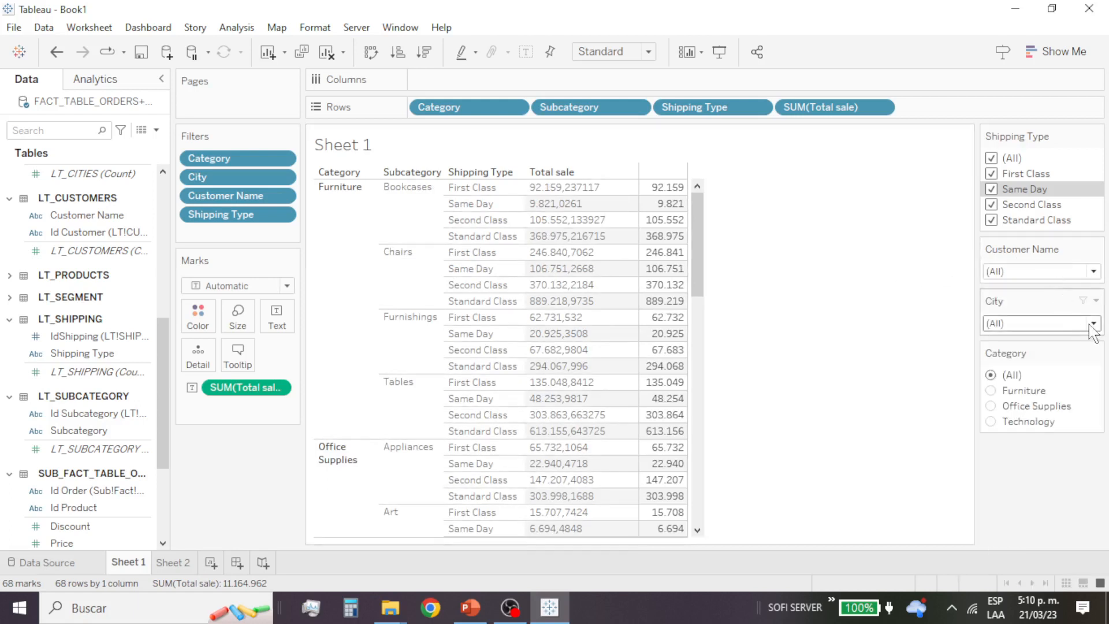
Step: Filter the sheet by Category to Office Supplies and look through its subcategory rows
left_click(990, 406)
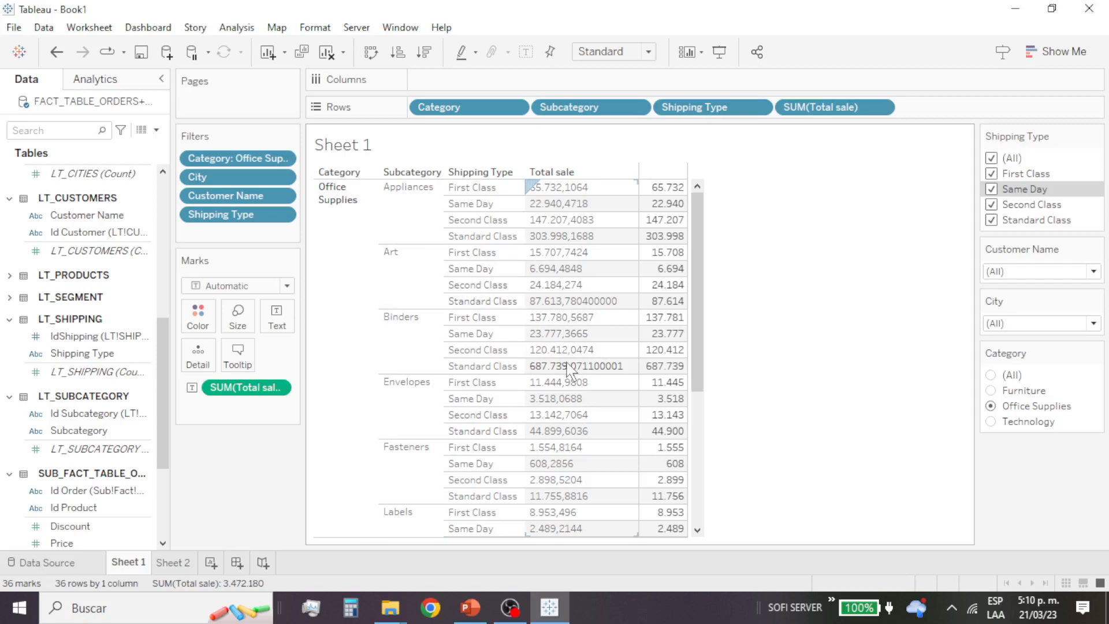
scroll(566, 381, "down", 2)
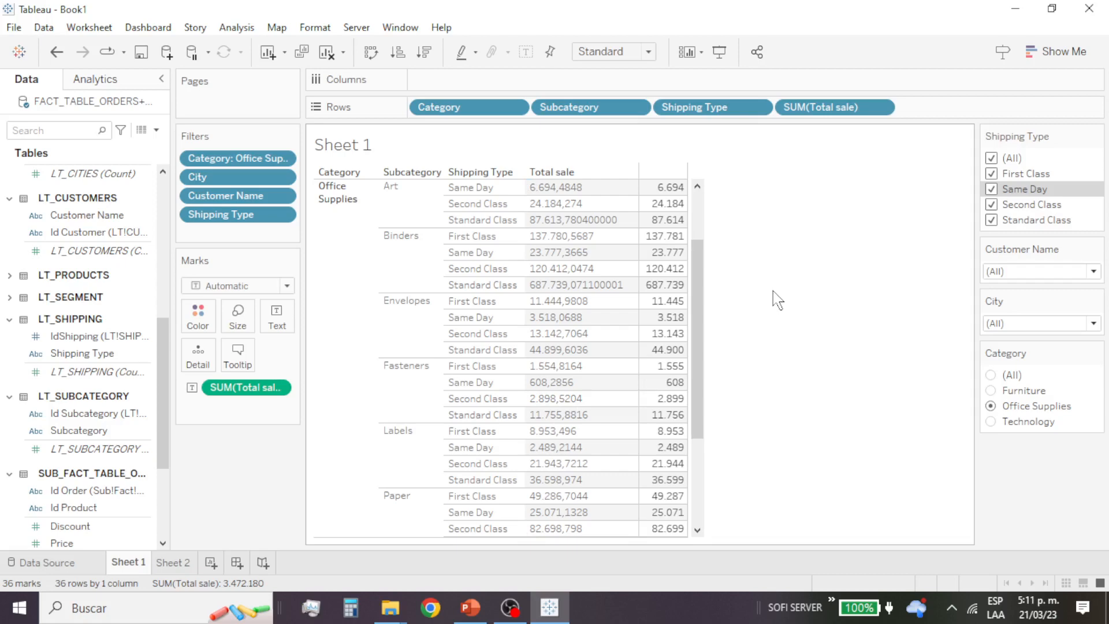
Step: Switch to the PowerPoint presentation, view slide 8 with the list of class topics, and return to Tableau
left_click(469, 617)
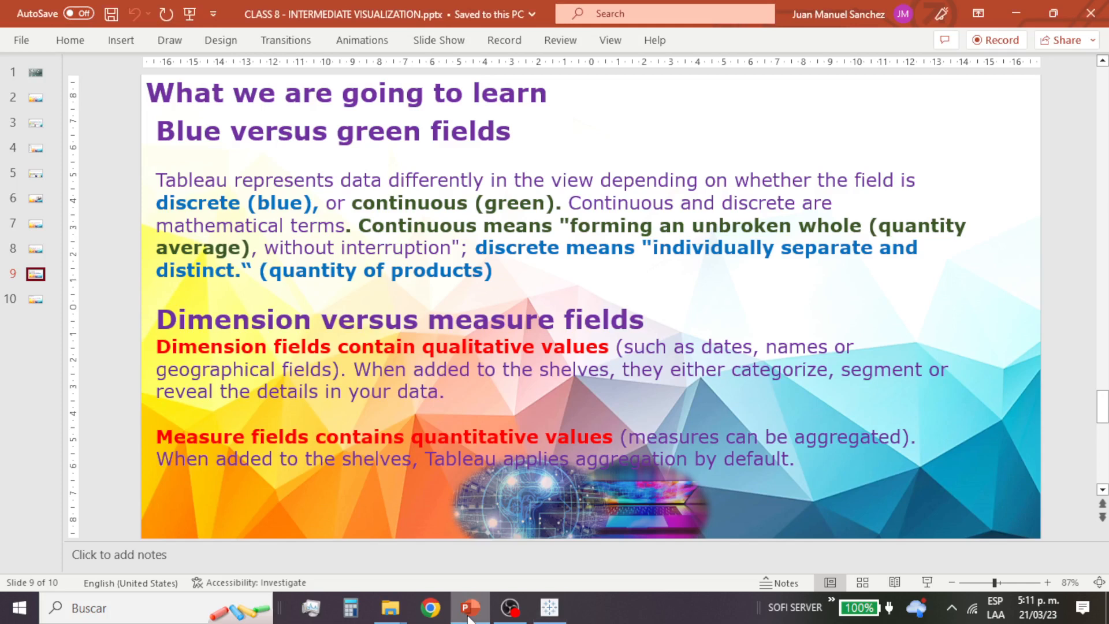
left_click(35, 249)
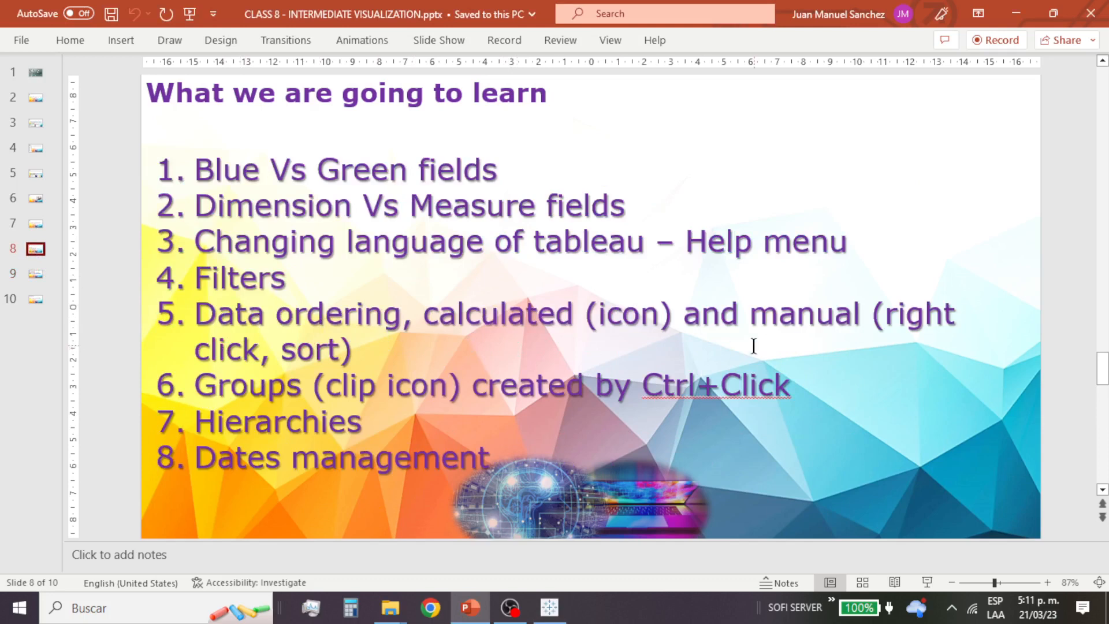
left_click(1025, 10)
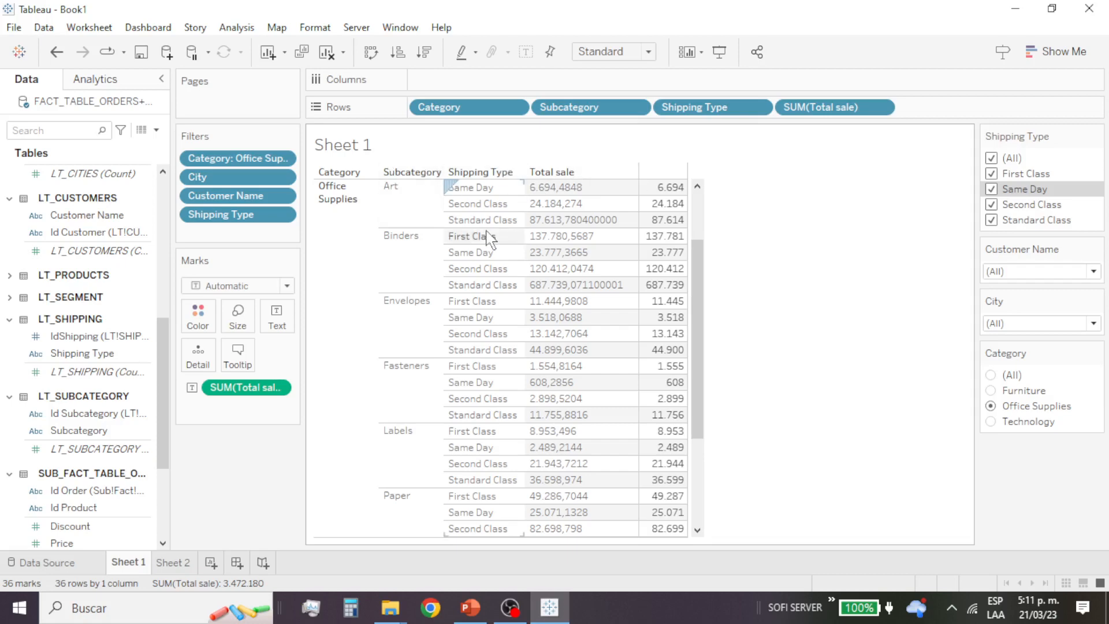
Step: Sort the Category column in alphabetic order and reset the Category filter to all values
left_click(361, 172)
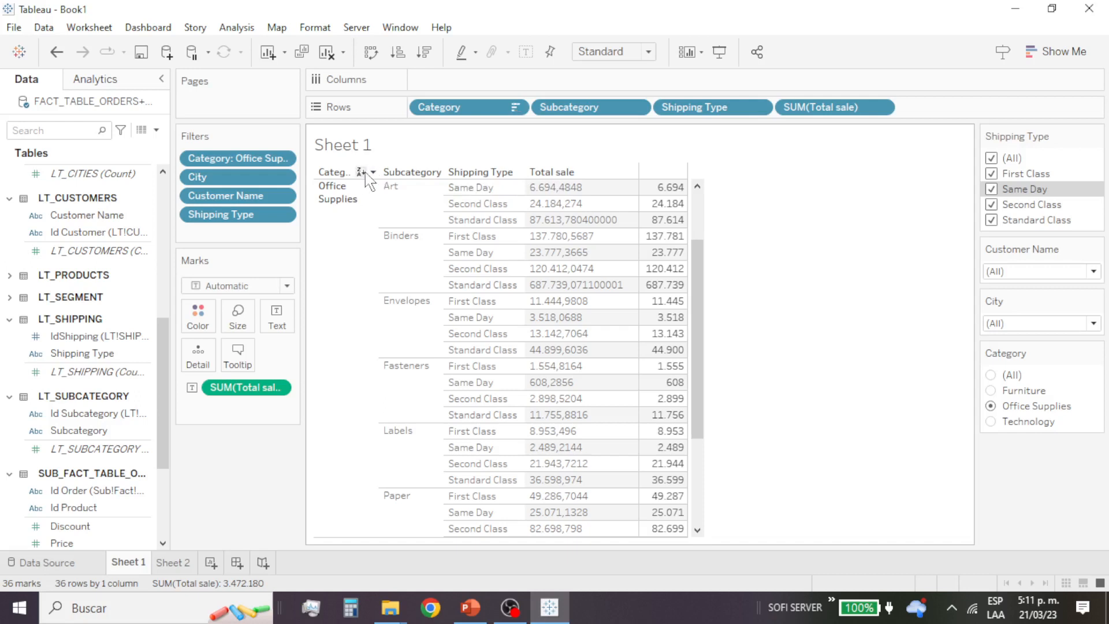
left_click(373, 172)
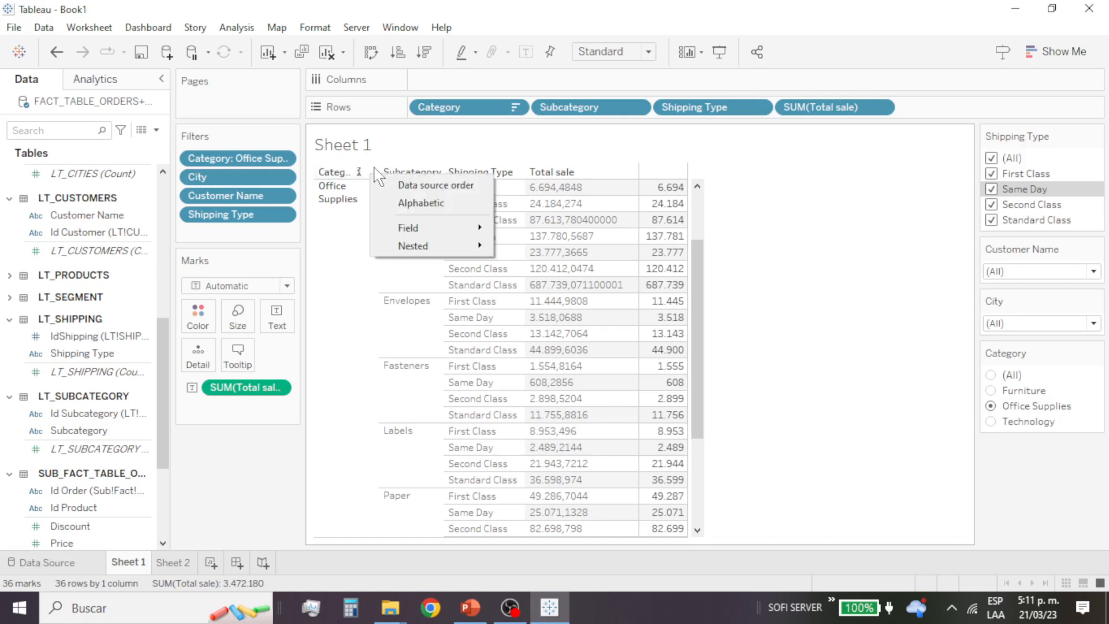
left_click(426, 204)
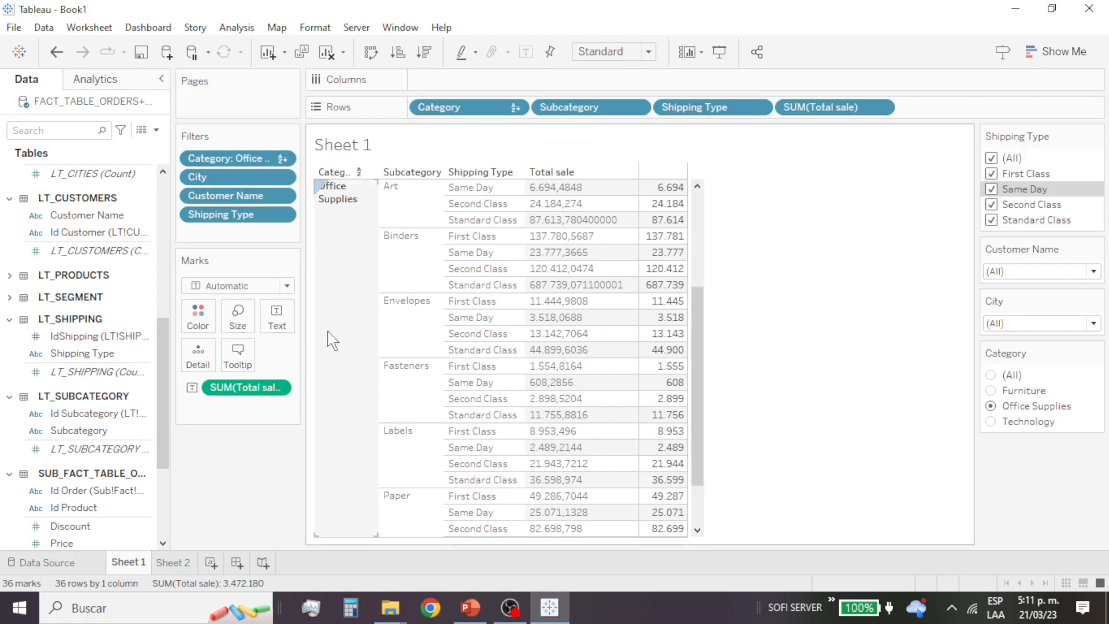
scroll(337, 349, "down", 3)
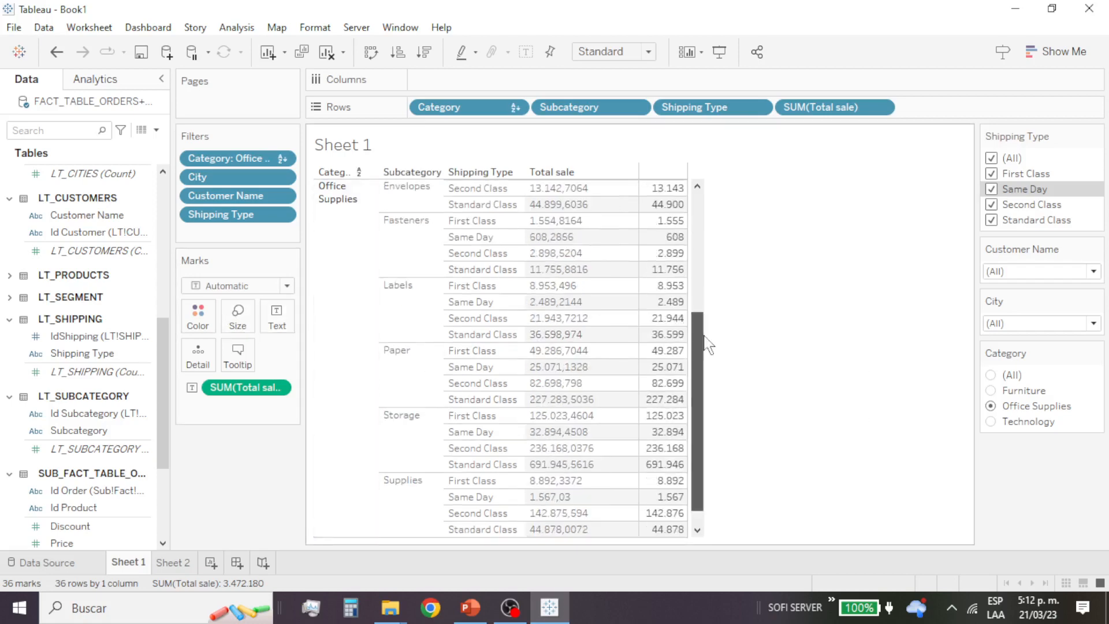
scroll(705, 347, "up", 5)
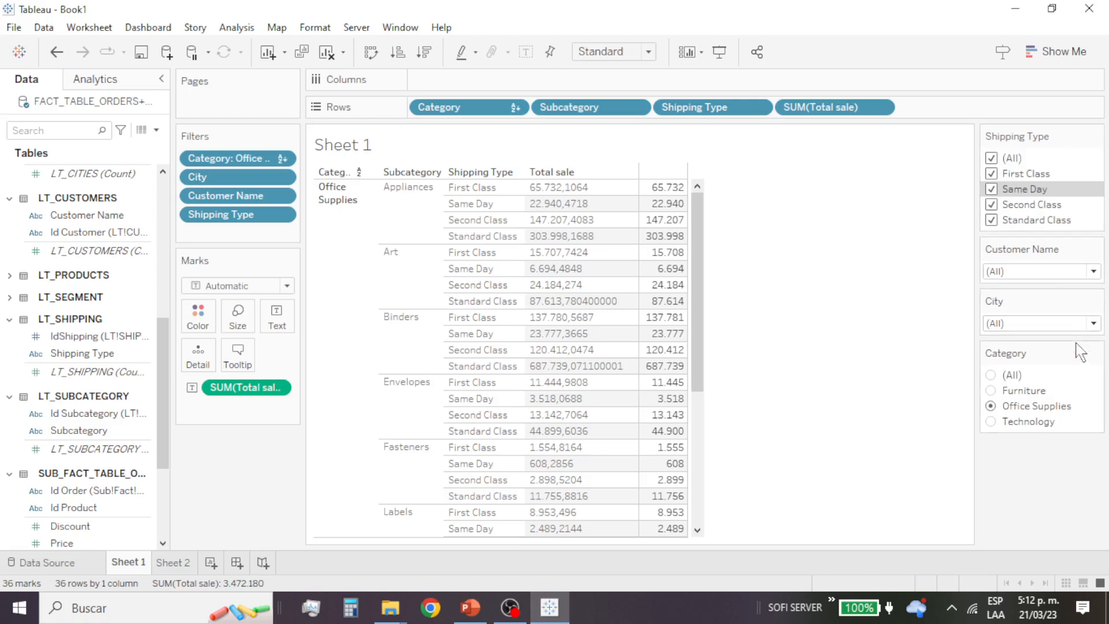
left_click(991, 375)
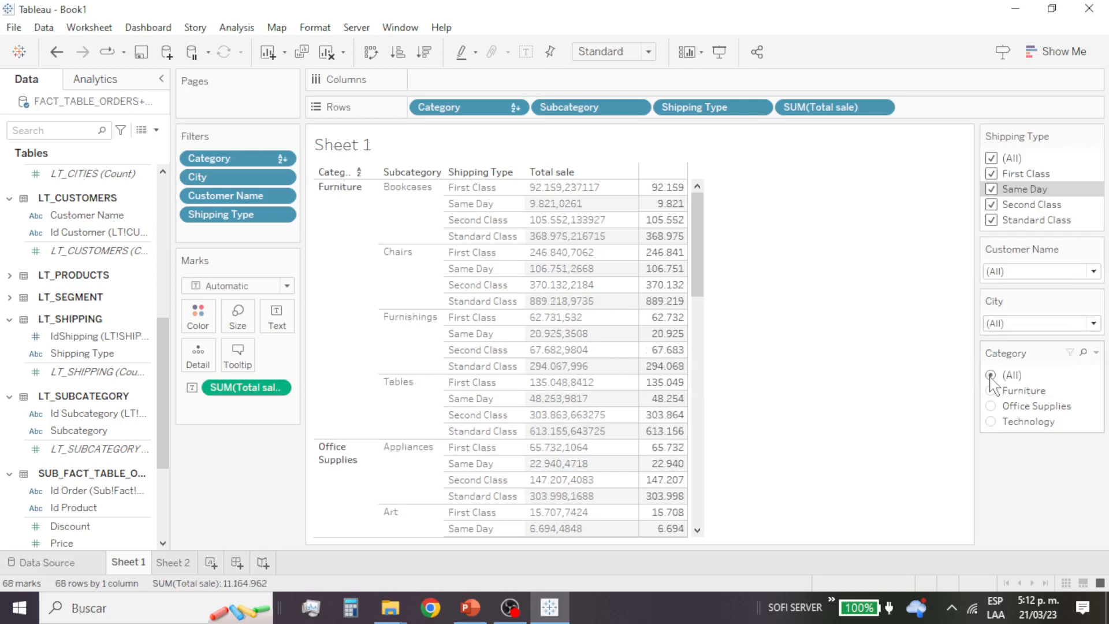
Step: Sort the Category column in descending alphabetic order, check the order of the categories, and clear the sort
left_click(365, 177)
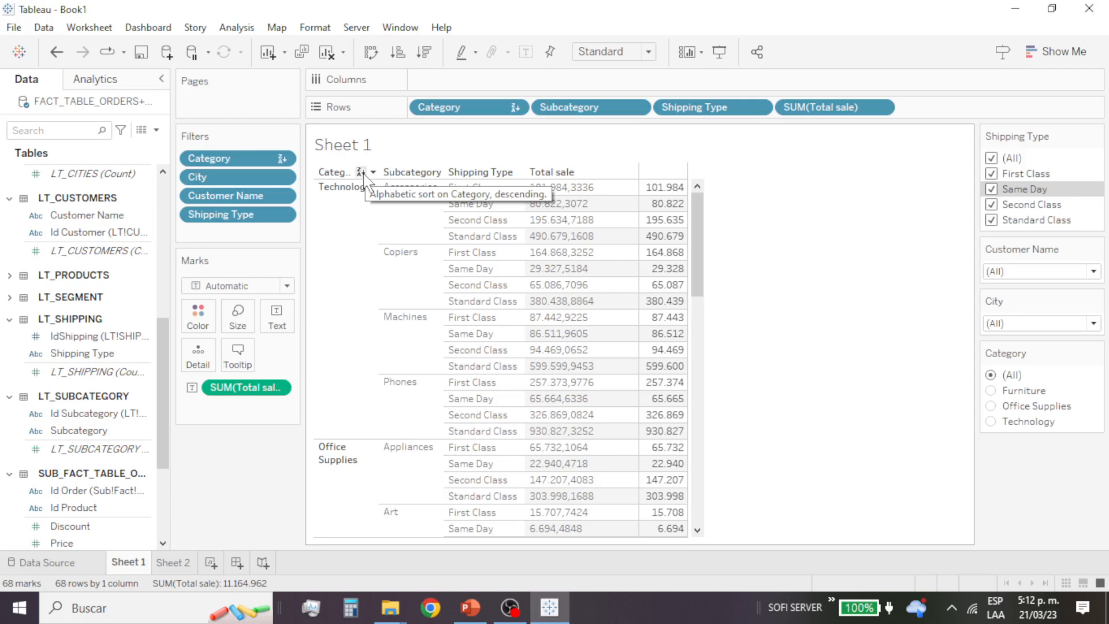
scroll(358, 450, "down", 10)
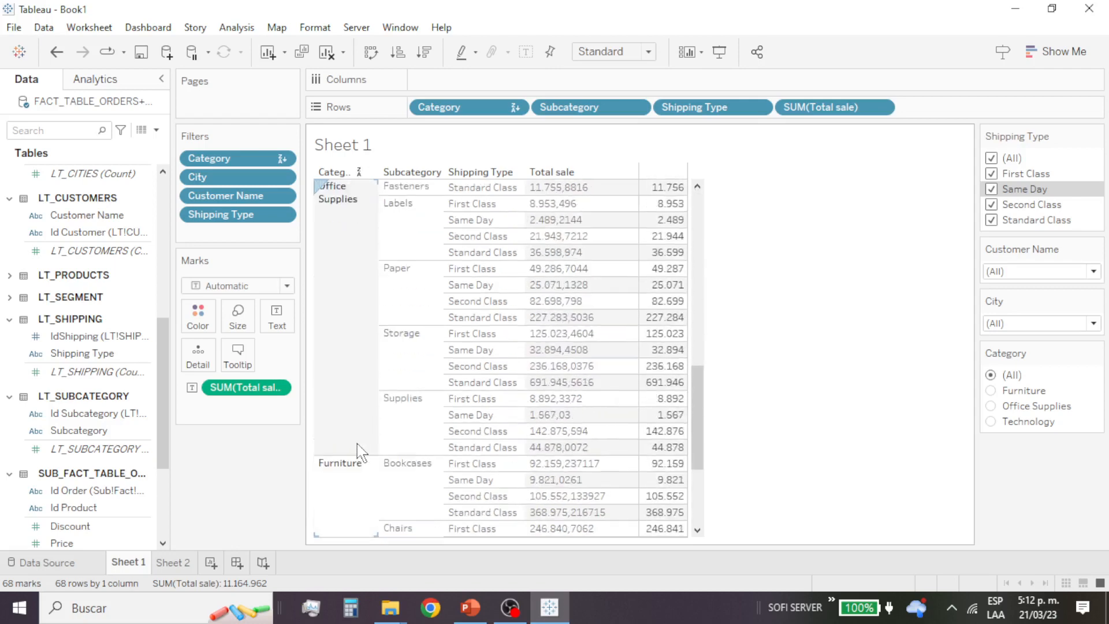
scroll(358, 450, "down", 3)
scroll(361, 451, "up", 13)
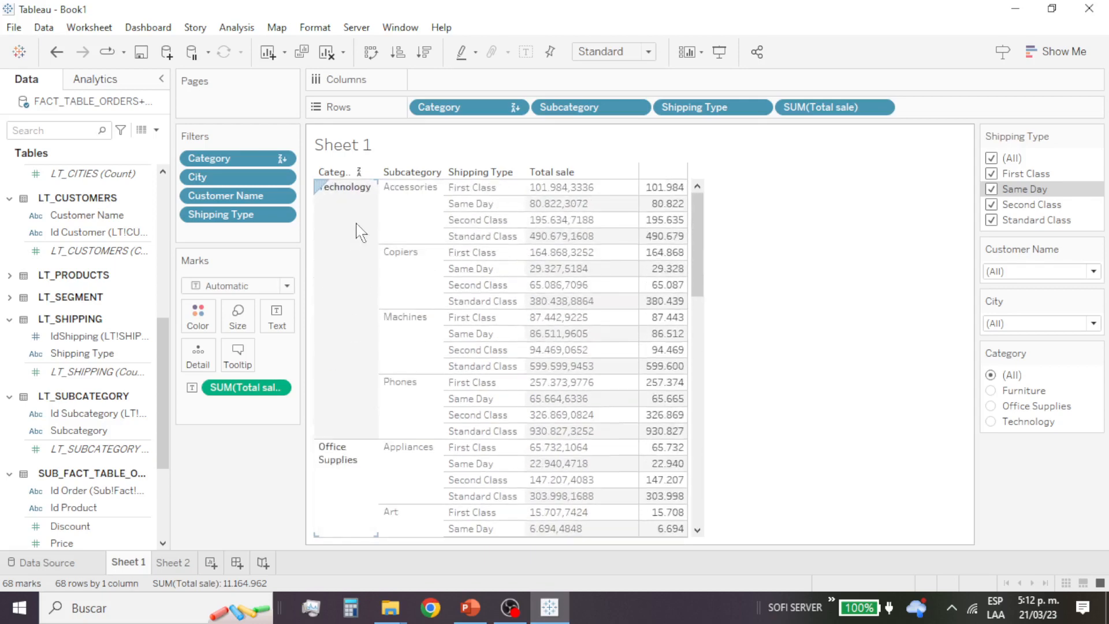
left_click(360, 172)
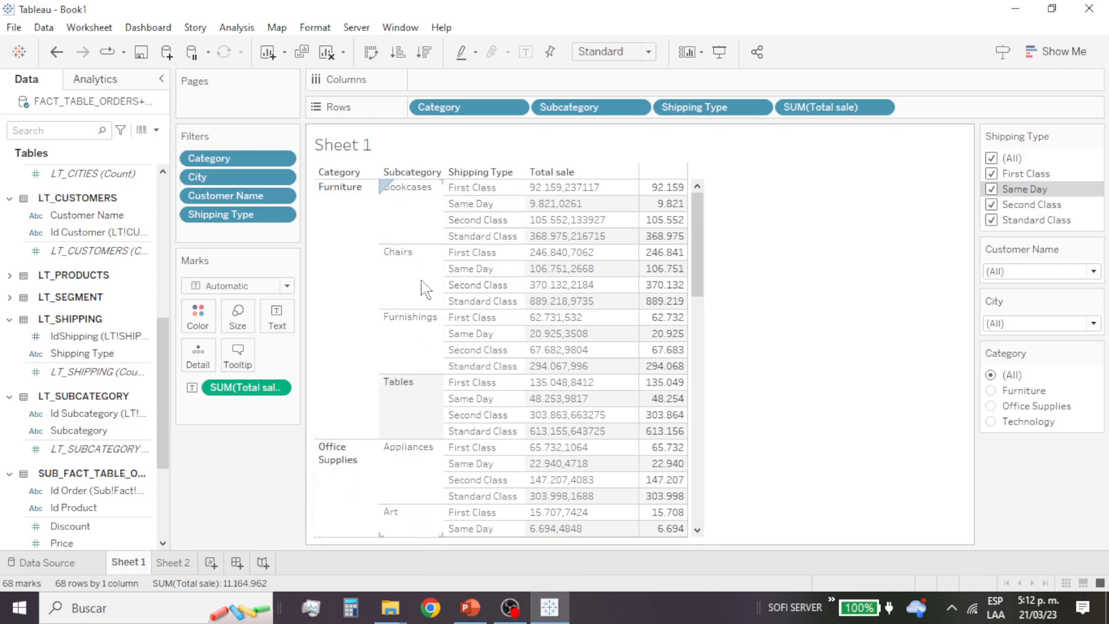
Step: Sort the Subcategory column ascending and descending, check the order within each category, and clear the sort
left_click(425, 173)
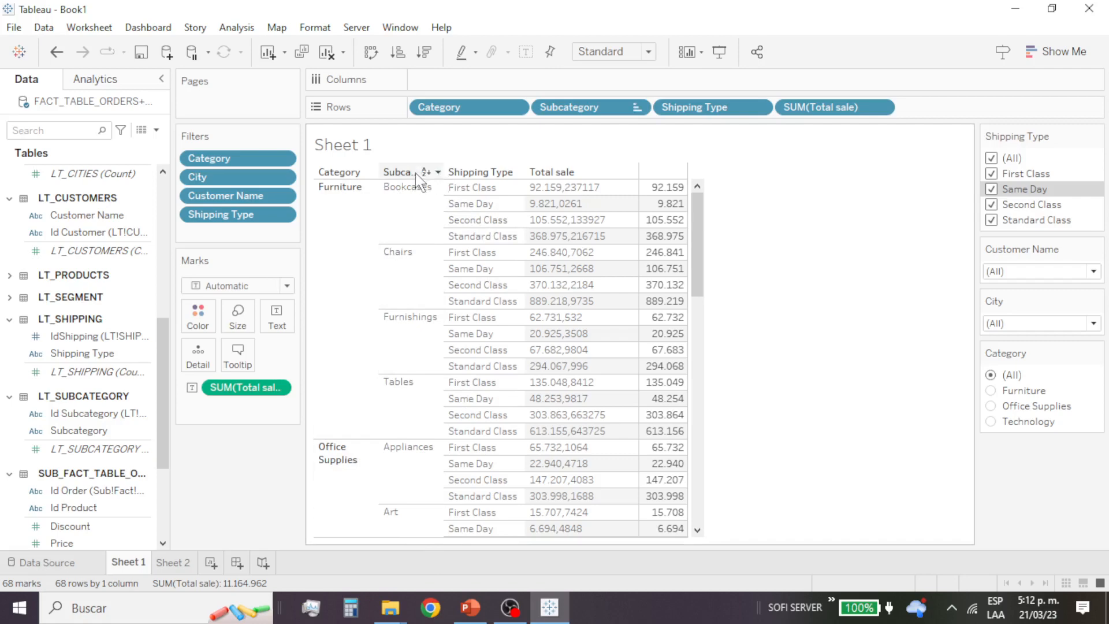
left_click(426, 174)
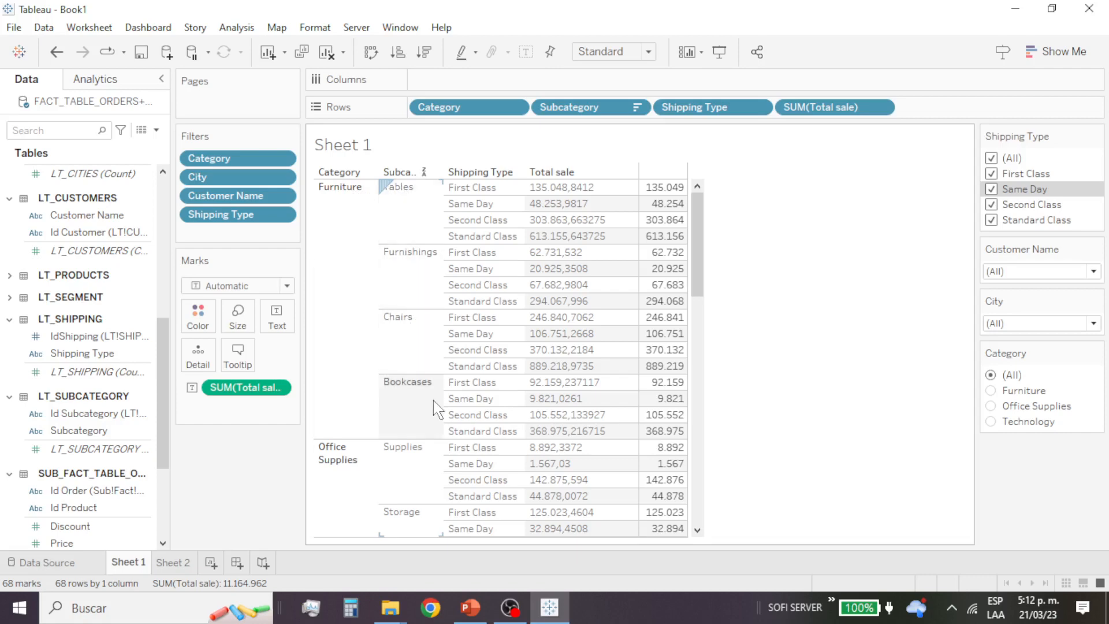
scroll(437, 411, "down", 3)
scroll(437, 427, "down", 3)
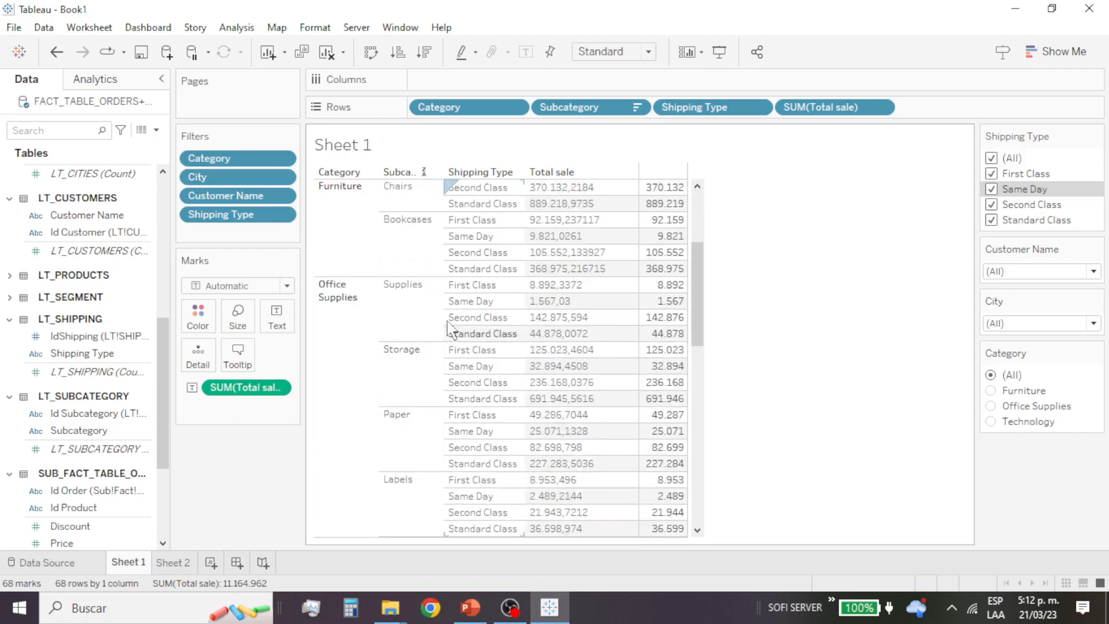
scroll(413, 393, "down", 6)
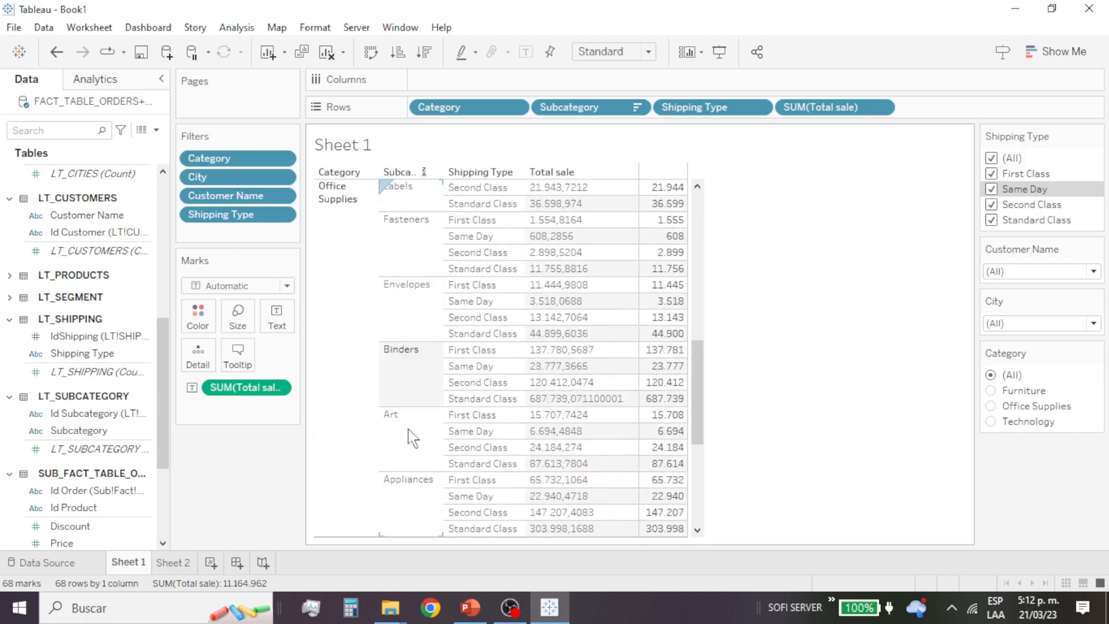
scroll(413, 437, "down", 5)
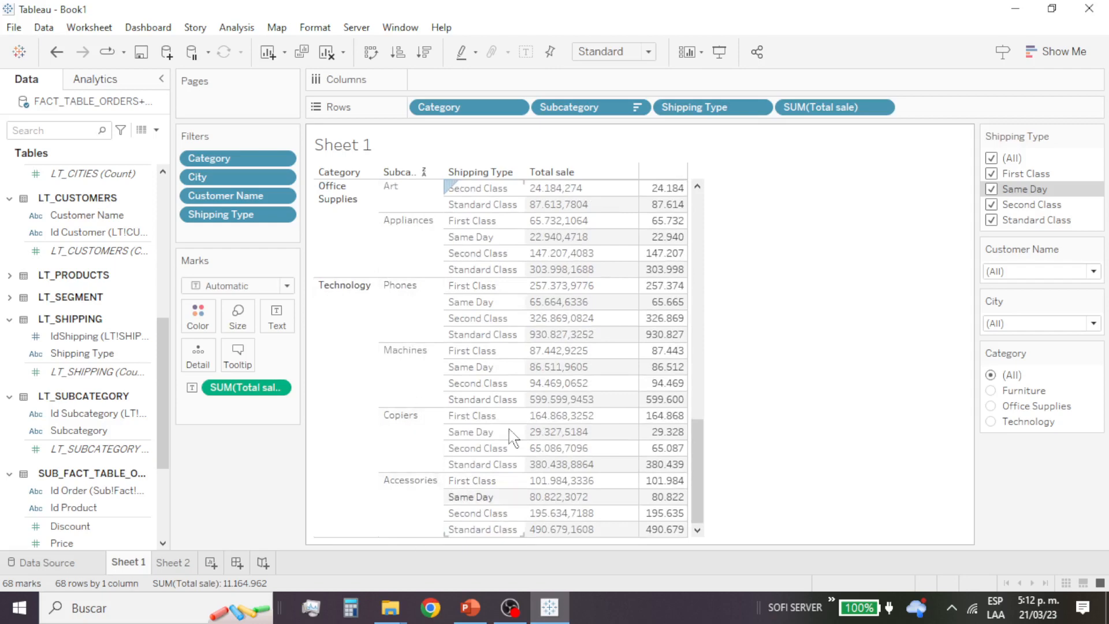
scroll(428, 237, "up", 15)
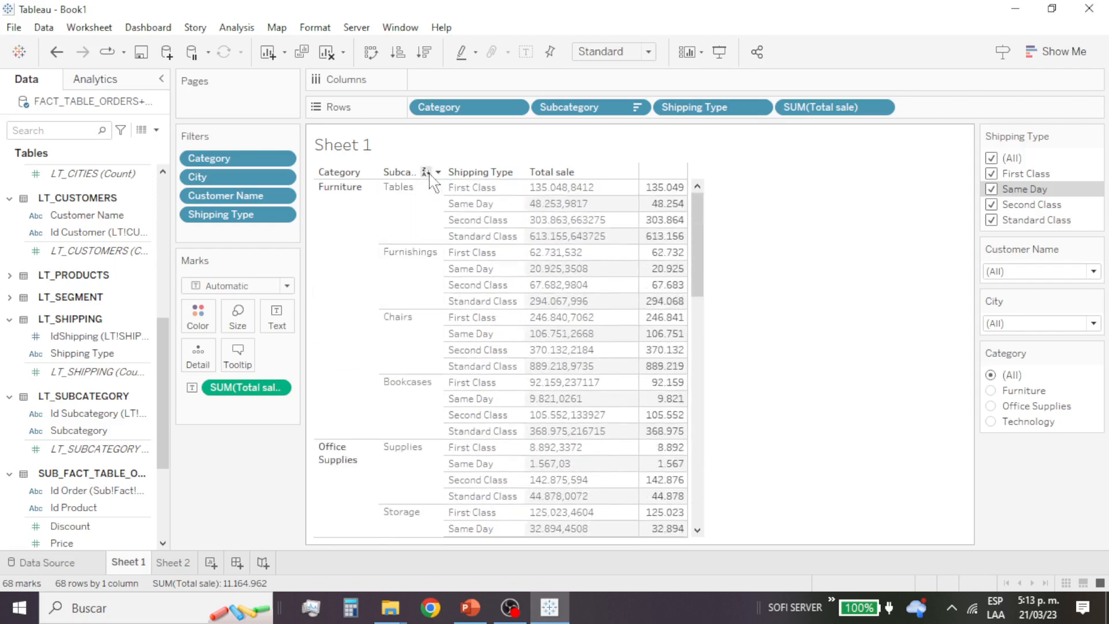
left_click(426, 172)
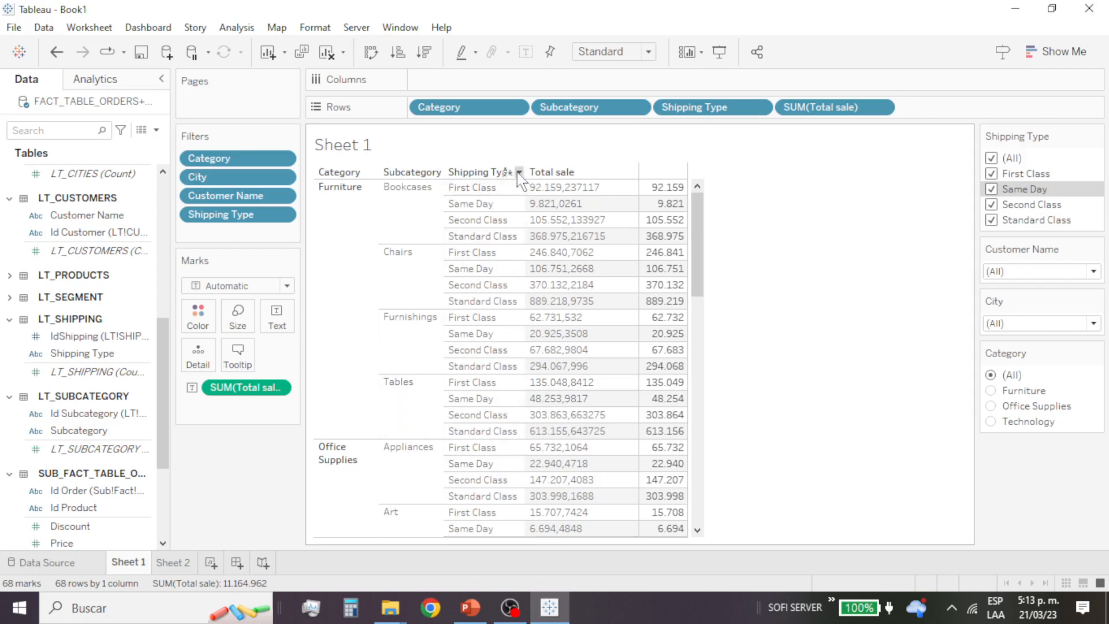
Step: Sort the Shipping Type column in alphabetic order, and reapply its sort as ascending and descending
left_click(519, 172)
left_click(545, 198)
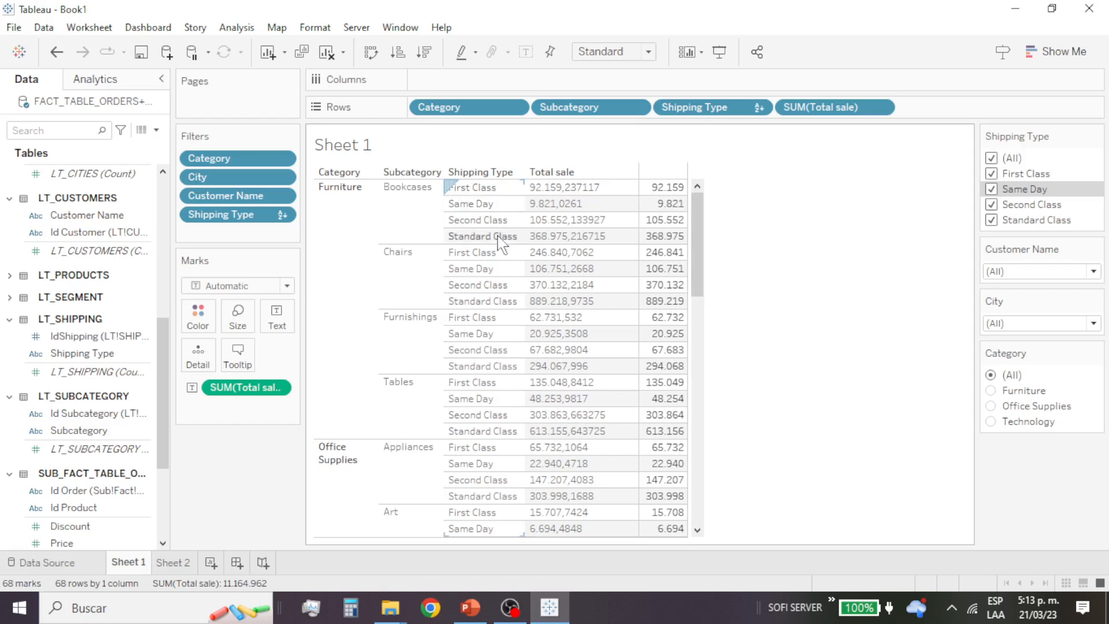
mouse_move(515, 173)
left_click(505, 173)
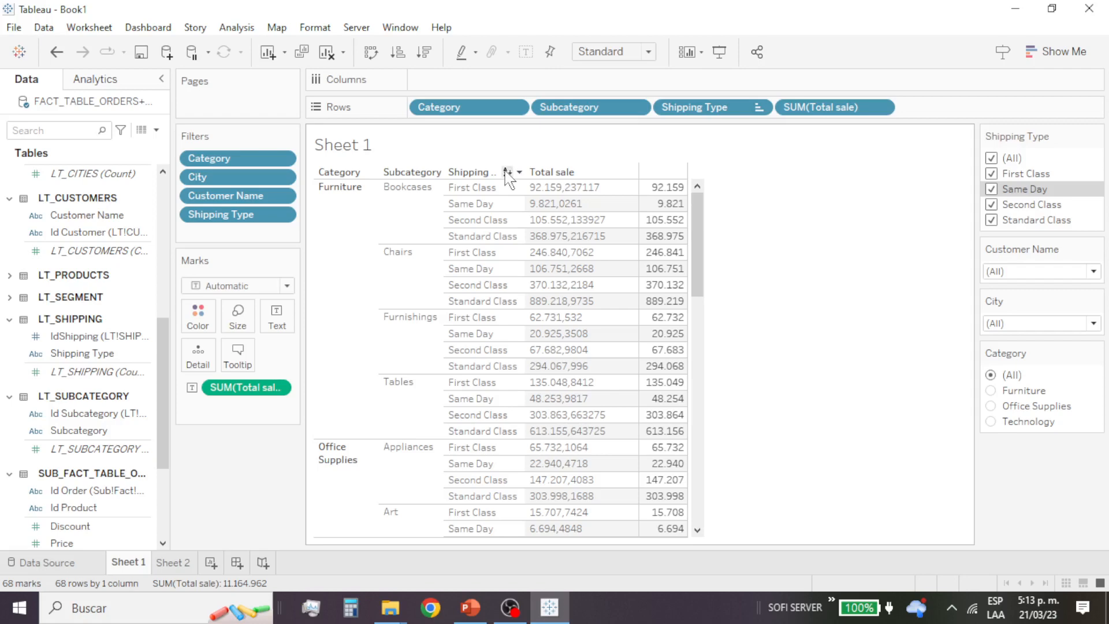
left_click(507, 172)
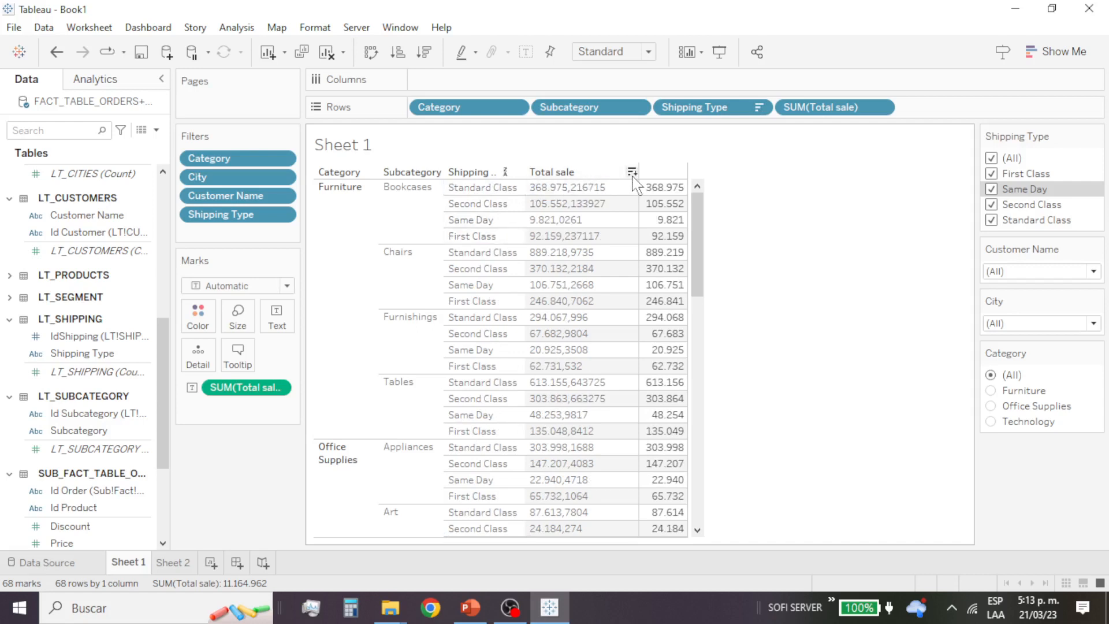
Step: Sort the shipping types by Total sale in descending and ascending order, and clear the sort
left_click(631, 172)
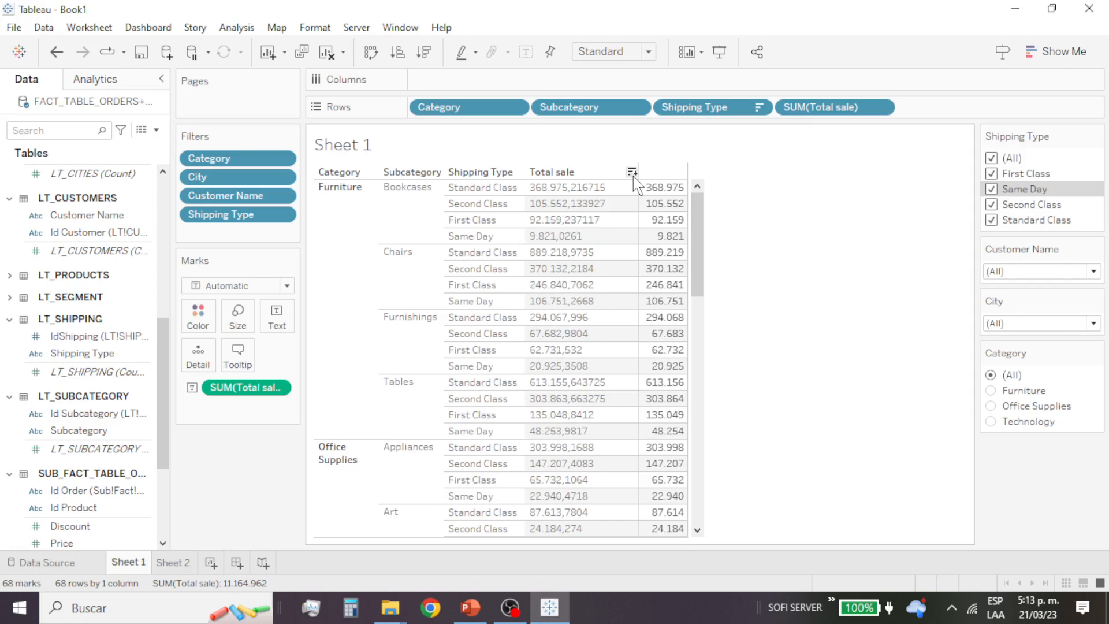
left_click(632, 172)
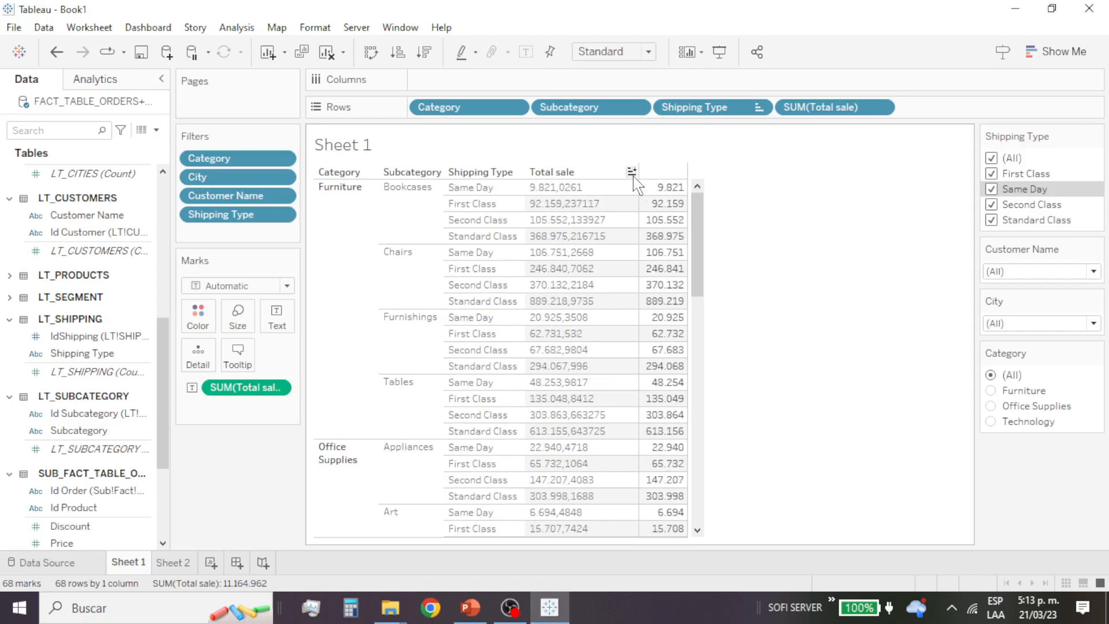
left_click(632, 173)
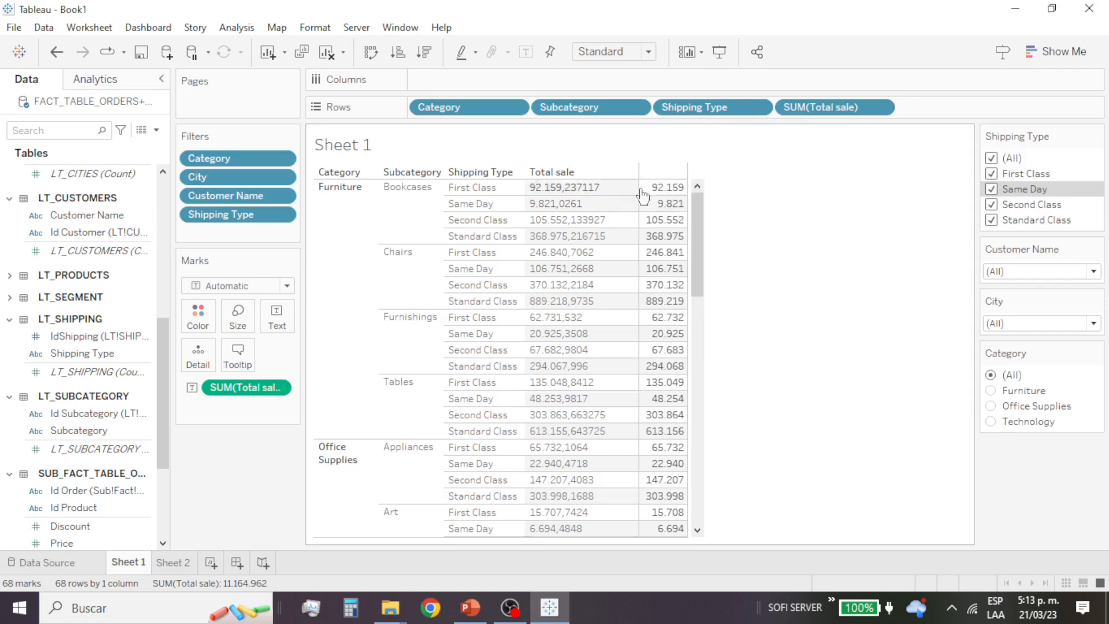
Step: Sort the shipping types by Total sale in descending order and check the amounts within each subcategory
mouse_move(669, 195)
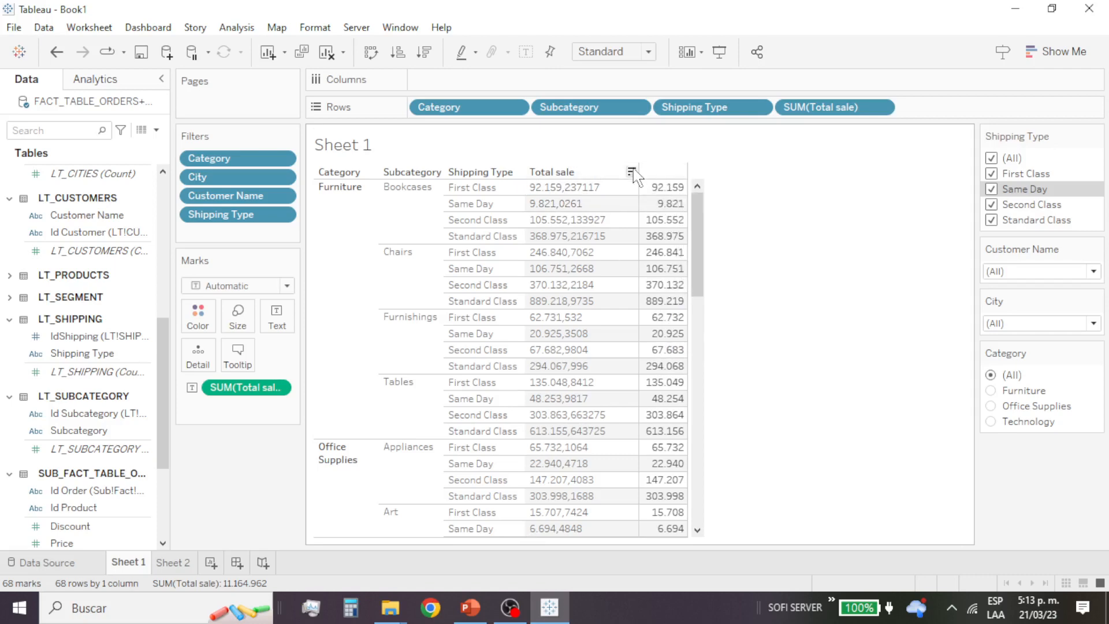
left_click(632, 172)
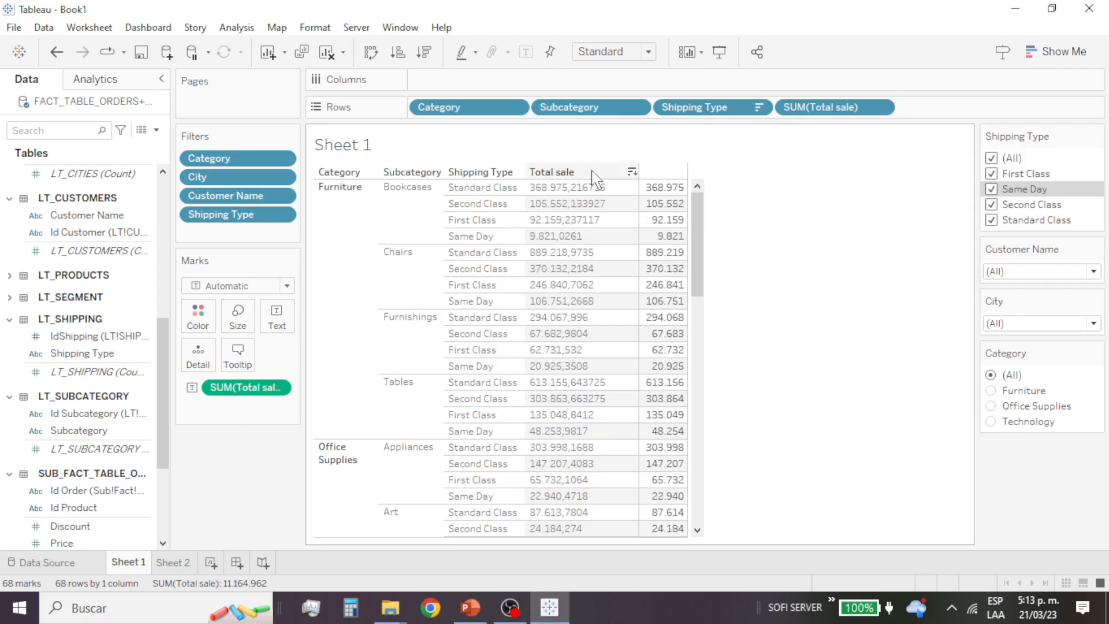
mouse_move(664, 190)
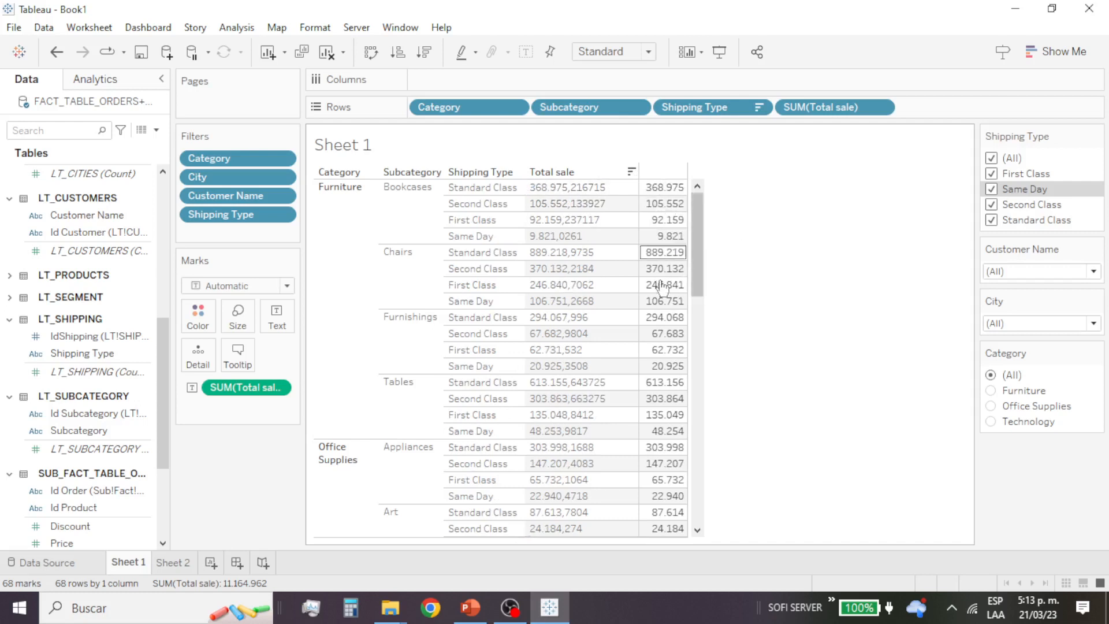
mouse_move(655, 305)
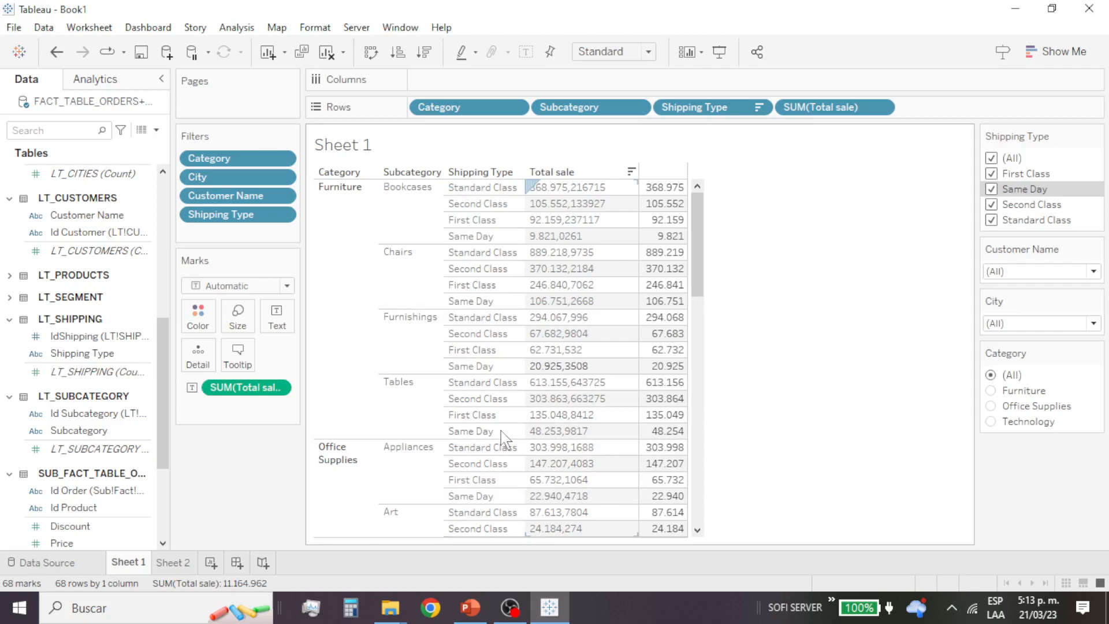
Step: Switch to the PowerPoint class slides, highlight "calculated" in the data ordering item, and return to Tableau
left_click(480, 616)
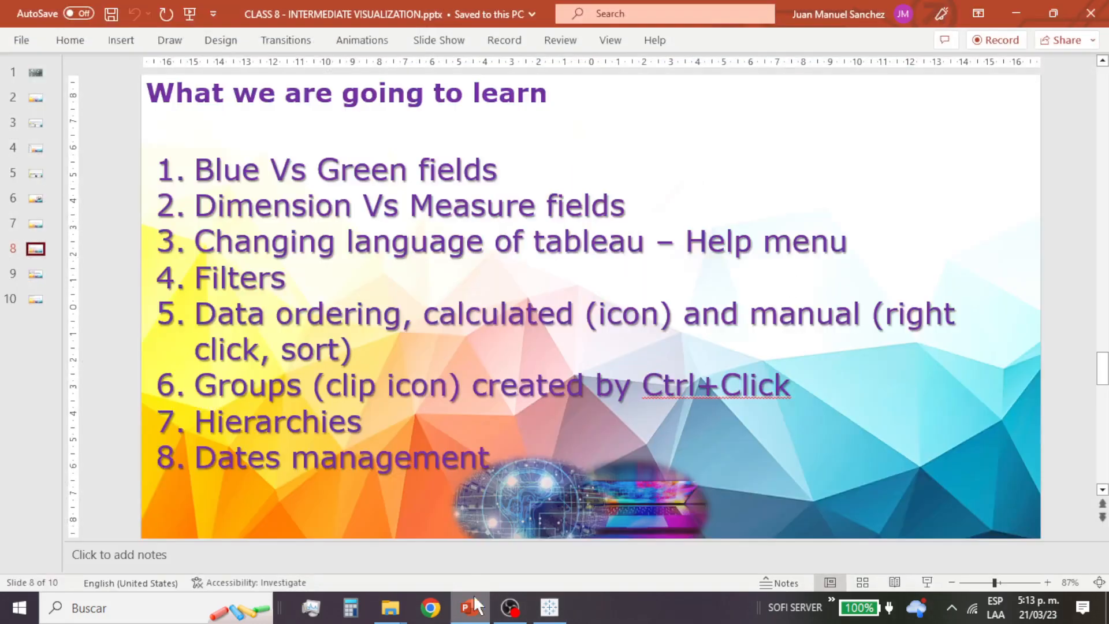
left_click_drag(438, 321, 555, 327)
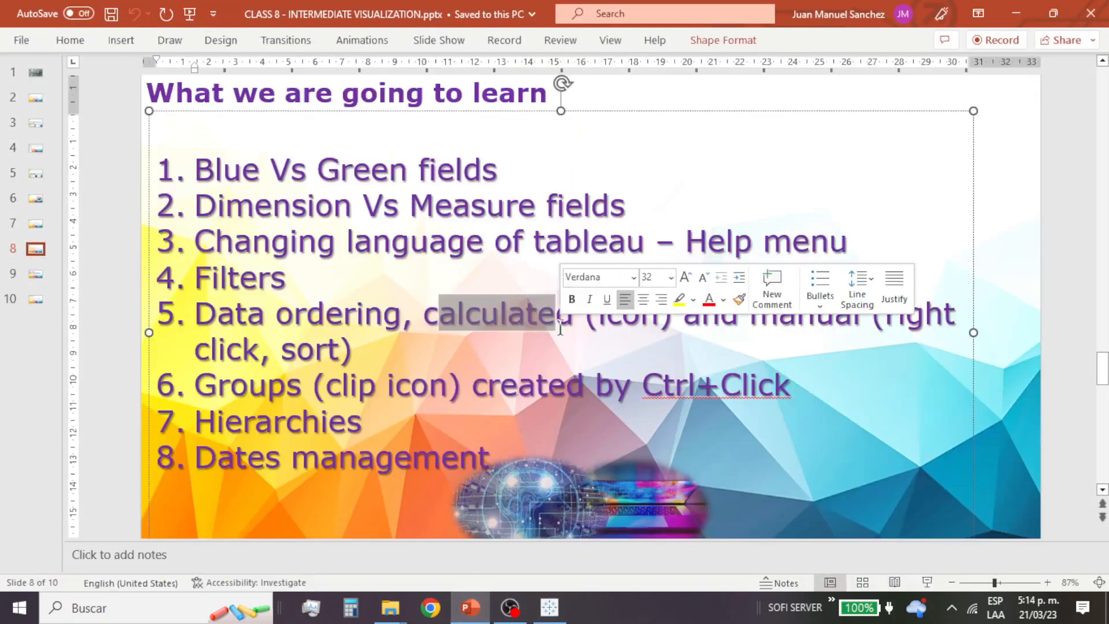
left_click(1027, 13)
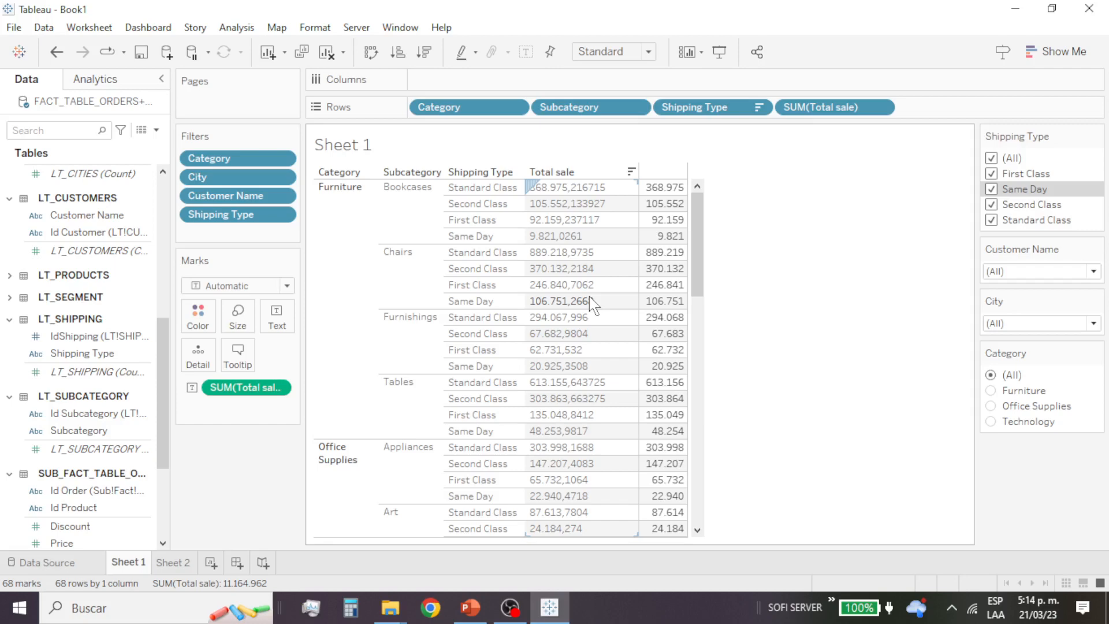
Step: Sort the Category row field by data source order, first descending and then ascending, and clear the sort
left_click(362, 272)
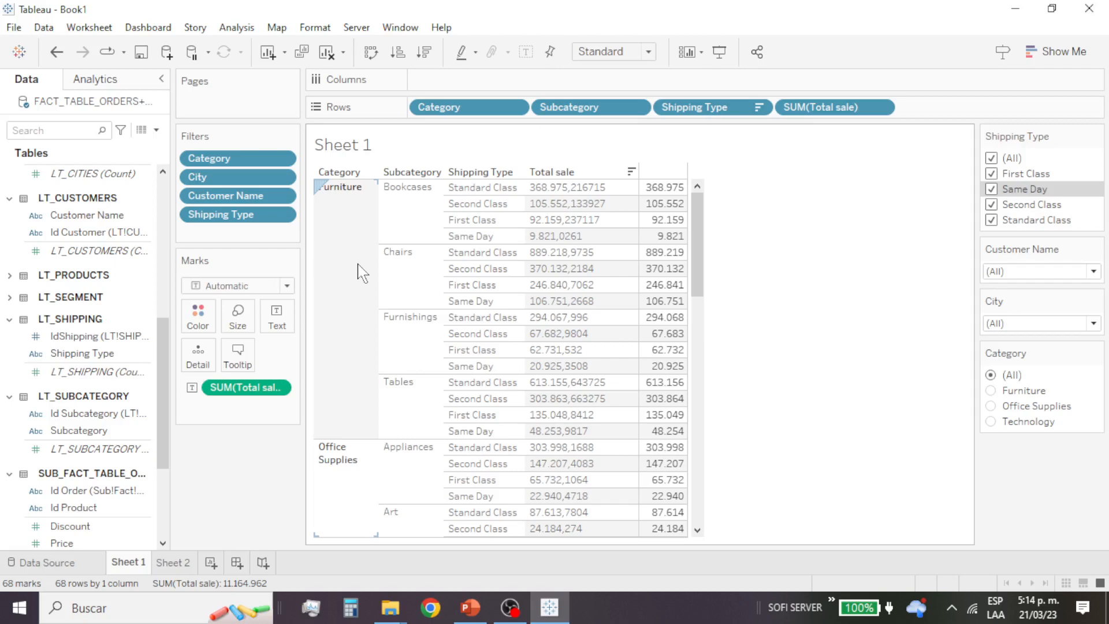
left_click(515, 108)
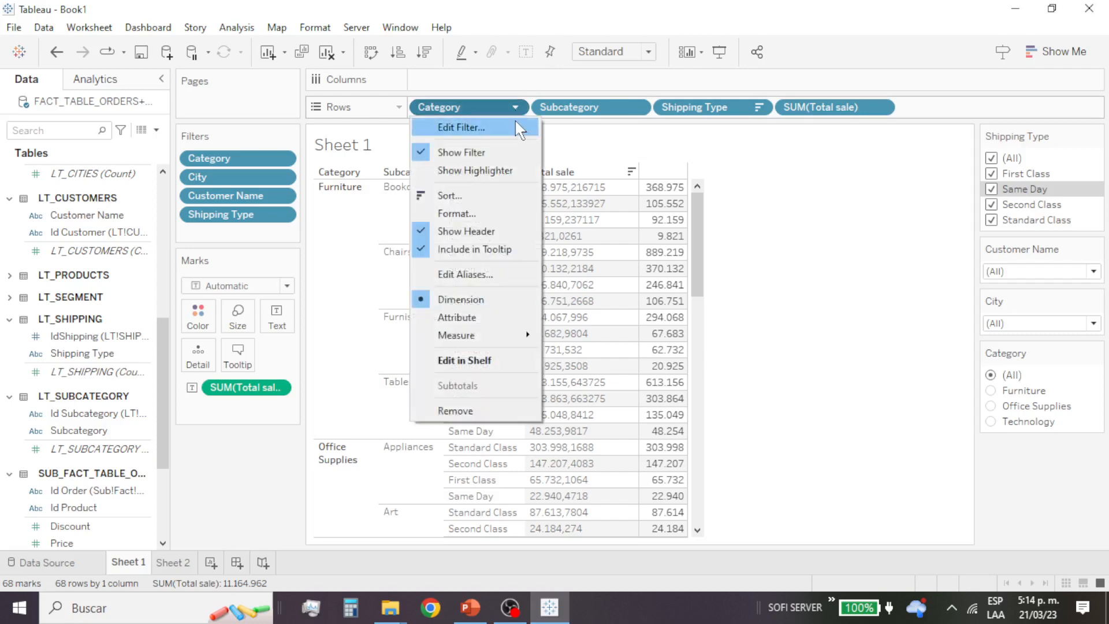
left_click(480, 197)
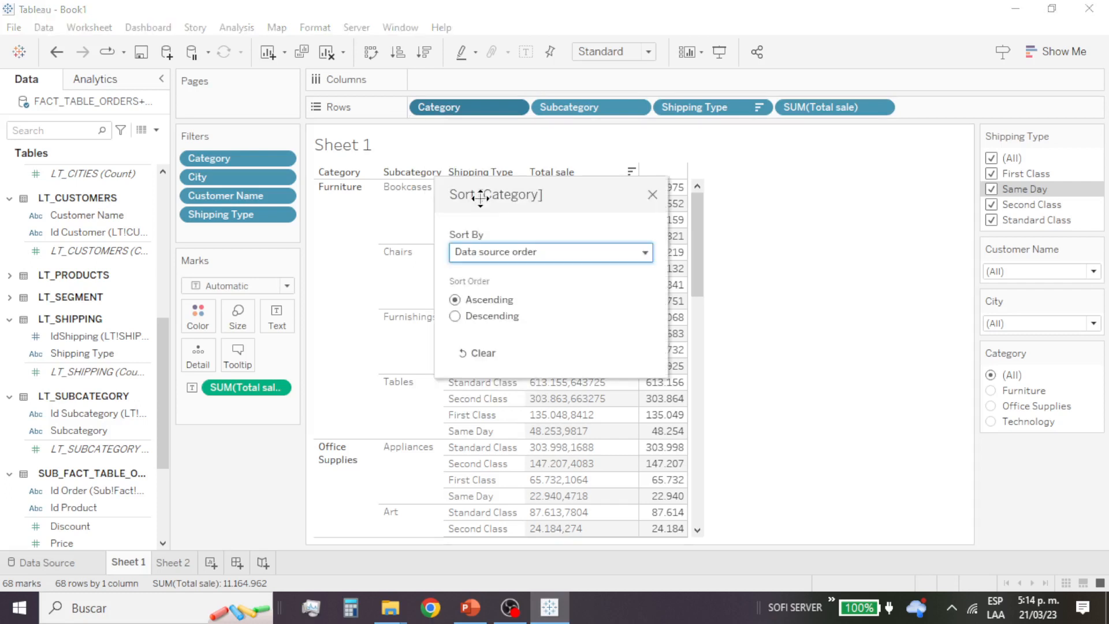
left_click_drag(522, 191, 605, 15)
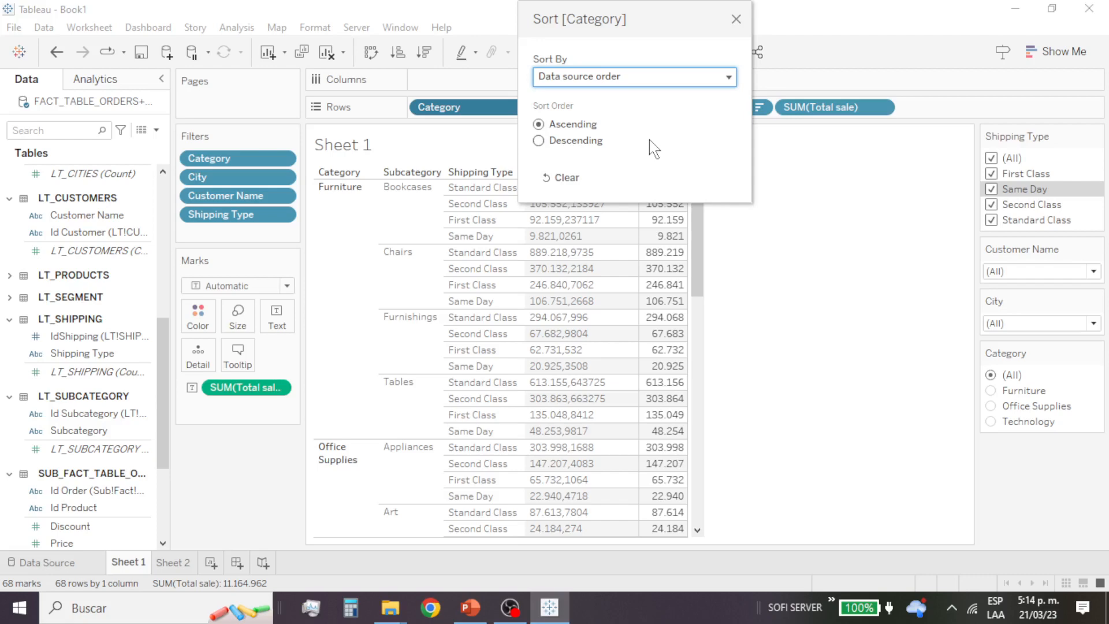
left_click(565, 142)
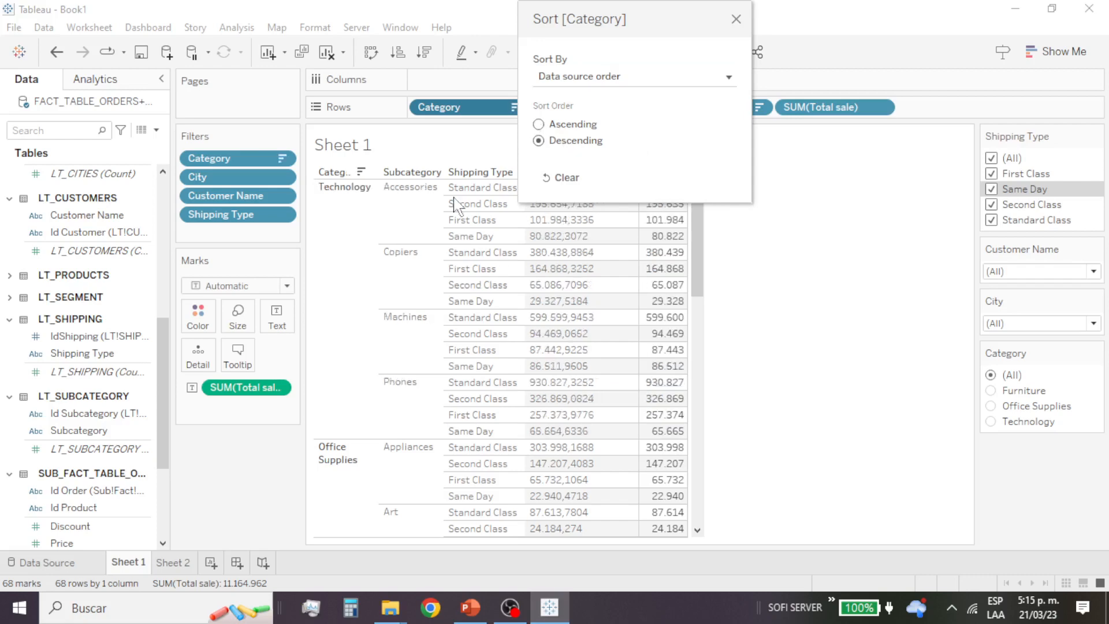
left_click(572, 126)
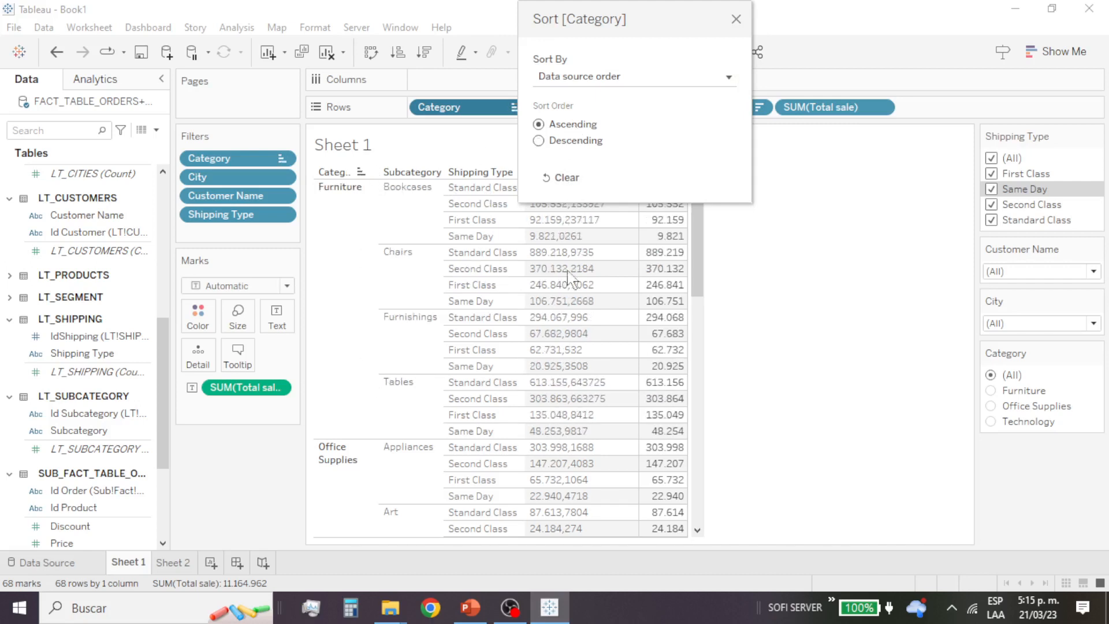
left_click(564, 183)
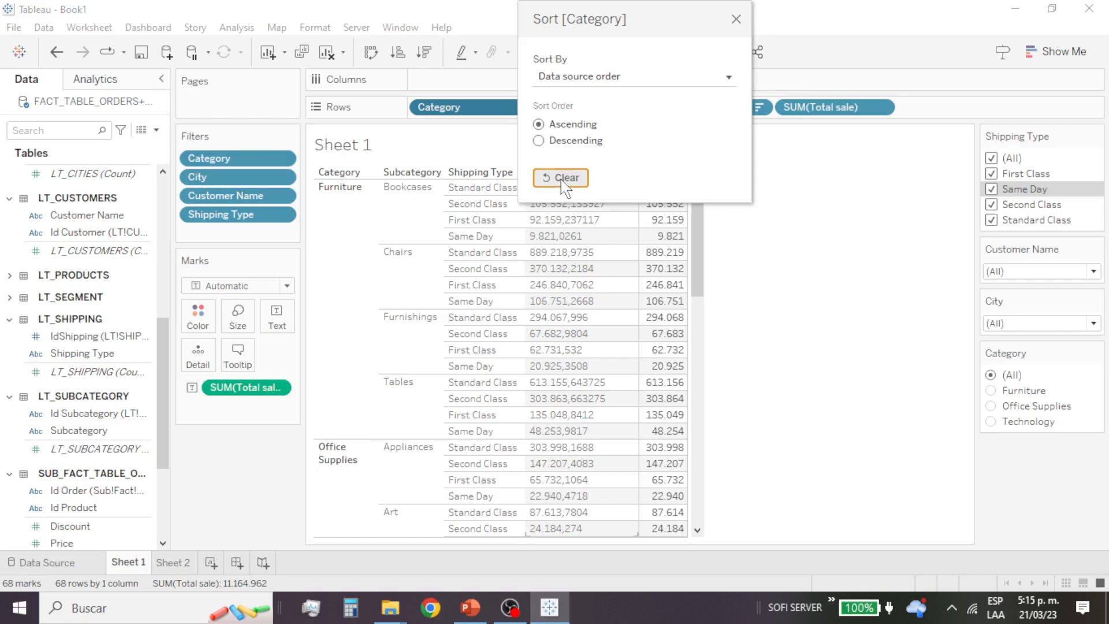
Step: Set the Category sort to alphabetic, and replace it with an ascending field sort by the sum of Total sale
left_click(641, 81)
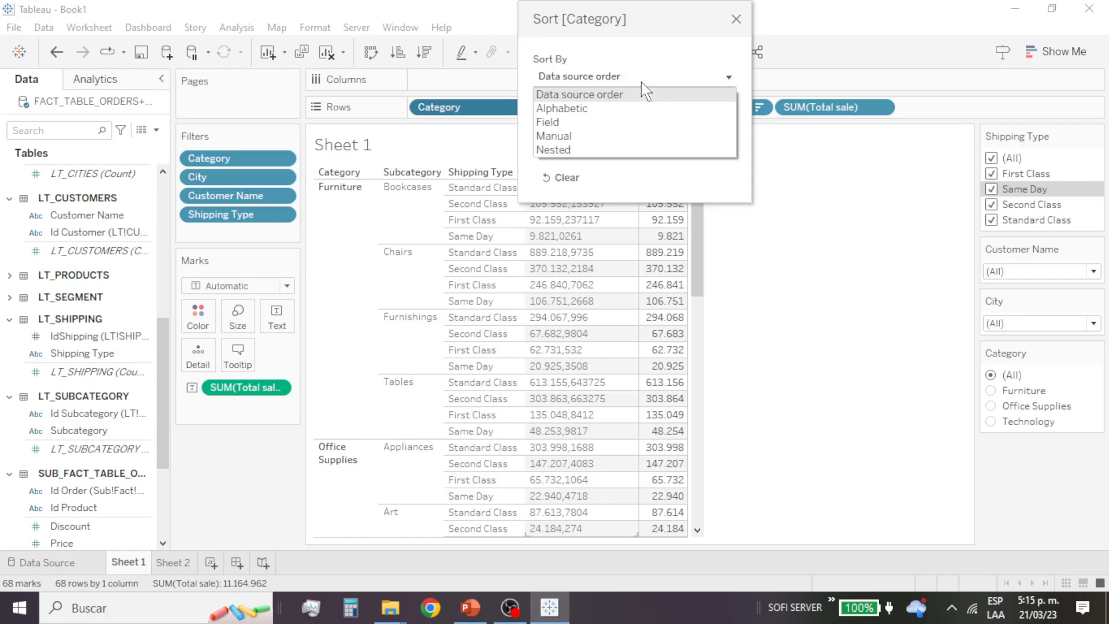
left_click(614, 109)
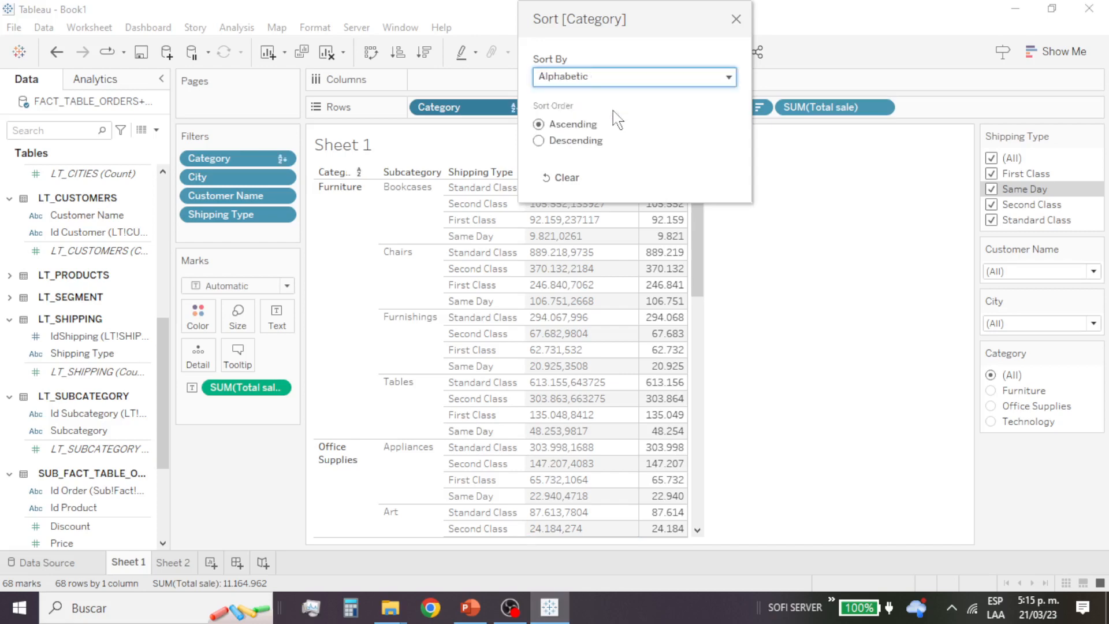
left_click(626, 81)
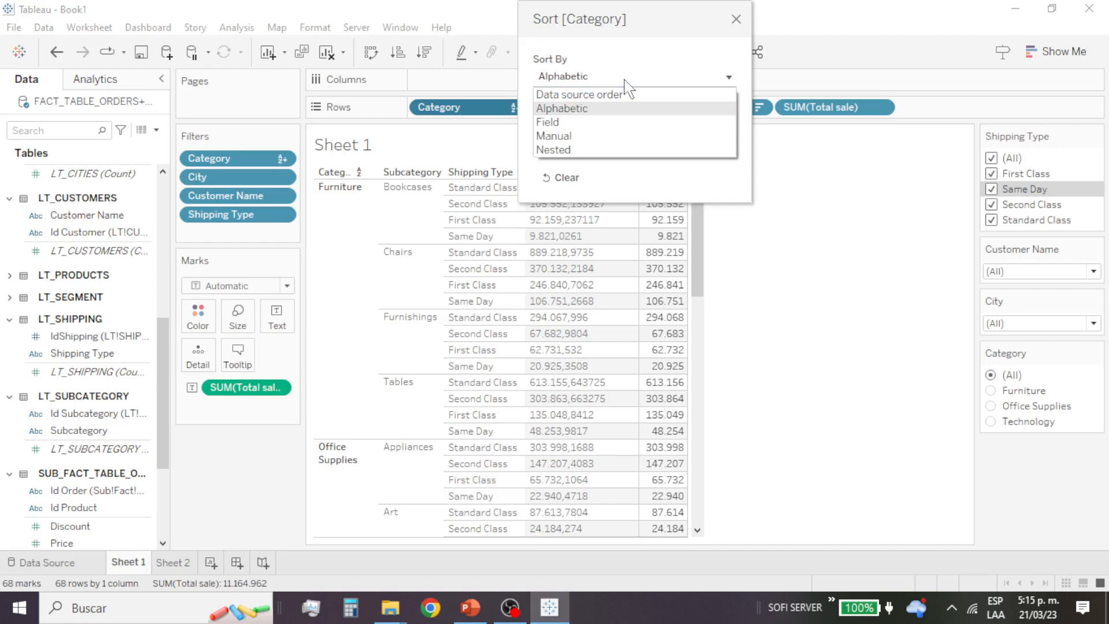
left_click(616, 123)
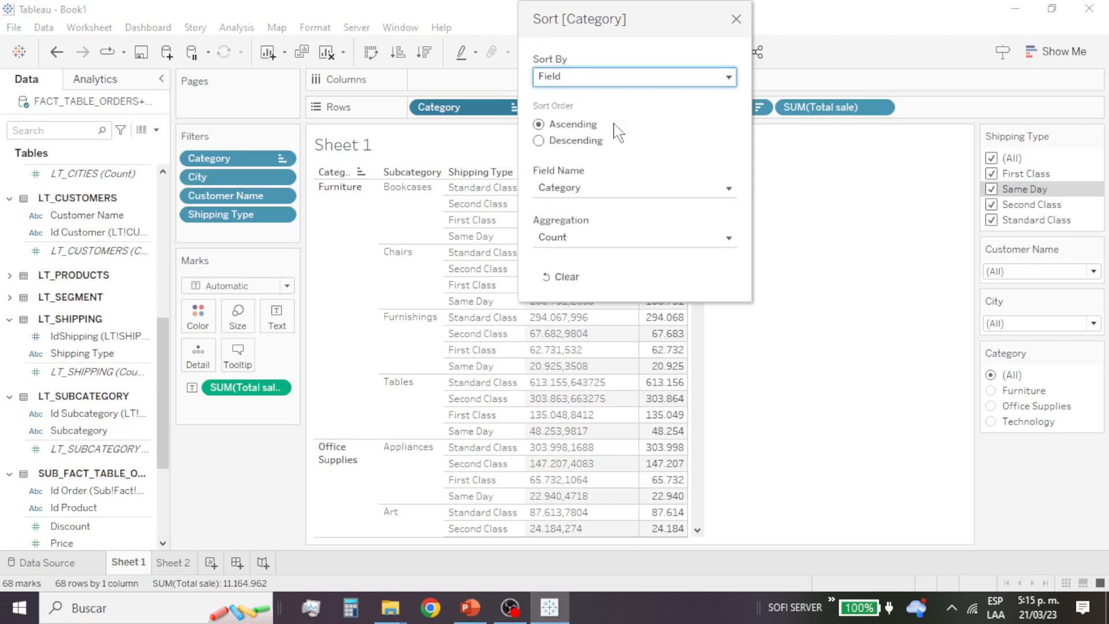
left_click(641, 188)
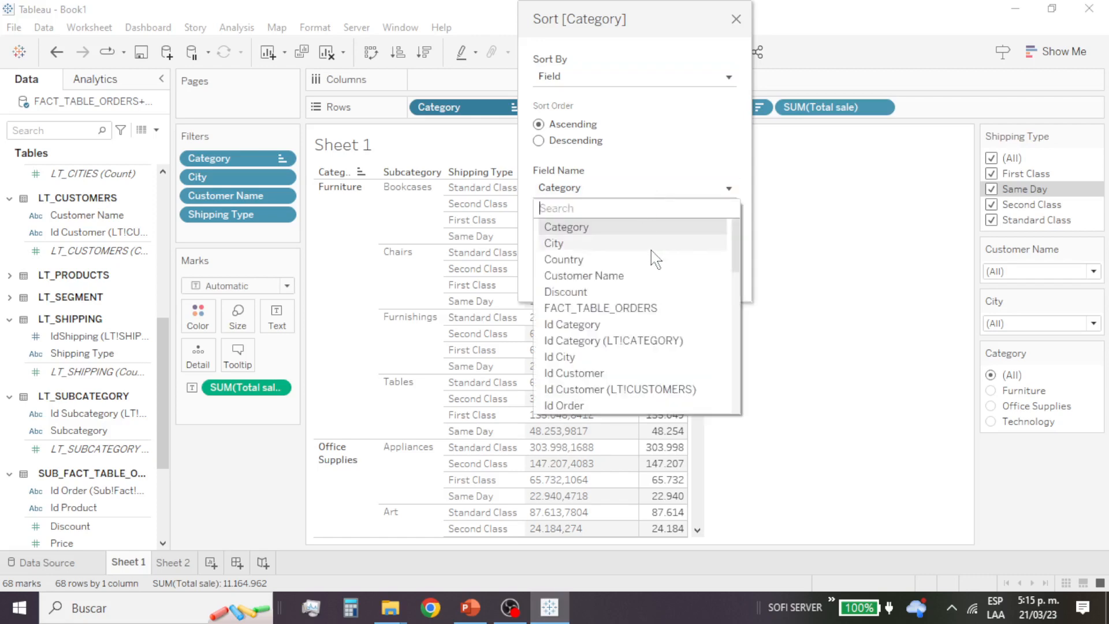
scroll(653, 263, "down", 8)
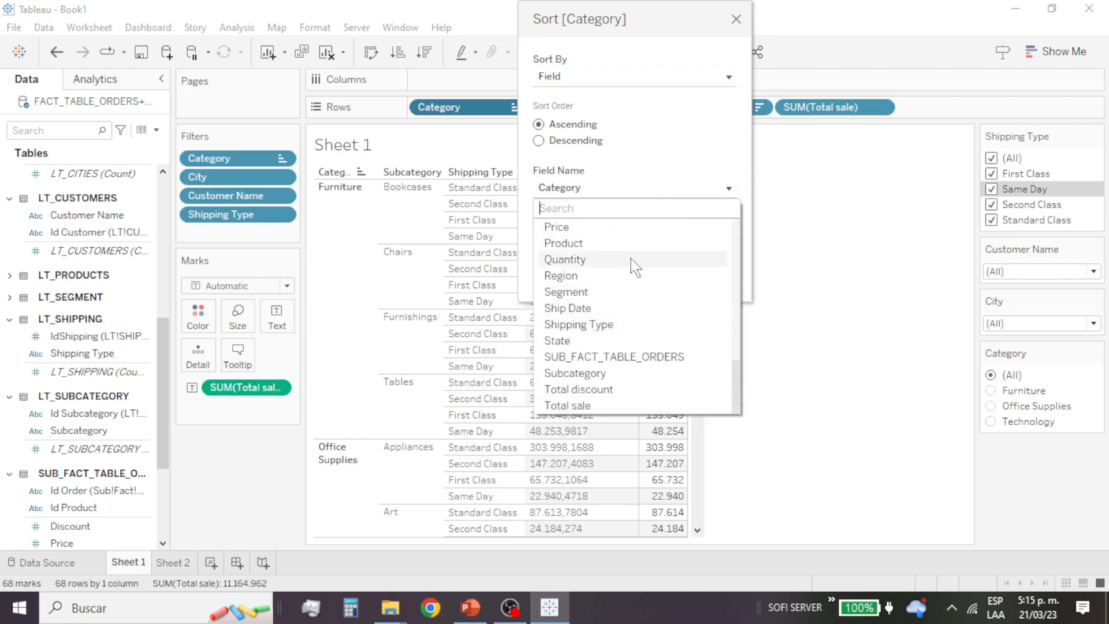
scroll(636, 264, "up", 8)
scroll(638, 266, "down", 8)
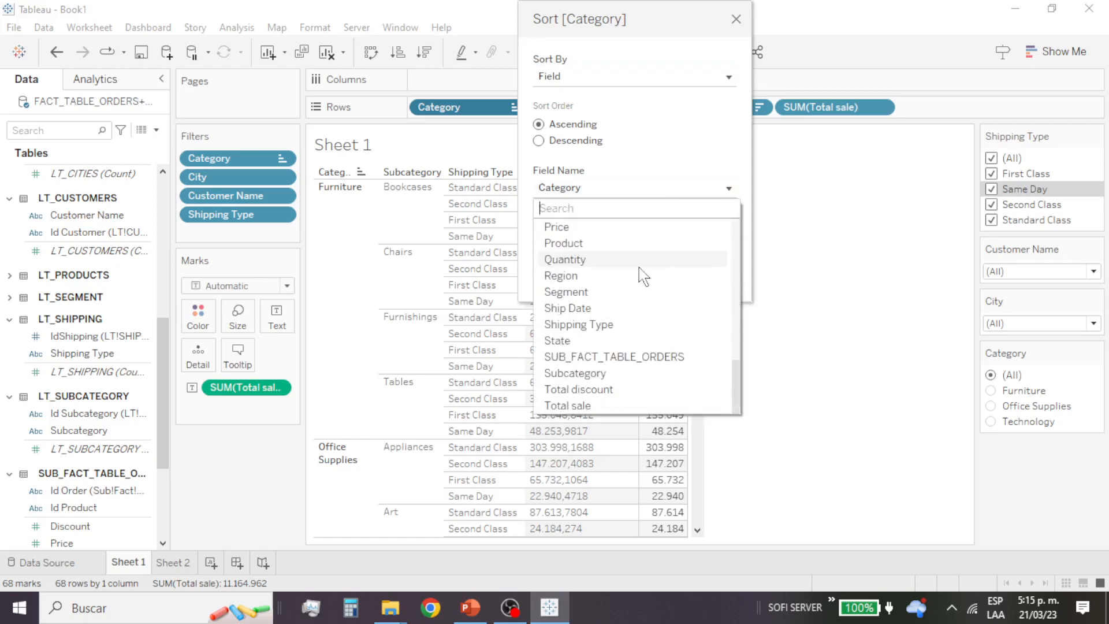
left_click(645, 406)
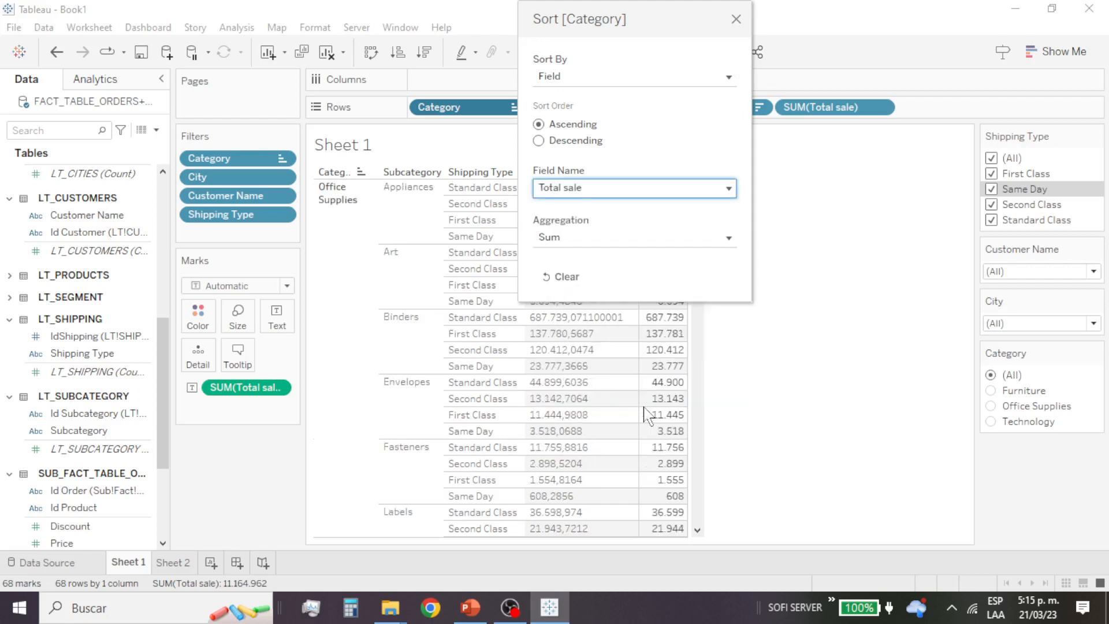
Step: Change the Category sort by Total sale to descending, and check the order of the categories through the whole table
left_click(582, 144)
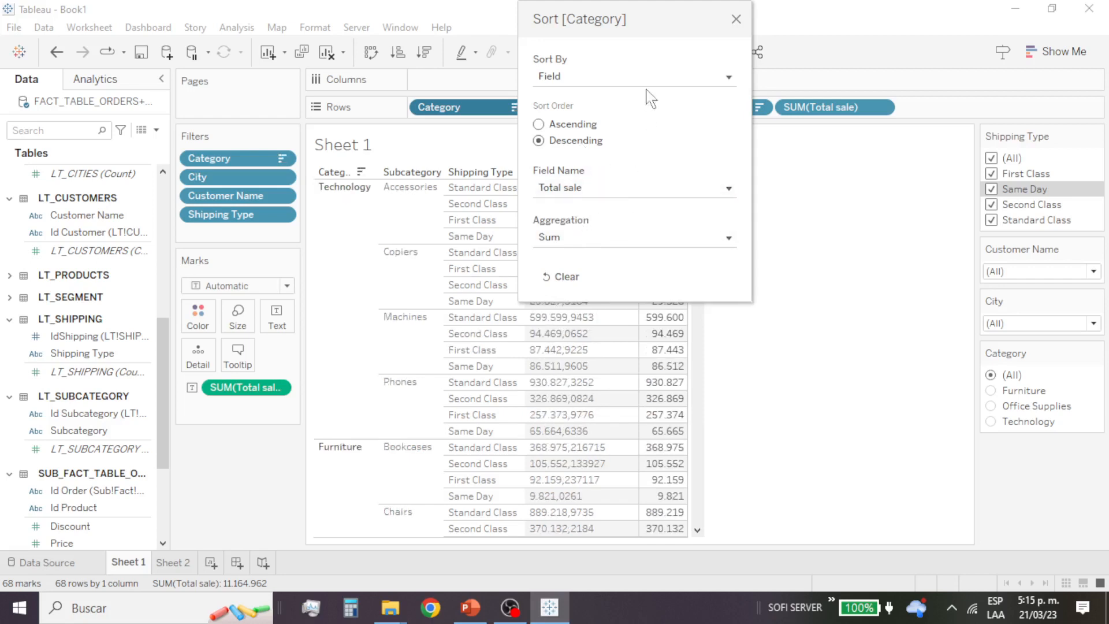
left_click_drag(654, 8, 878, 64)
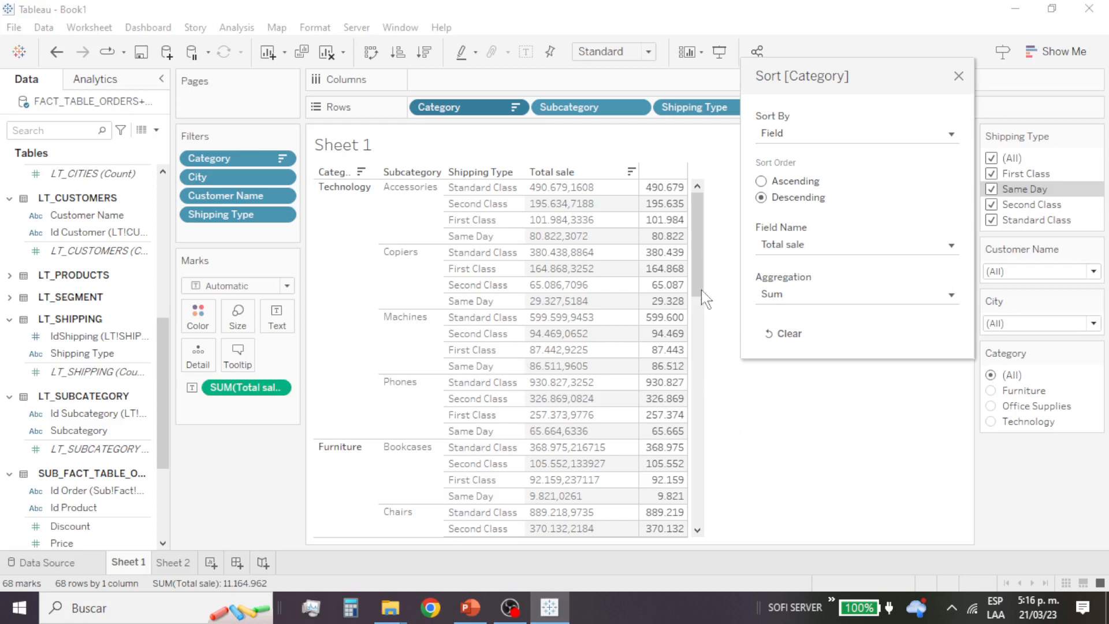
left_click(958, 76)
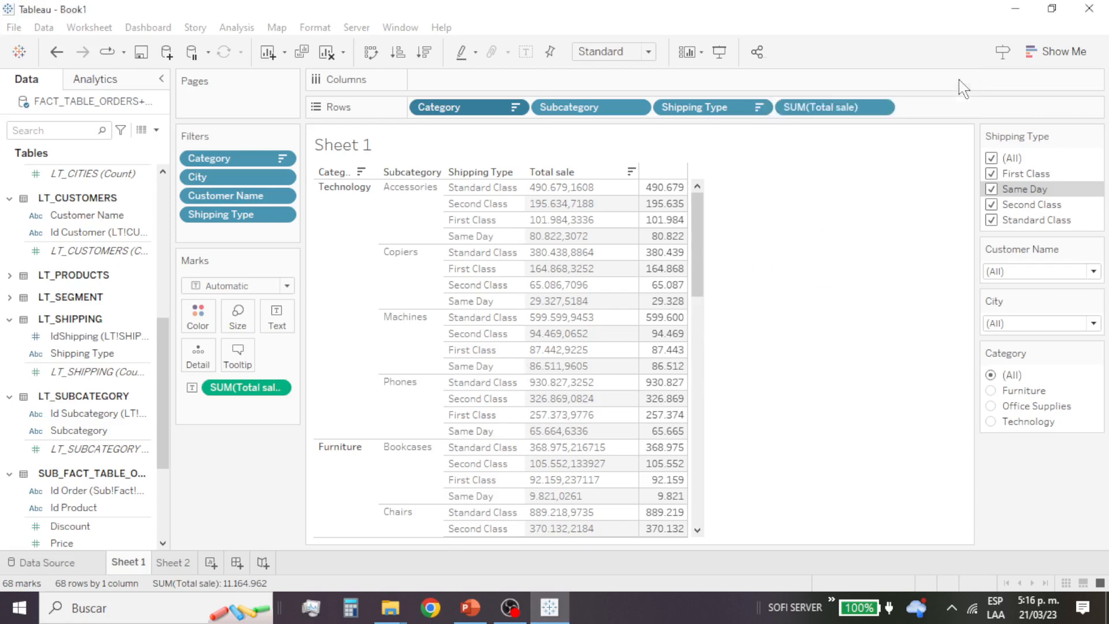
left_click_drag(705, 247, 730, 235)
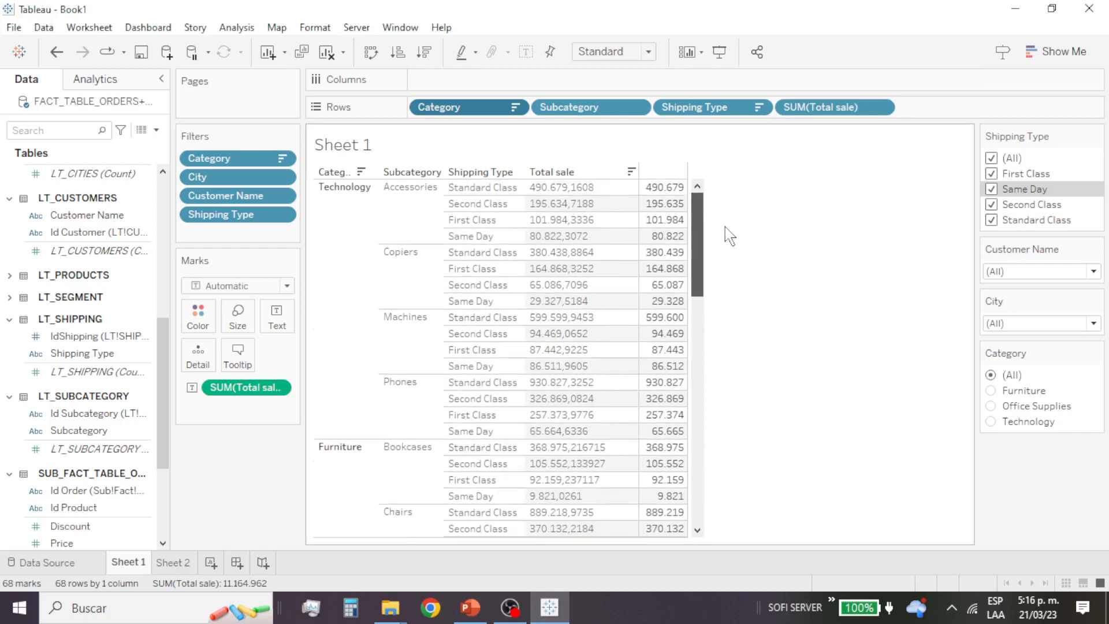
left_click_drag(700, 300, 707, 551)
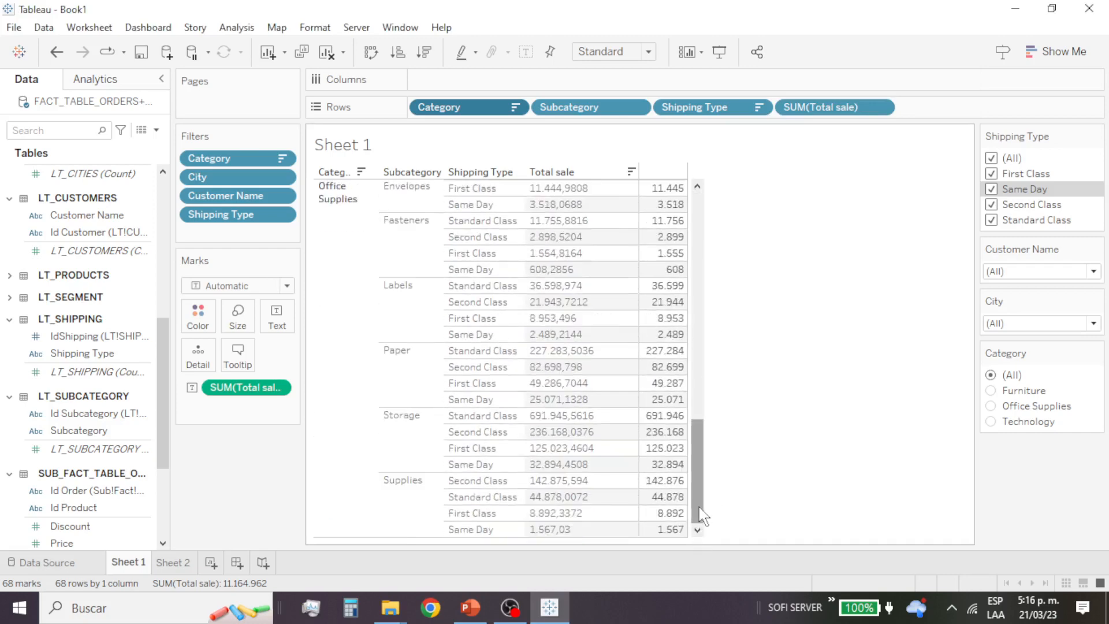
left_click_drag(706, 512, 717, 273)
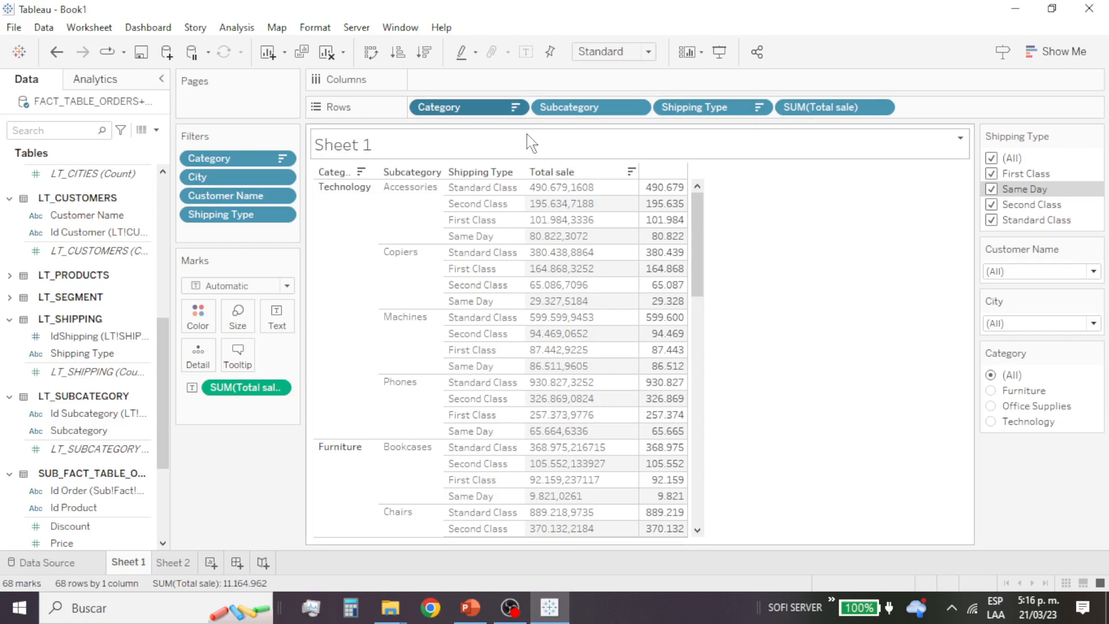
Step: Change the Category sort by Total sale to ascending, and clear the sort back to data source order
left_click(515, 107)
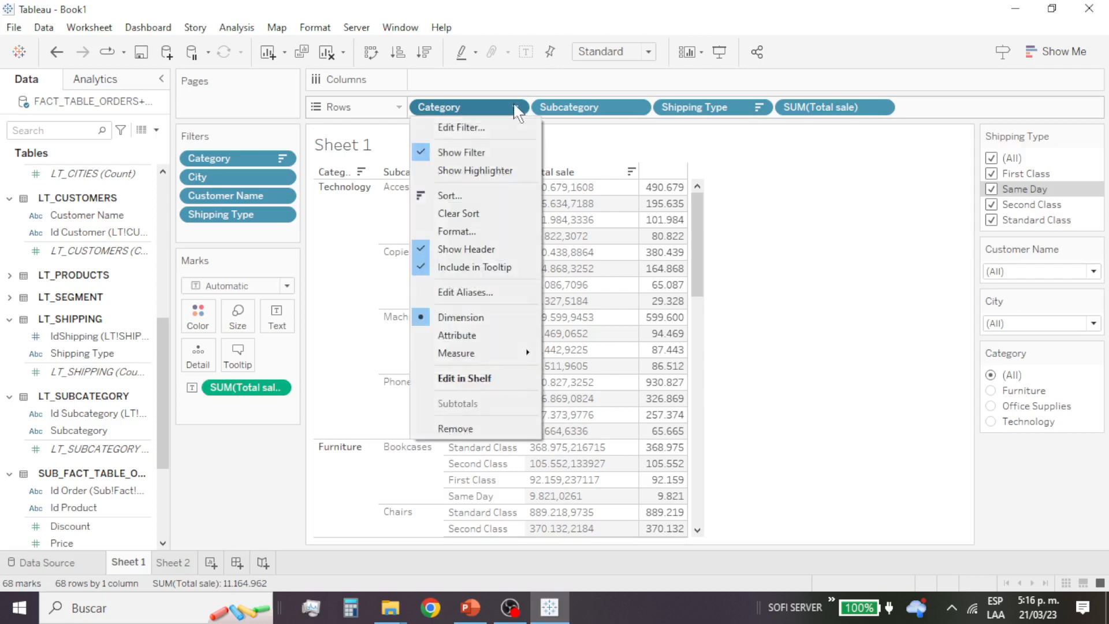
left_click(494, 196)
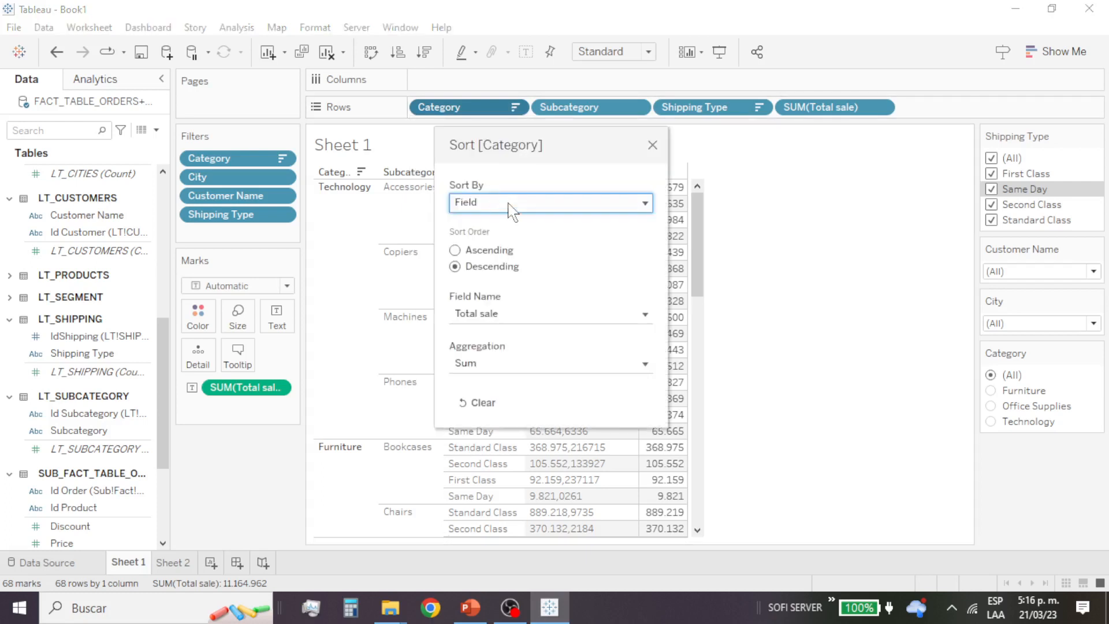
left_click_drag(543, 132, 795, 57)
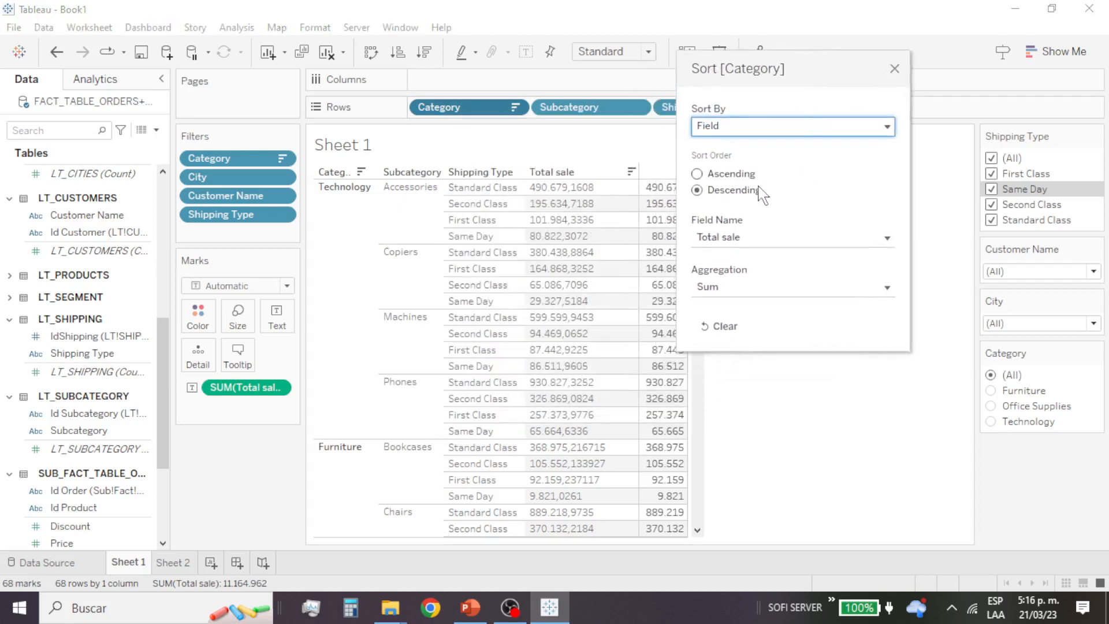
left_click(697, 176)
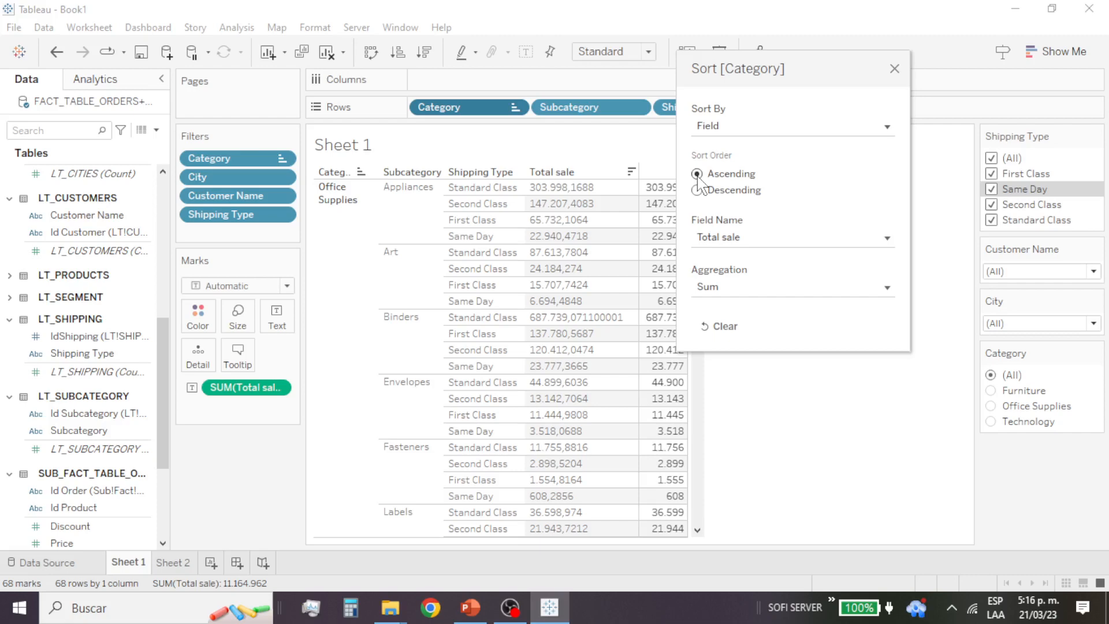
left_click(733, 333)
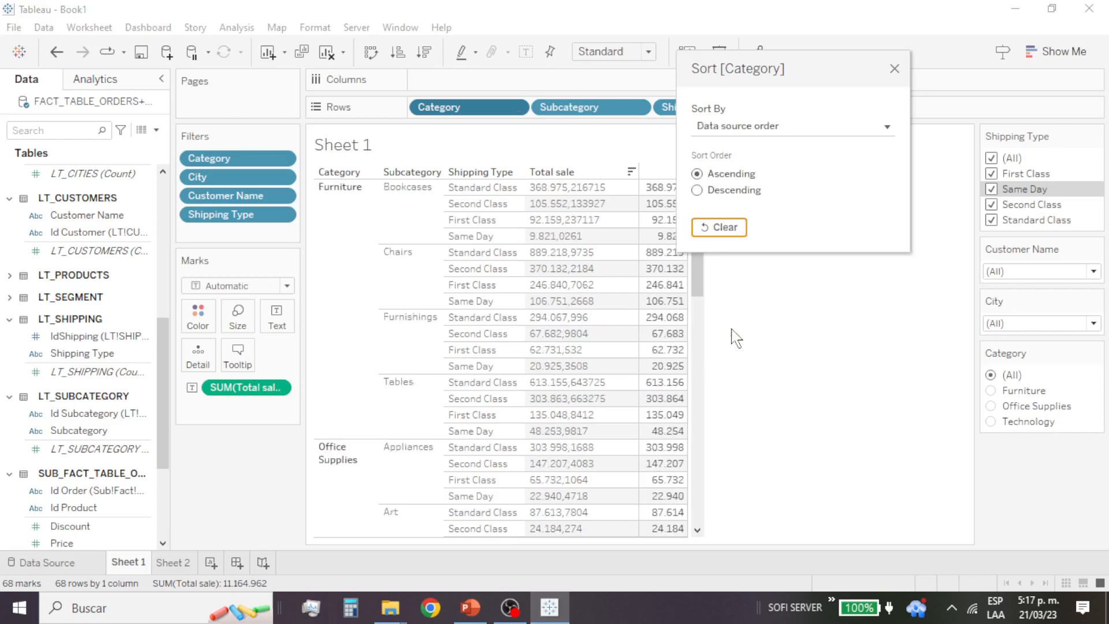
left_click(894, 70)
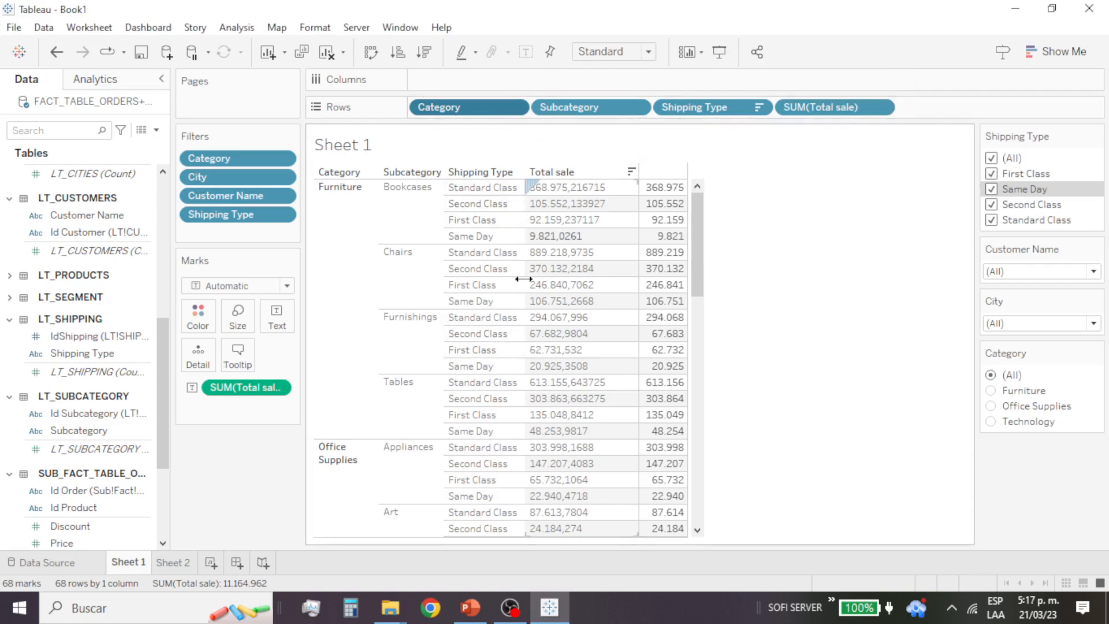
Step: Show the Subcategory filter, and sort the Subcategory row field in ascending order by the sum of Total sale
left_click(637, 109)
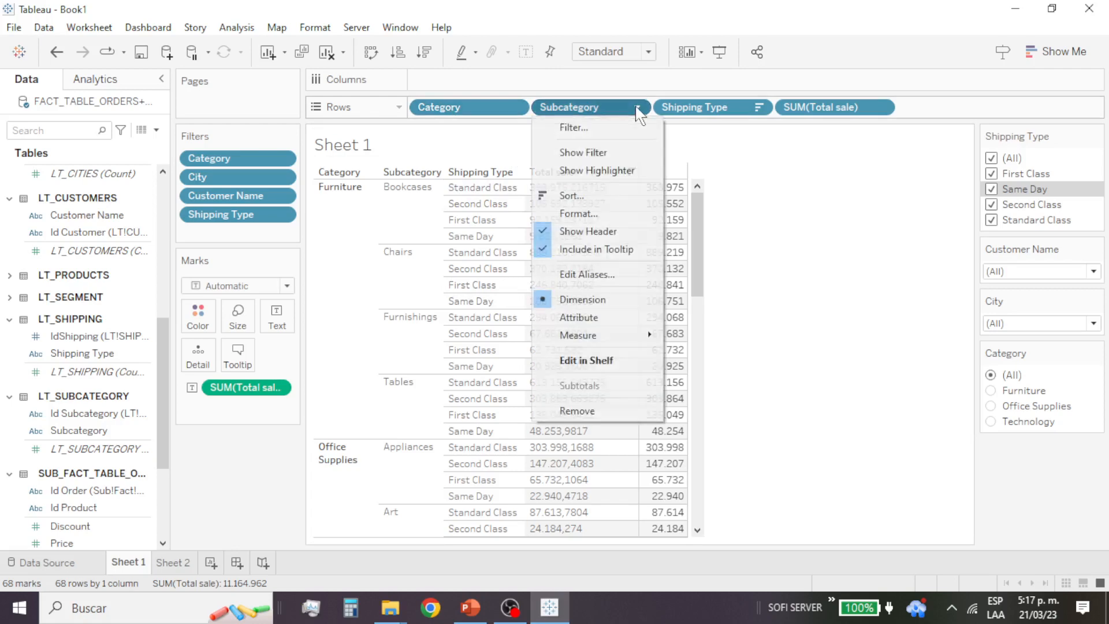
left_click(604, 153)
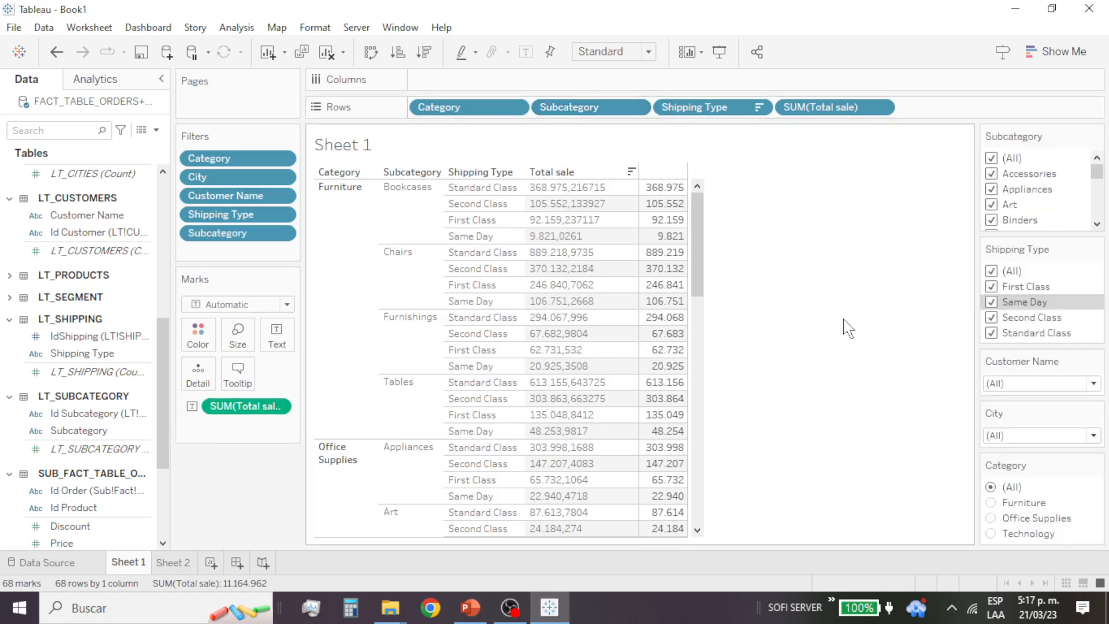
left_click(636, 109)
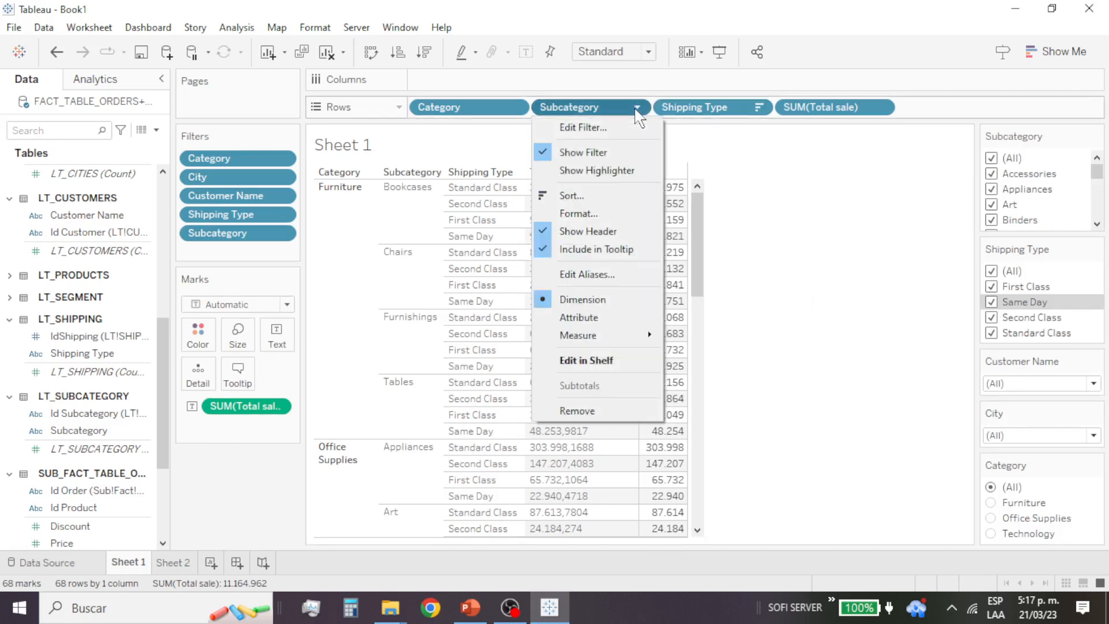
left_click(593, 196)
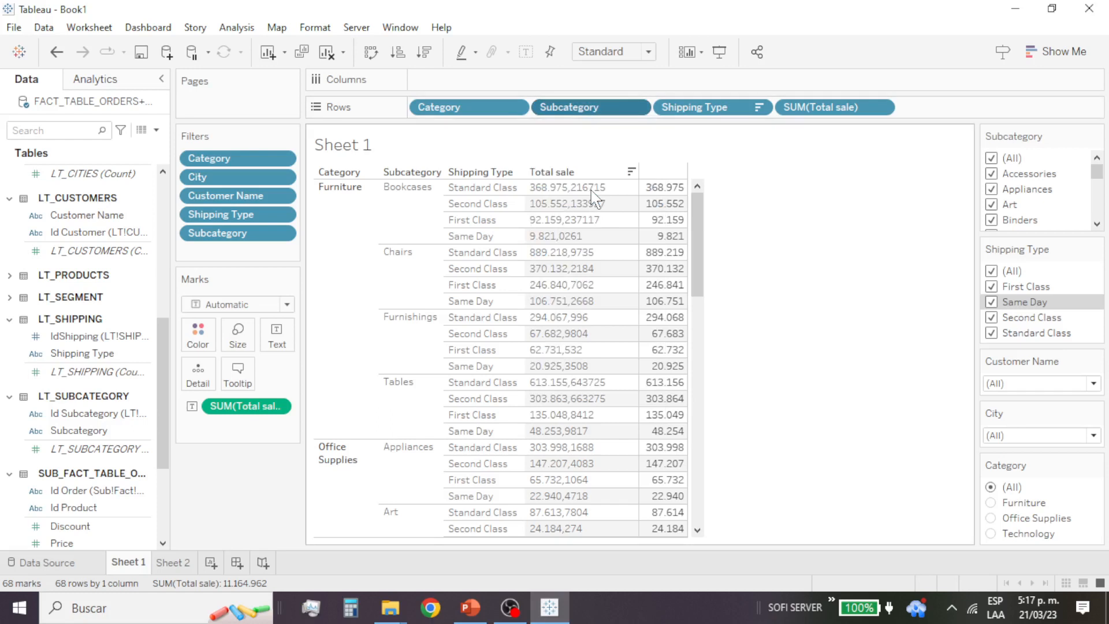
left_click_drag(514, 200, 732, 89)
left_click(780, 146)
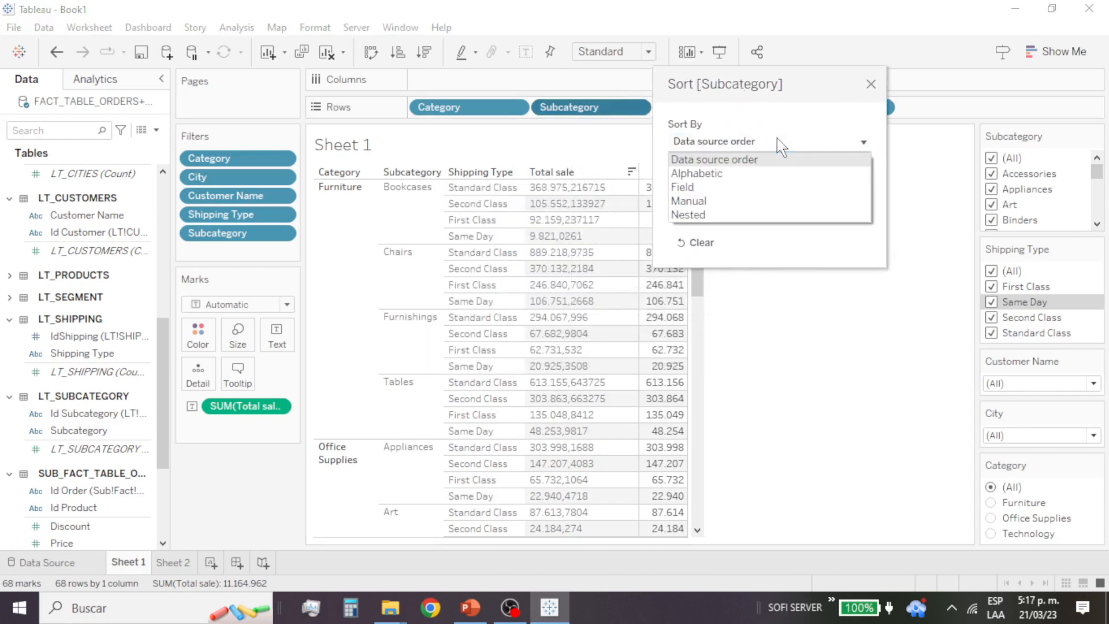
left_click(756, 186)
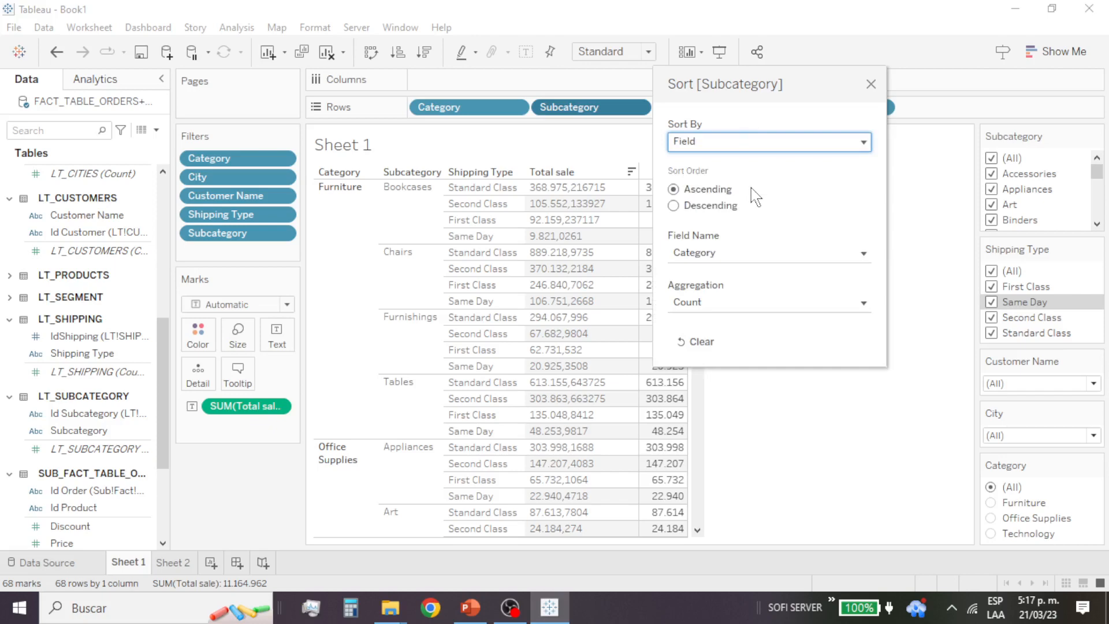
left_click(777, 256)
scroll(772, 473, "down", 5)
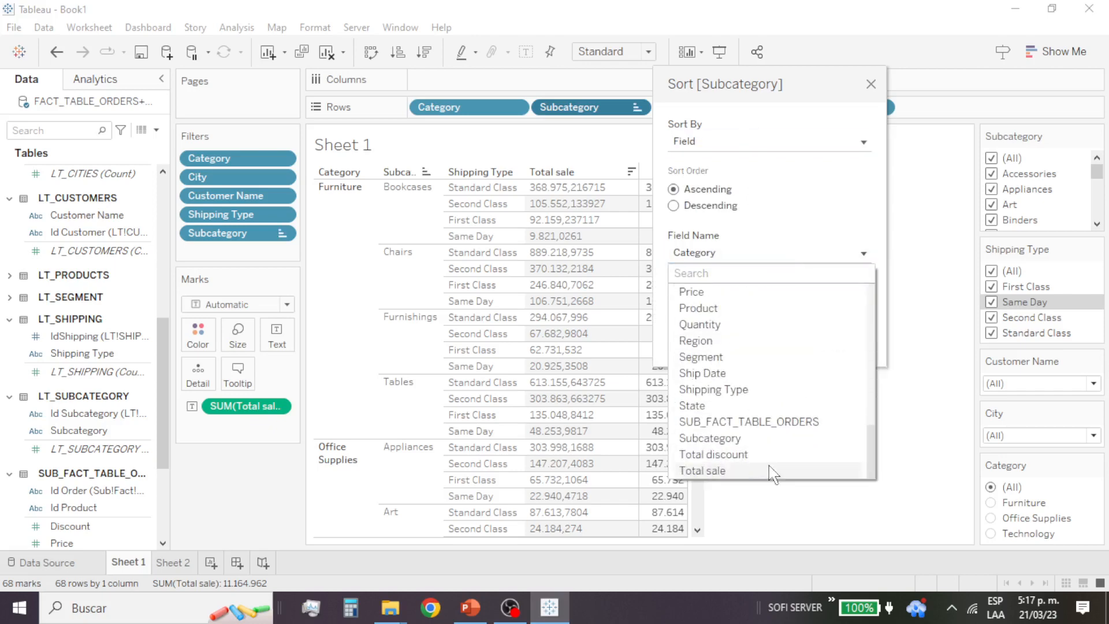
left_click(739, 471)
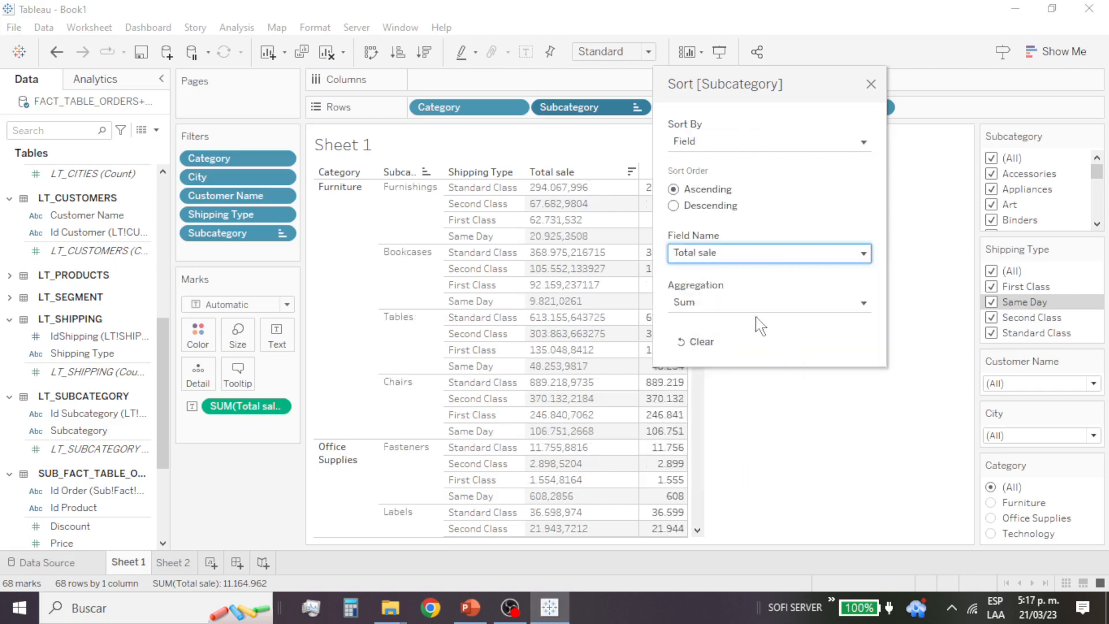
left_click(713, 212)
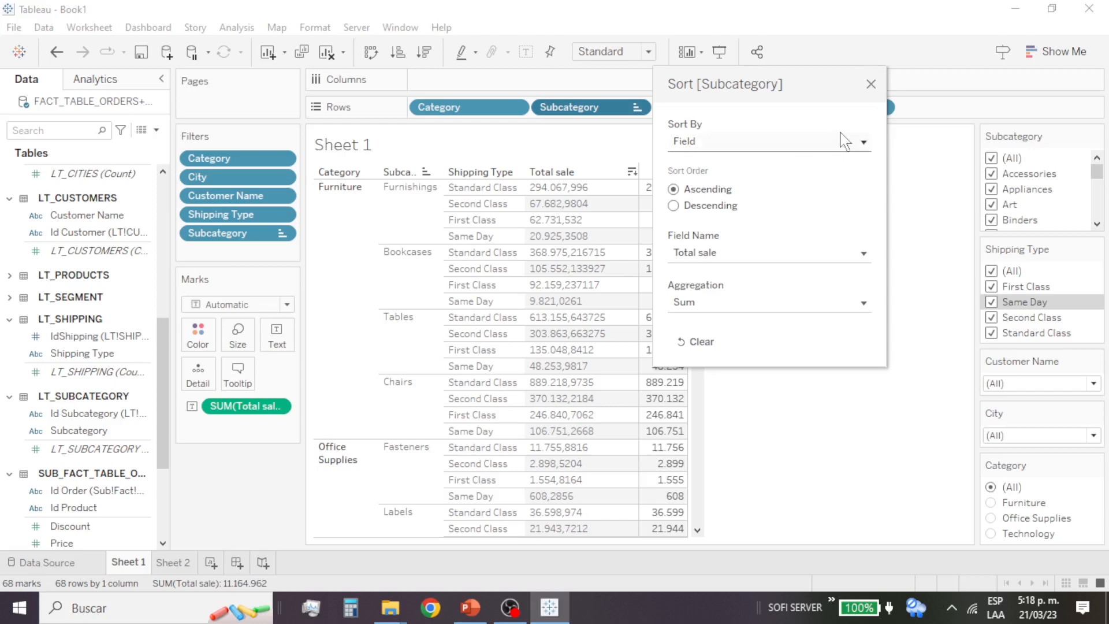
left_click(871, 84)
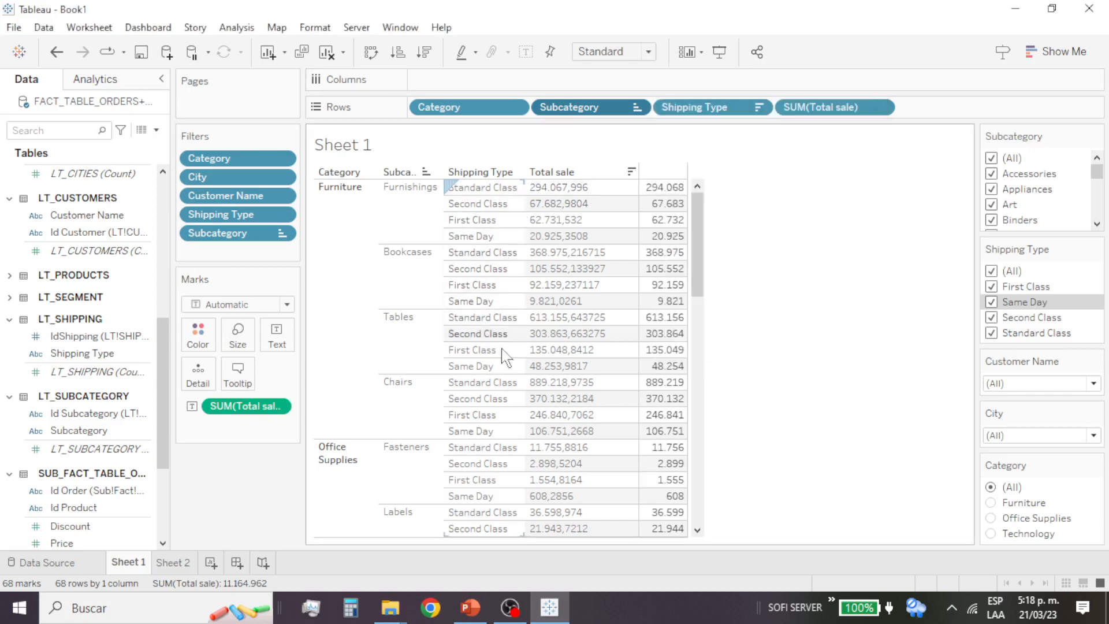
Step: Examine the order of the subcategories and their sales within each category, down to the end of the table and back
scroll(534, 396, "down", 3)
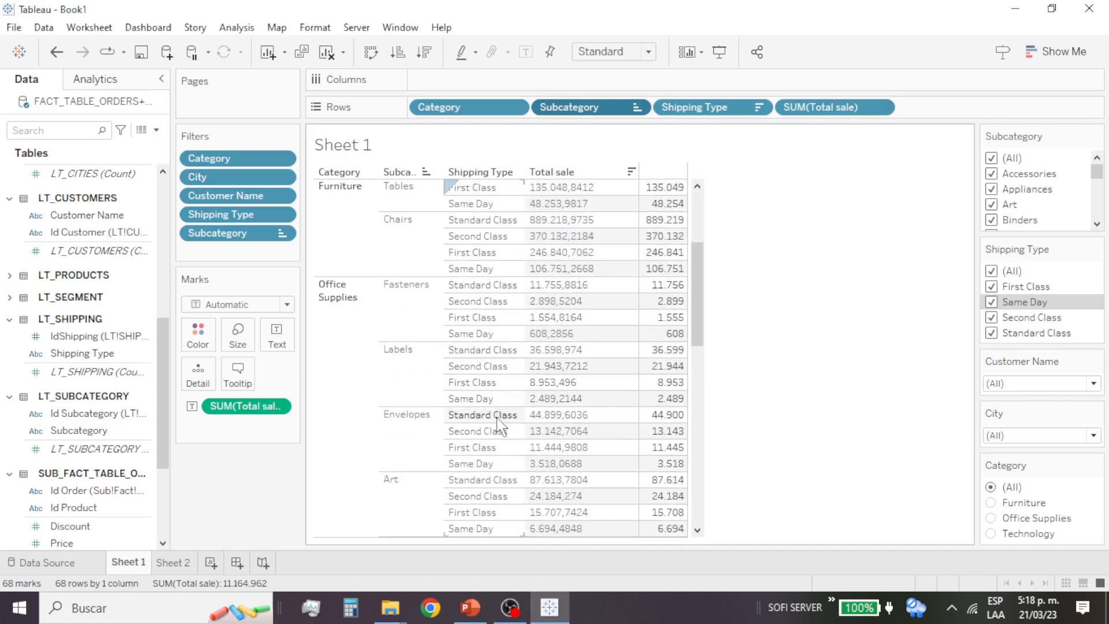
scroll(512, 376, "down", 3)
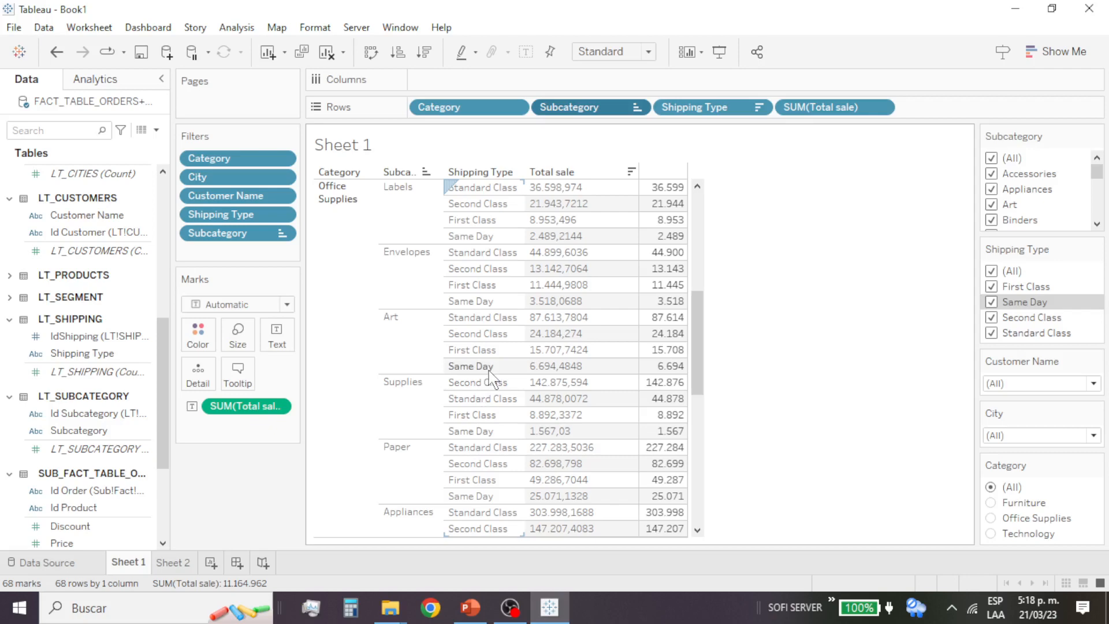
scroll(530, 437, "down", 3)
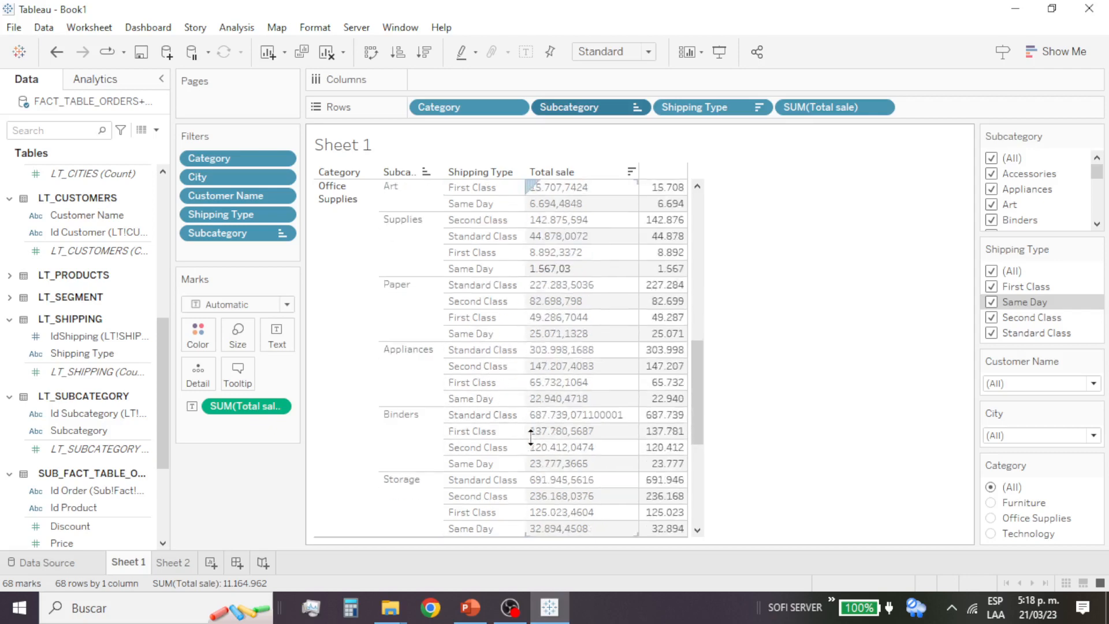
scroll(530, 437, "down", 2)
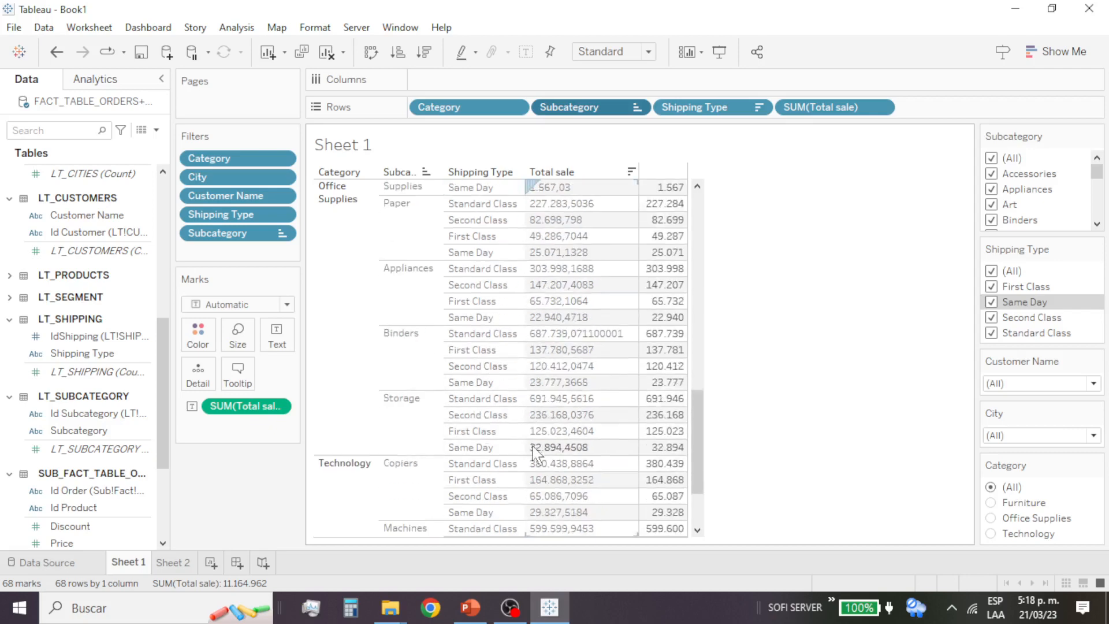
scroll(534, 451, "down", 2)
scroll(536, 456, "down", 2)
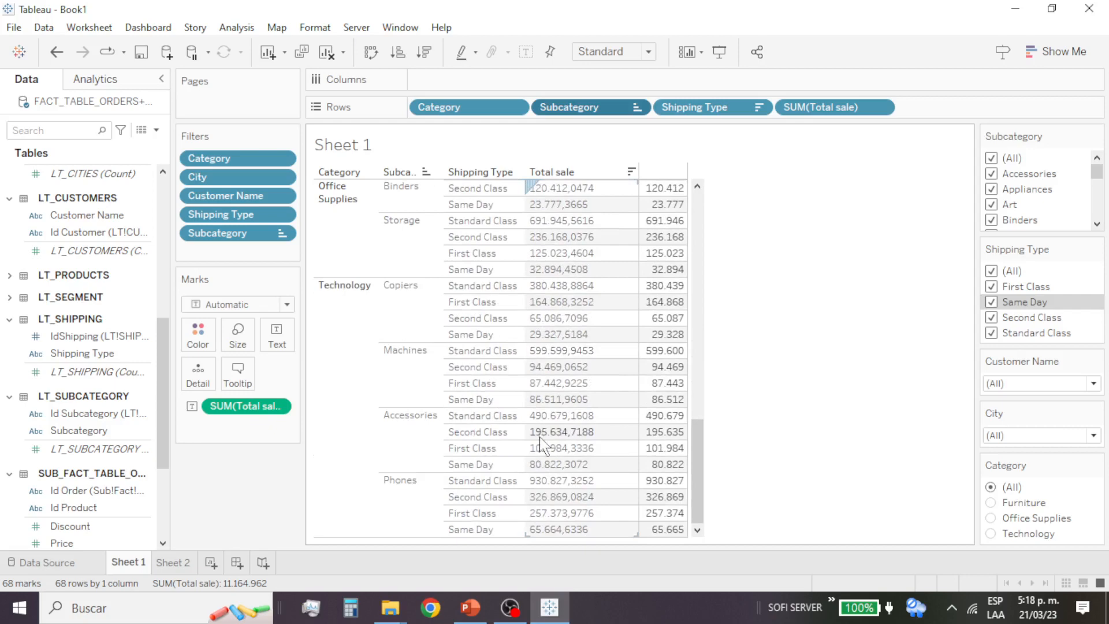
scroll(585, 439, "up", 5)
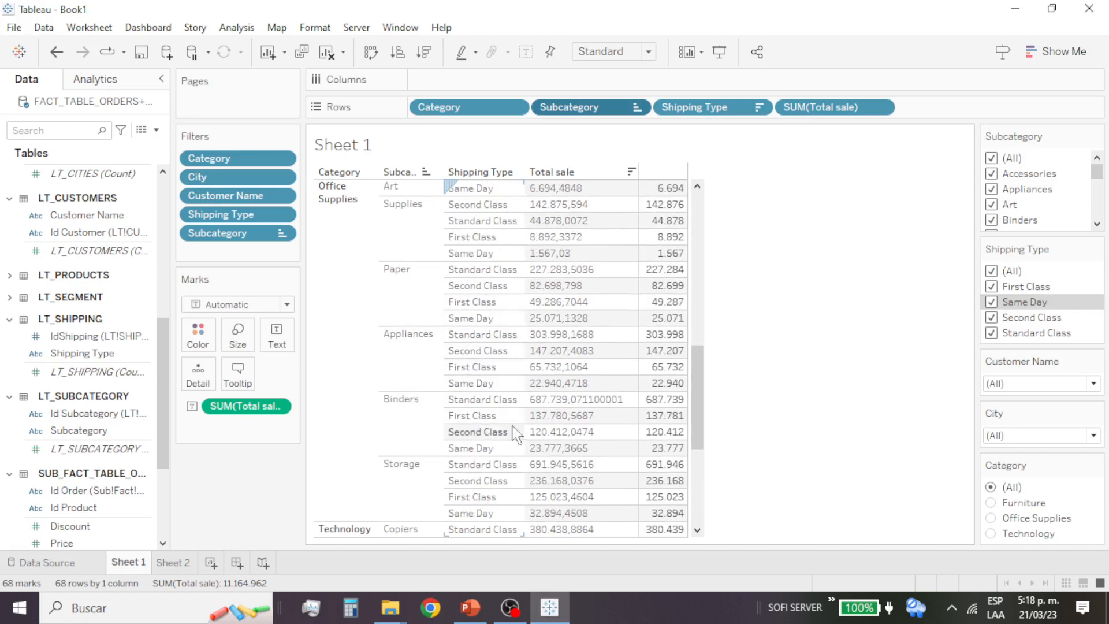
scroll(530, 430, "up", 3)
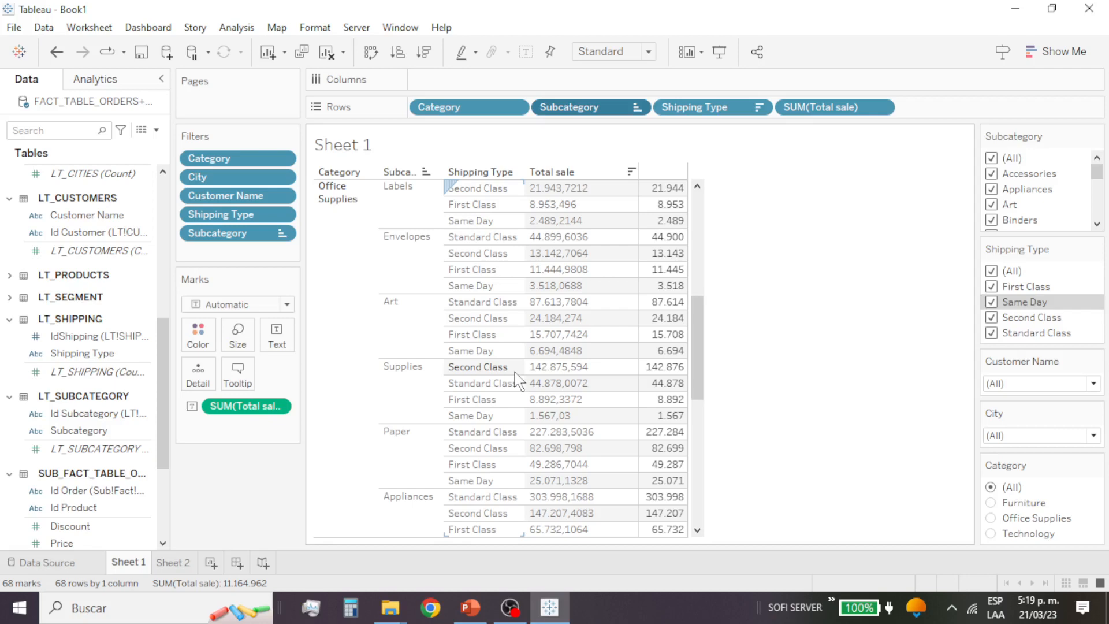
Step: Change the sort order of the Subcategory row field by Total sale to descending
left_click(637, 108)
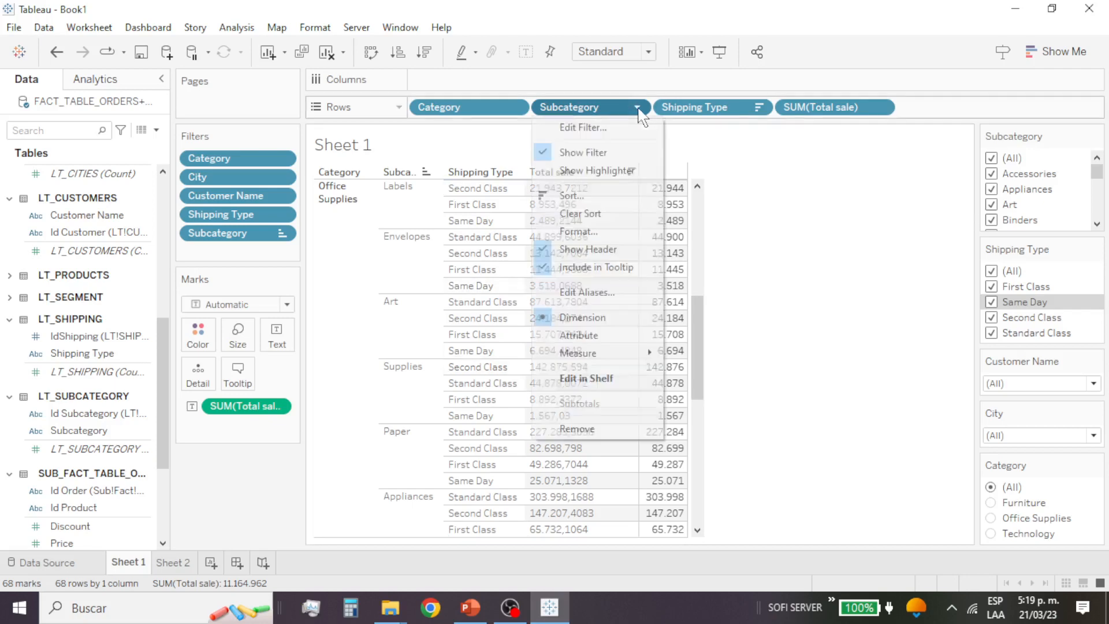
left_click(618, 199)
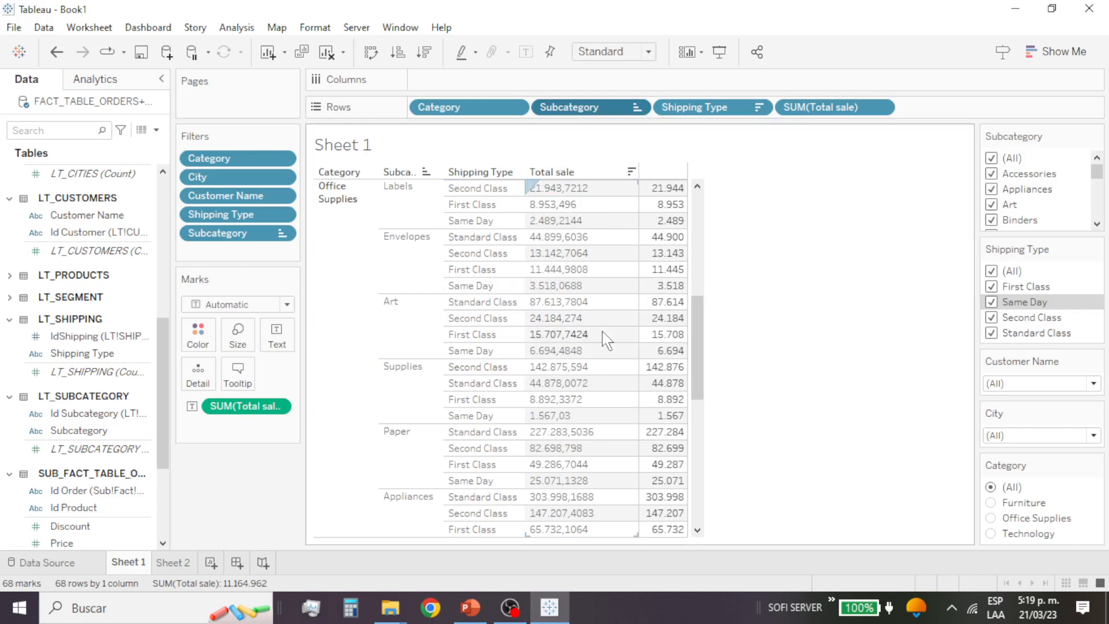
left_click(501, 266)
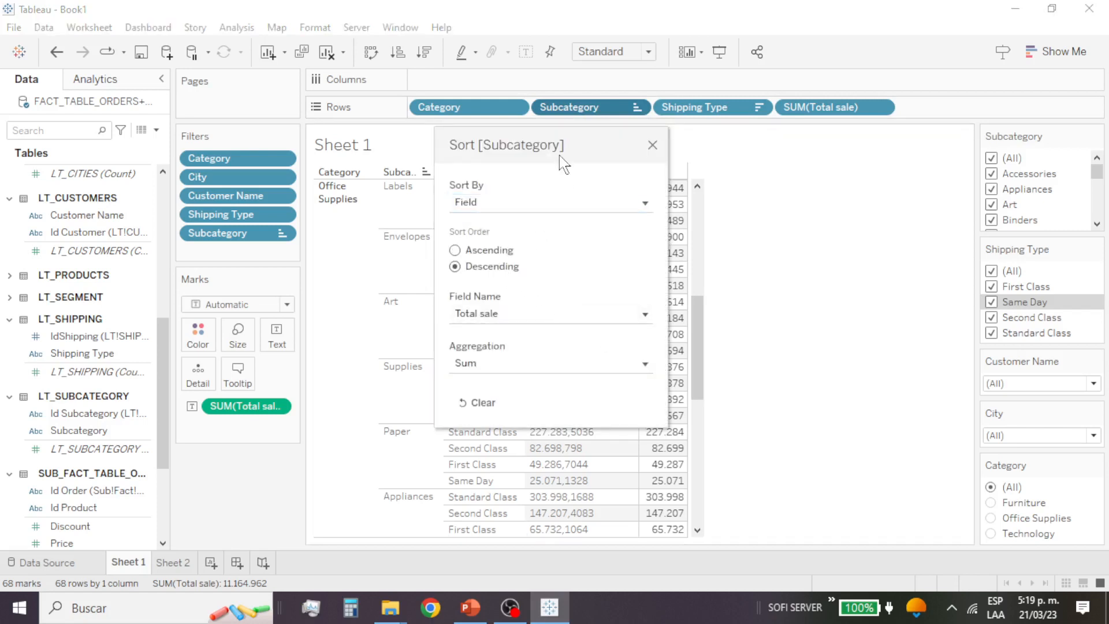
left_click_drag(559, 131, 865, 119)
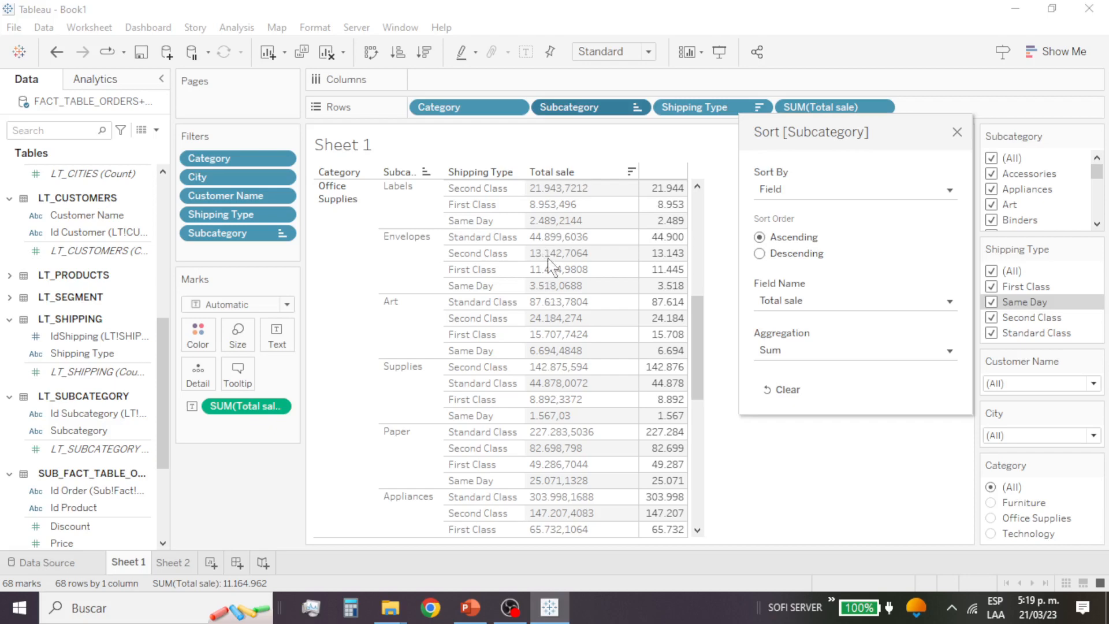
left_click(794, 254)
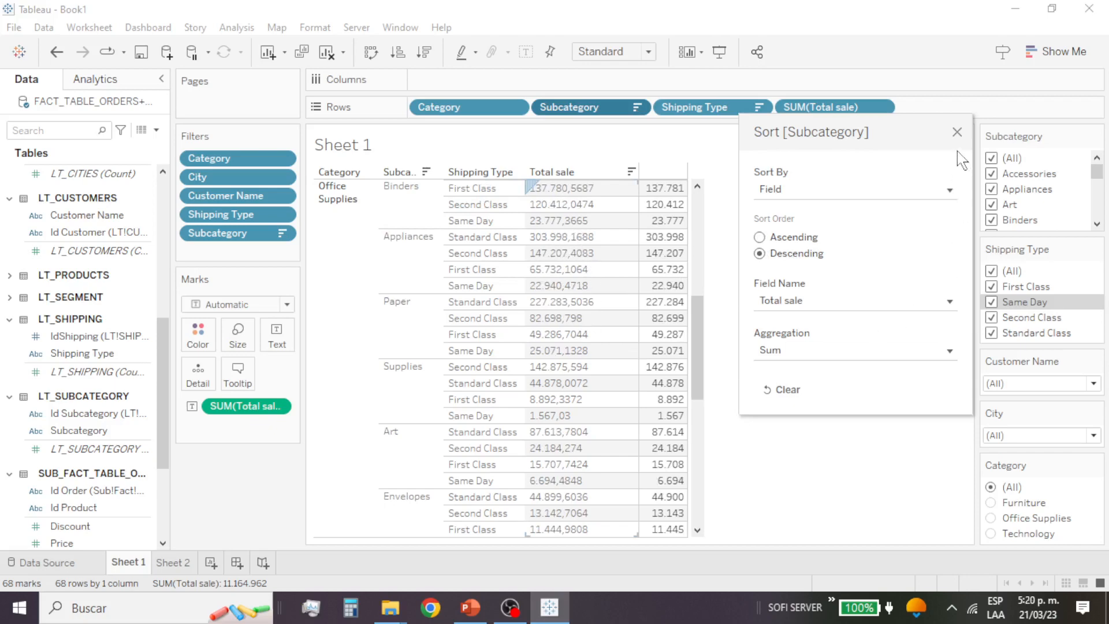
left_click(957, 133)
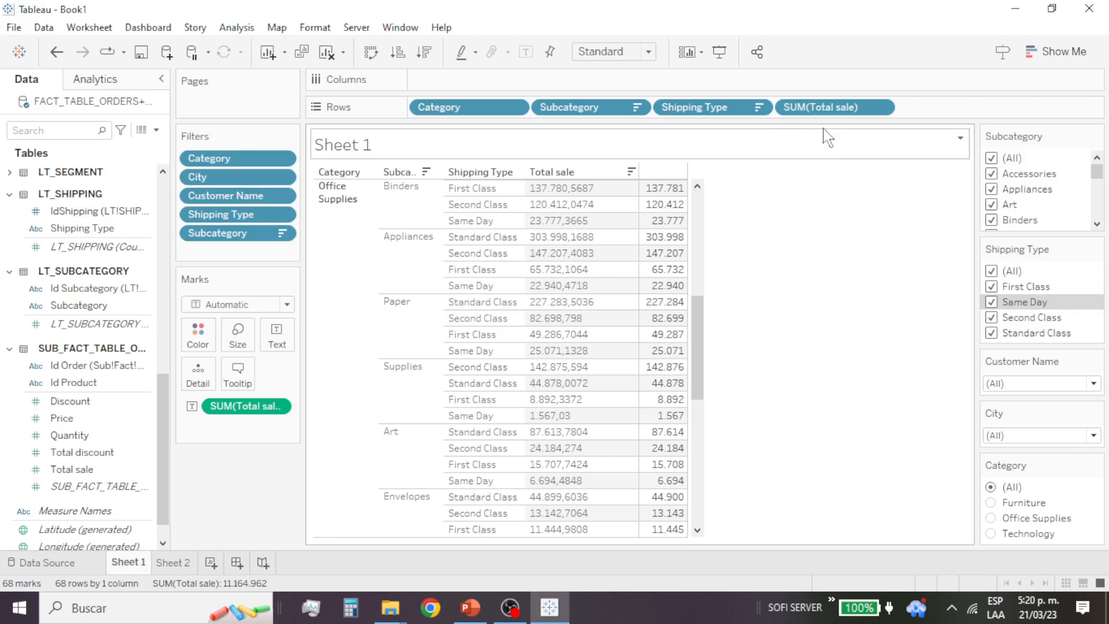
Step: Move SUM(Total sale) from Rows to Columns and make it a continuous measure so the sales are drawn as bars
left_click_drag(826, 116, 678, 81)
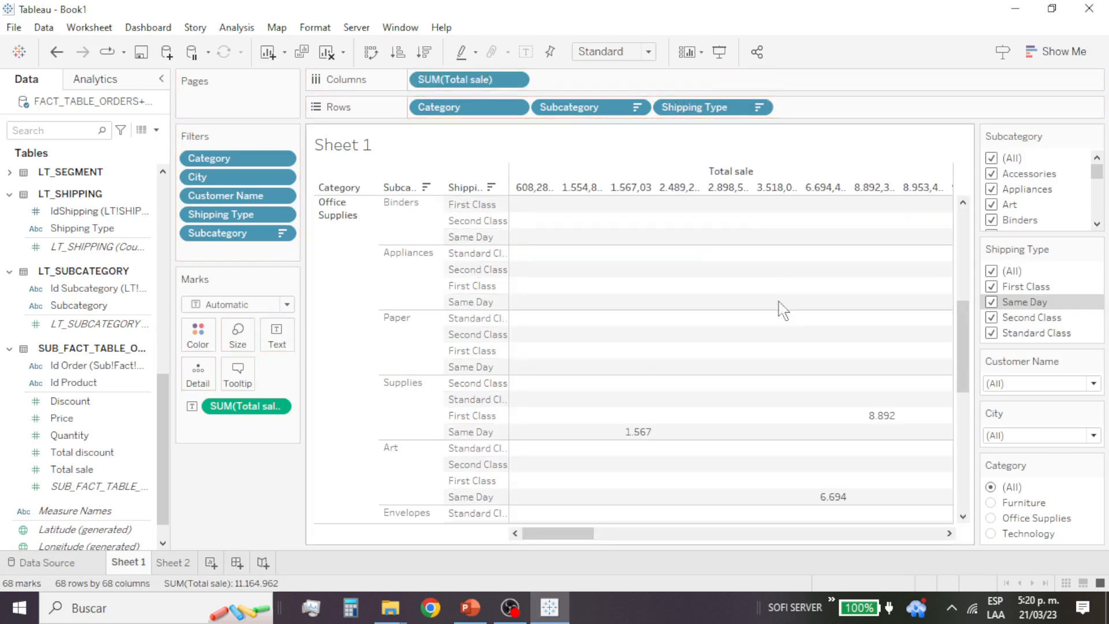
mouse_move(471, 80)
left_mouse_down()
mouse_move(104, 482)
mouse_move(431, 116)
mouse_move(473, 94)
left_mouse_up()
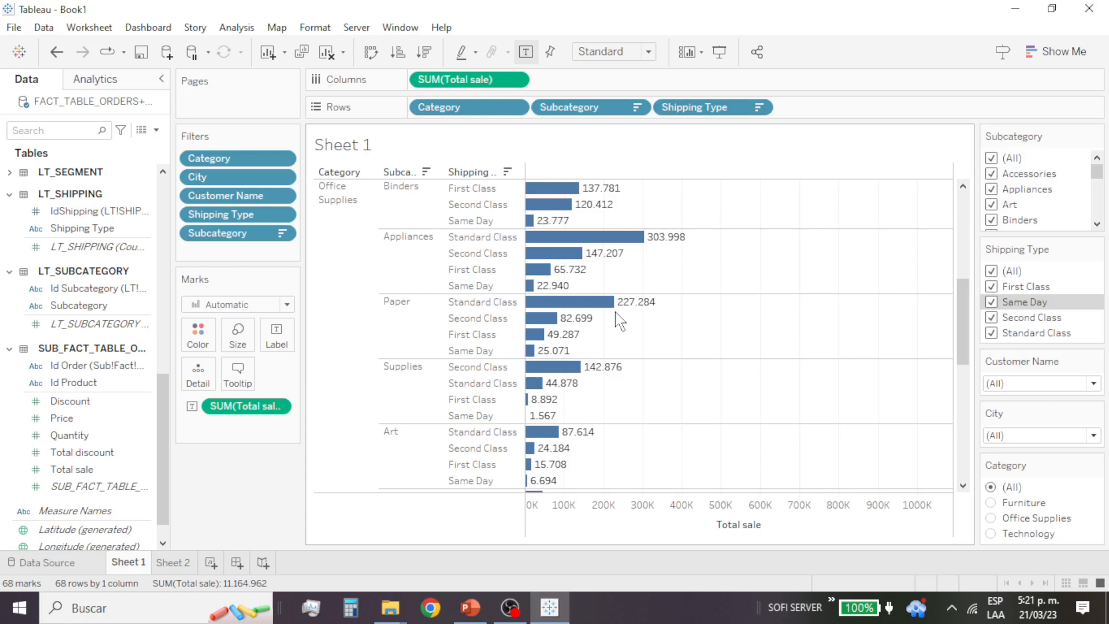
mouse_move(554, 301)
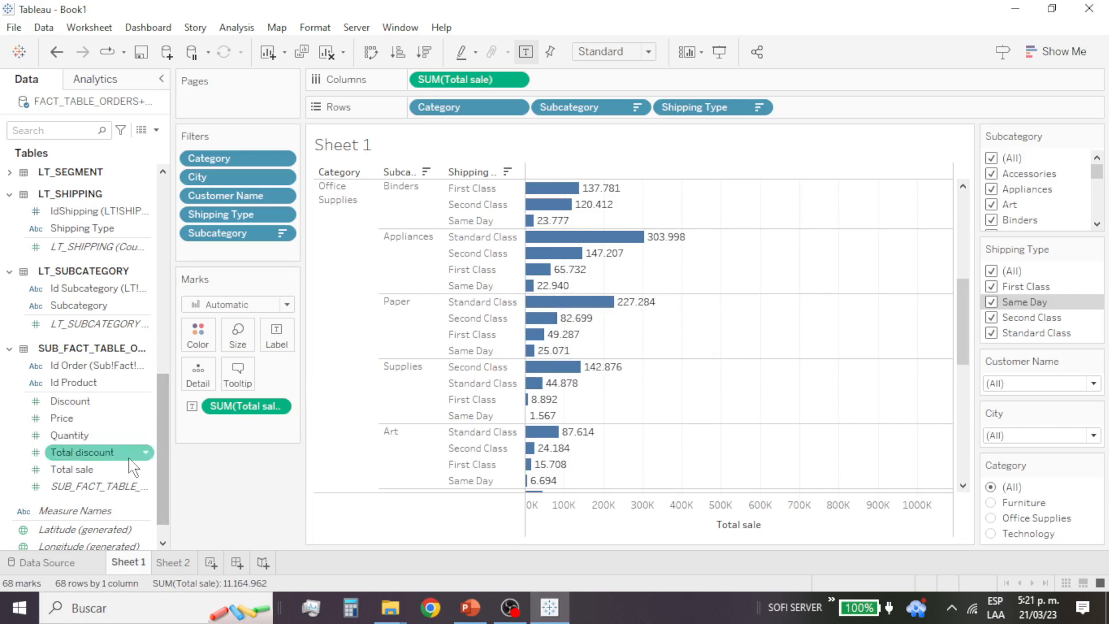
Step: Color the bars by the sum of Total sale, and place its color legend above the Subcategory filter
left_click_drag(108, 473, 207, 342)
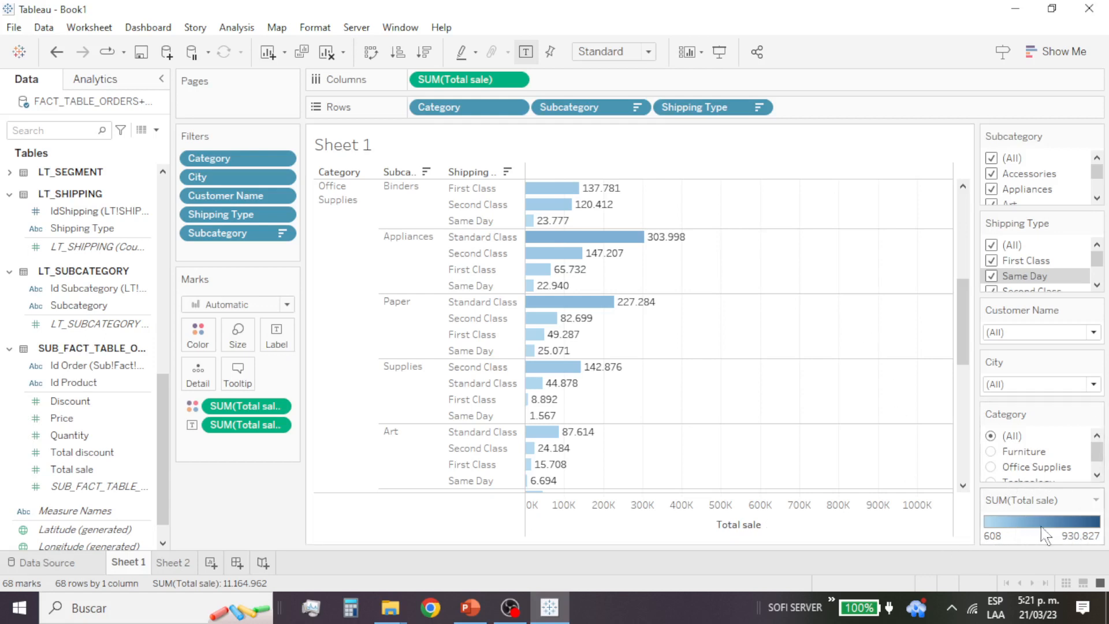
left_click_drag(1008, 543, 1027, 234)
left_click_drag(1027, 196, 1026, 130)
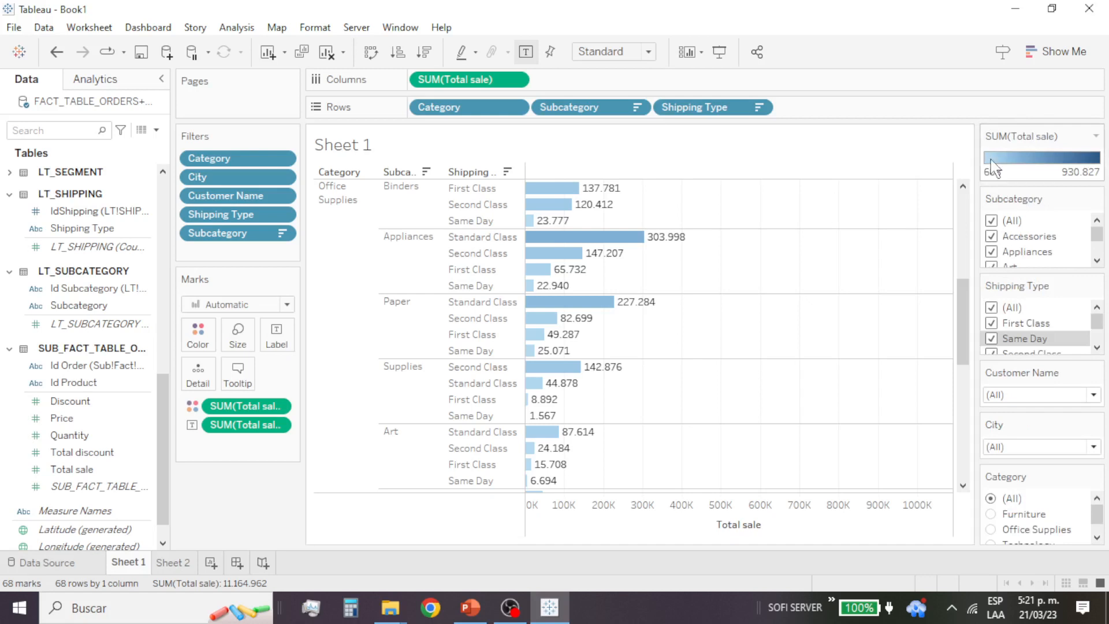
Step: Set the Total sale color palette to Orange-Blue Diverging and replace its low-end color with light pink (#ffaaff)
left_click(1096, 137)
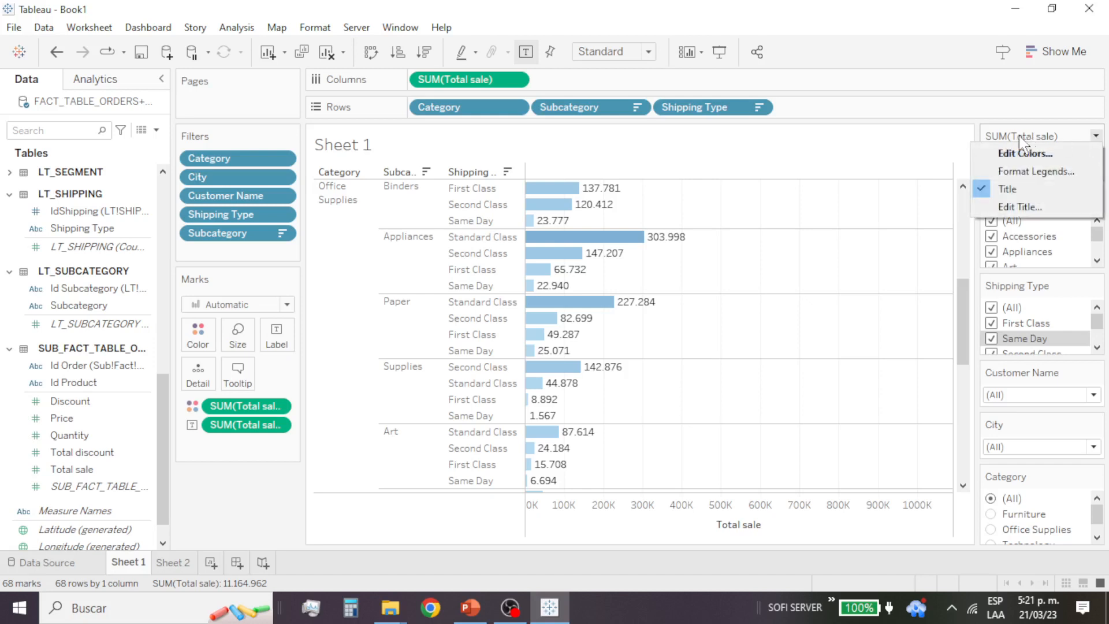
left_click(1019, 153)
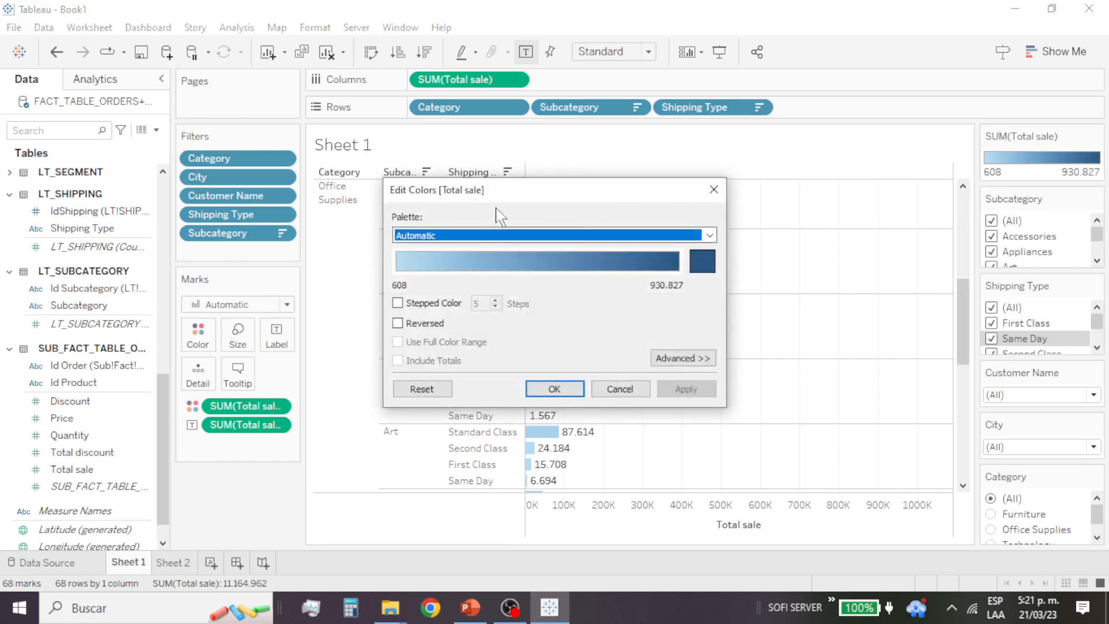
left_click_drag(514, 188, 687, 30)
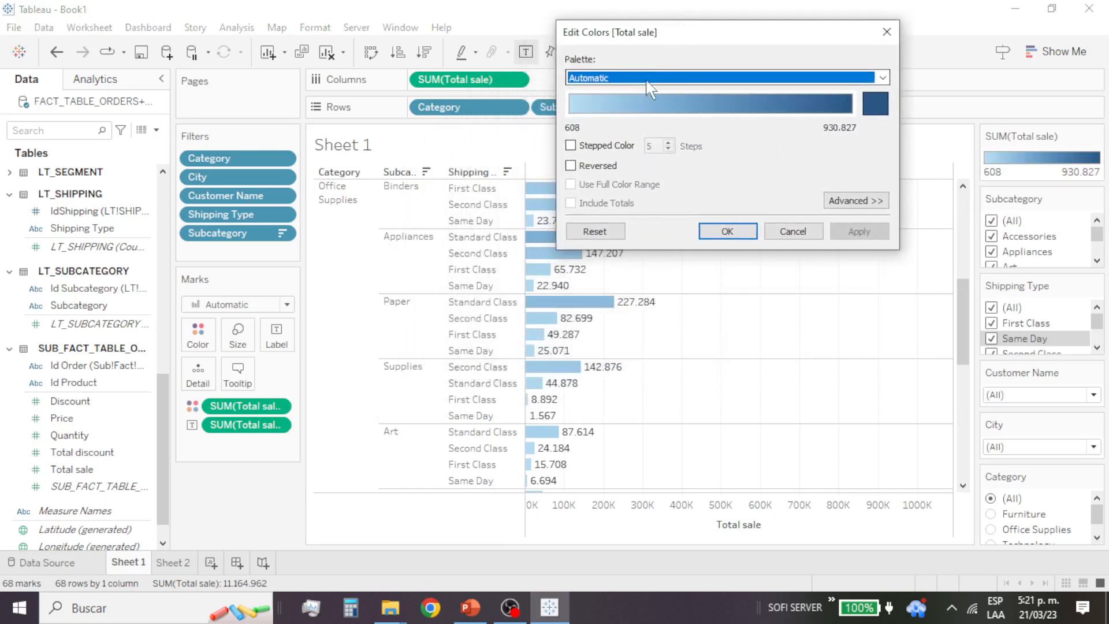
left_click(648, 82)
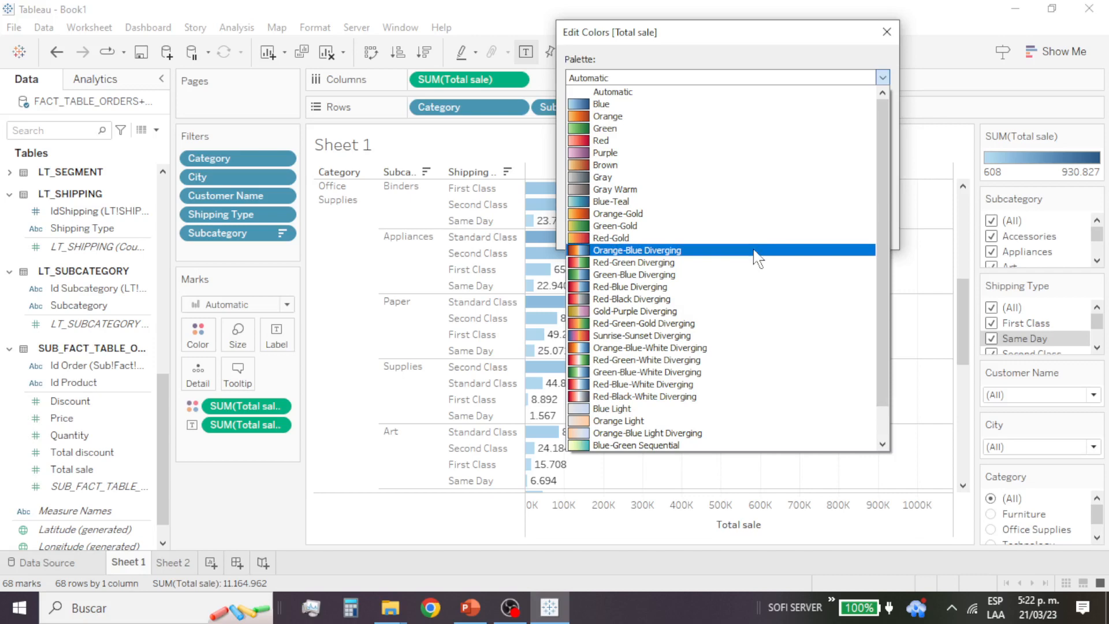
left_click(756, 258)
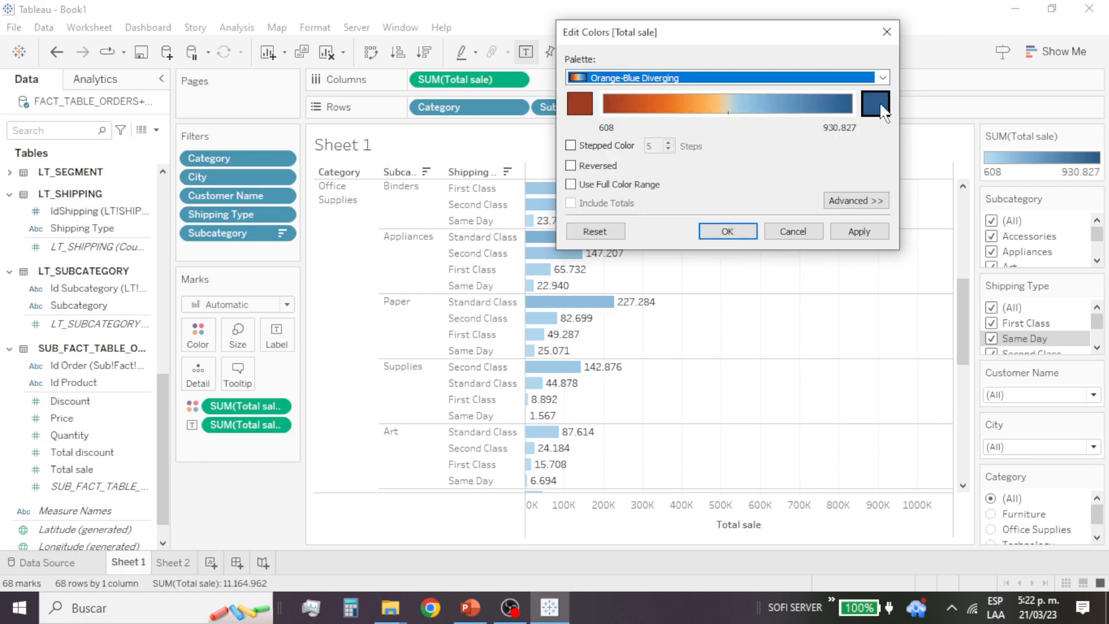
left_click(583, 104)
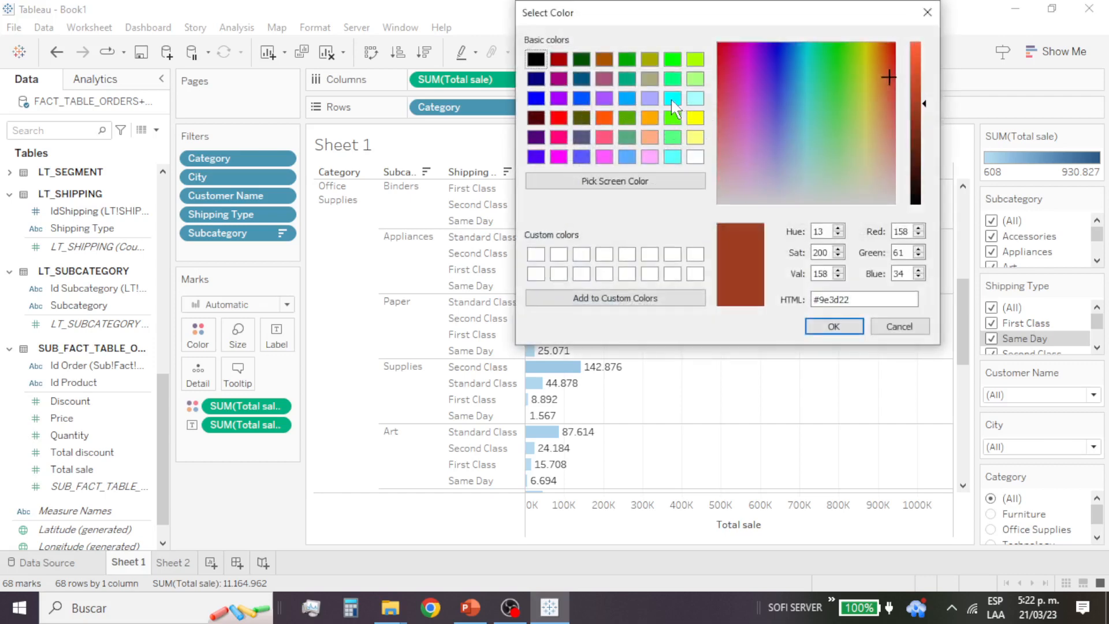
left_click(650, 156)
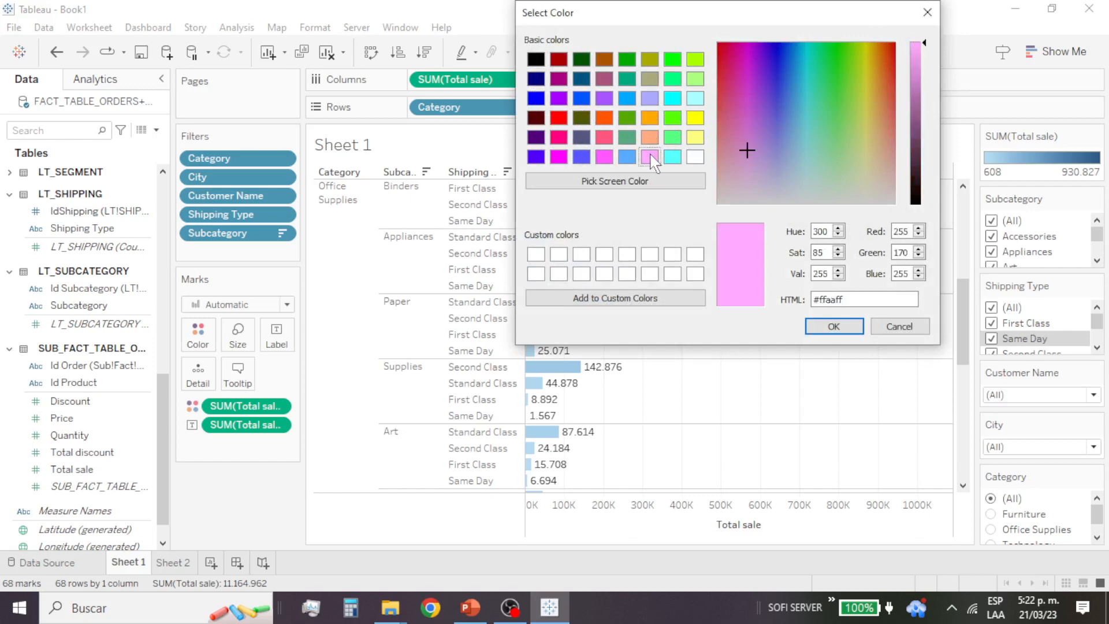
left_click(834, 326)
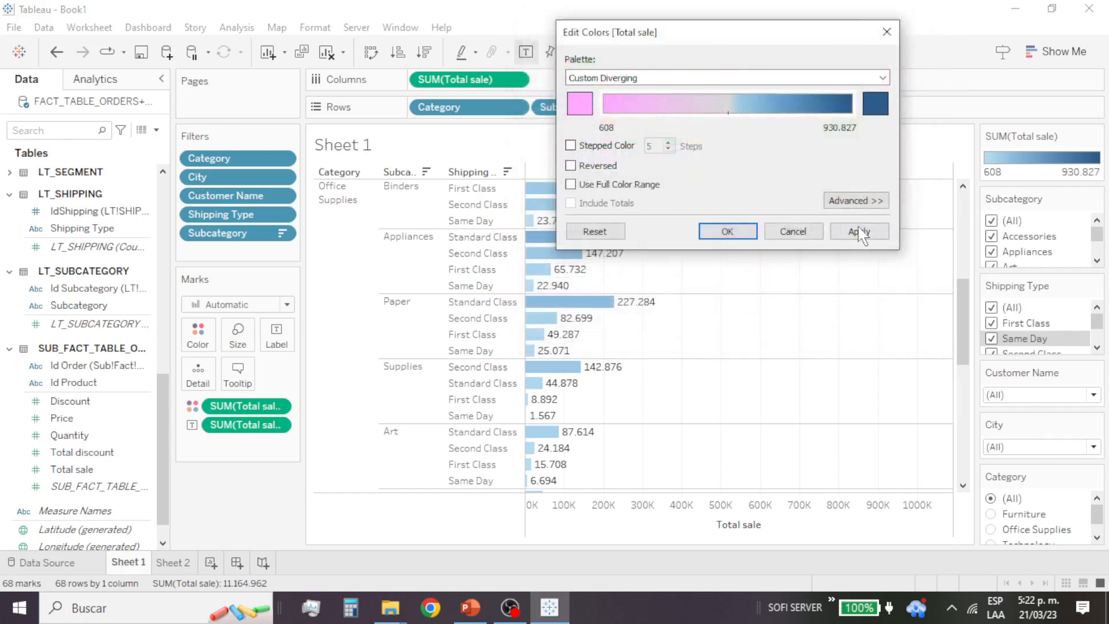
left_click(731, 232)
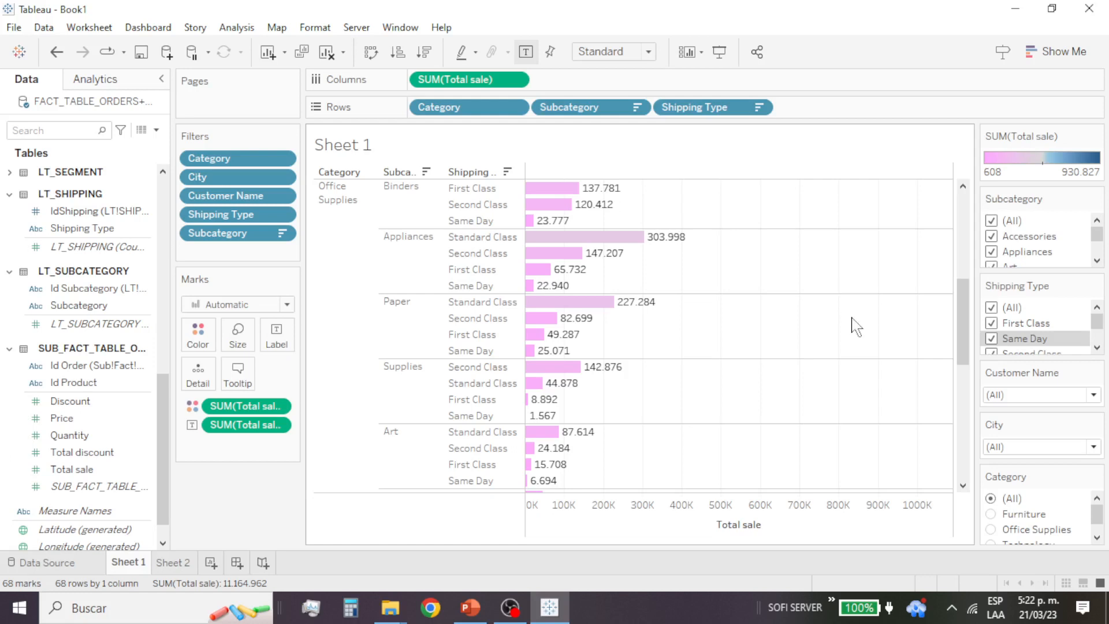
Step: Examine how the bar colors vary with Total sale across all categories, down to Technology and back to Furniture
scroll(755, 322, "down", 10)
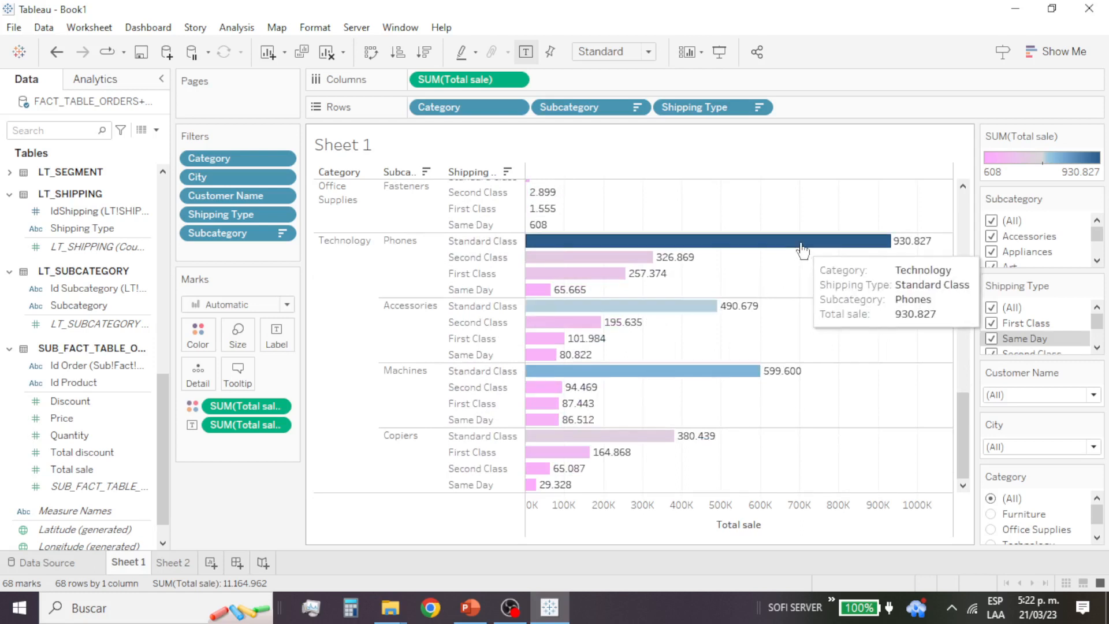
scroll(740, 297, "up", 10)
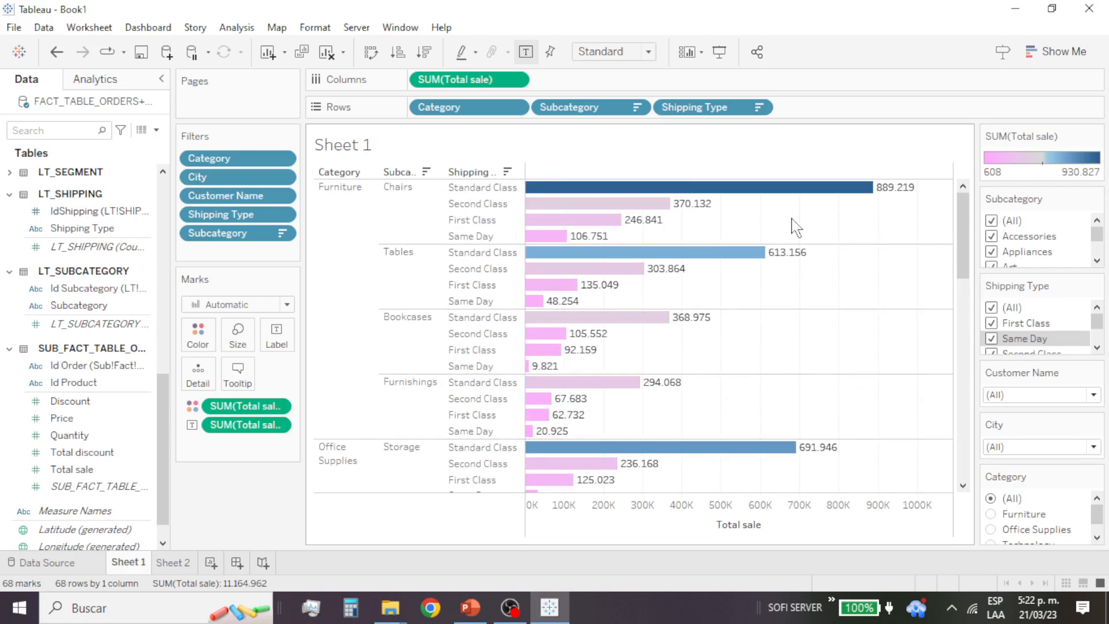
scroll(800, 243, "down", 7)
scroll(803, 251, "up", 5)
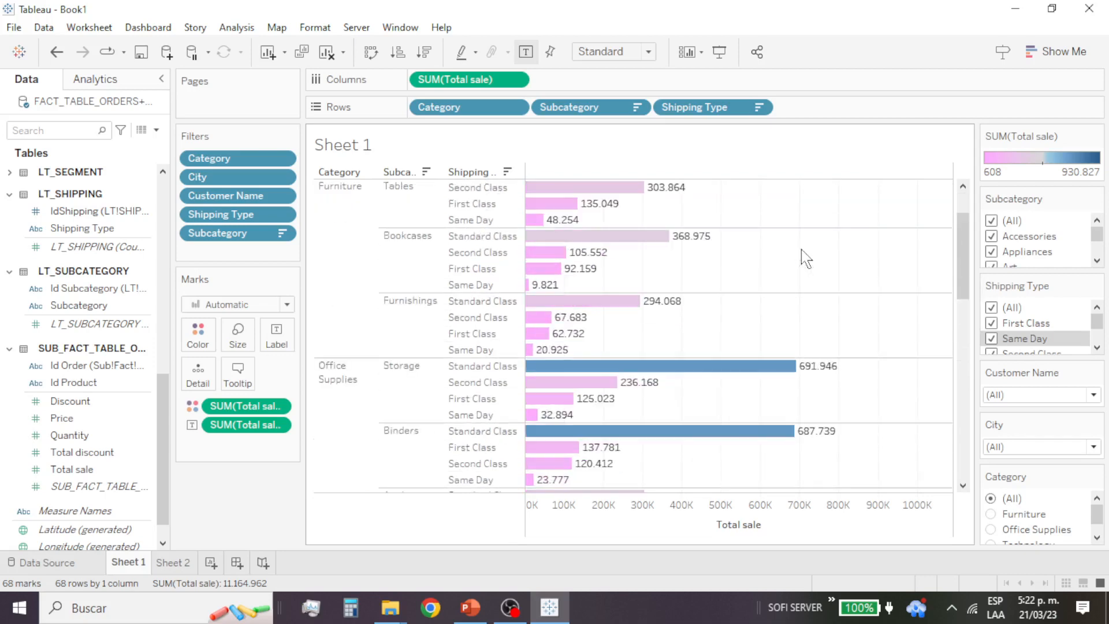
scroll(805, 258, "down", 10)
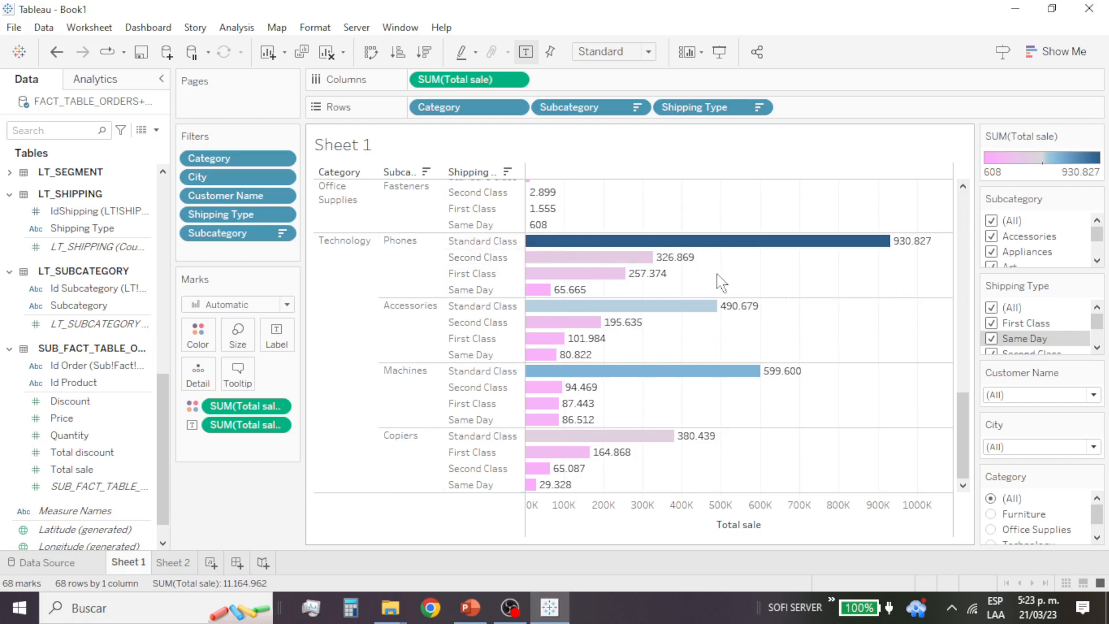
scroll(778, 310, "up", 5)
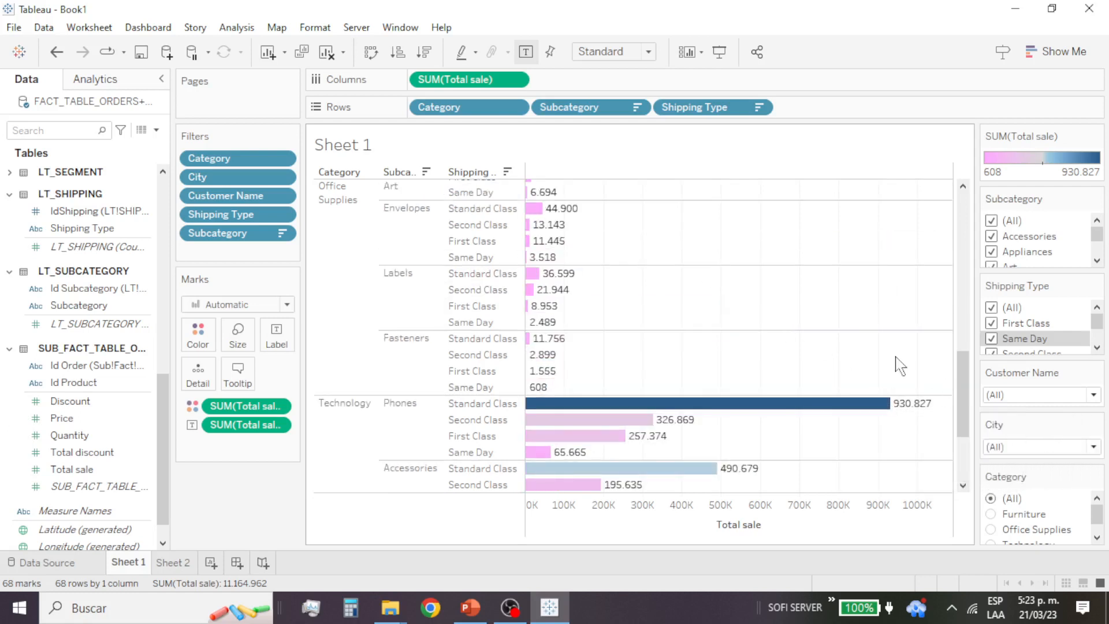
scroll(867, 341, "up", 10)
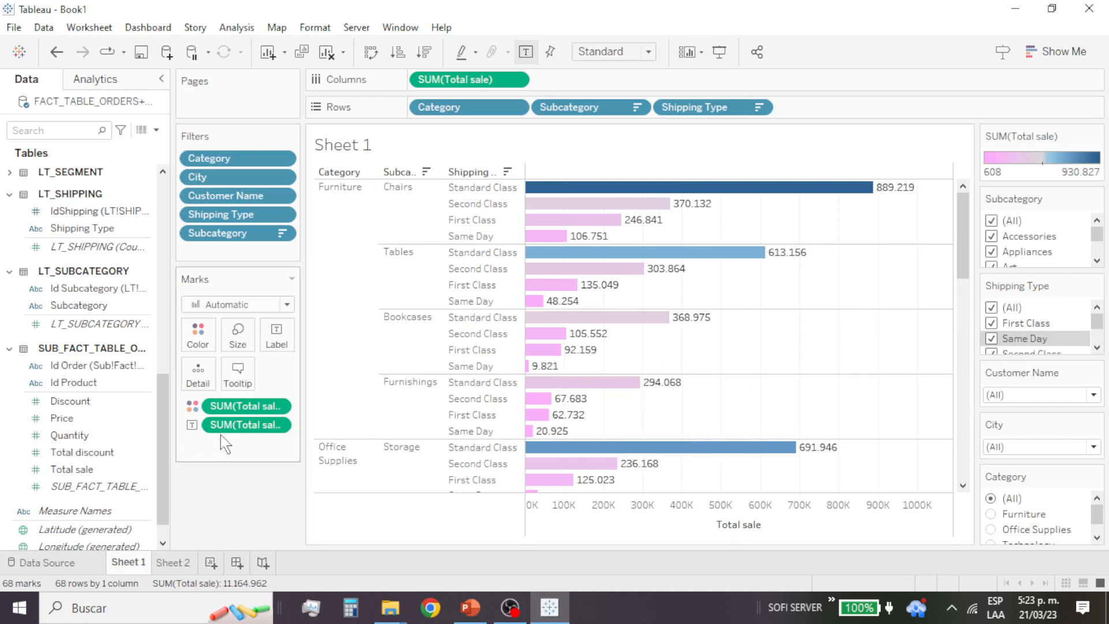
Step: Remove both SUM(Total sale) fields, the color and the label, from the marks
left_click_drag(231, 406, 104, 507)
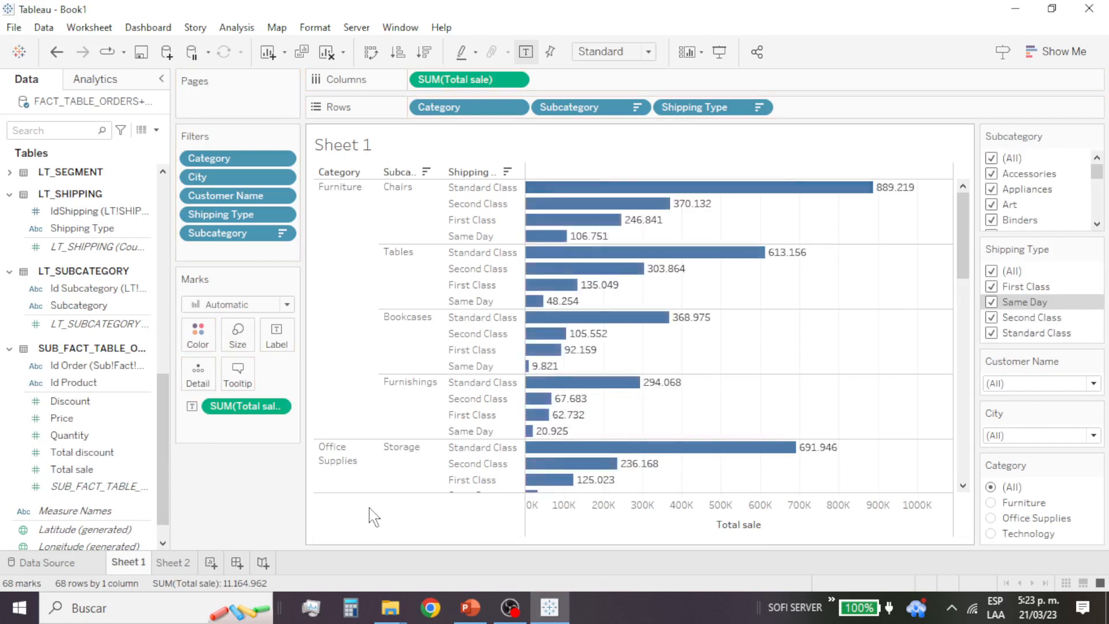
left_click_drag(249, 406, 116, 483)
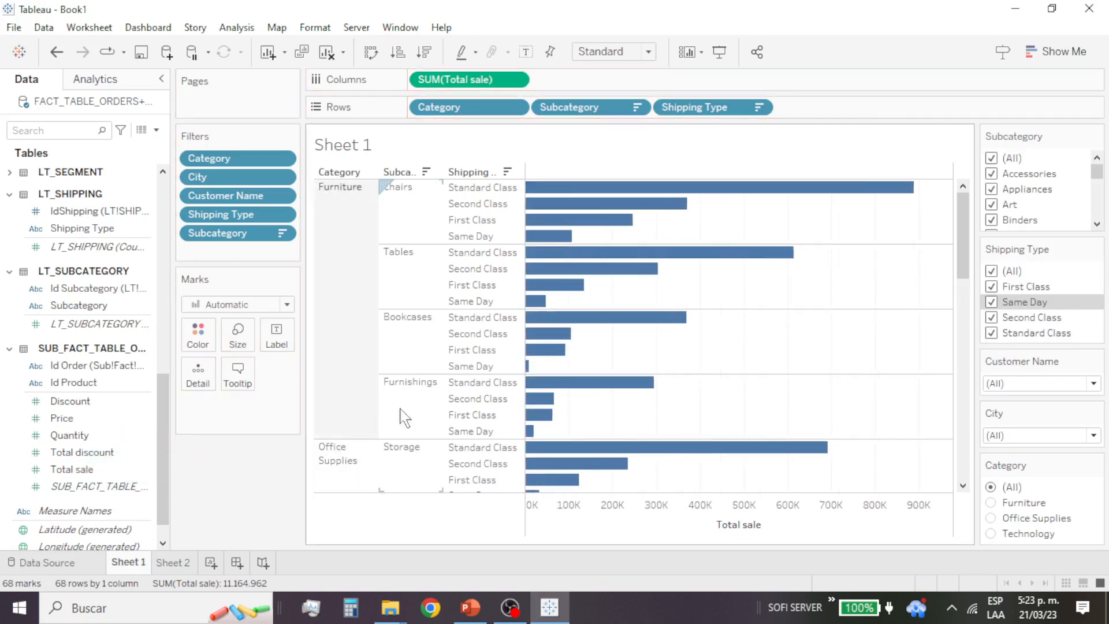
mouse_move(719, 193)
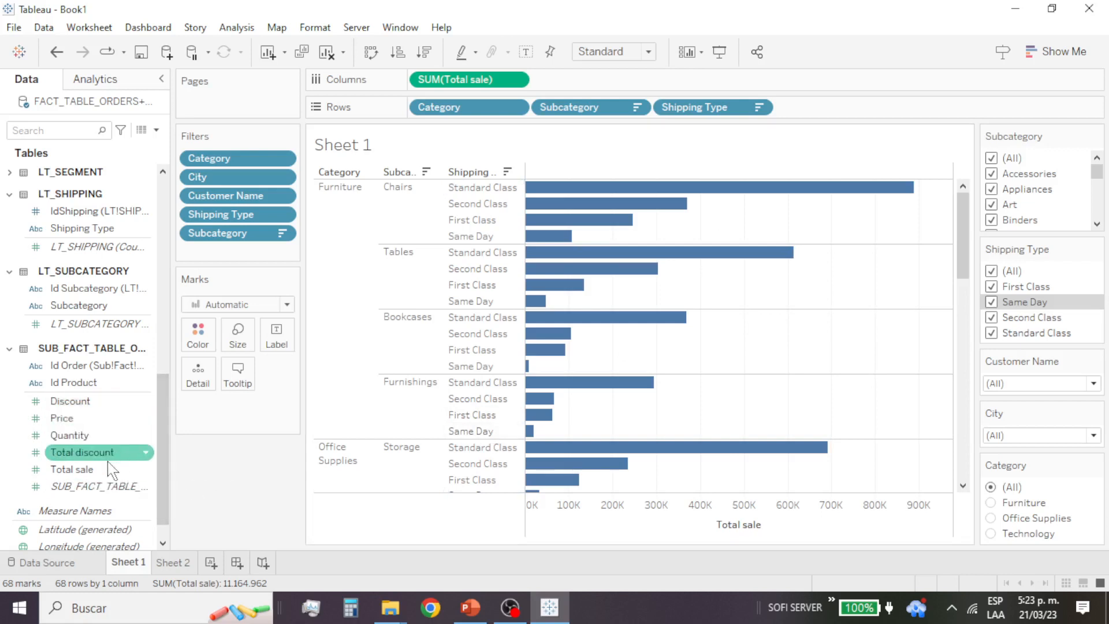
Step: Show the Total sale values on the bars with mark labels, without keeping Total sale as a detail field
left_click_drag(104, 469, 207, 388)
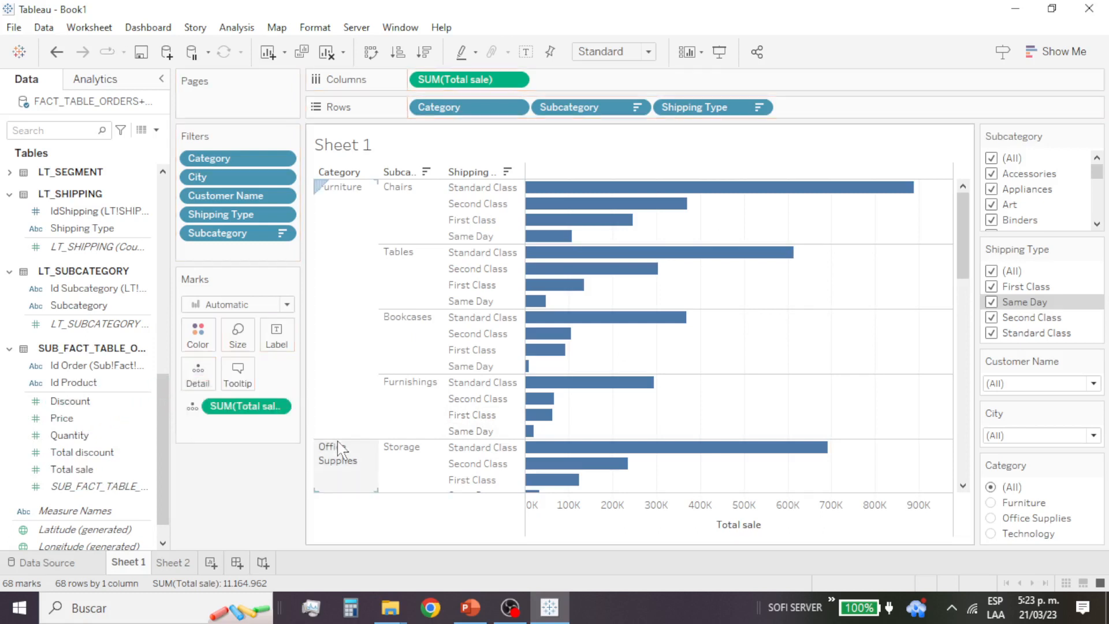
left_click_drag(248, 407, 92, 493)
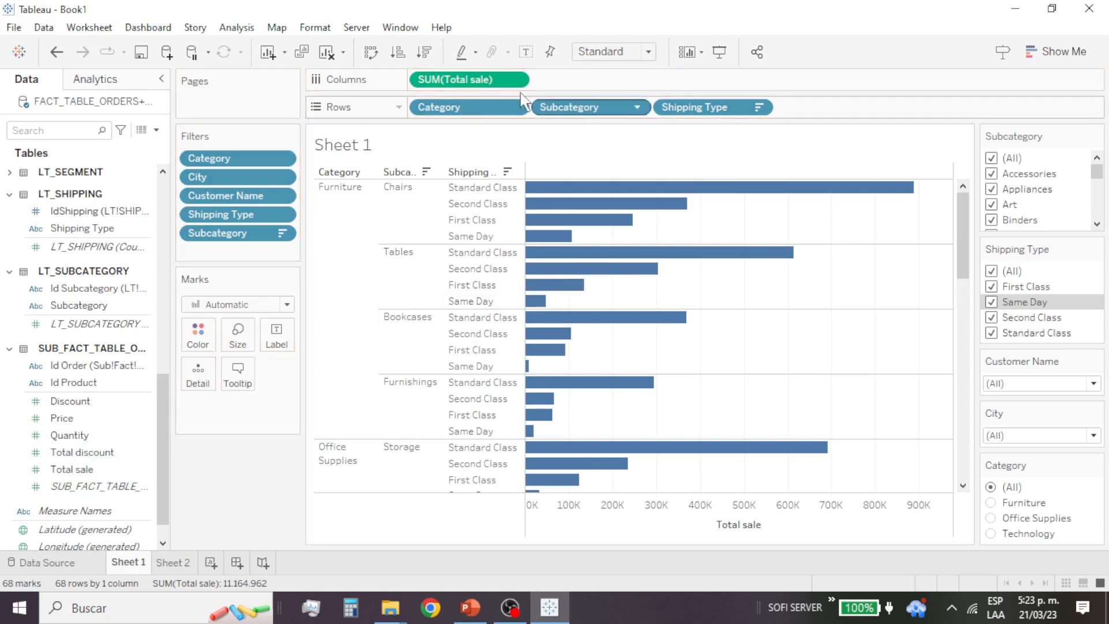
left_click(489, 81)
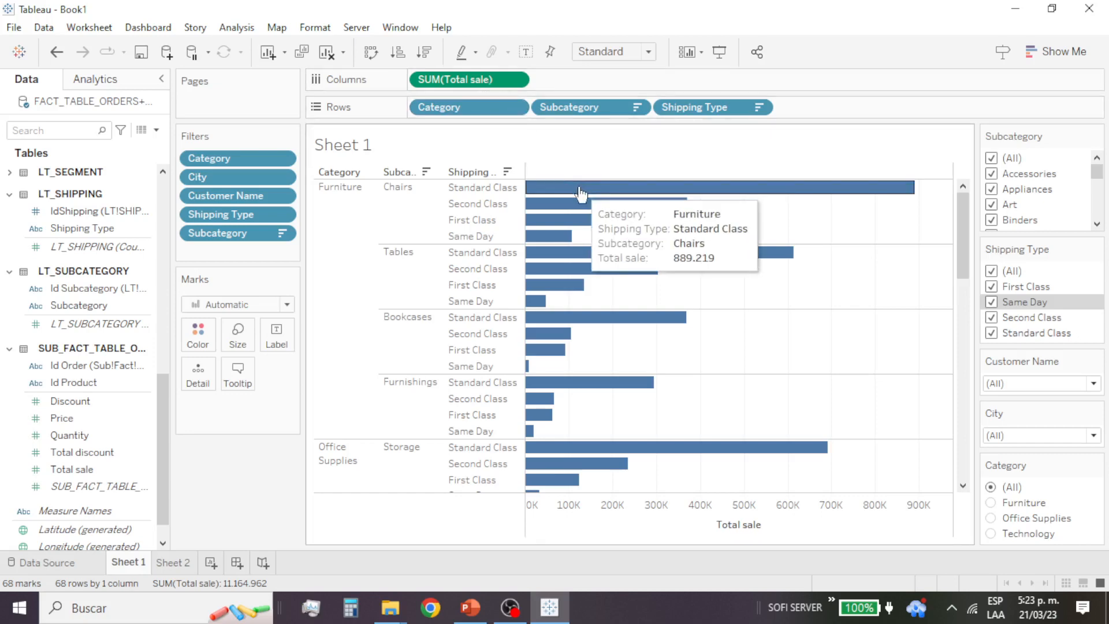
left_click(526, 56)
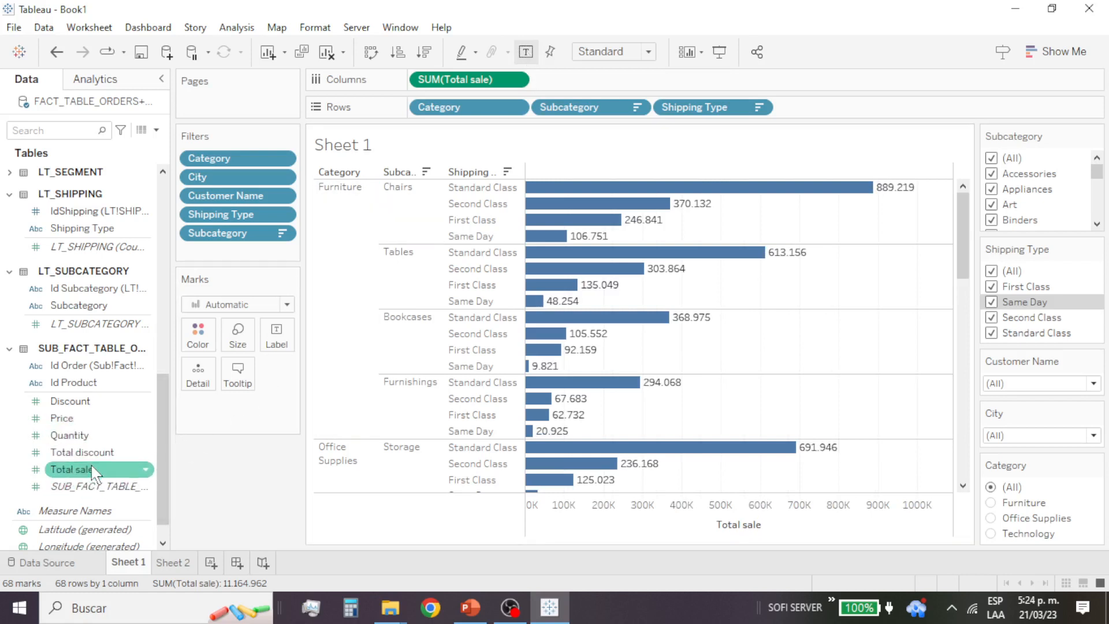
Step: Color the bars by Total sale again and set the high-end color of the diverging palette to red (#ff0000)
left_click_drag(87, 470, 200, 336)
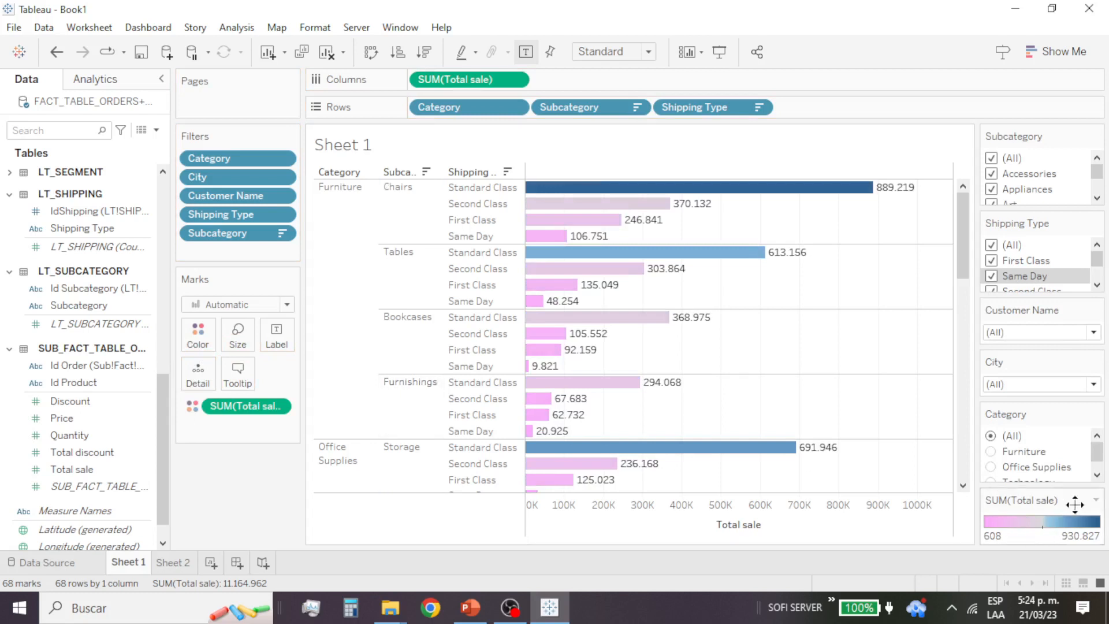
left_click(1095, 500)
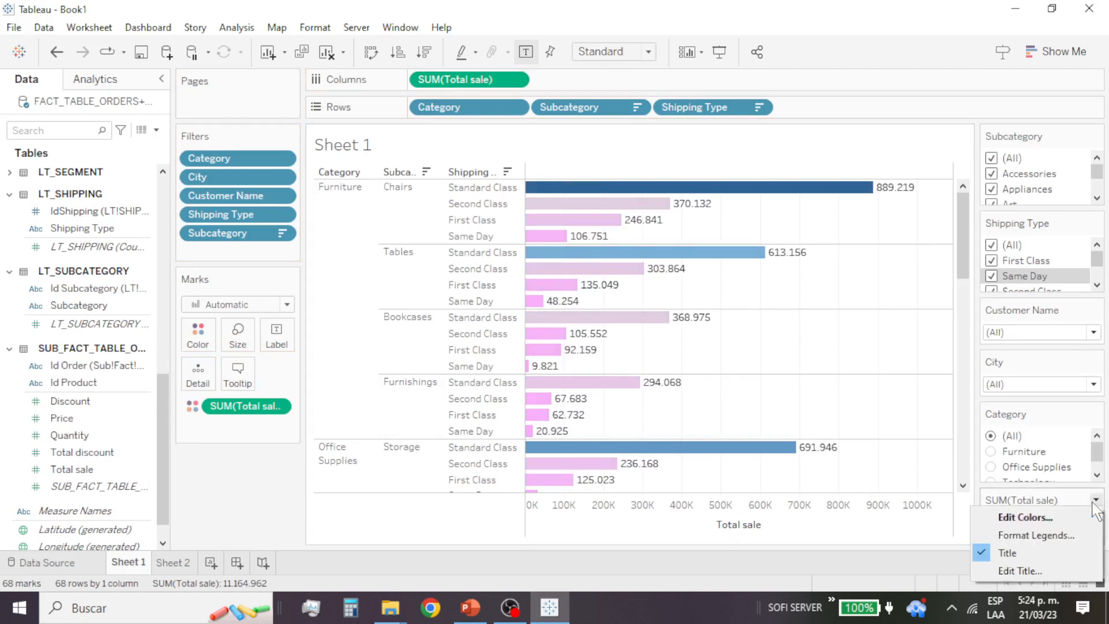
left_click(1055, 520)
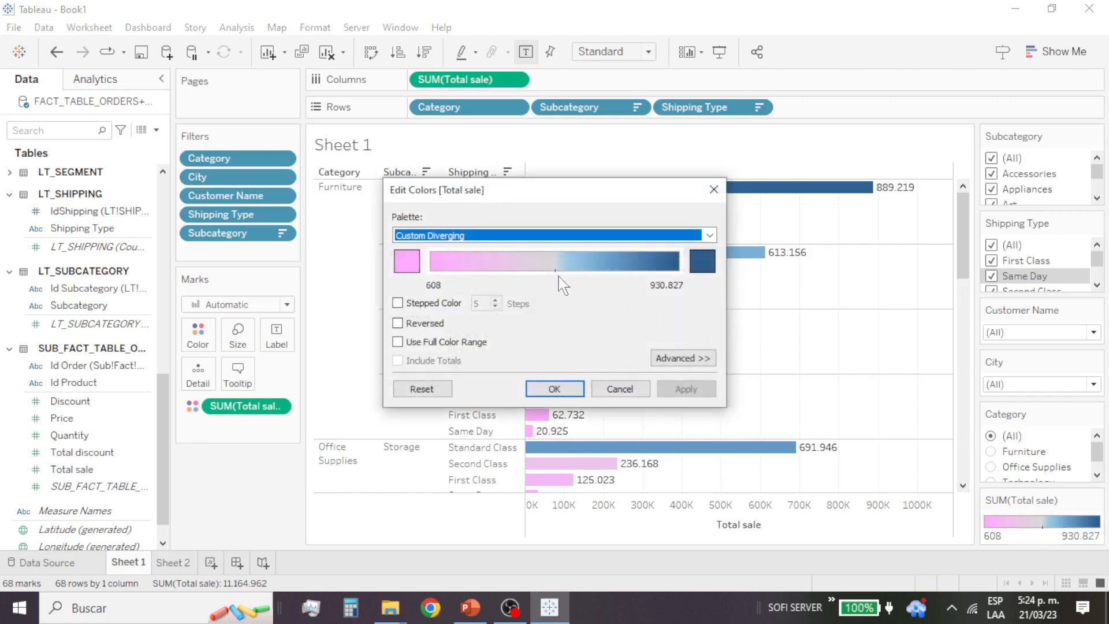
left_click(407, 261)
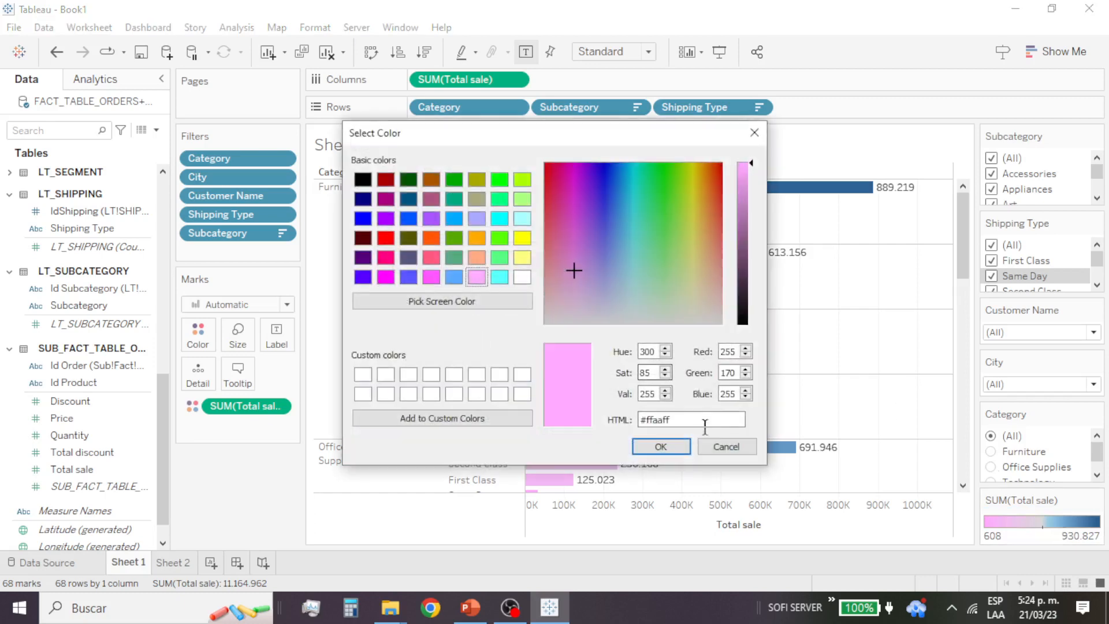
left_click(725, 448)
left_click(697, 274)
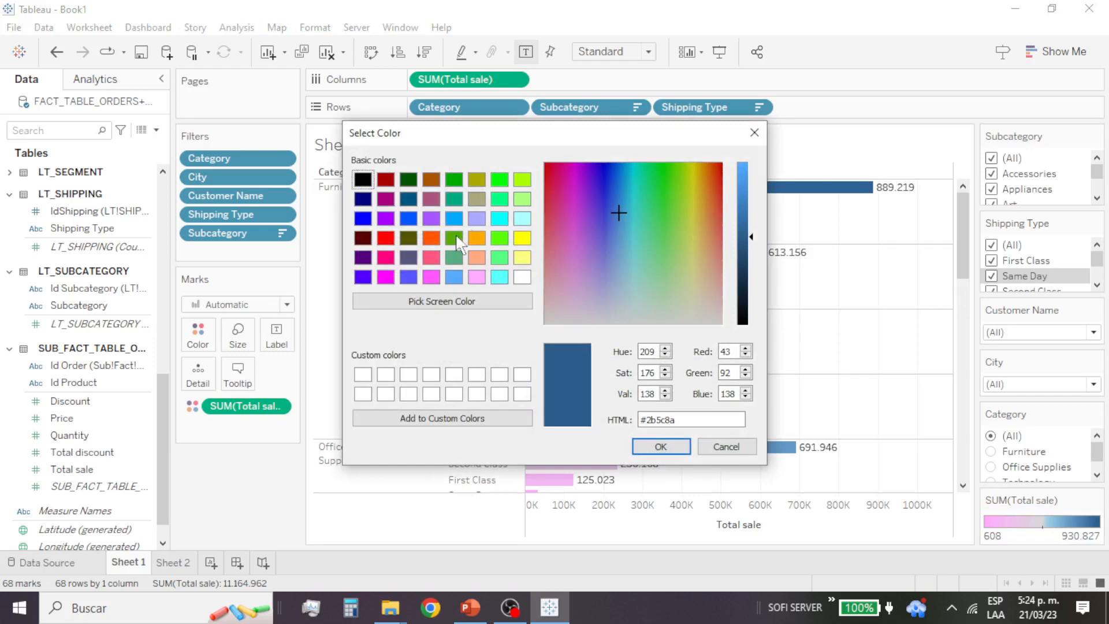
left_click(393, 247)
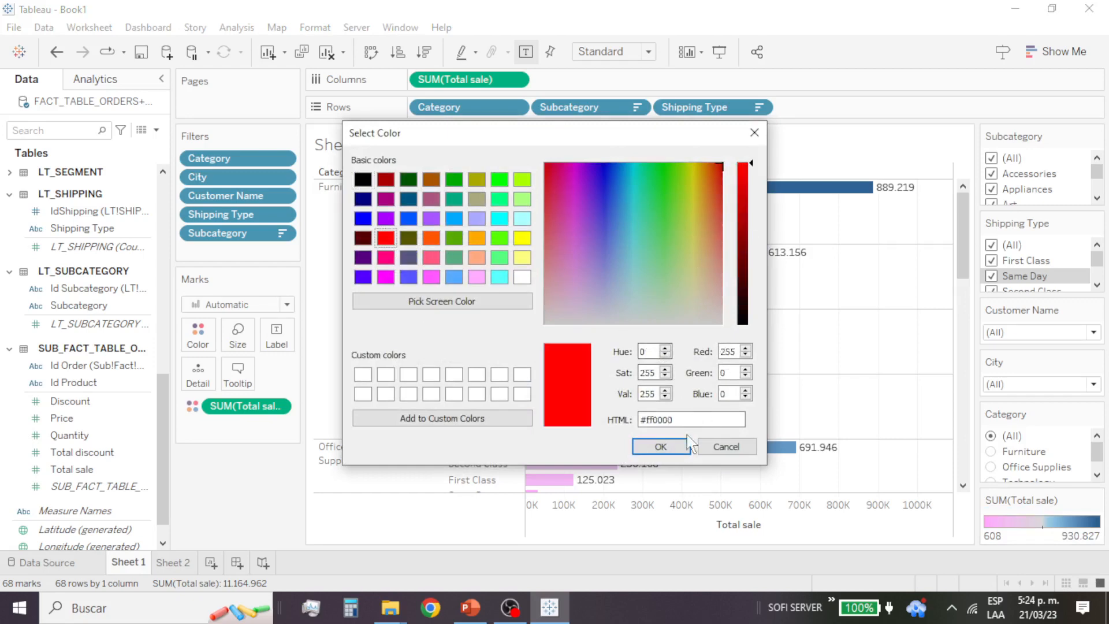
left_click(672, 446)
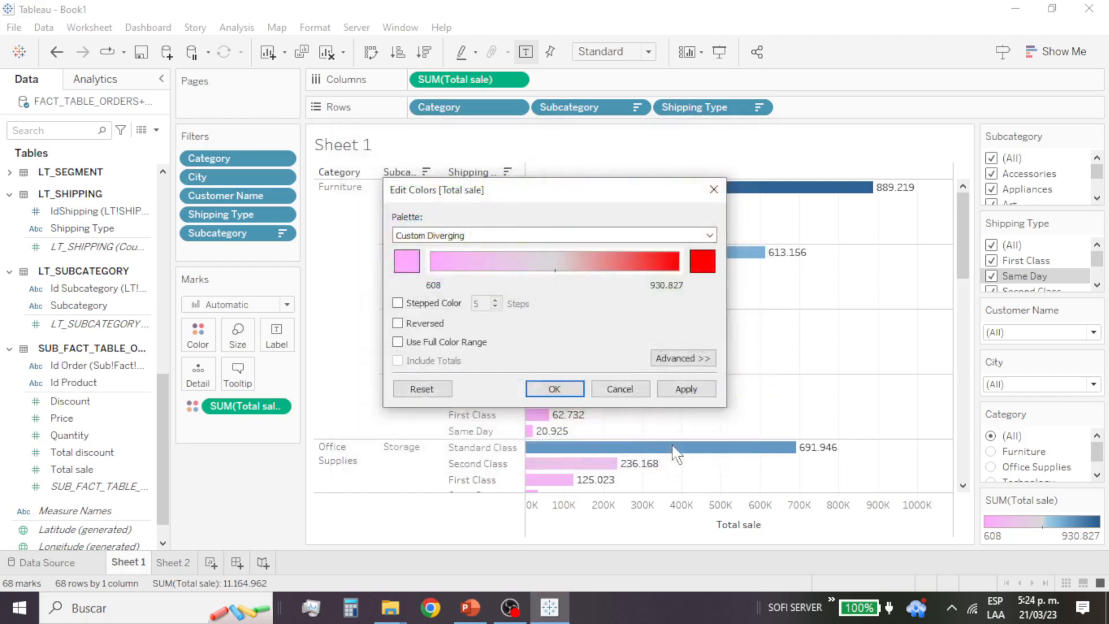
Step: Use stepped color with 10 steps for the Total sale palette and apply it to the bars
left_click(398, 303)
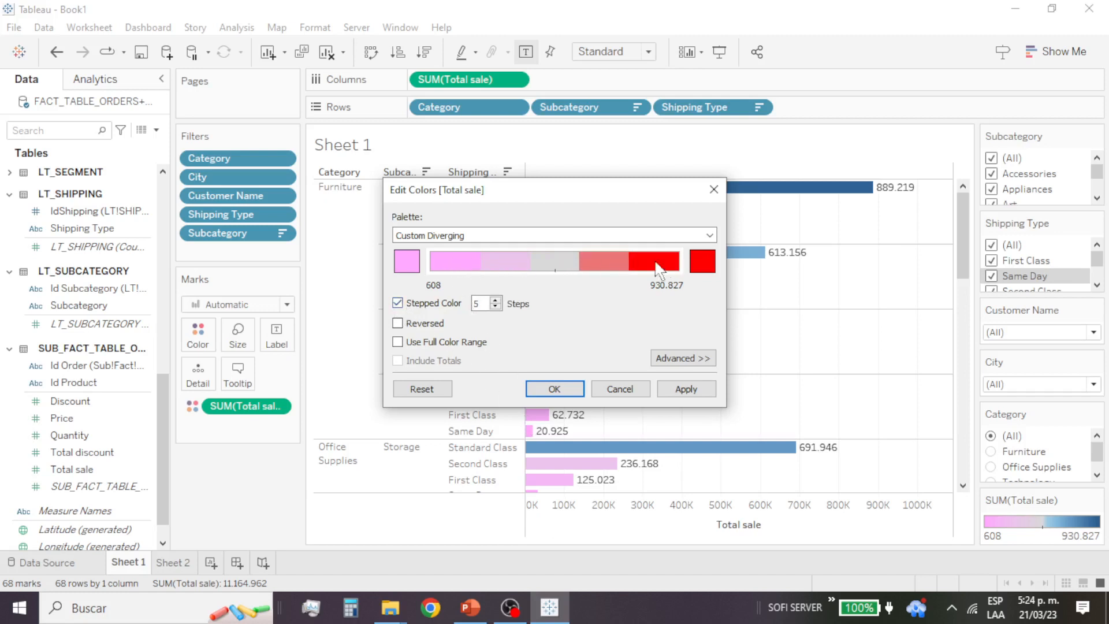
left_click(495, 300)
left_click(495, 300)
left_click(495, 300)
left_click(495, 300)
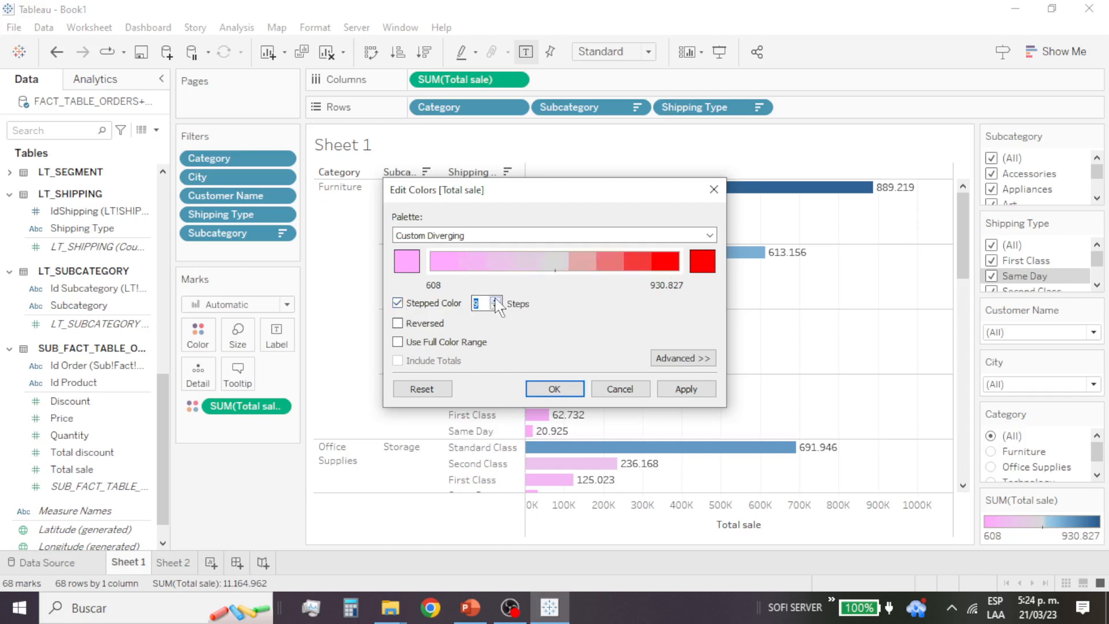
left_click(495, 300)
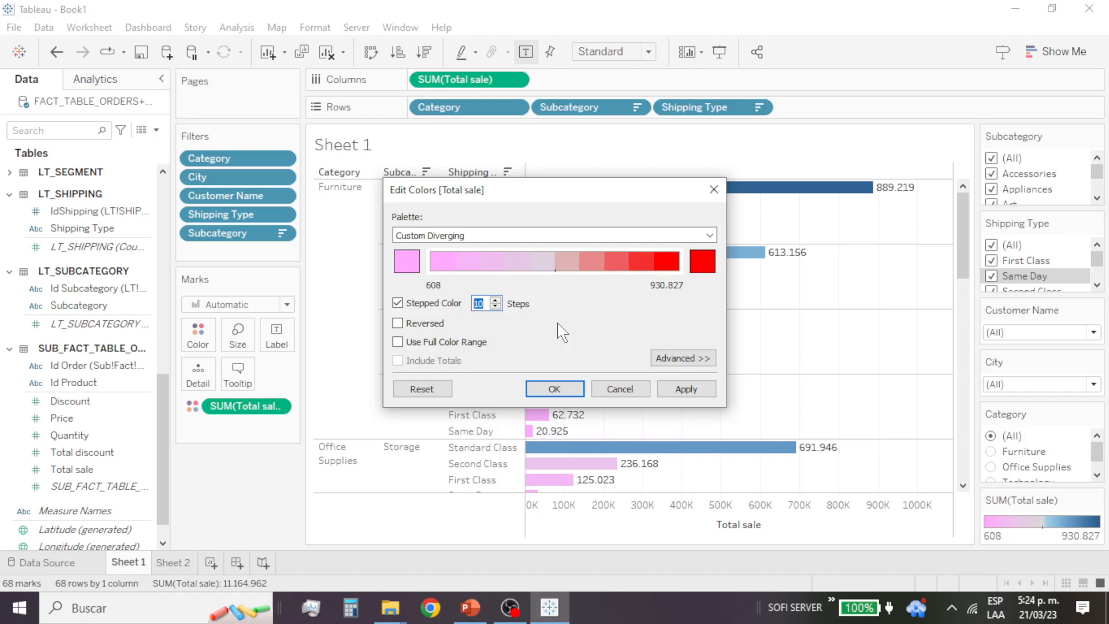
left_click(566, 388)
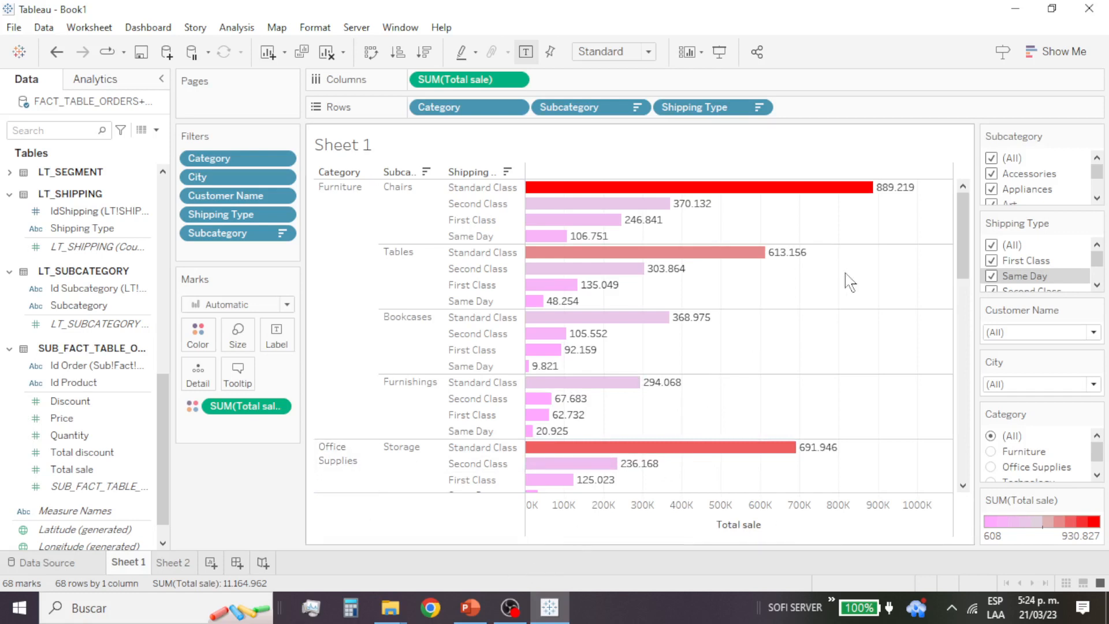
Step: Select the Standard Class bar of the Chairs subcategory in Furniture to highlight it
mouse_move(892, 195)
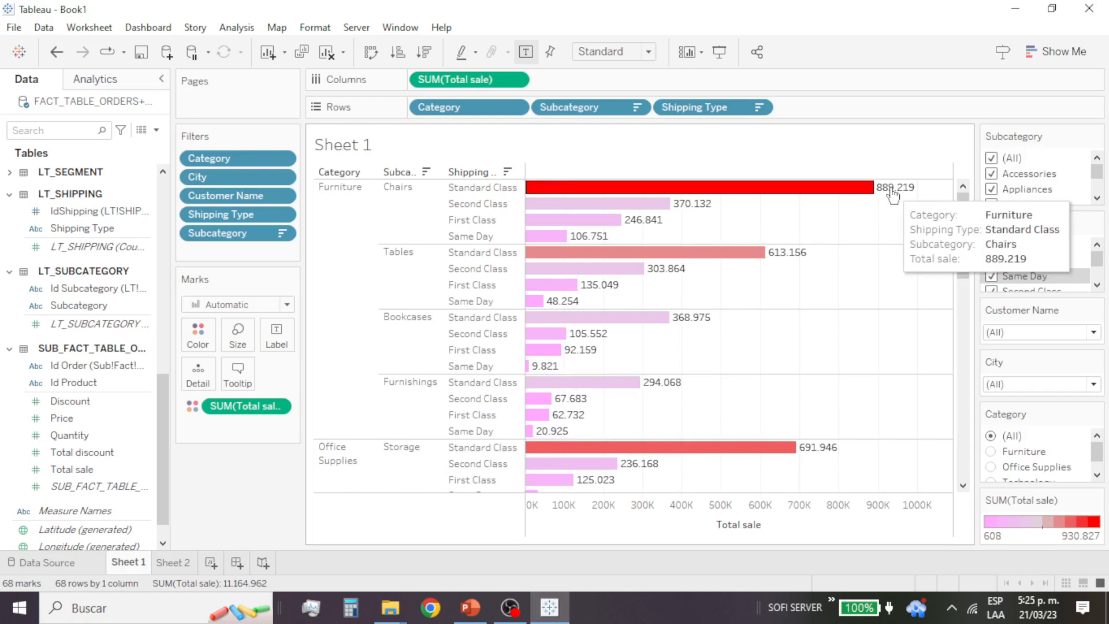
left_click(893, 187)
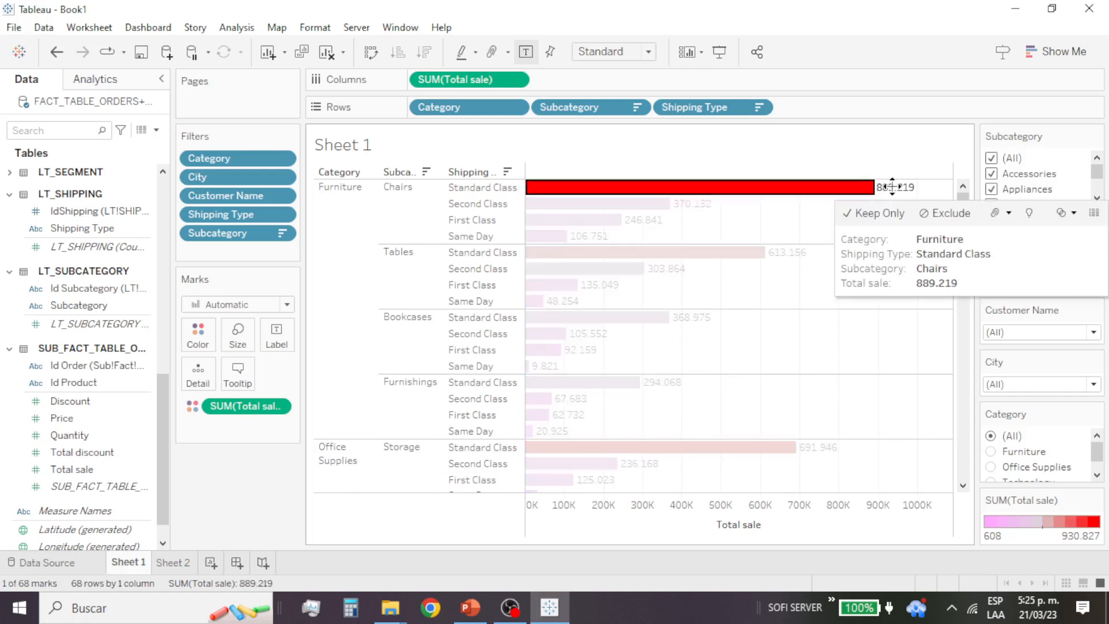
Step: Format the Total sale axis numbers as custom currency with the $ prefix and 0 decimal places
left_click(515, 80)
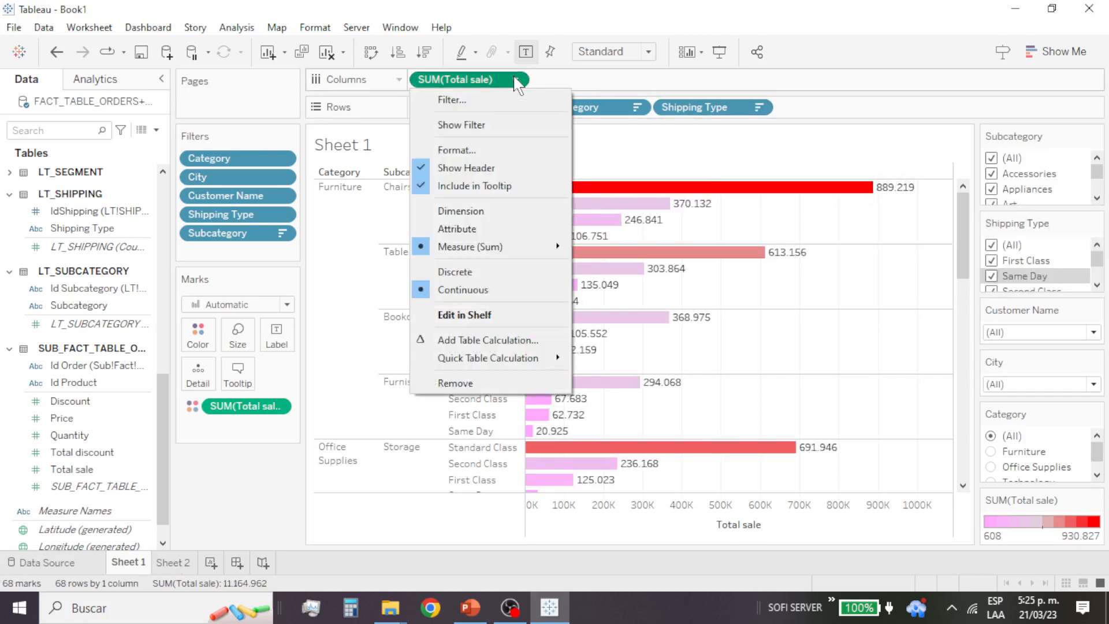
left_click(512, 153)
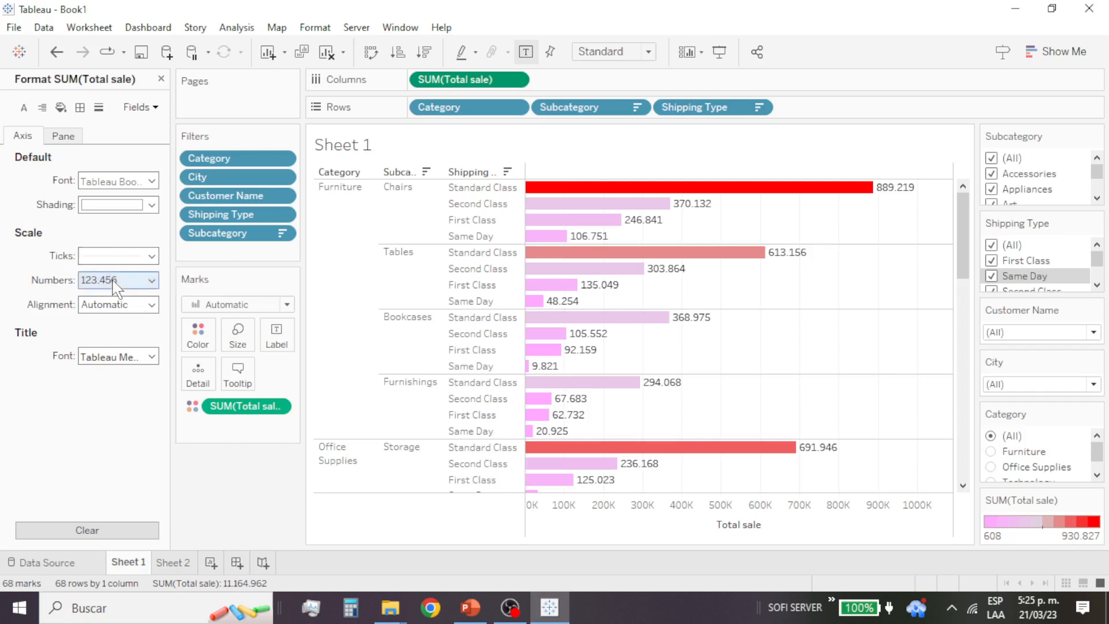
left_click(142, 281)
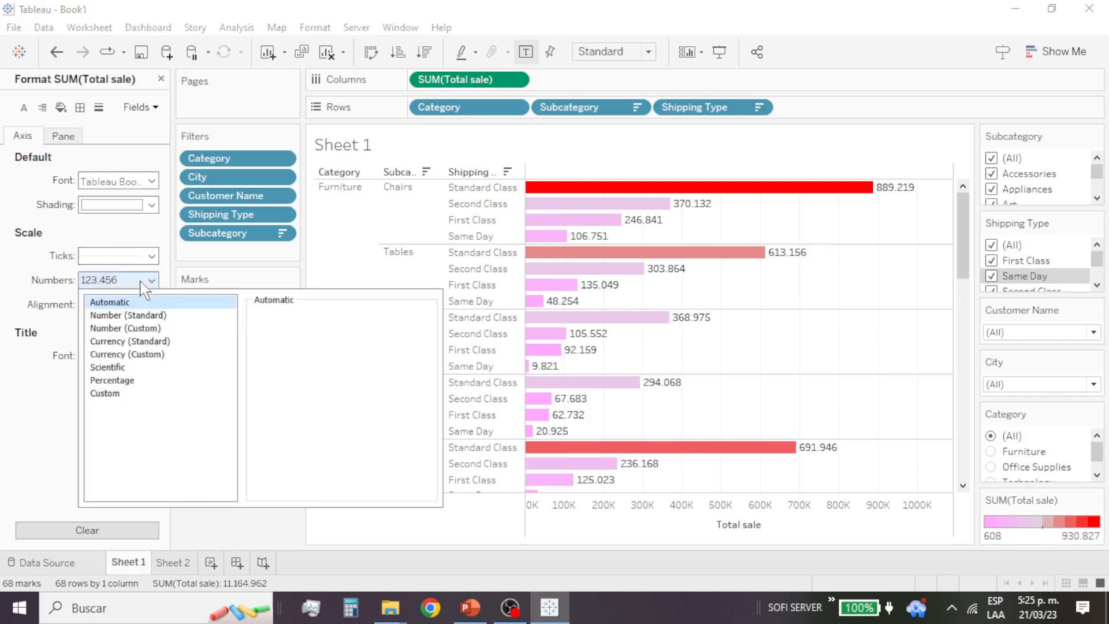
left_click(139, 342)
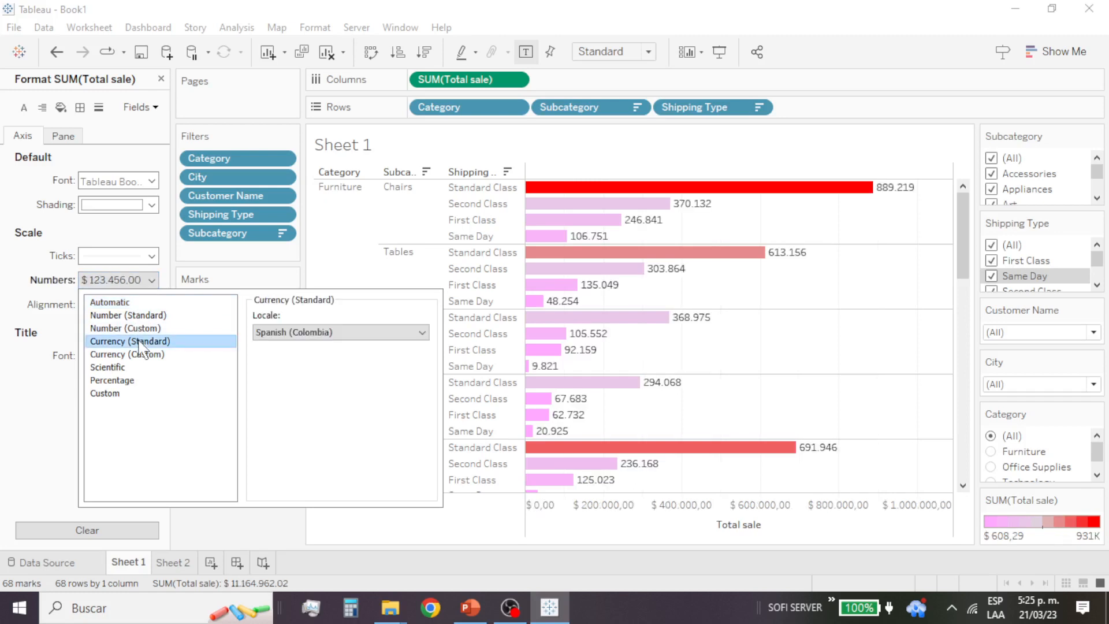
left_click(142, 354)
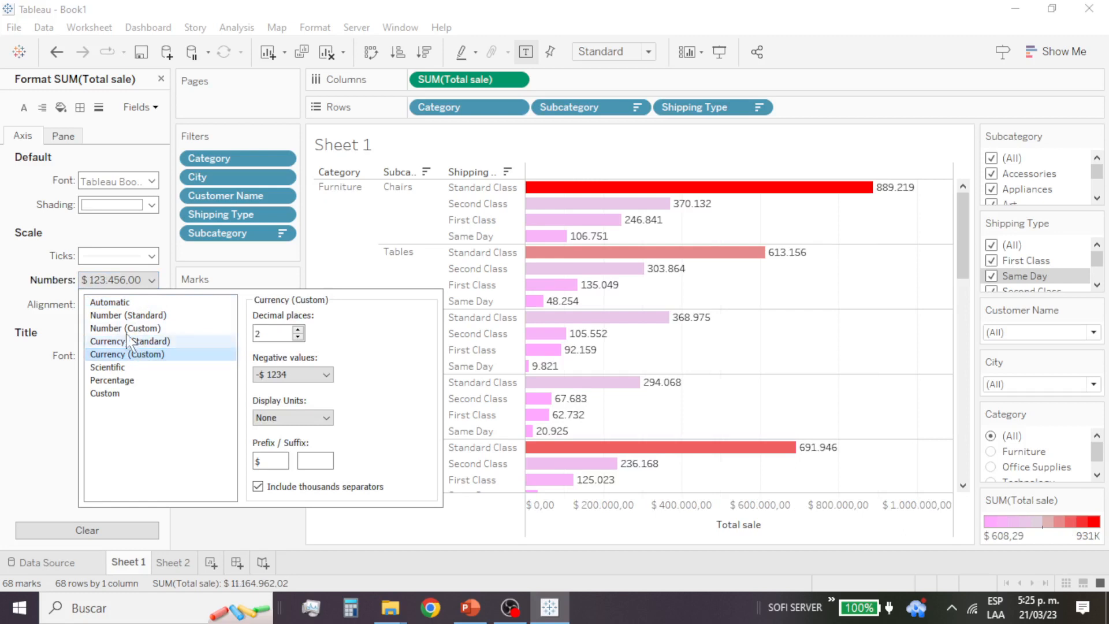
left_click(298, 336)
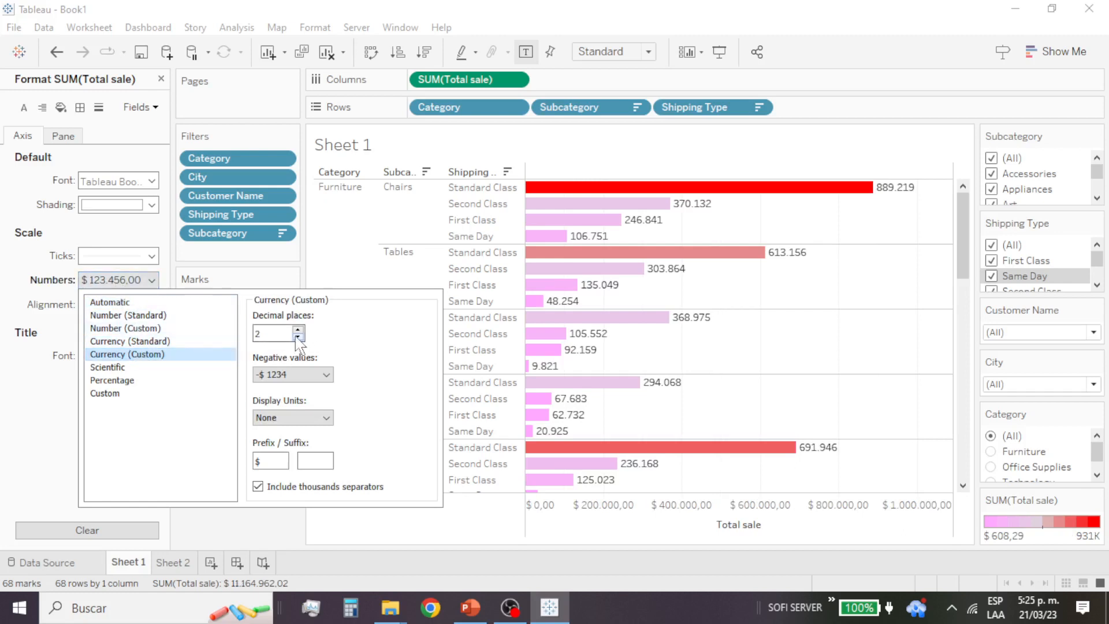
left_click(298, 336)
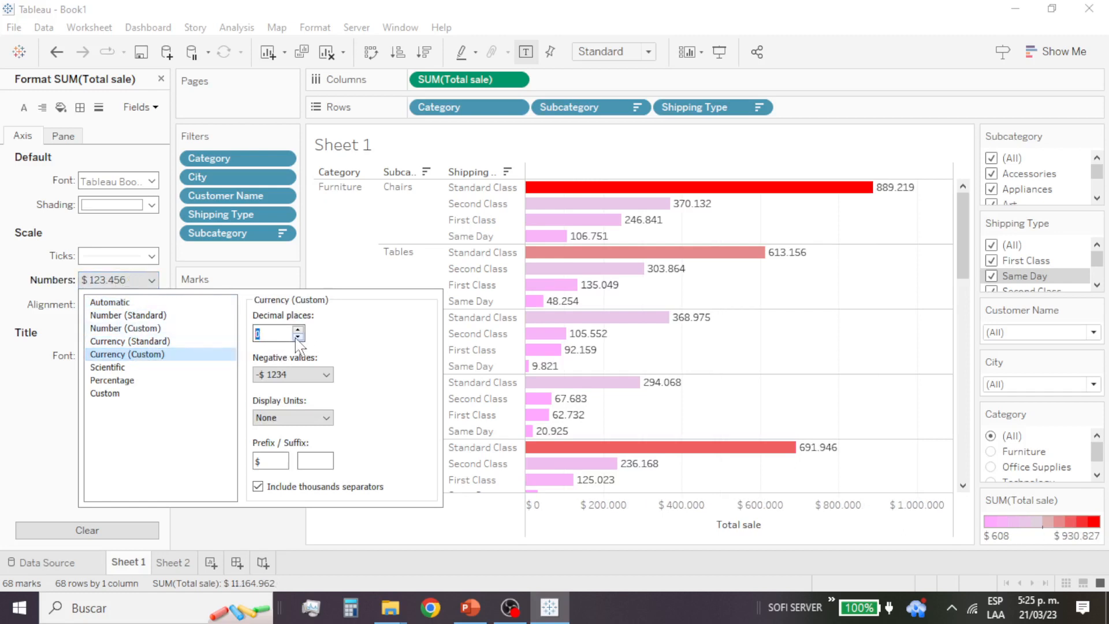
left_click(66, 419)
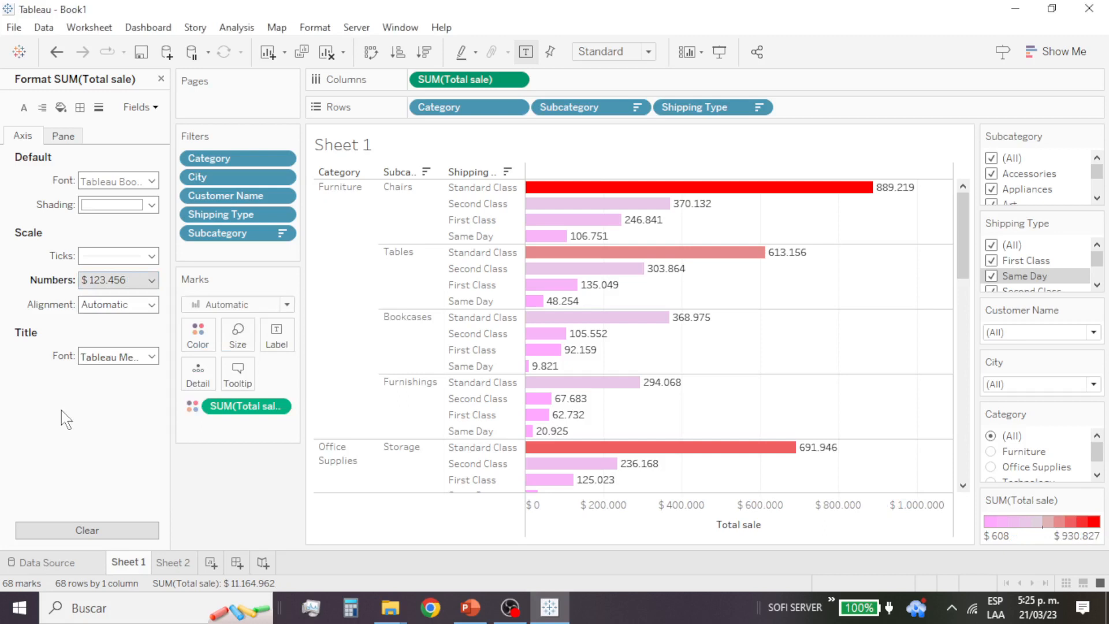
Step: Try a purple shading on the Total sale axis and replace it with light beige
left_click(151, 205)
left_click(152, 205)
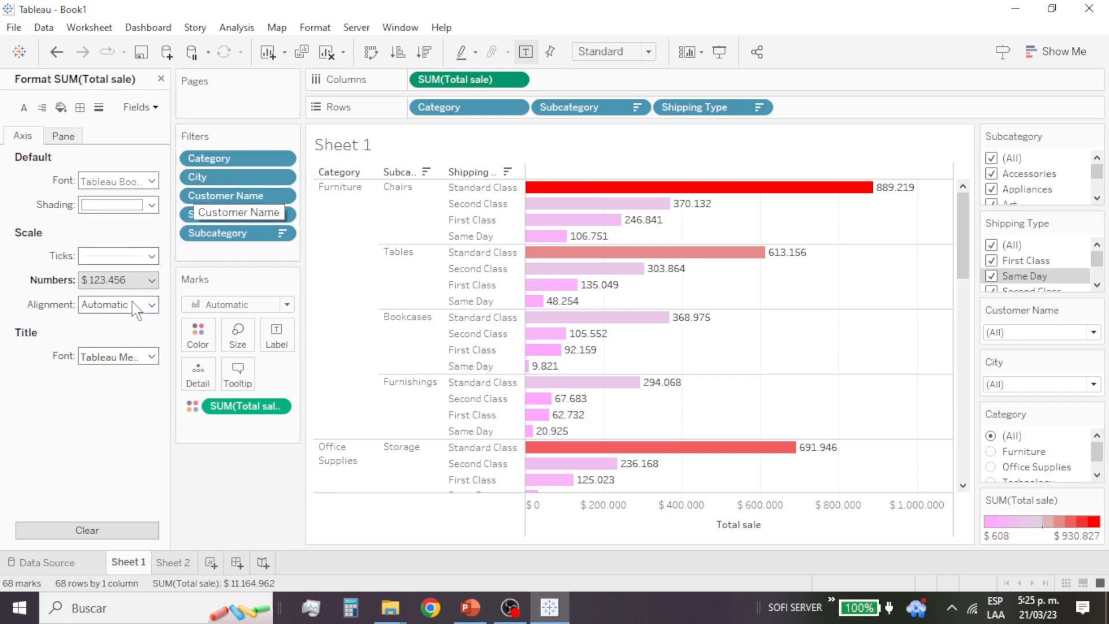
left_click(278, 407)
left_click(276, 396)
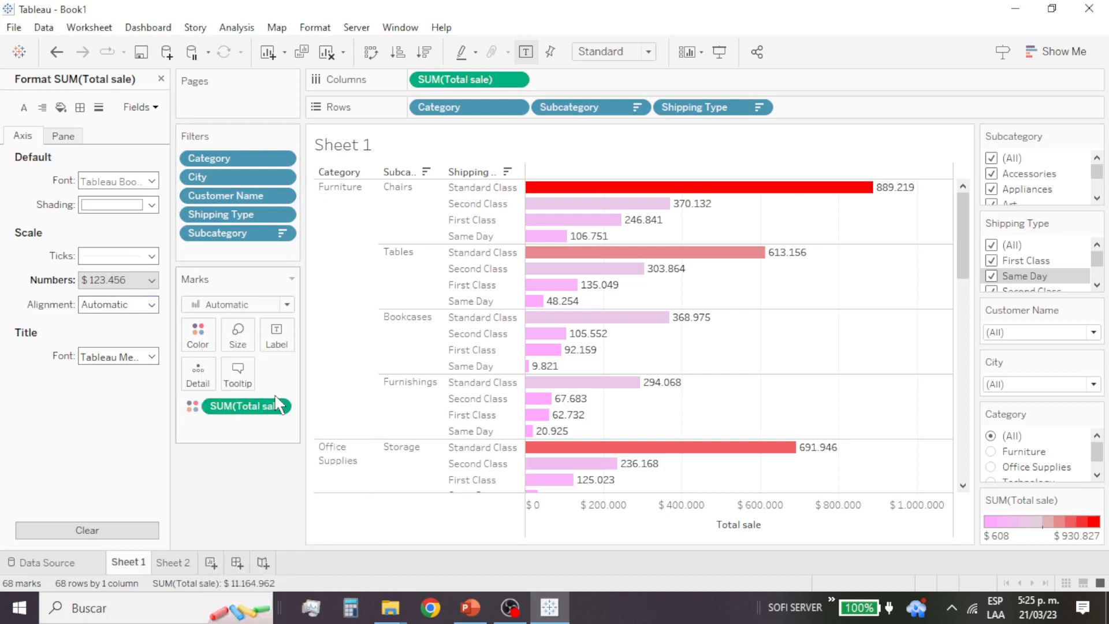
left_click(152, 205)
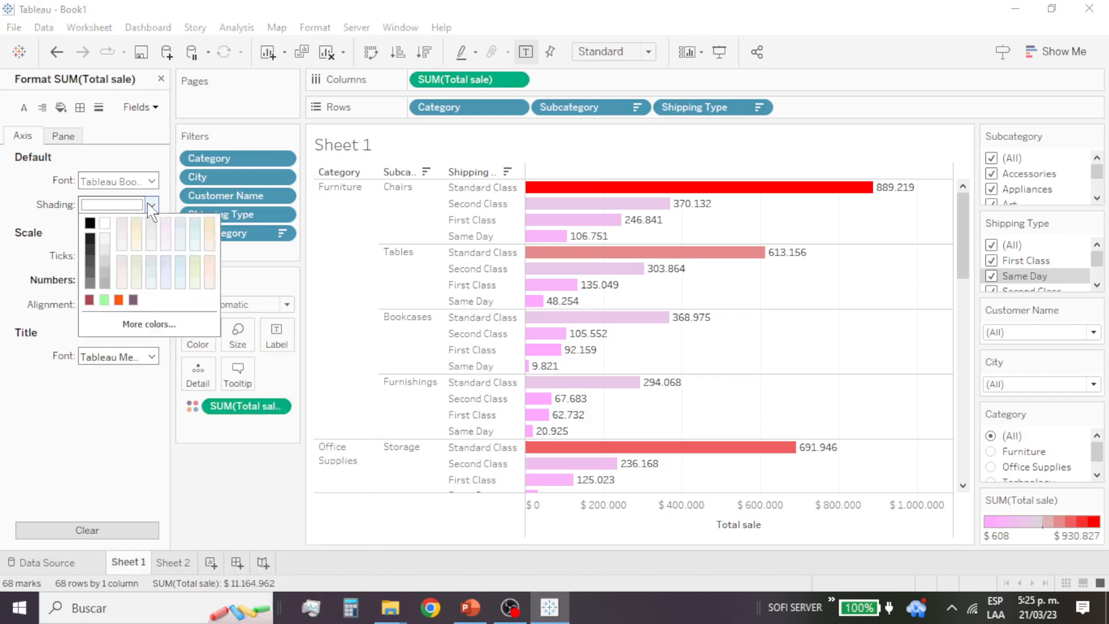
left_click(134, 299)
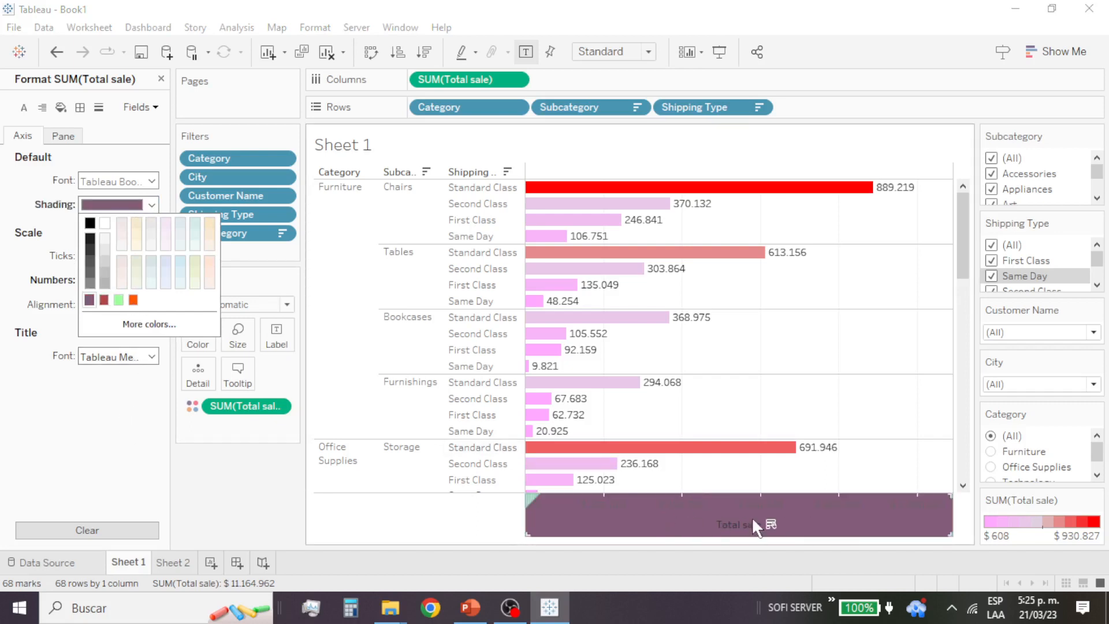
left_click(137, 227)
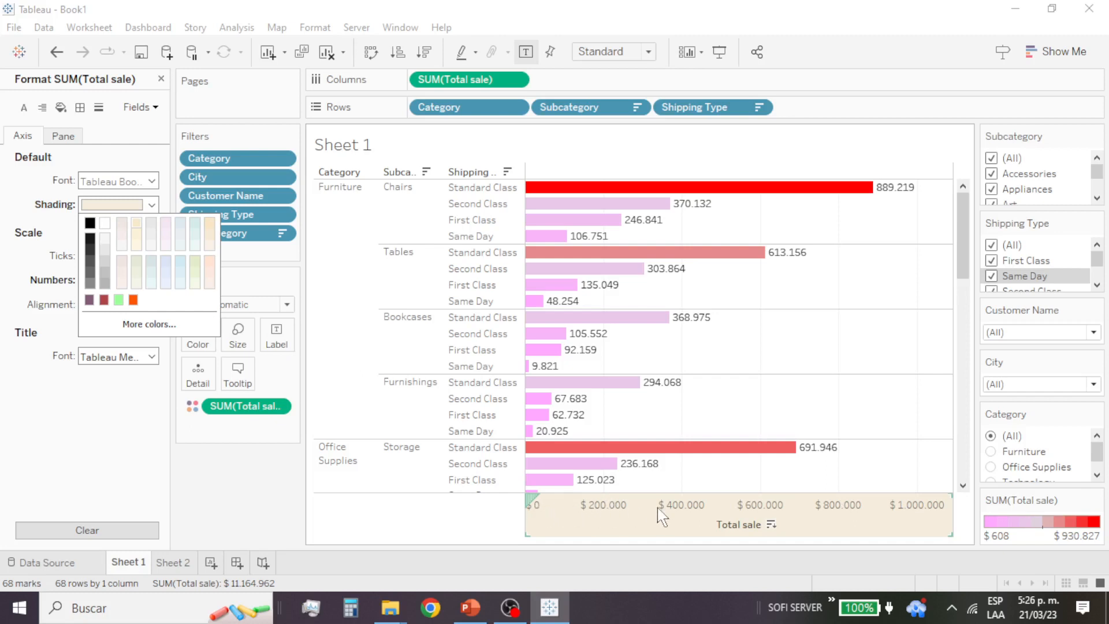
left_click(62, 428)
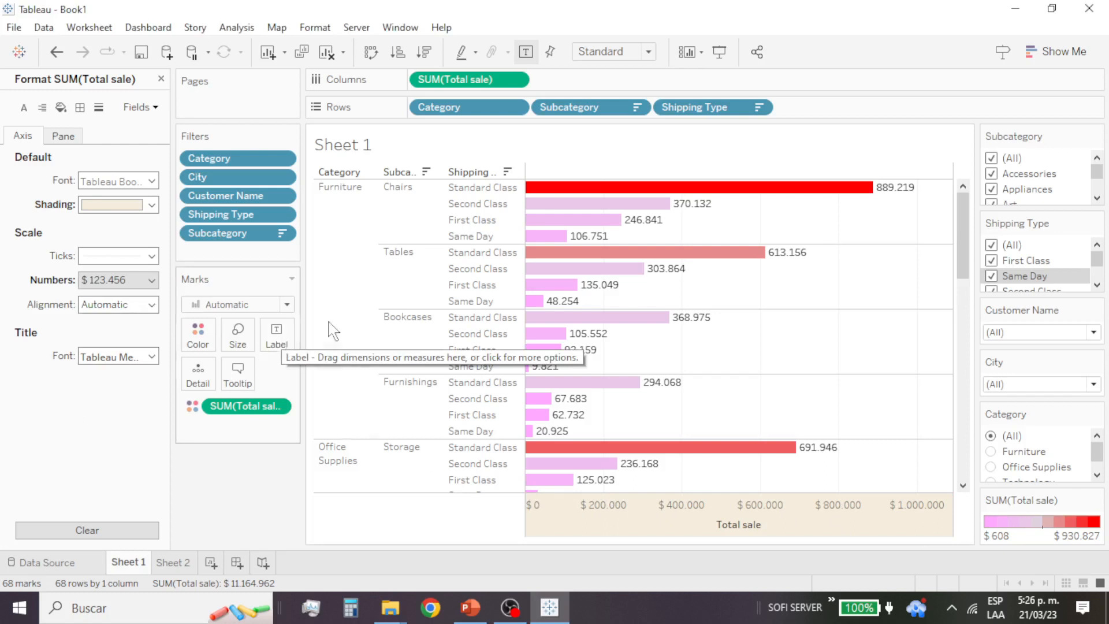
Step: Examine the sheet, rows and columns font formatting from the Chairs Standard Class bar for a number format option
left_click(902, 195)
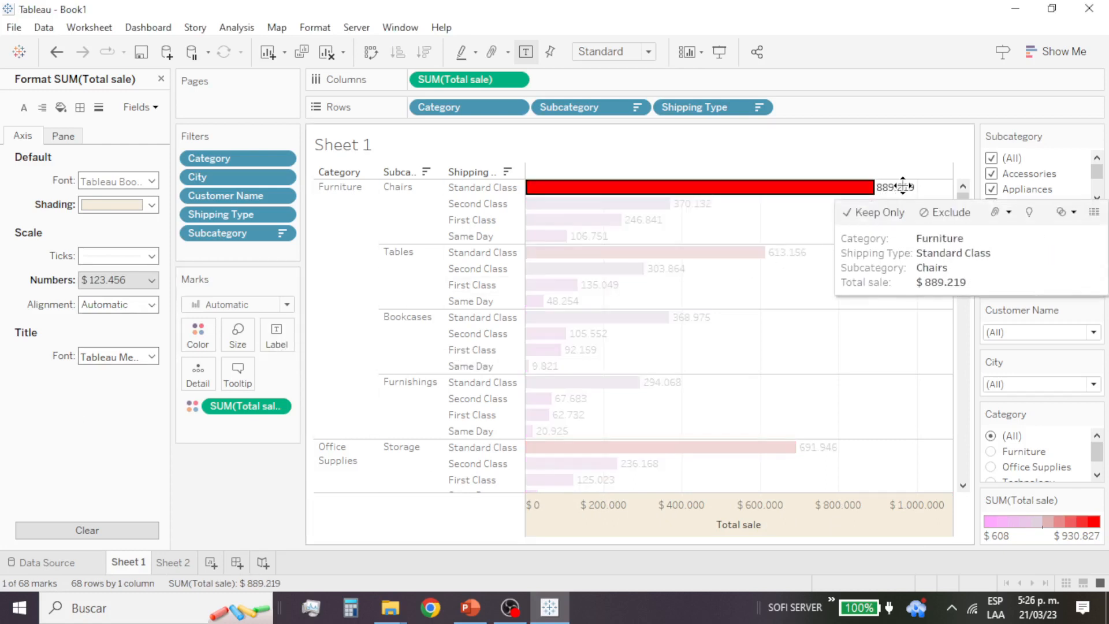
right_click(903, 196)
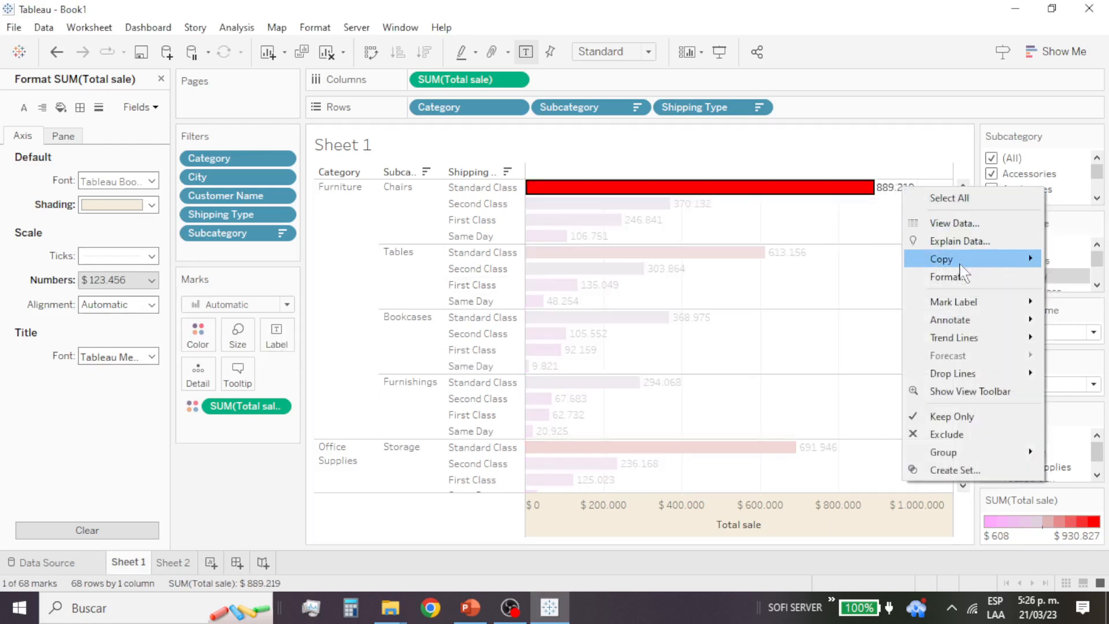
left_click(959, 277)
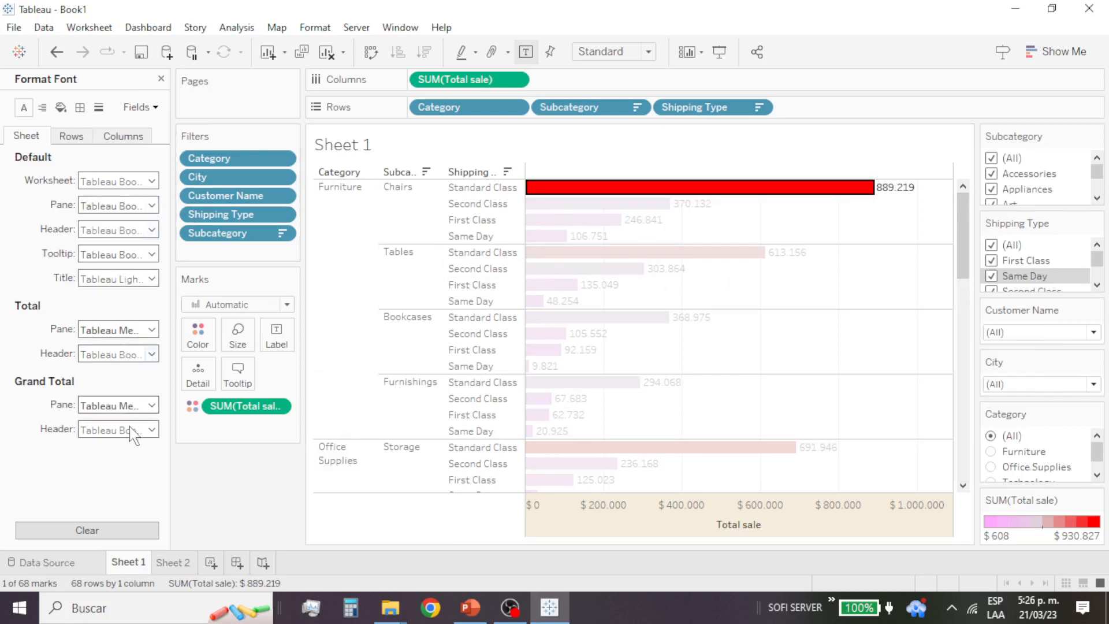
left_click(71, 138)
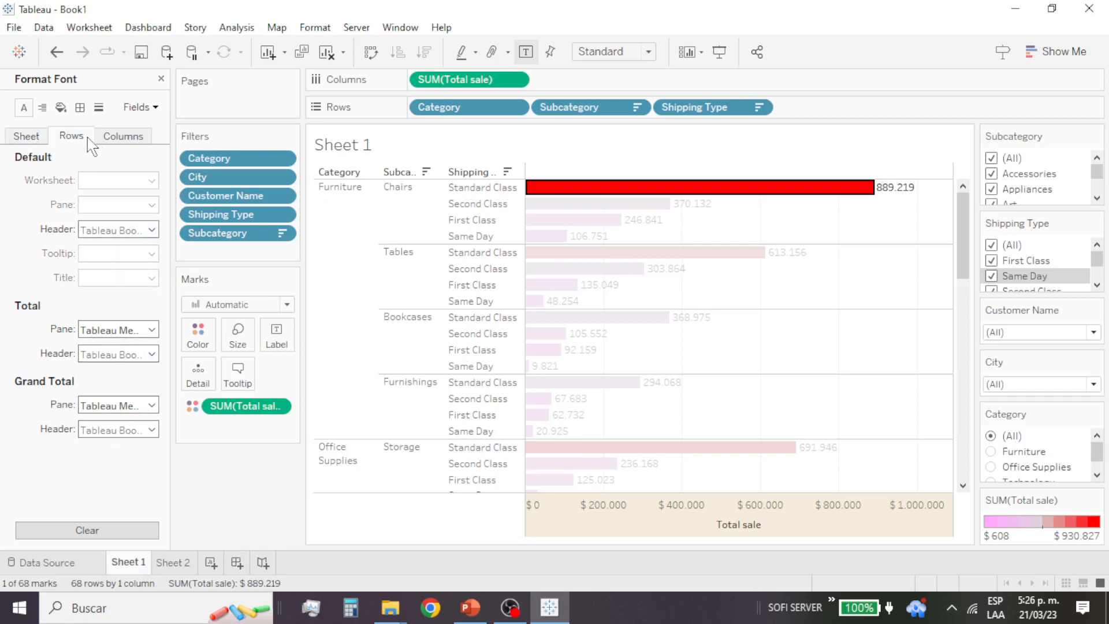
left_click(128, 145)
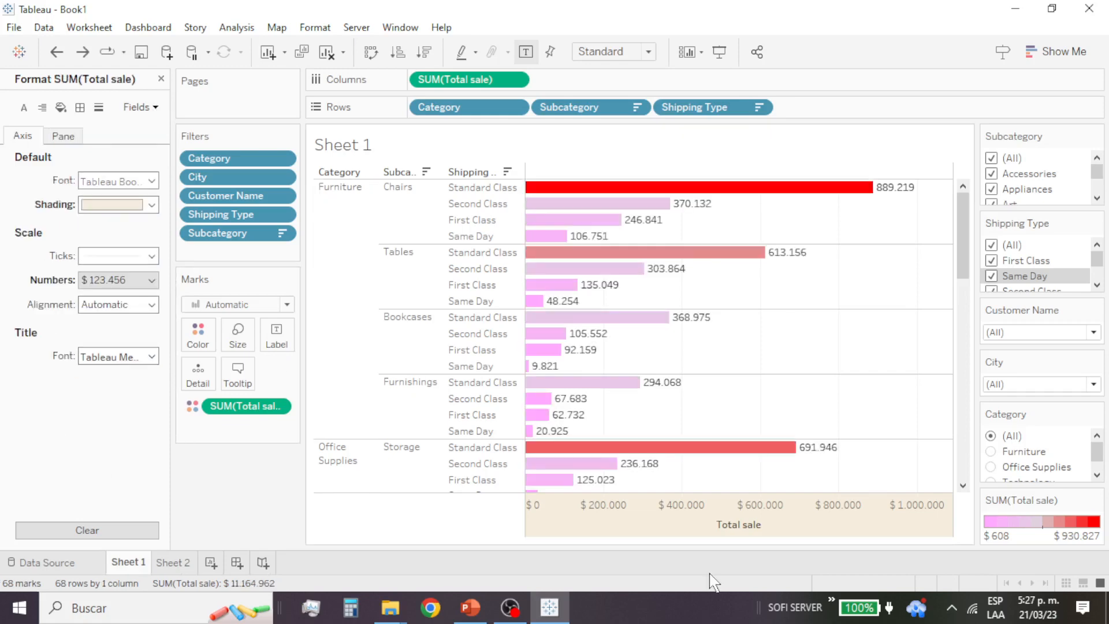
left_click(889, 188)
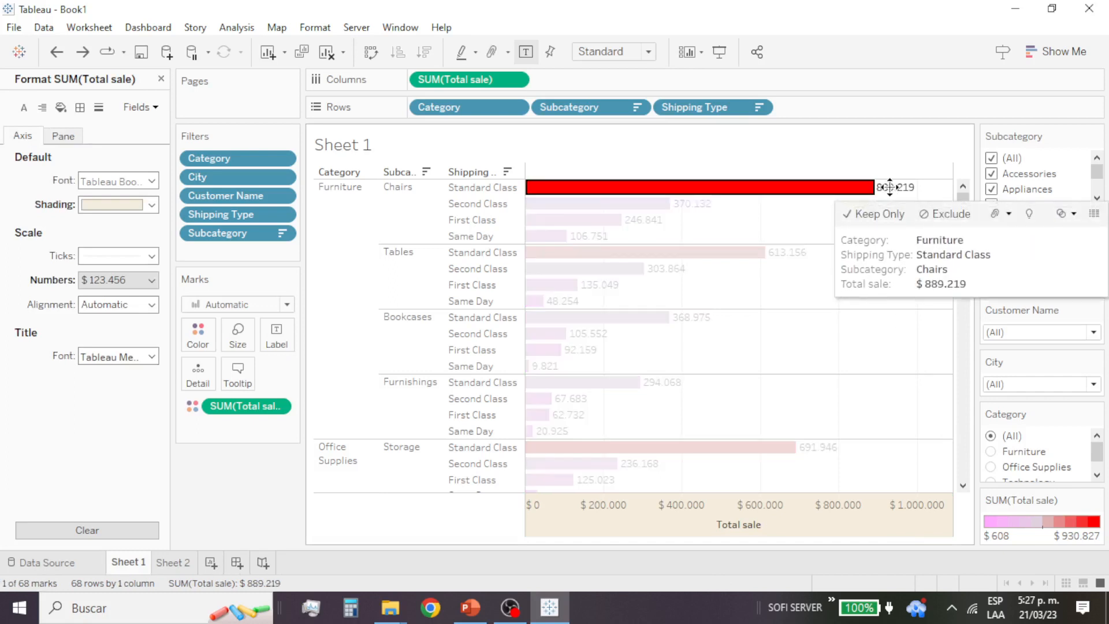
right_click(889, 187)
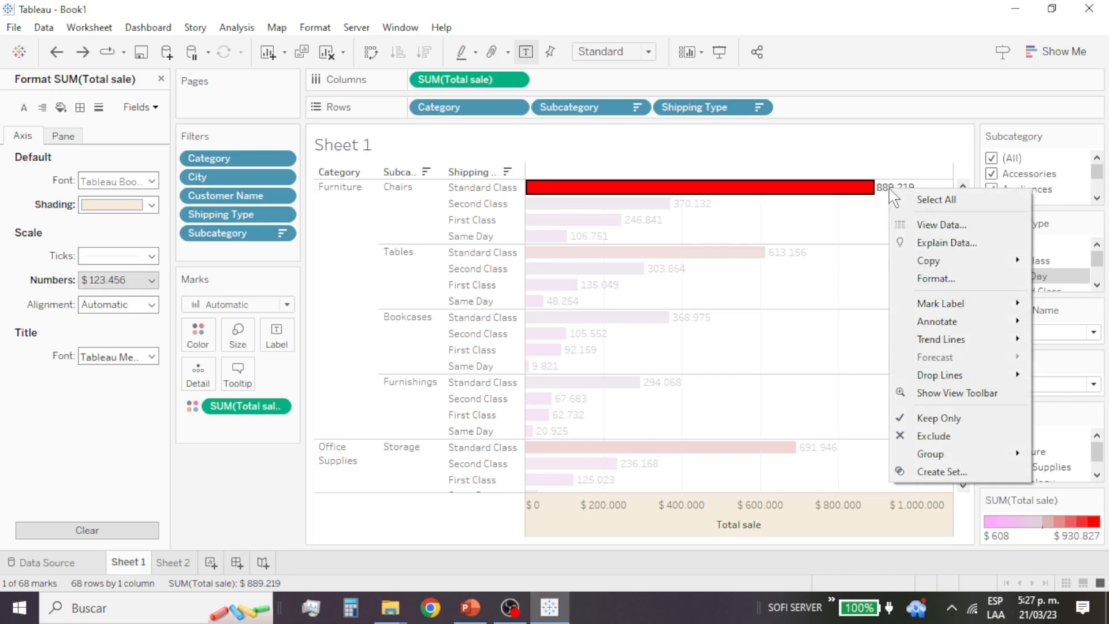
left_click(947, 278)
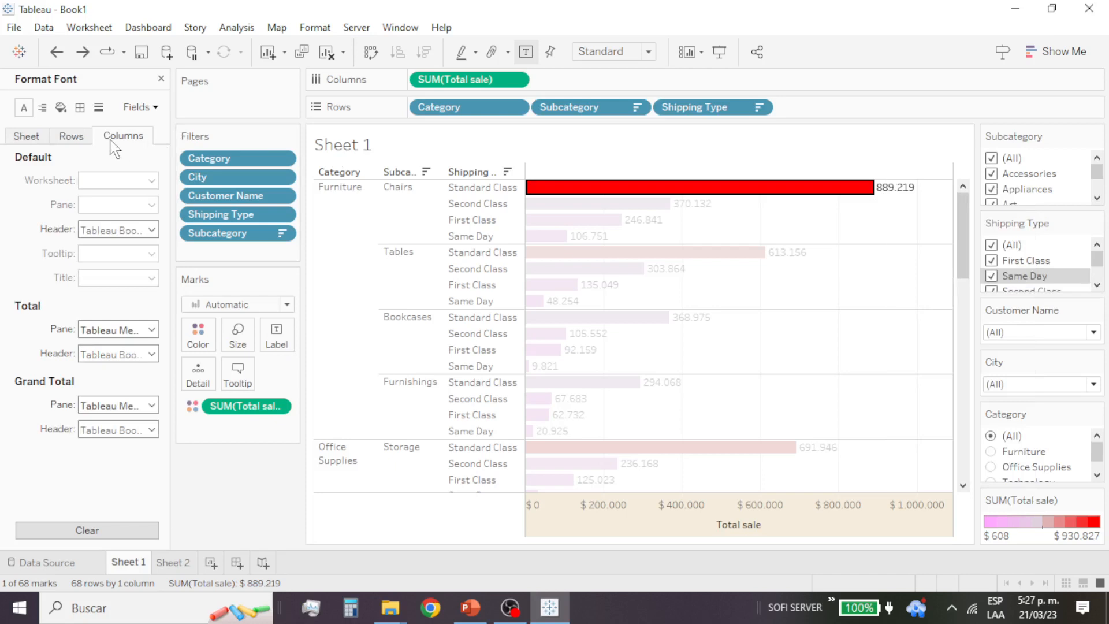
right_click(888, 185)
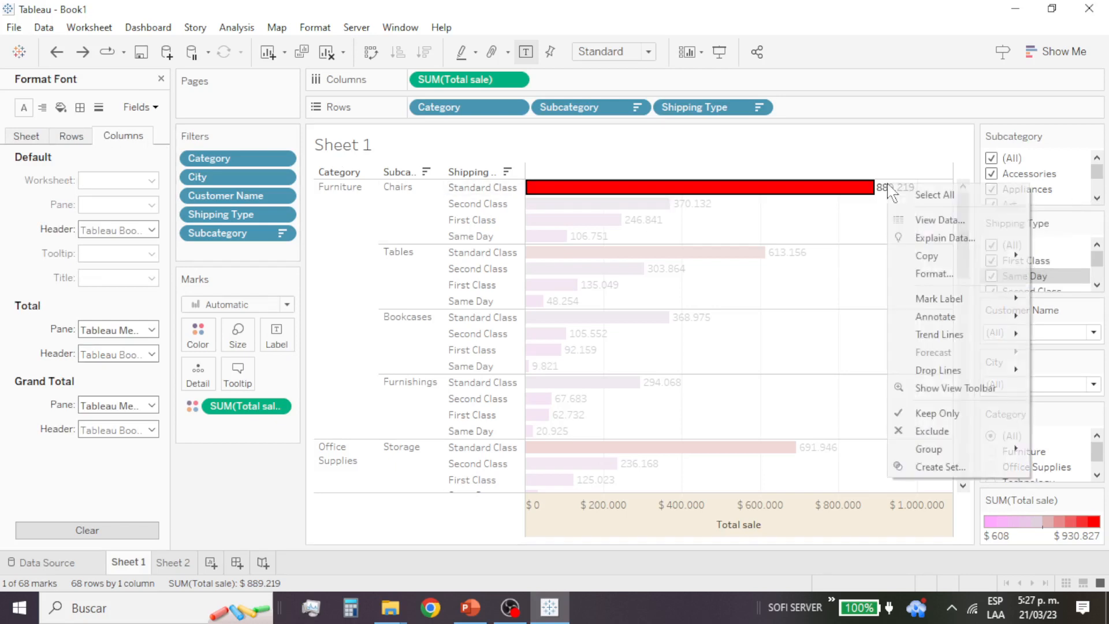
left_click(951, 274)
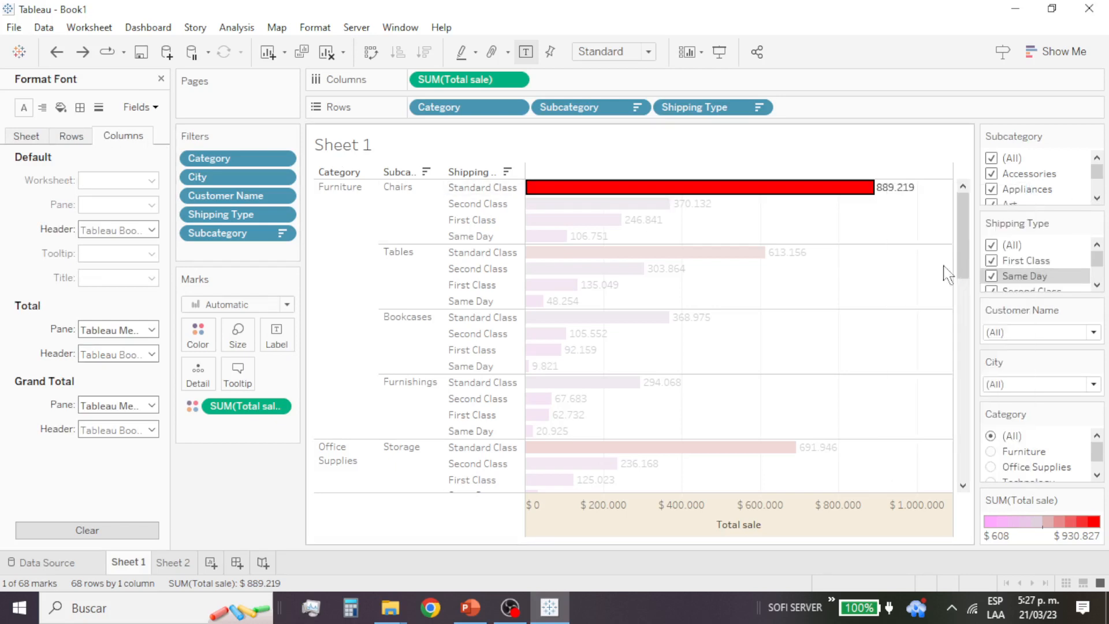
left_click(71, 136)
left_click(27, 136)
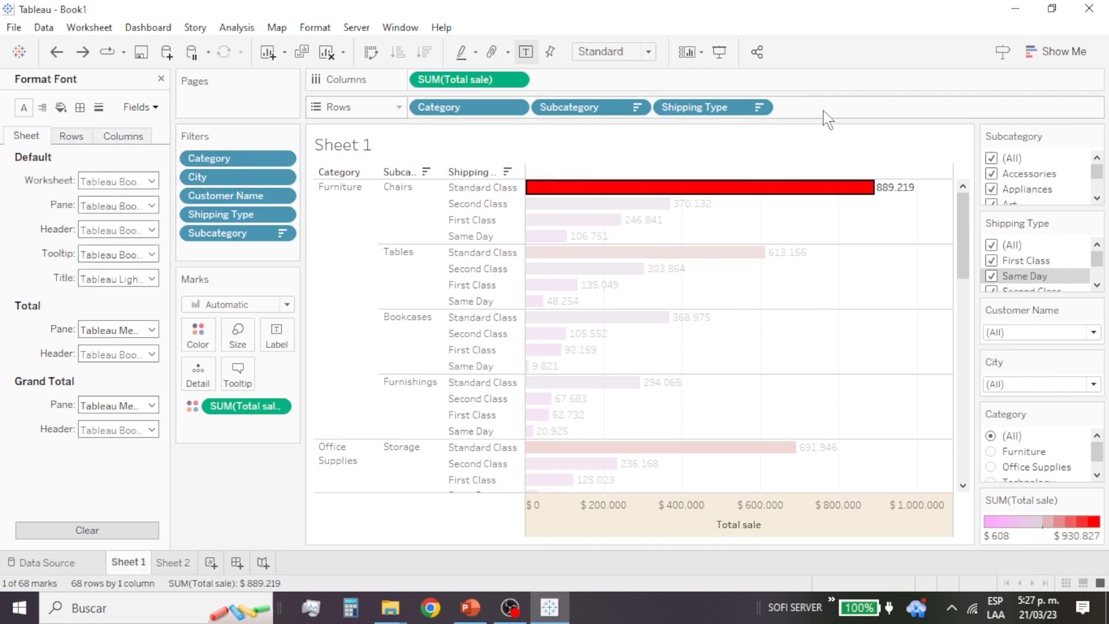
Step: Format the Total sale pane numbers on the bar labels as custom currency with the $ prefix and 0 decimal places
left_click(515, 80)
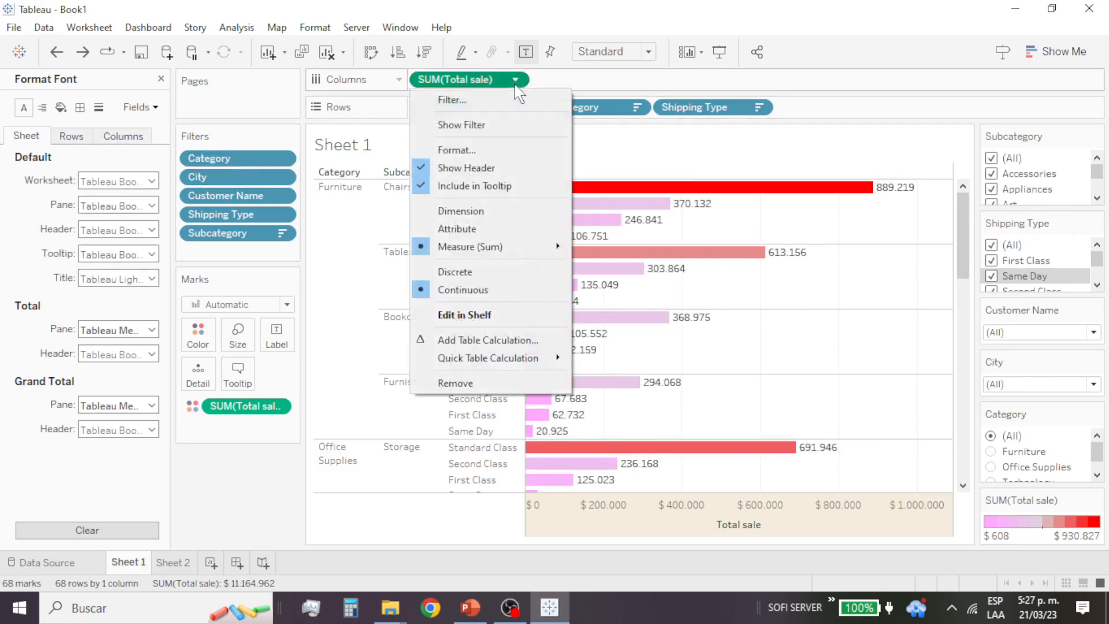
left_click(460, 150)
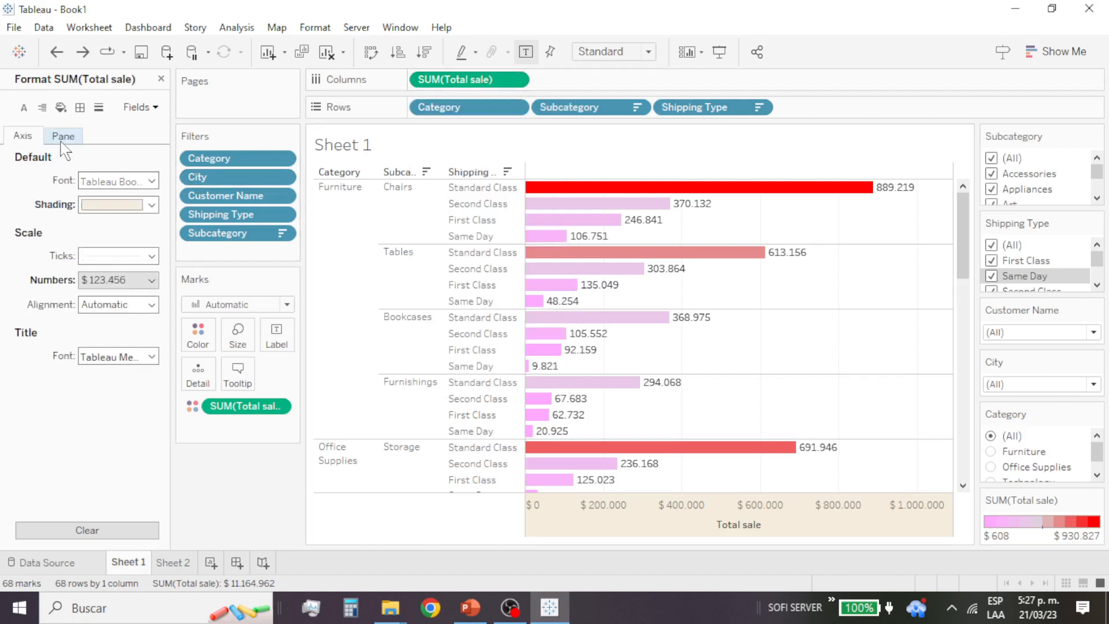
left_click(63, 137)
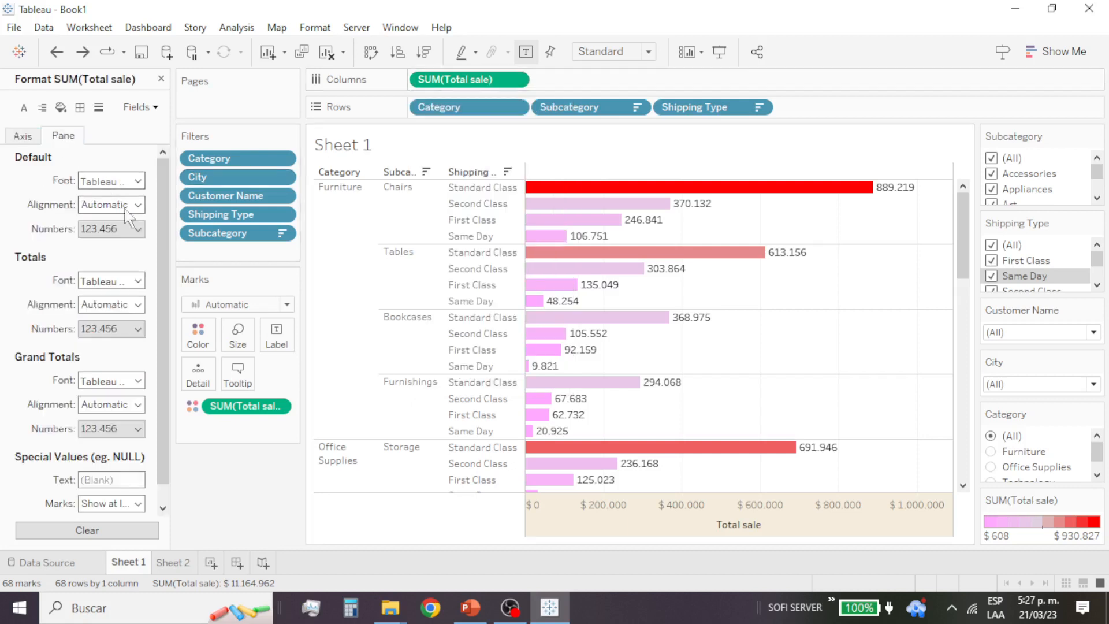
left_click(140, 229)
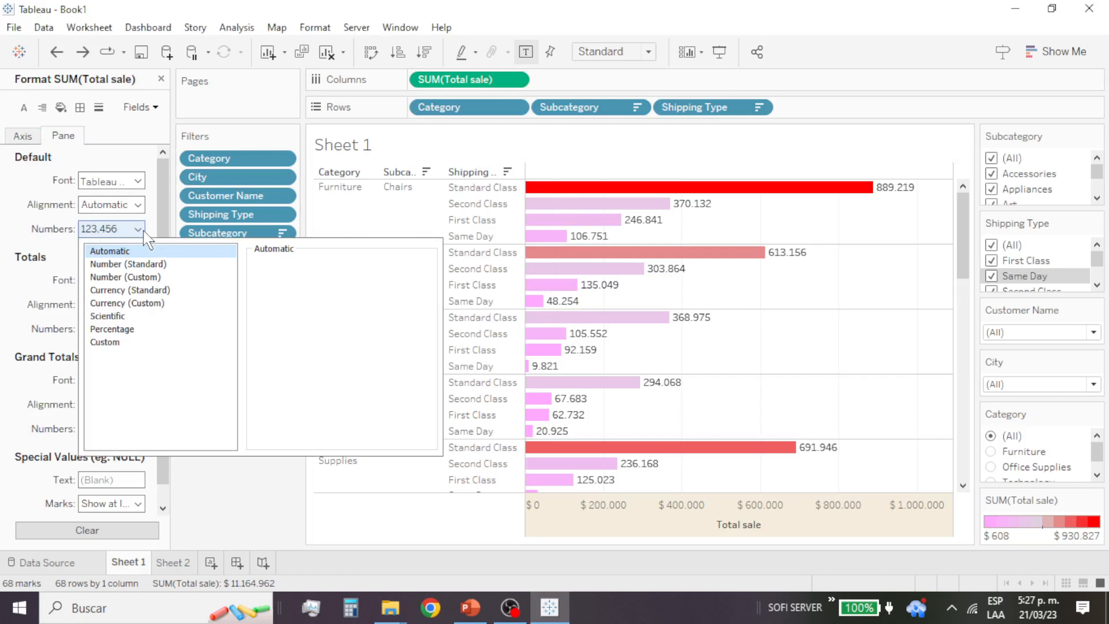
left_click(162, 303)
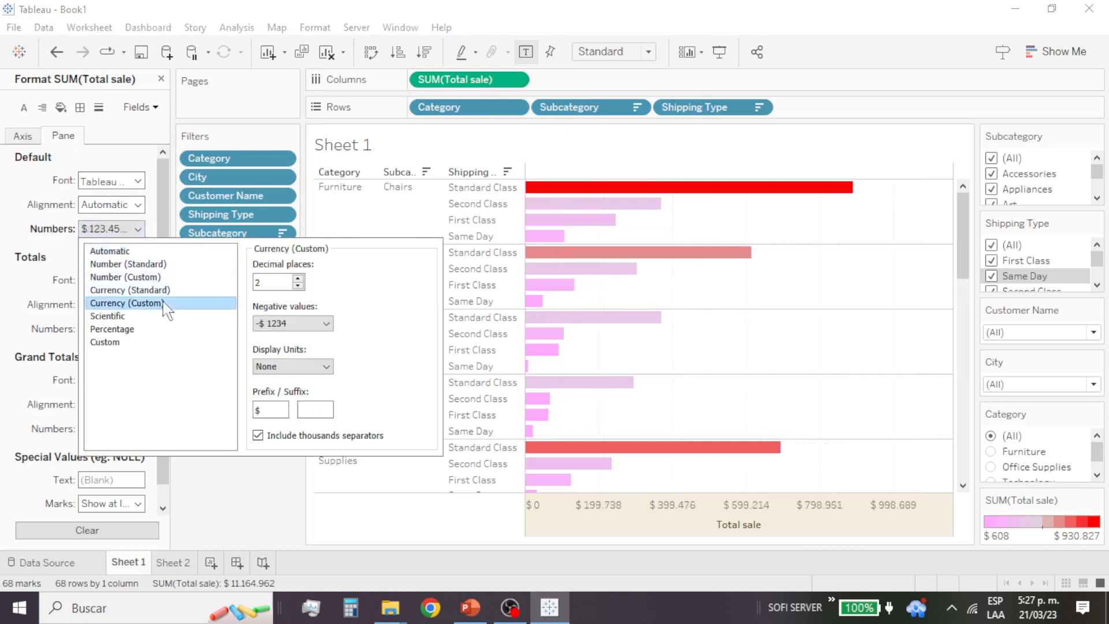
left_click(298, 286)
left_click(298, 286)
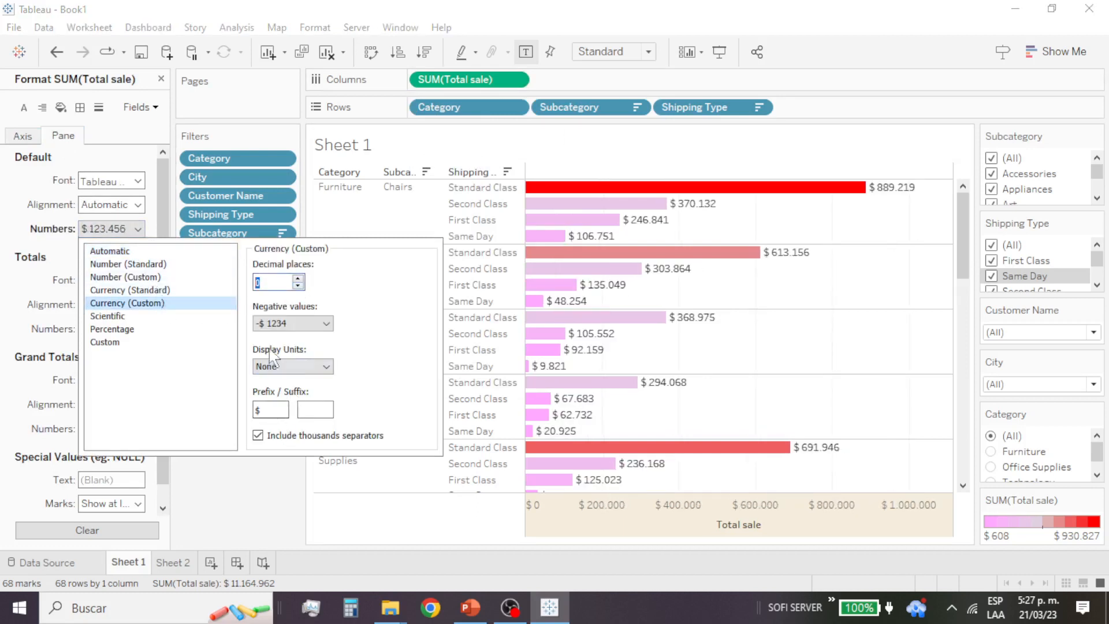
left_click(4, 184)
mouse_move(844, 200)
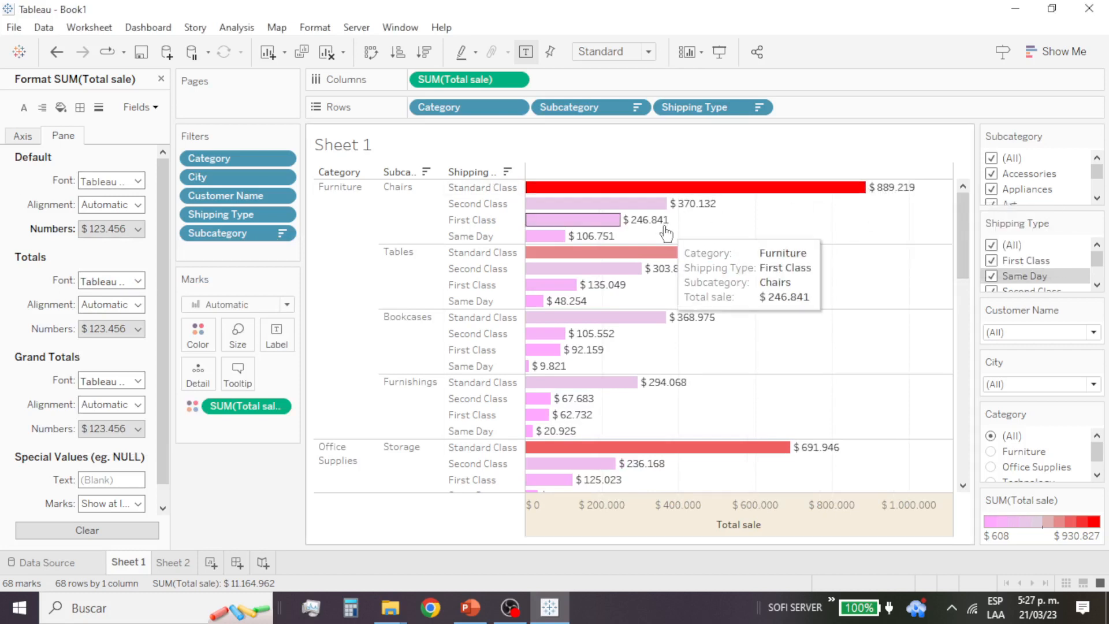
mouse_move(586, 252)
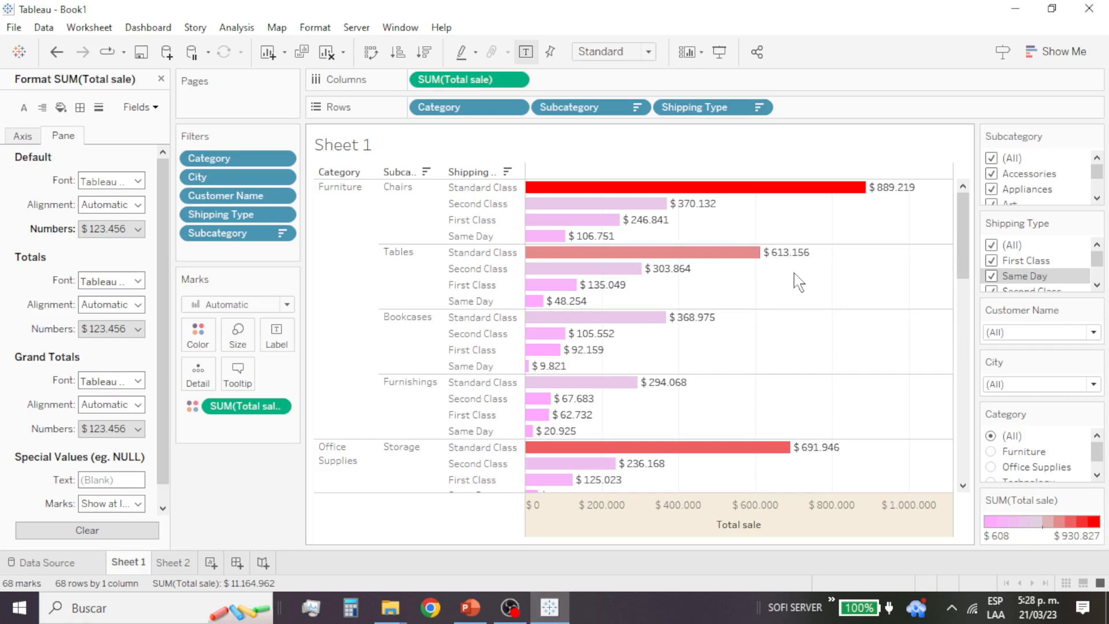
Step: Undo the currency formatting of the Total sale bar labels
key("ctrl+z")
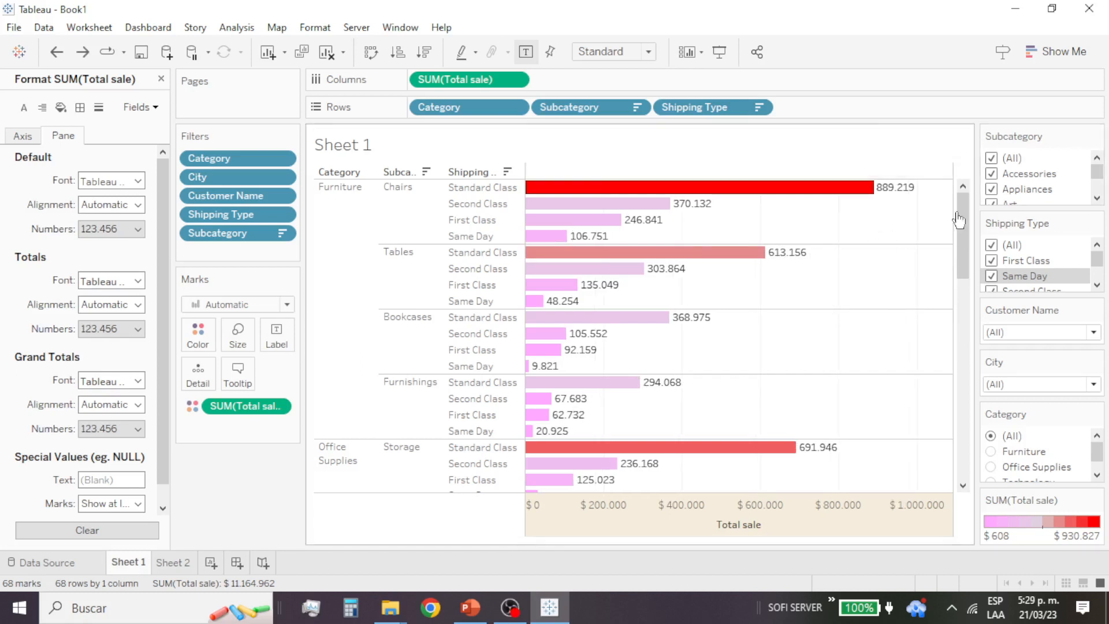
mouse_move(903, 199)
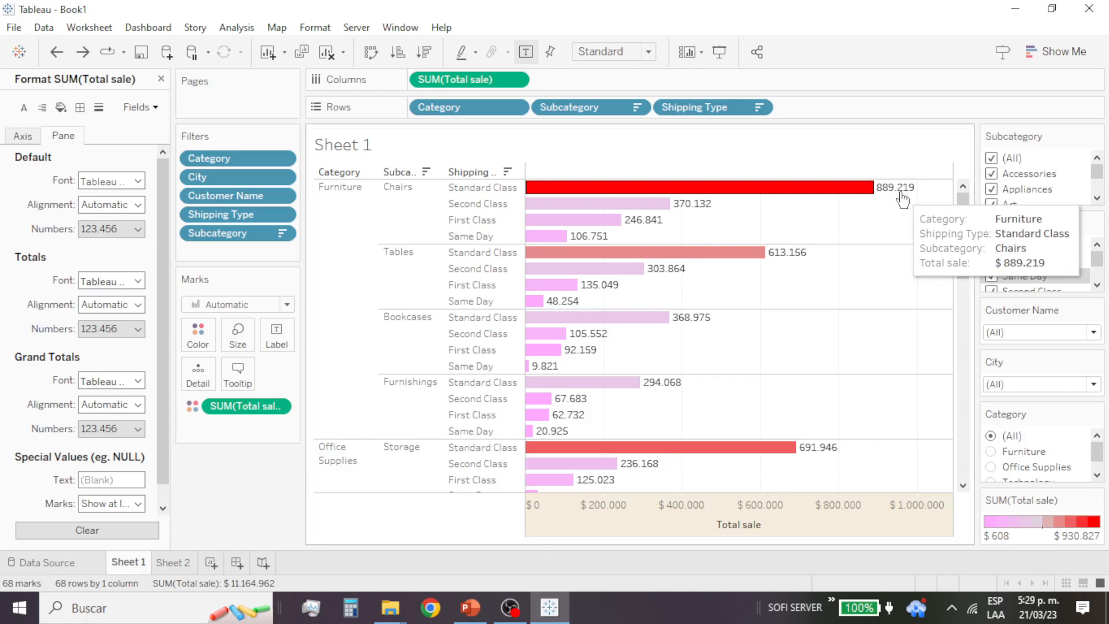
Step: Open the format settings of the SUM(Total sale) field, starting from the Chairs Standard Class bar label
left_click(902, 192)
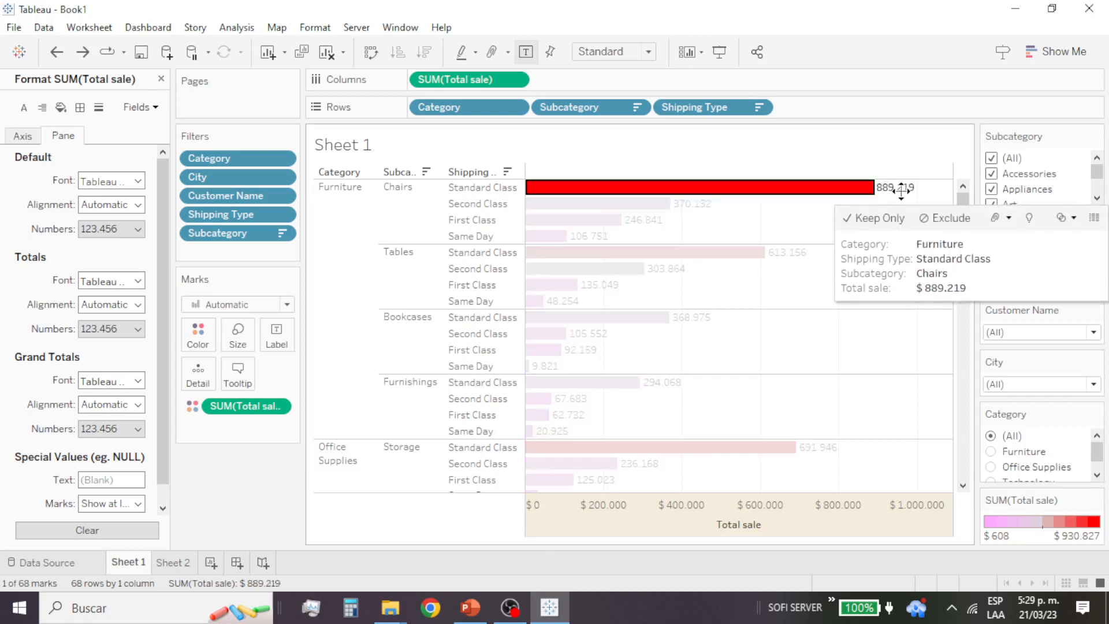
right_click(901, 191)
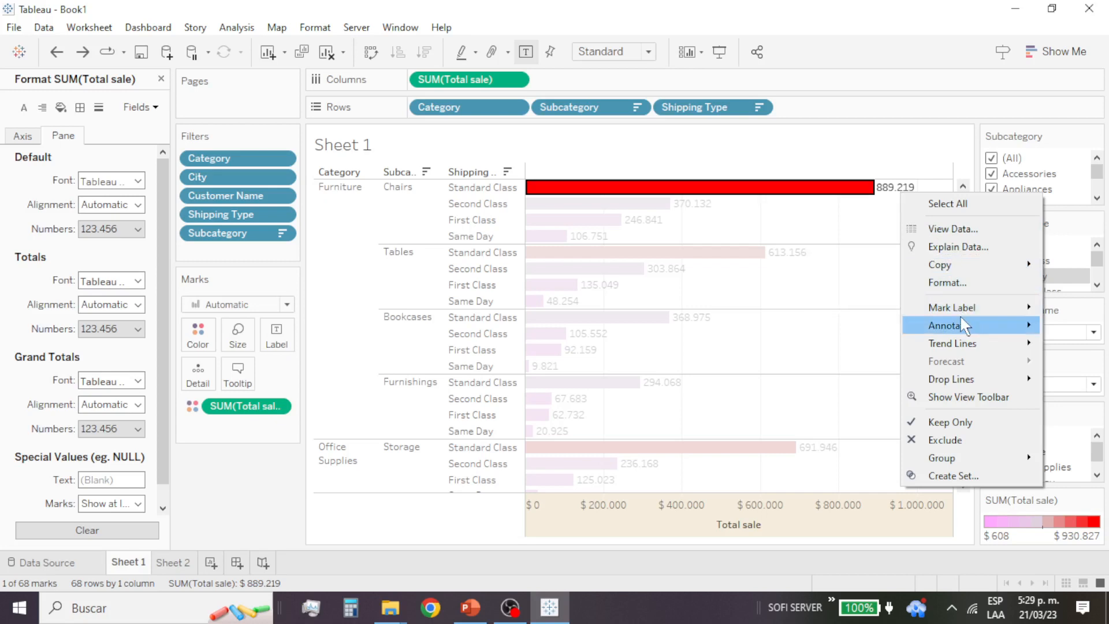
mouse_move(964, 325)
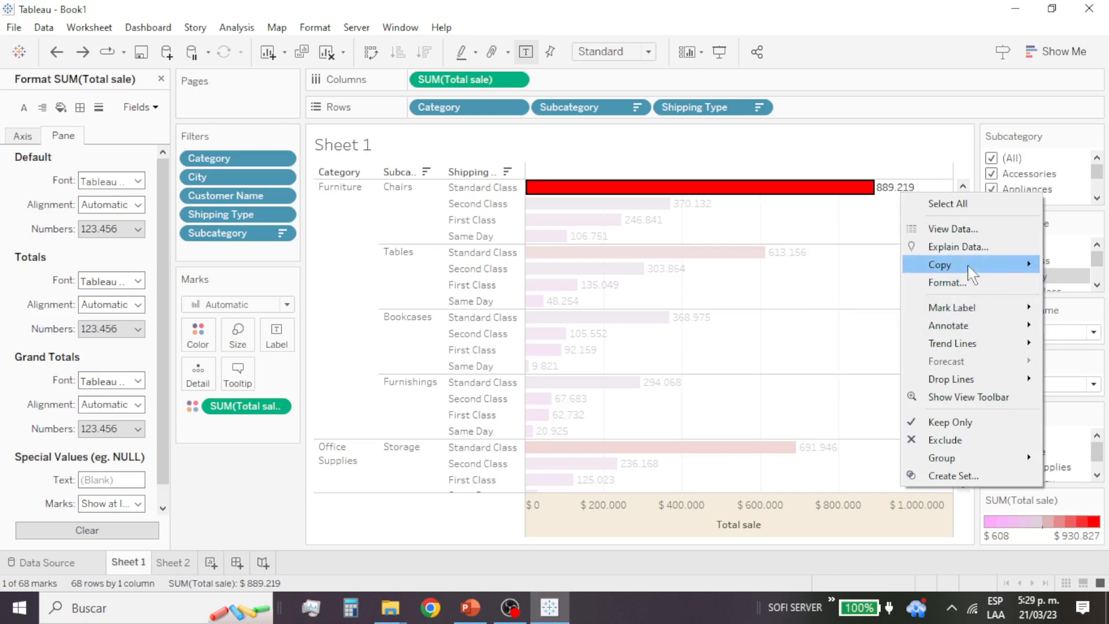
left_click(975, 281)
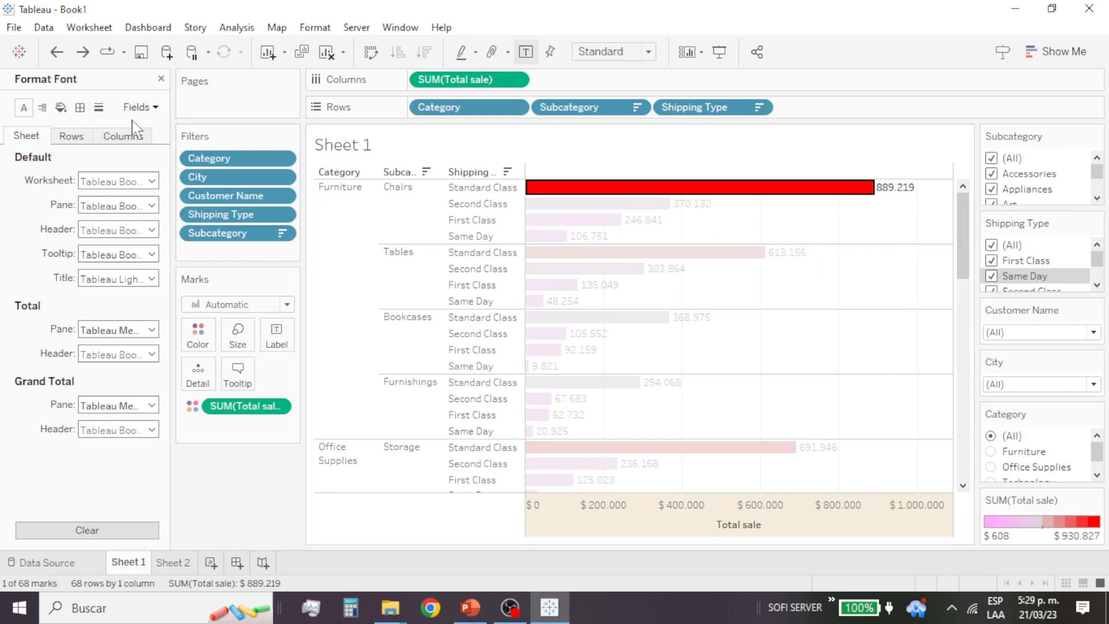
left_click(153, 108)
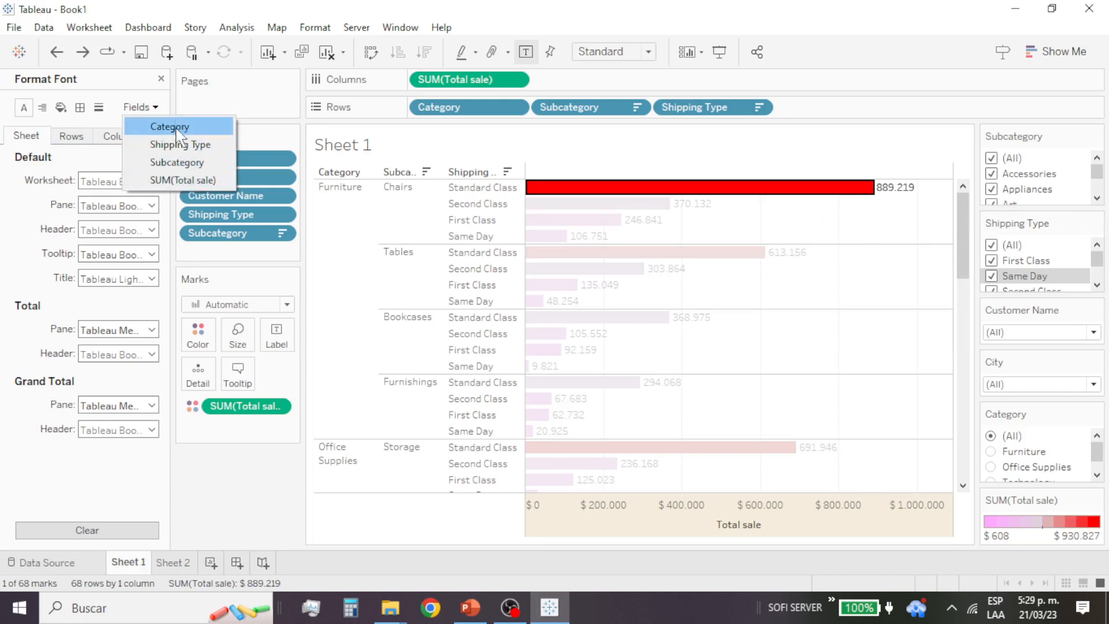
left_click(183, 163)
left_click(153, 109)
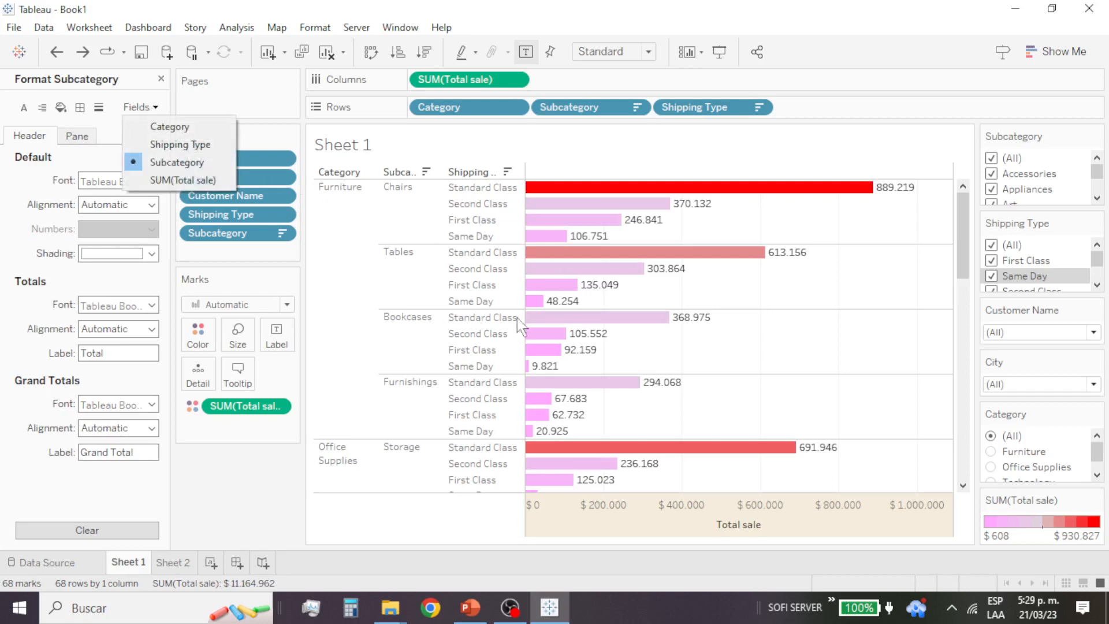
left_click(179, 179)
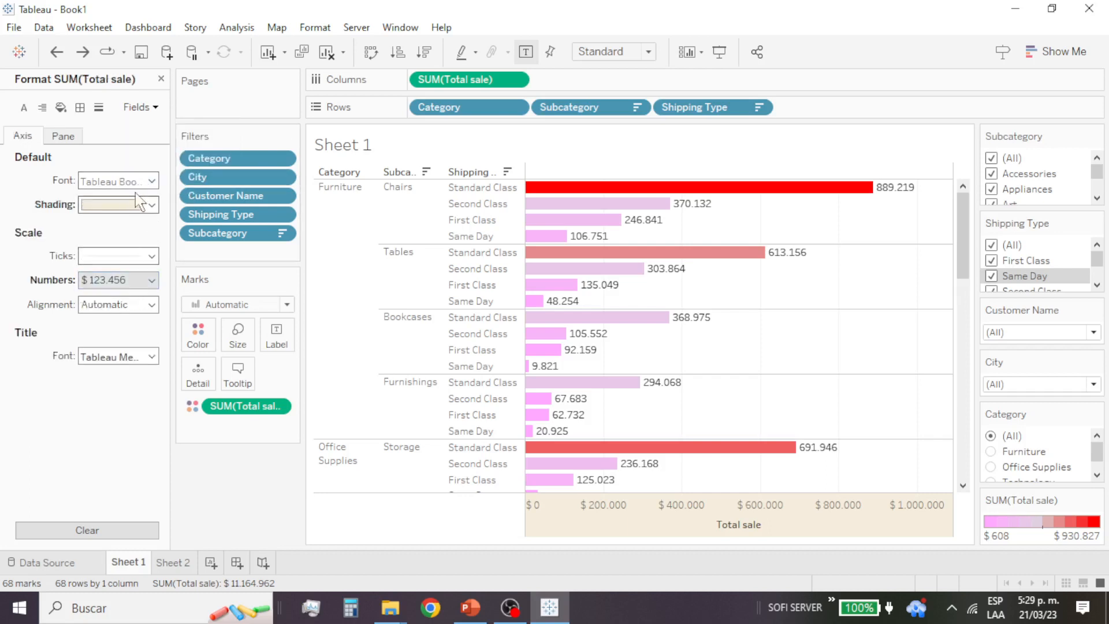
Step: Format the default pane numbers of Total sale as custom currency with the $ prefix and 0 decimal places
left_click(64, 138)
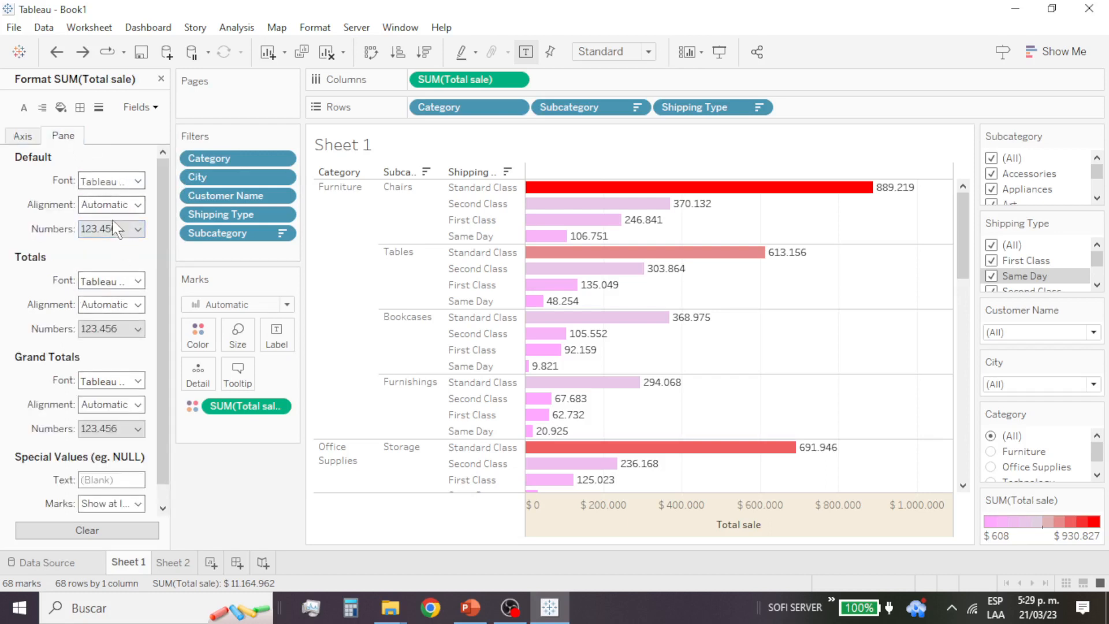
left_click(117, 230)
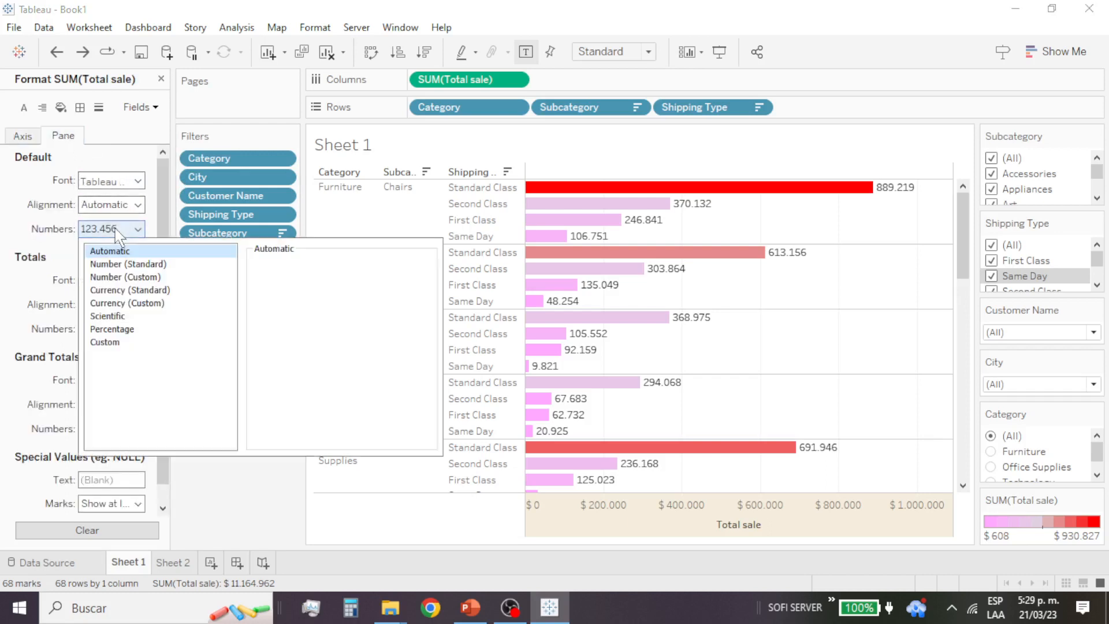
left_click(124, 304)
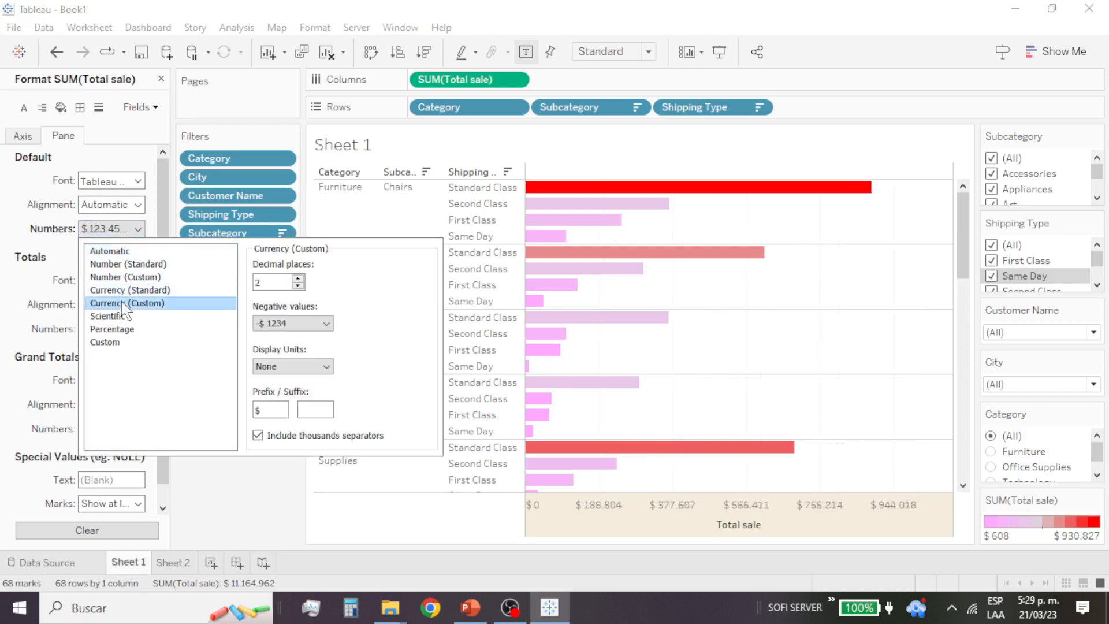
left_click(298, 285)
left_click(298, 285)
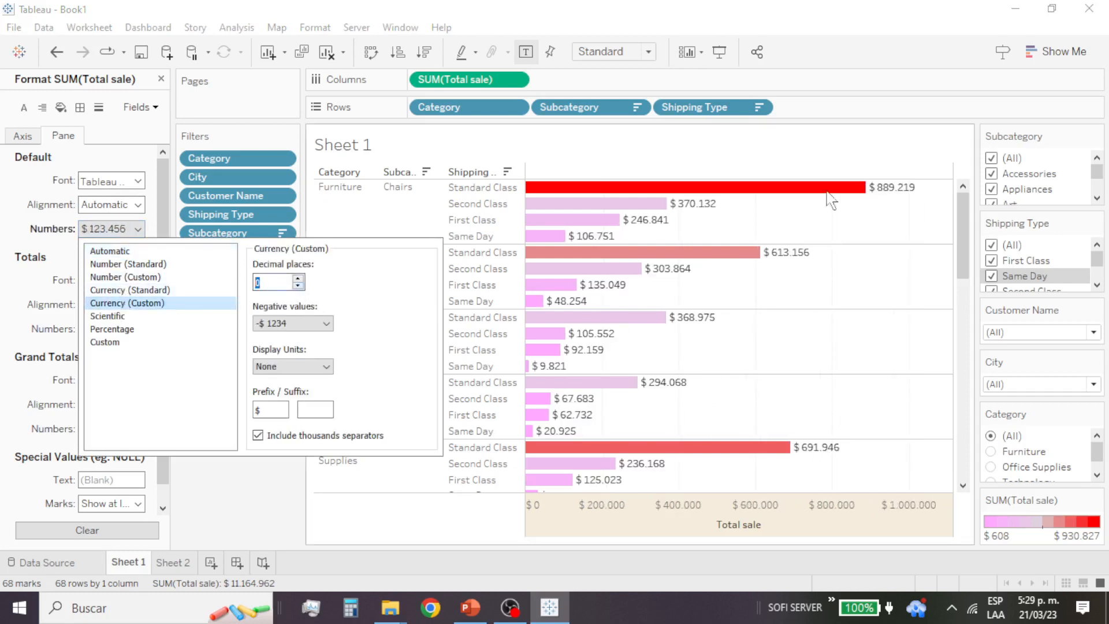
left_click(854, 136)
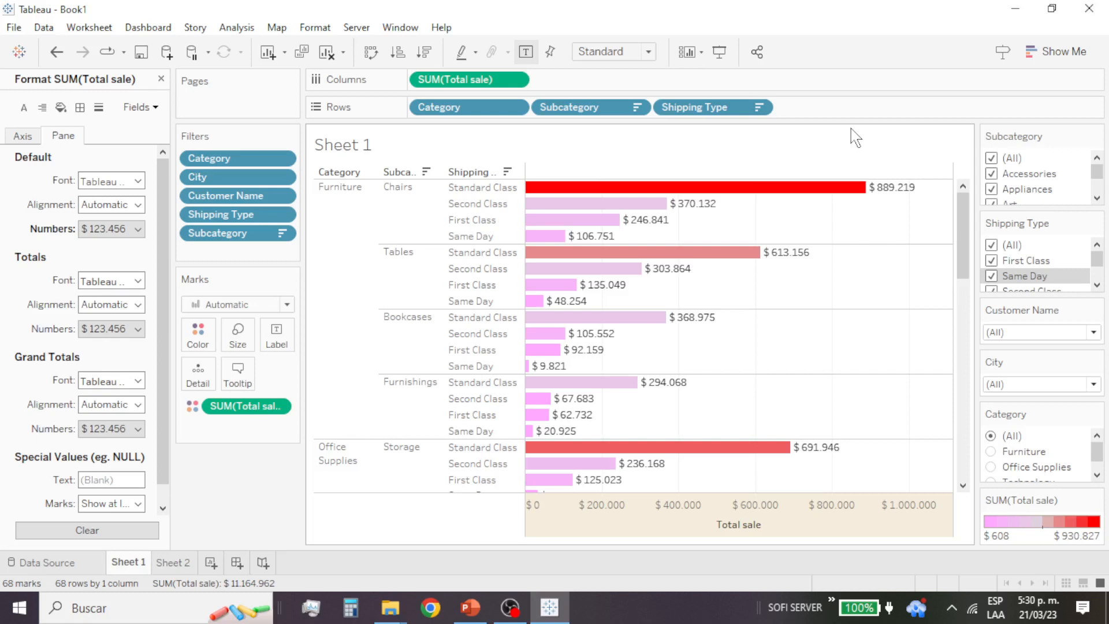
Step: Filter the chart to only the Accessories subcategory and the First Class shipping type
left_click(992, 158)
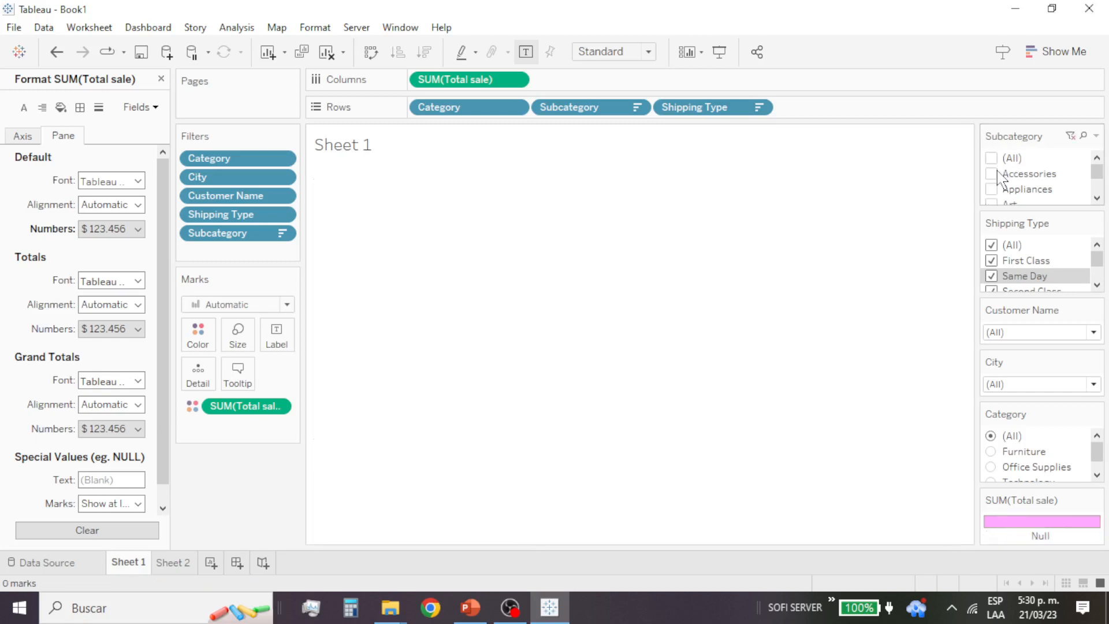
left_click(992, 174)
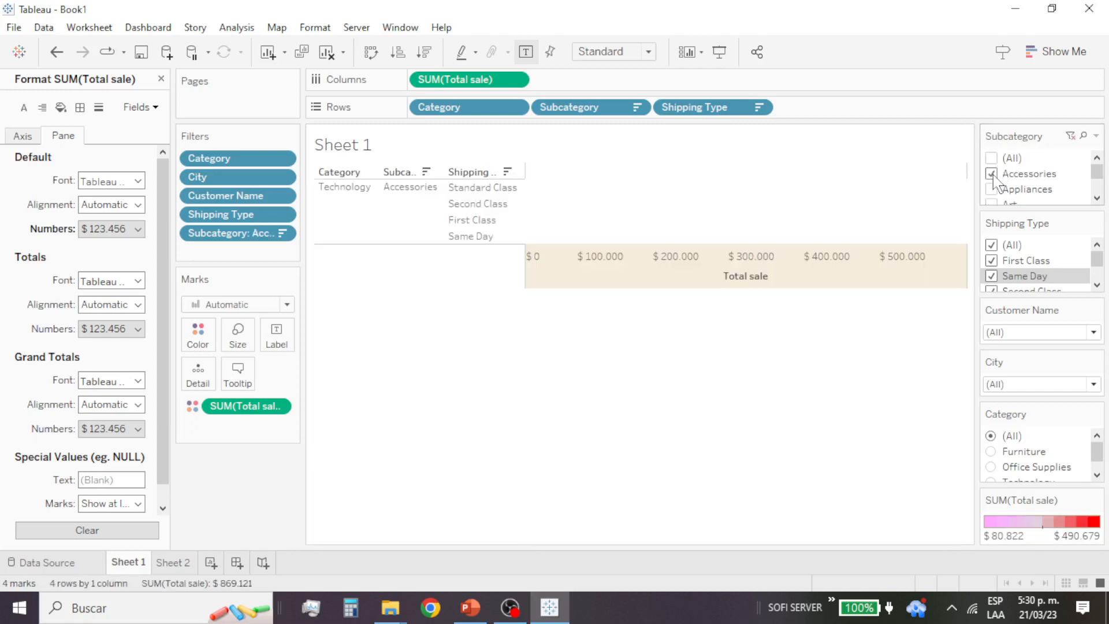
left_click(991, 174)
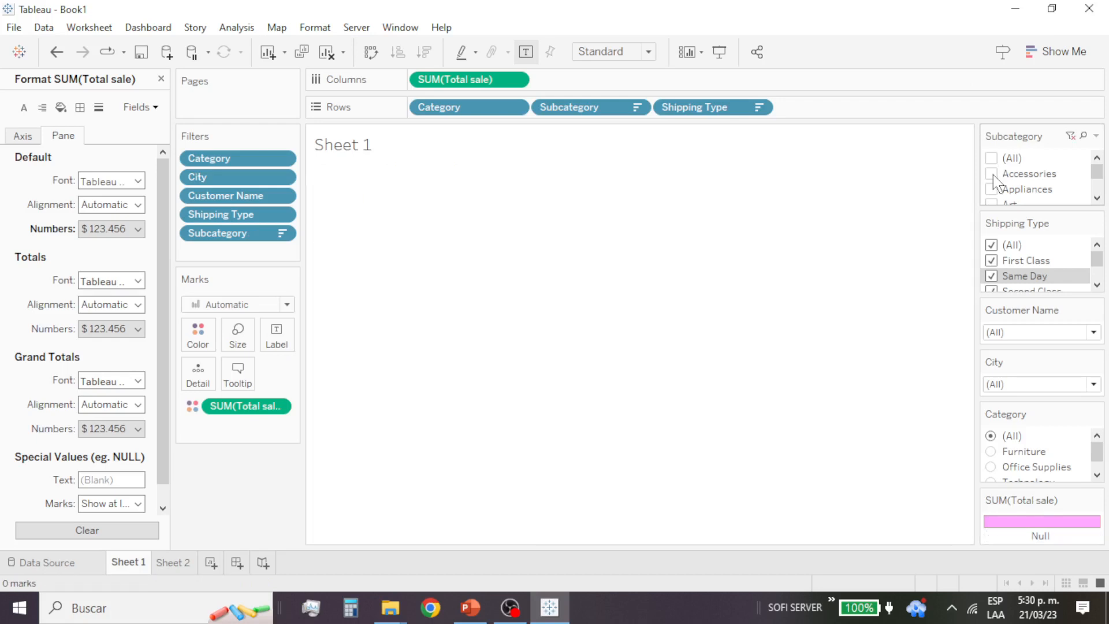
left_click(991, 174)
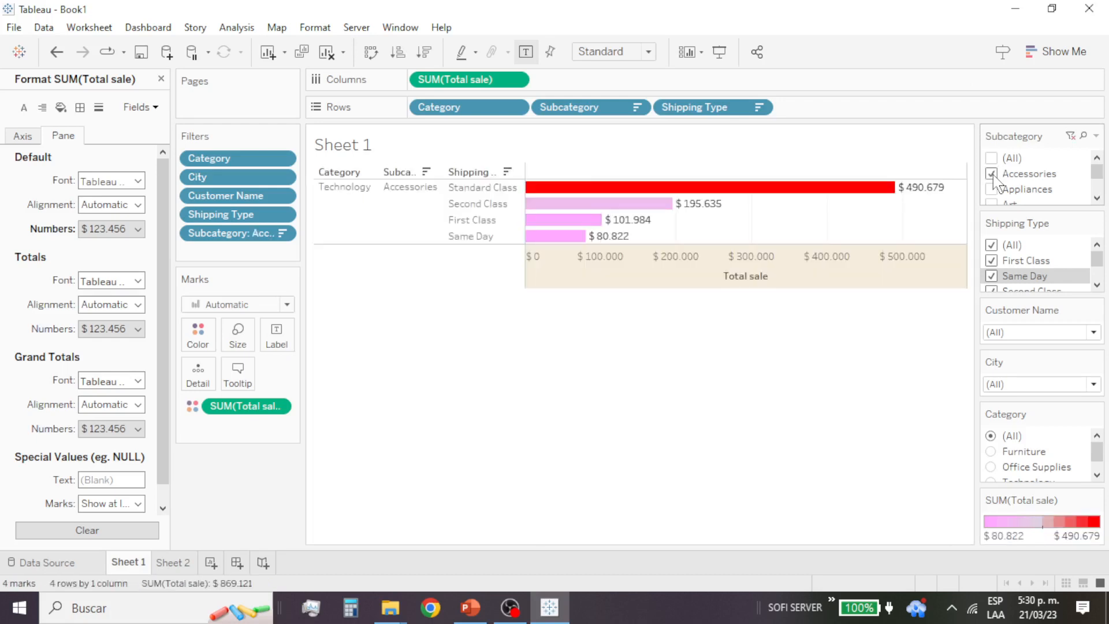
left_click(995, 246)
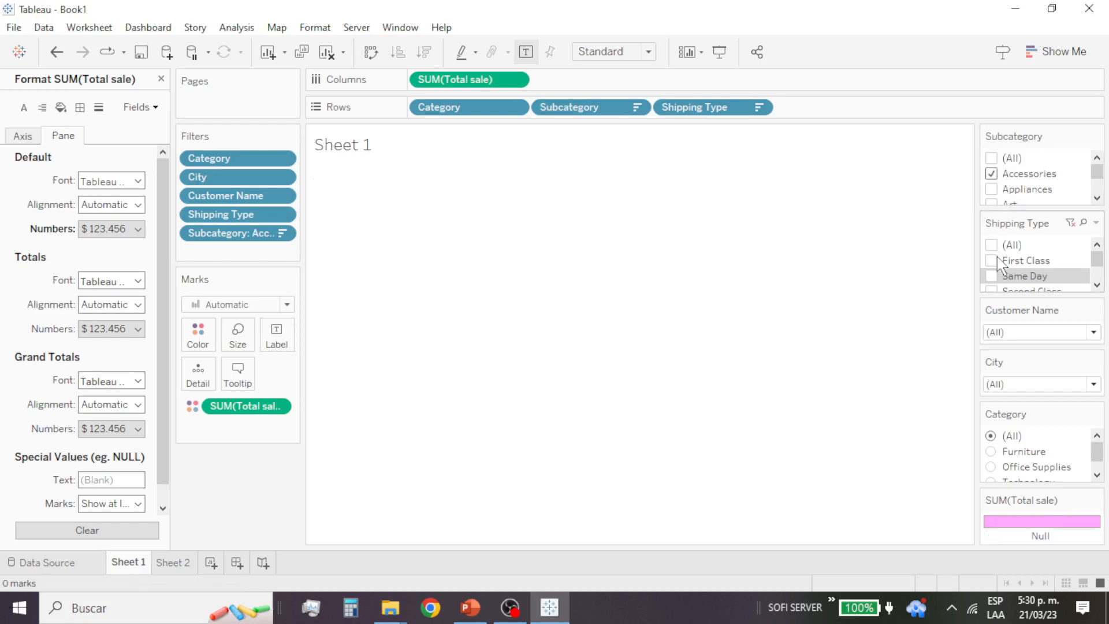
left_click(992, 260)
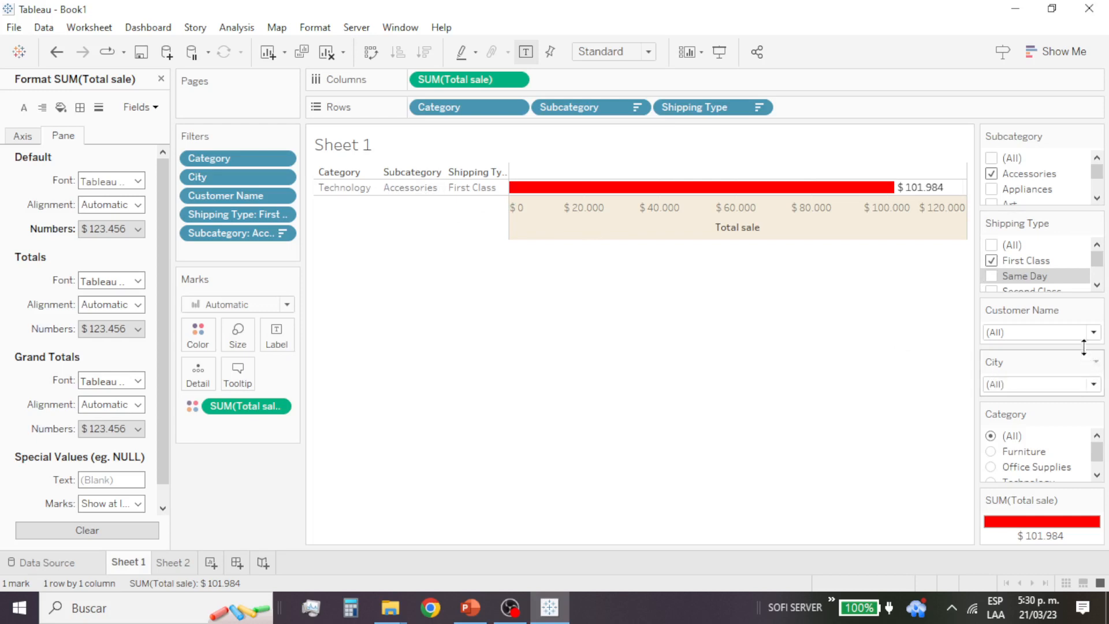
Step: Try limiting the City filter to Aberdeen only
left_click(1093, 384)
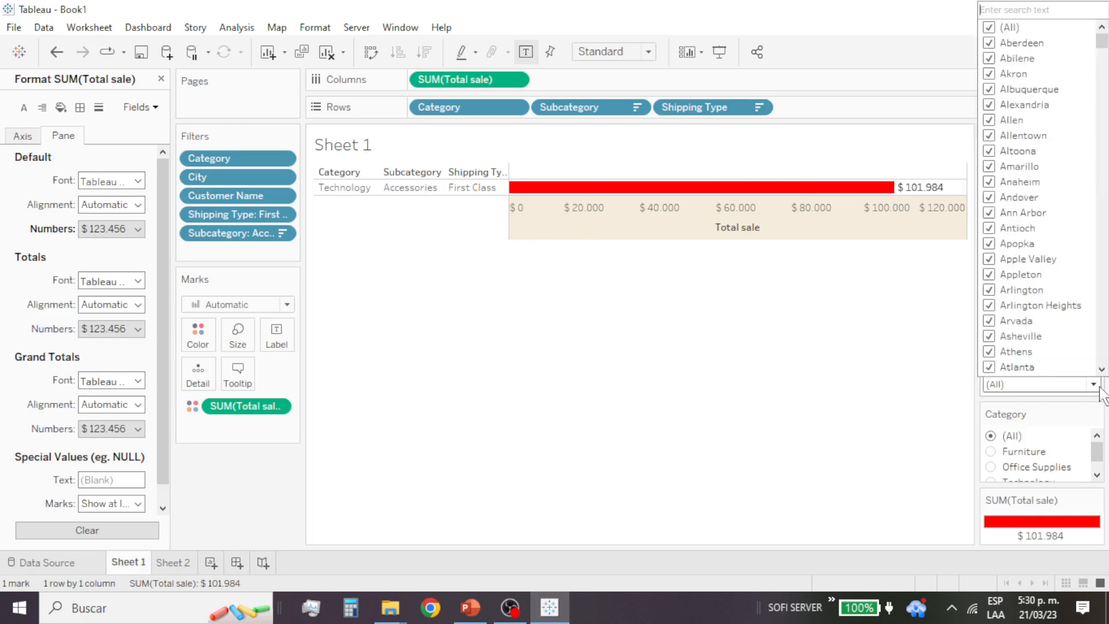
left_click(988, 27)
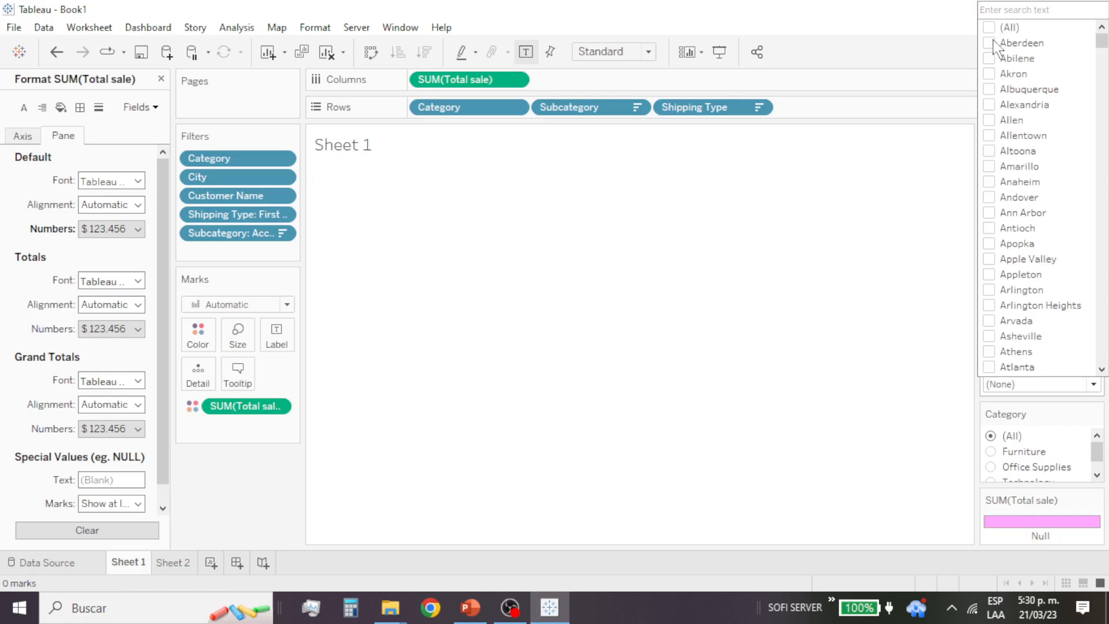
left_click(1056, 45)
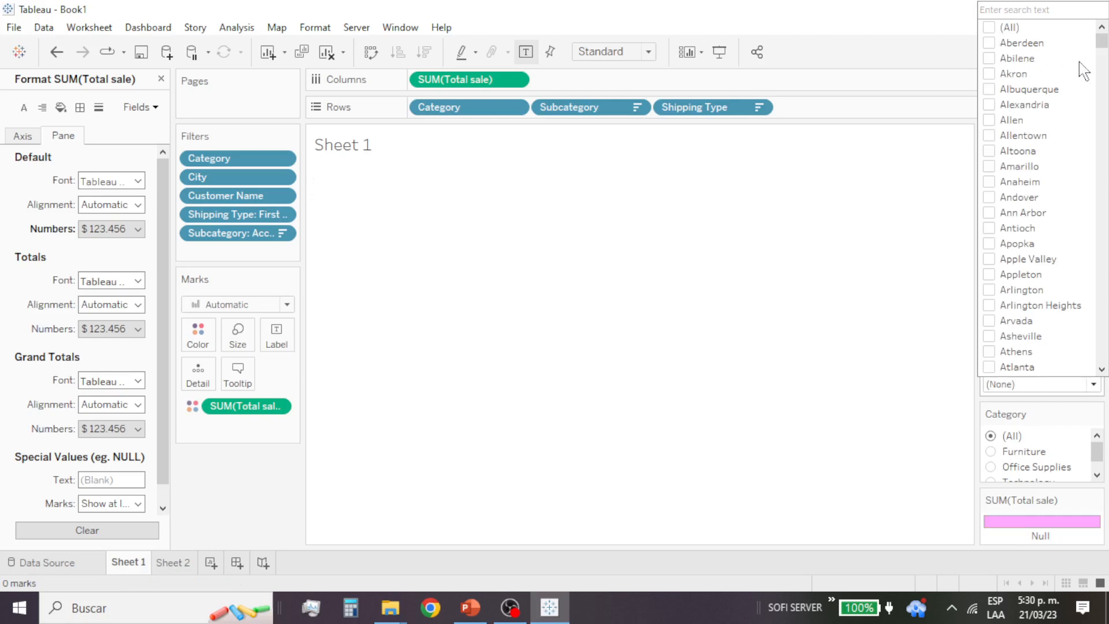
left_click(789, 364)
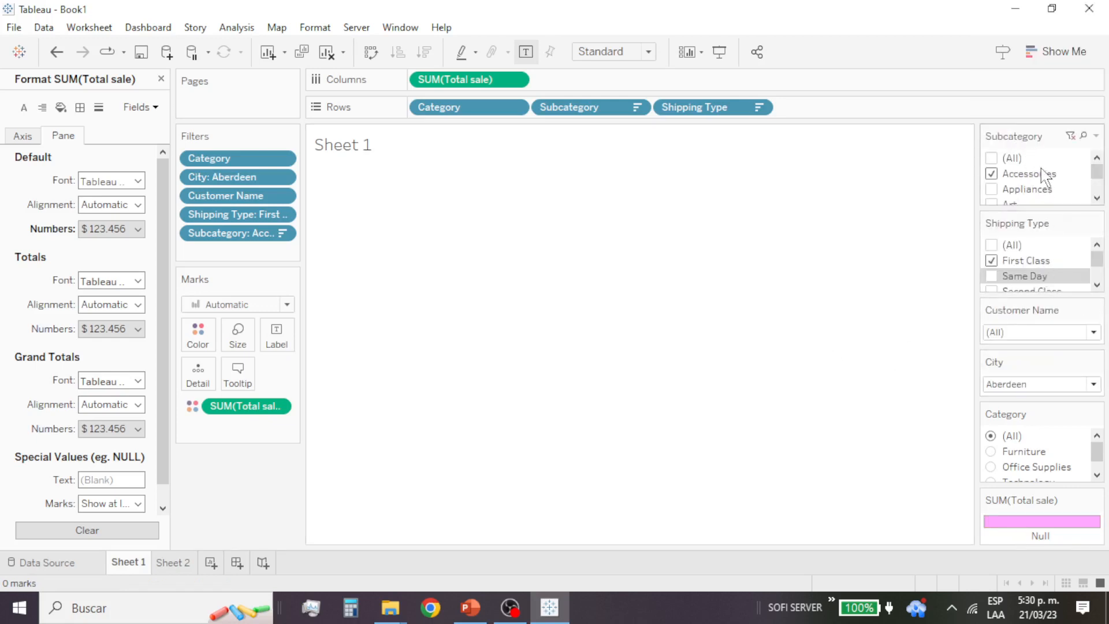
Step: Restore the City filter to include all cities
left_click(1057, 386)
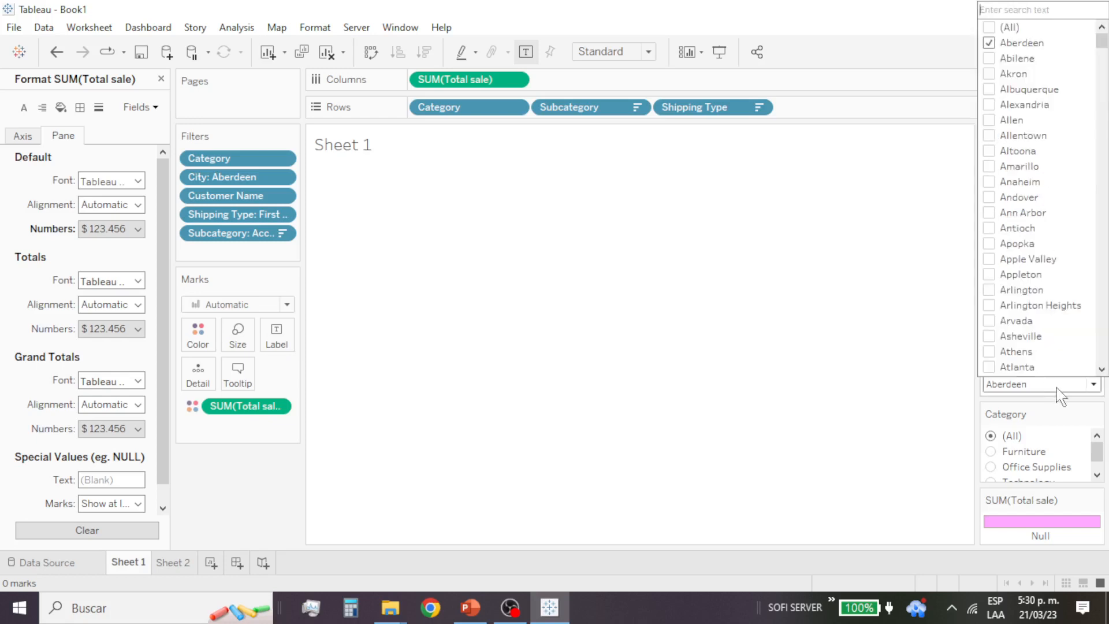
left_click(989, 28)
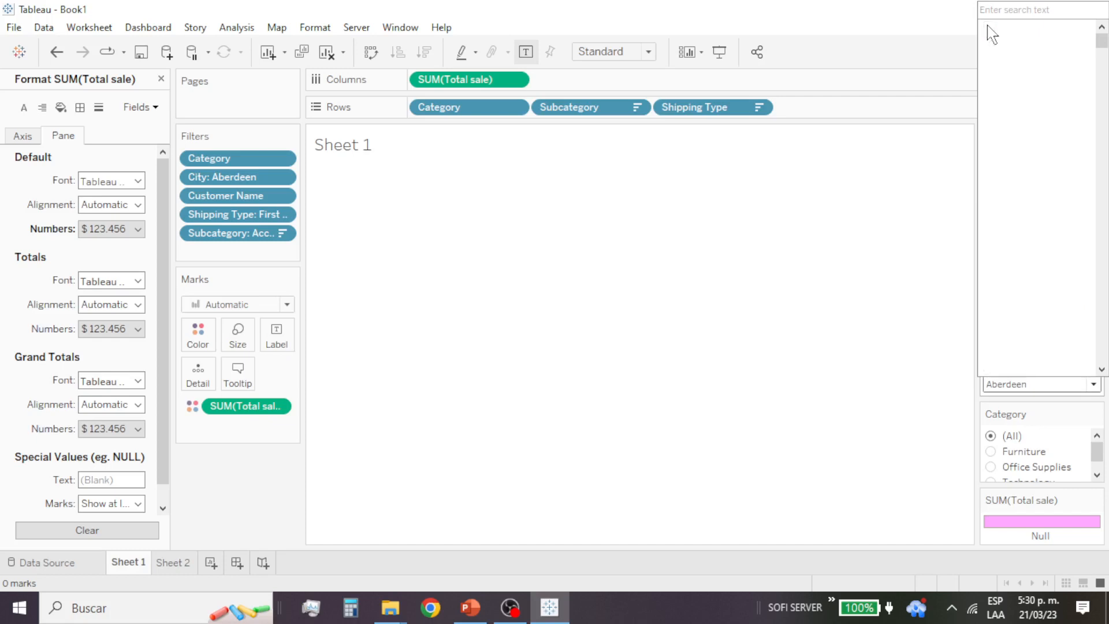
left_click(833, 350)
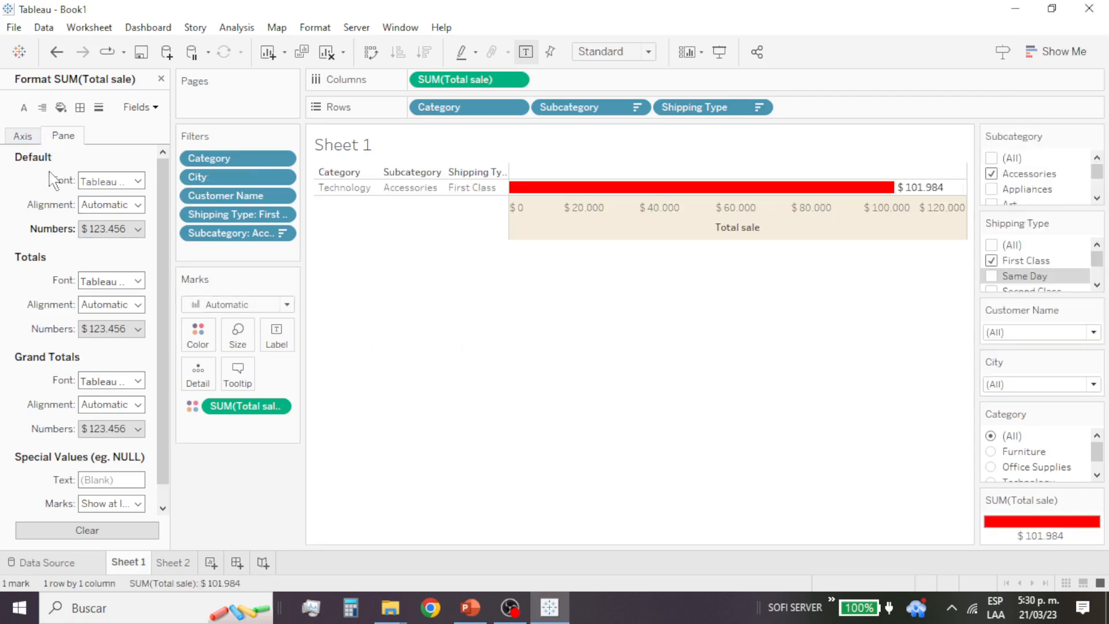
Step: Close the formatting settings and add the City field to the rows between Category and Subcategory
left_click(161, 79)
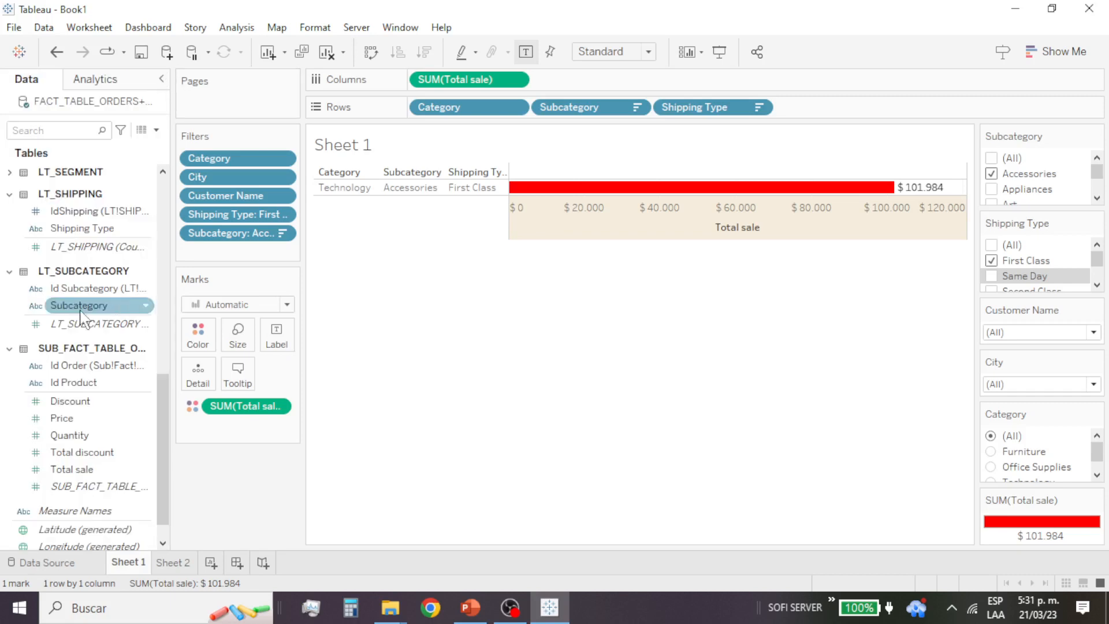
scroll(102, 283, "down", 1)
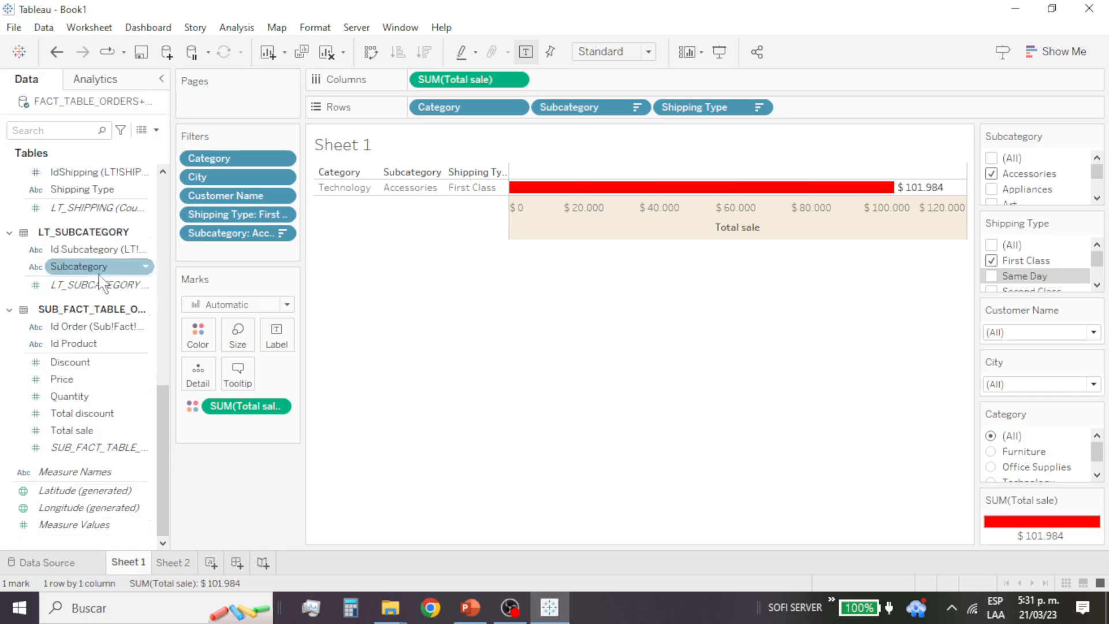
scroll(107, 311, "up", 8)
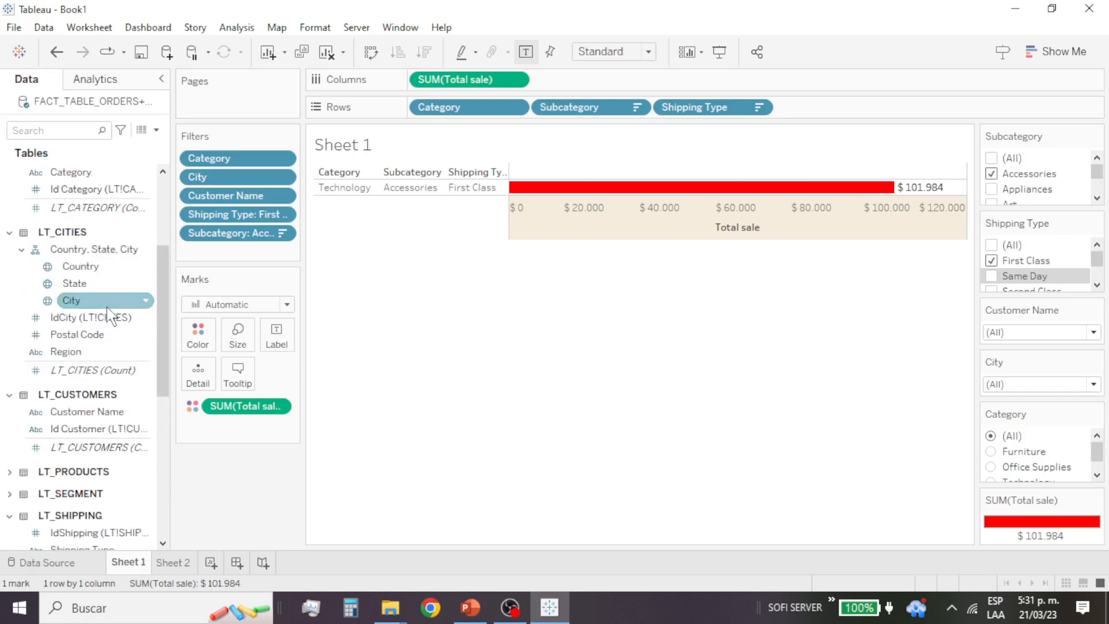
left_click_drag(69, 300, 382, 186)
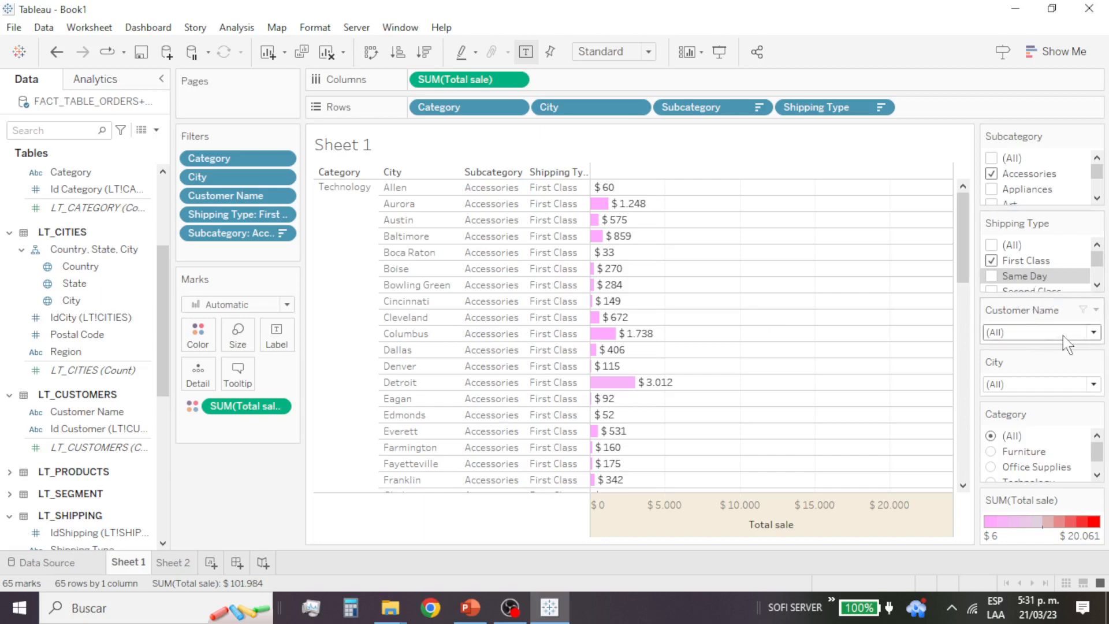
Step: Search the City filter for Baltimore, exclude it from the chart and include it again
left_click(1094, 384)
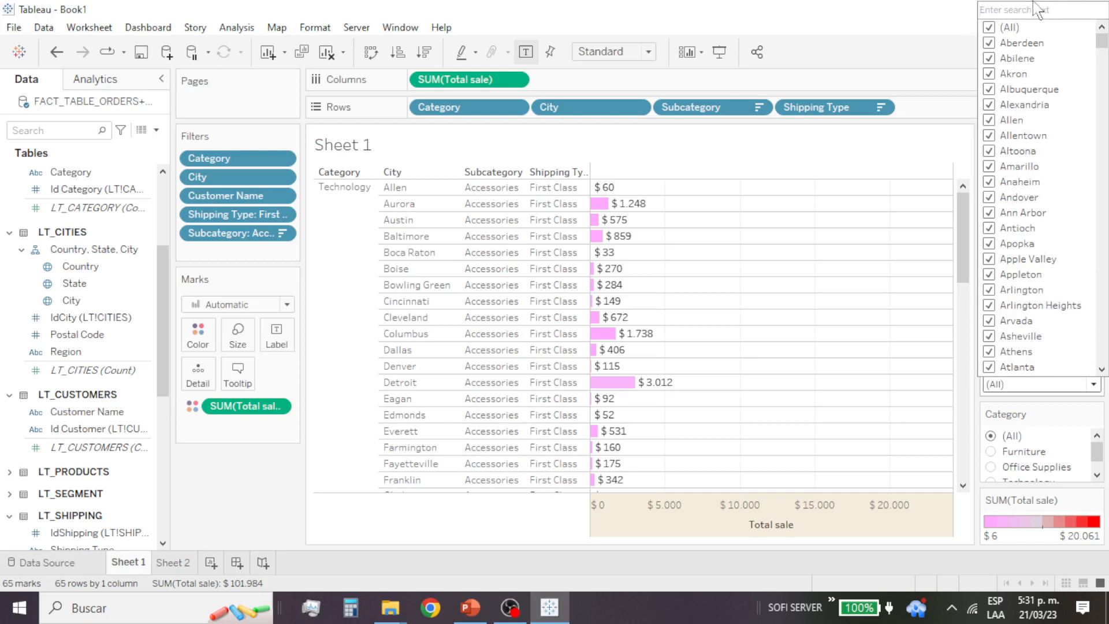
type("Baltimore")
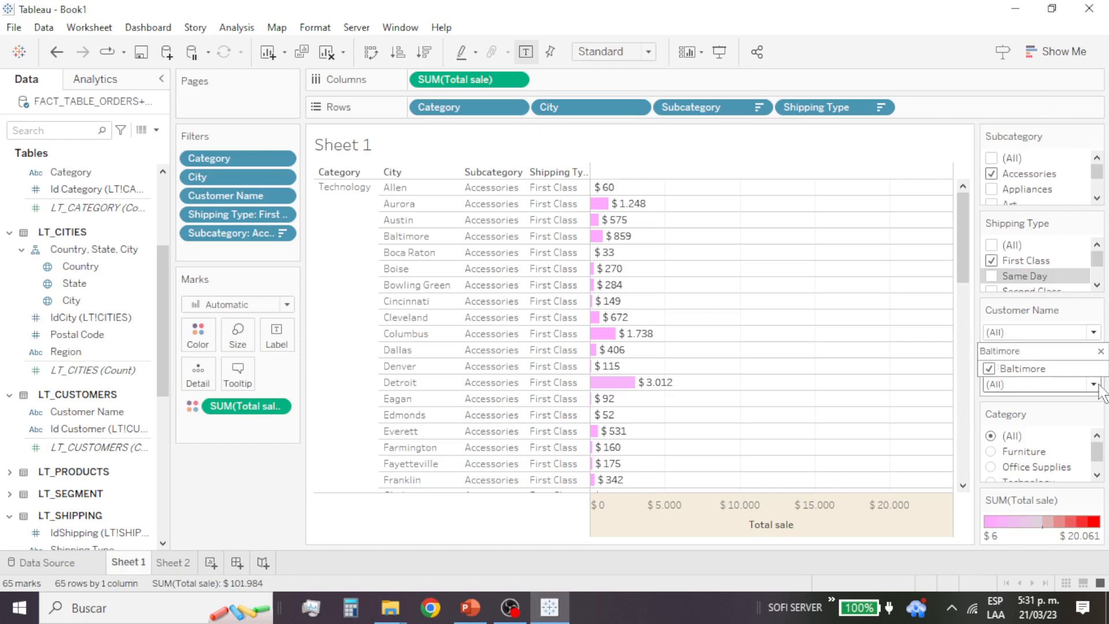
left_click(989, 369)
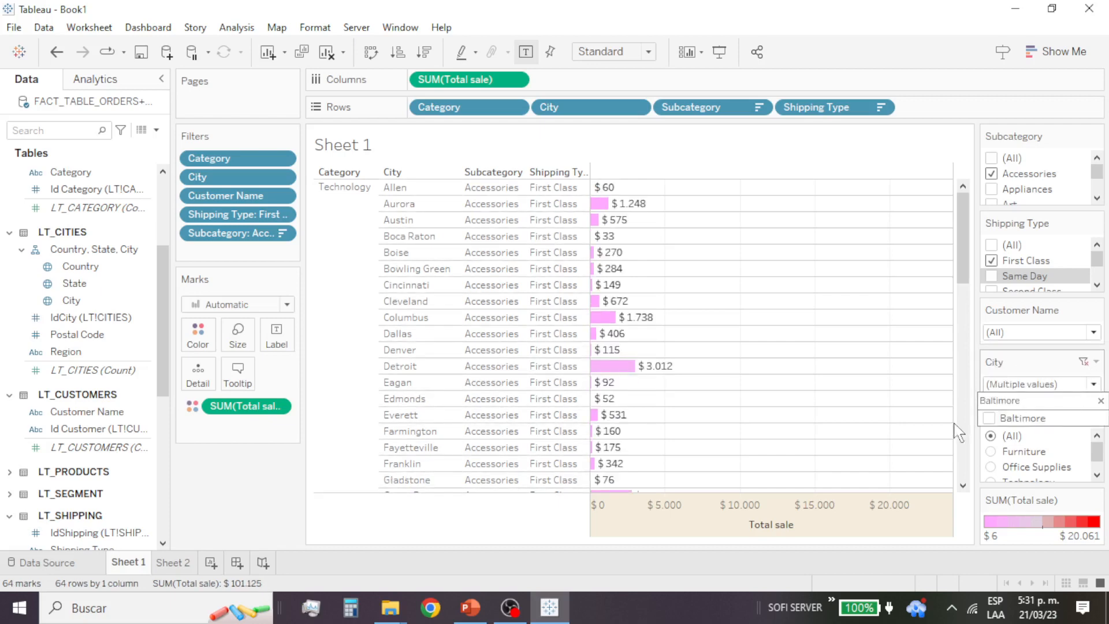
left_click(988, 418)
Step: Limit the City filter to Baltimore only by deselecting all cities and searching for "baltimore"
left_click(1090, 385)
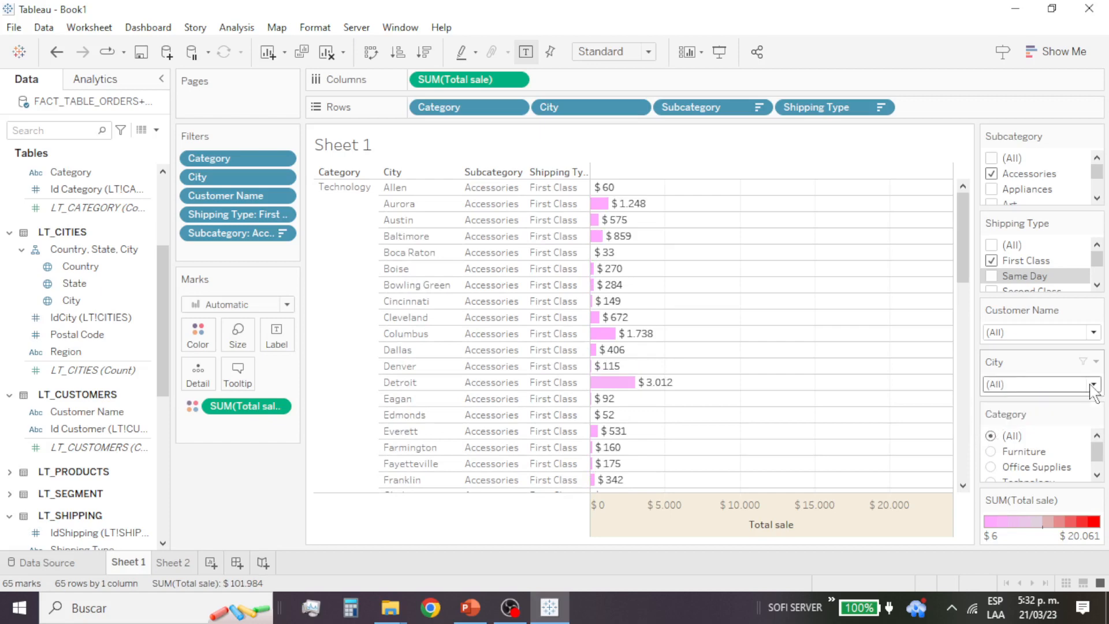
left_click(1094, 386)
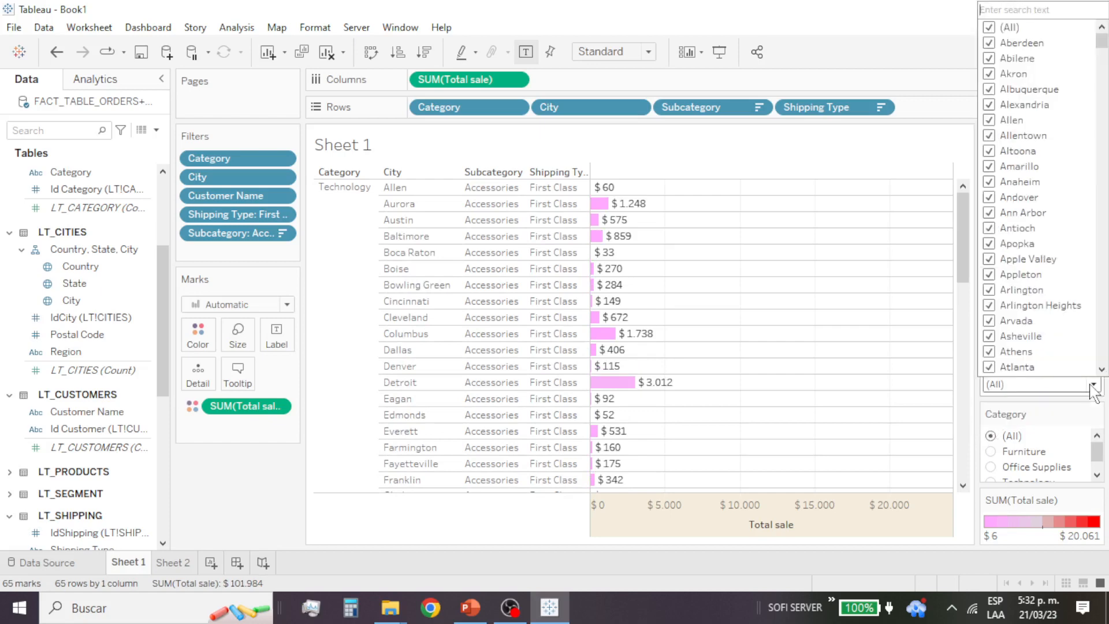
left_click(989, 27)
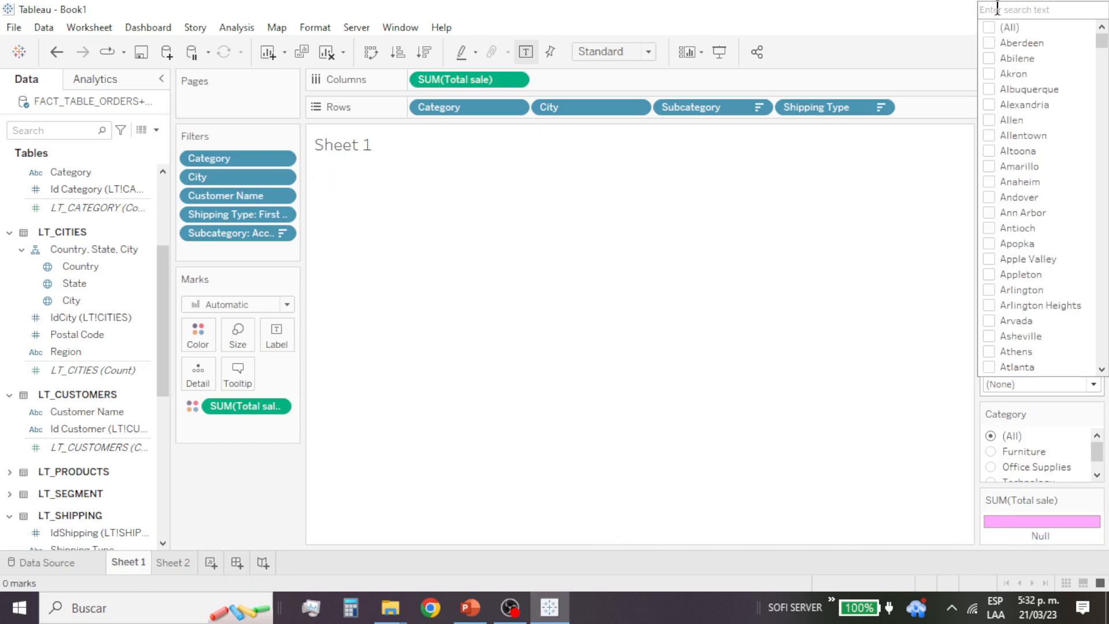
type("baltimore")
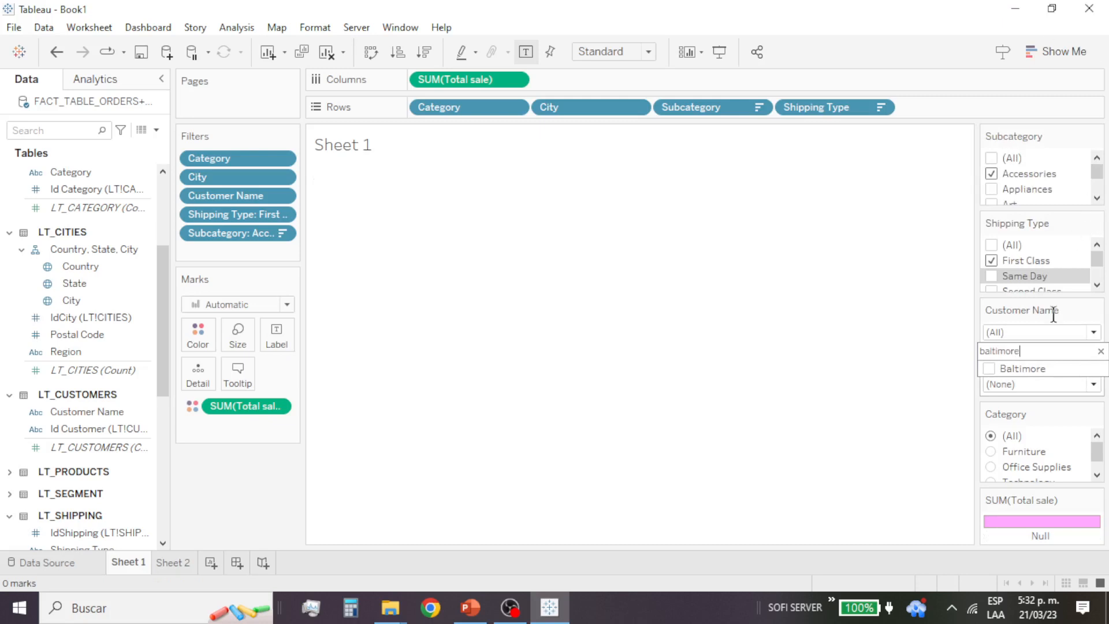
left_click(989, 369)
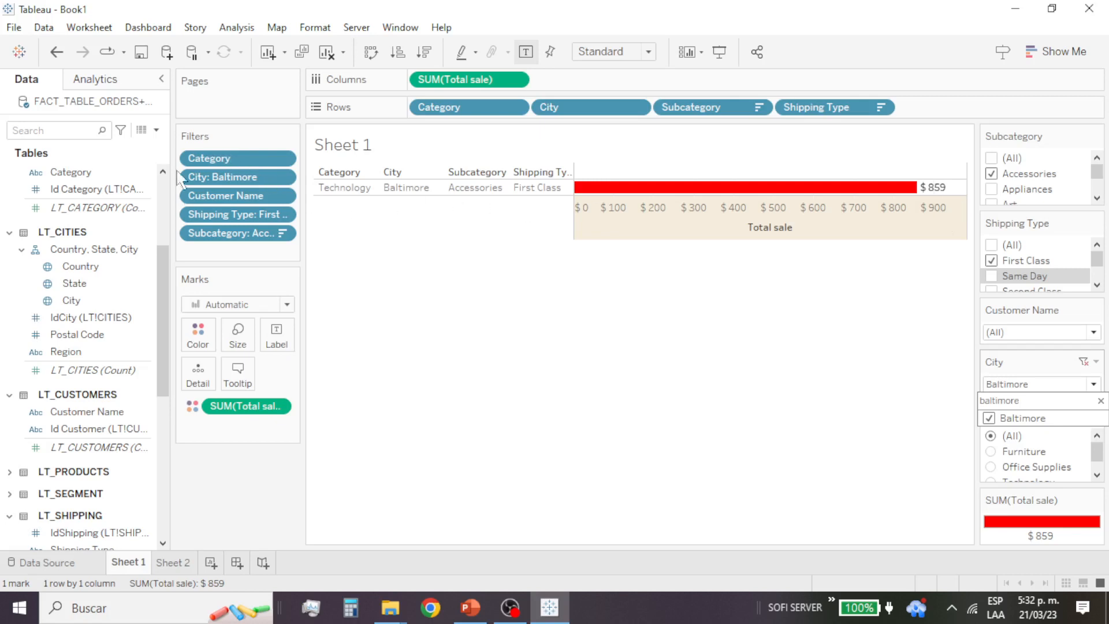
Step: Clear the whole Filters shelf and undo the clearing
left_click(277, 138)
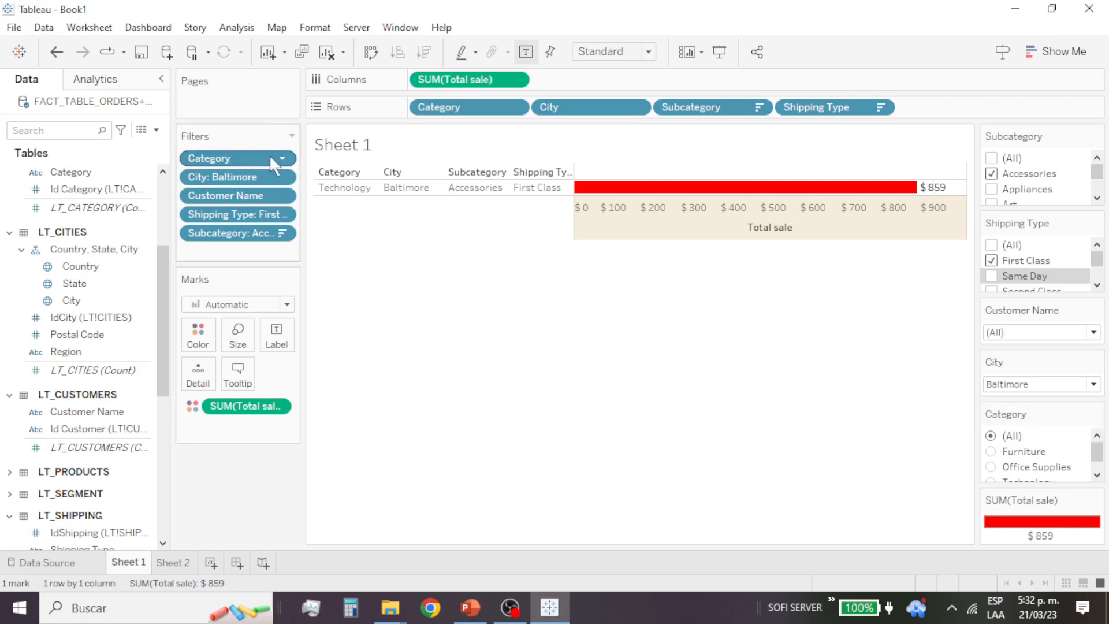
left_click(291, 137)
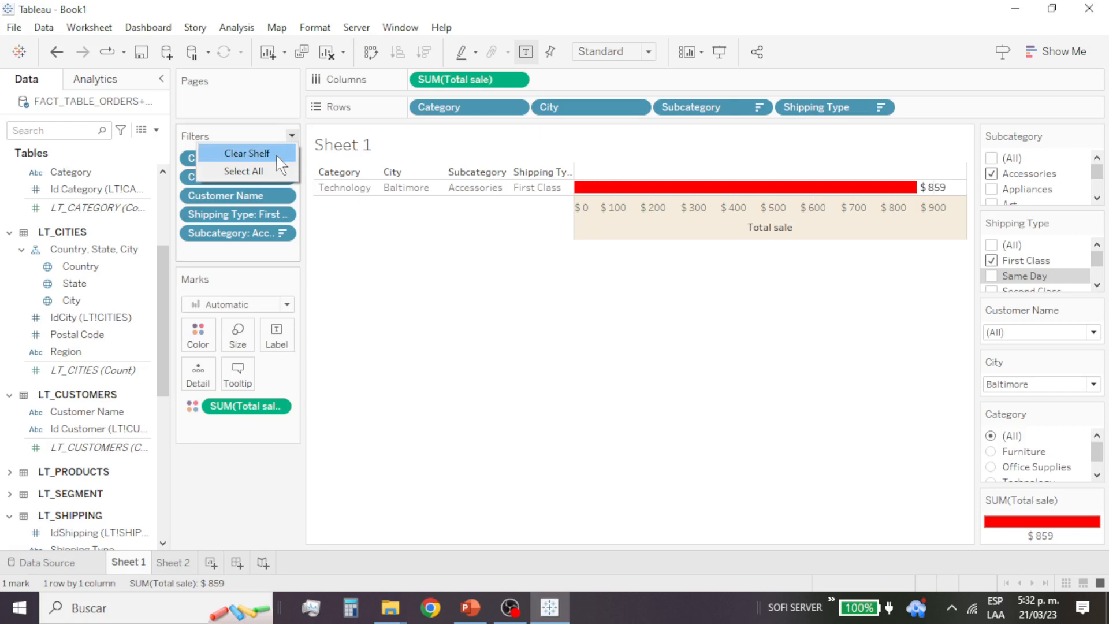
left_click(278, 155)
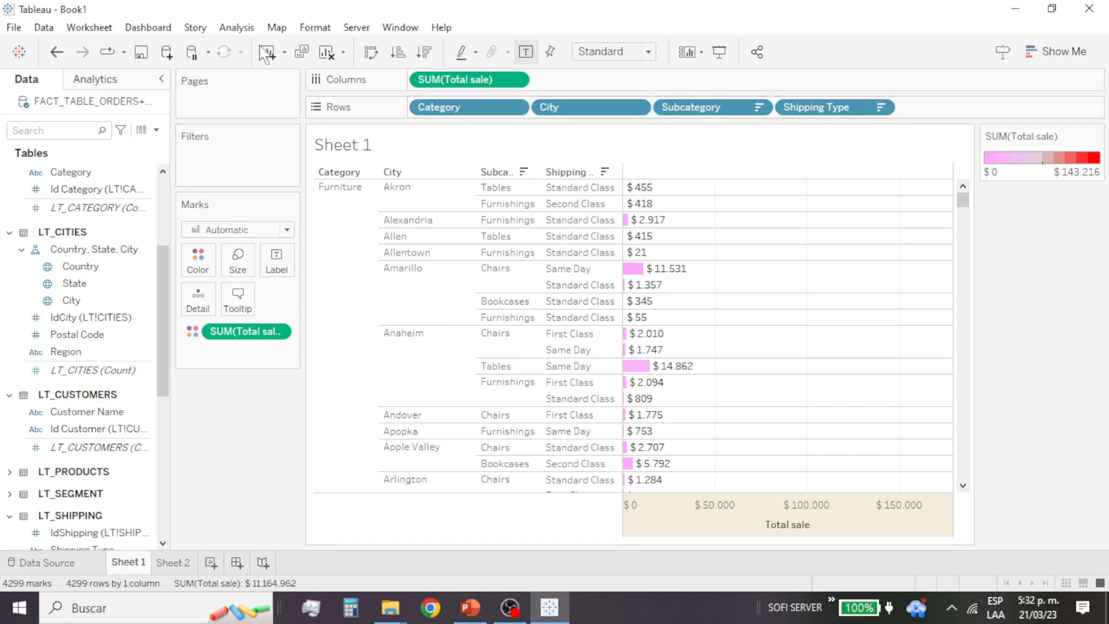
left_click(54, 55)
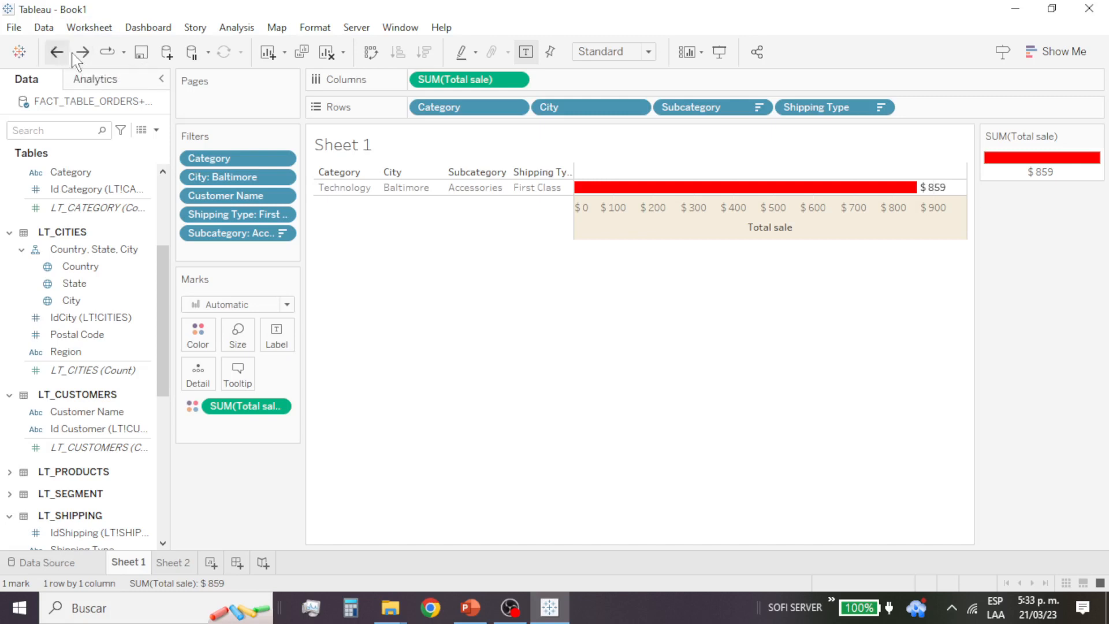
Step: Remove the Category and City filters one by one, and clear all remaining filters from the shelf
left_click(281, 159)
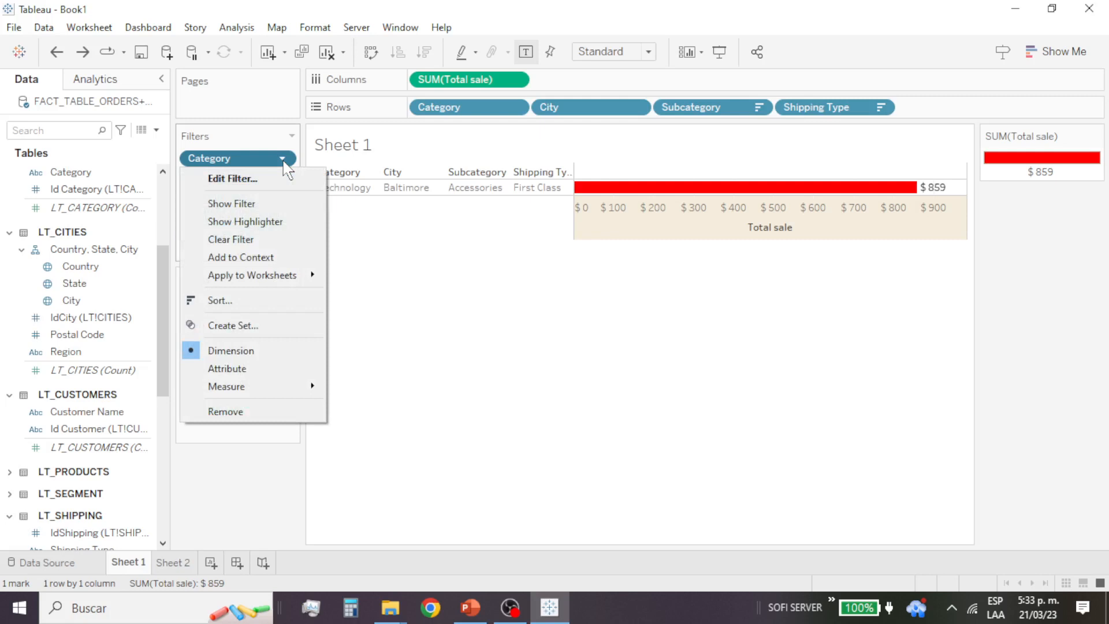
left_click(275, 413)
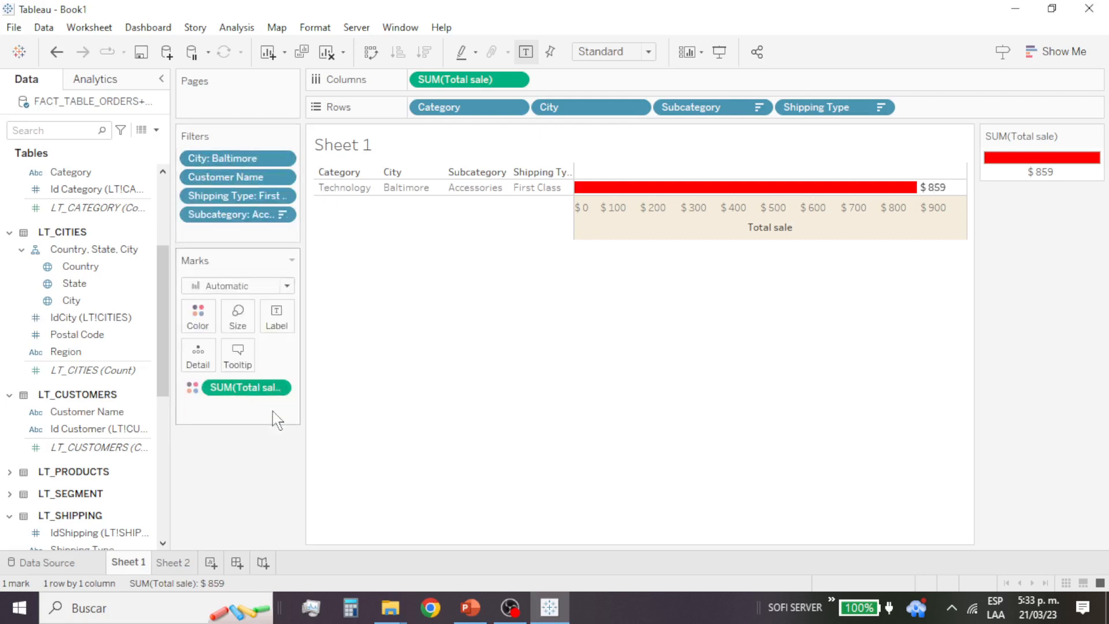
left_click(287, 164)
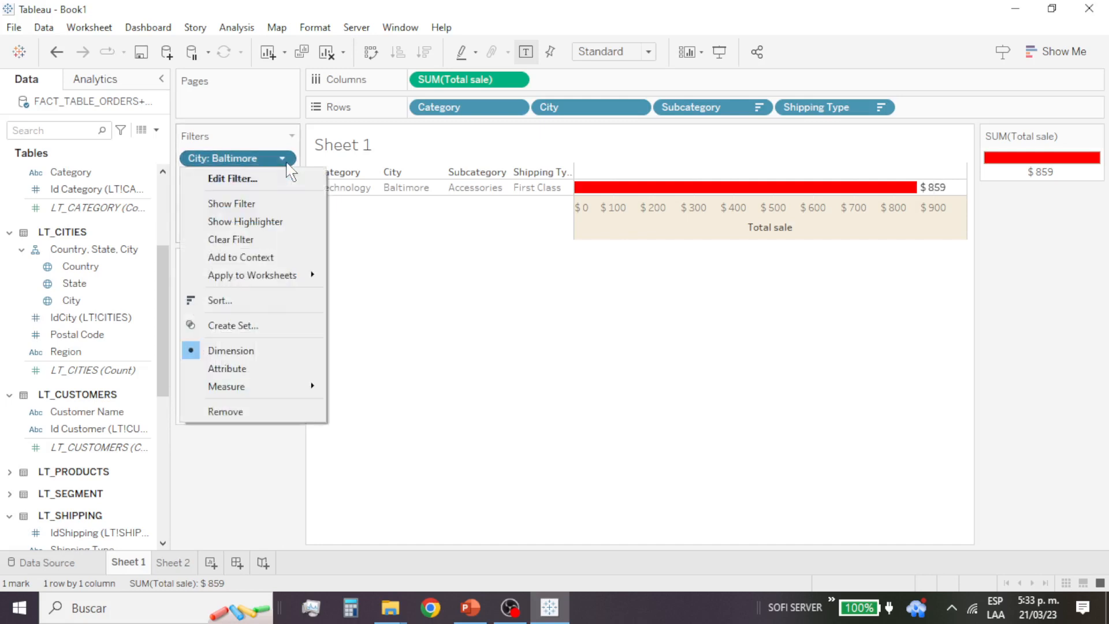
left_click(278, 413)
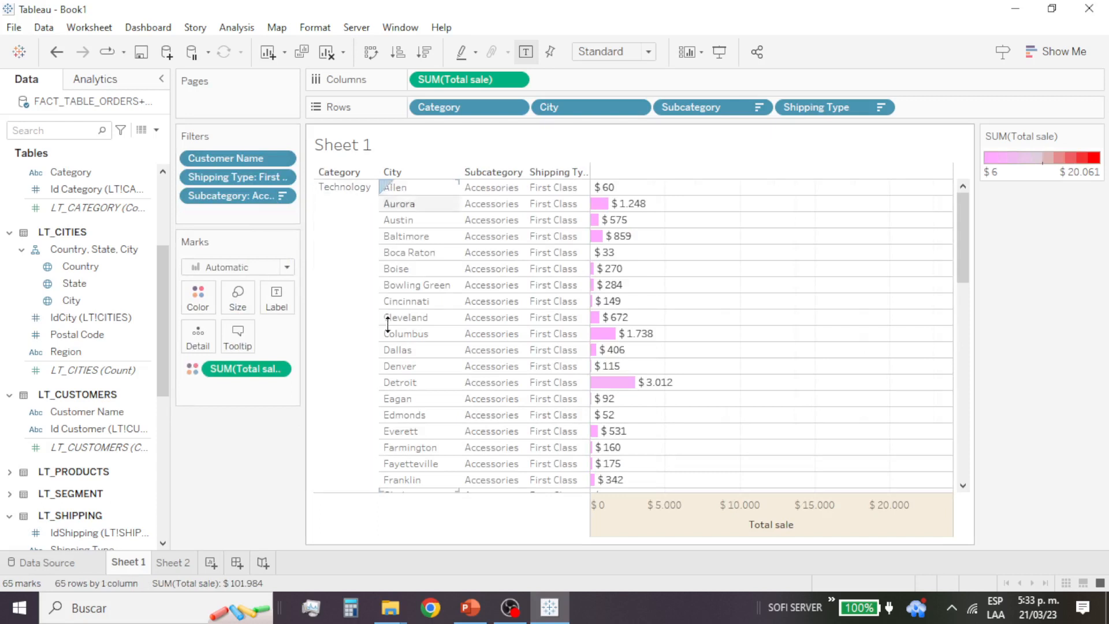
left_click(292, 136)
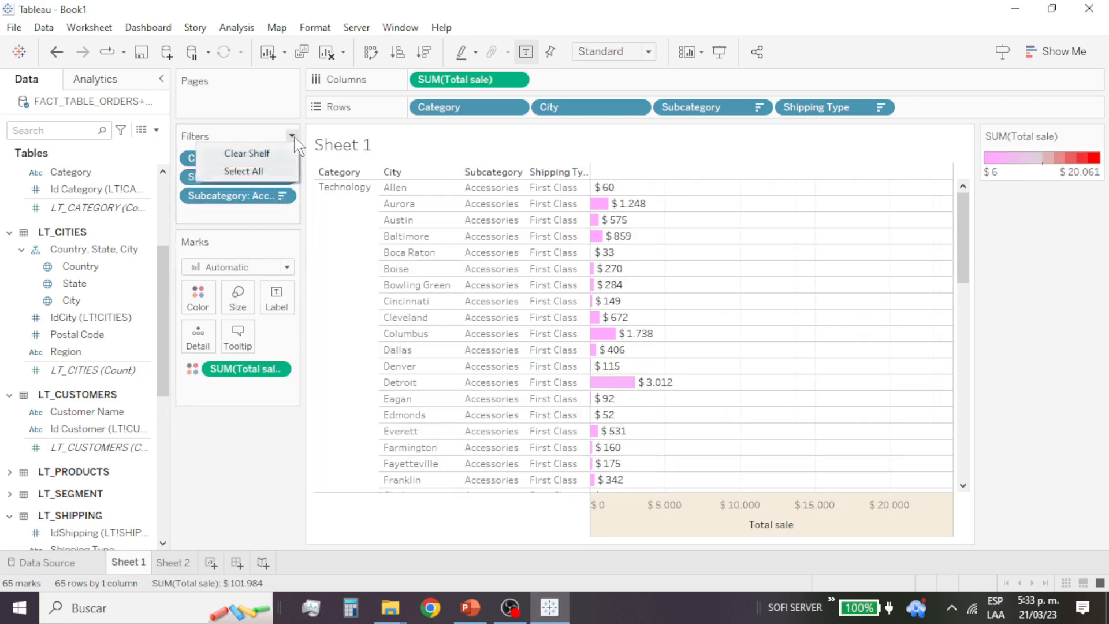
left_click(262, 153)
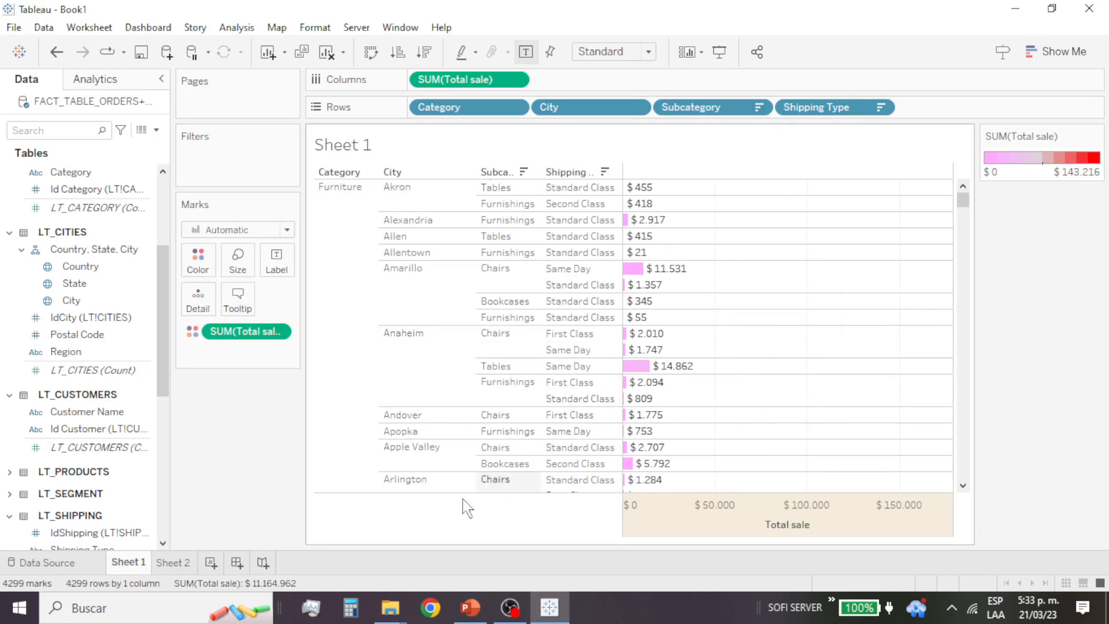
Step: Check the class topic list in the PowerPoint presentation, and return to Tableau on the empty Sheet 2
left_click(473, 611)
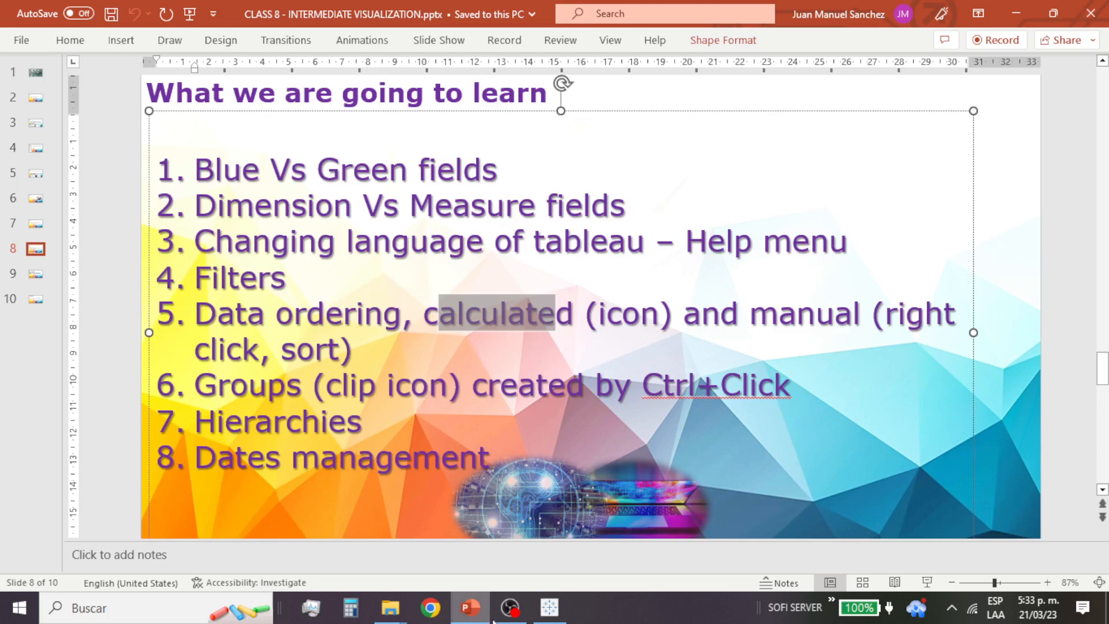
left_click(548, 610)
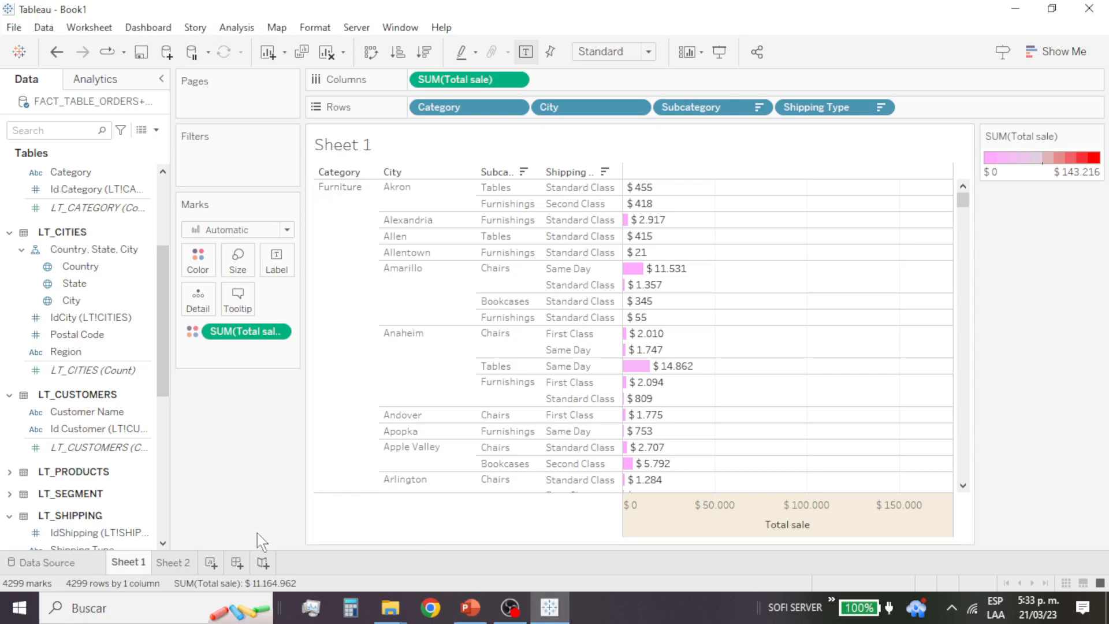
left_click(179, 564)
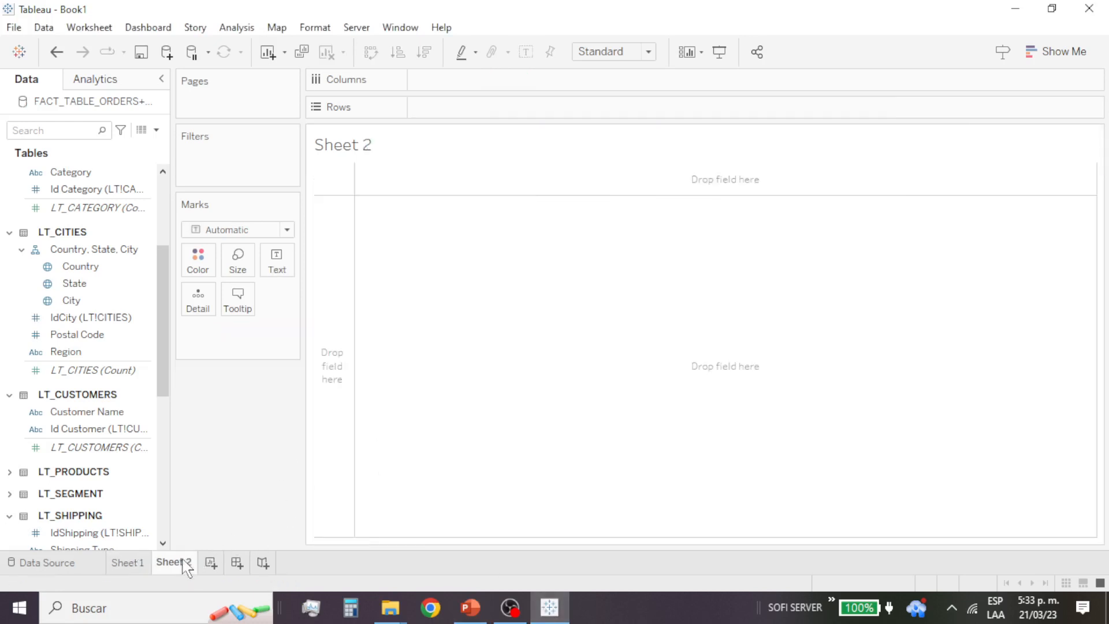
Step: Expand the LT_SEGMENT table and add its Segment field to the rows of Sheet 2
left_click(110, 301)
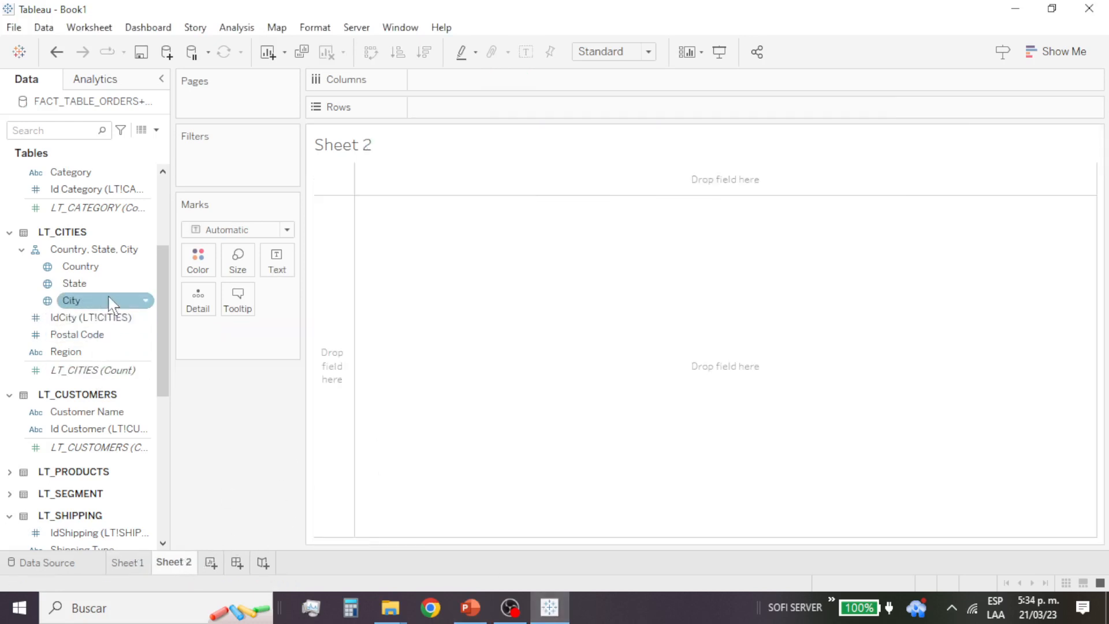
scroll(110, 301, "up", 5)
left_click(123, 208)
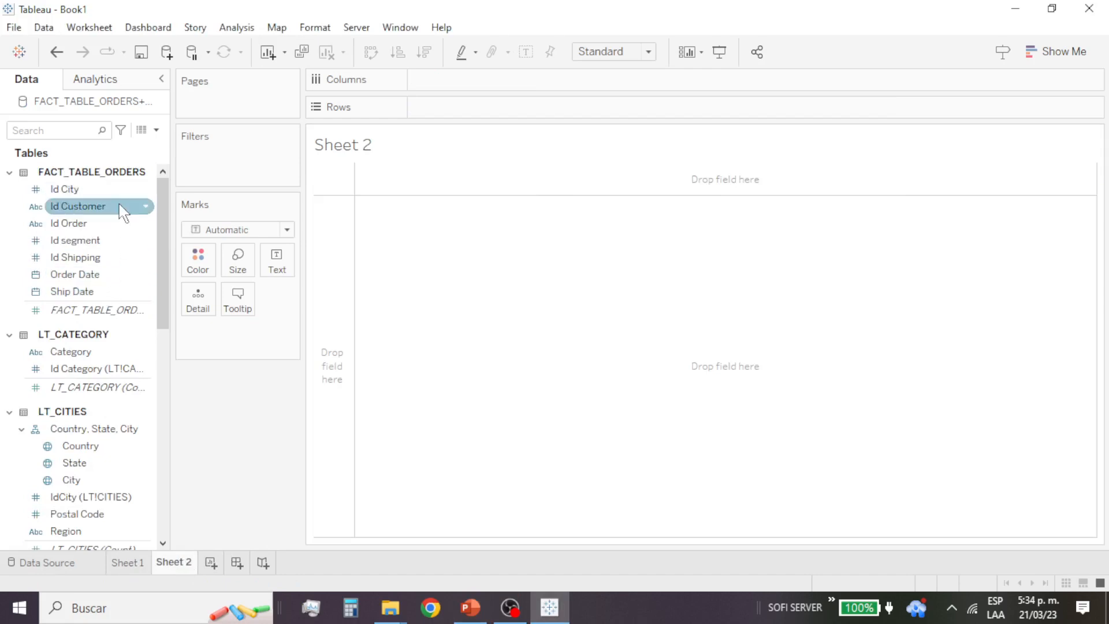
scroll(101, 370, "down", 3)
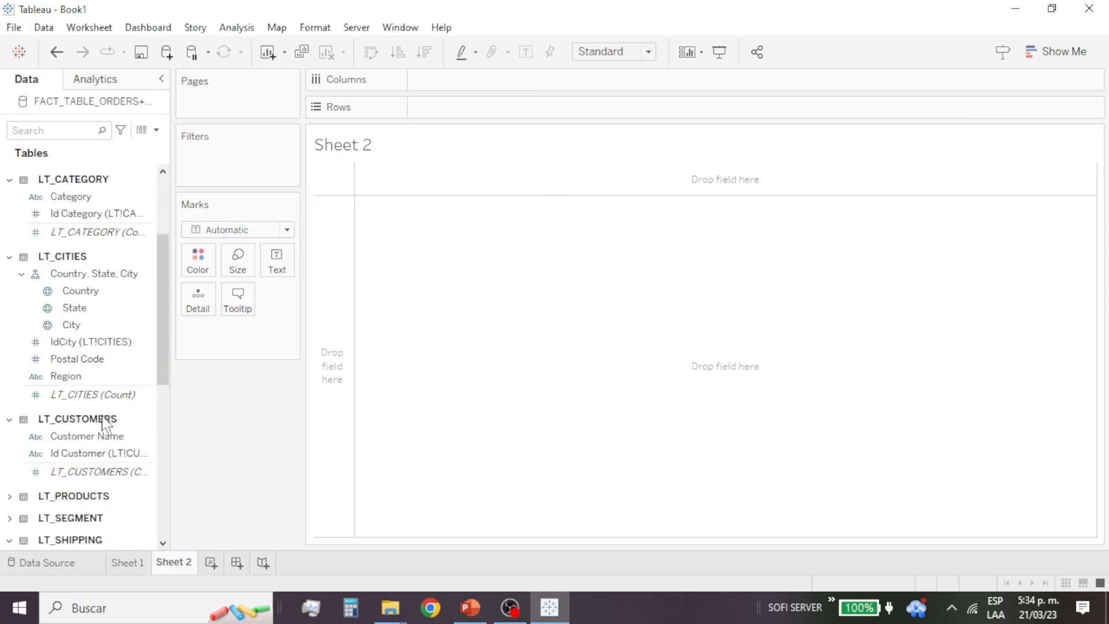
scroll(106, 426, "down", 3)
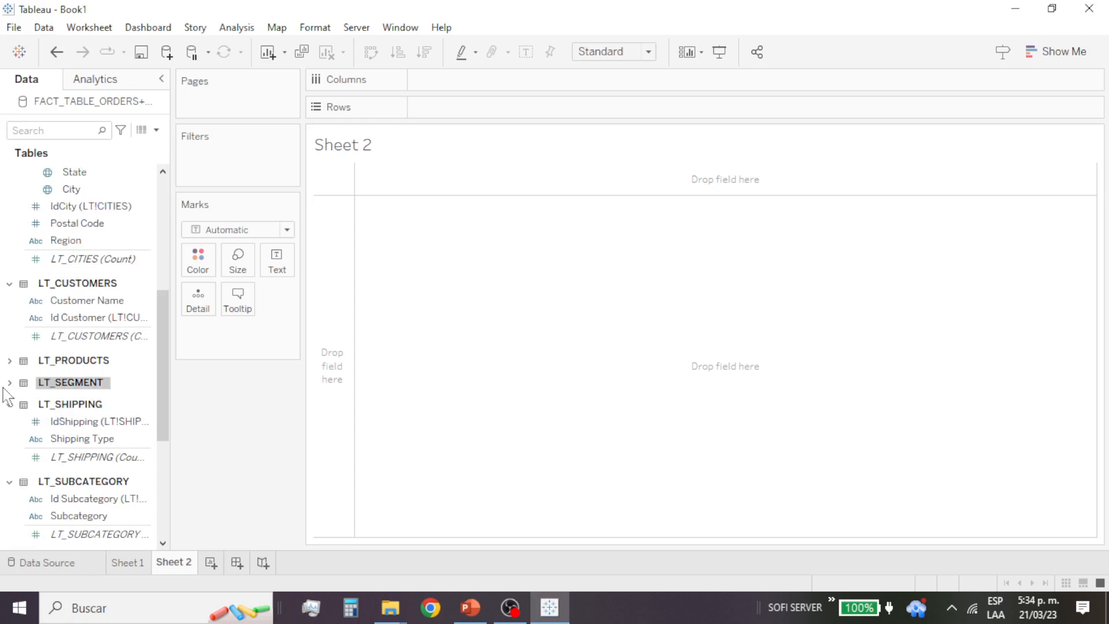
left_click(10, 382)
left_click(86, 399)
left_click_drag(70, 417, 331, 313)
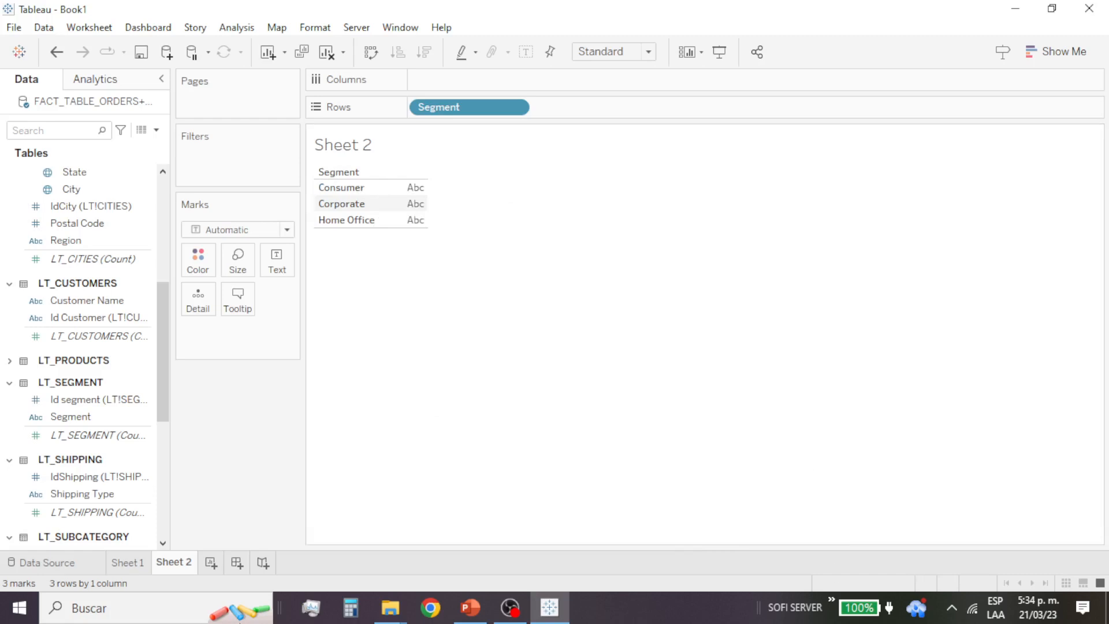
Step: Expand the LT_PRODUCTS table and place its Product field in the rows after Segment
left_click(9, 361)
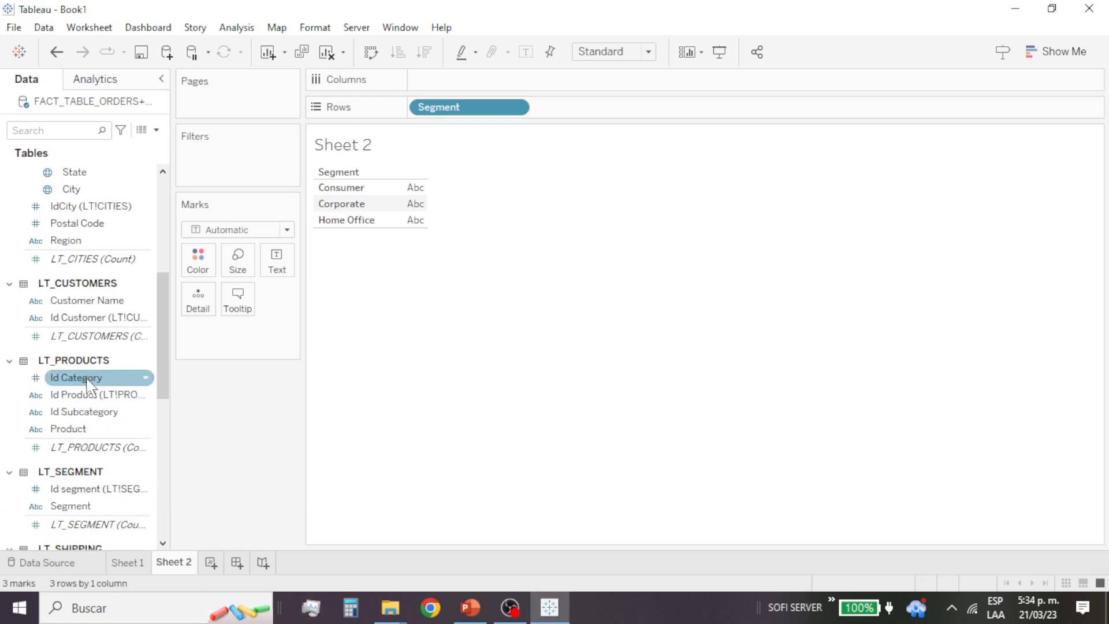
left_click_drag(90, 432, 399, 219)
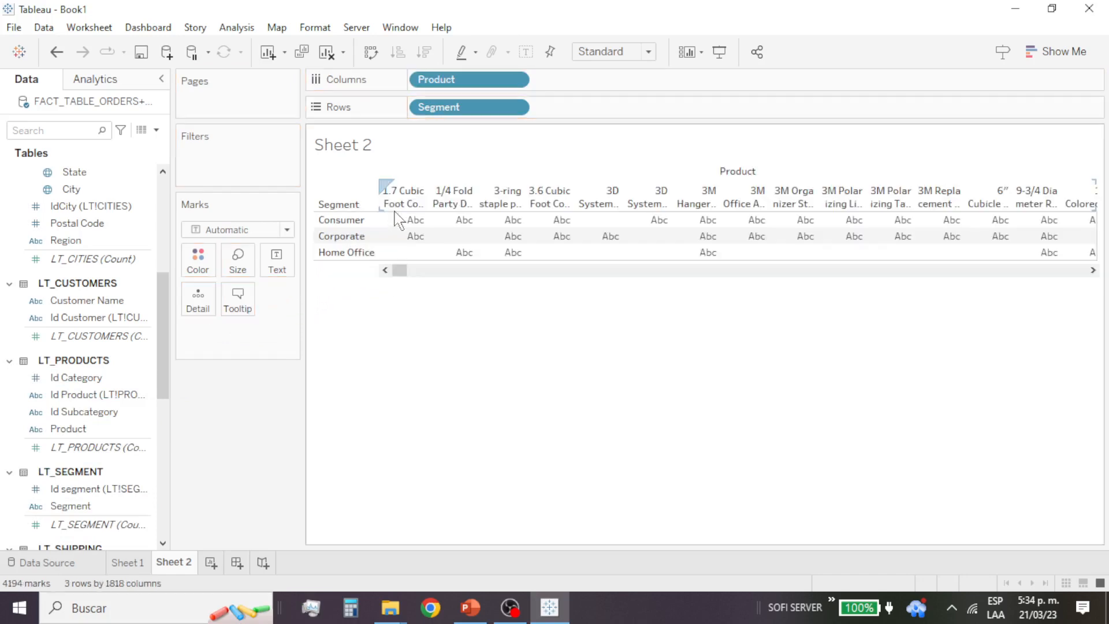
left_click_drag(465, 81, 604, 110)
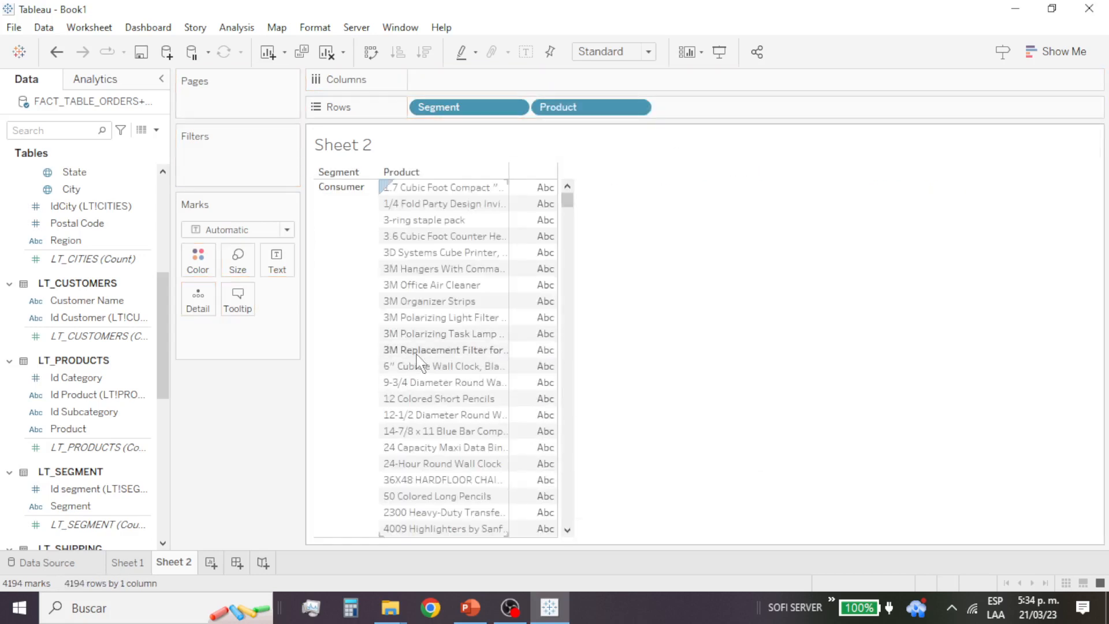
scroll(422, 372, "down", 4)
scroll(422, 372, "up", 4)
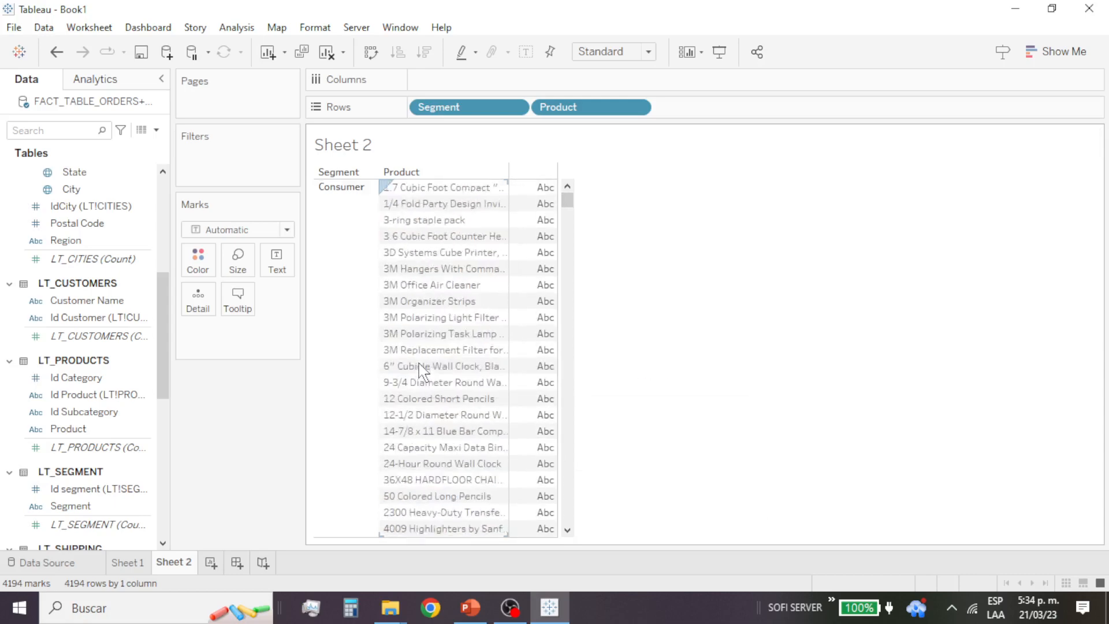
Step: Add Quantity from the sub fact table as the table's values and look through the quantities per segment and product
left_click_drag(169, 358, 180, 539)
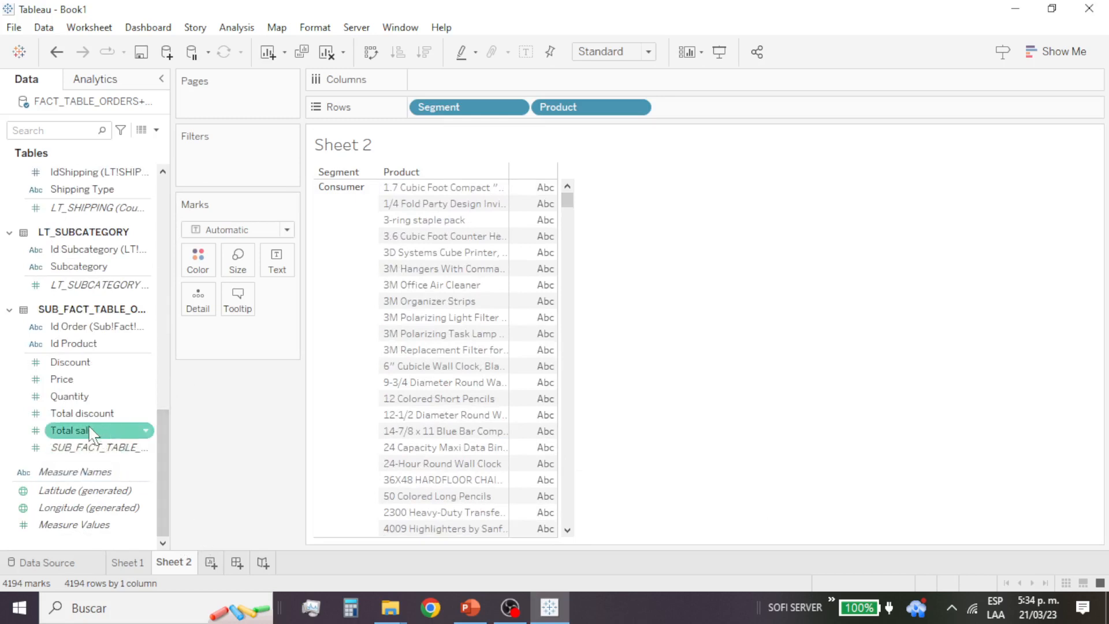
left_click_drag(81, 406, 745, 305)
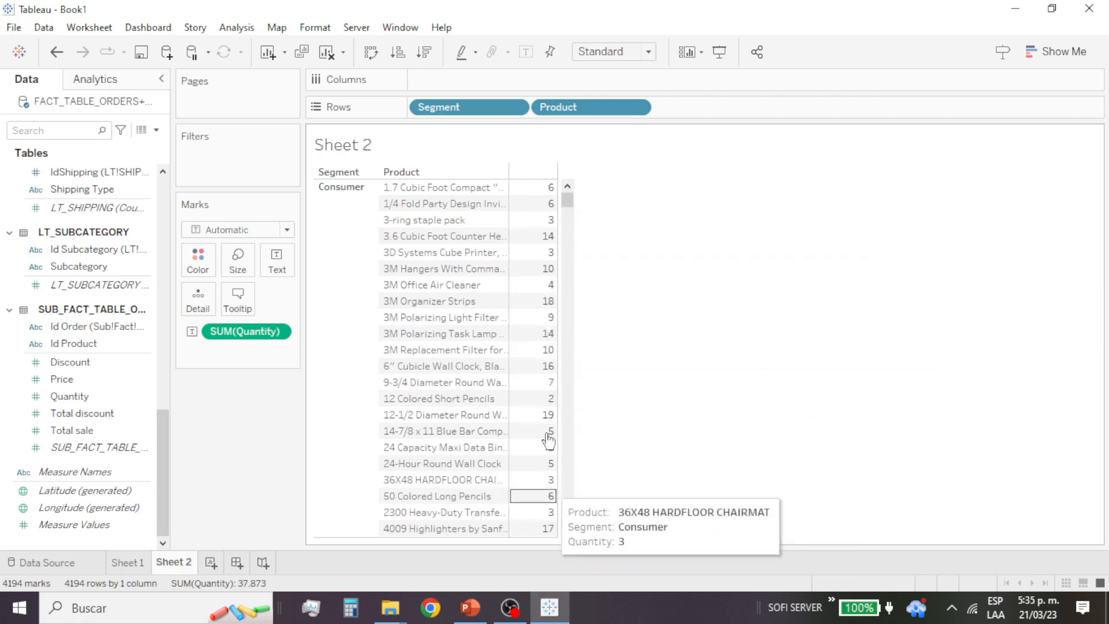
left_click_drag(572, 201, 567, 385)
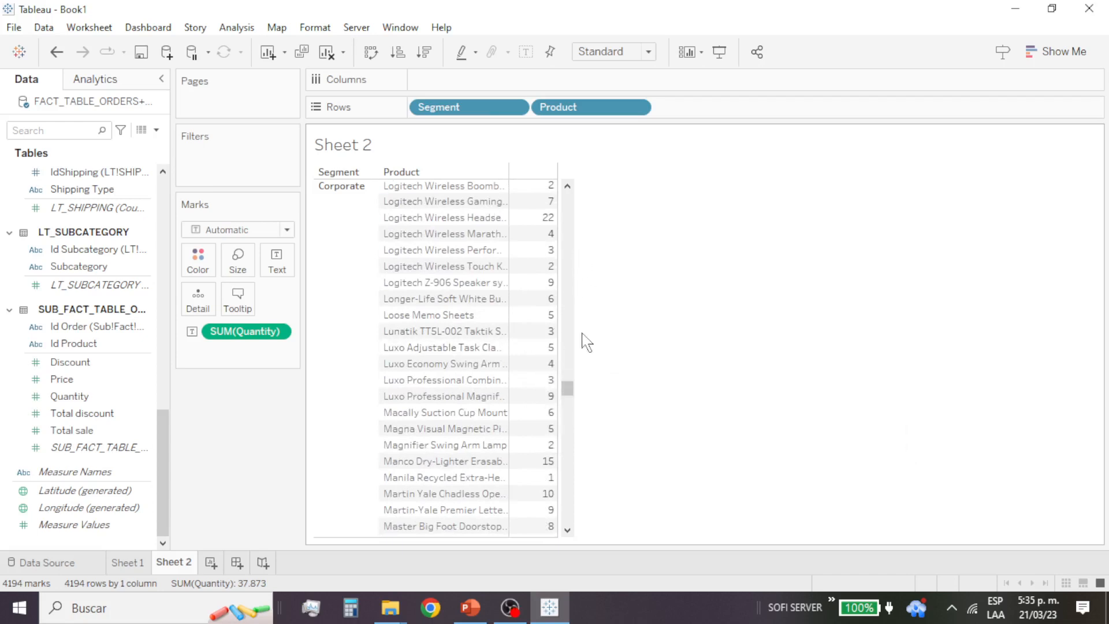
left_click_drag(571, 396, 583, 208)
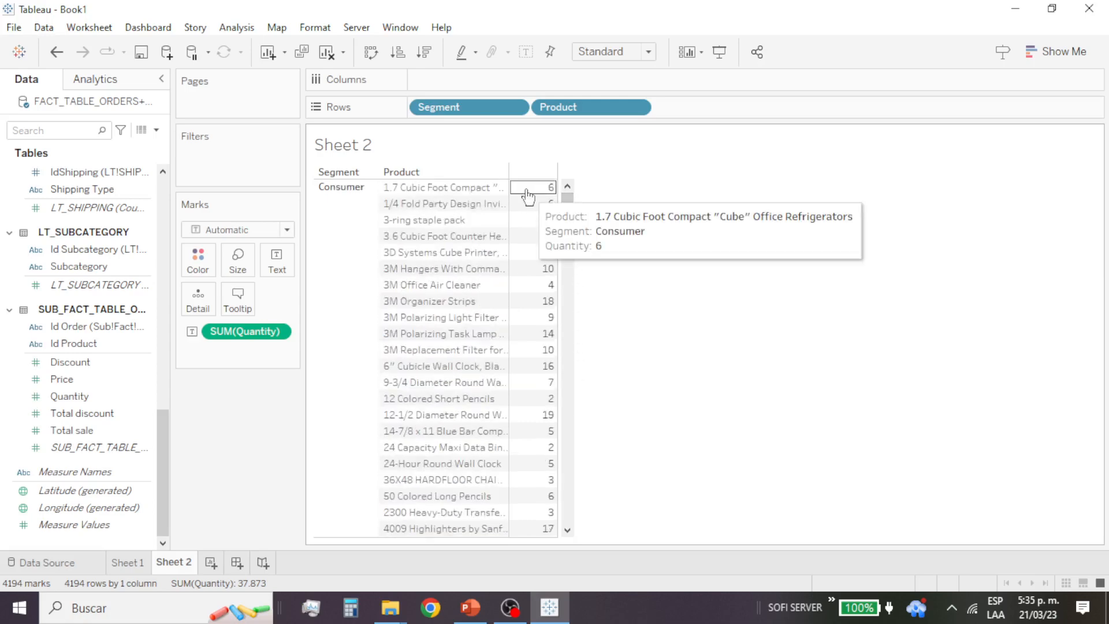
mouse_move(556, 273)
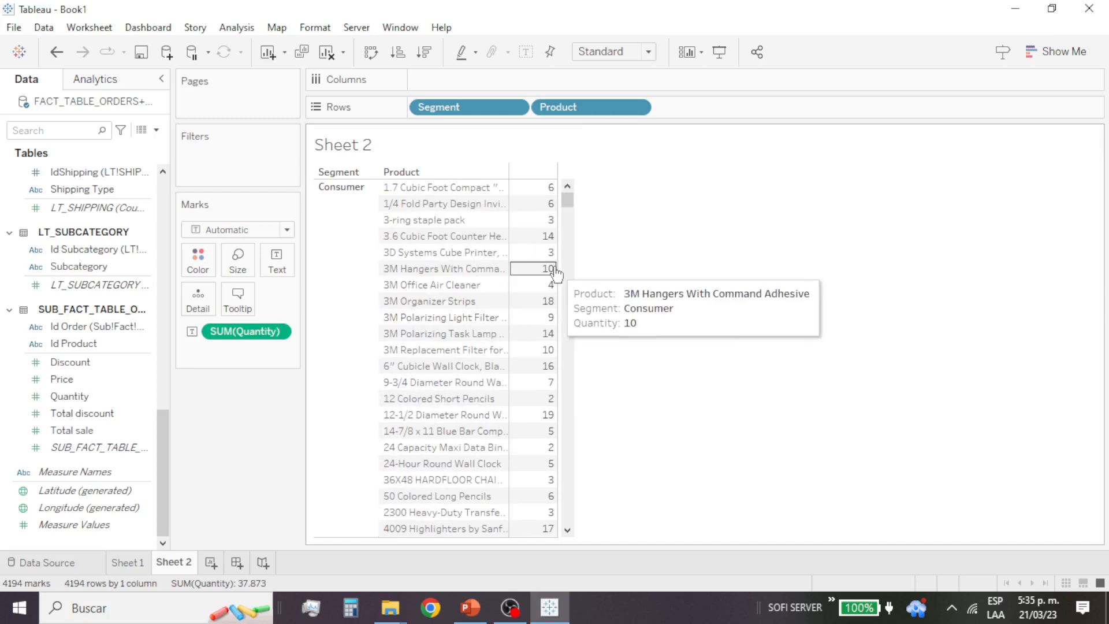
Step: Check the options of the Quantity measure and select the first Consumer product's quantity value
left_click(283, 332)
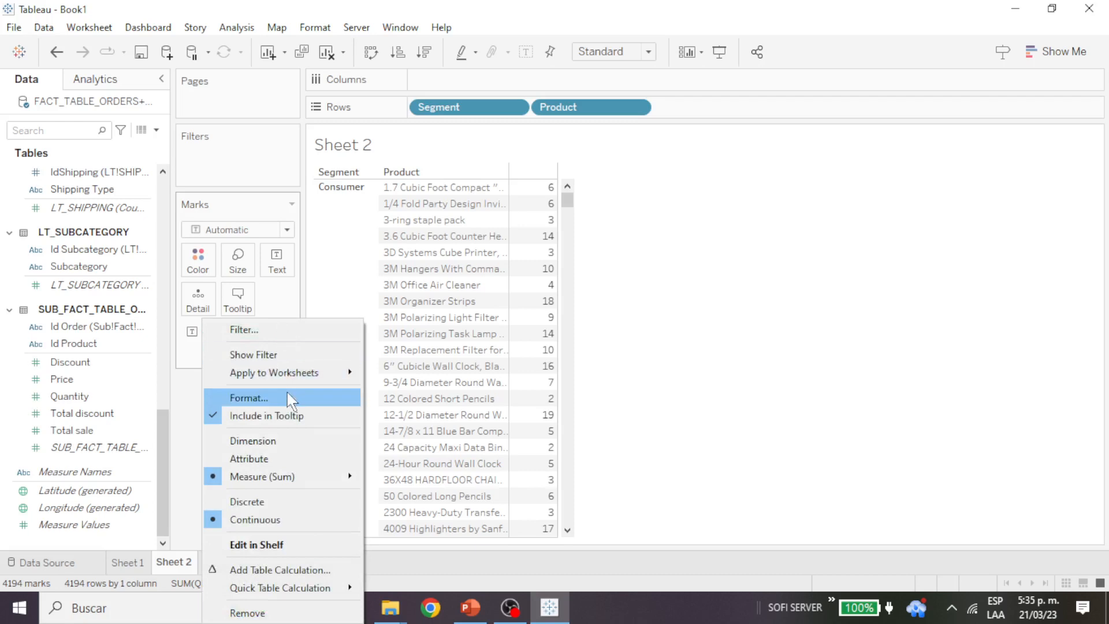
left_click(519, 204)
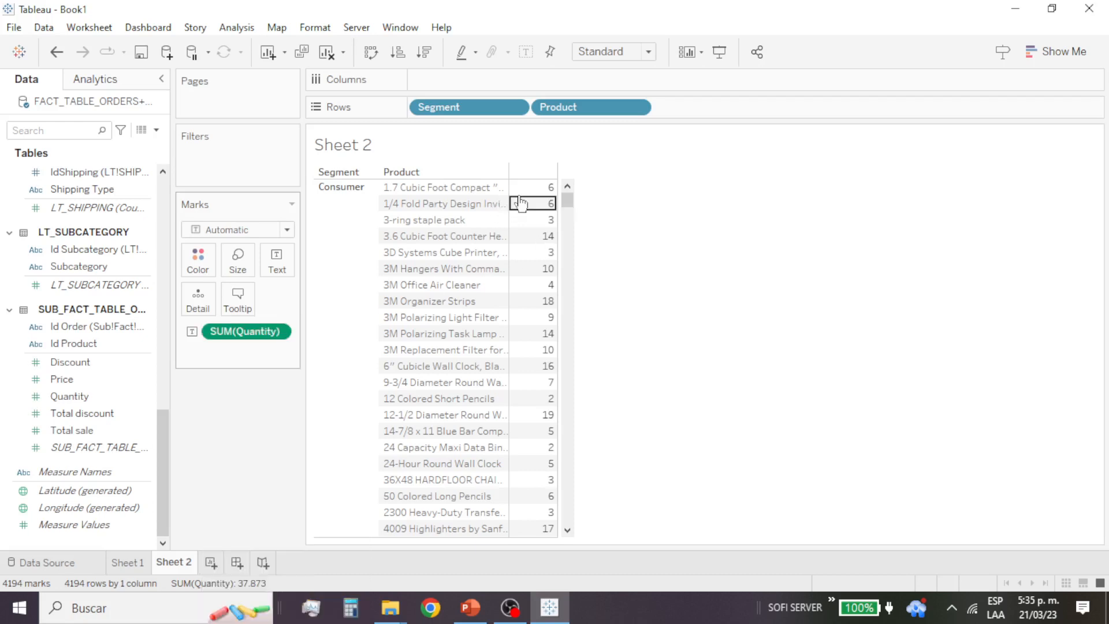
left_click(521, 188)
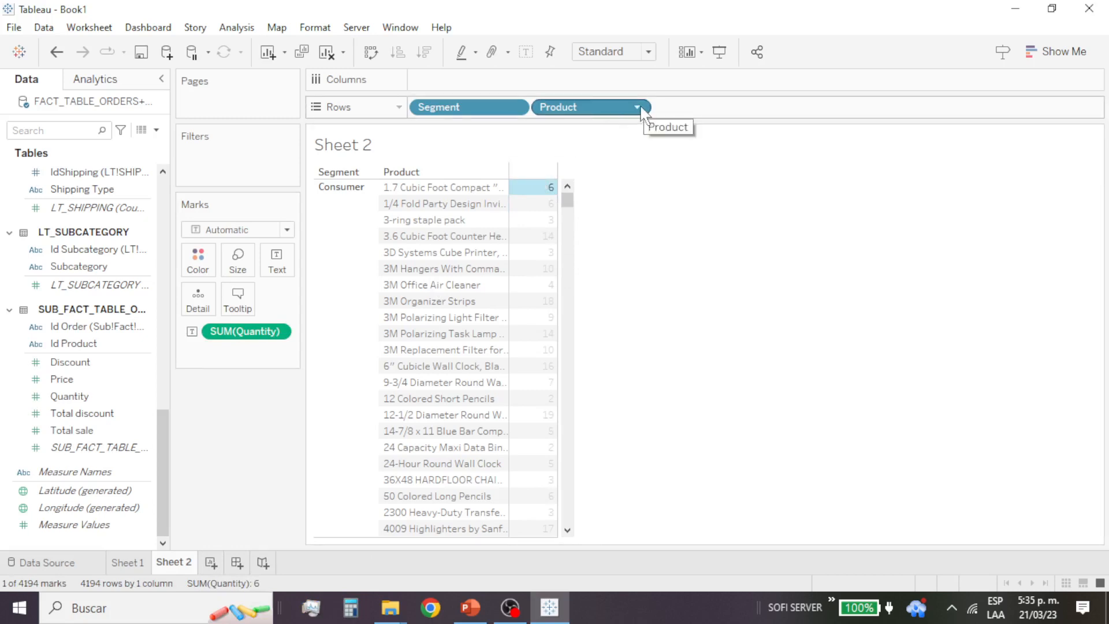
Step: Add Quantity from the sub fact table to the columns and sort the products in descending order of quantity
mouse_move(549, 190)
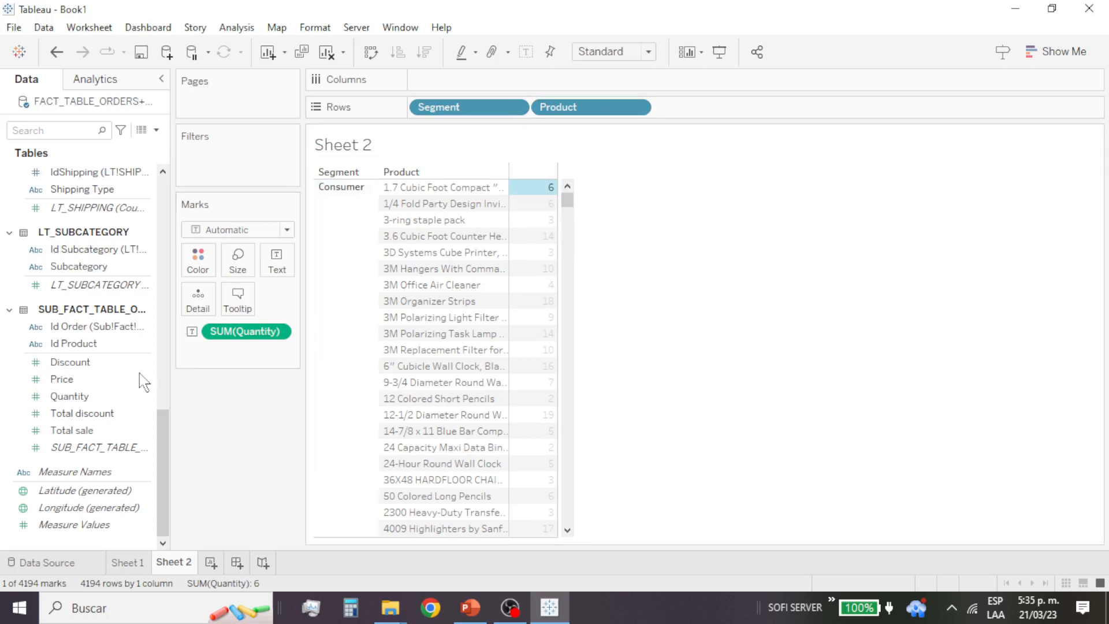
left_click_drag(78, 397, 469, 90)
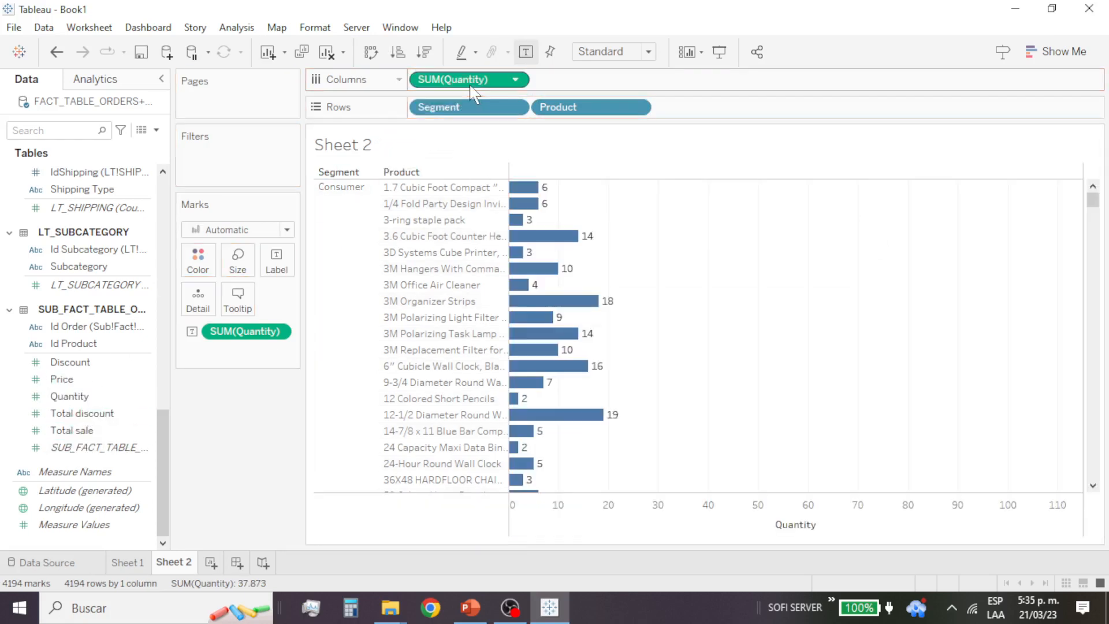
left_click(796, 172)
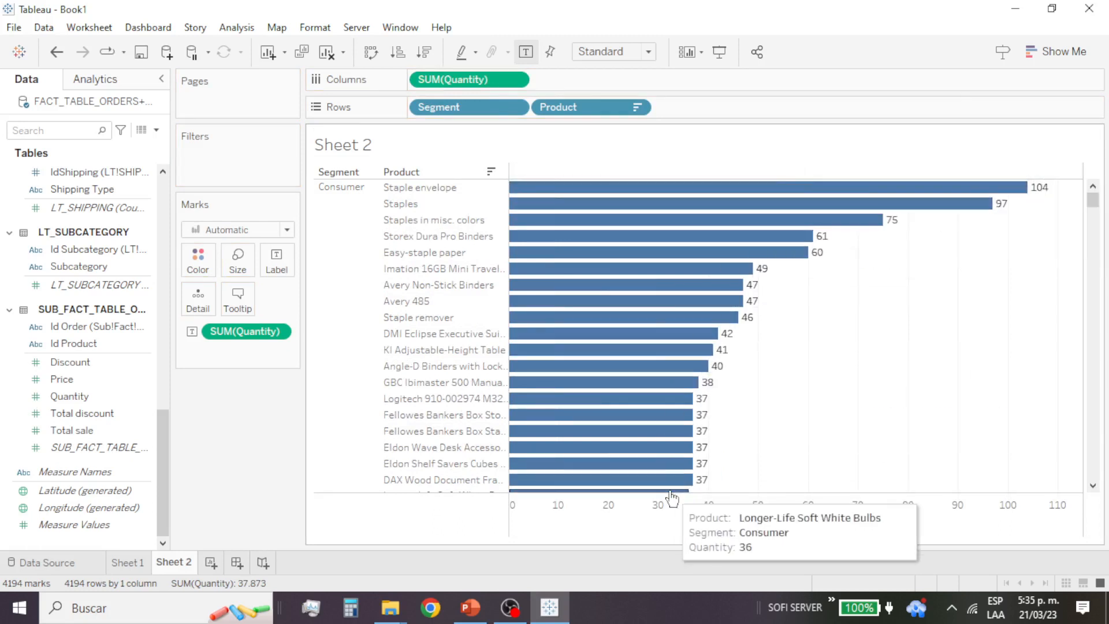
Step: Look through the sorted Consumer products down to where the bars with a quantity of 10 begin
scroll(791, 355, "down", 15)
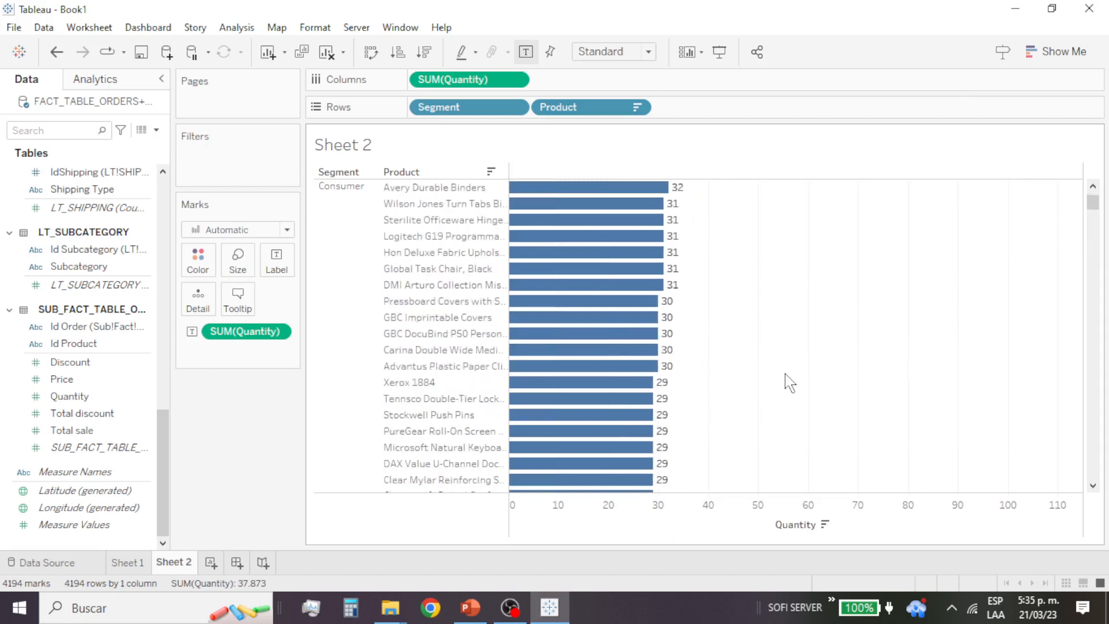
scroll(790, 383, "down", 15)
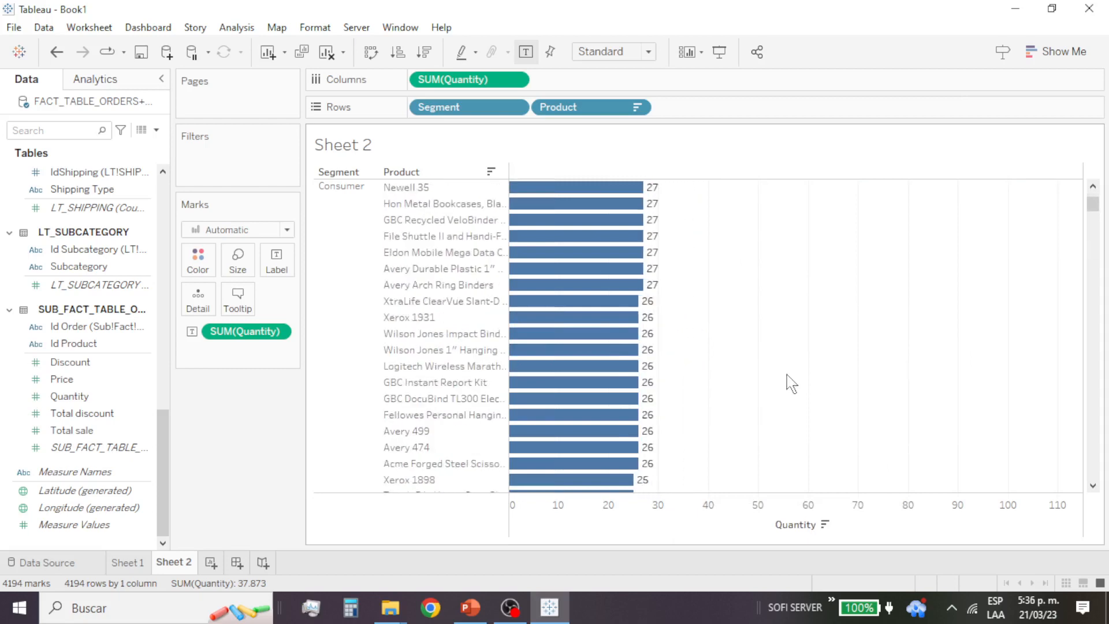
scroll(791, 383, "down", 3)
scroll(791, 383, "down", 2)
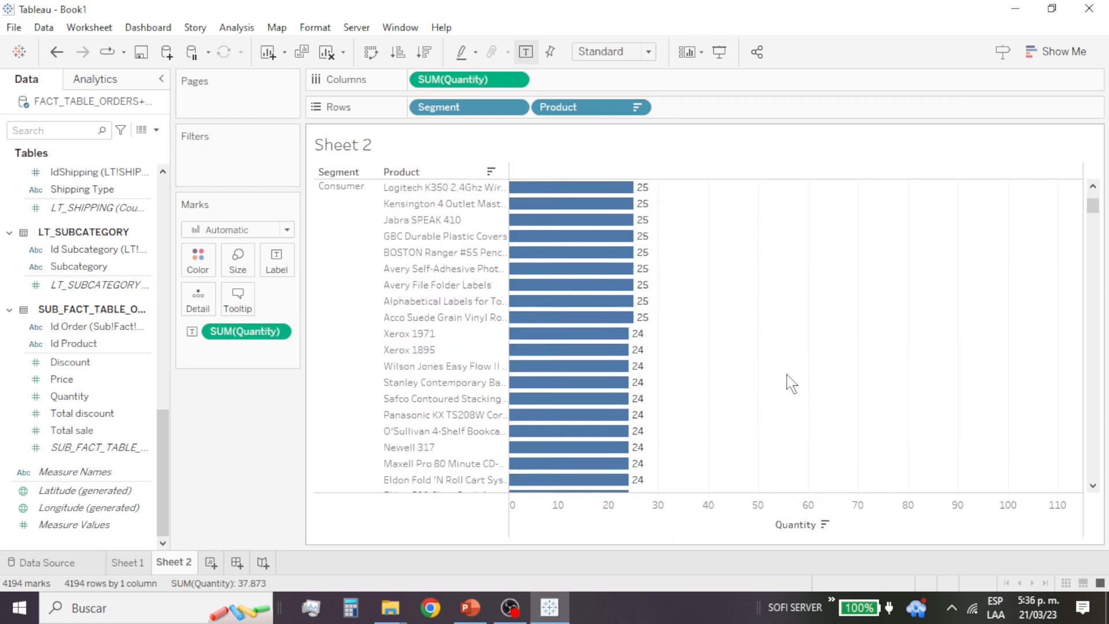
scroll(791, 382, "down", 2)
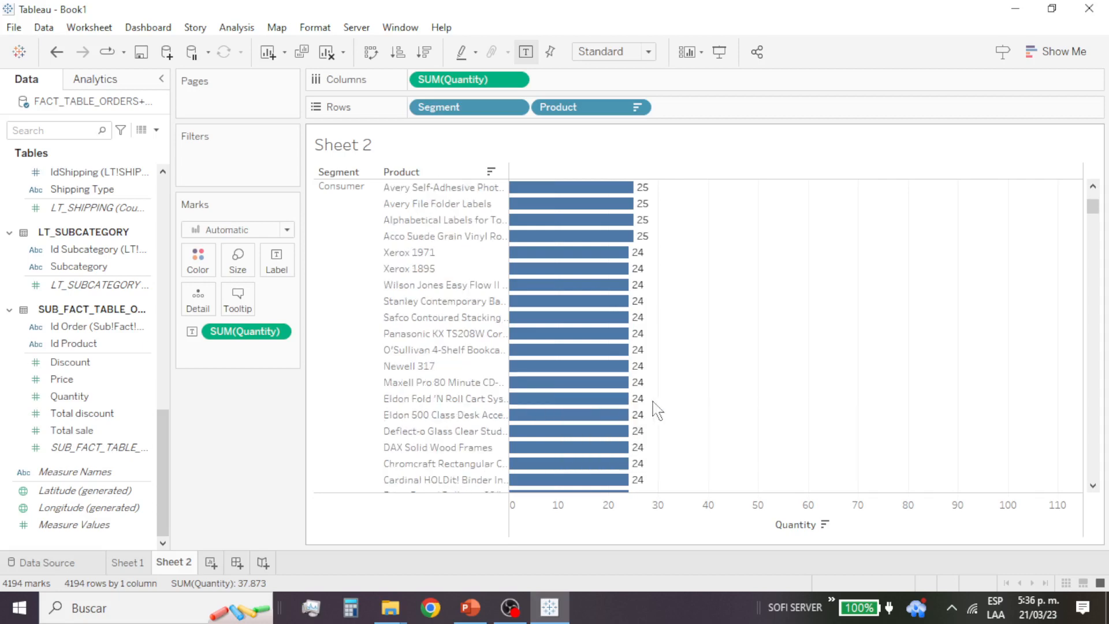
scroll(669, 426, "down", 6)
scroll(673, 427, "down", 10)
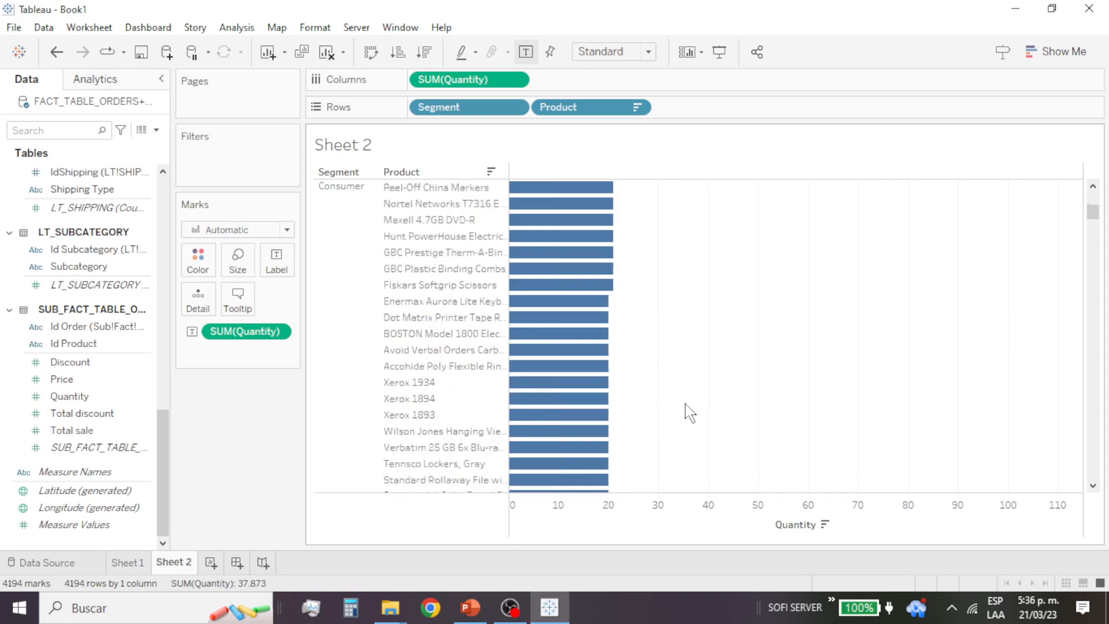
scroll(705, 407, "down", 10)
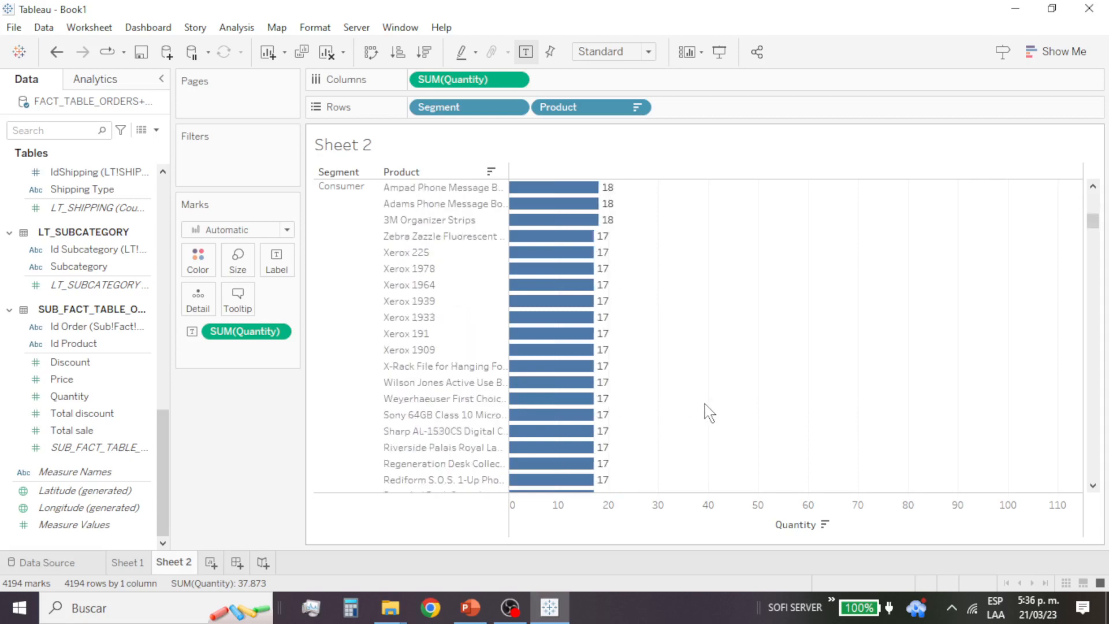
scroll(717, 406, "down", 10)
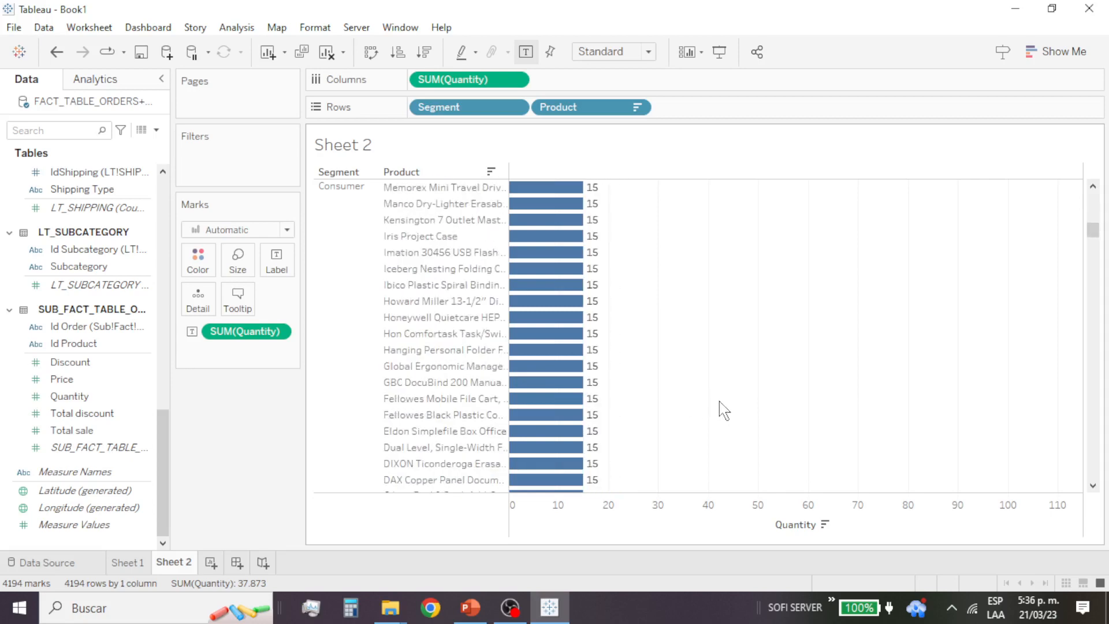
scroll(730, 404, "down", 10)
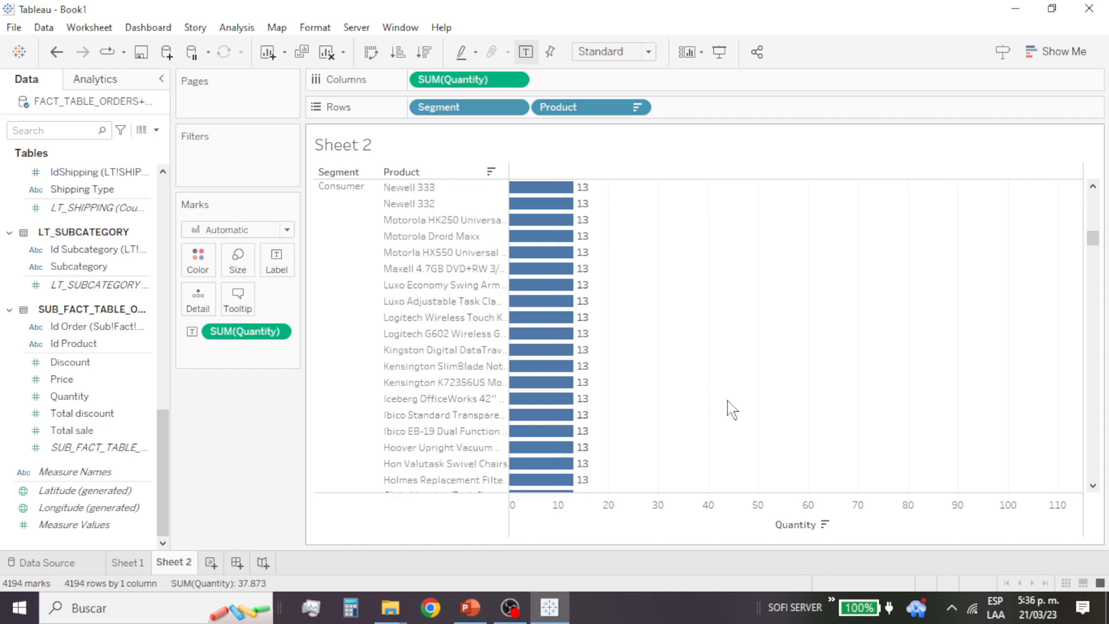
scroll(730, 404, "down", 10)
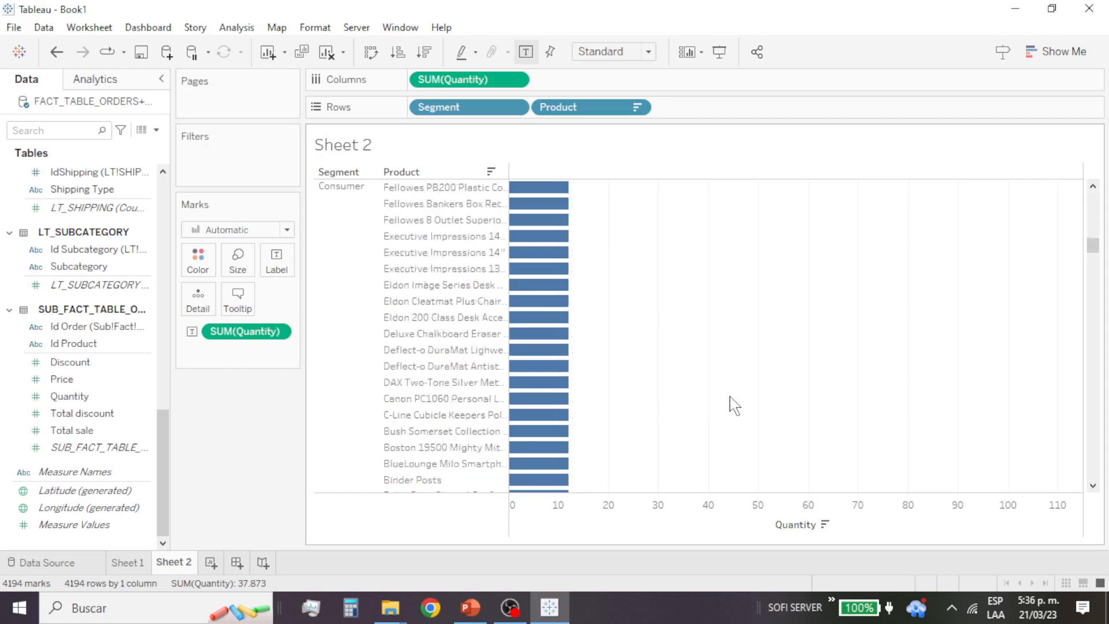
scroll(730, 404, "down", 10)
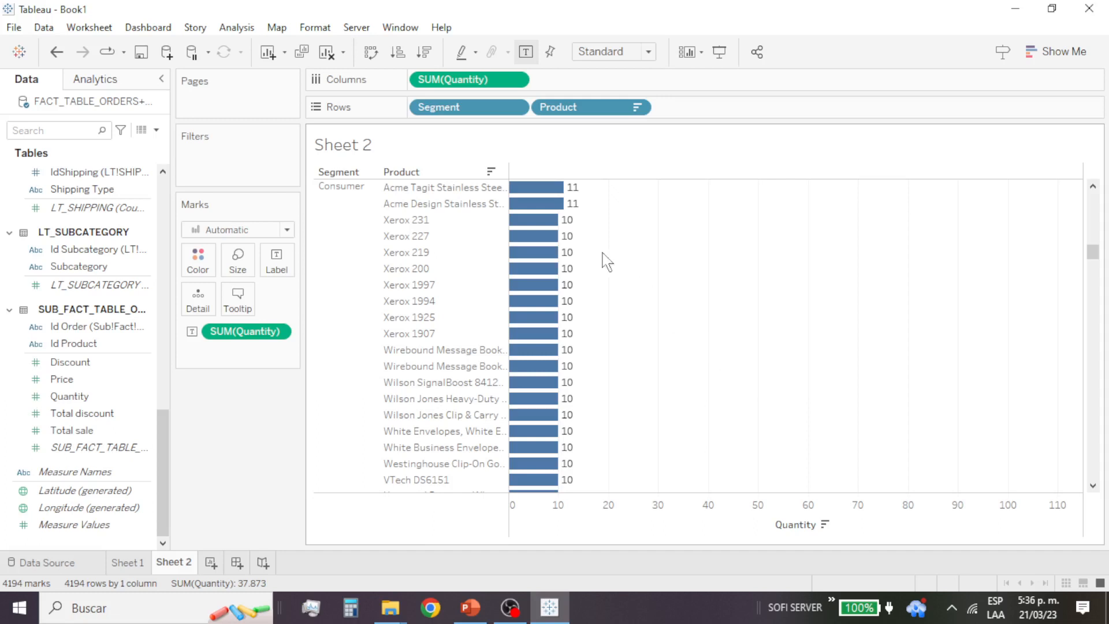
left_click(552, 221)
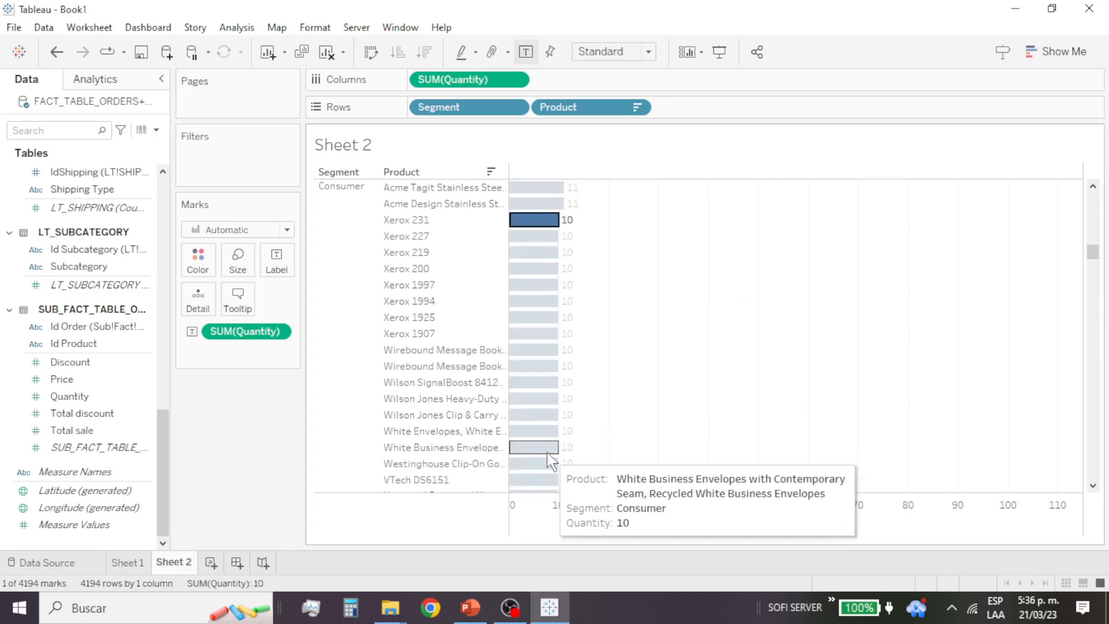
left_click(533, 237, "ctrl")
left_click(532, 252, "ctrl")
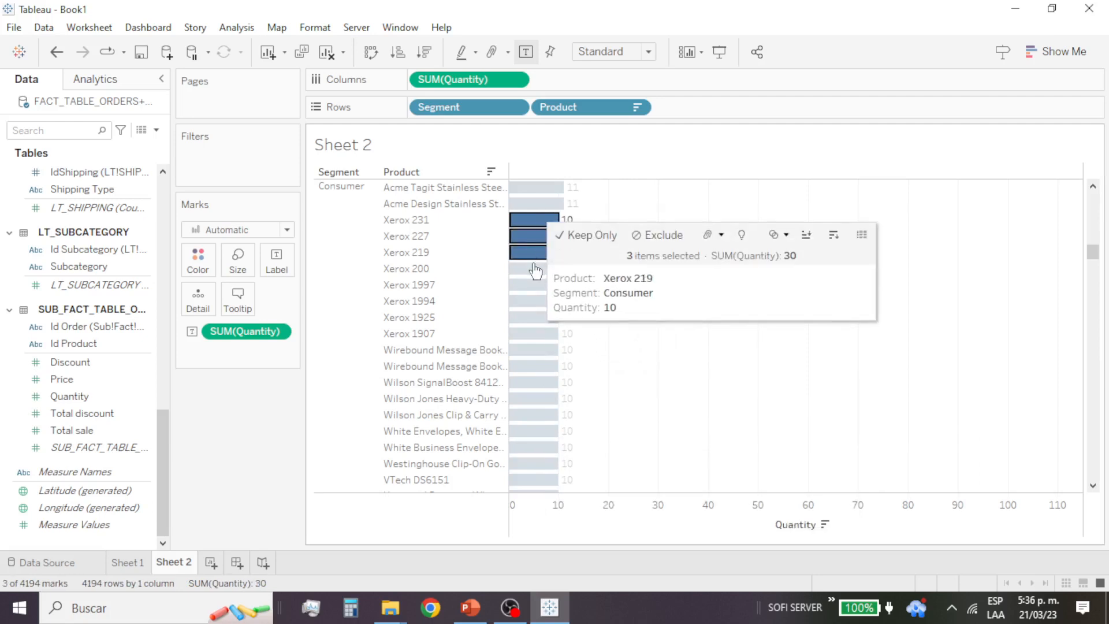
left_click(533, 269, "ctrl")
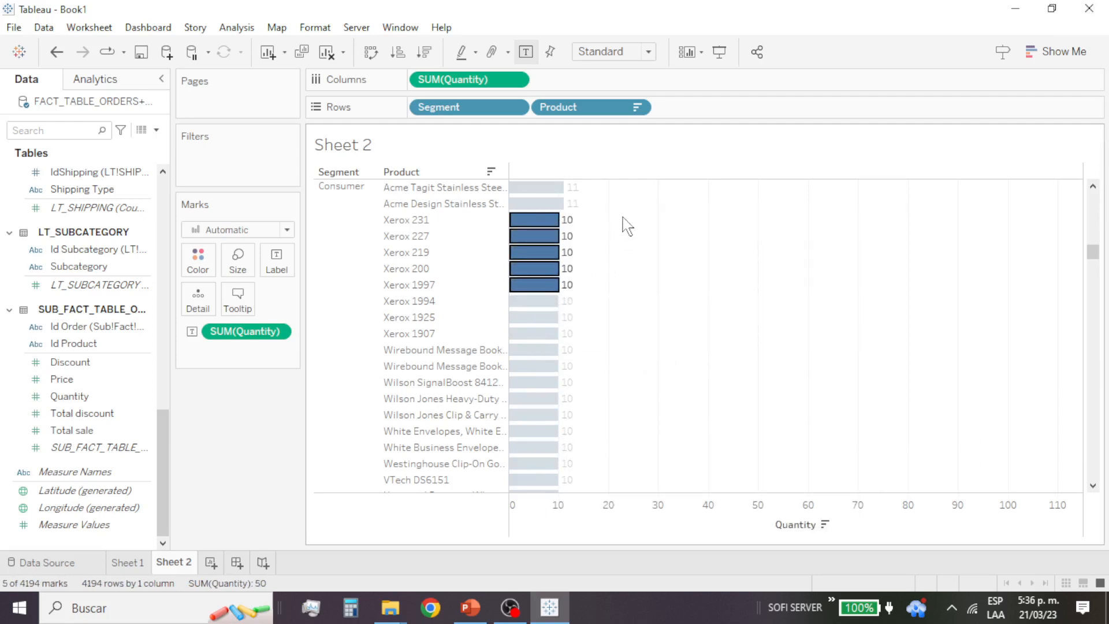
left_click_drag(648, 224, 523, 460)
left_click(630, 233)
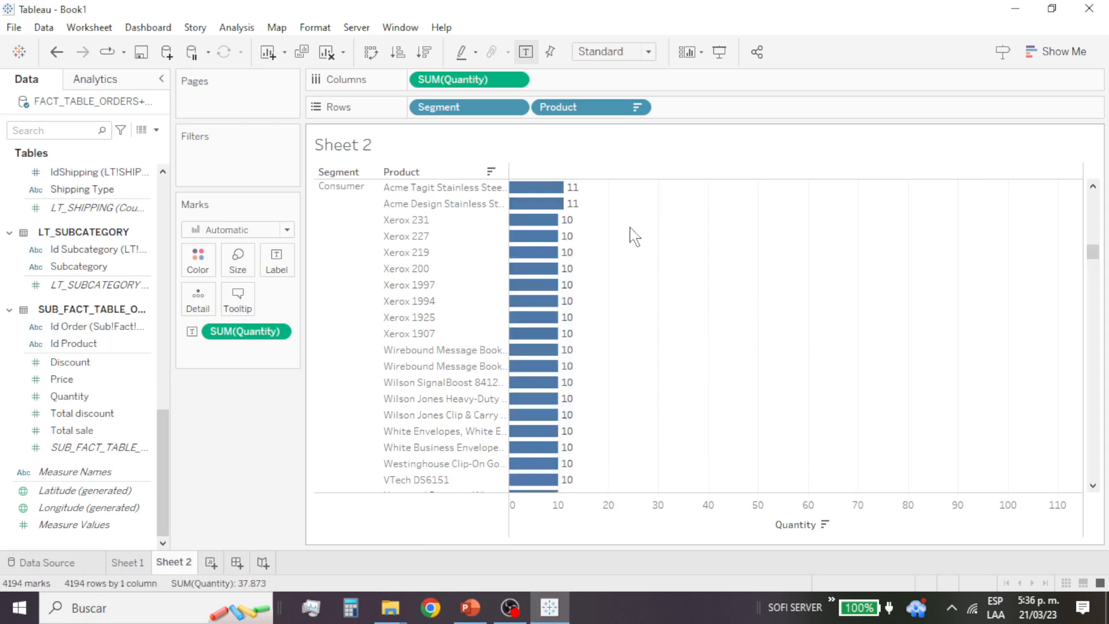
Step: Select all Consumer product bars with a quantity of 10, starting at Xerox 231, and open the options for the selection
left_click_drag(611, 222, 522, 620)
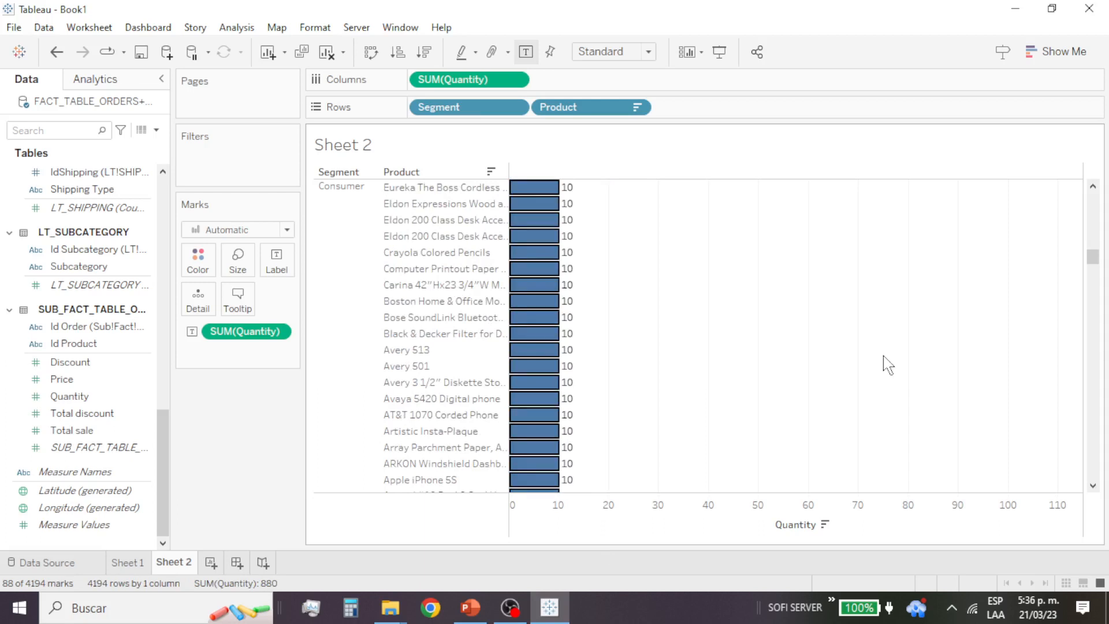
right_click(550, 223)
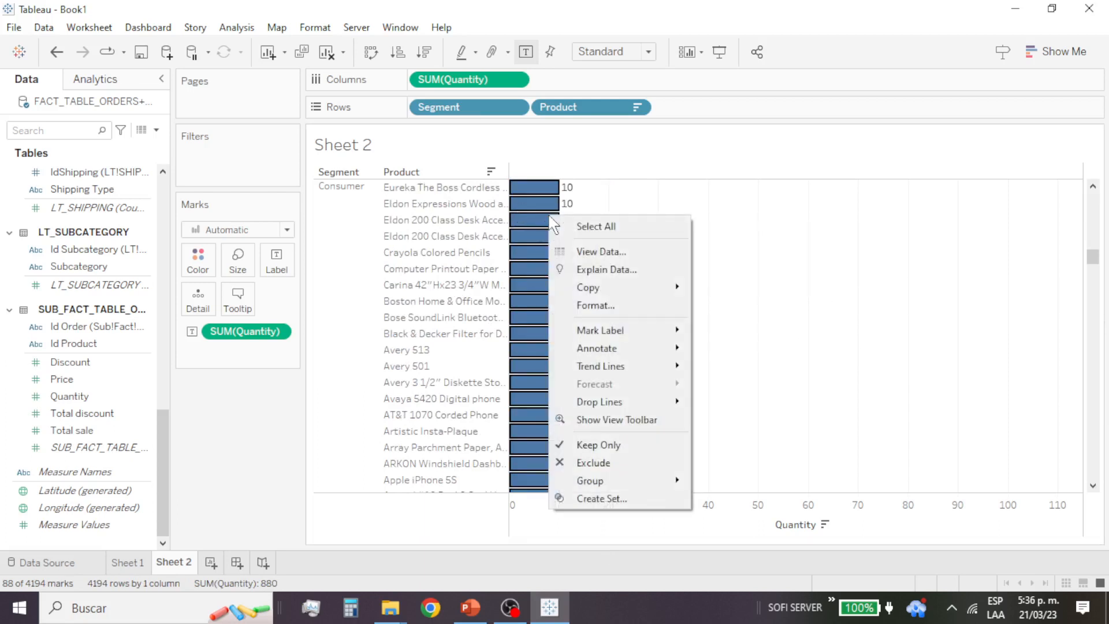
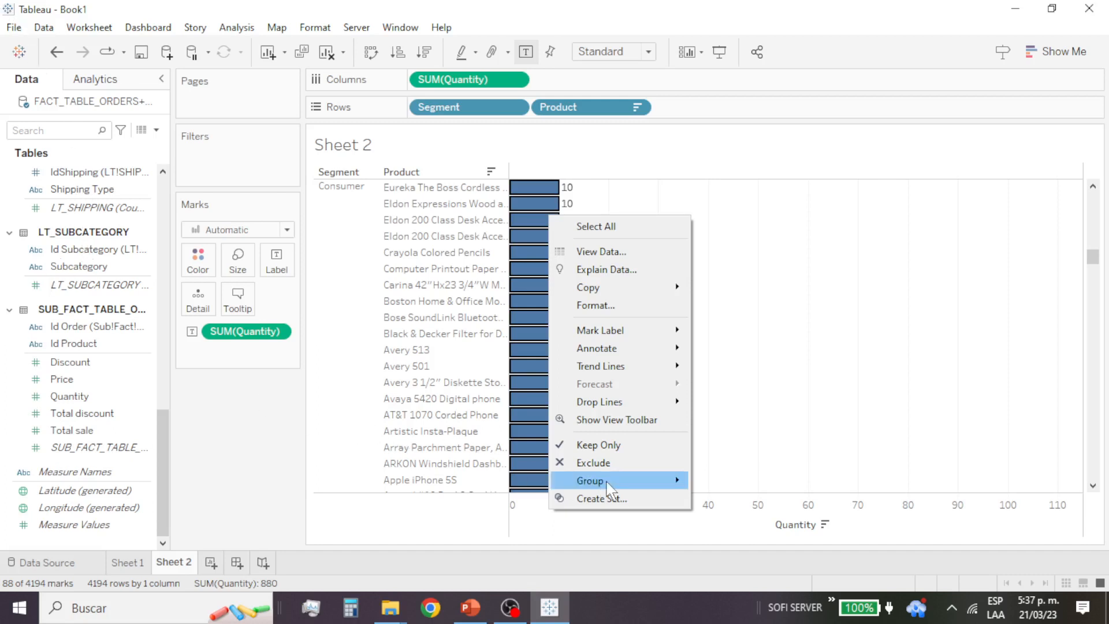
Step: Group the selected quantity-10 products by the Product dimension and check the options of the group's color legend
mouse_move(613, 492)
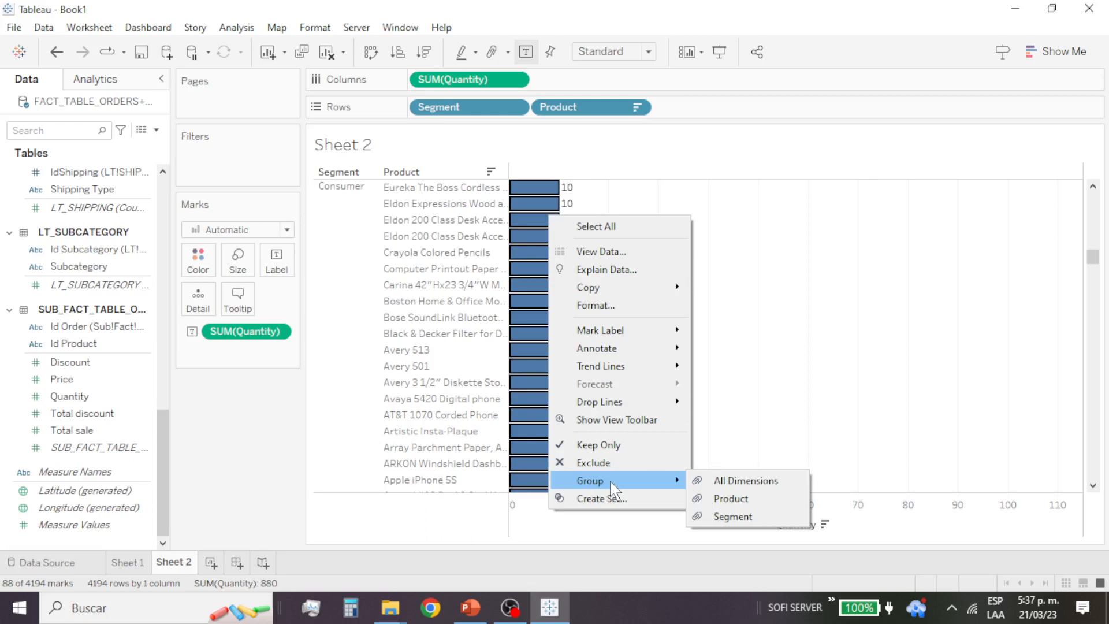
left_click(734, 503)
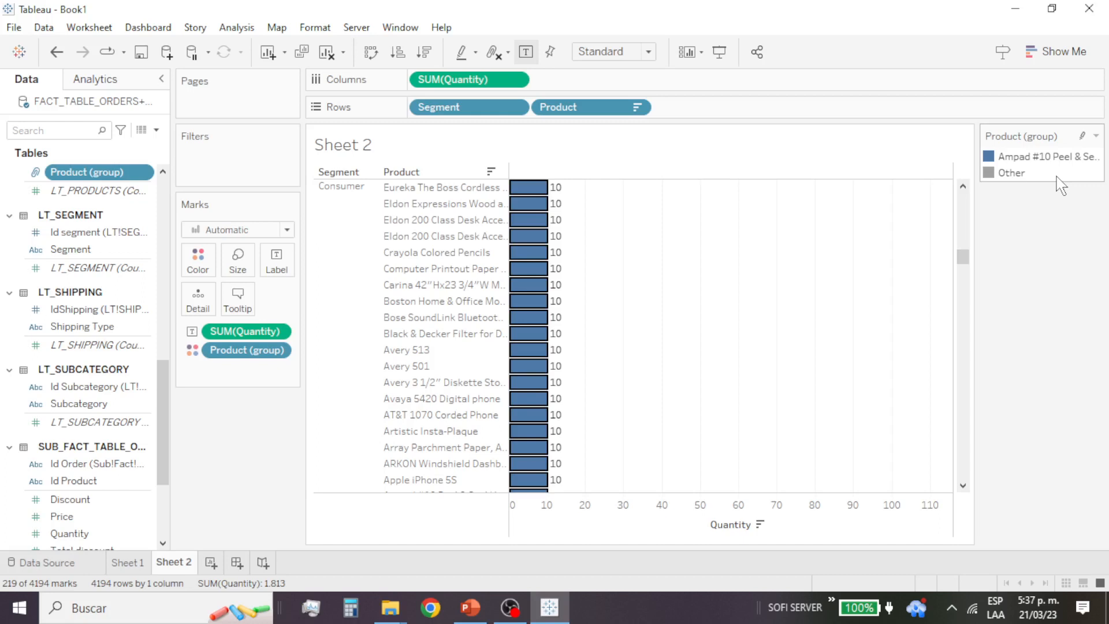
left_click(1095, 136)
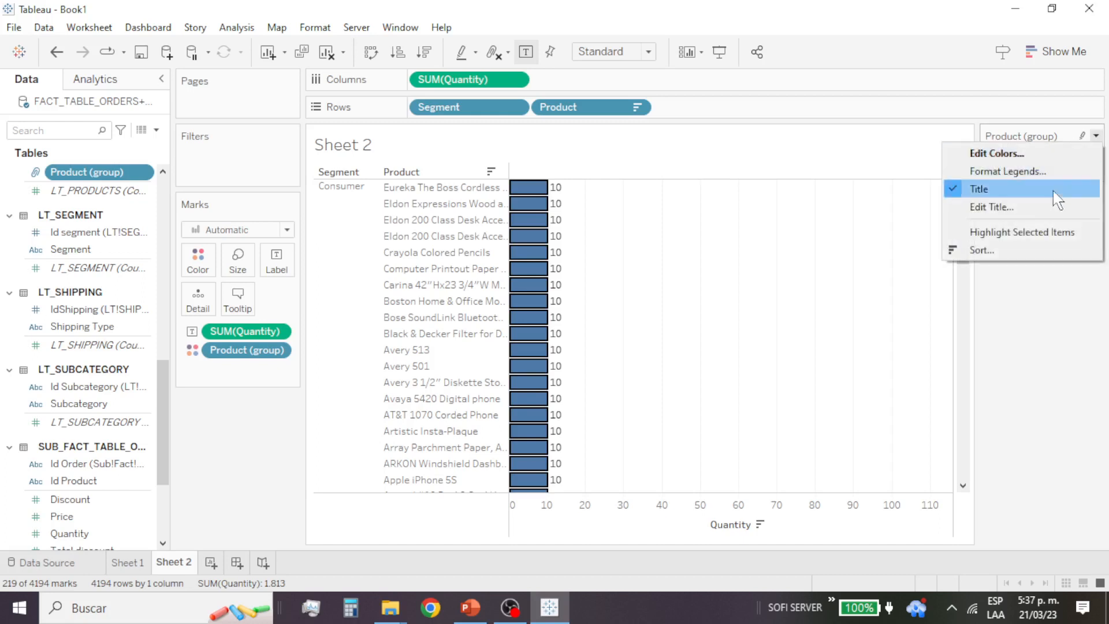
left_click(1062, 138)
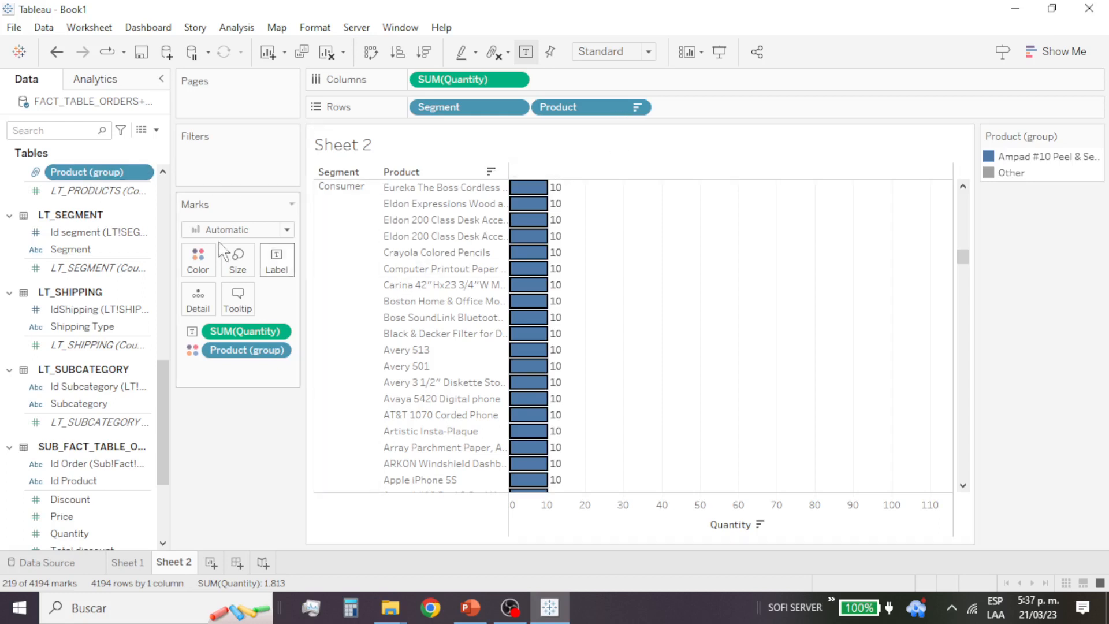
Step: Replace the Segment and Product fields in the rows with the Product (group) field
left_click_drag(569, 108, 476, 154)
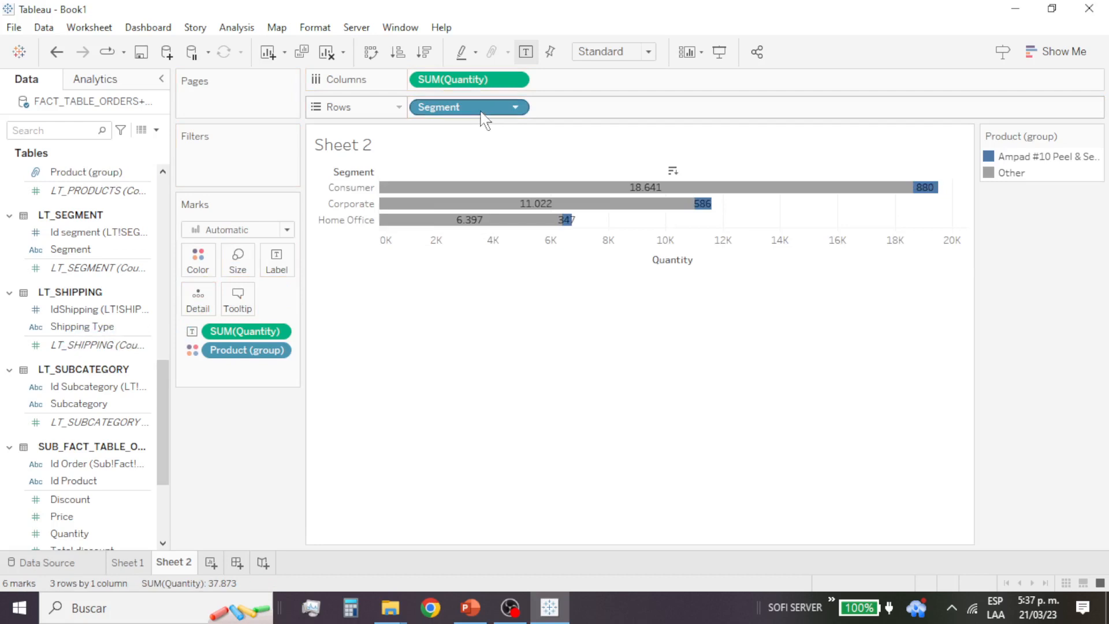
left_click_drag(481, 112, 141, 316)
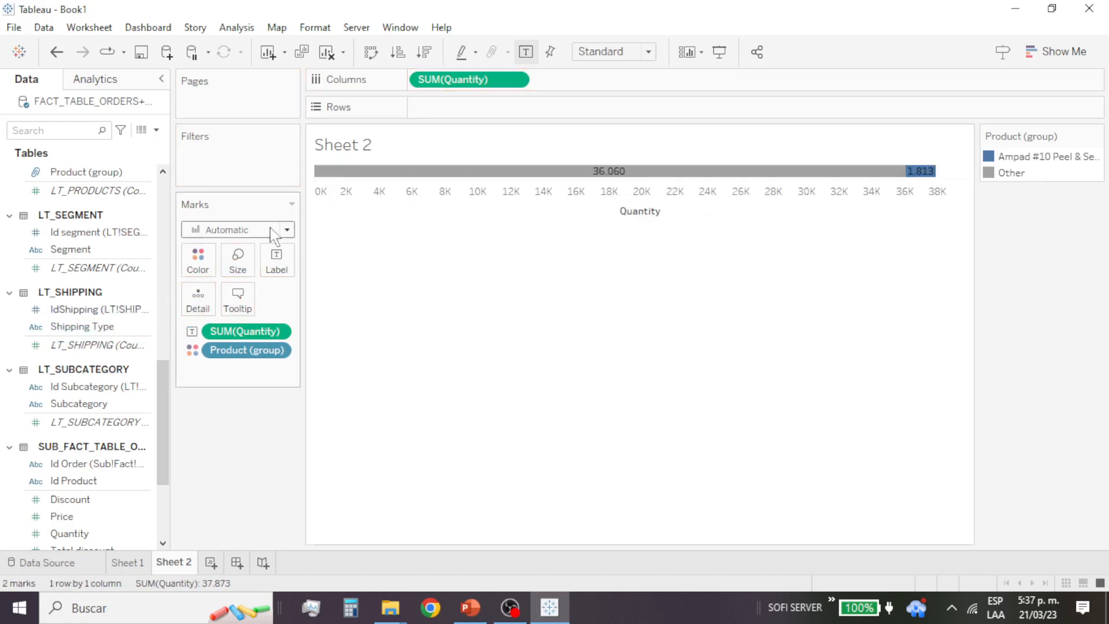
left_click_drag(141, 171, 510, 119)
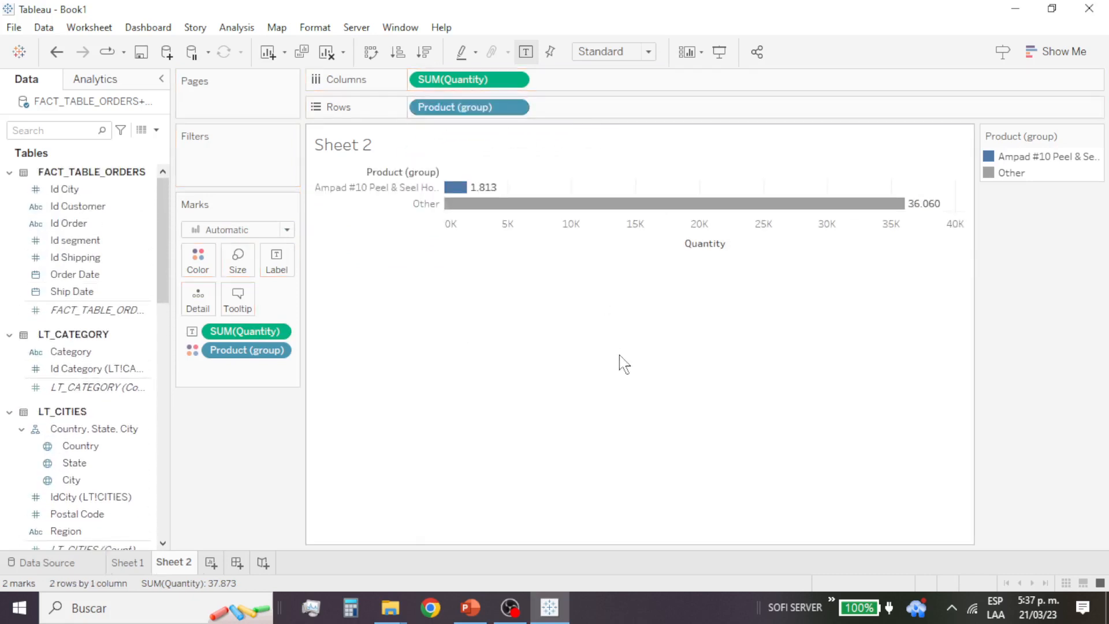
Step: Select the Ampad #10 Peel & Seel group's row header in the chart and check its available options
mouse_move(474, 187)
left_click(398, 191)
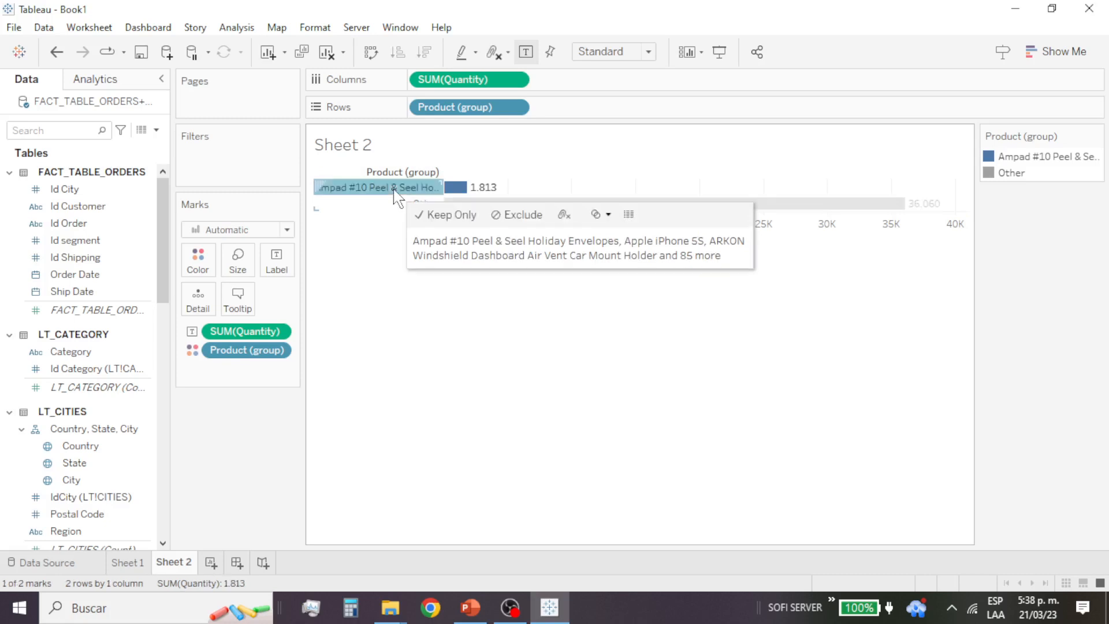
right_click(397, 197)
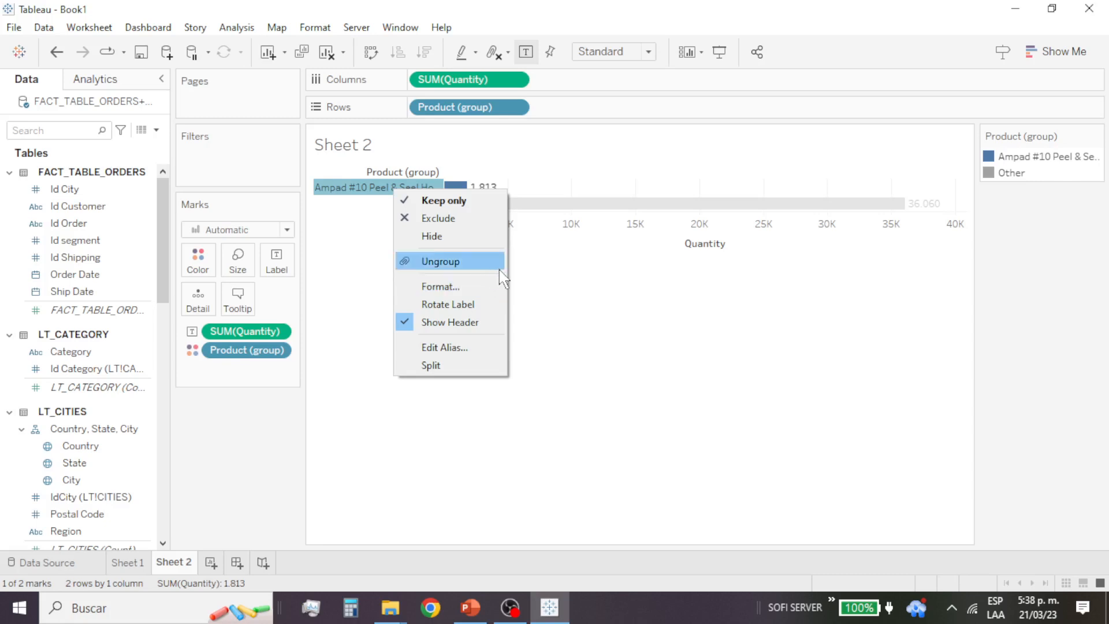
left_click(81, 257)
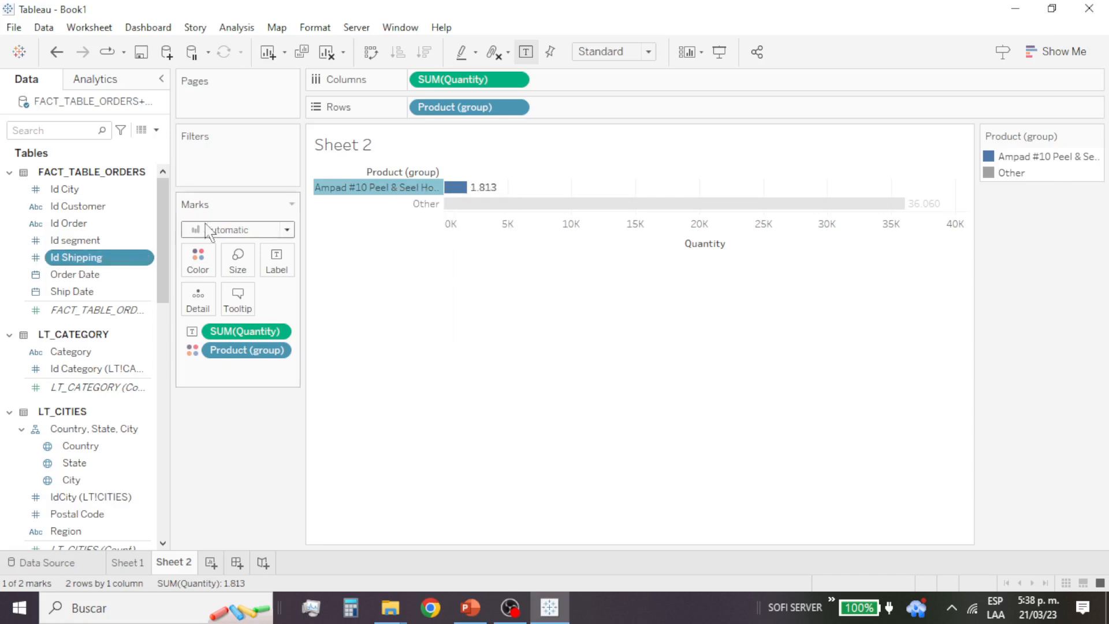
Step: Open the Product (group) field for editing and look through the products in the Ampad #10 Peel & Seel group
scroll(95, 283, "down", 10)
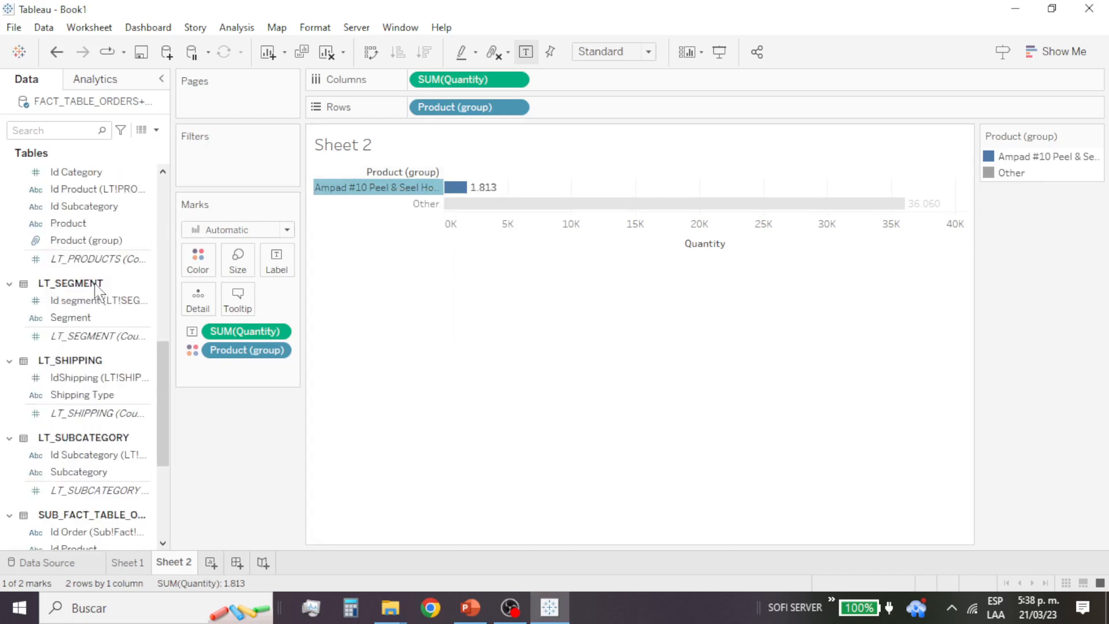
left_click(94, 240)
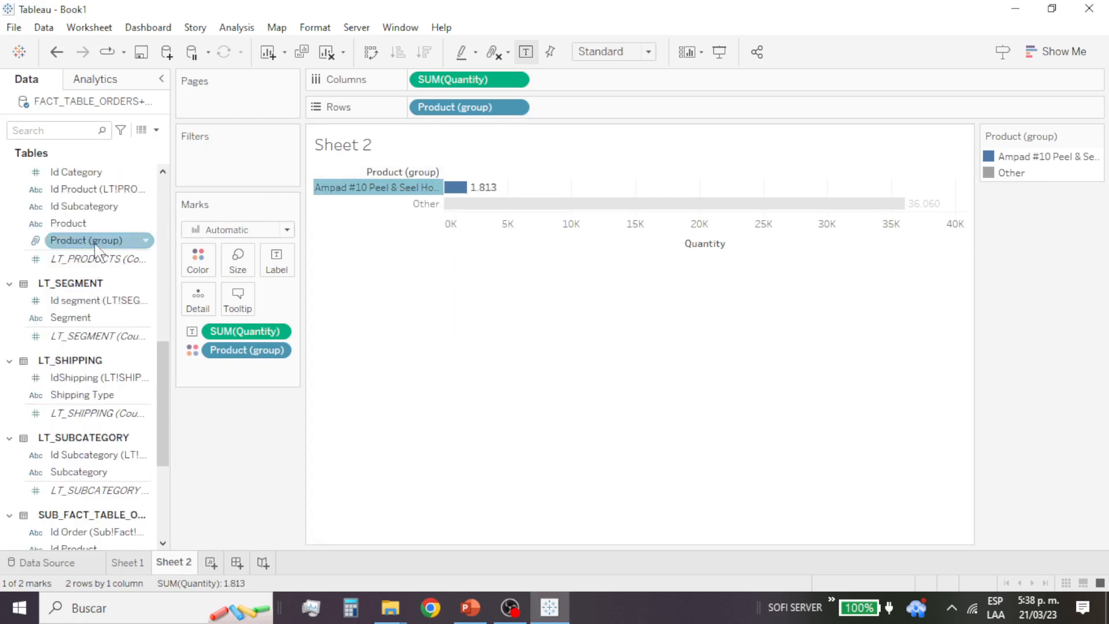
left_click(146, 240)
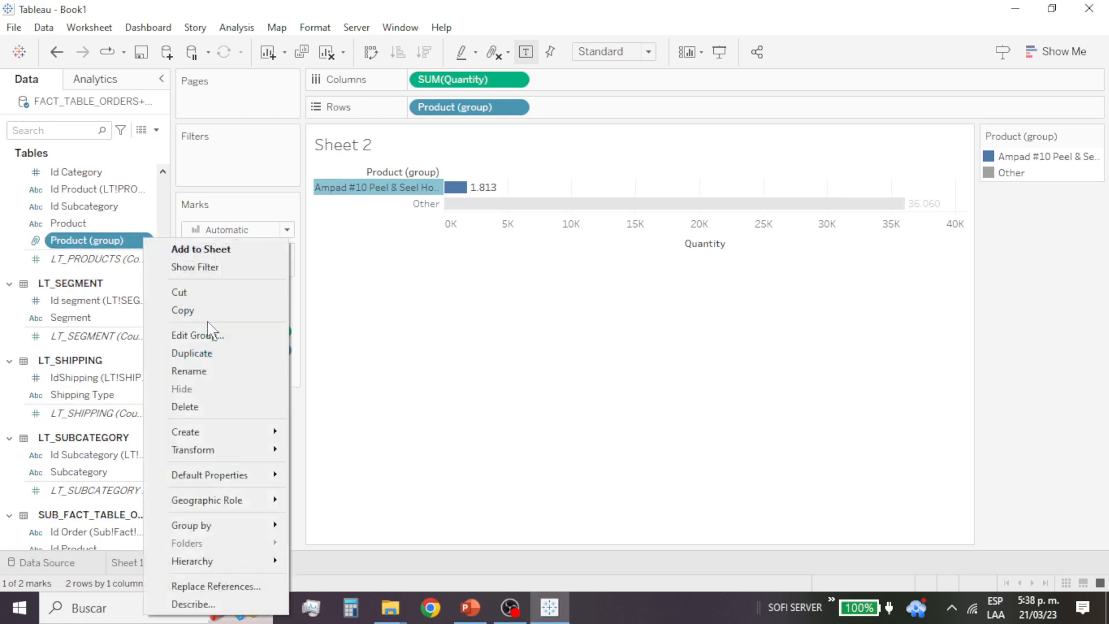
left_click(219, 335)
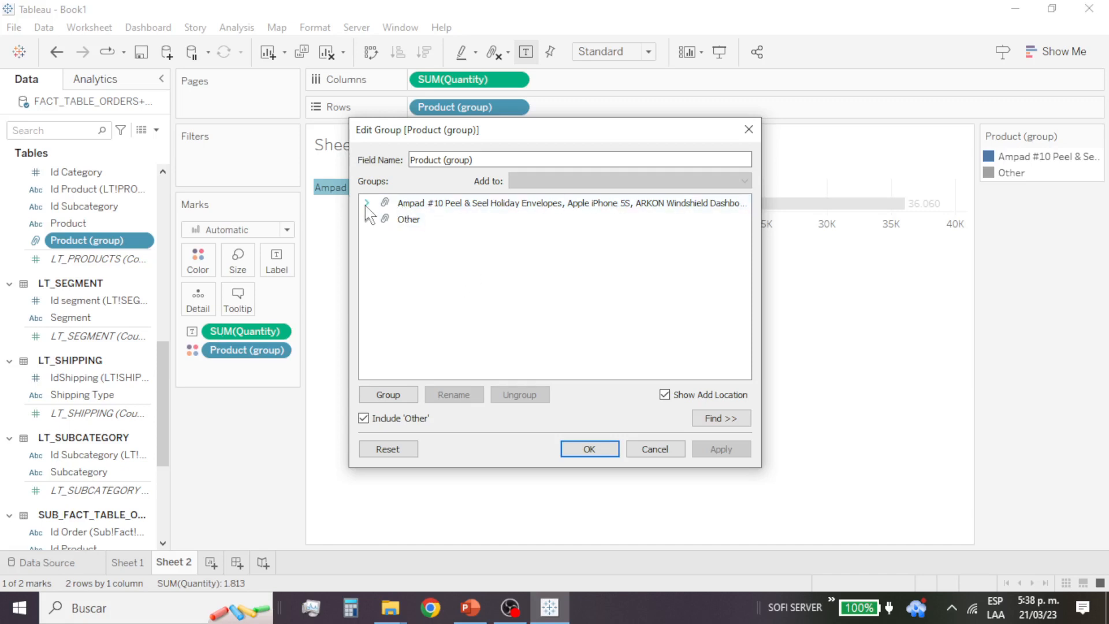
left_click(439, 204)
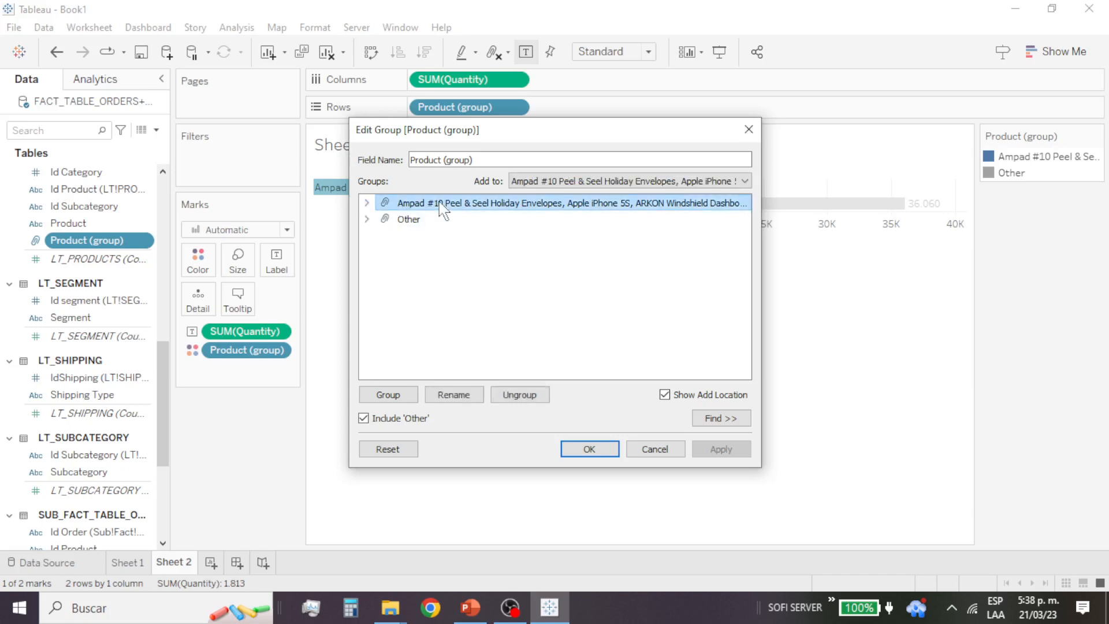
left_click(401, 220)
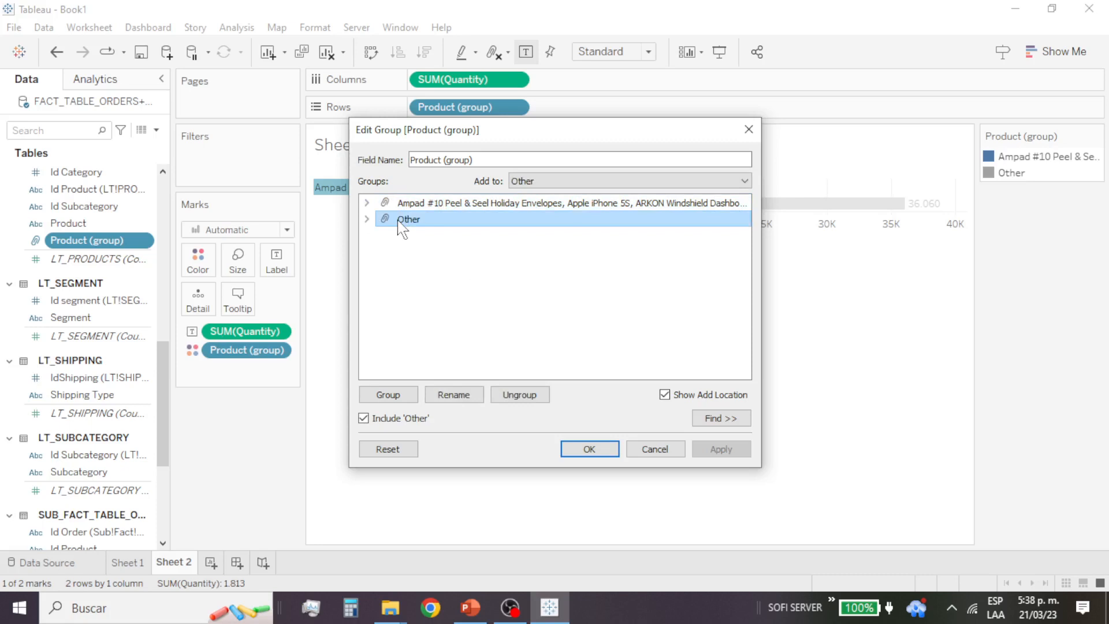
left_click(366, 203)
scroll(490, 228, "down", 2)
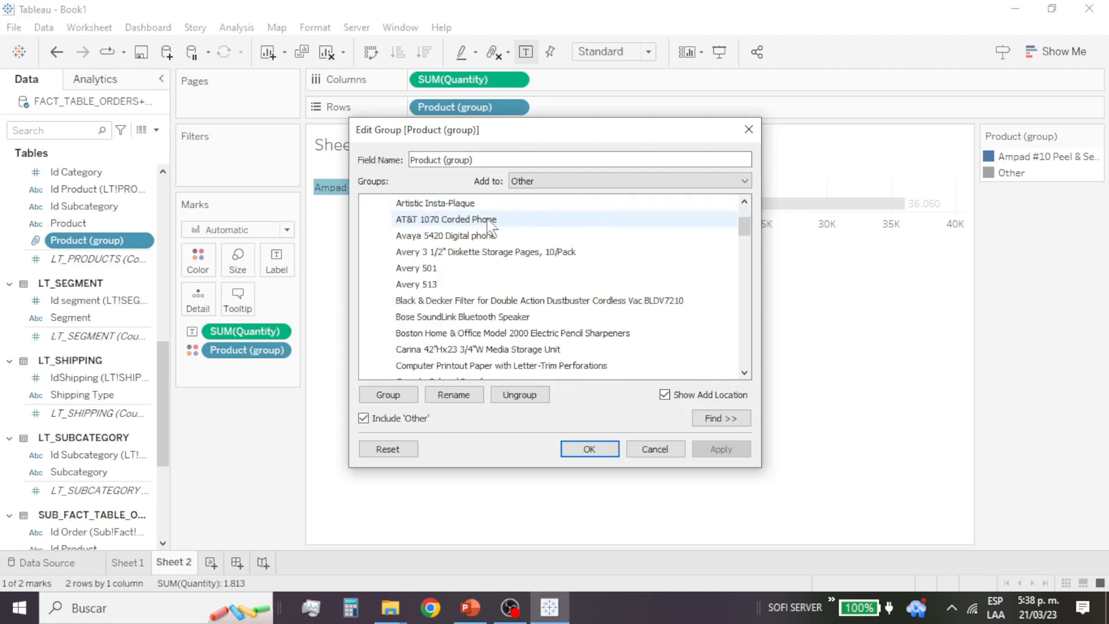
scroll(490, 225, "down", 20)
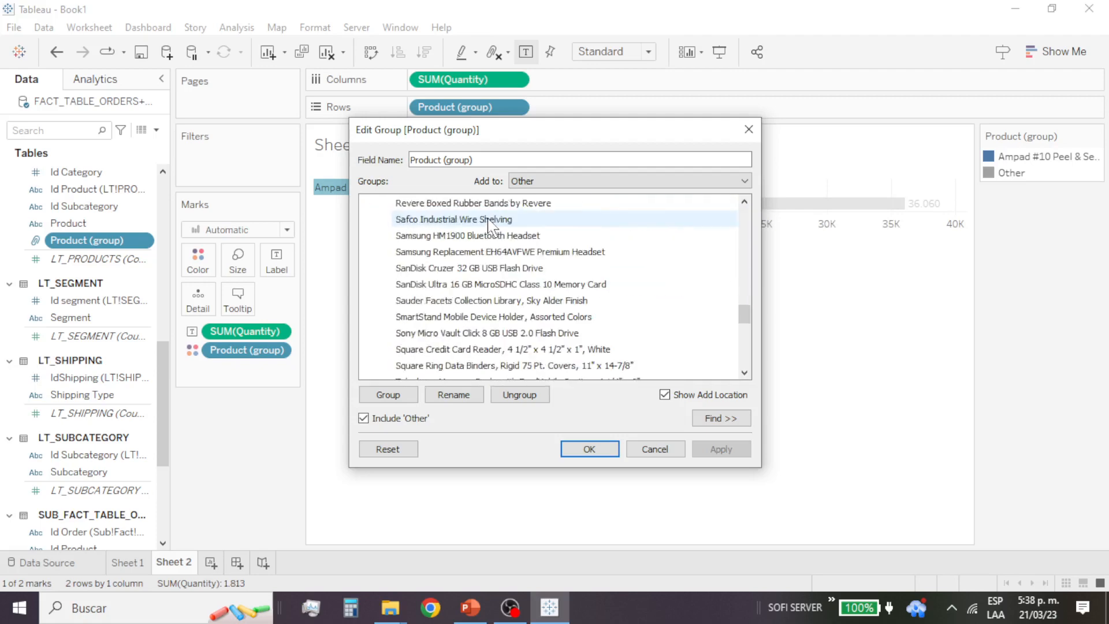
scroll(489, 225, "down", 10)
scroll(489, 226, "up", 20)
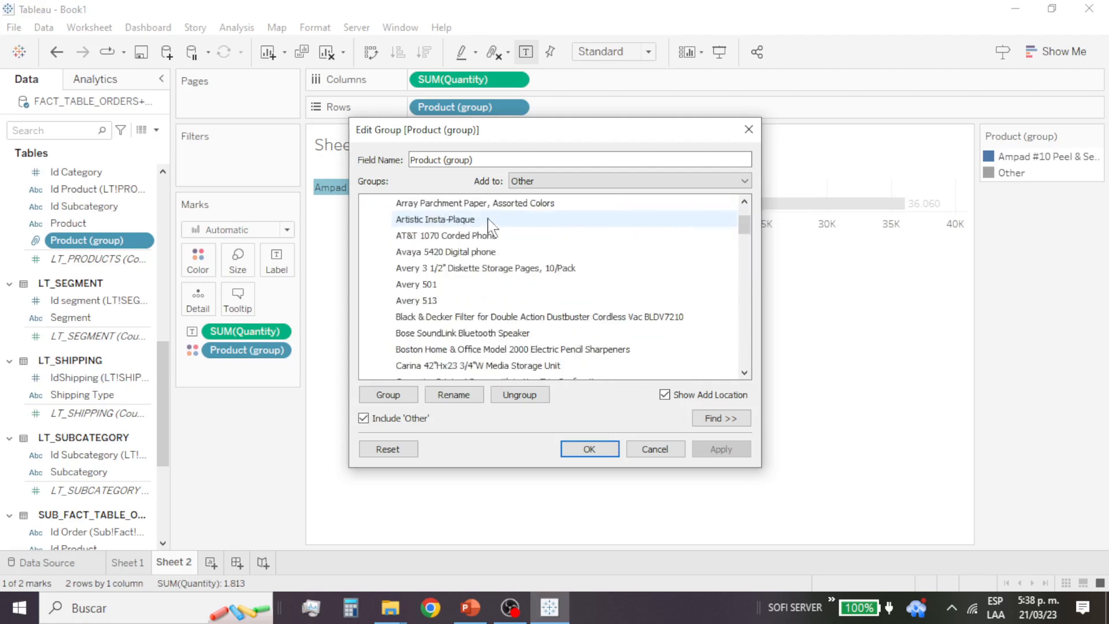
scroll(491, 226, "up", 2)
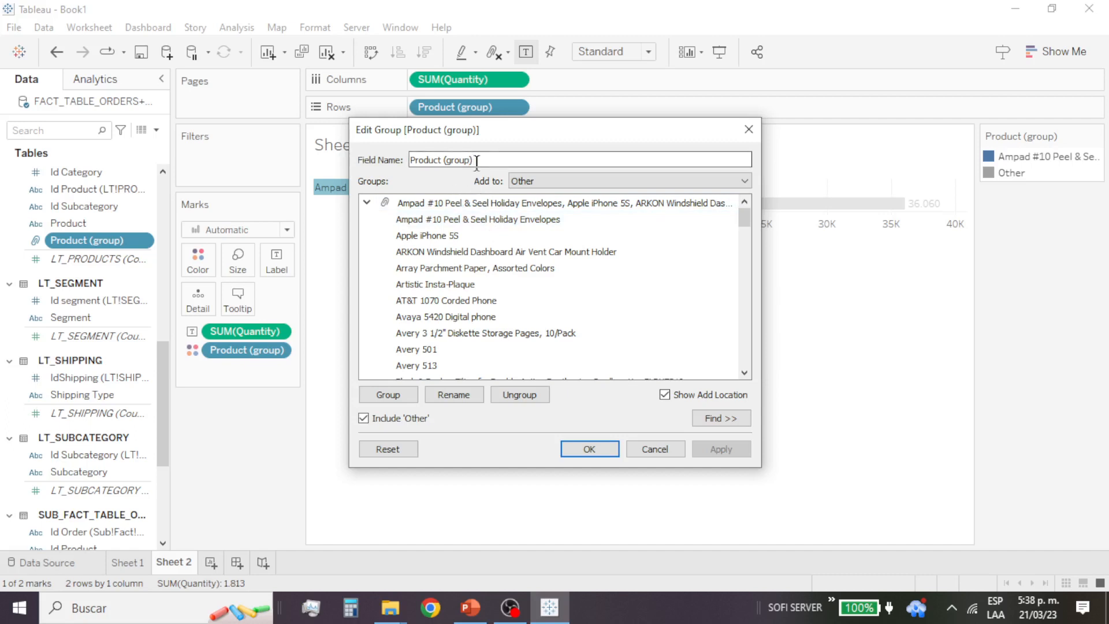
Step: Rename the Product (group) field as 10 OR LESS and apply the group edit
left_click_drag(477, 162, 399, 171)
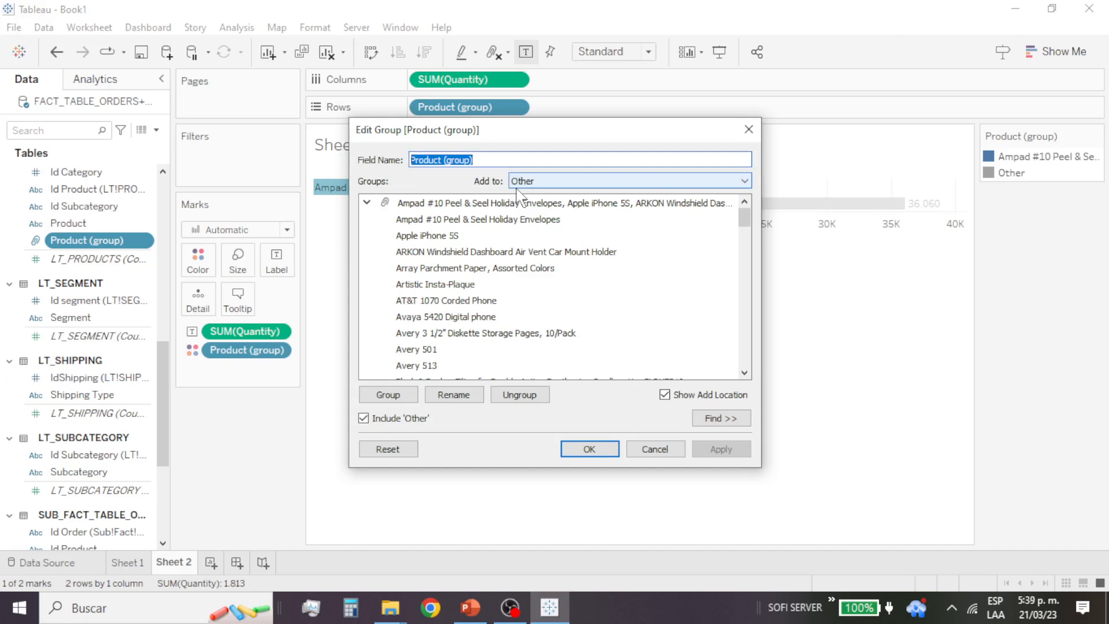
type("LESS THAN 10")
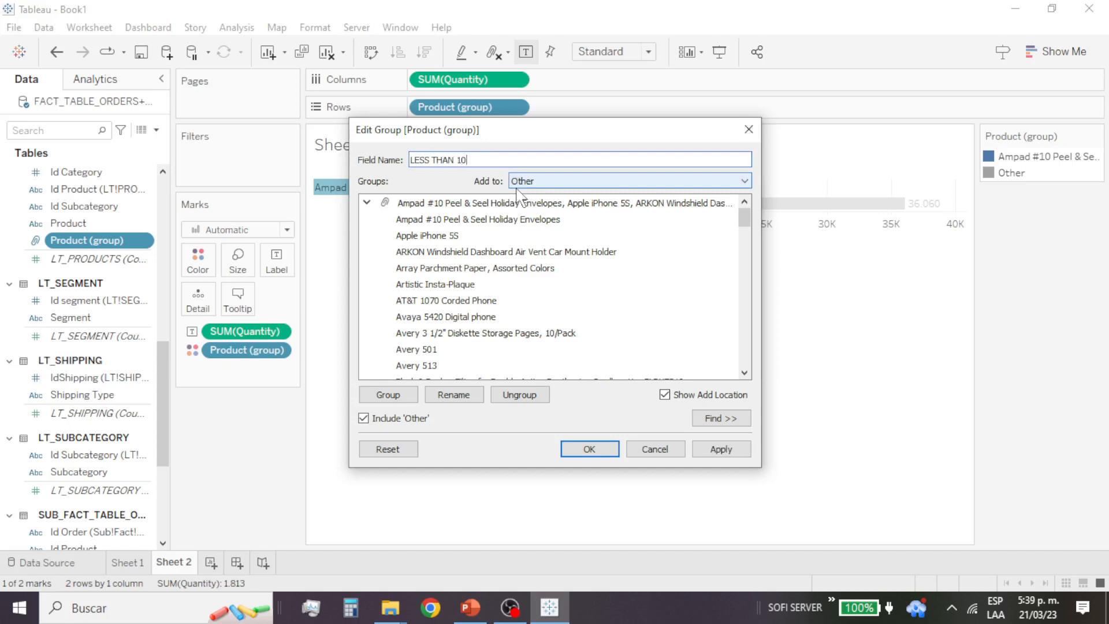
key("ctrl+shift+Right")
key("ctrl+shift+Right")
key("Delete")
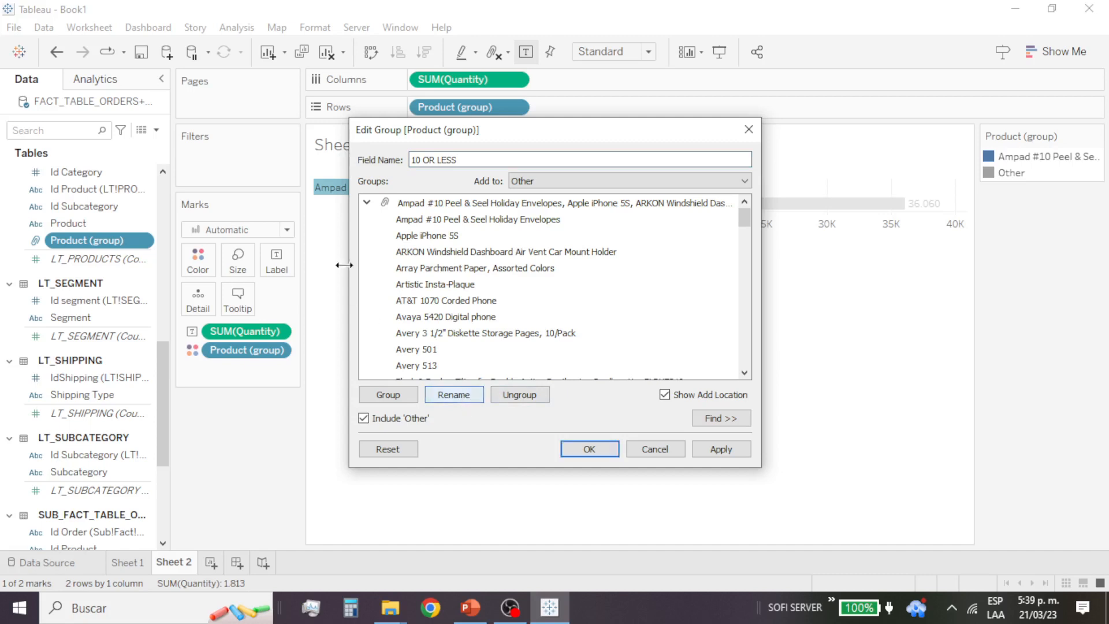
left_click(366, 202)
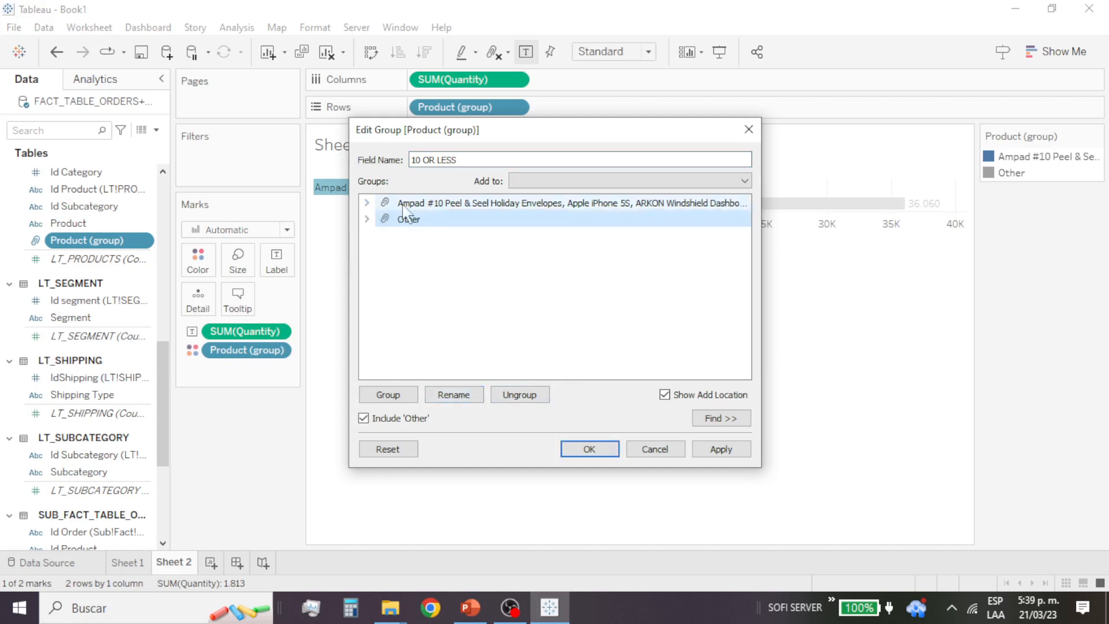
left_click(427, 205)
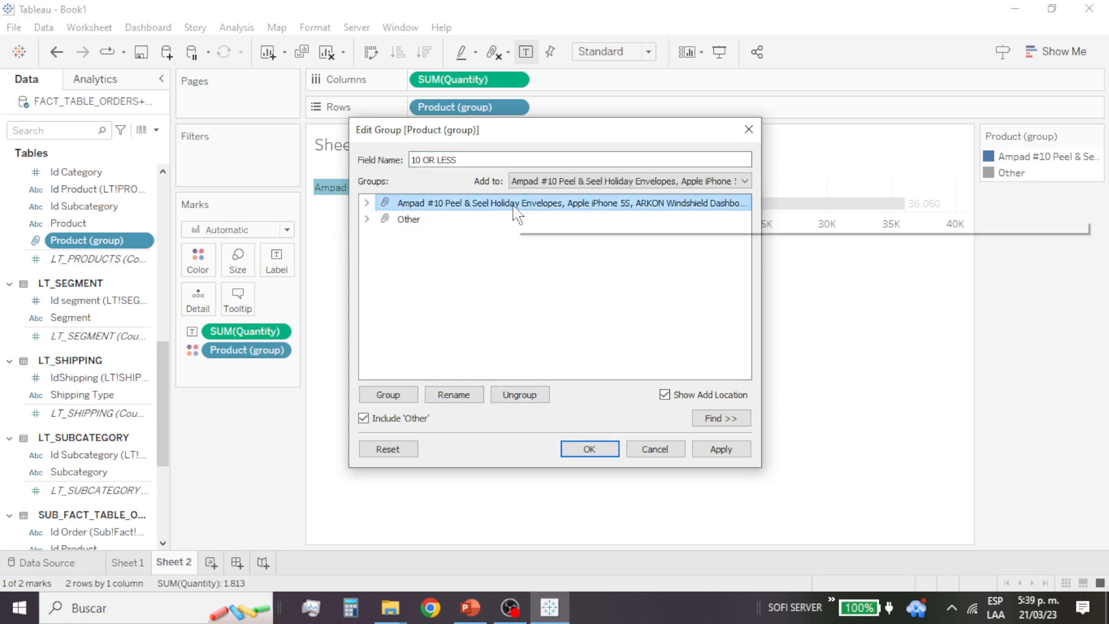
left_click(589, 450)
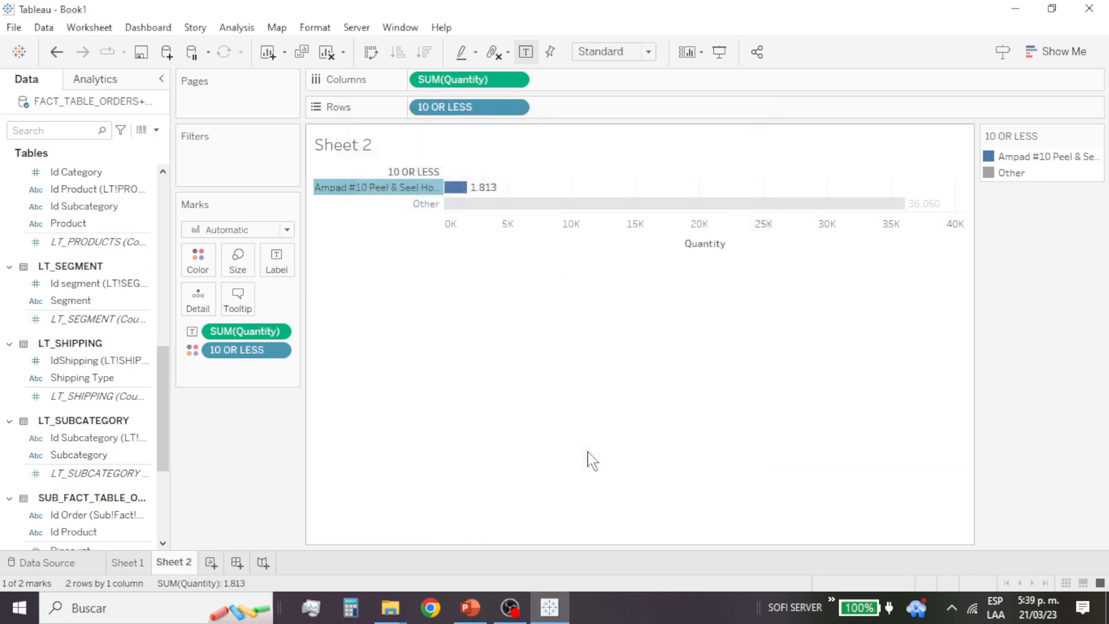
Step: Replace the 10 OR LESS field in the rows with the Product field, adding all members
scroll(147, 376, "down", 5)
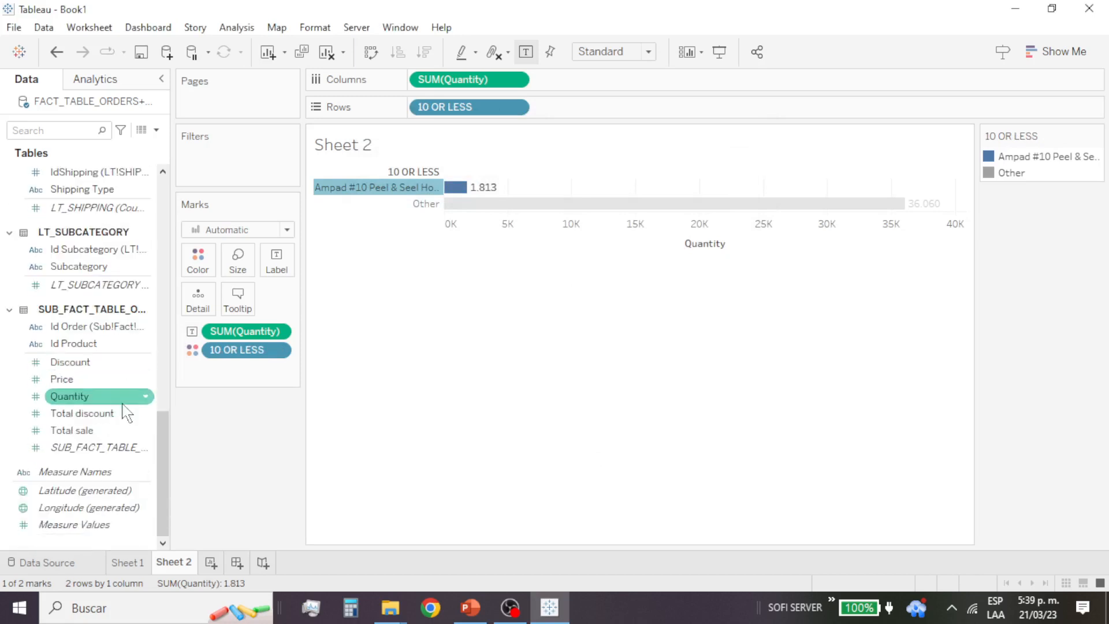
scroll(128, 398, "up", 7)
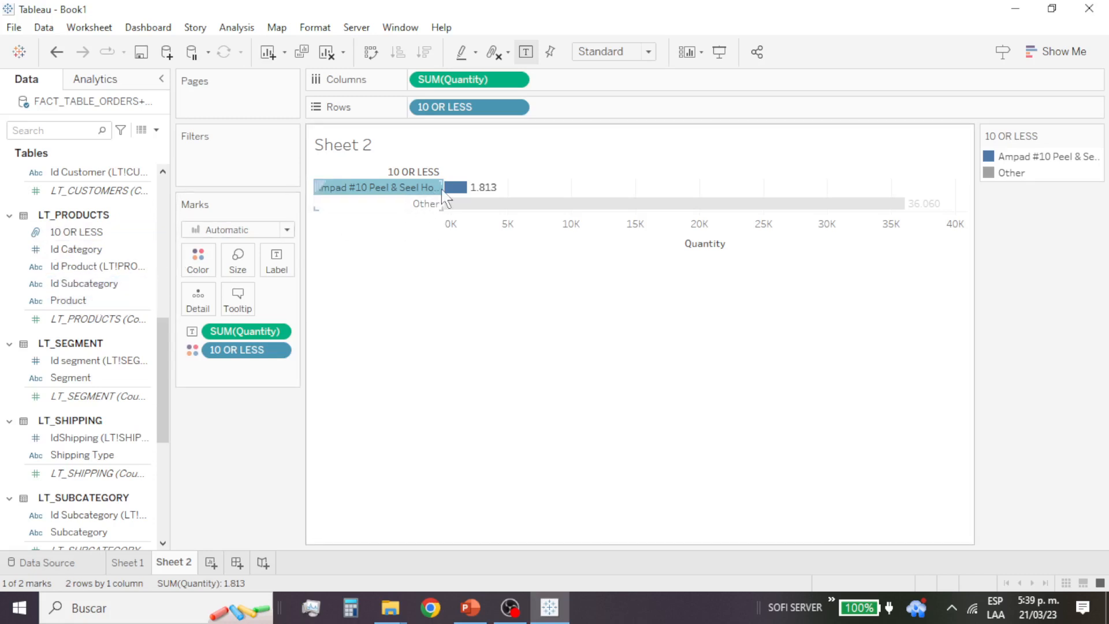
mouse_move(470, 109)
left_mouse_down()
mouse_move(219, 211)
mouse_move(67, 322)
mouse_move(147, 258)
mouse_move(384, 185)
mouse_move(463, 118)
left_mouse_up()
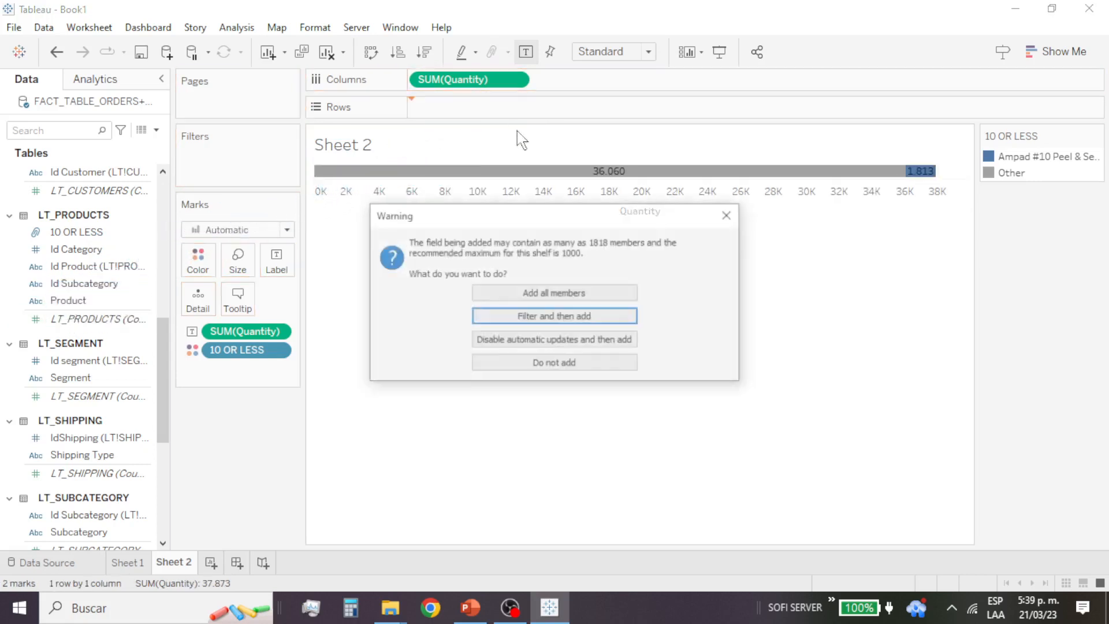
left_click(622, 299)
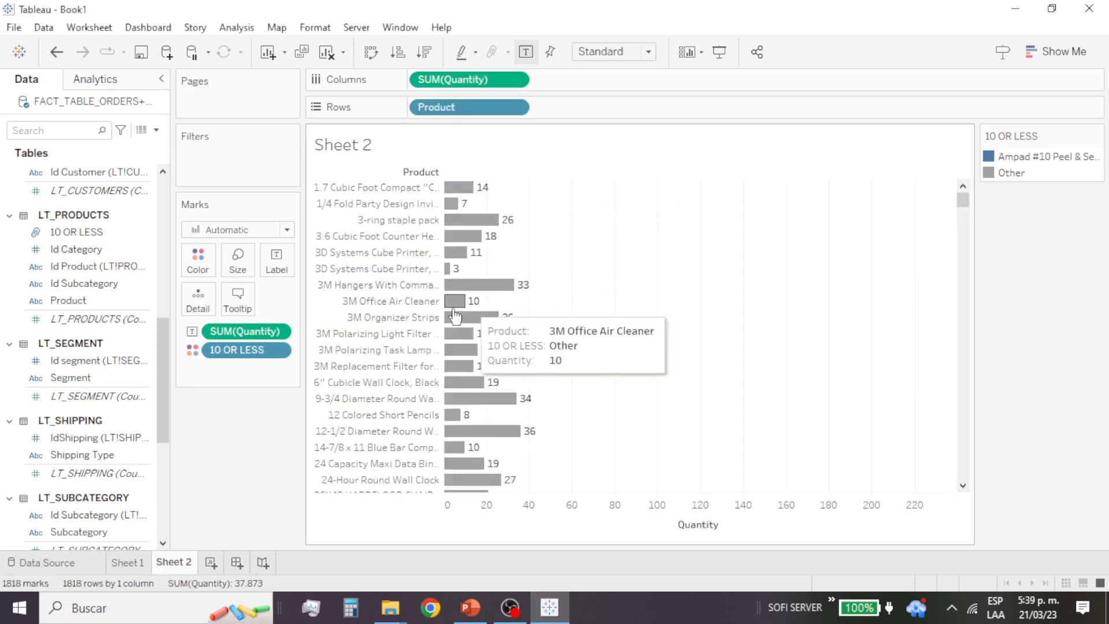
Step: Look through the product bars and dismiss the Microsoft Edge news notification
scroll(624, 301, "down", 7)
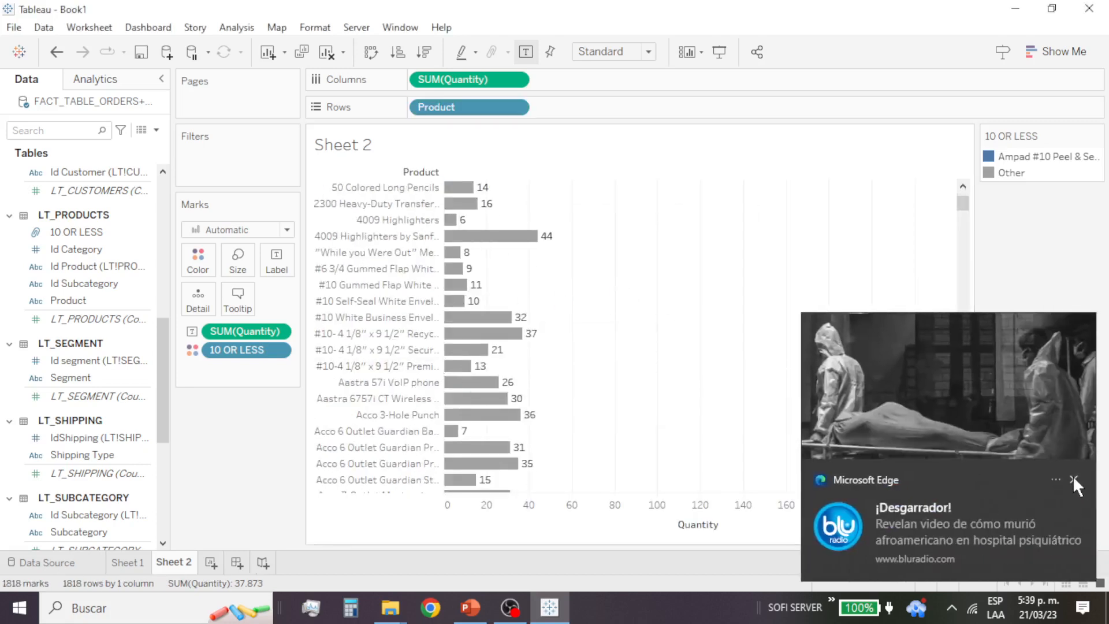
left_click(1073, 480)
scroll(445, 398, "down", 15)
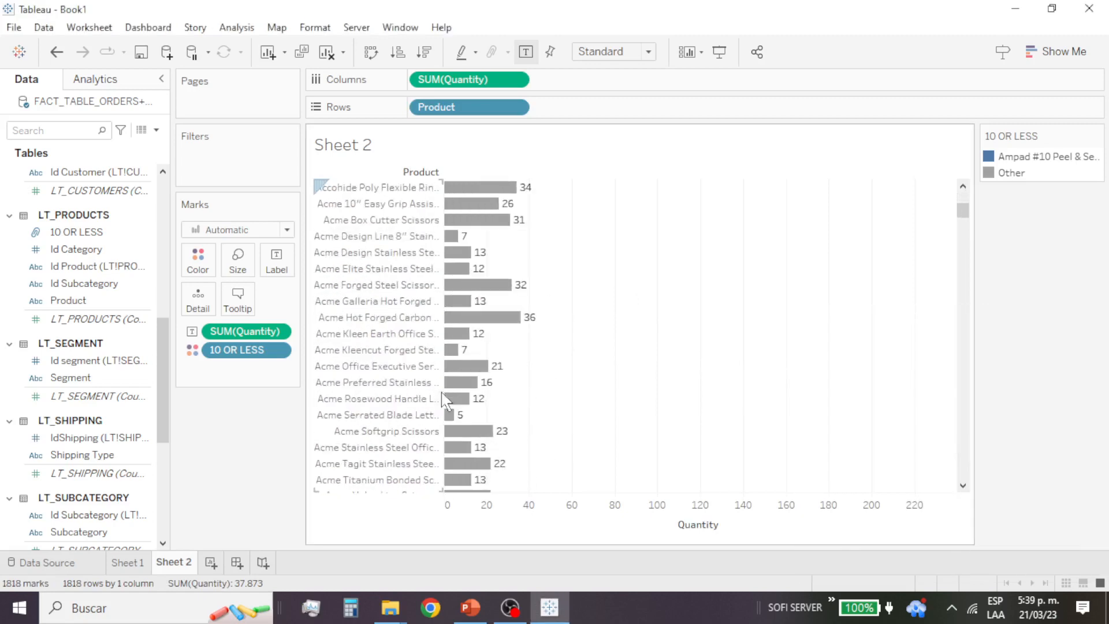
scroll(444, 399, "up", 20)
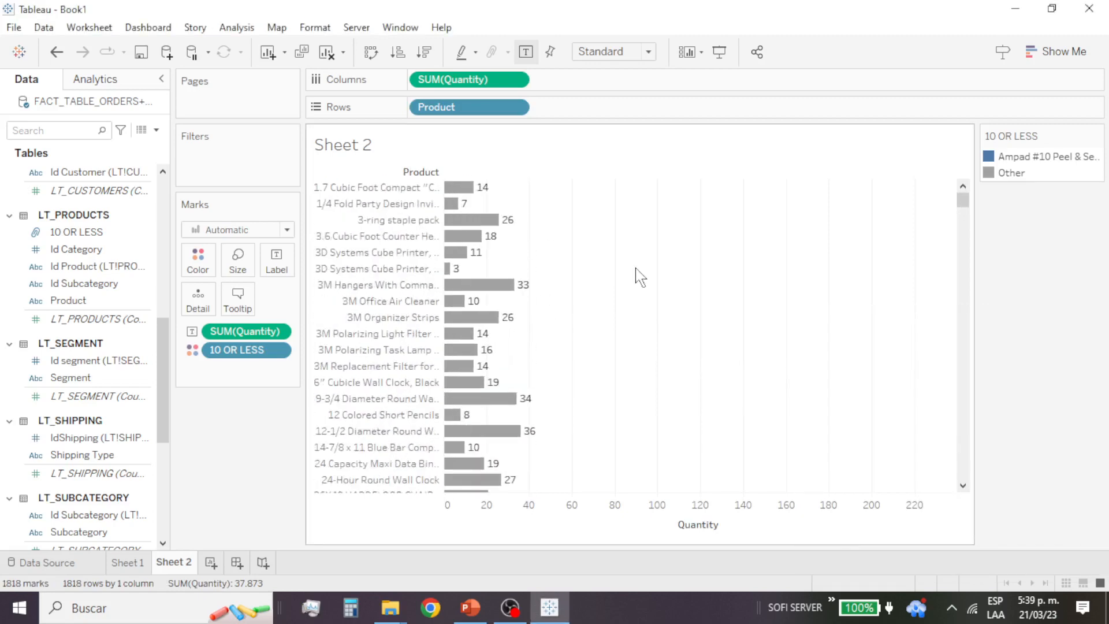
Step: Try sorting the products by quantity in descending and ascending order, and clear the sort
left_click(697, 169)
left_click(698, 170)
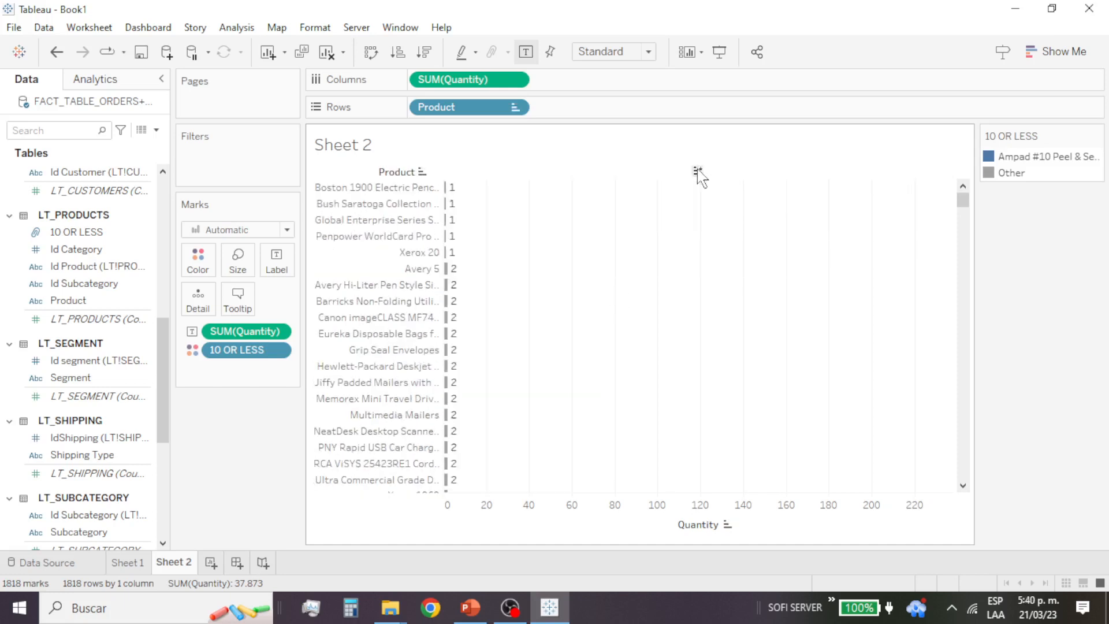
left_click(698, 171)
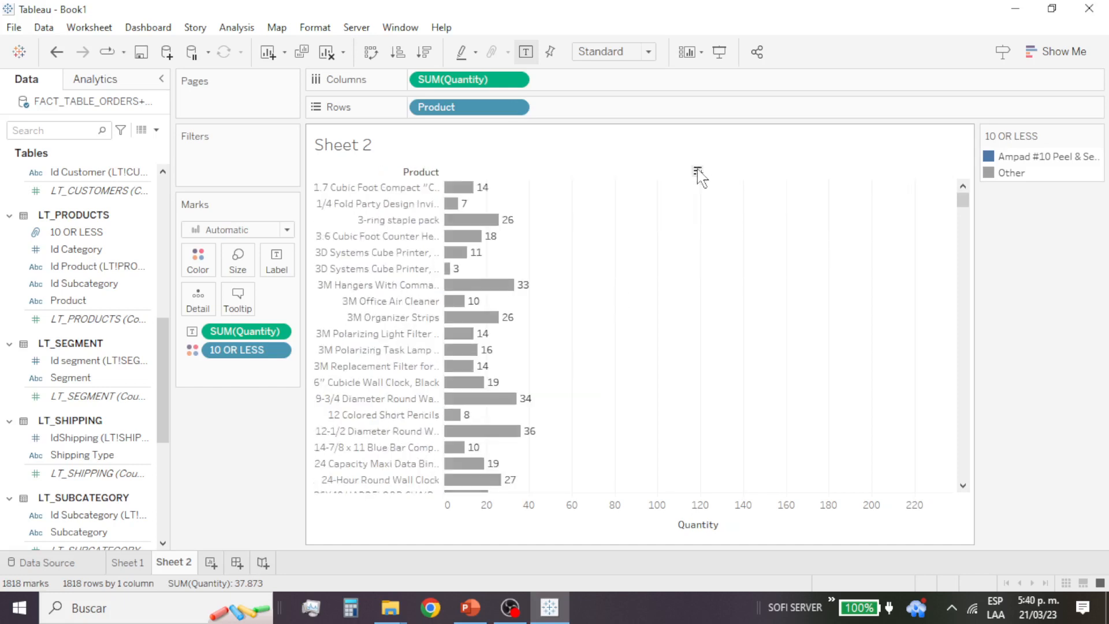
Step: Add the 10 OR LESS field to the rows after Product and sort the rows alphabetically by it
left_click(128, 301)
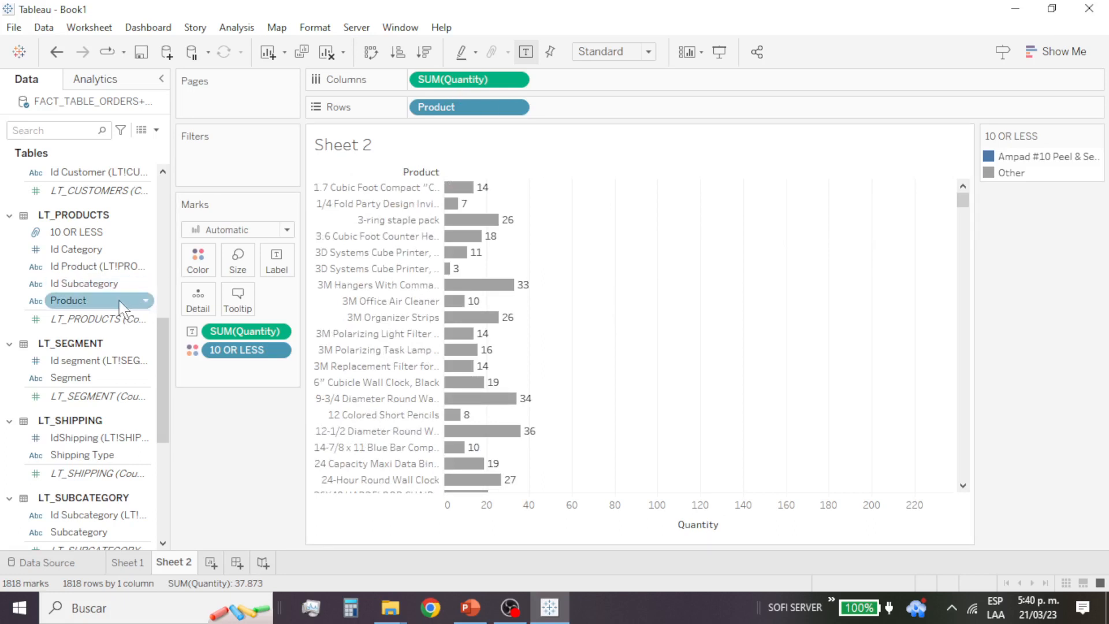
left_click_drag(76, 231, 557, 110)
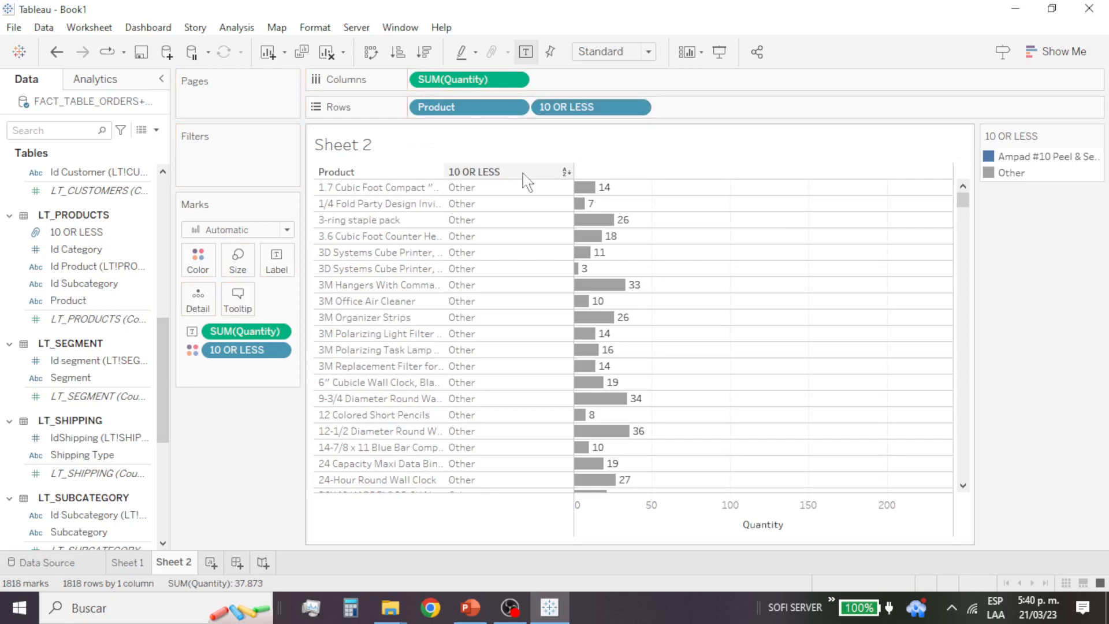
left_click(566, 172)
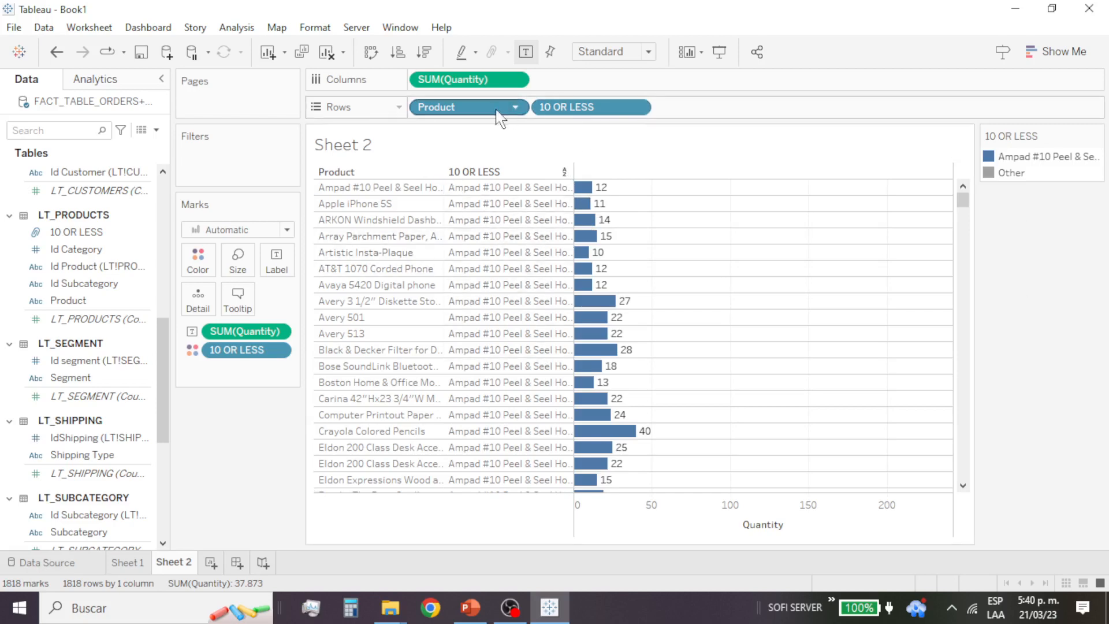
Step: Remove the Product and 10 OR LESS fields from the rows
left_click_drag(495, 109, 139, 310)
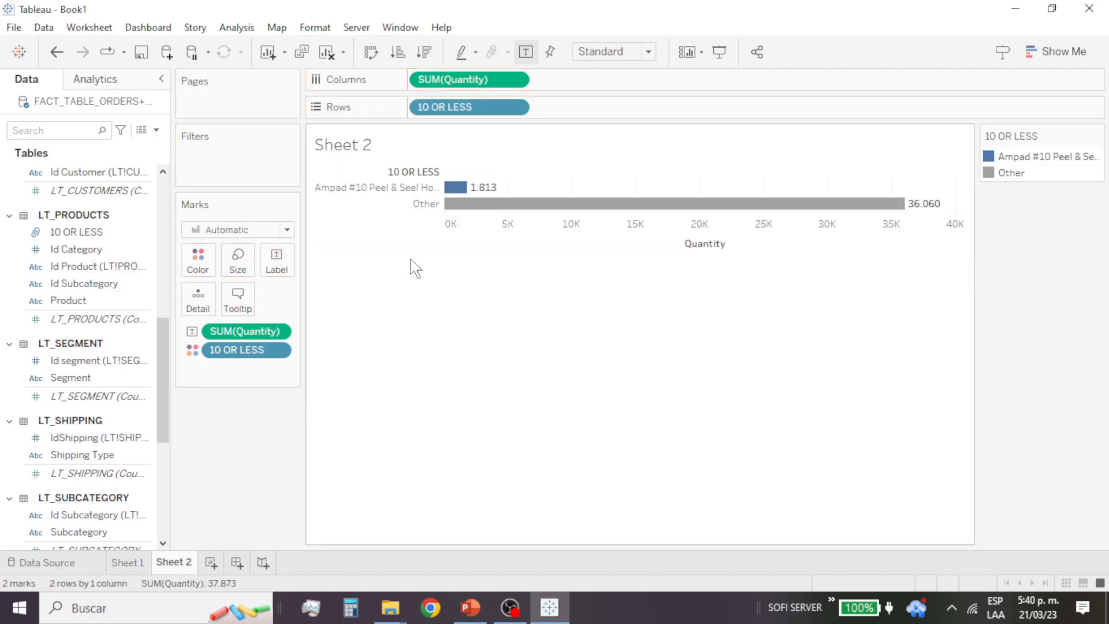
left_click(428, 191)
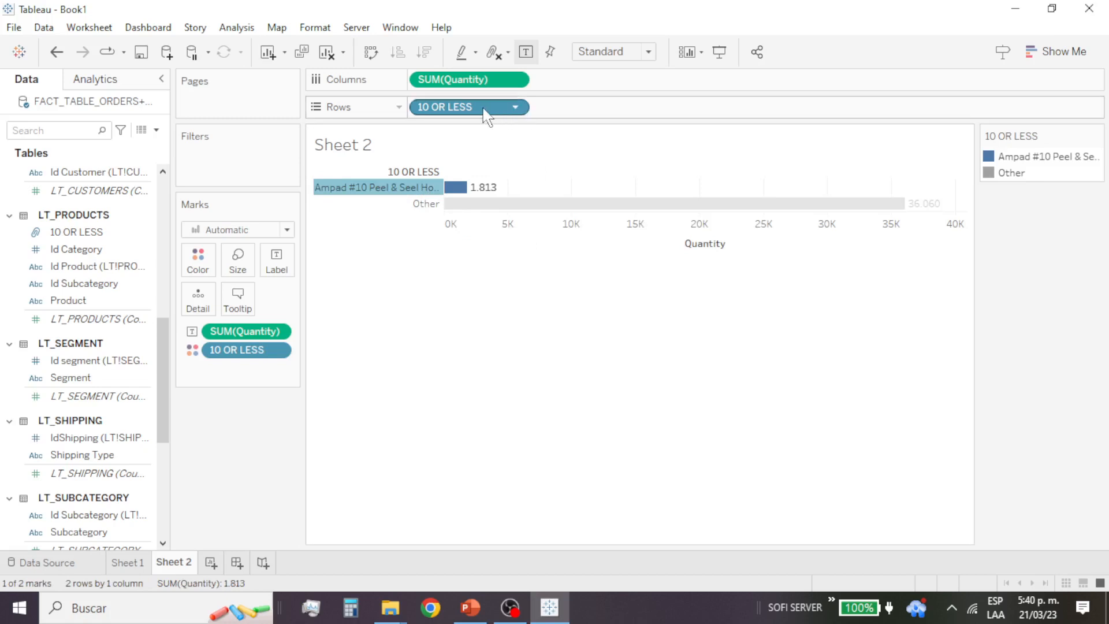
left_click_drag(523, 119, 117, 291)
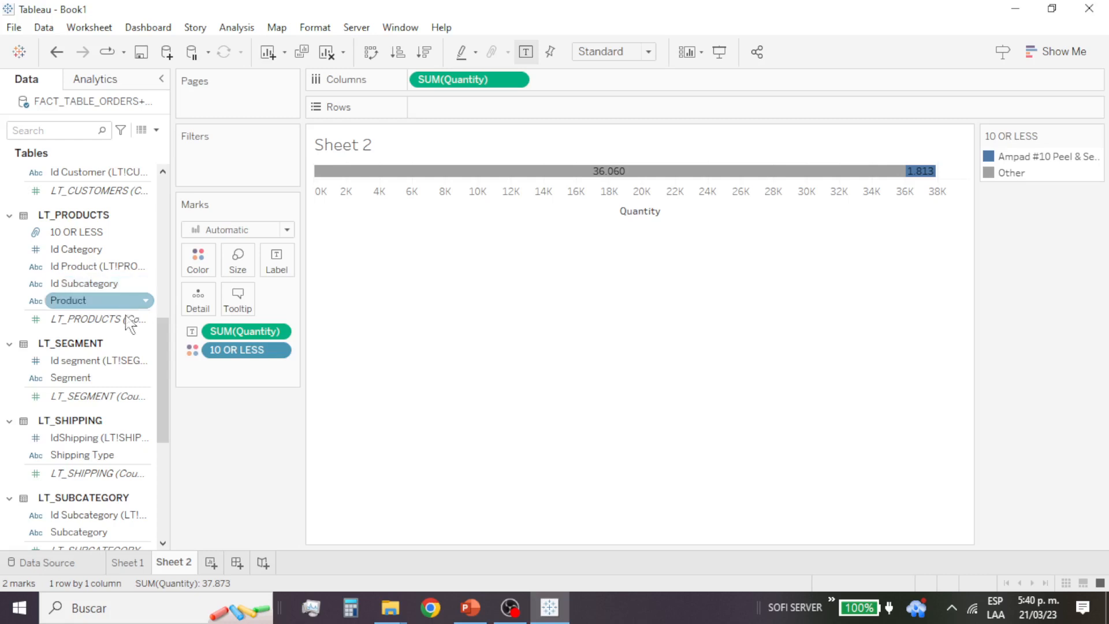
Step: Find the Subcategory field in the LT_SUBCATEGORY table and add it to the rows of the quantity chart
scroll(111, 382, "down", 2)
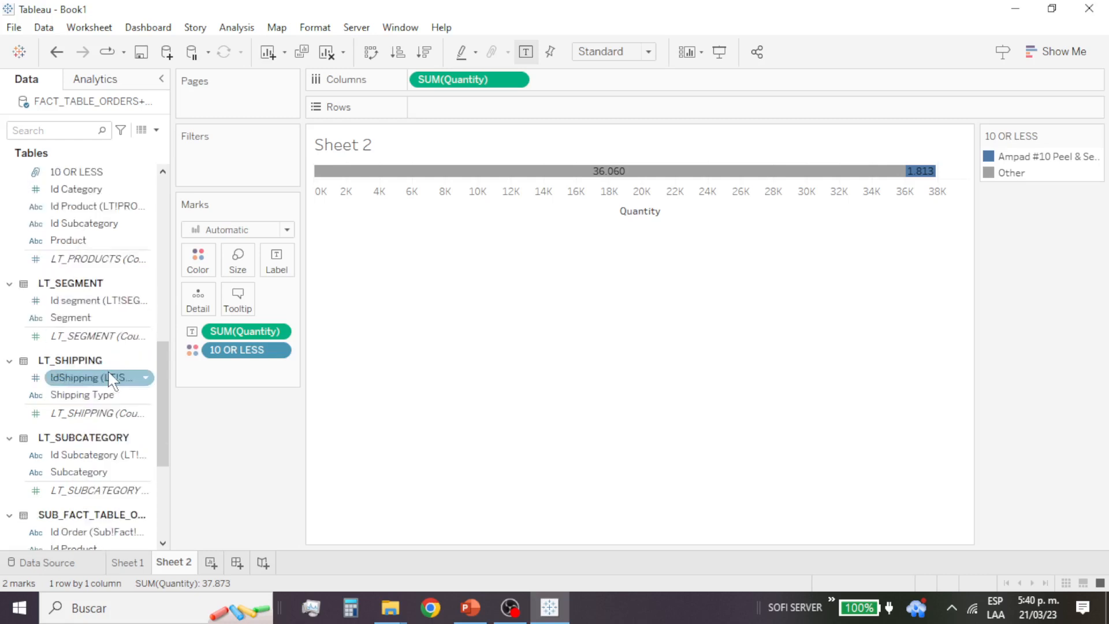
scroll(112, 381, "down", 7)
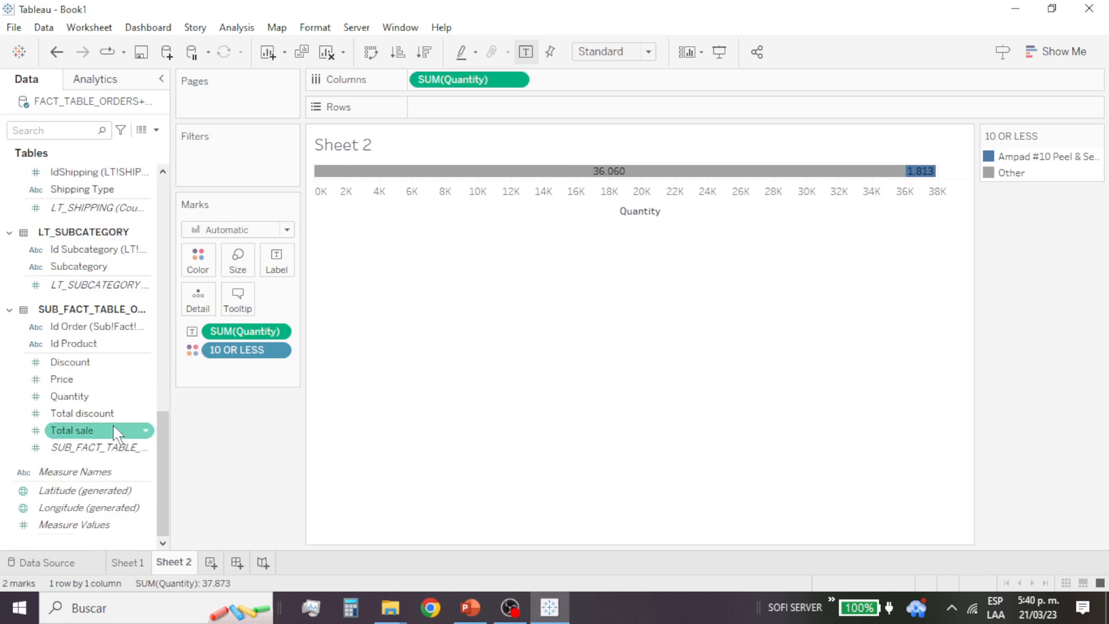
scroll(110, 366, "up", 20)
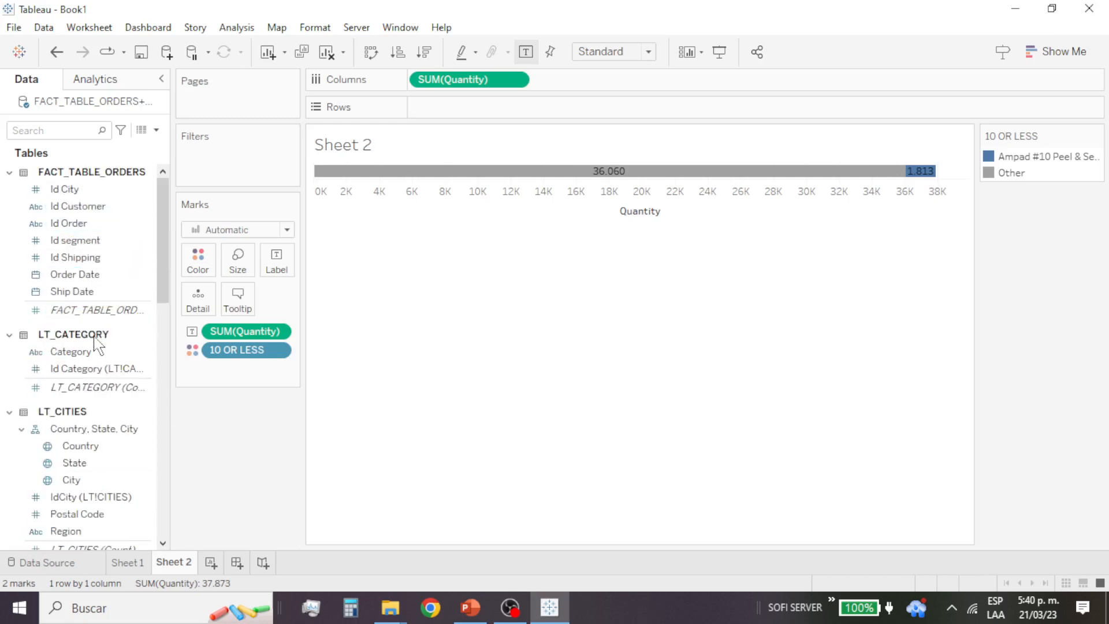
scroll(99, 420, "down", 3)
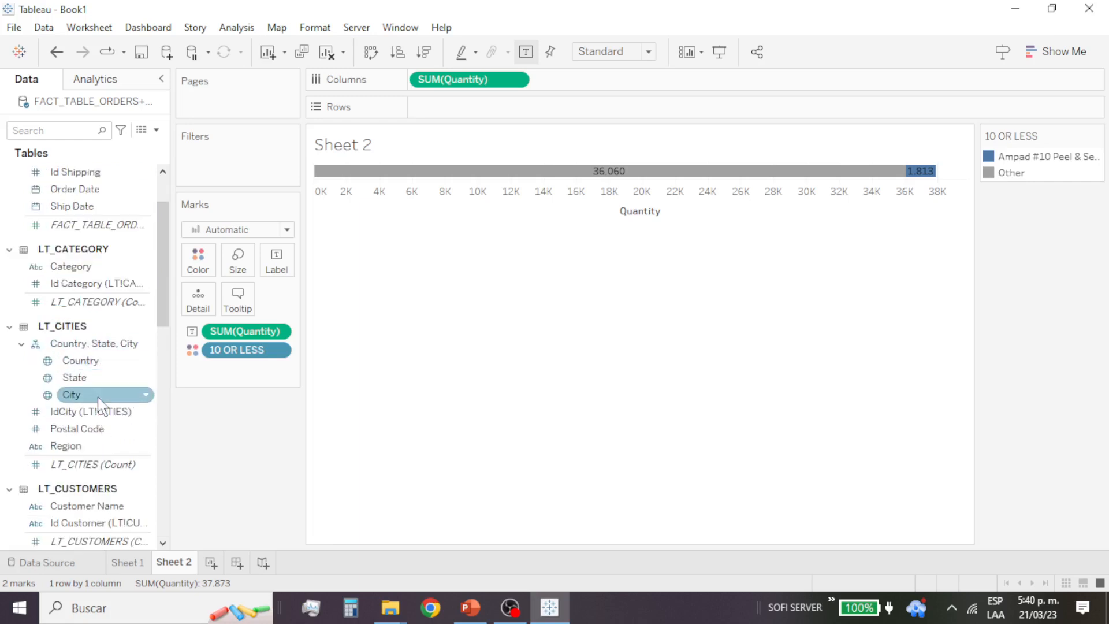
scroll(108, 396, "down", 7)
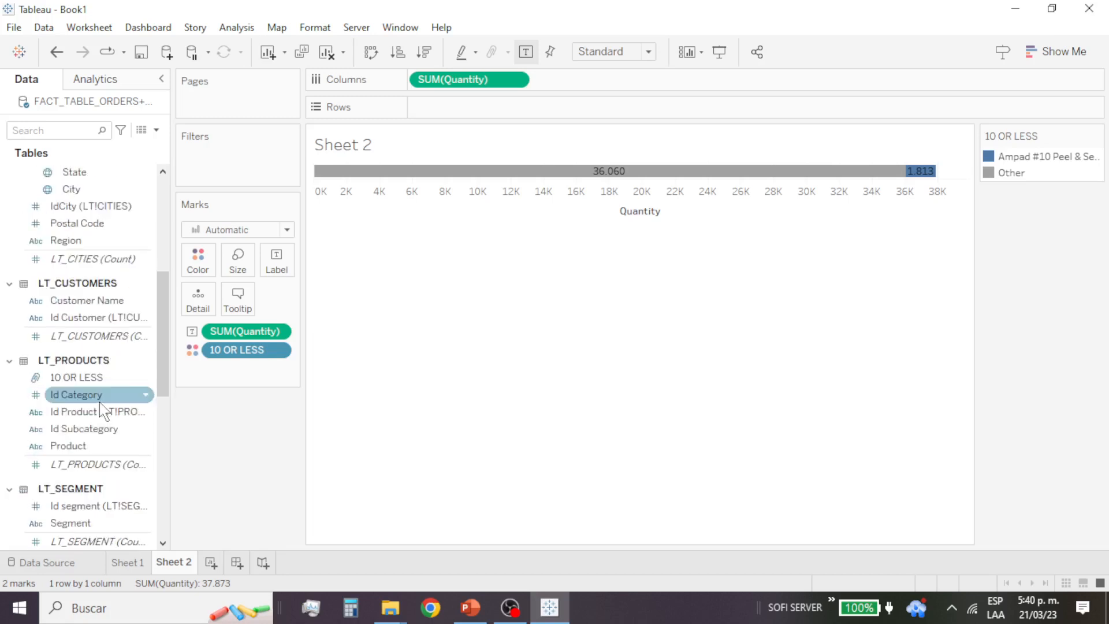
scroll(102, 408, "down", 5)
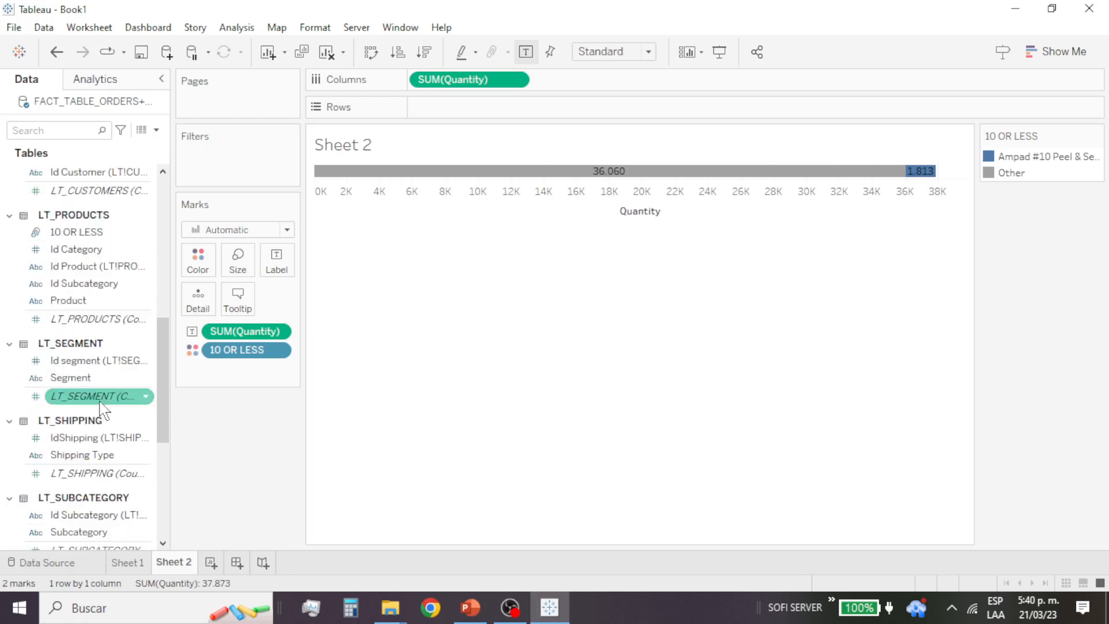
scroll(122, 393, "down", 5)
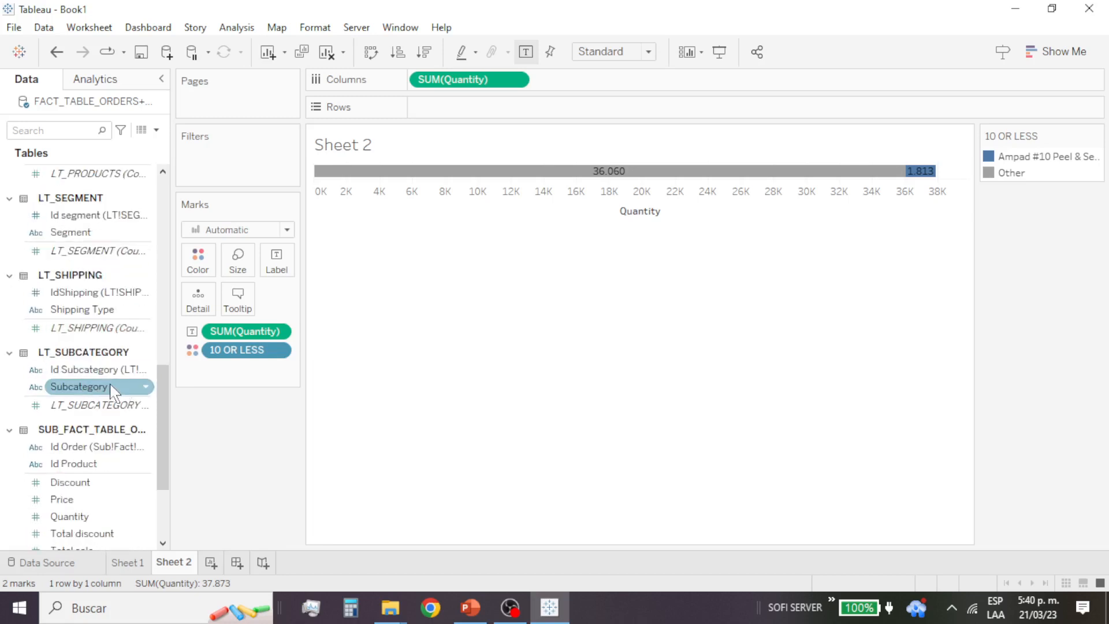
left_click_drag(114, 393, 381, 215)
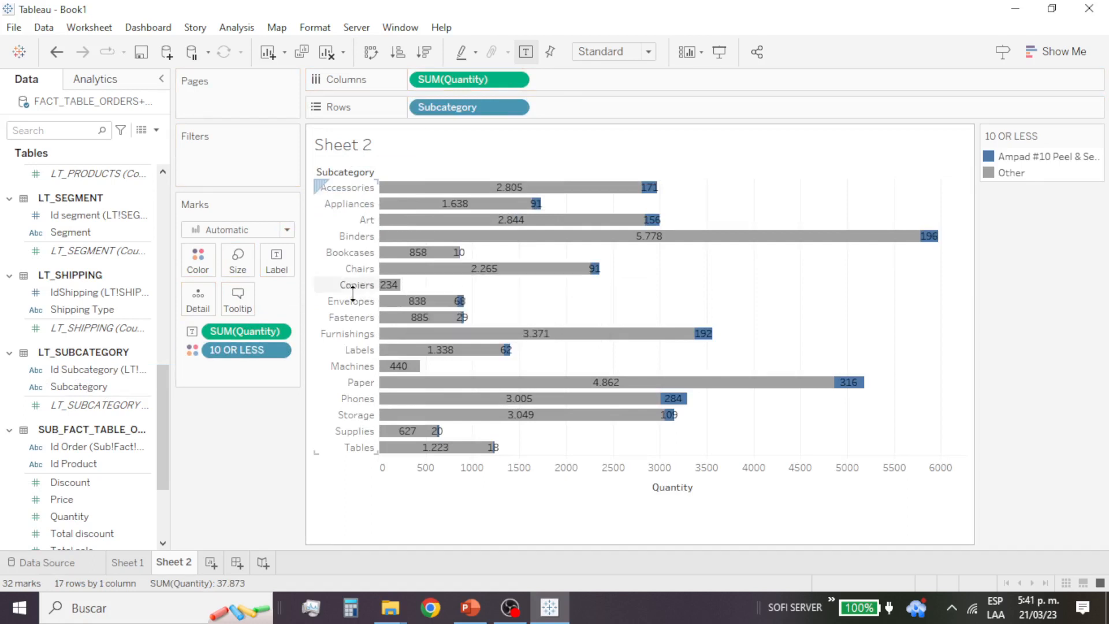
Step: Remove the 10 OR LESS colouring from the marks and sort the subcategories by quantity in descending order
left_click_drag(263, 353, 292, 366)
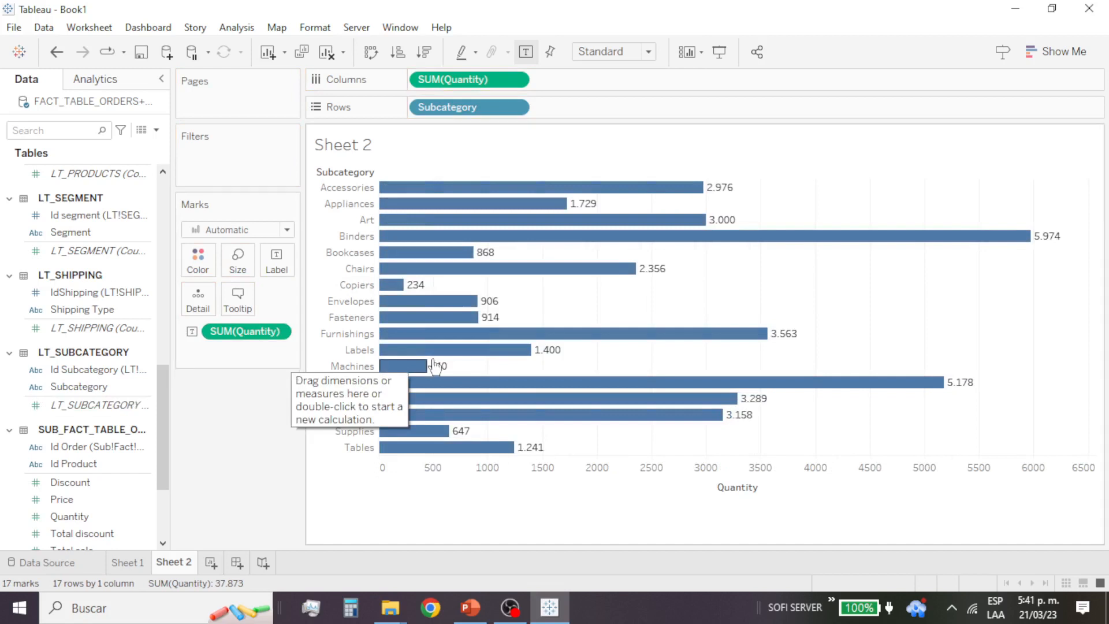
left_click(737, 171)
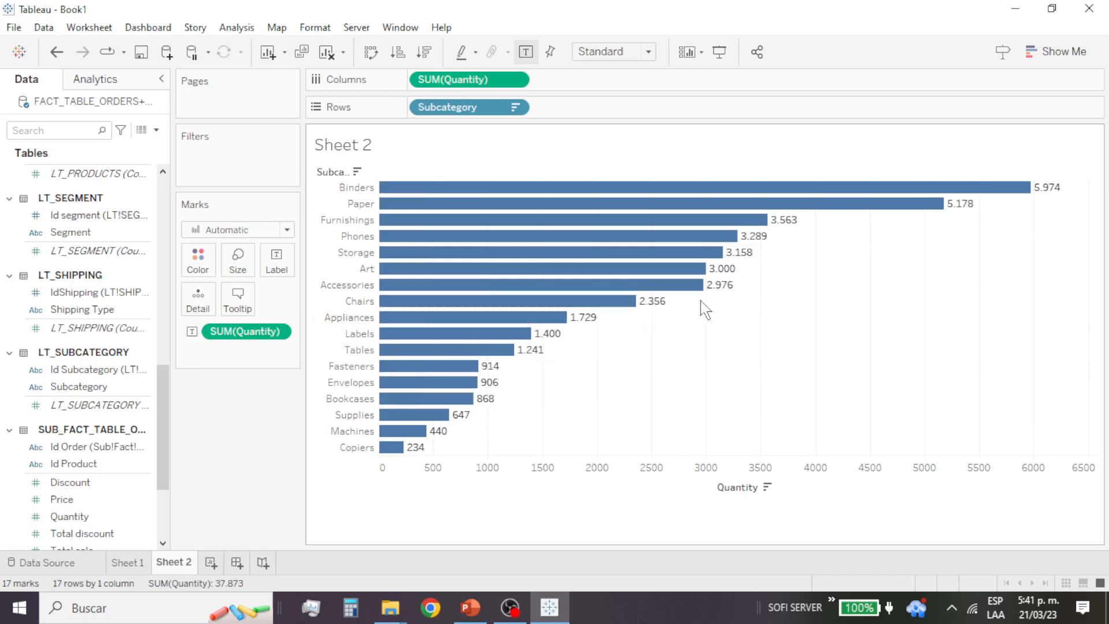
mouse_move(702, 301)
left_mouse_down()
mouse_move(404, 314)
mouse_move(456, 375)
mouse_move(383, 458)
left_mouse_up()
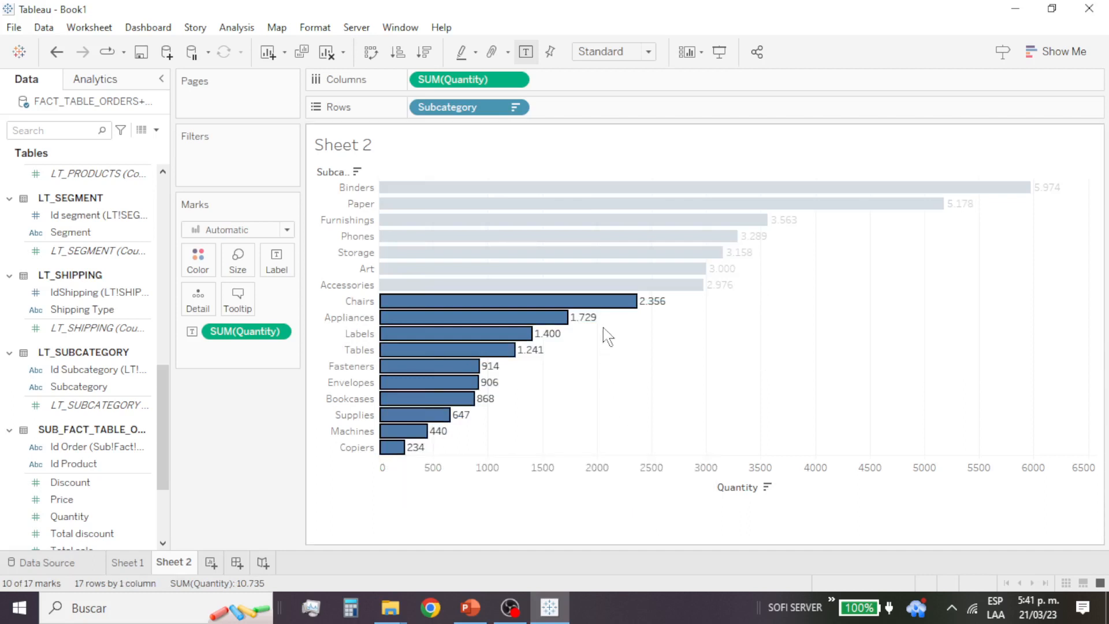
right_click(601, 302)
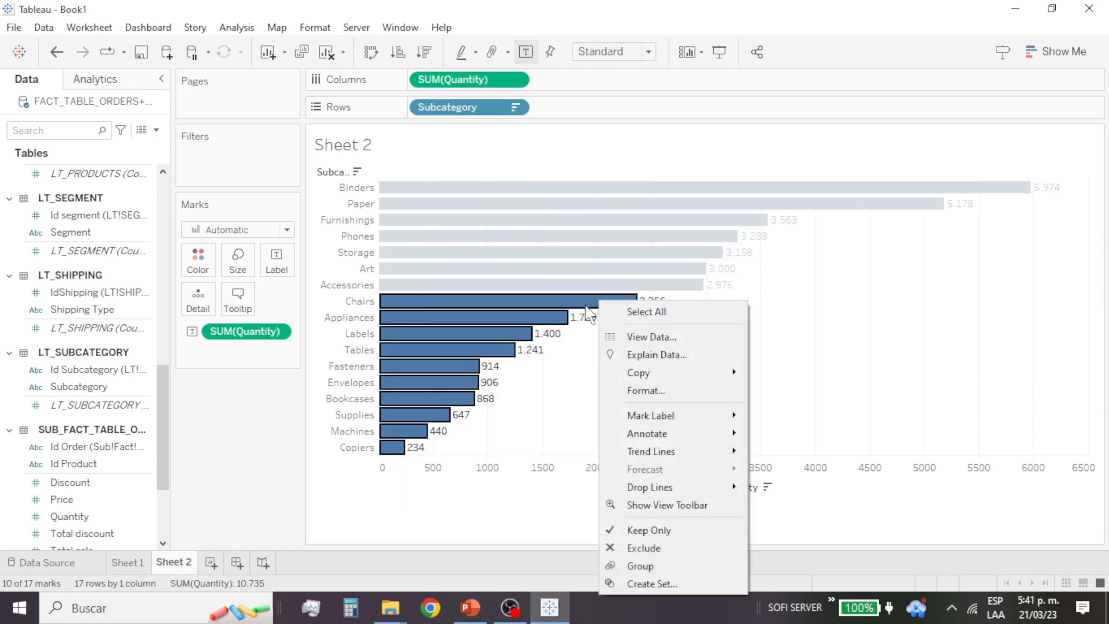
left_click(578, 301)
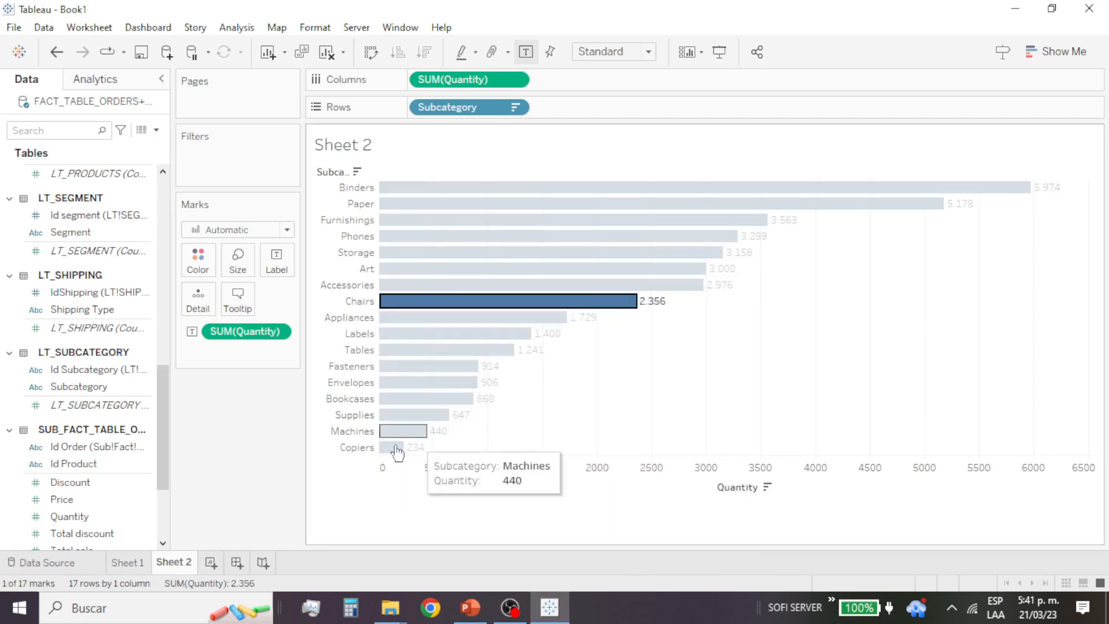
mouse_move(393, 447)
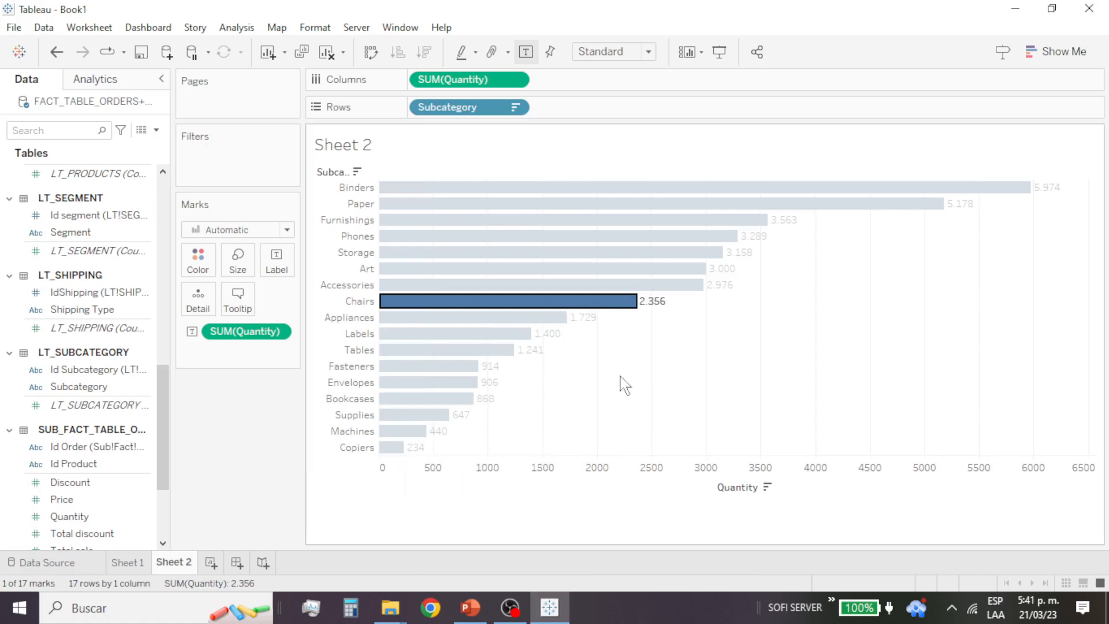
Step: Group the ten subcategory bars from Chairs down to Copiers and clear the selection
left_click_drag(698, 301, 382, 462)
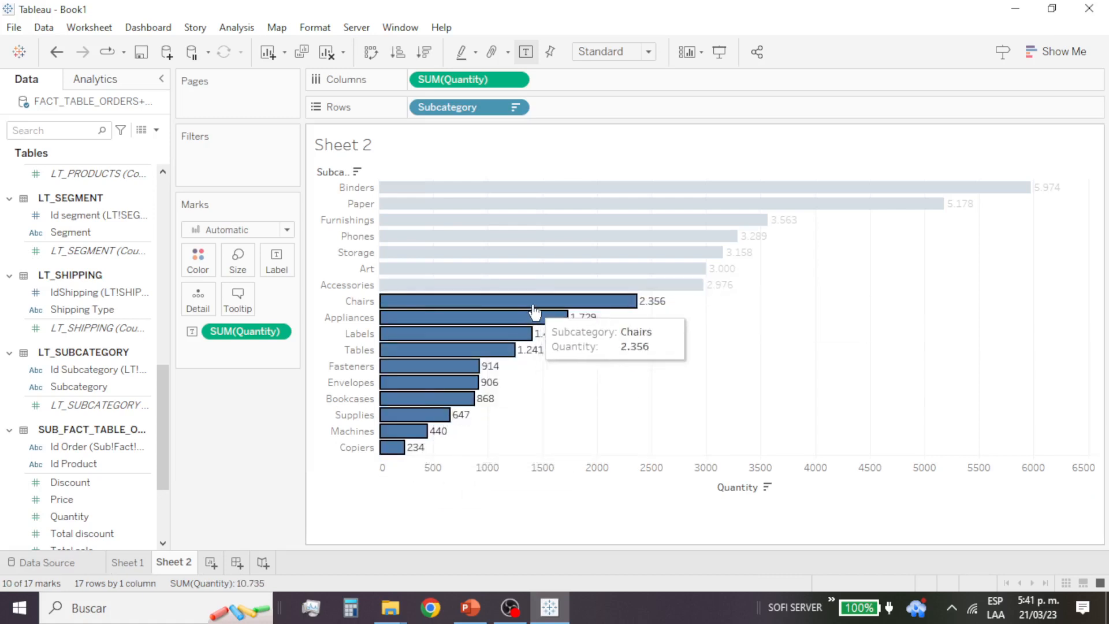
right_click(617, 304)
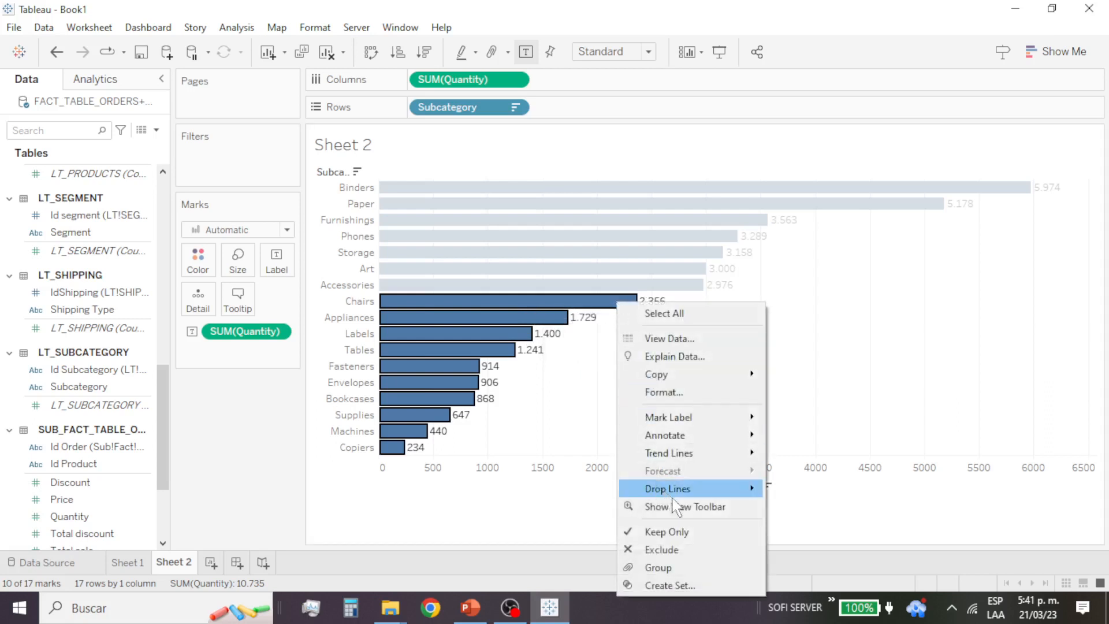
left_click(702, 567)
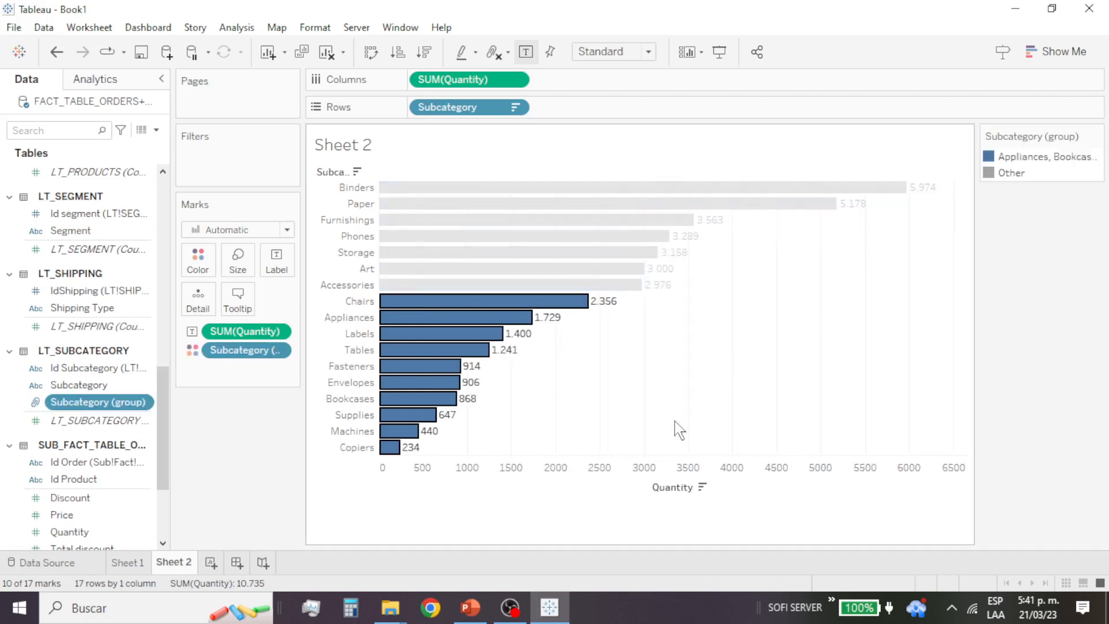
left_click(1010, 174)
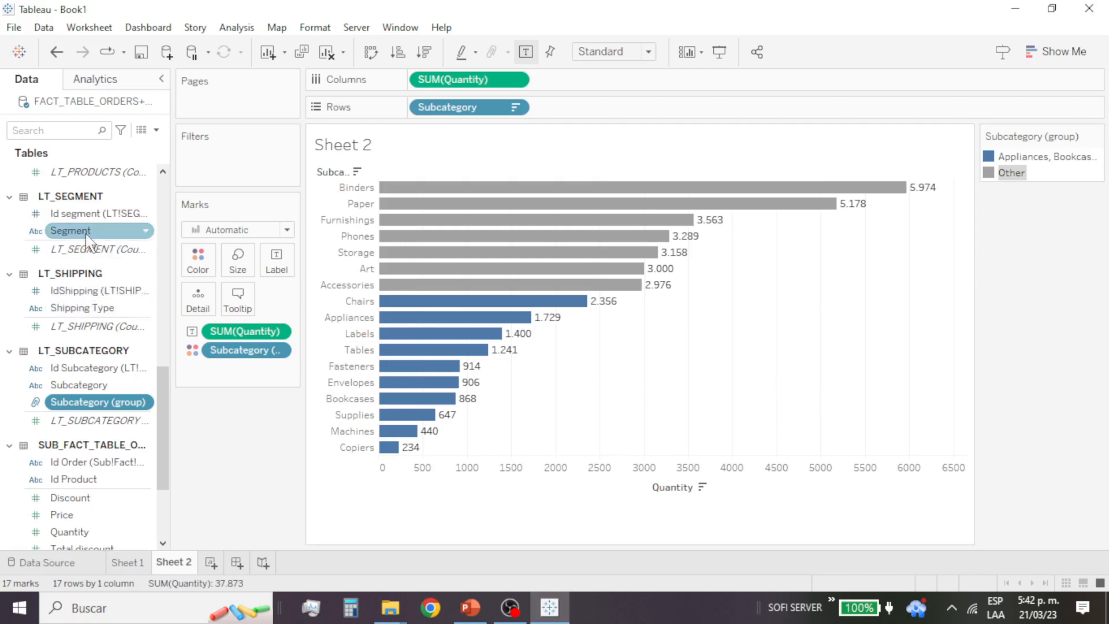
Step: Add the Segment field to the rows after Subcategory and examine the segment quantities of both colour groups
left_click_drag(87, 234, 366, 251)
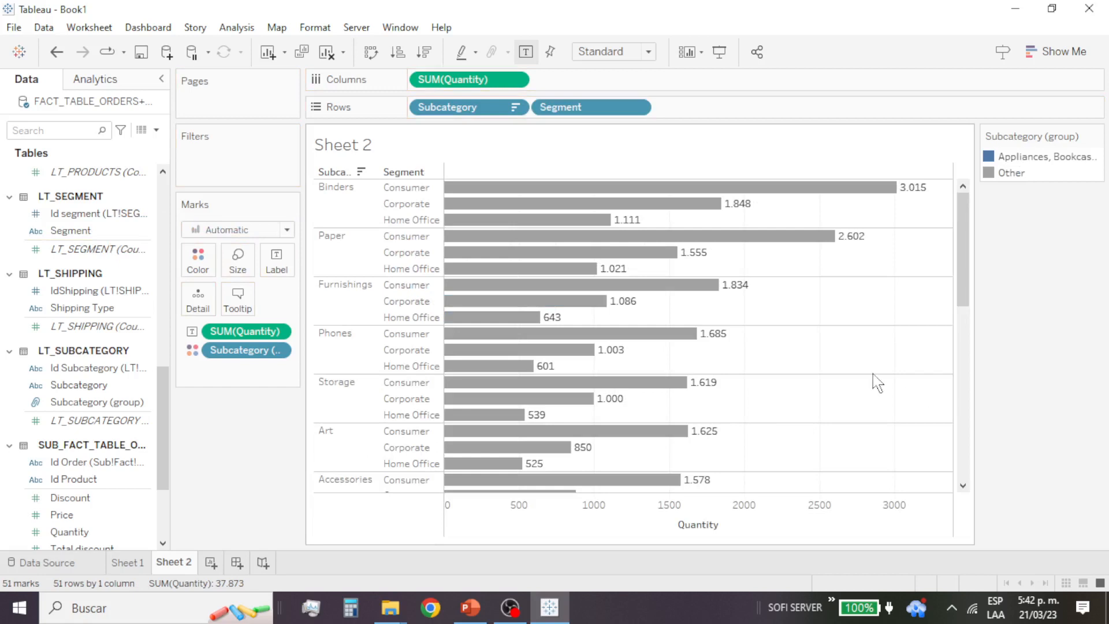
scroll(837, 352, "down", 7)
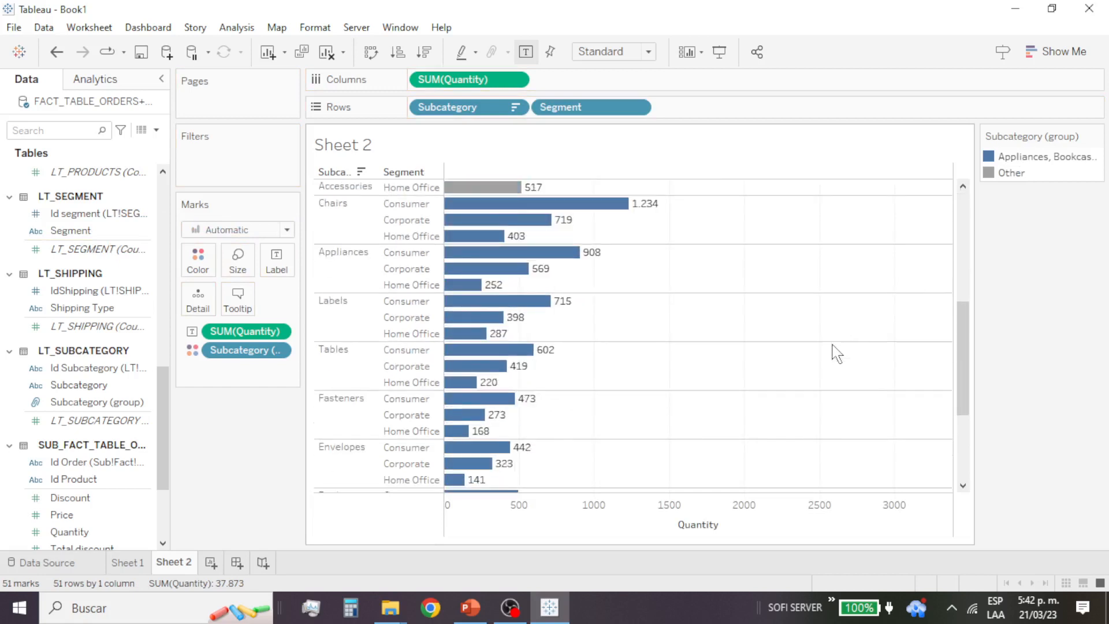
scroll(838, 353, "up", 3)
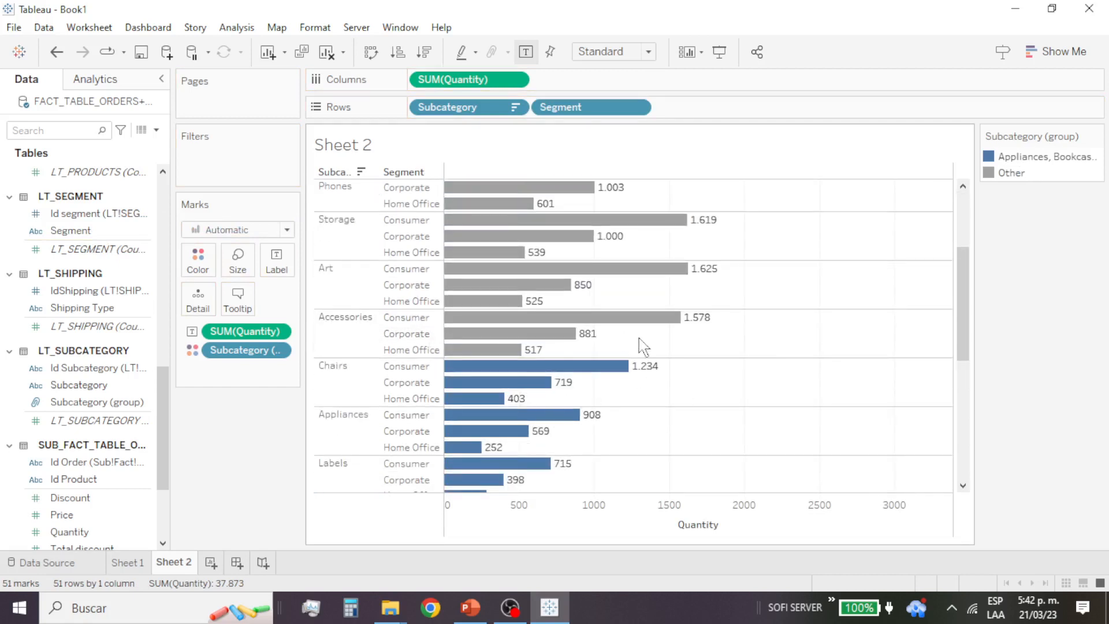
scroll(649, 359, "down", 3)
scroll(652, 359, "down", 4)
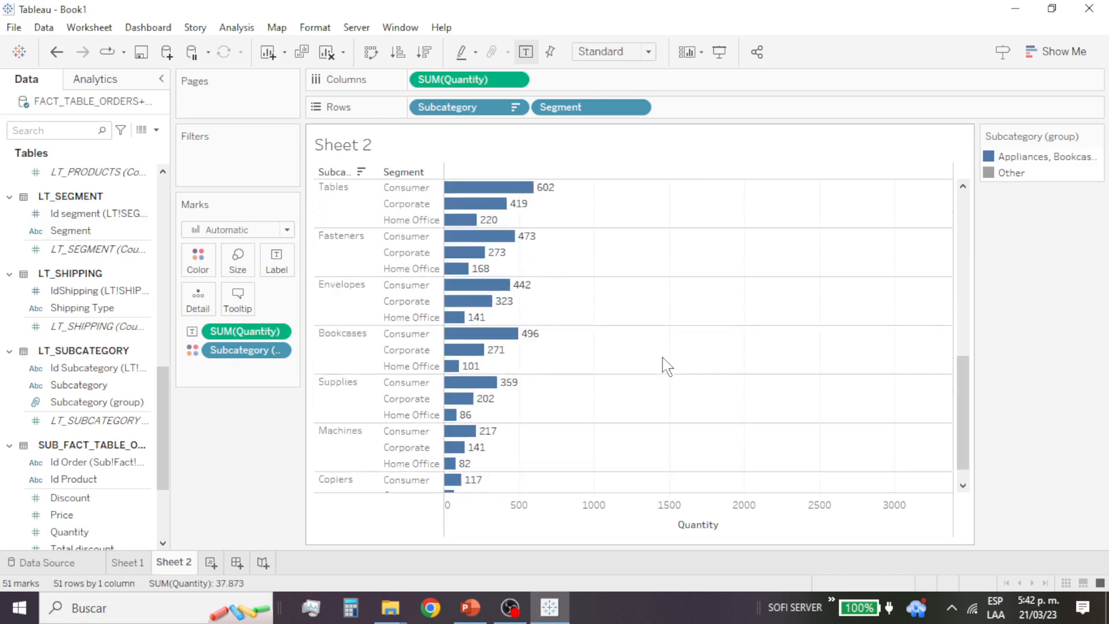
scroll(664, 366, "up", 2)
scroll(671, 365, "up", 4)
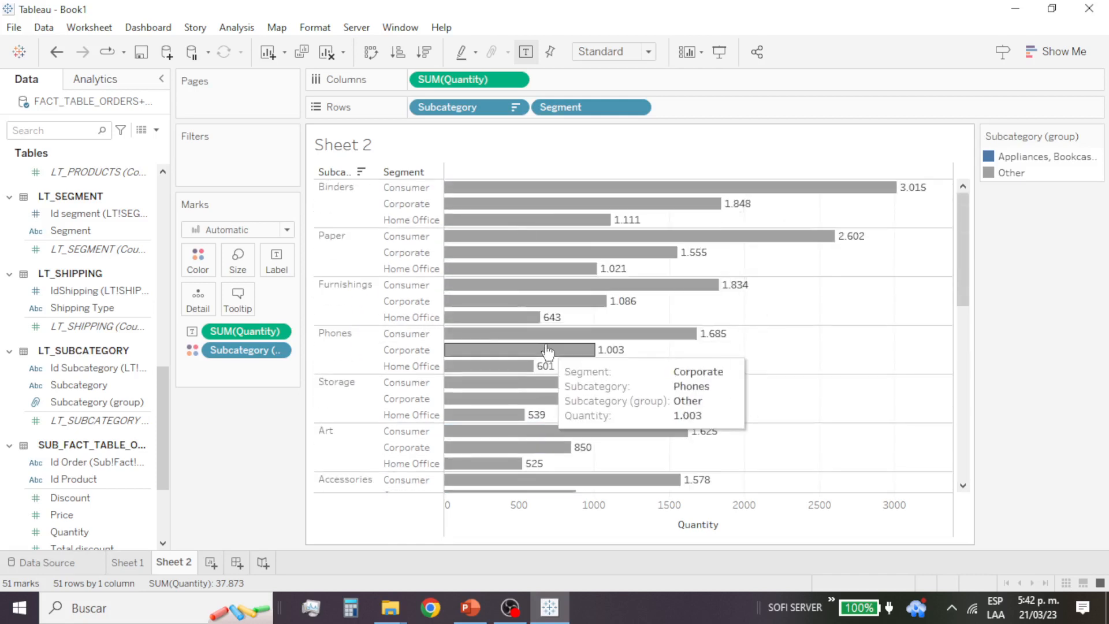
scroll(580, 372, "down", 2)
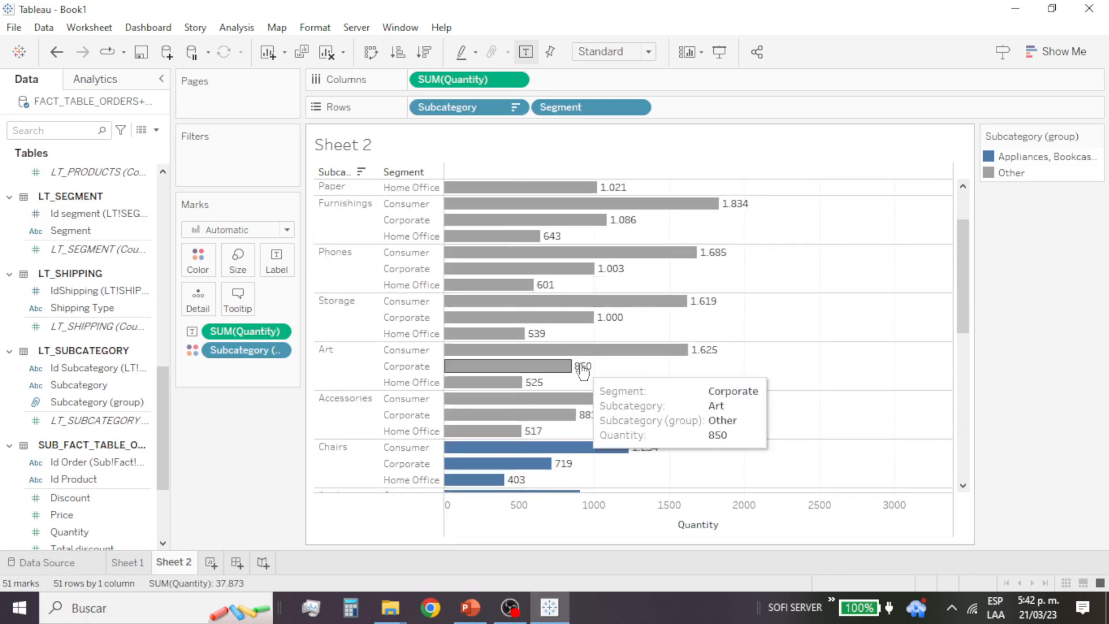
scroll(580, 373, "down", 2)
scroll(582, 371, "down", 3)
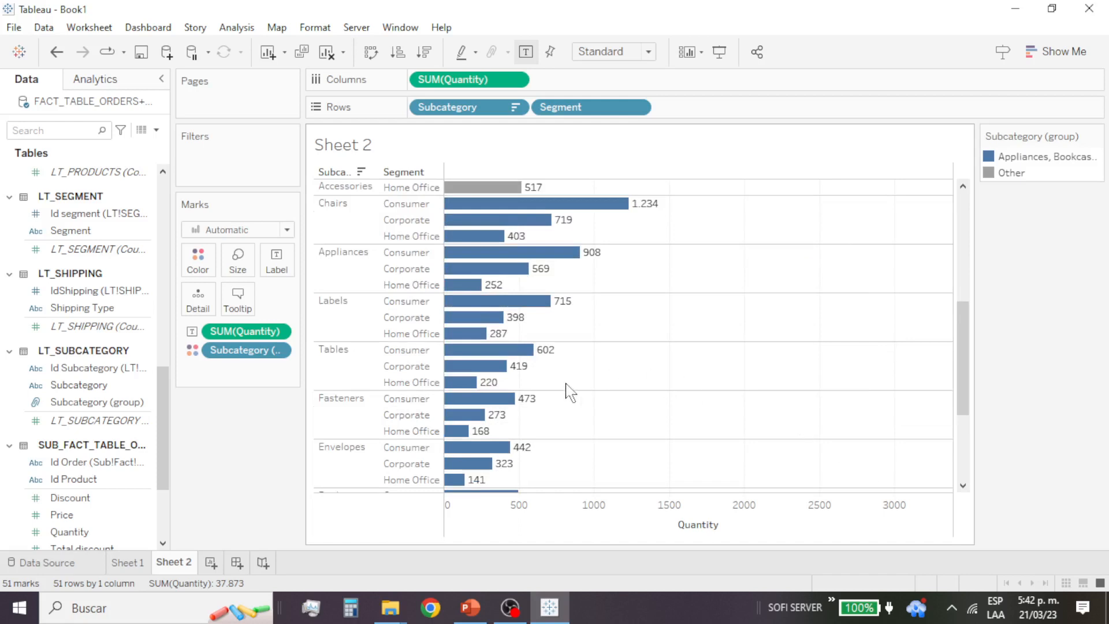
Step: Group the ungrouped subcategory bars from Binders down to Accessories across all segments and clear the selection
scroll(566, 389, "up", 4)
left_click_drag(745, 435, 445, 114)
right_click(517, 188)
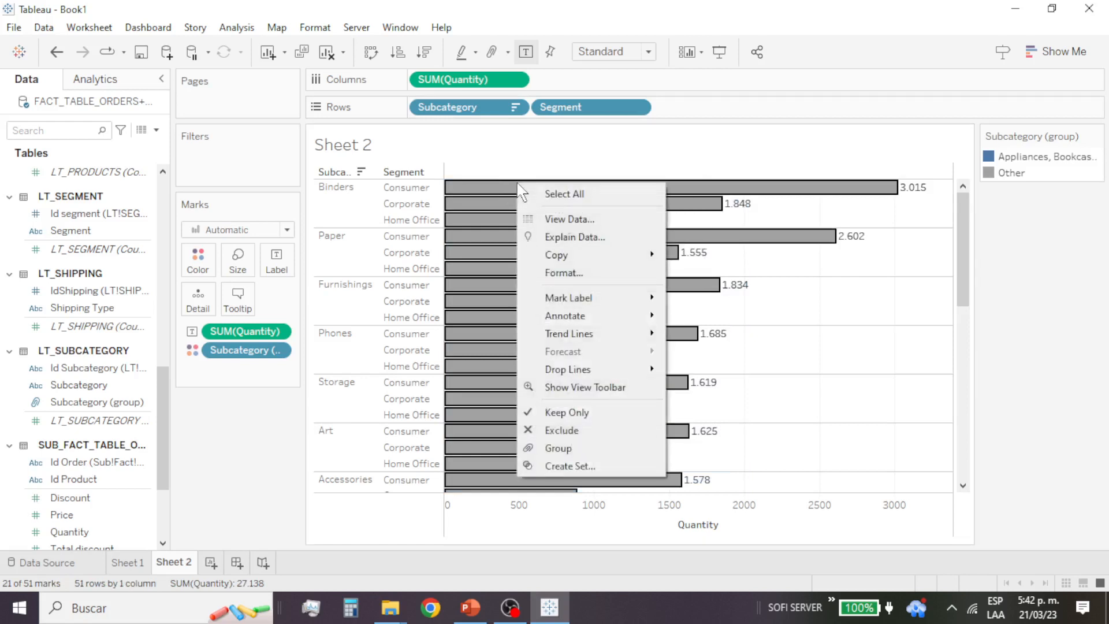
left_click(600, 451)
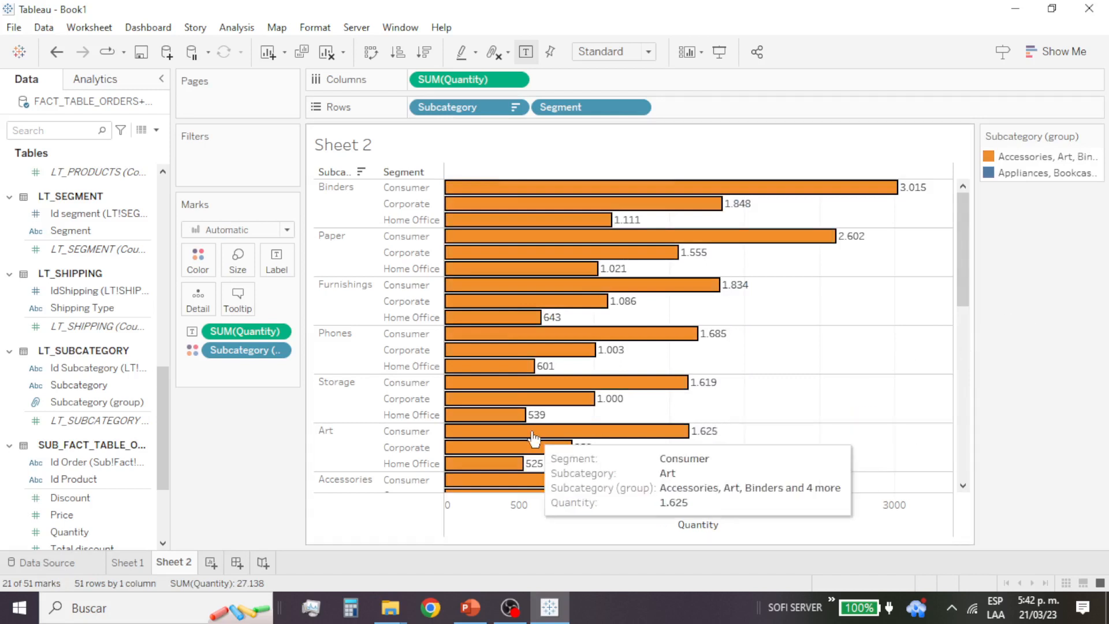
left_click(409, 173)
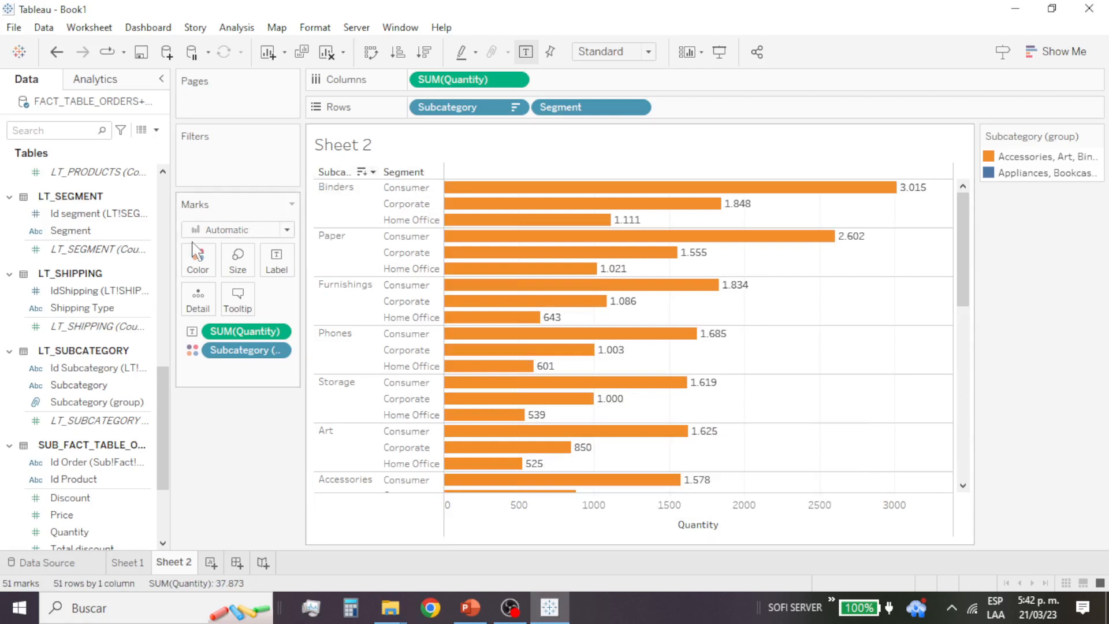
Step: Remove the Subcategory and Segment fields from the rows
left_click_drag(448, 108, 145, 257)
left_click_drag(487, 114, 128, 353)
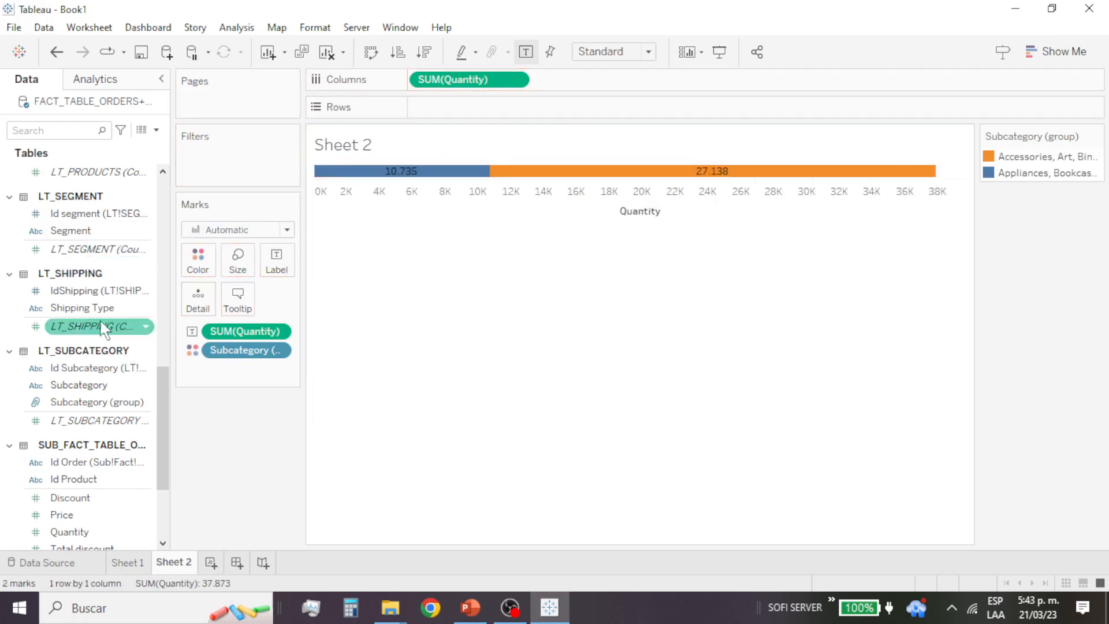
Step: Look through the data tables for the group fields under products and subcategories
scroll(113, 323, "up", 12)
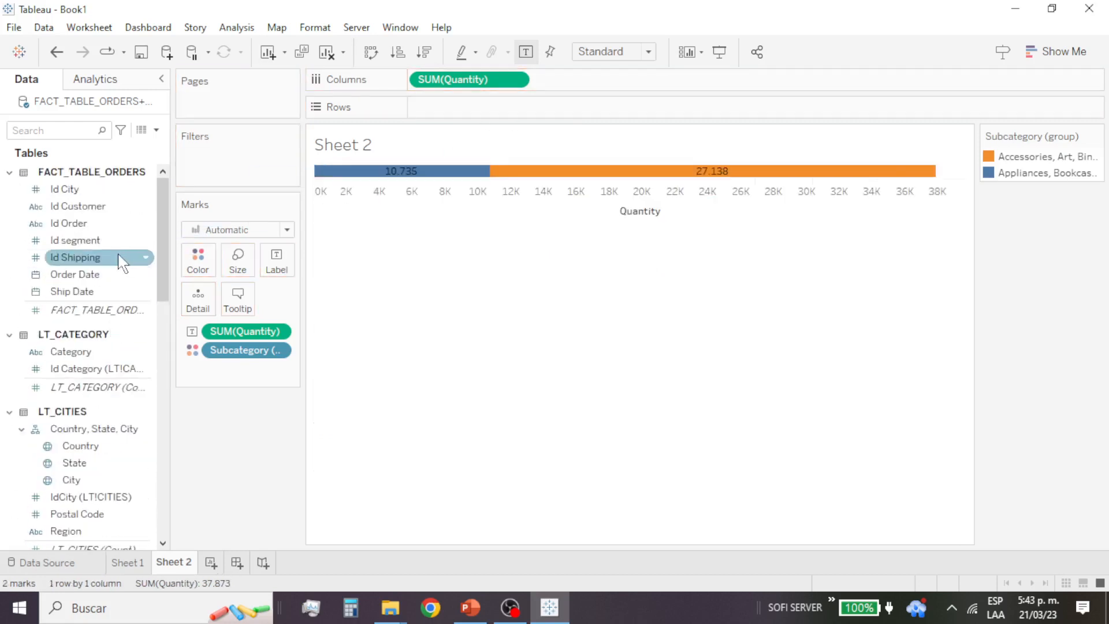
scroll(121, 277, "down", 3)
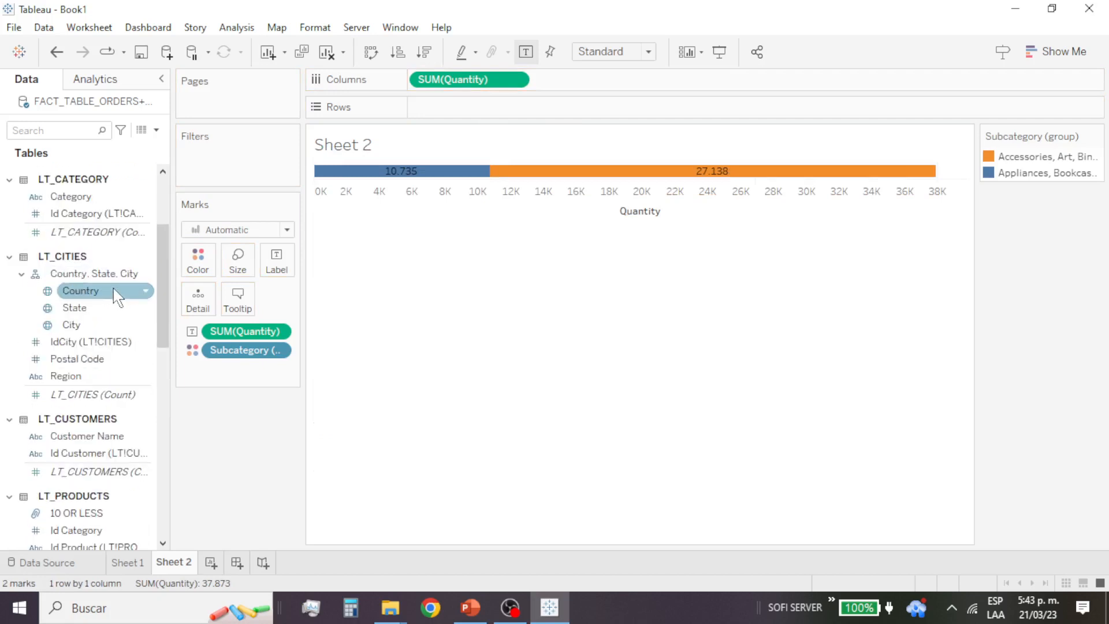
scroll(117, 298, "down", 2)
scroll(116, 323, "down", 2)
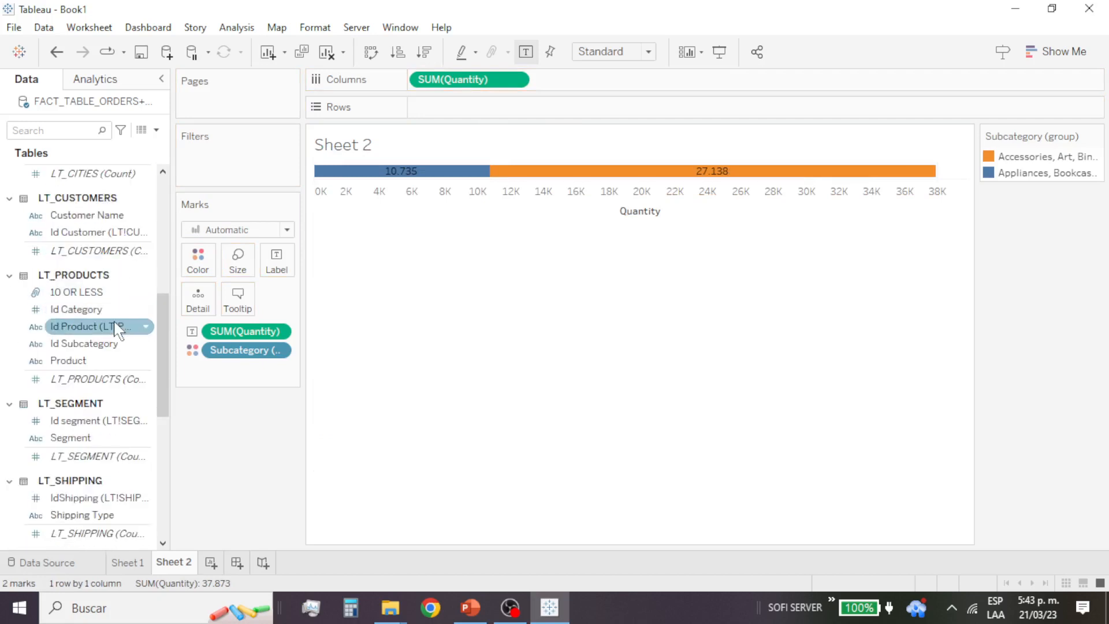
scroll(86, 294, "down", 1)
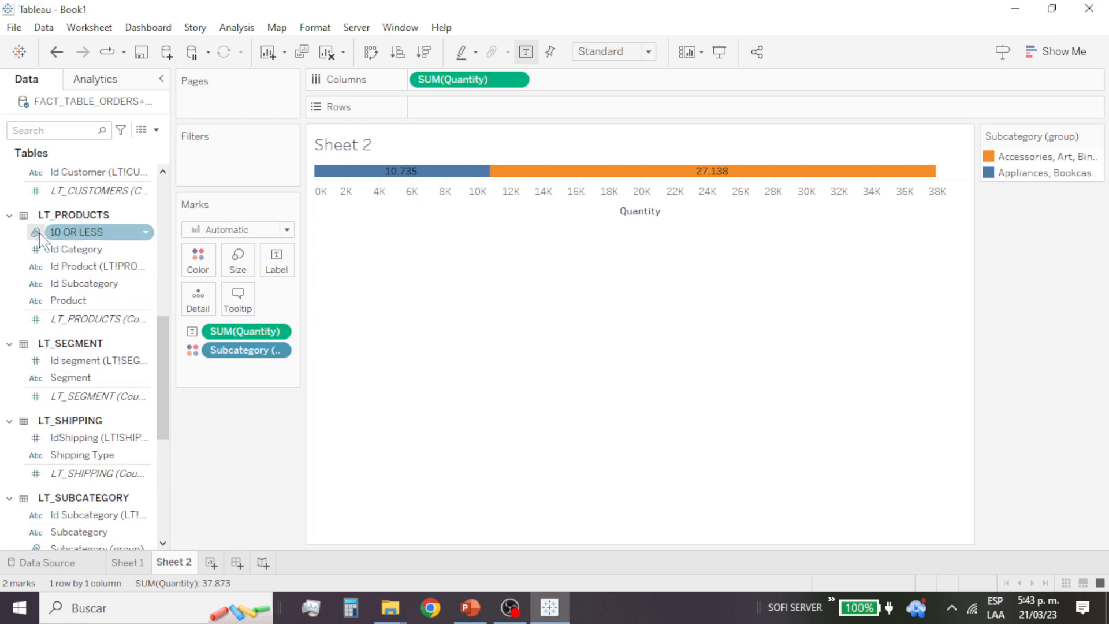
scroll(86, 312, "down", 3)
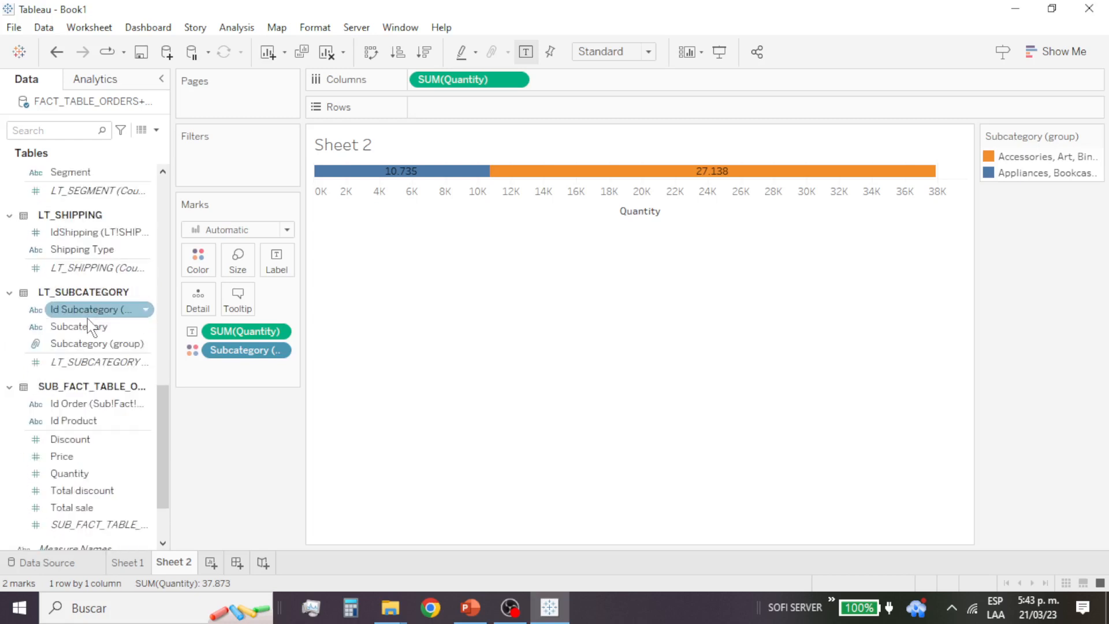
left_click_drag(92, 343, 67, 261)
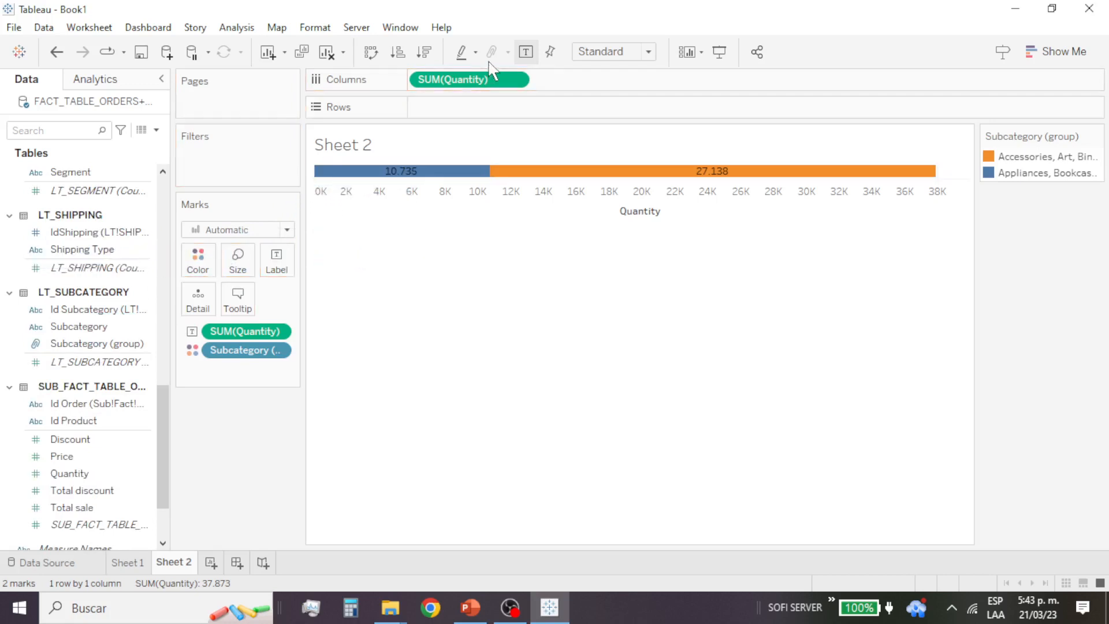
Step: Clear the chart by removing Quantity from the columns and labels and Subcategory (group) from the colour encoding
left_click_drag(470, 84, 139, 263)
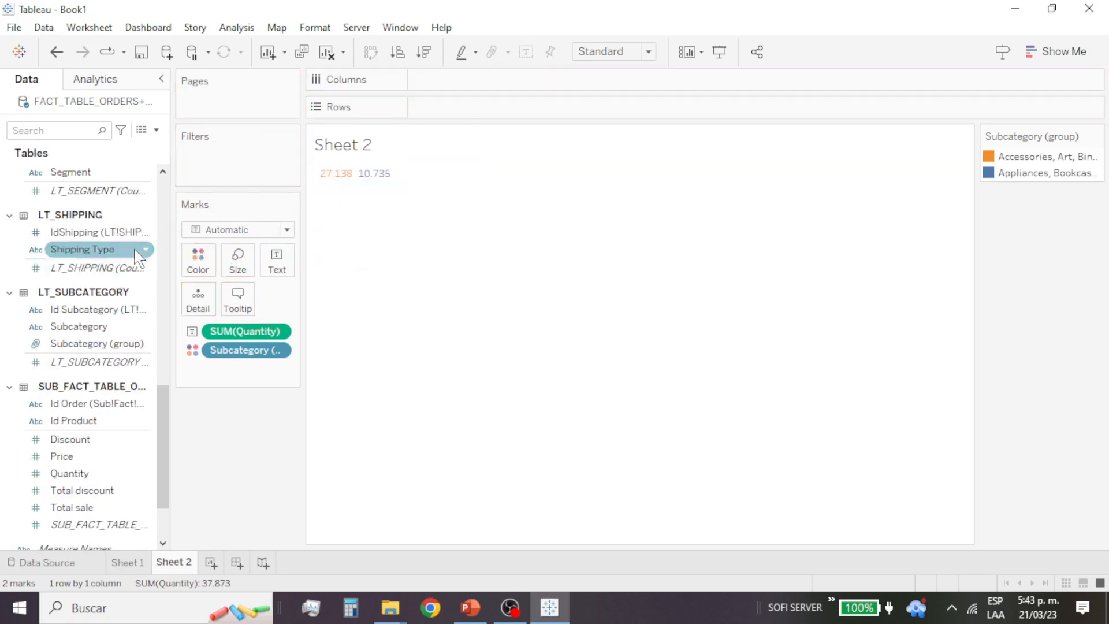
left_click_drag(128, 345, 7, 318)
left_click_drag(245, 331, 57, 376)
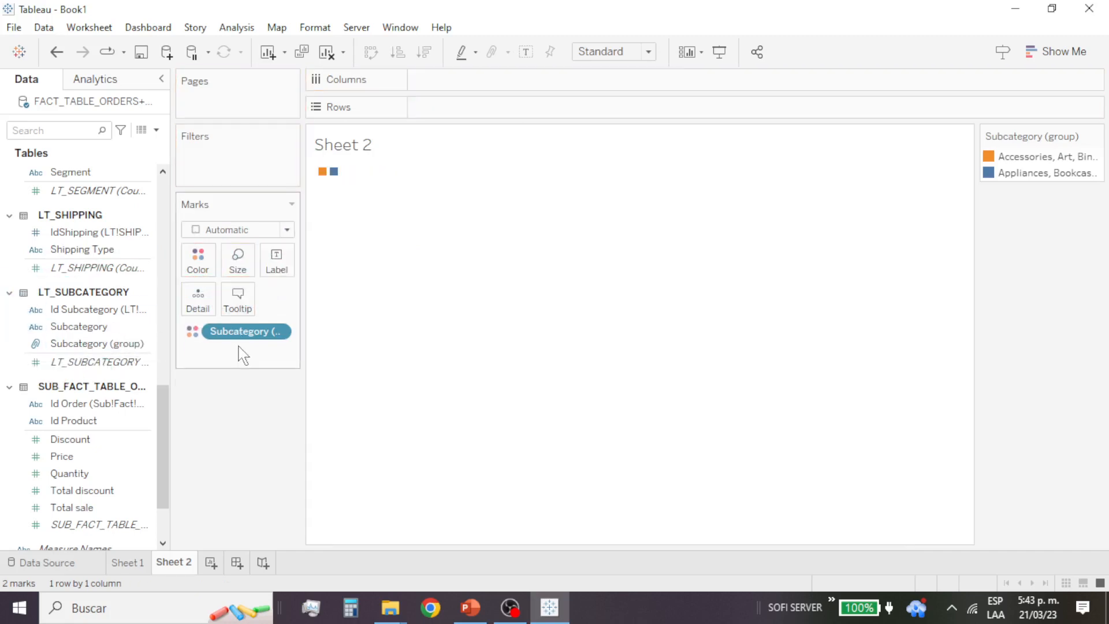
left_click_drag(250, 338, 87, 398)
Step: List the subcategories in the rows with the Subcategory (group) field beside them
left_click_drag(94, 329, 333, 268)
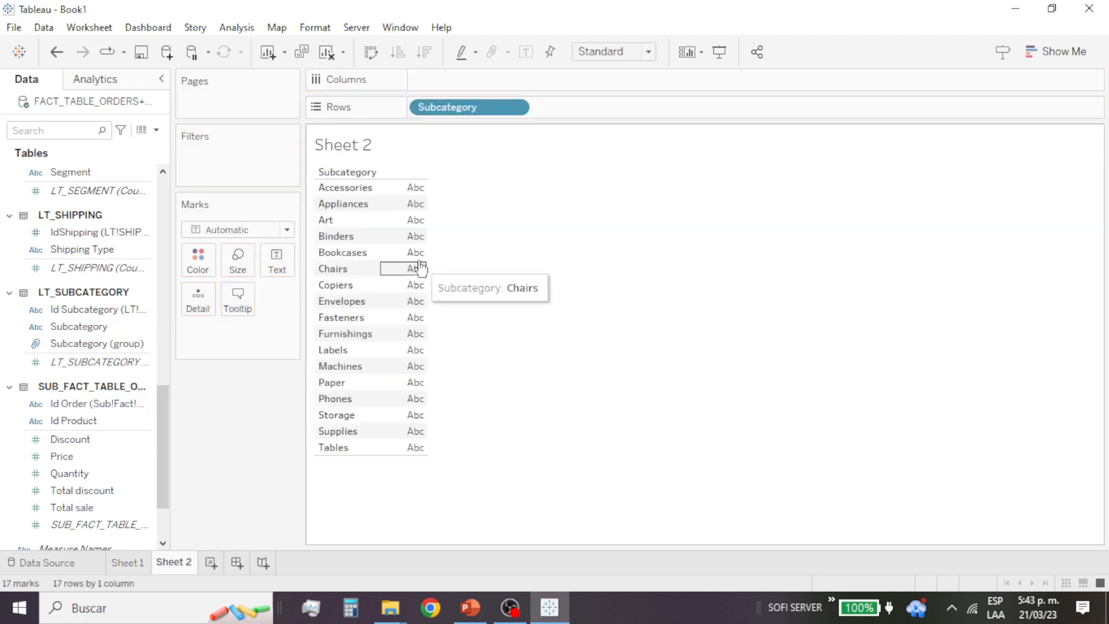
left_click(111, 348)
left_click_drag(110, 345, 376, 267)
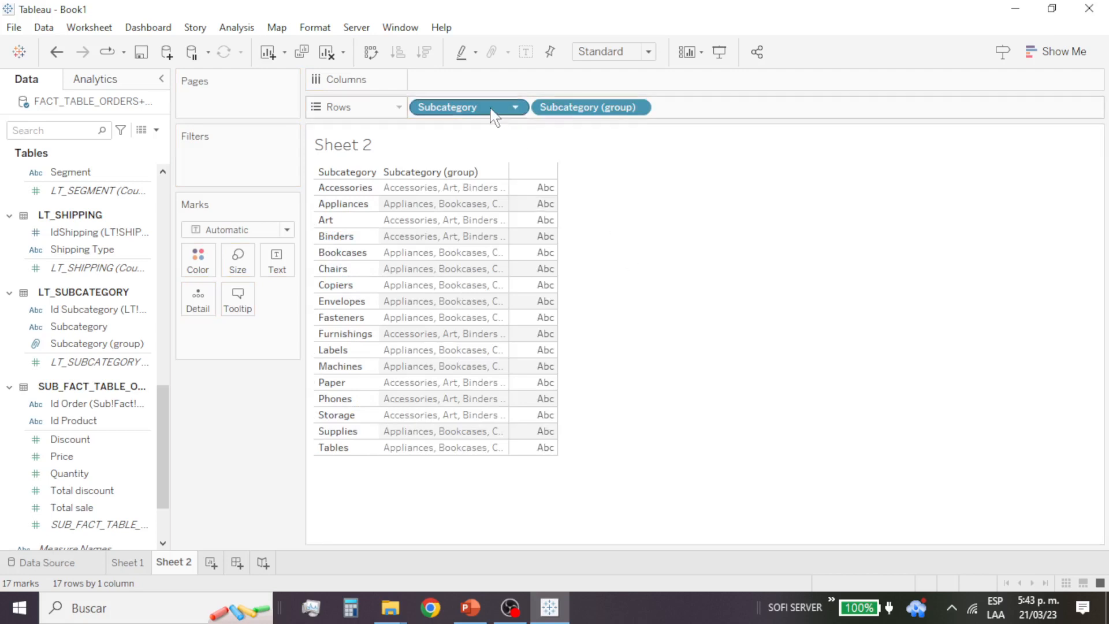
Step: Remove Subcategory from the rows and show the summed Quantity as text for each subcategory group
left_click_drag(508, 107, 156, 302)
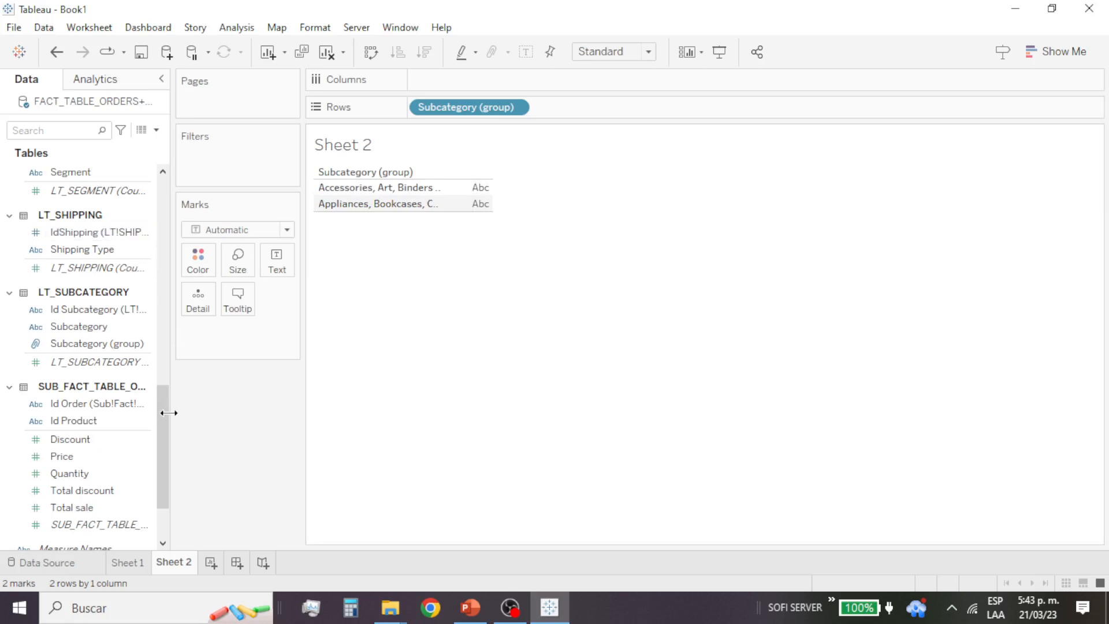
left_click_drag(166, 413, 167, 468)
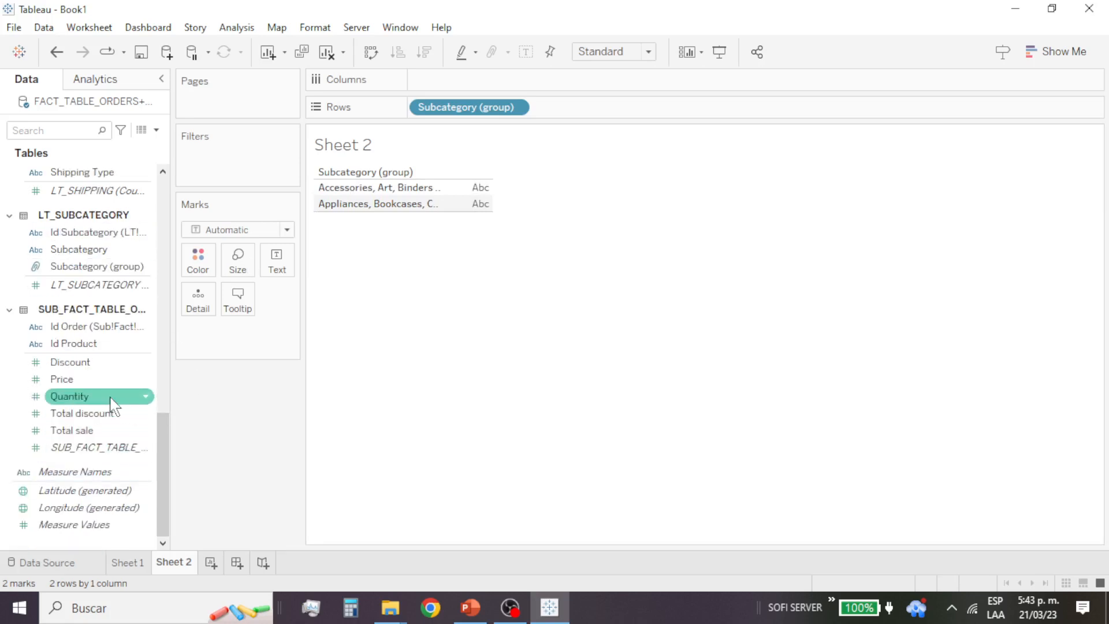
left_click_drag(112, 404, 1007, 277)
mouse_move(450, 197)
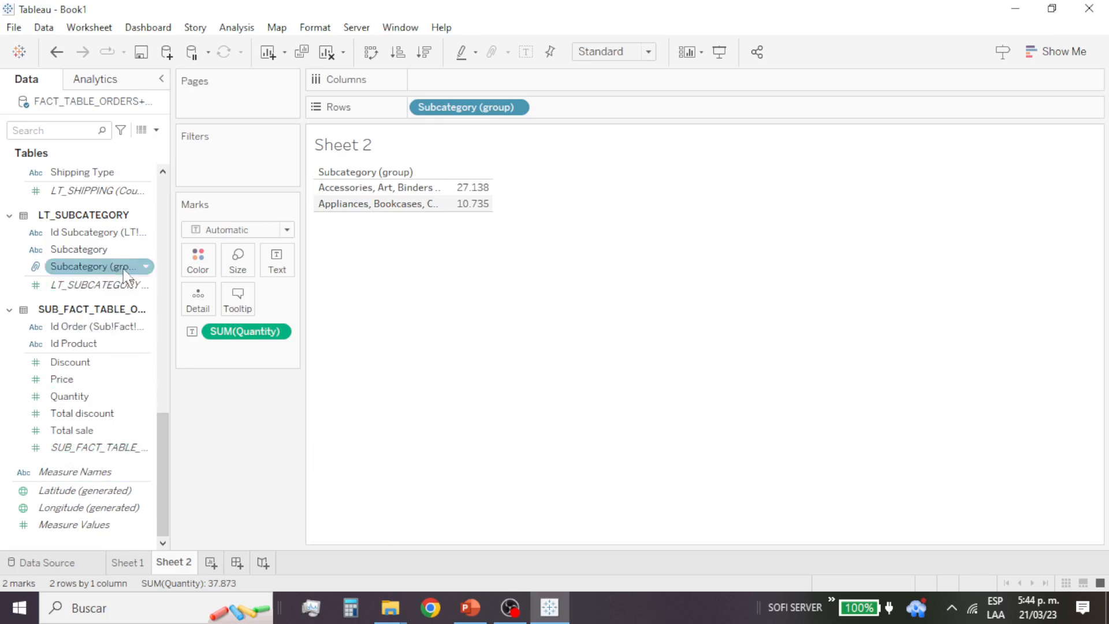
Step: Open the Subcategory (group) field for editing and rename the "Accessories, Art, Binders and 4 more" group as GROUP 1
left_click(151, 271)
left_click(147, 268)
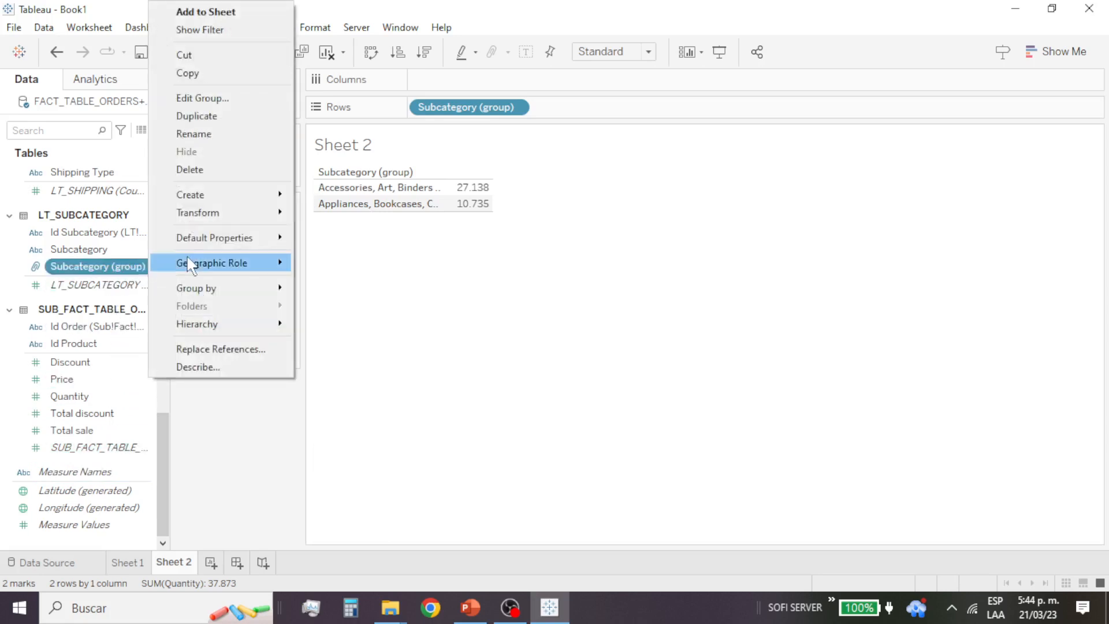
left_click(228, 96)
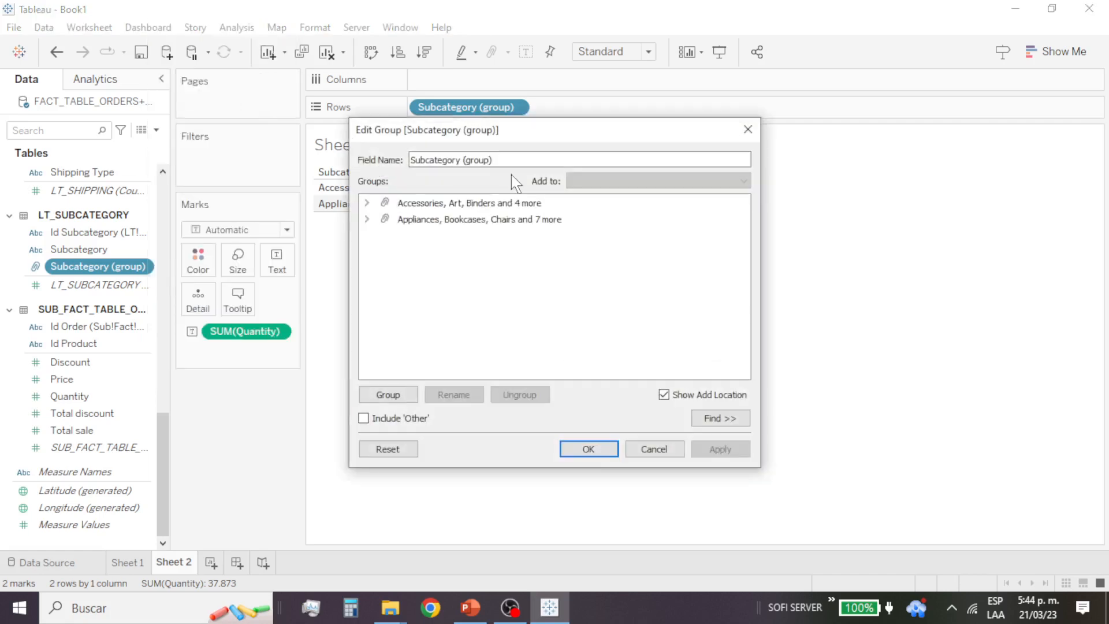
left_click(438, 207)
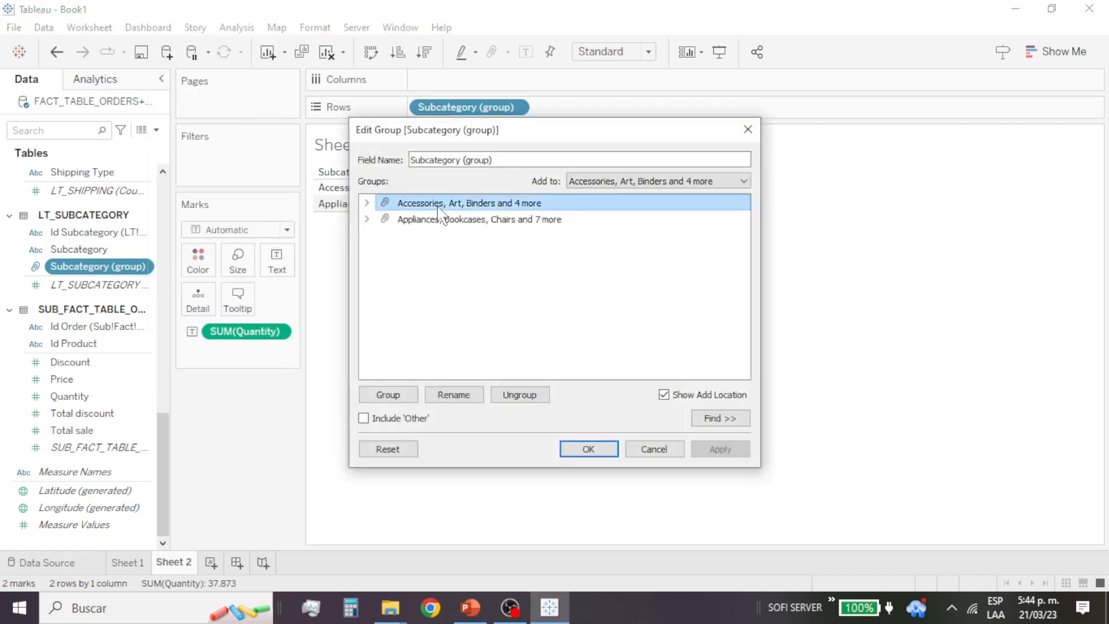
left_click(440, 206)
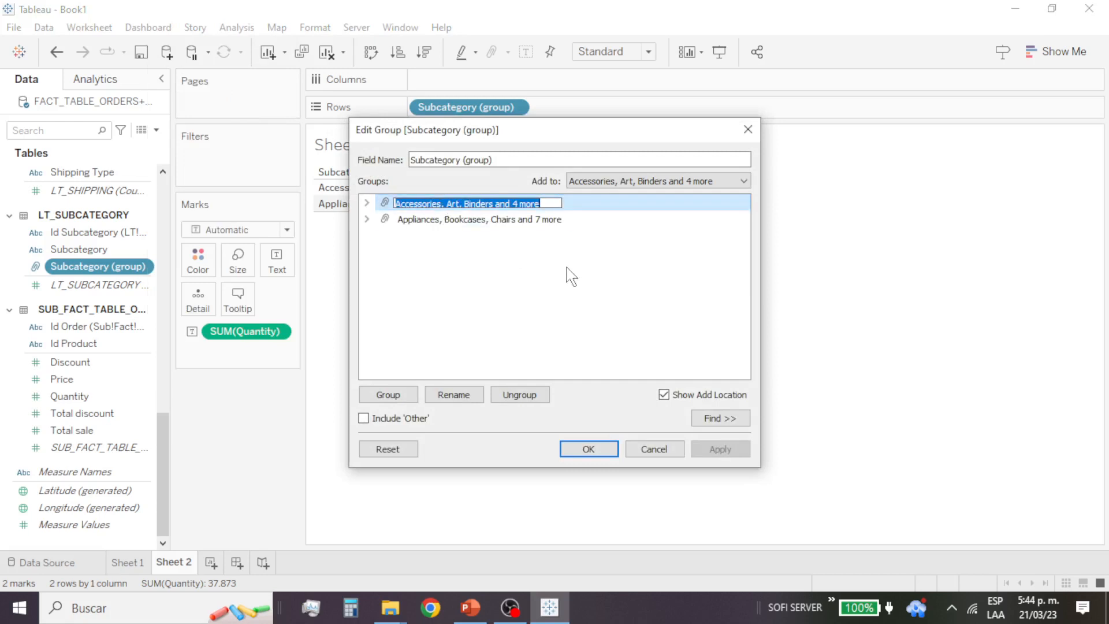
type("GROUP 1")
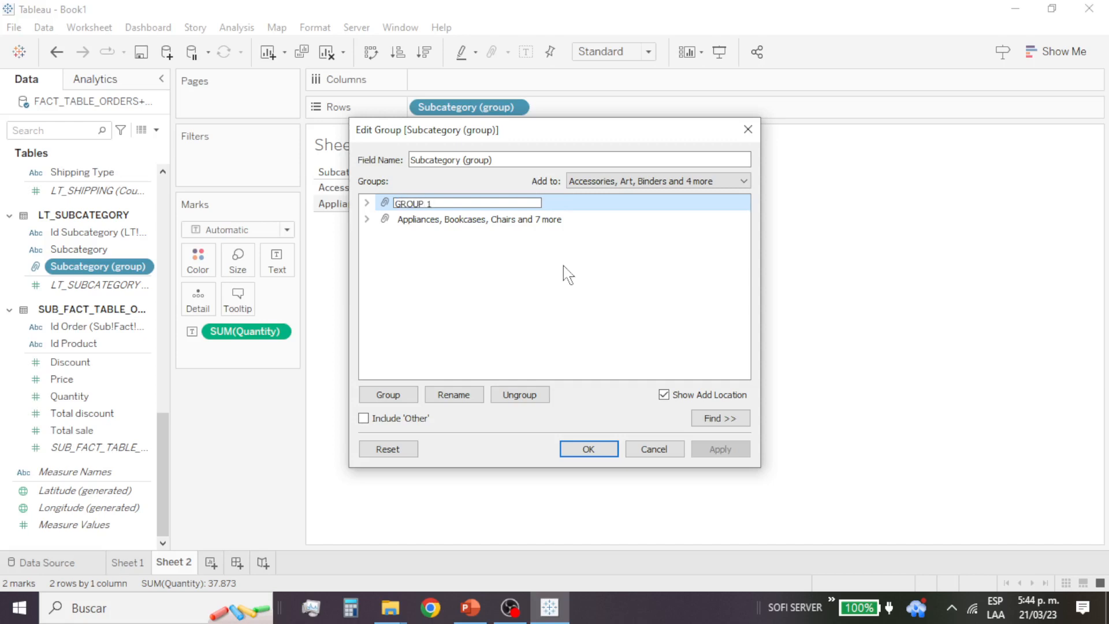
key("Return")
Step: Rename the "Appliances, Bookcases, Chairs and 7 more" group as GROUP 2 and accept the group changes
left_click(440, 224)
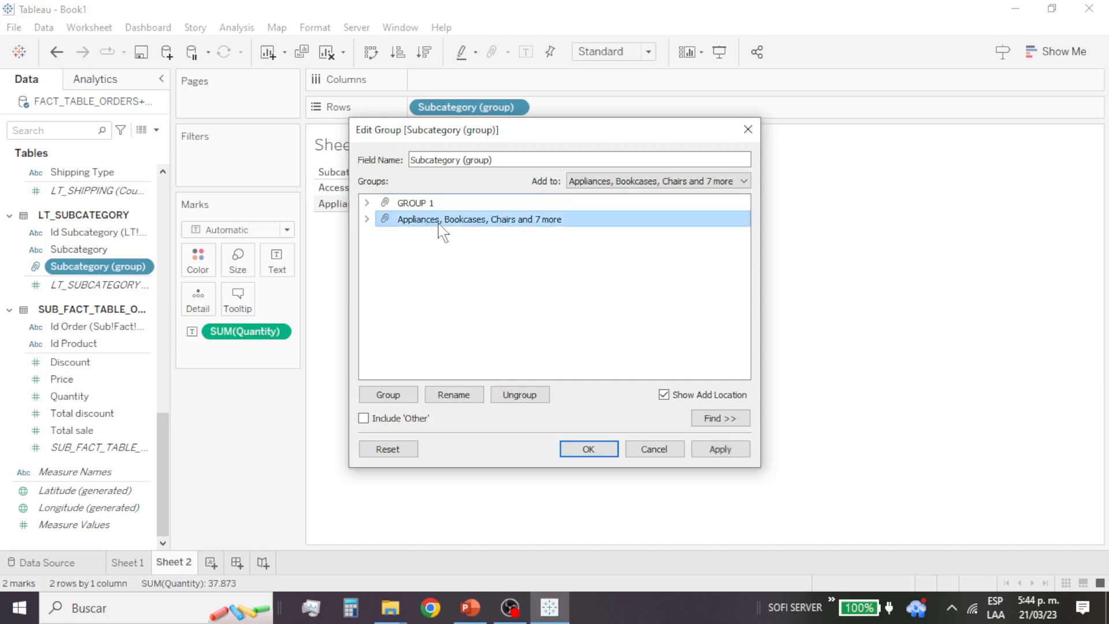
left_click(440, 224)
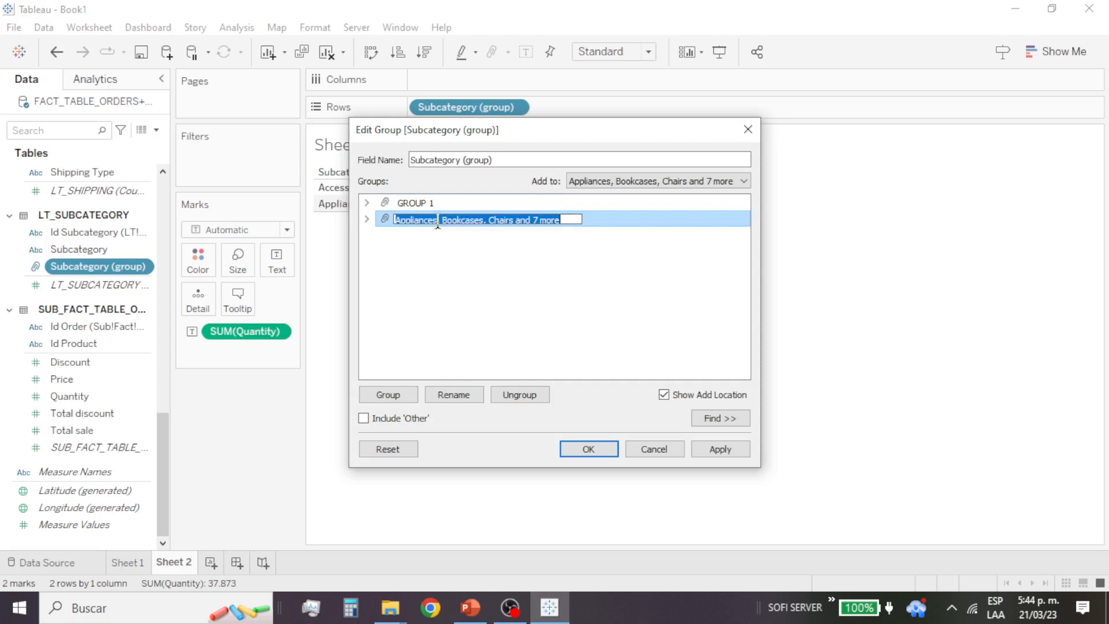
type("GROUP 2")
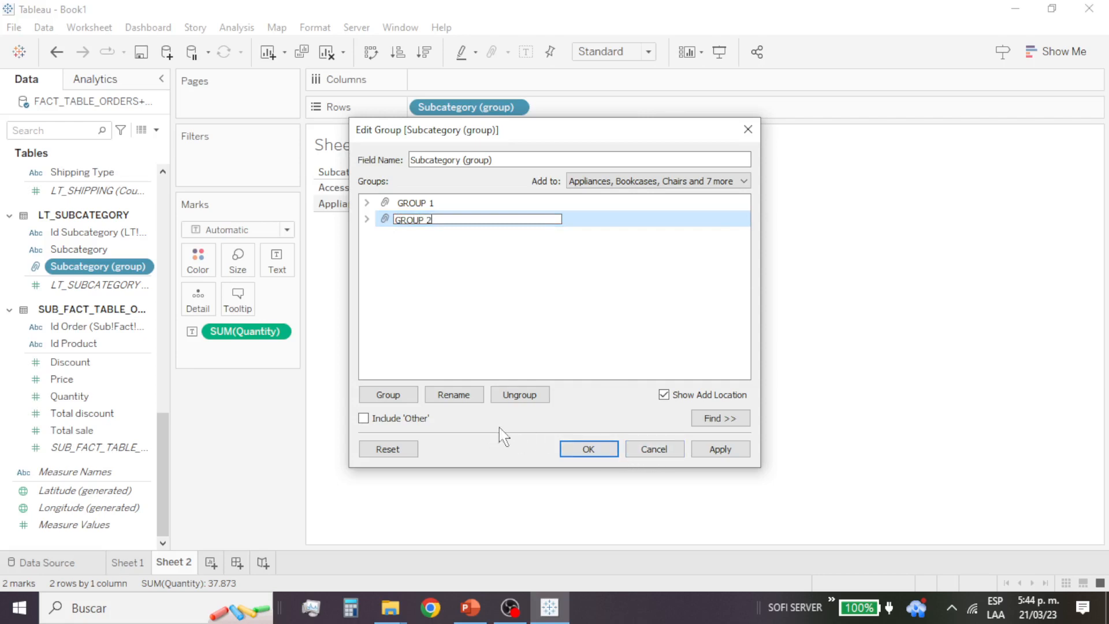
left_click(569, 452)
left_click(588, 449)
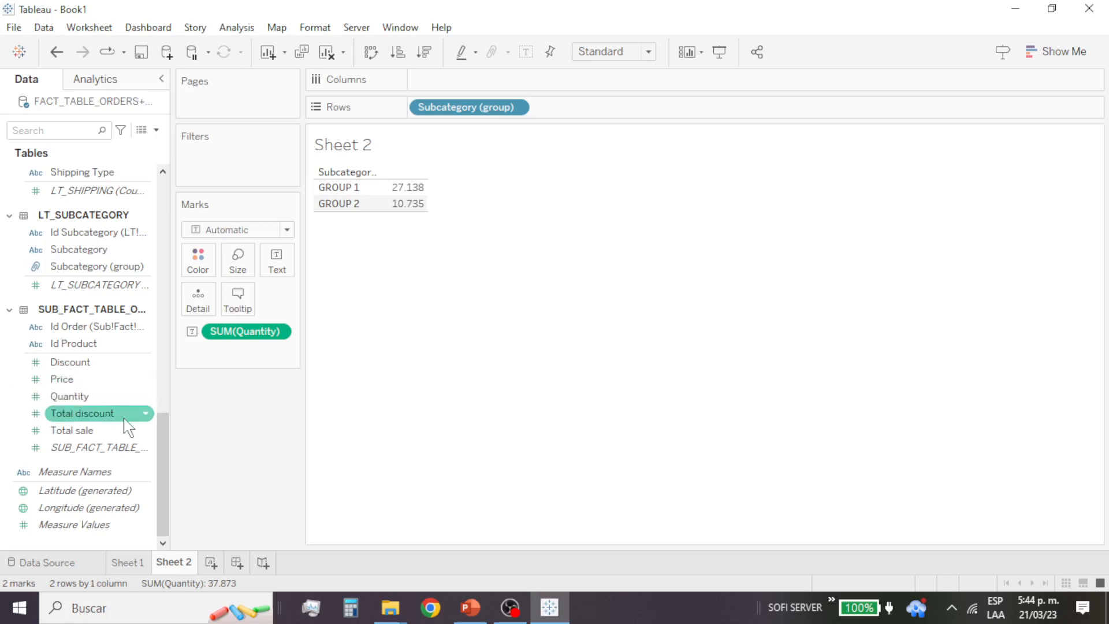
Step: Temporarily add Subcategory before the group field in the rows, sort it by group to check each group's members, and remove it
left_click_drag(104, 251, 320, 198)
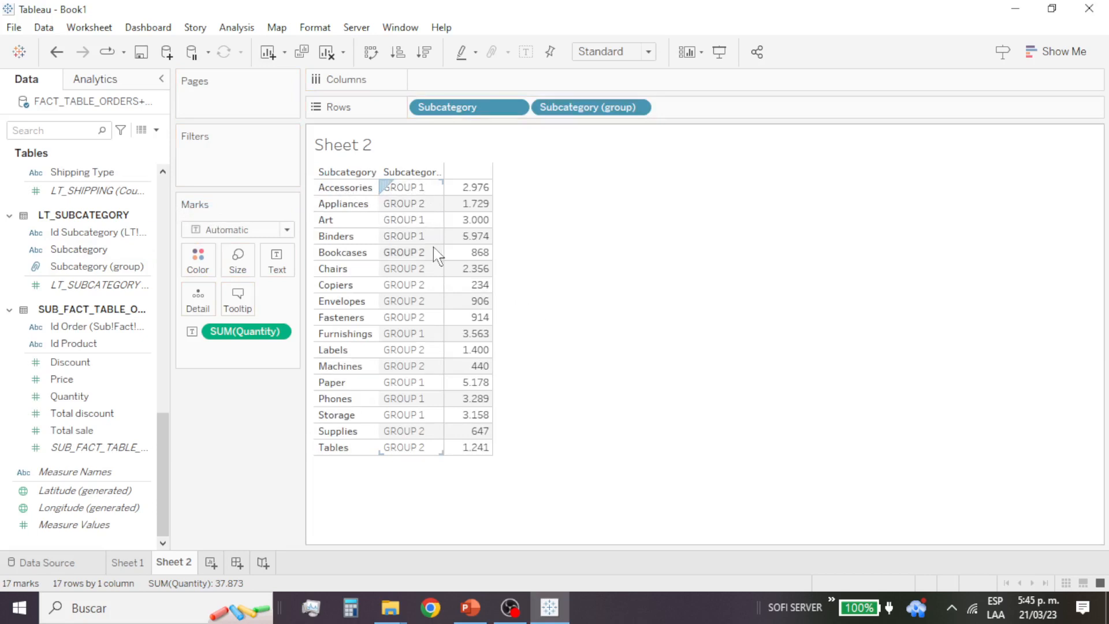
left_click(438, 172)
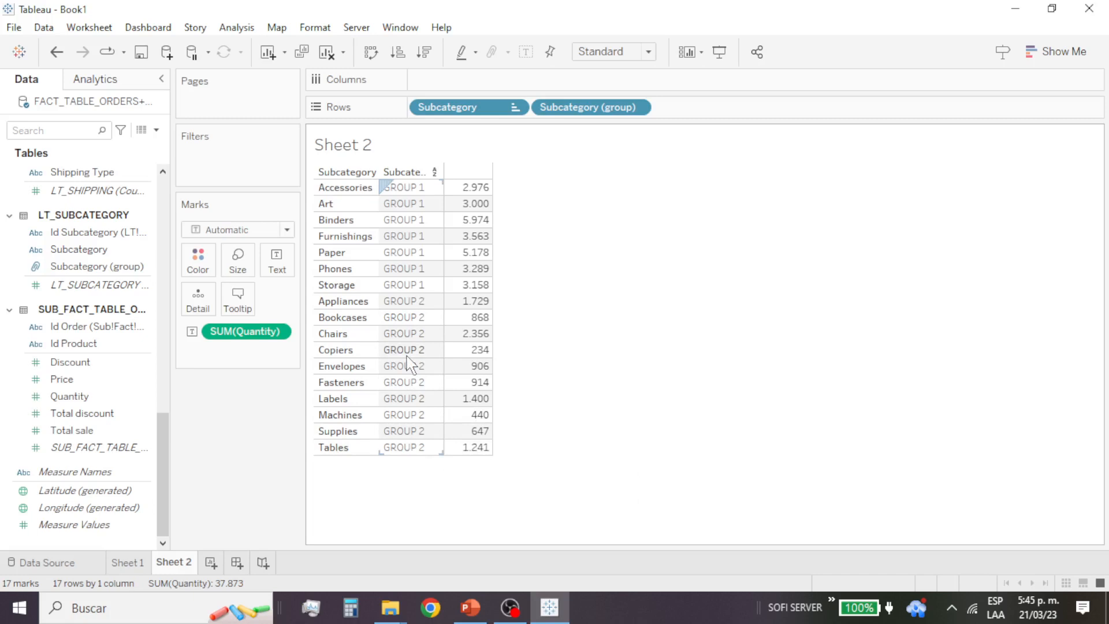
left_click_drag(486, 102, 99, 354)
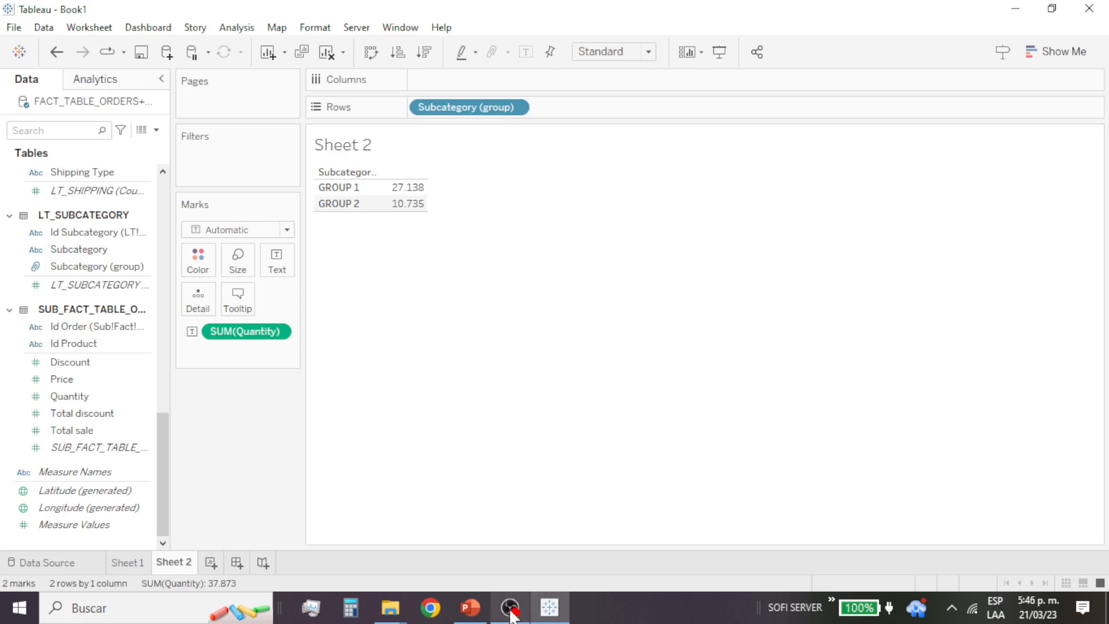
Step: Switch to the PowerPoint class slides, highlight the Hierarchies topic and return to Tableau
left_click(474, 608)
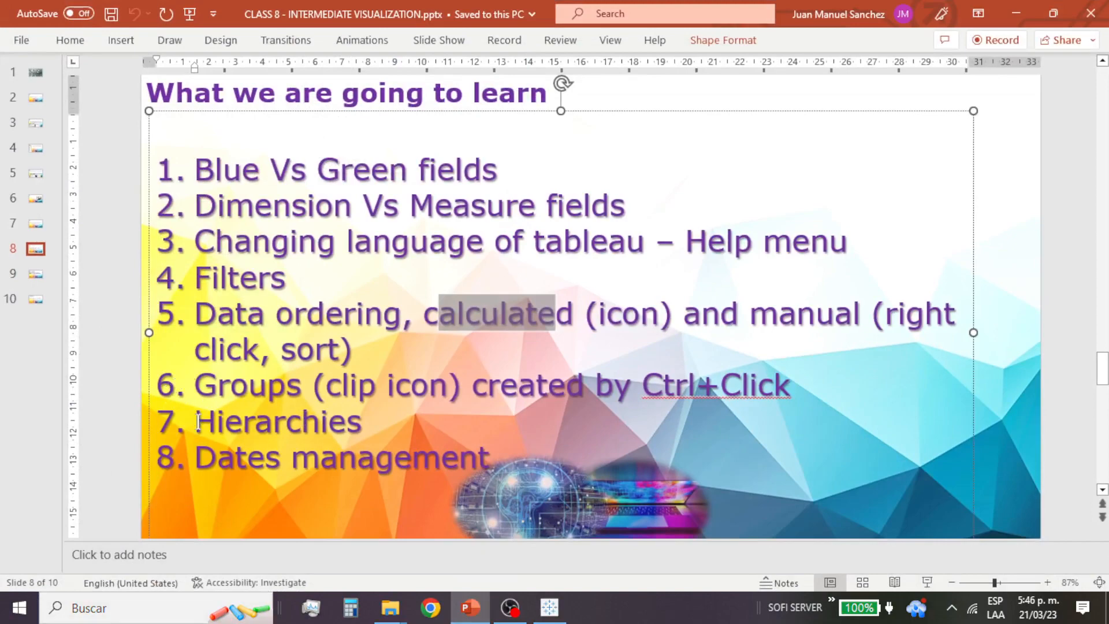
left_click_drag(338, 422, 377, 426)
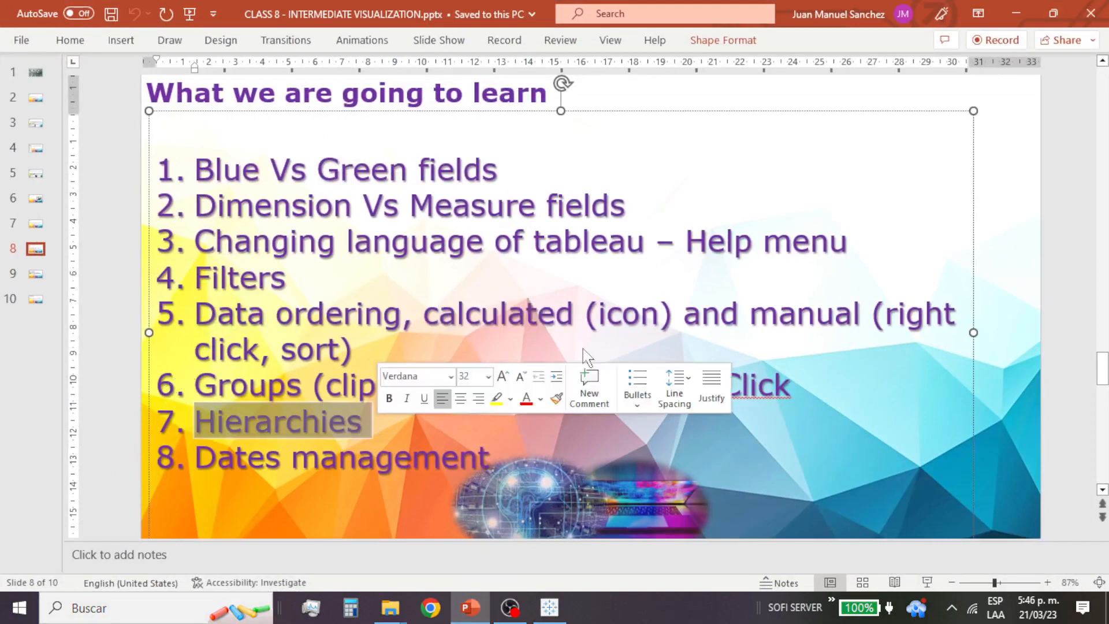
left_click(1016, 13)
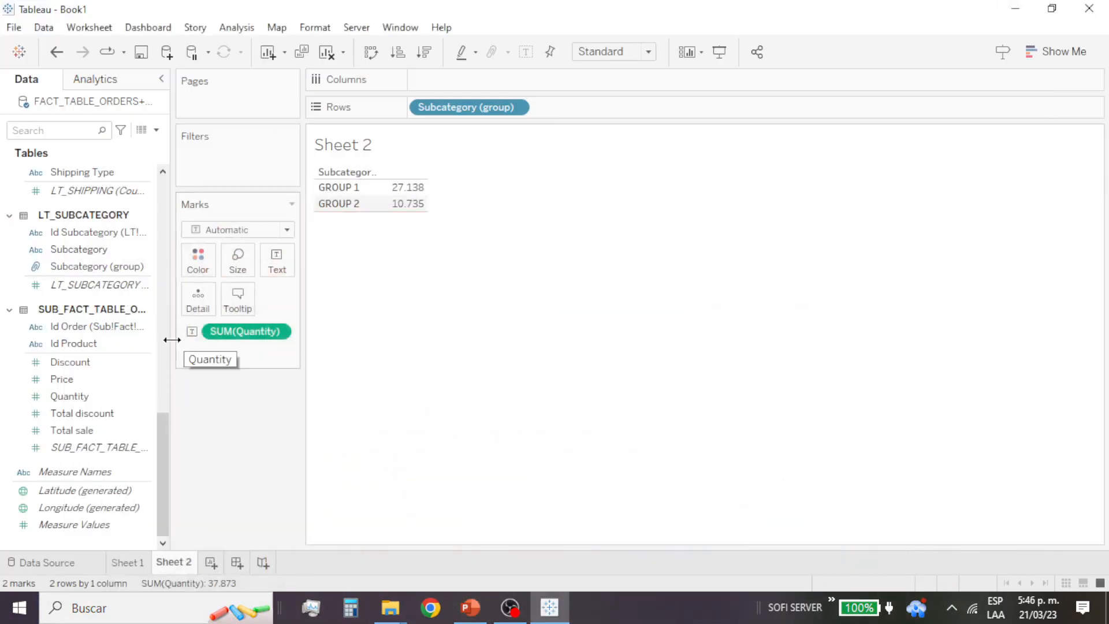
Step: Find the Country, State, City hierarchy in LT_CITIES, and collapse and re-expand it to examine its levels
left_click_drag(159, 443, 167, 264)
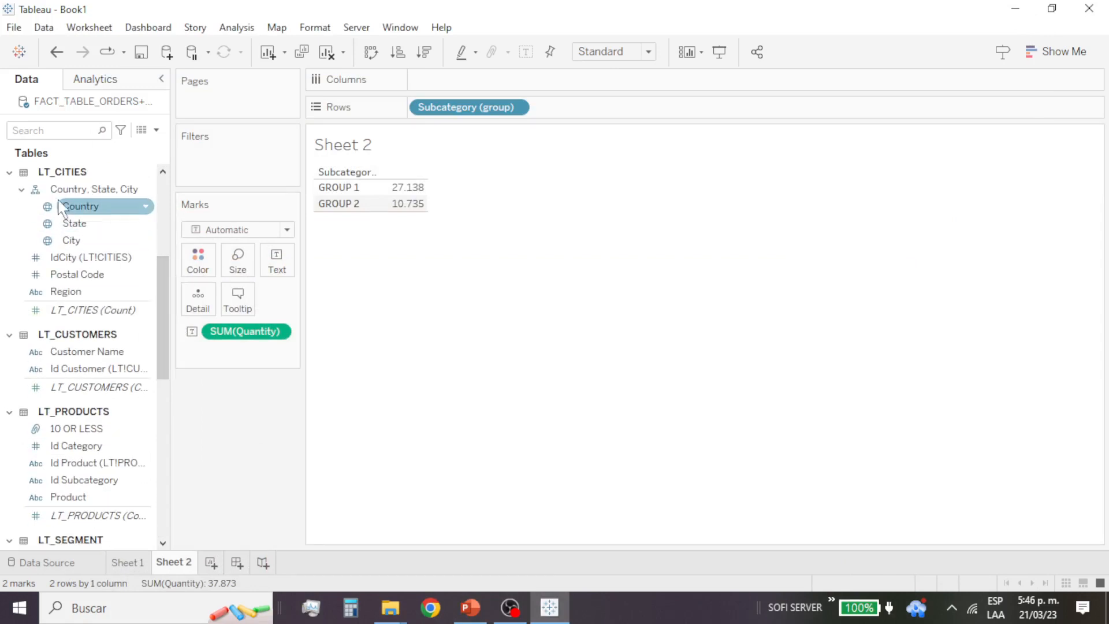
left_click(21, 190)
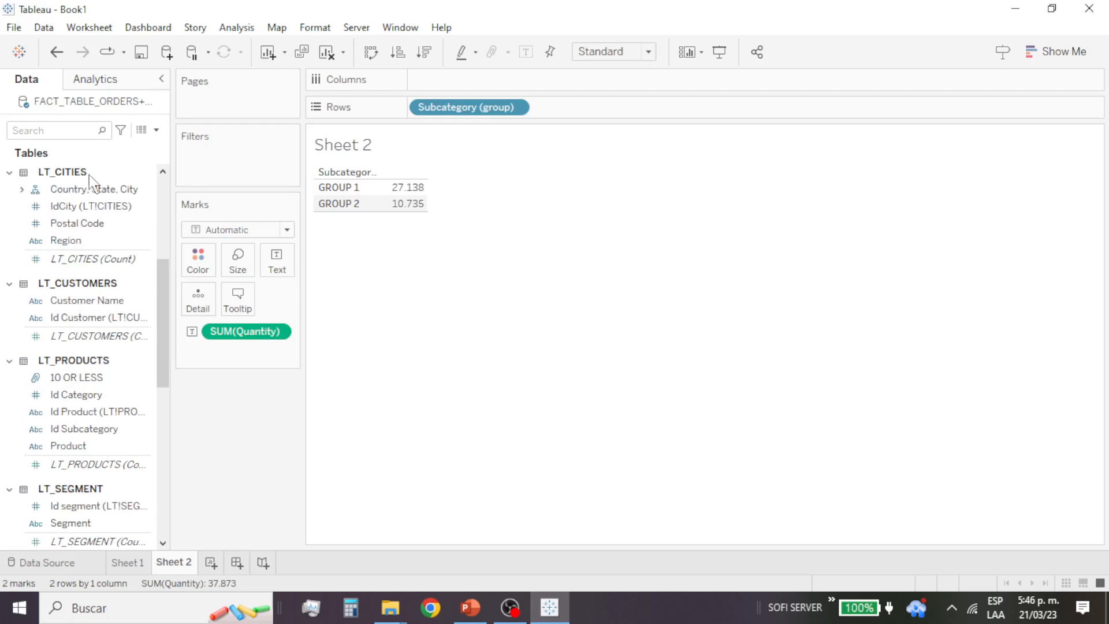
left_click(22, 189)
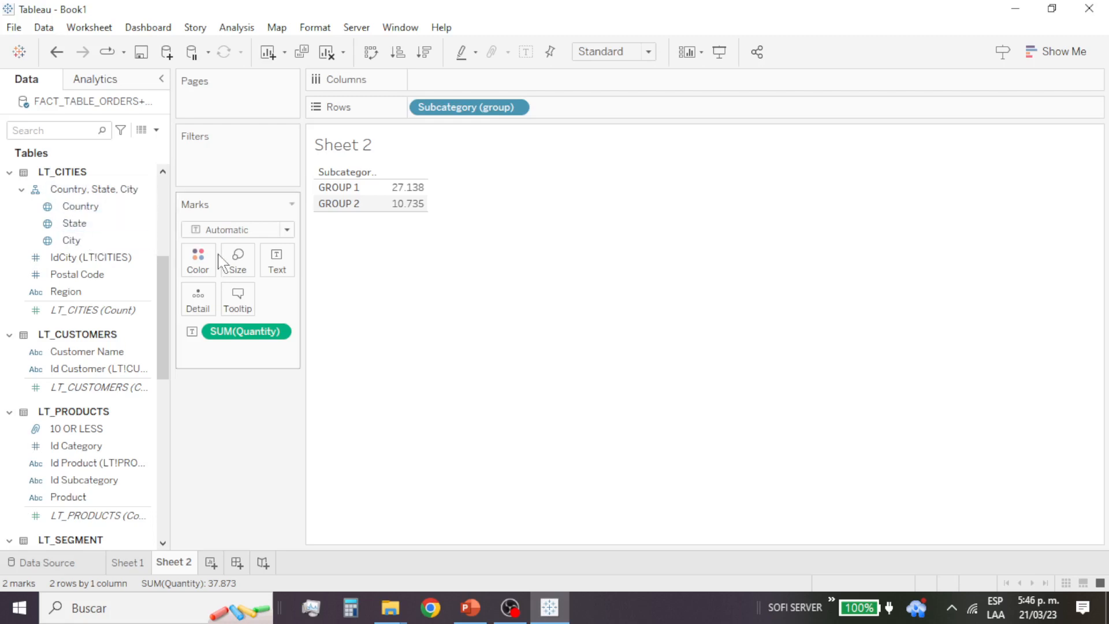
Step: Add the Country level to the rows before Subcategory (group) and drill down to State and City
left_click(99, 212)
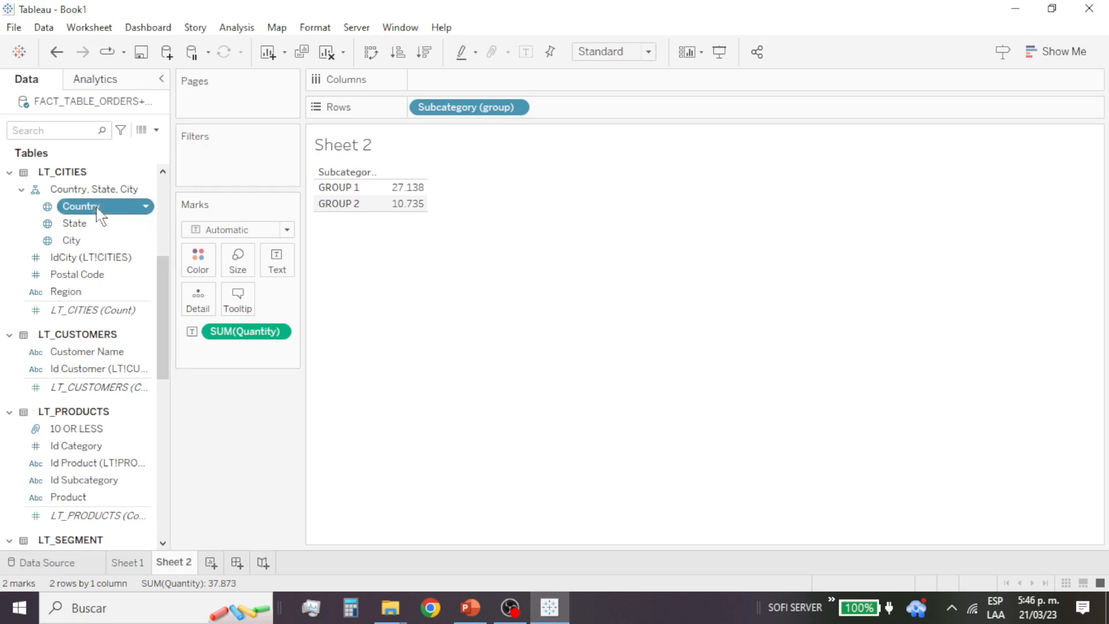
left_click_drag(99, 212, 411, 114)
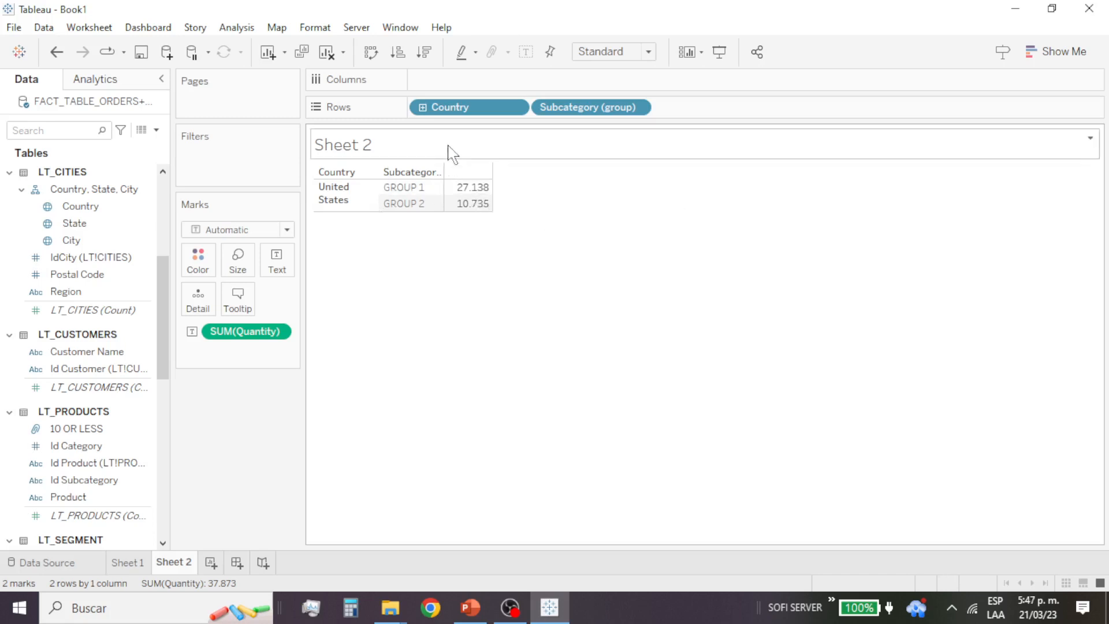
left_click(422, 107)
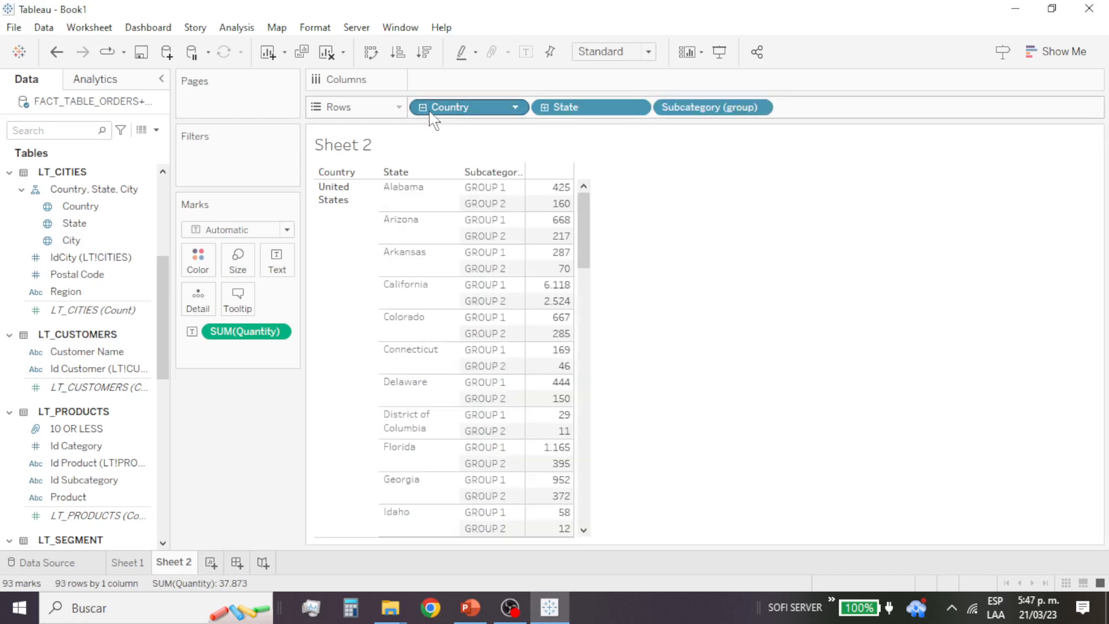
left_click(544, 112)
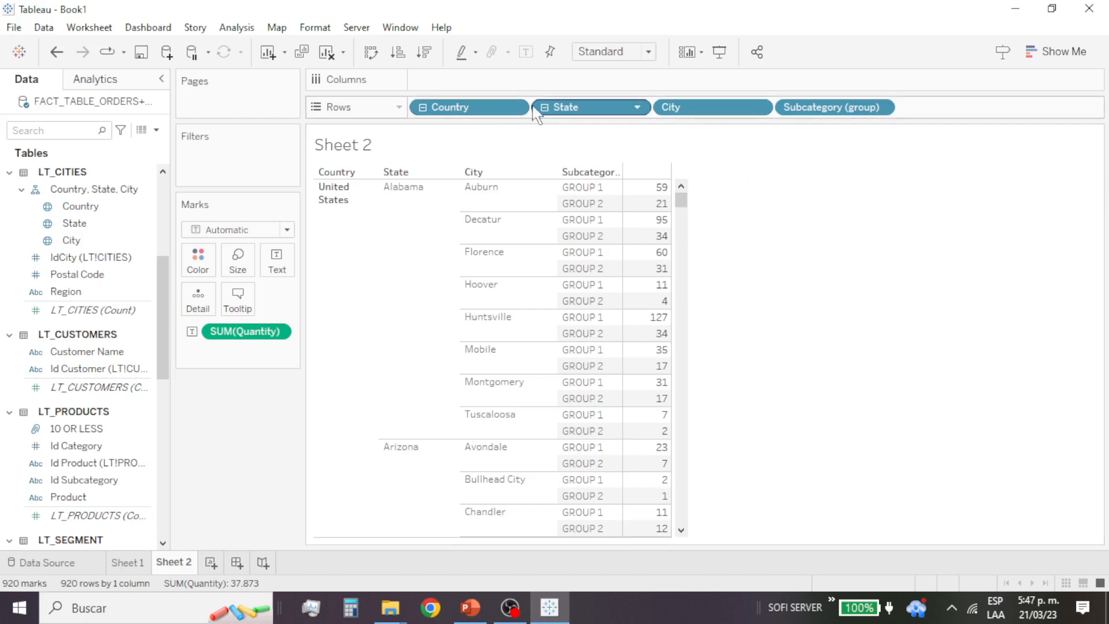
Step: Remove the Country and City levels from the rows, keeping State and Subcategory (group) there
left_click_drag(495, 108, 465, 314)
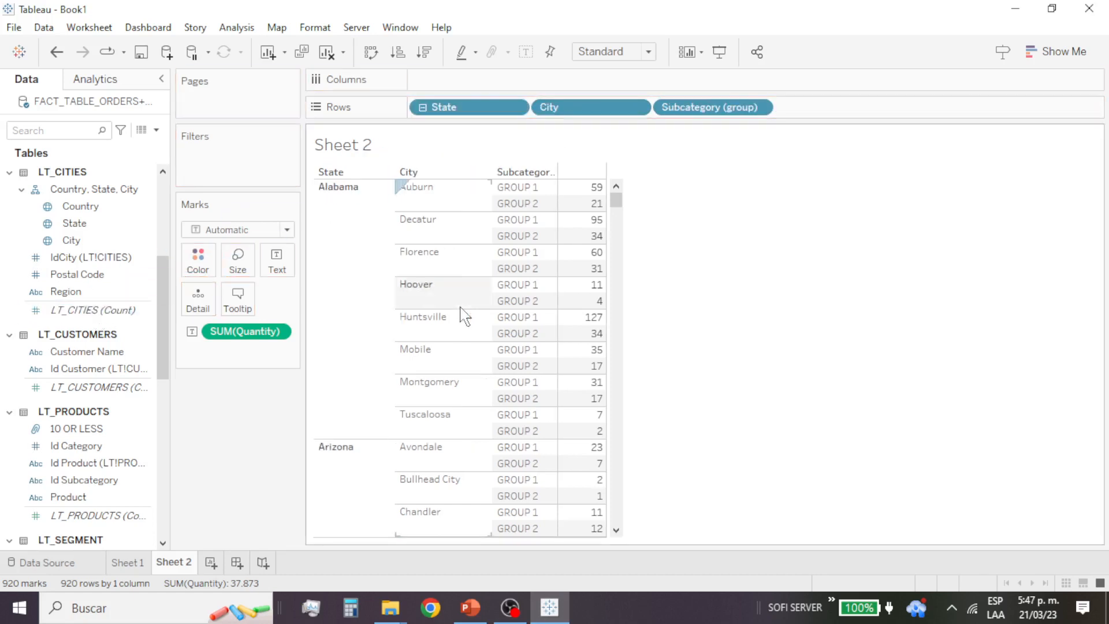
left_click_drag(577, 108, 173, 343)
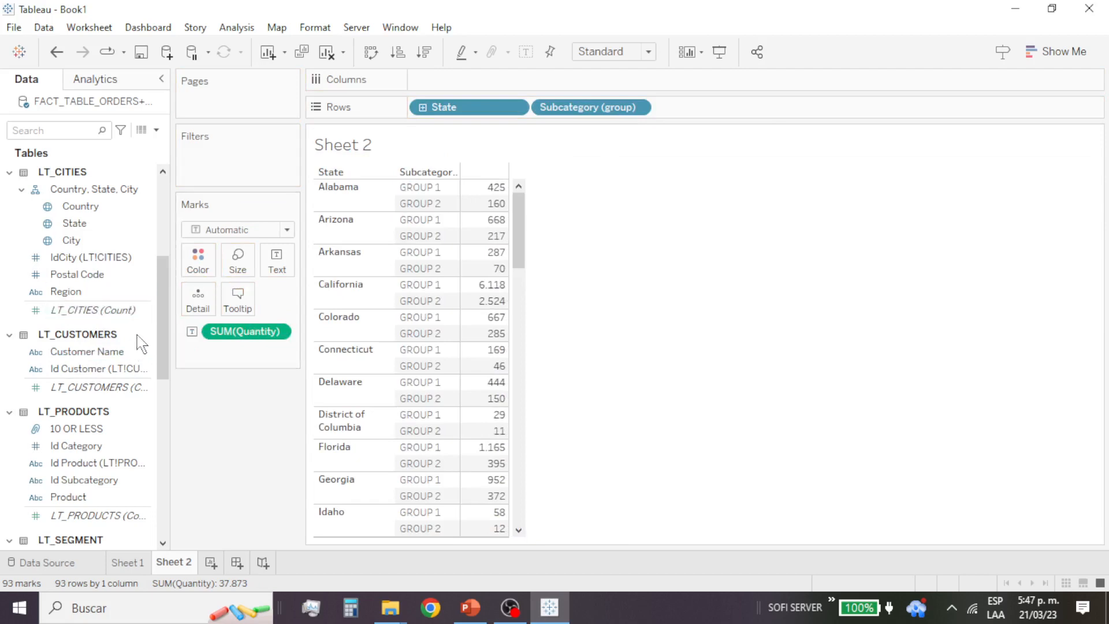
left_click(108, 240)
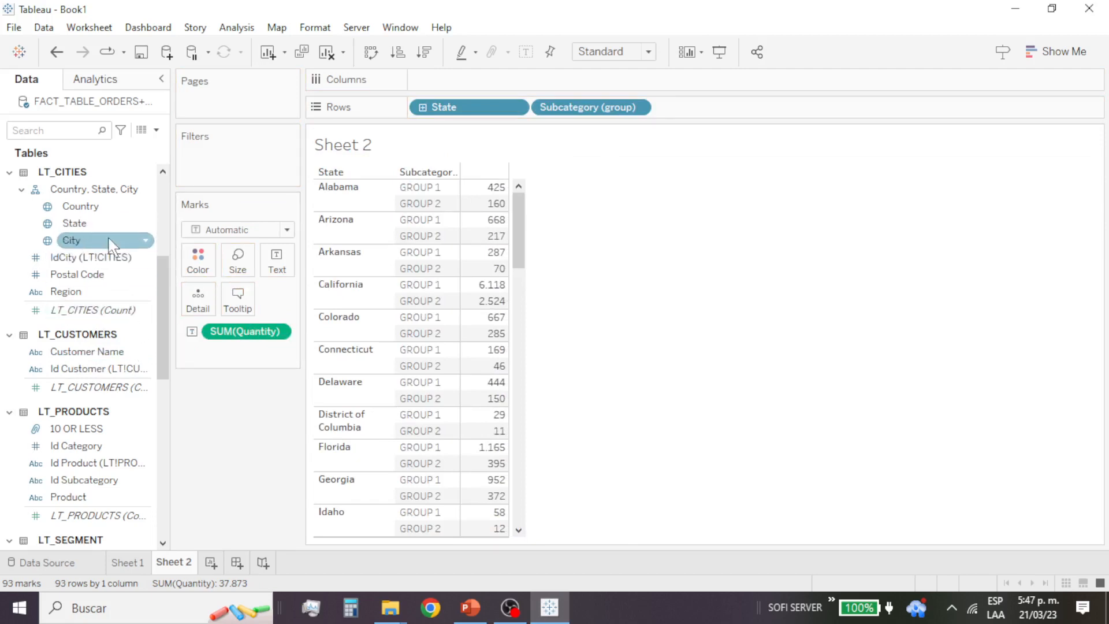
Step: Repeatedly expand State to City in the rows and collapse it again to examine the quantities at both levels
left_click_drag(462, 108, 415, 111)
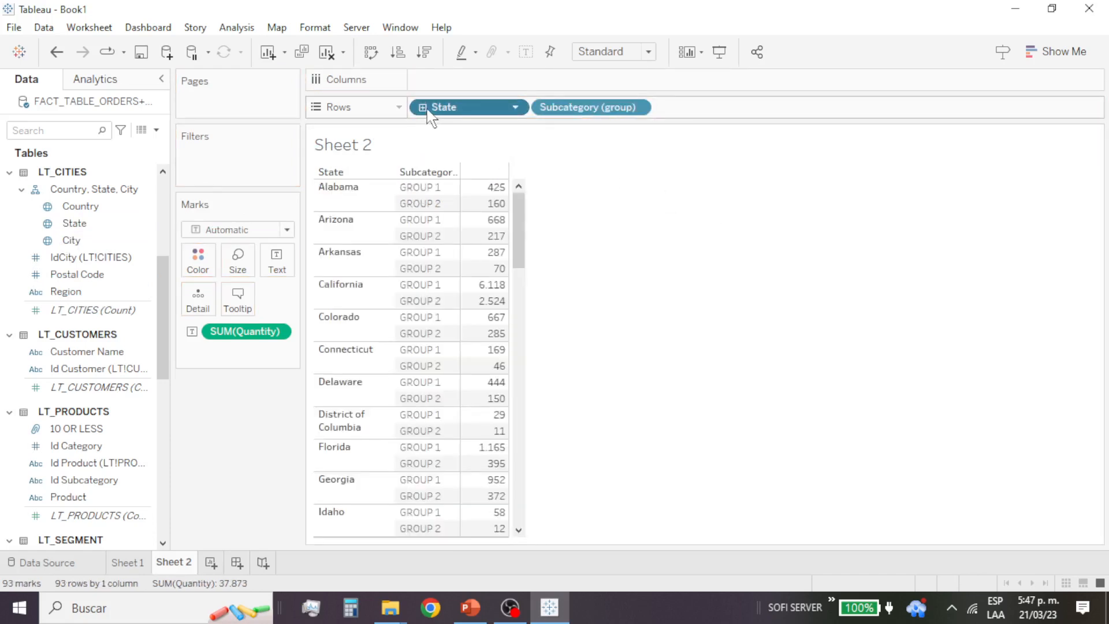
left_click(421, 108)
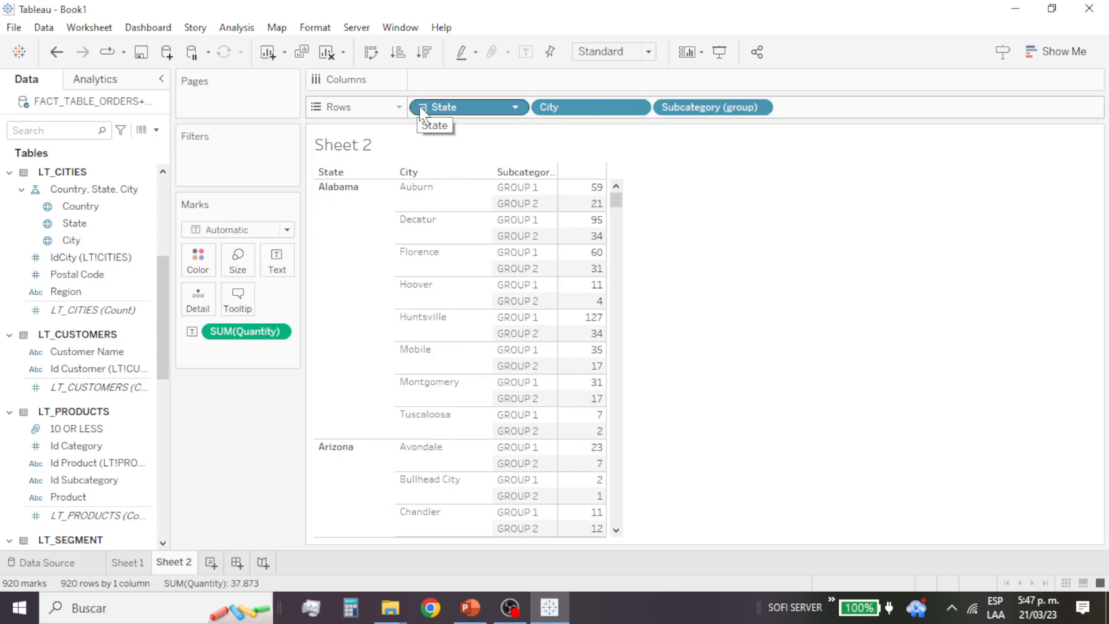
left_click(422, 108)
left_click(421, 108)
left_click(422, 108)
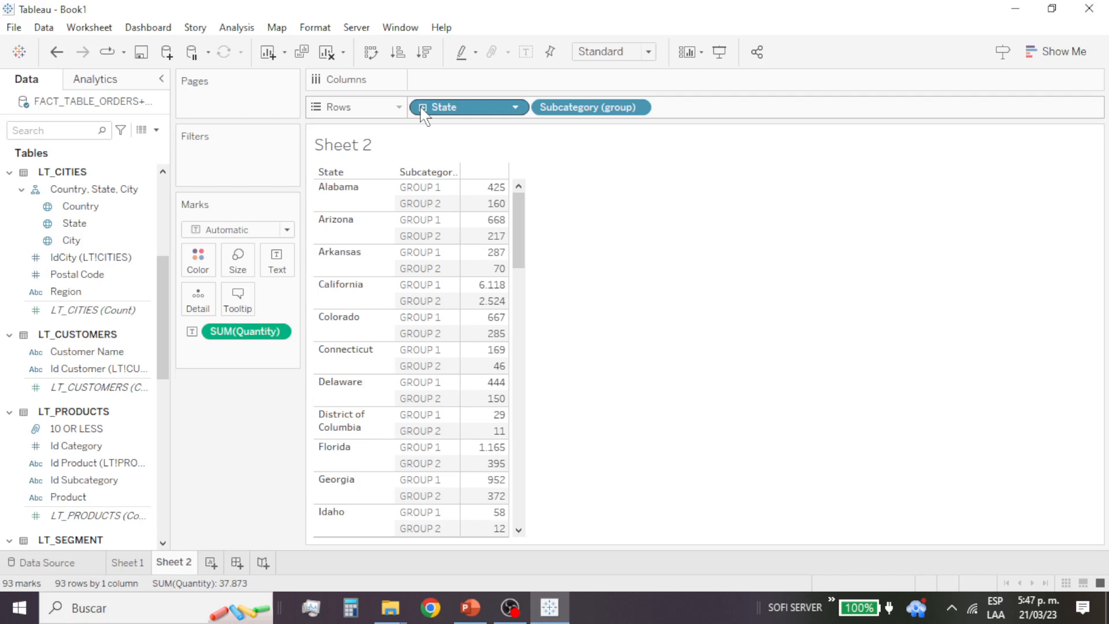
left_click(422, 108)
left_click(422, 108)
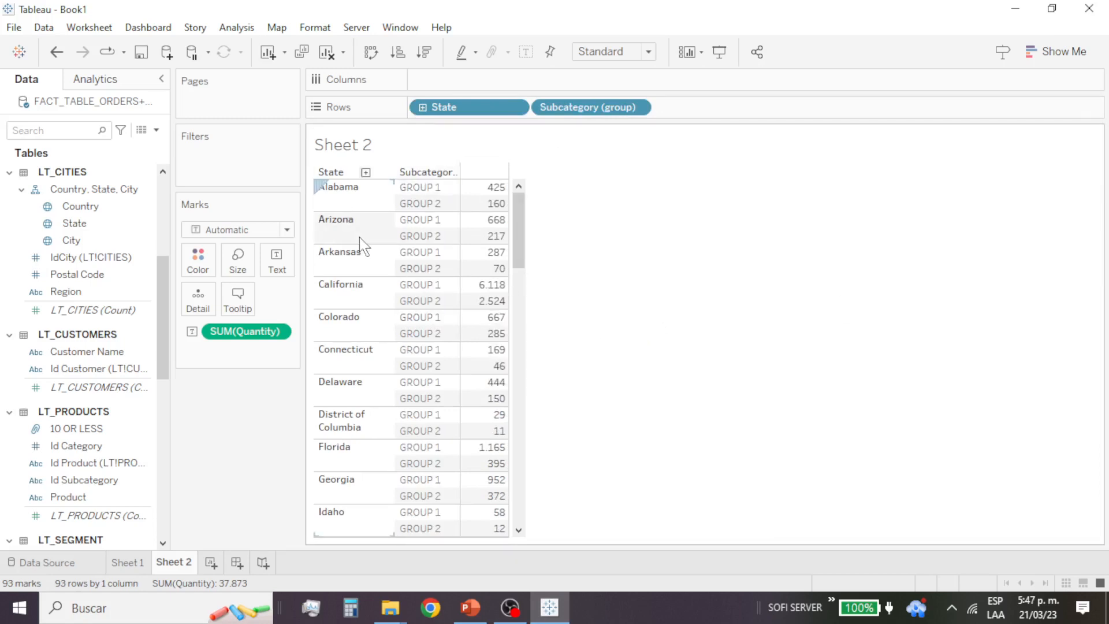
mouse_move(502, 323)
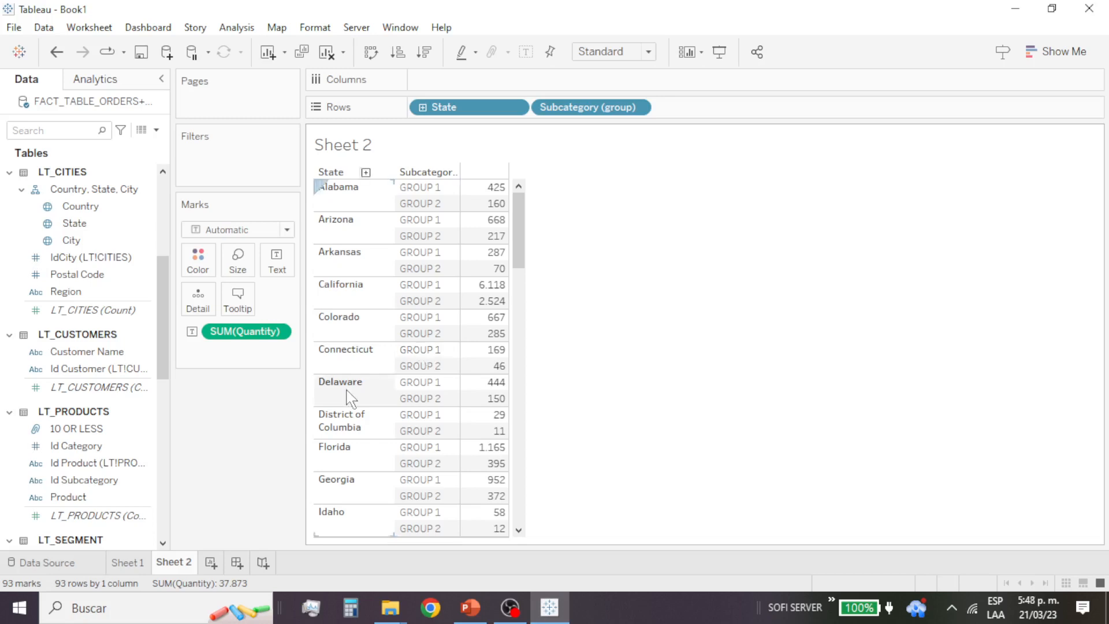
Step: Select the Category and Subcategory fields together and start creating a hierarchy from them
scroll(75, 300, "up", 5)
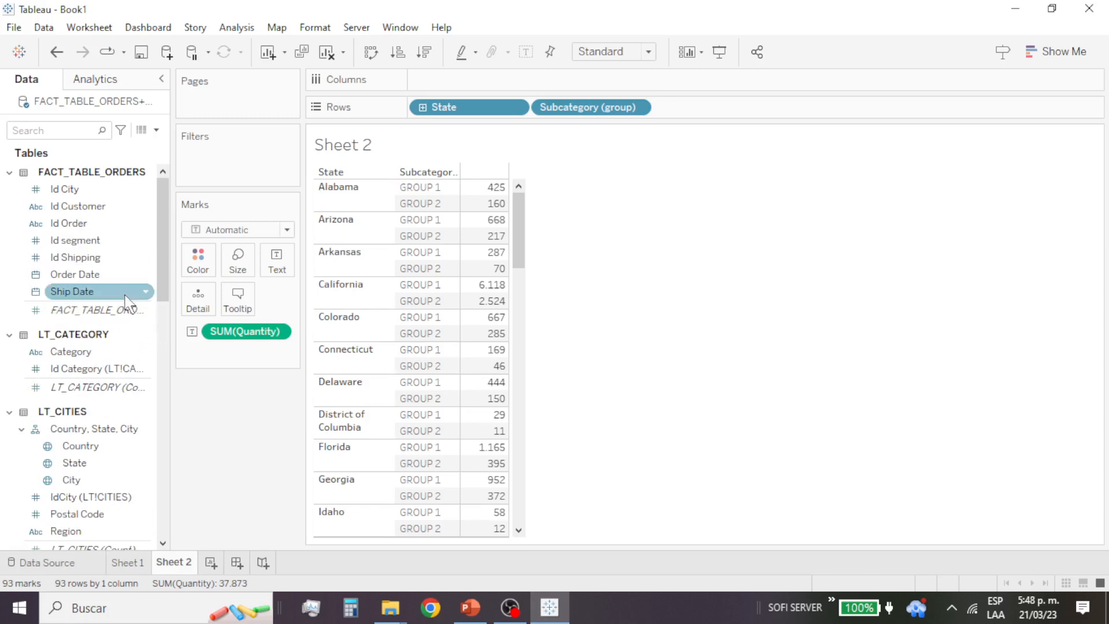
left_click(85, 354)
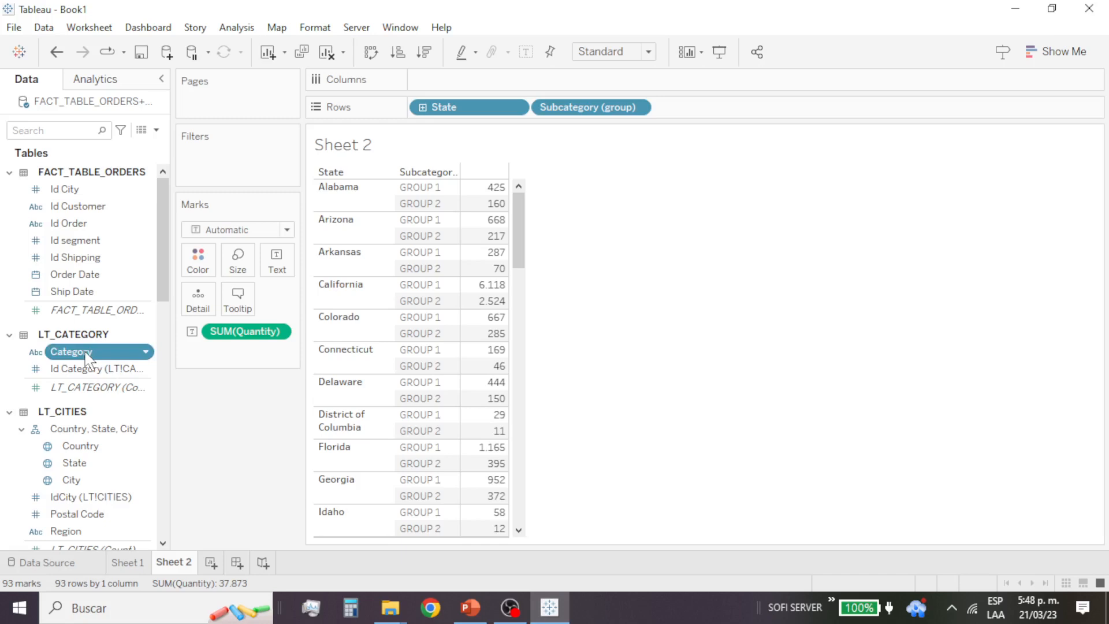
scroll(87, 358, "down", 4)
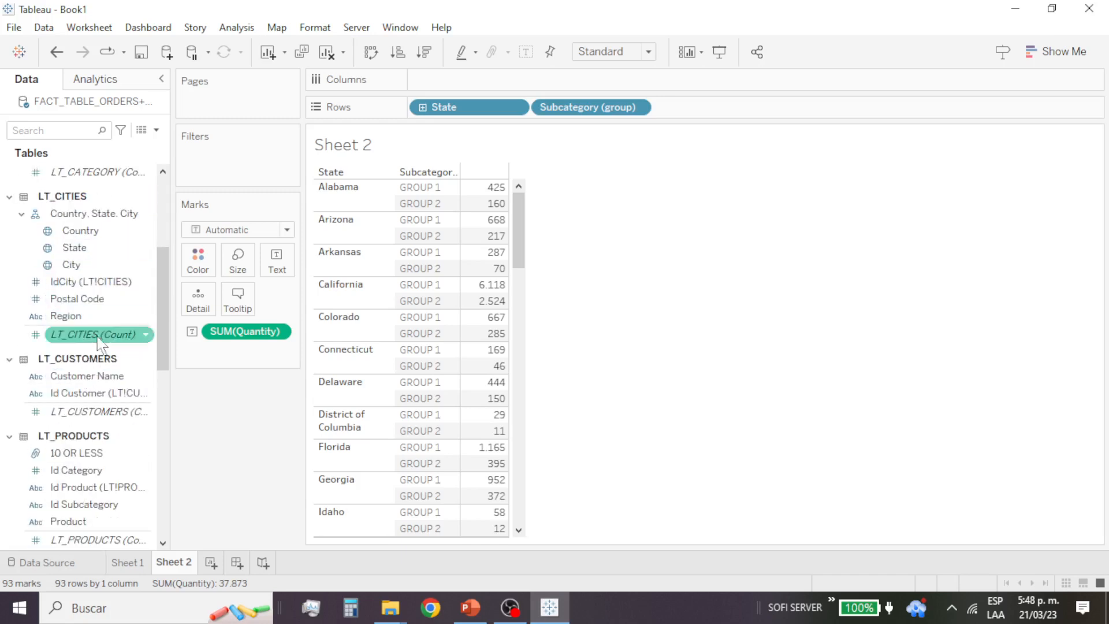
scroll(121, 436, "down", 3)
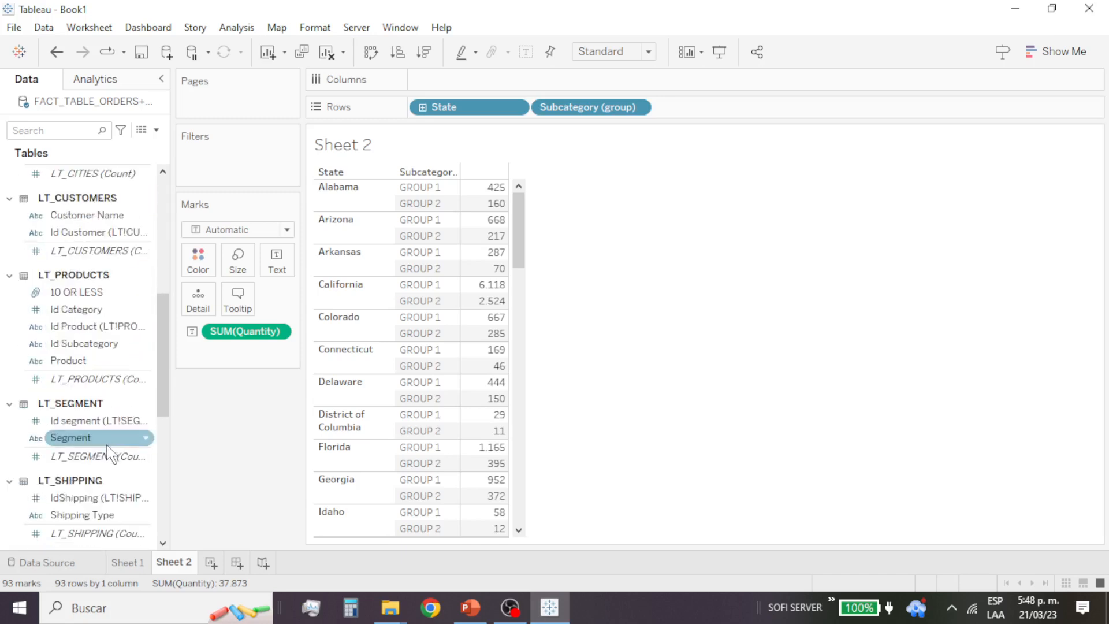
scroll(115, 456, "down", 2)
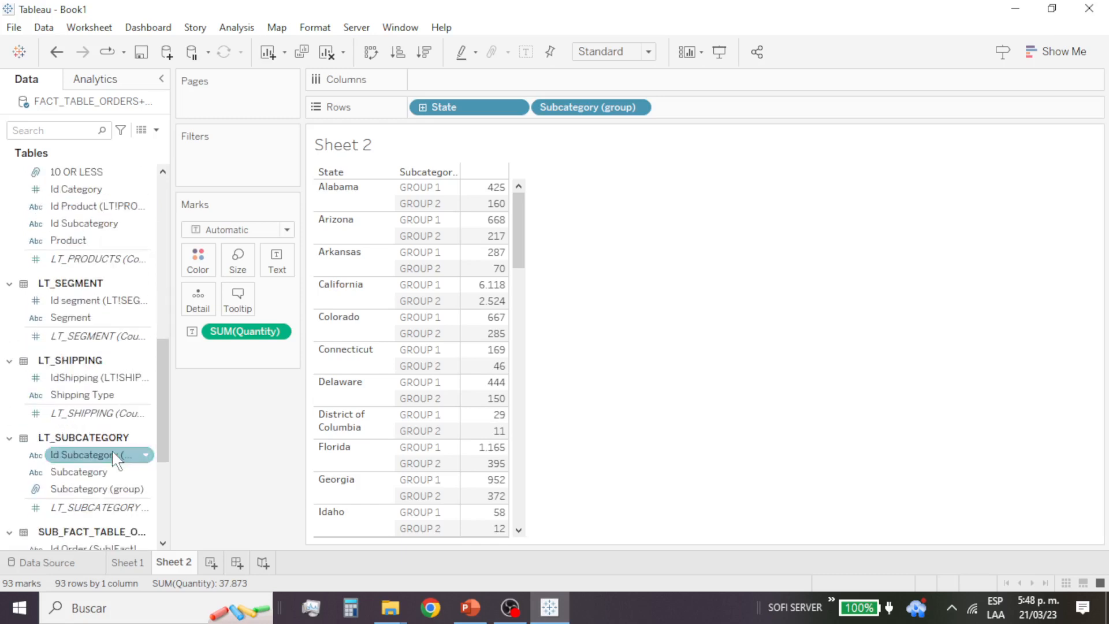
scroll(115, 456, "down", 2)
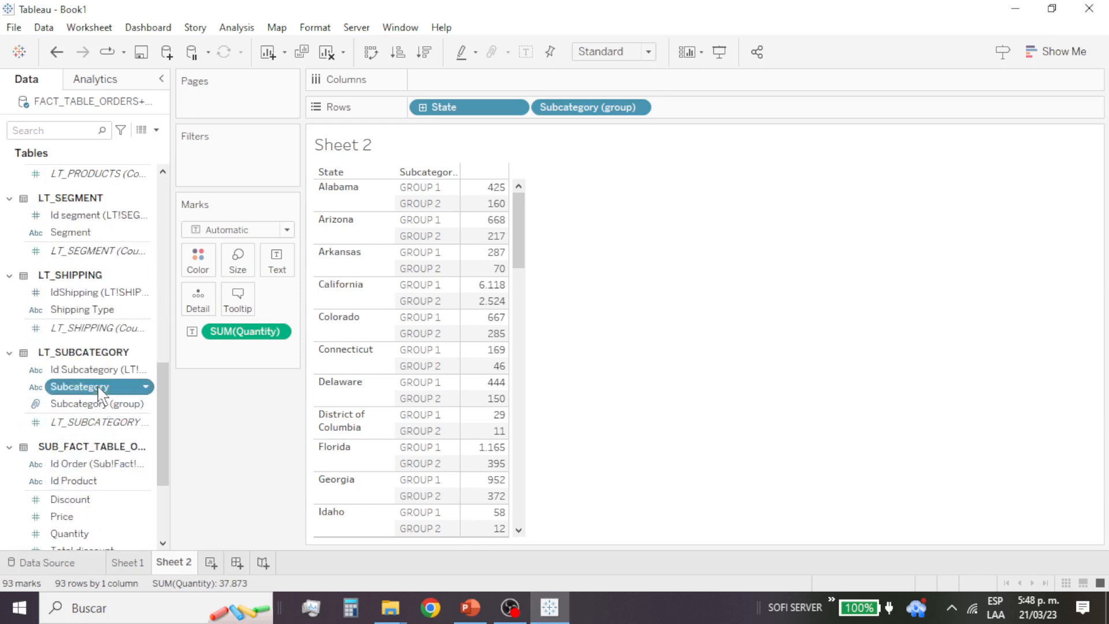
scroll(110, 297, "up", 4)
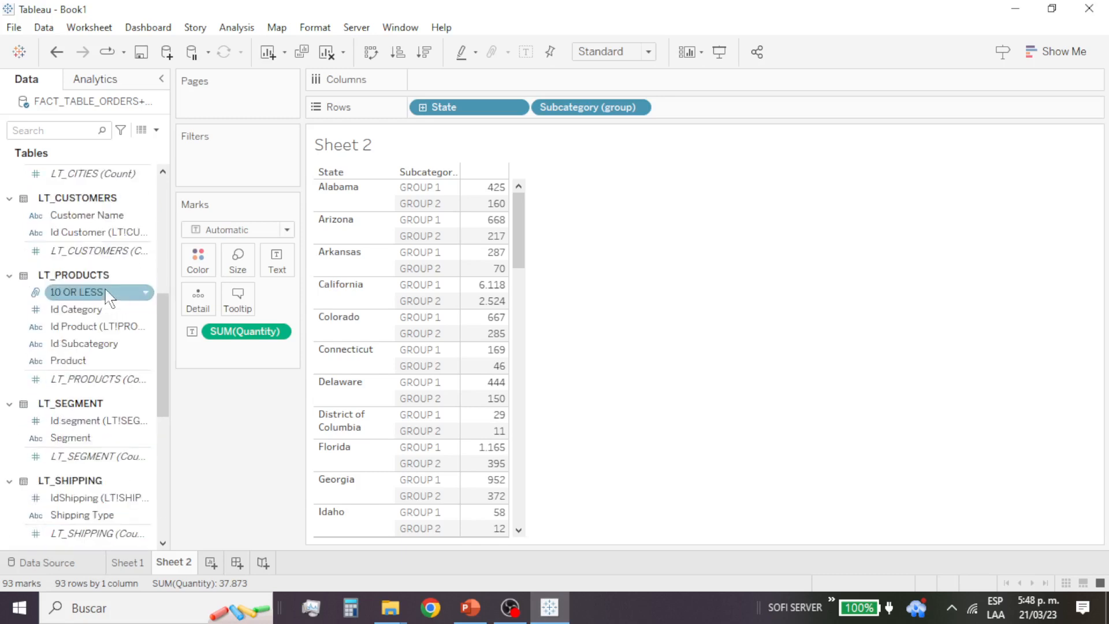
scroll(118, 214, "up", 3)
scroll(119, 214, "up", 1)
left_click(110, 196)
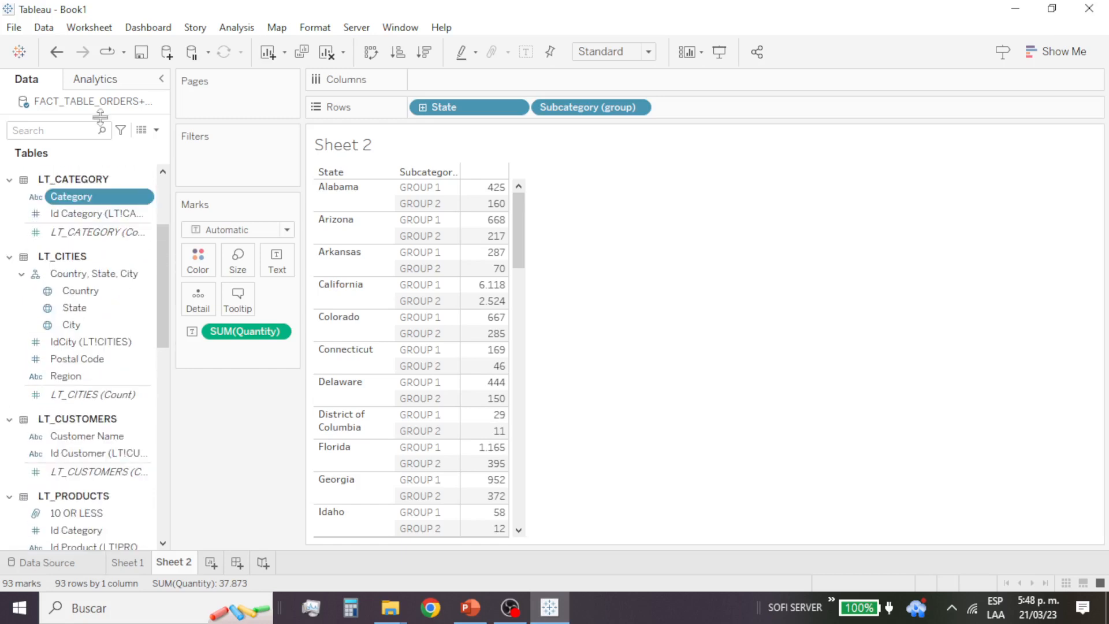
left_click(145, 198)
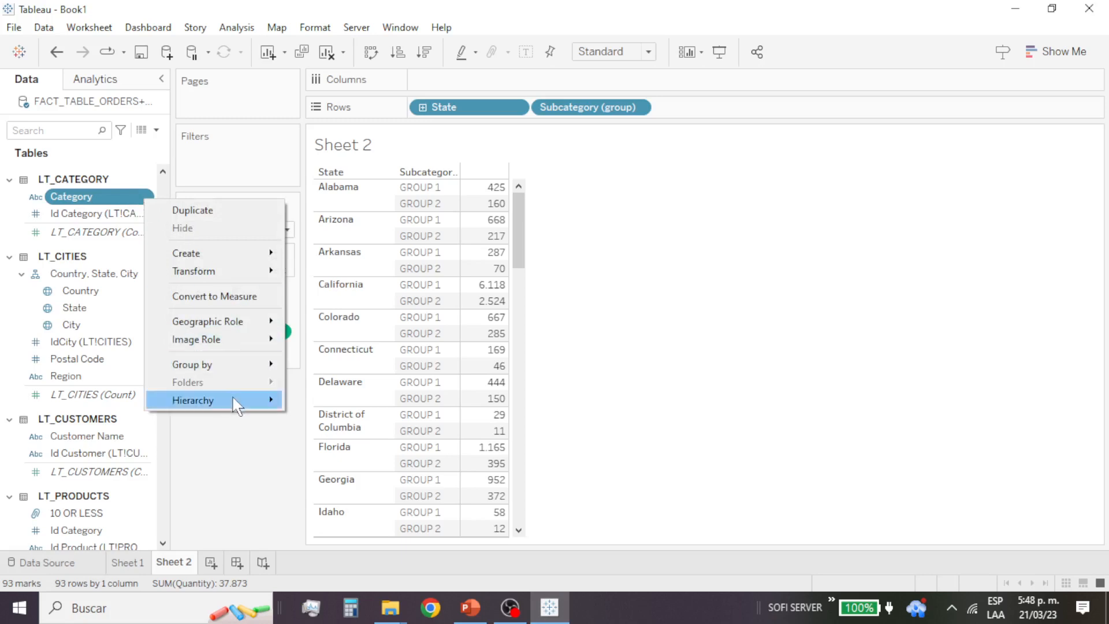
mouse_move(234, 400)
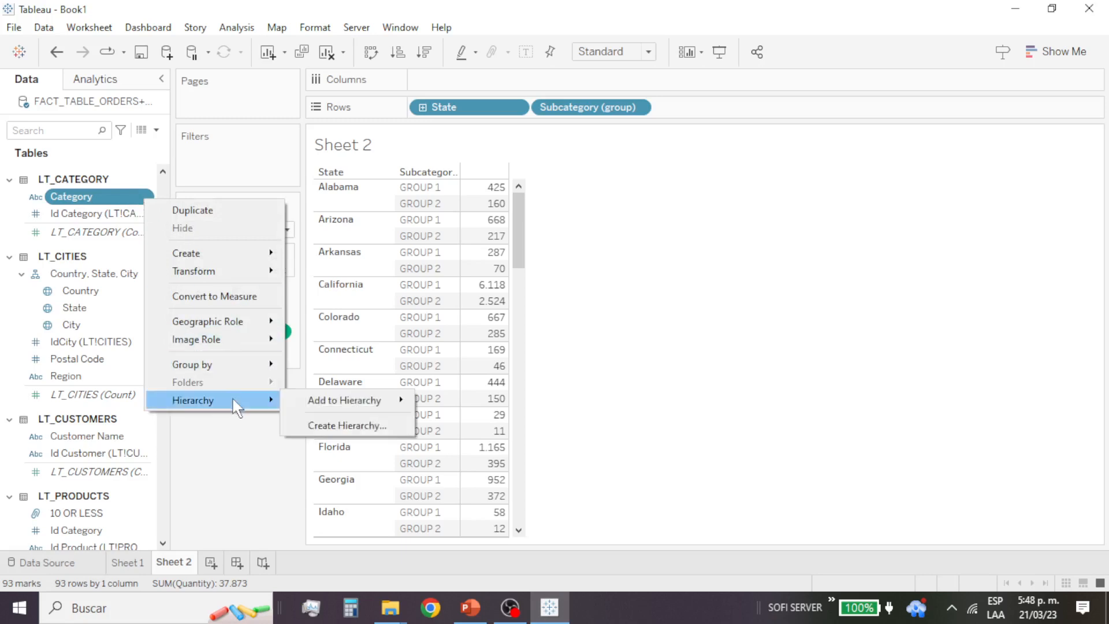
left_click(375, 426)
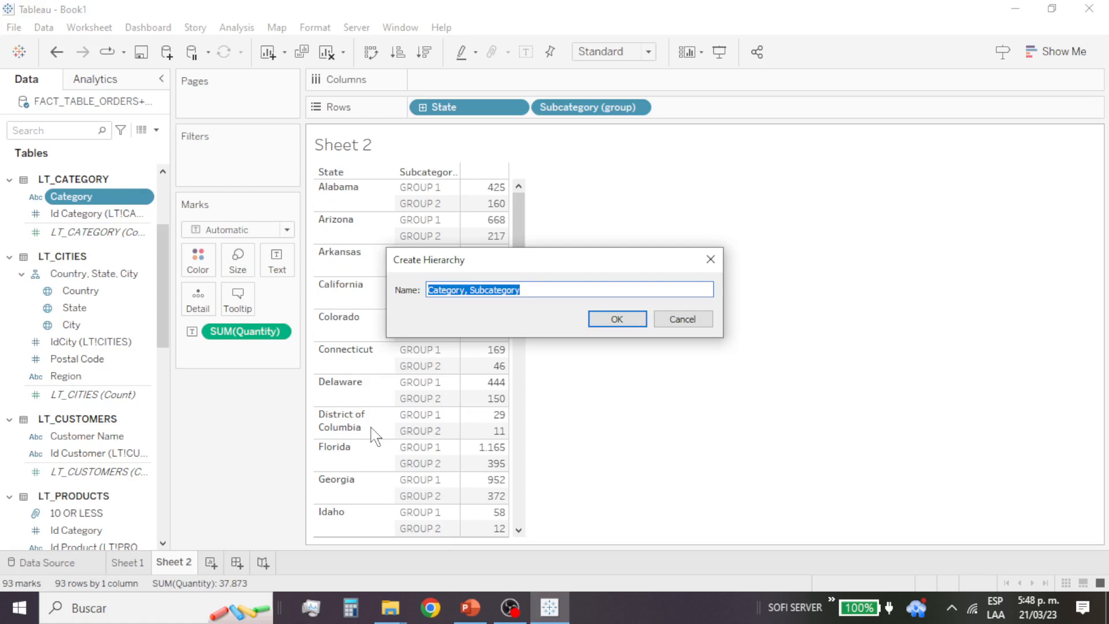
Step: Name the new hierarchy CAT_SUBCAT and create it
type("H")
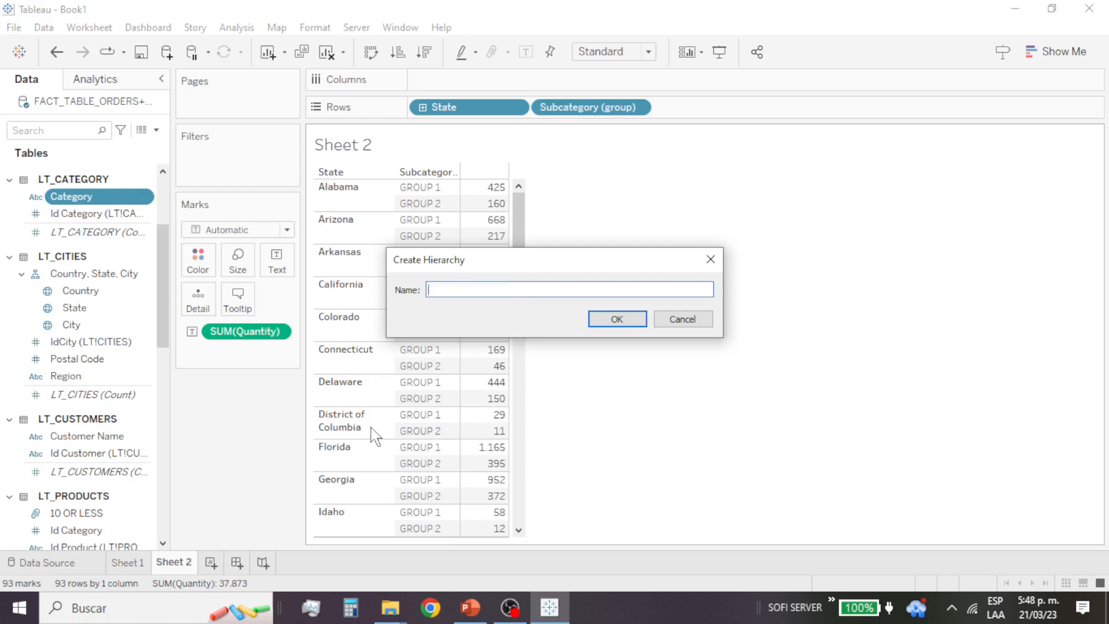
type("VAT")
type("CA")
type("T_SUBCAT")
left_click(617, 319)
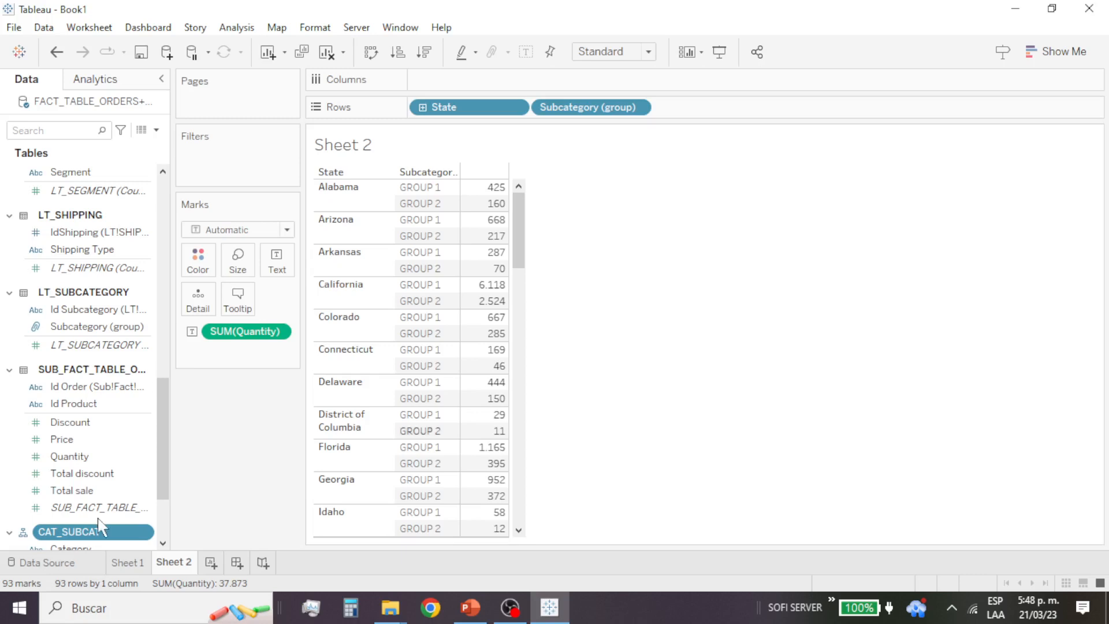
Step: Replace Subcategory (group) in the rows with the CAT_SUBCAT hierarchy and drill down from Category to Subcategory
scroll(103, 508, "down", 3)
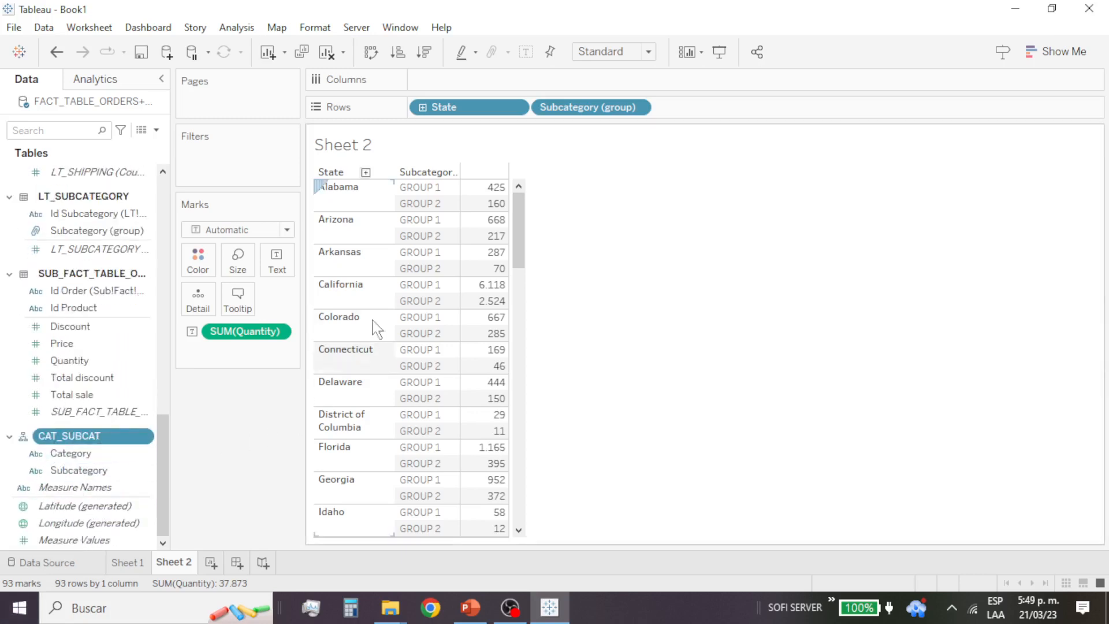
left_click_drag(598, 110, 409, 227)
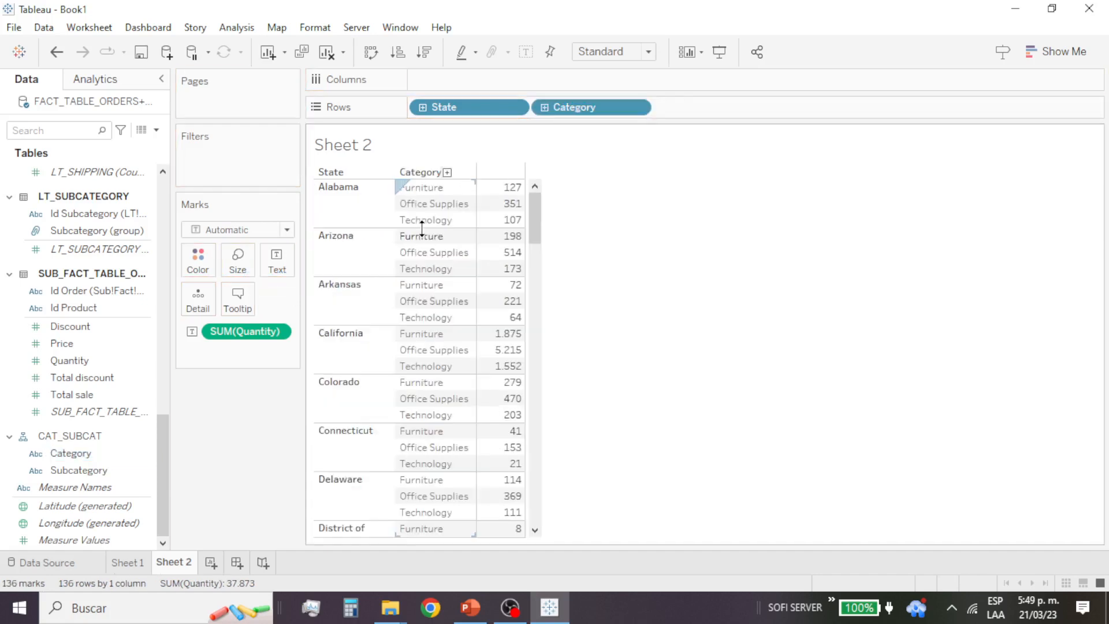
left_click(543, 113)
left_click(544, 108)
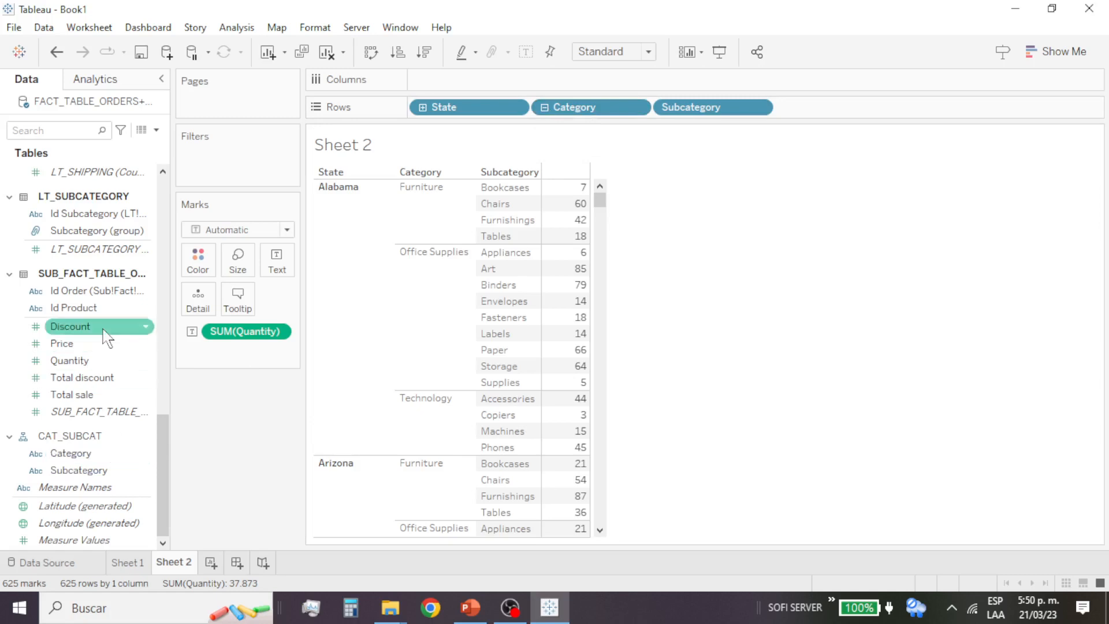
Step: Add the Segment field from LT_SEGMENT to the existing CAT_SUBCAT hierarchy
scroll(105, 338, "up", 3)
scroll(105, 338, "up", 3)
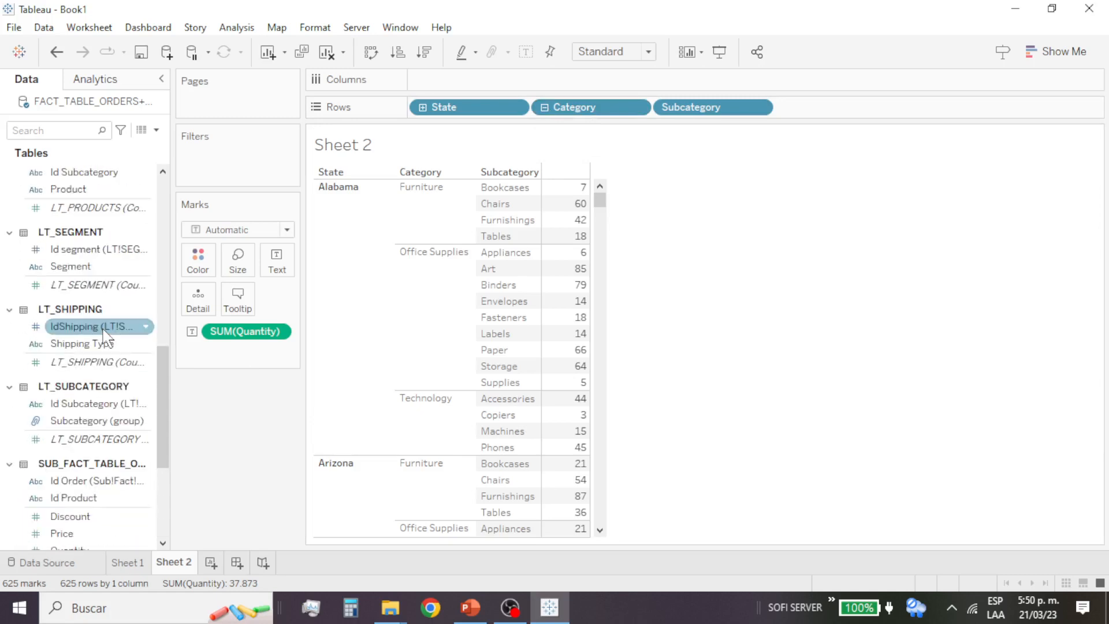
left_click(104, 268)
left_click(147, 268)
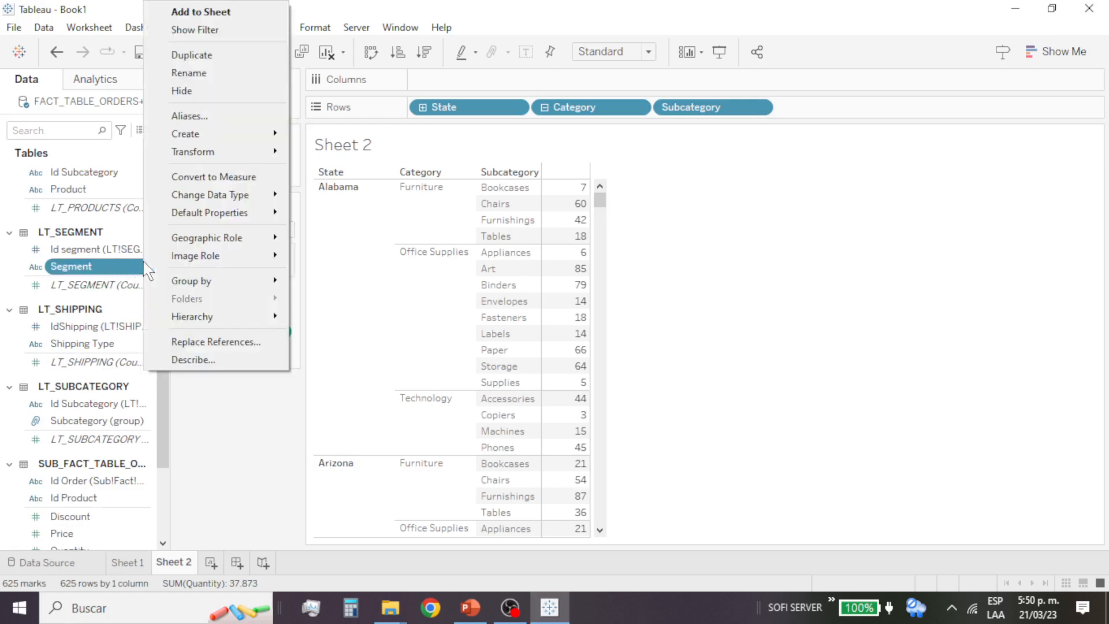
mouse_move(203, 317)
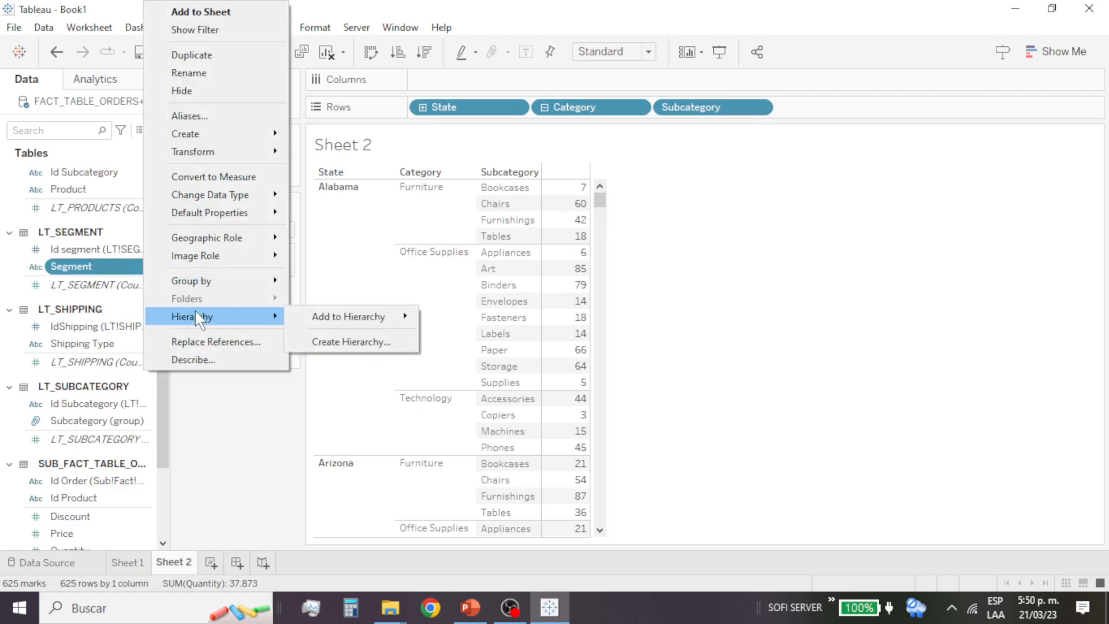
mouse_move(347, 317)
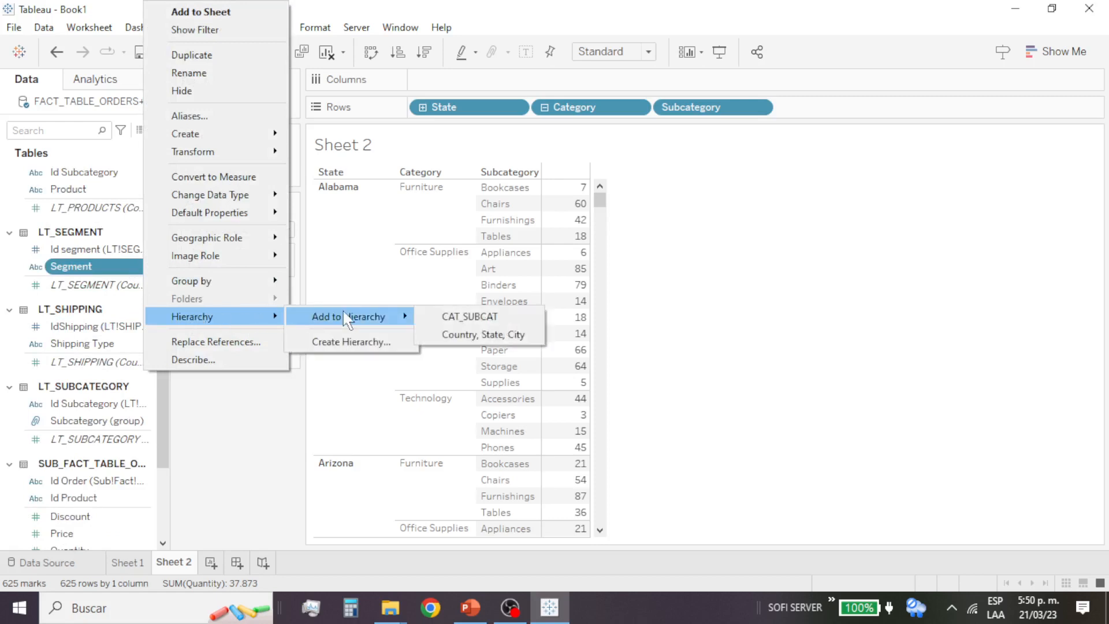
left_click(490, 321)
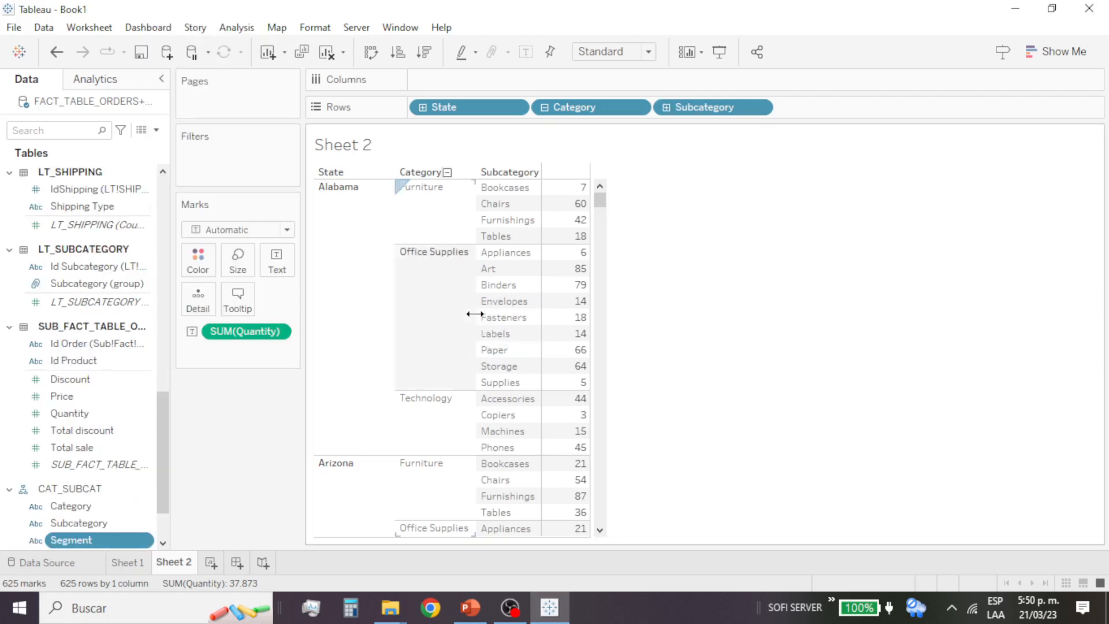
Step: Drill down from Subcategory to Segment in the rows, collapse the hierarchy to Category, and expand it back to Segment
left_click(667, 108)
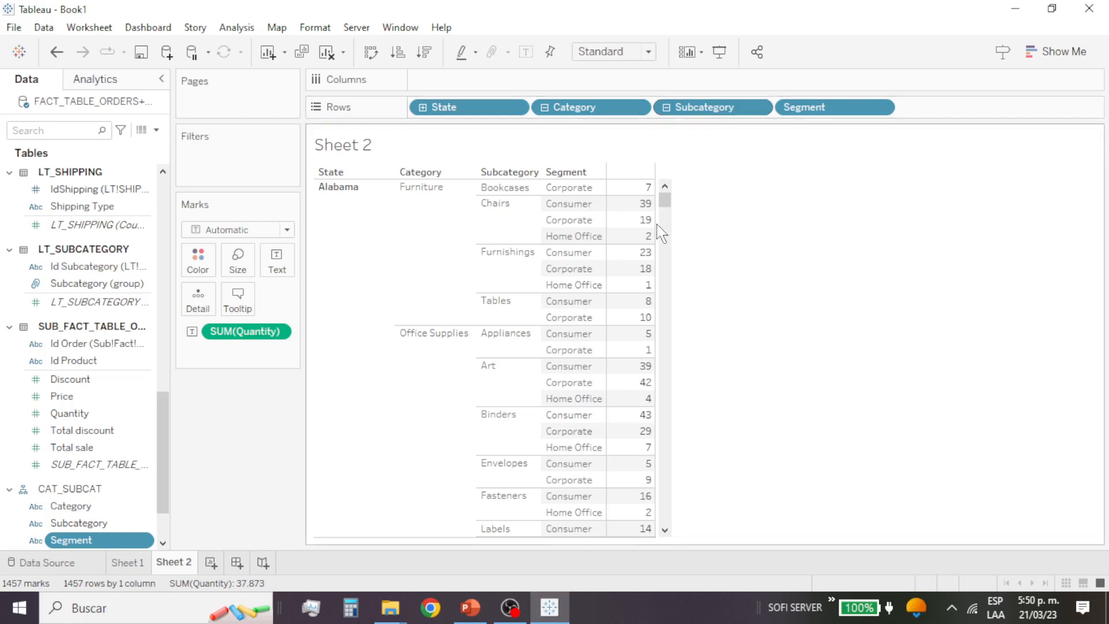
left_click(545, 108)
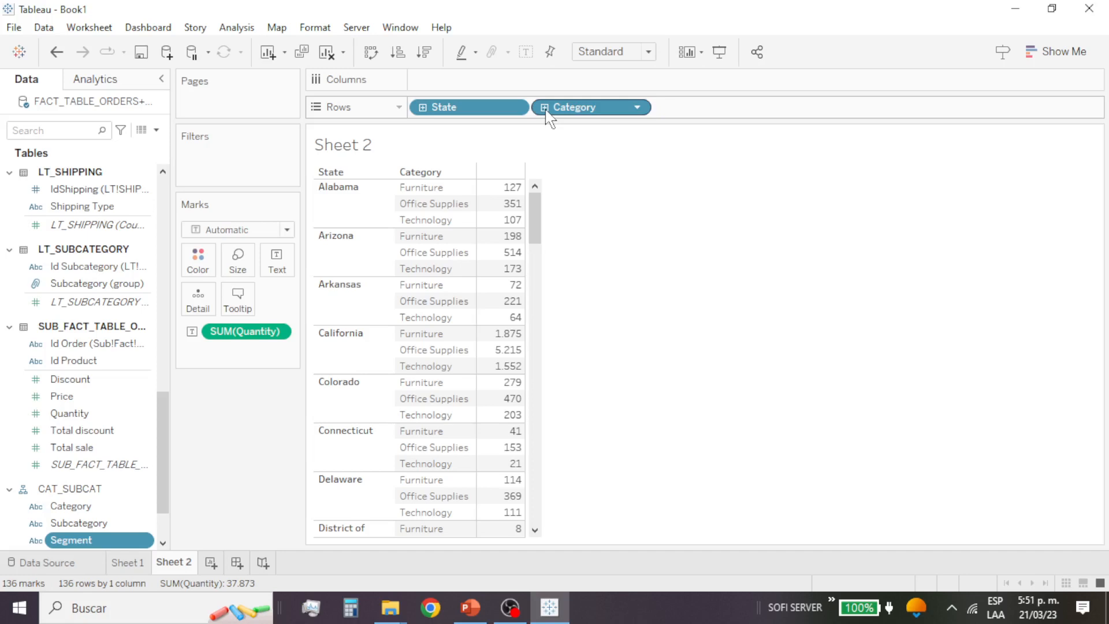
left_click(544, 108)
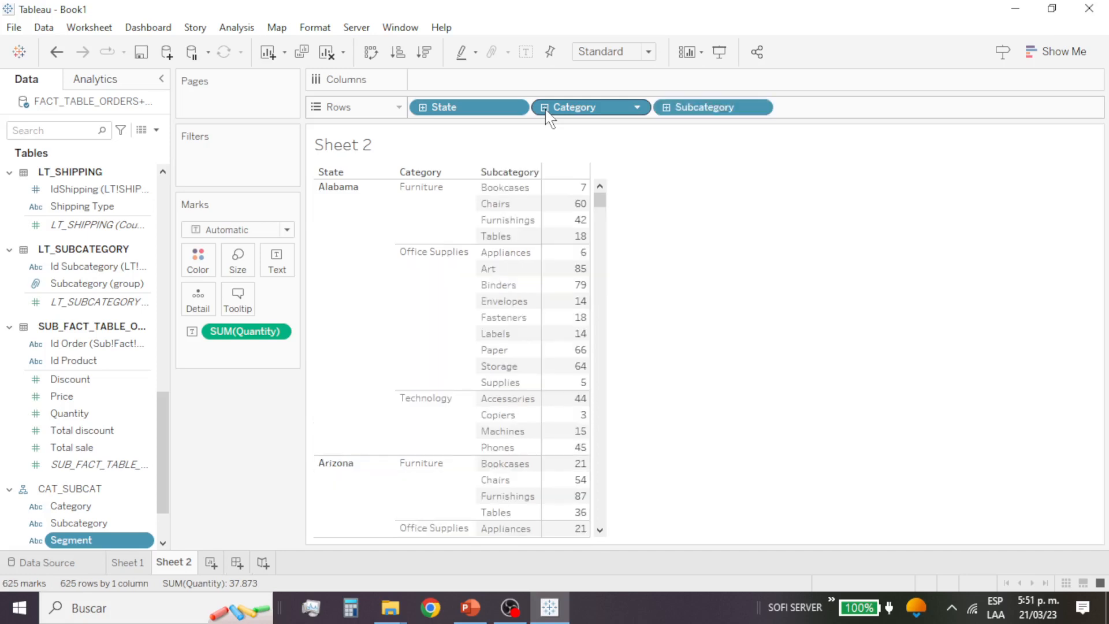
left_click(666, 107)
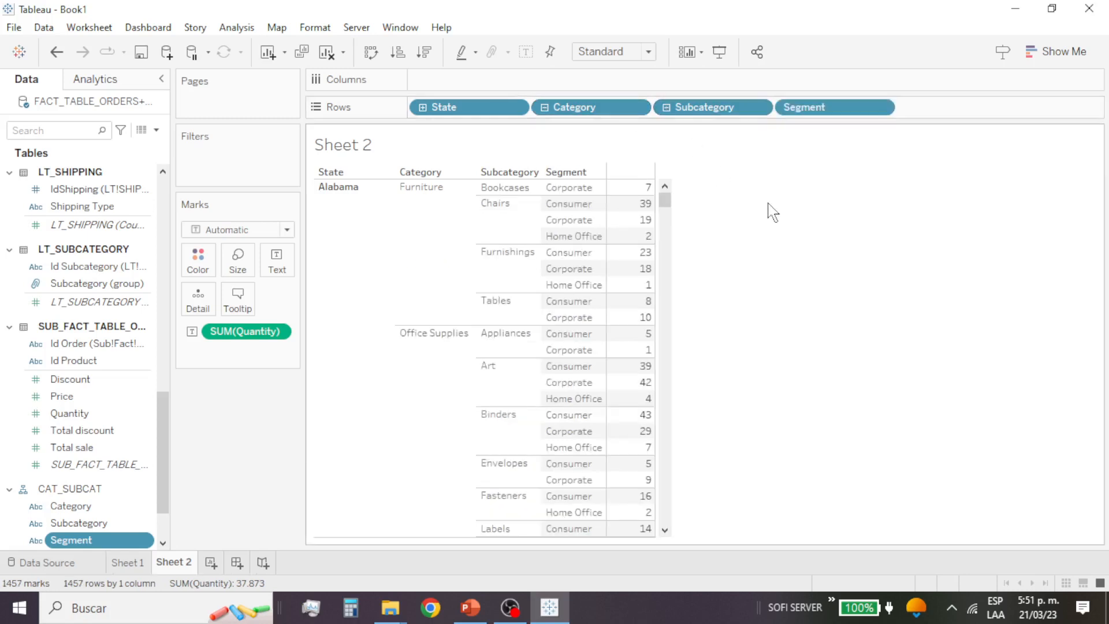
Step: Remove Subcategory from the rows so Segment directly follows Category, and dismiss the Microsoft Edge notification
left_click_drag(720, 109, 86, 374)
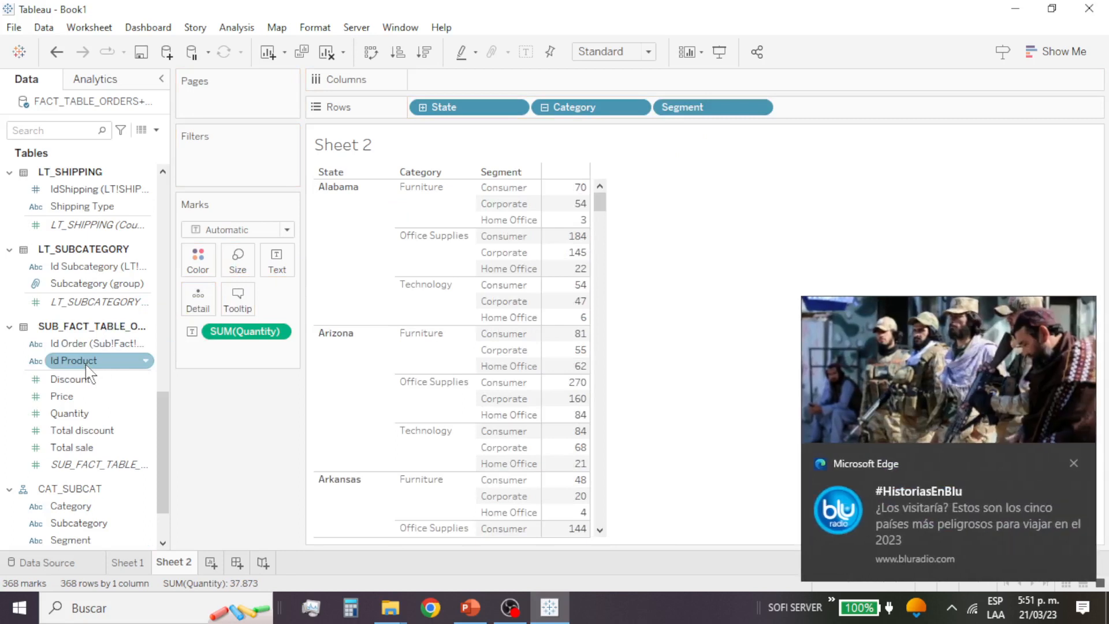
left_click(1073, 462)
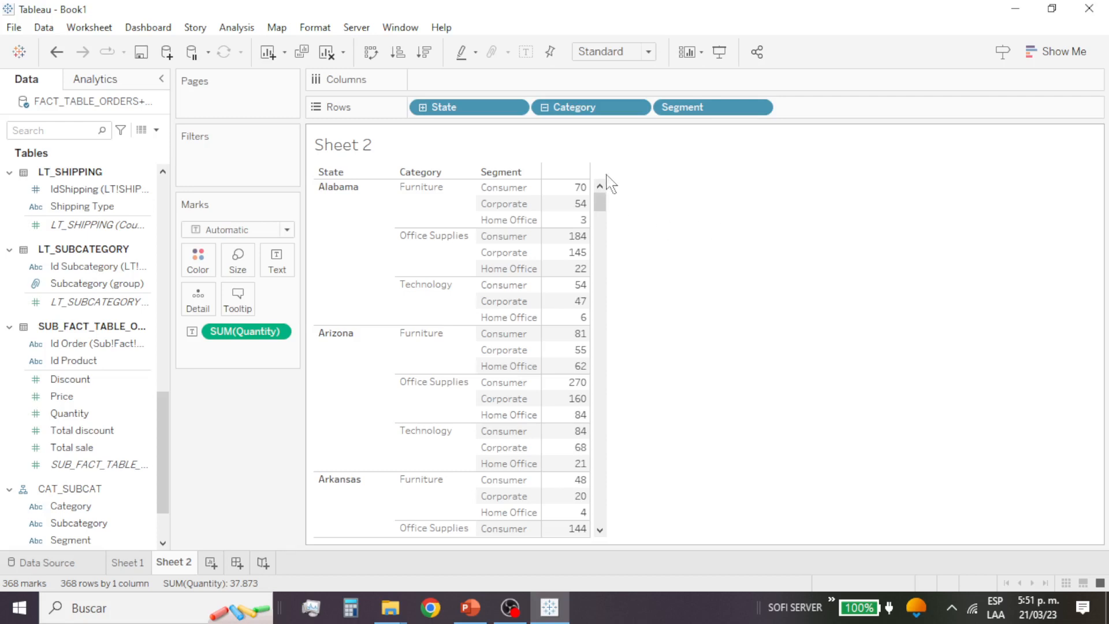
Step: Collapse the CAT_SUBCAT hierarchy in the rows to Category and expand it again through Subcategory to Segment
left_click(546, 109)
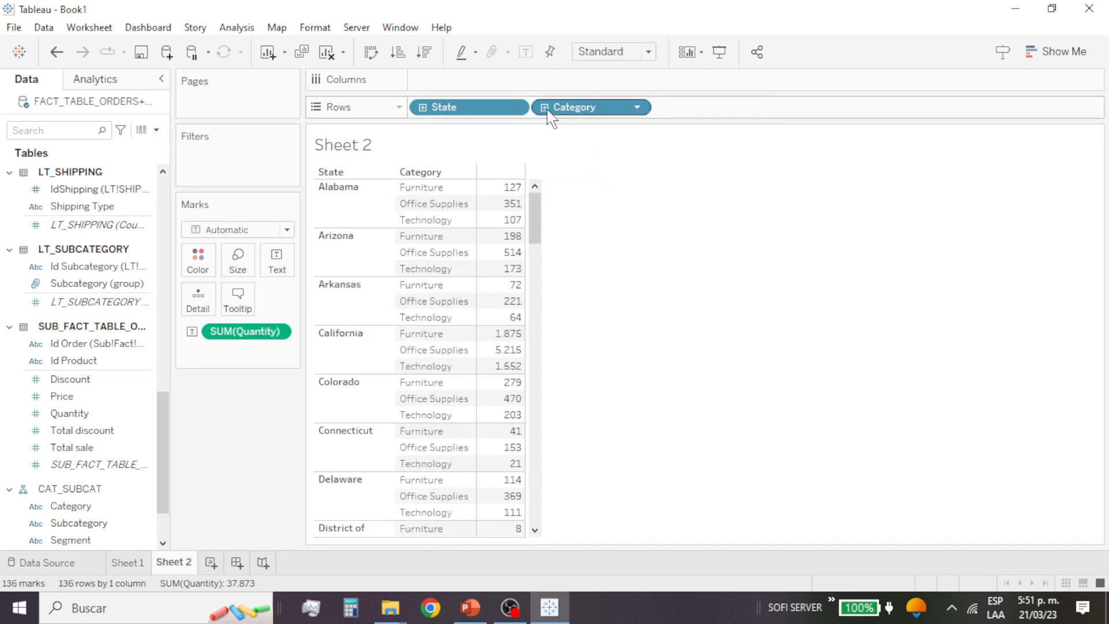
left_click(545, 108)
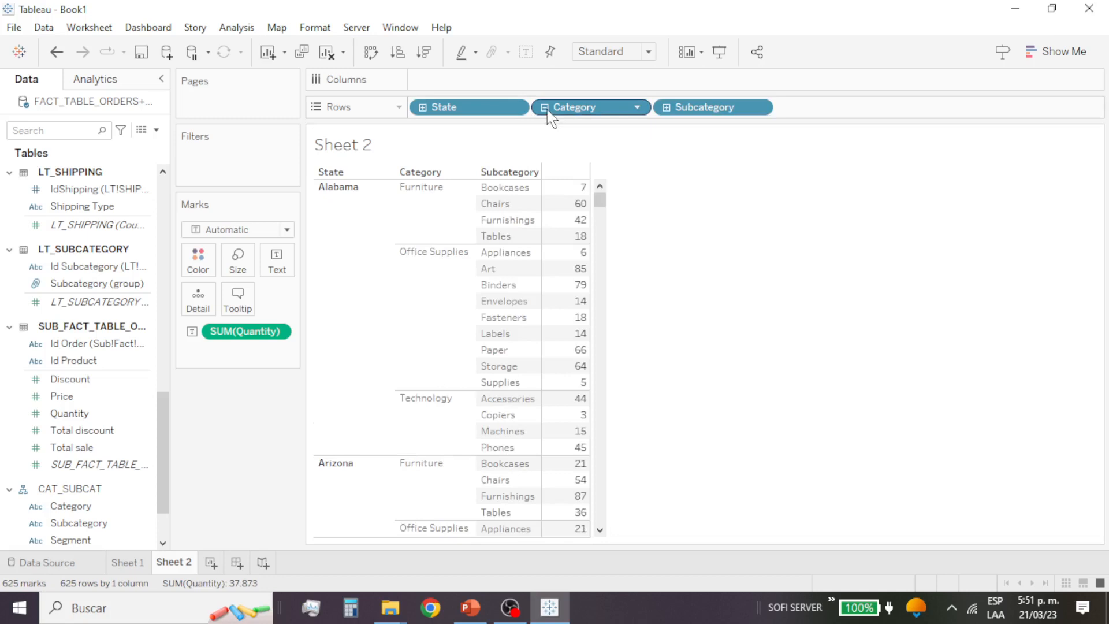
left_click(667, 109)
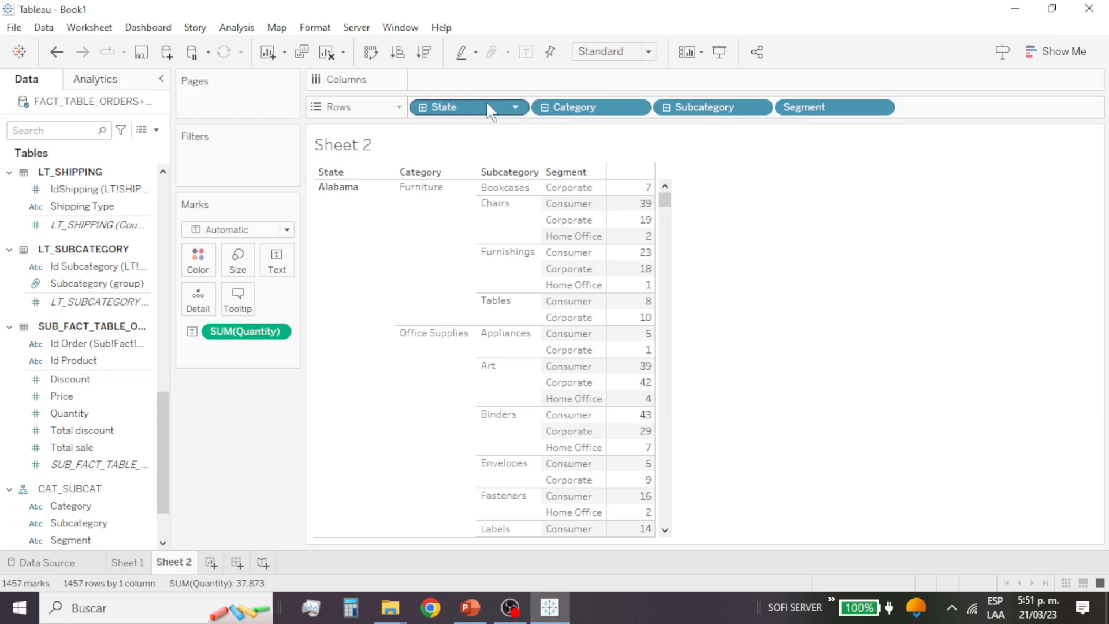
Step: Replace State with Subcategory (group) as the first row field and collapse the CAT_SUBCAT hierarchy to Category
left_click_drag(486, 107, 103, 307)
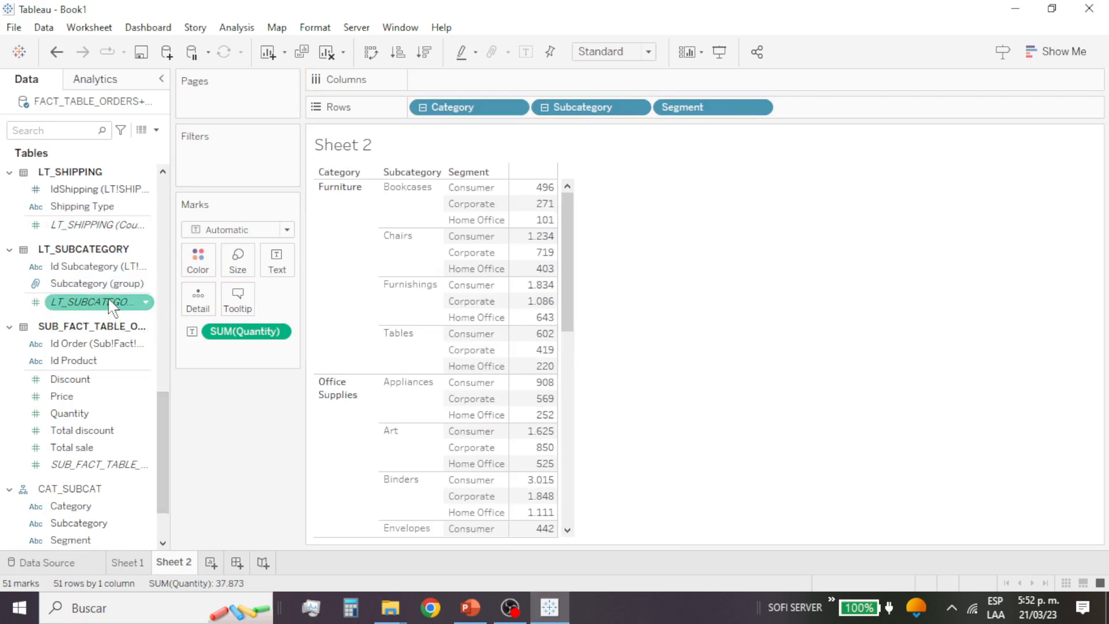
left_click(95, 286)
left_click_drag(95, 288, 412, 109)
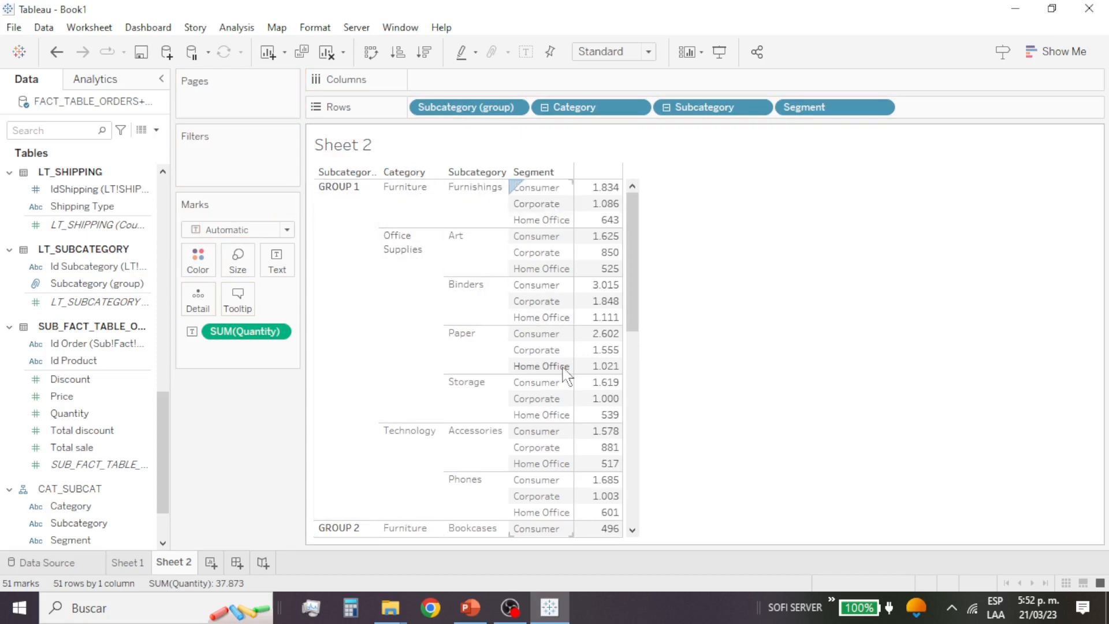
scroll(426, 441, "down", 6)
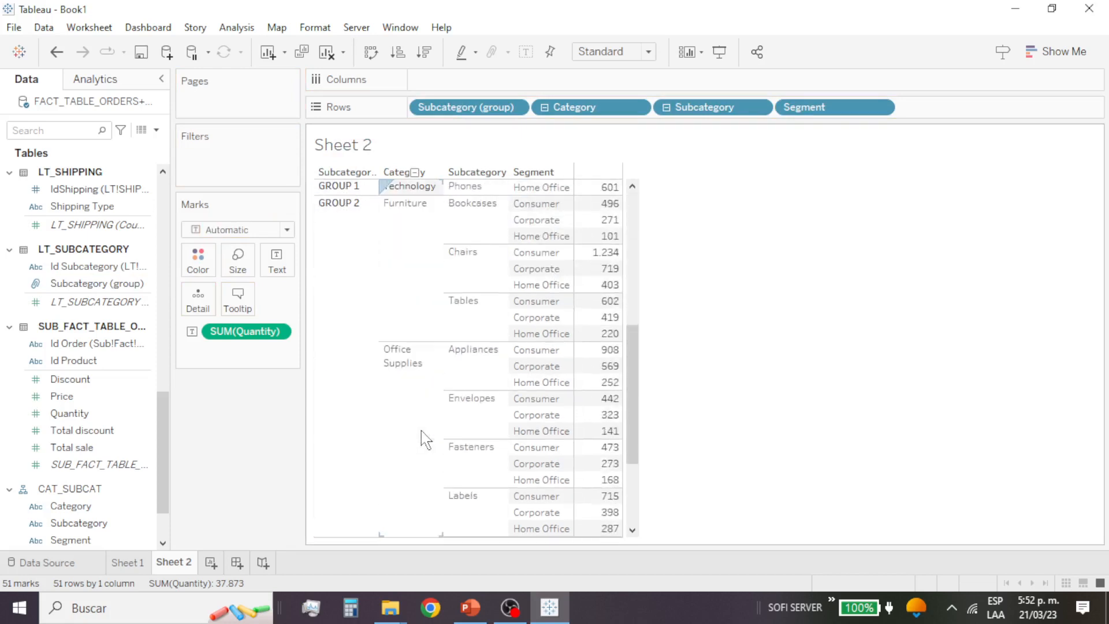
scroll(424, 439, "up", 3)
scroll(425, 440, "up", 3)
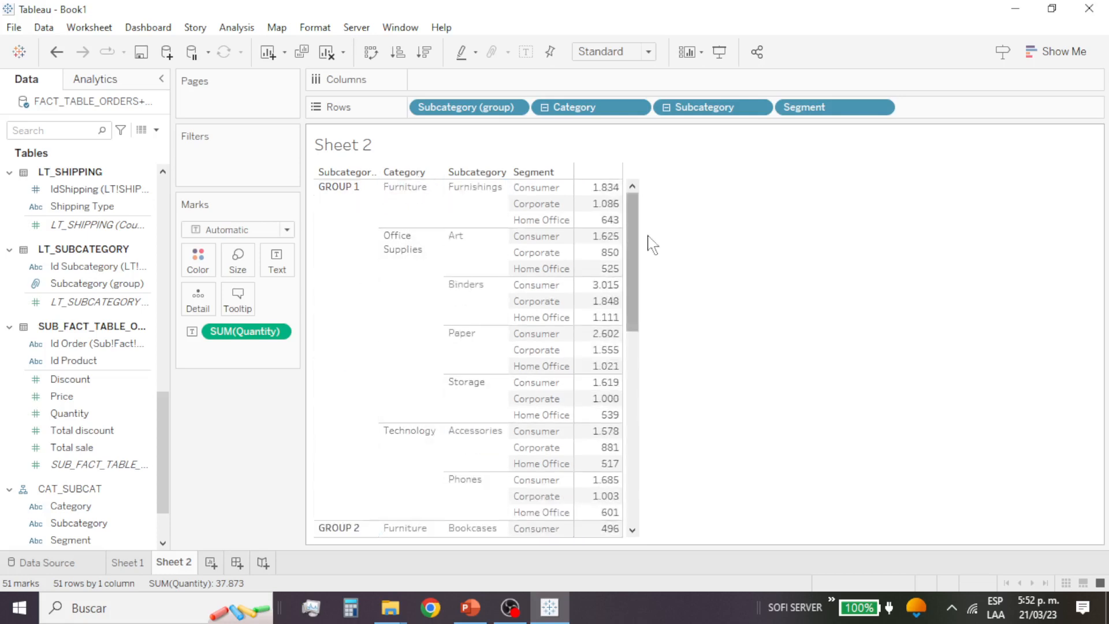
left_click(544, 108)
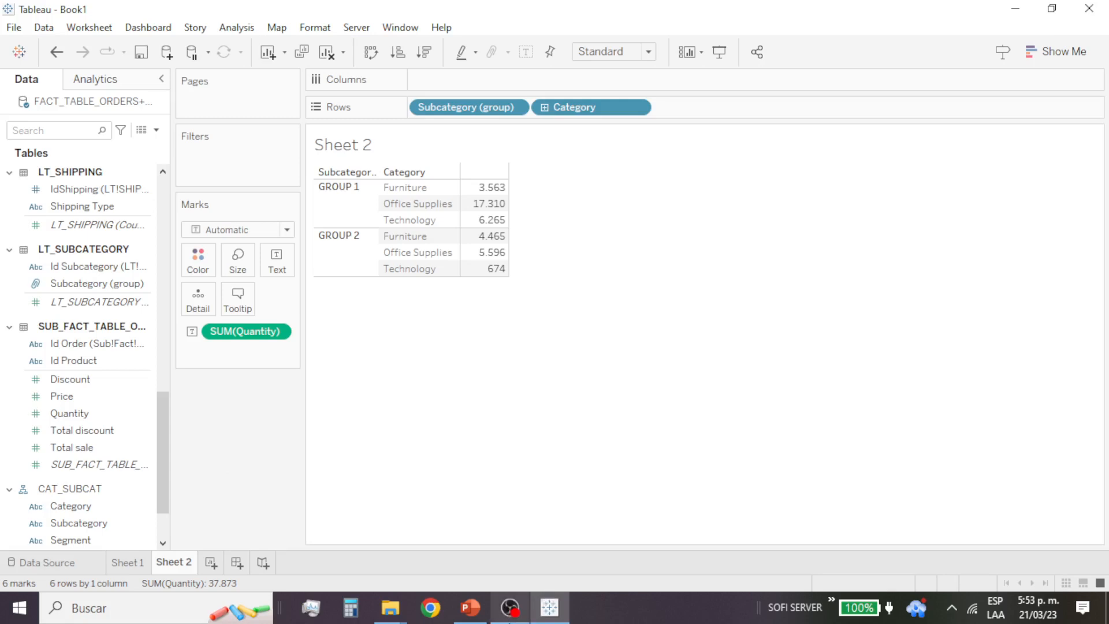
Step: Switch to the PowerPoint presentation to check the topic following Hierarchies in the class agenda, and return to Tableau
mouse_move(510, 615)
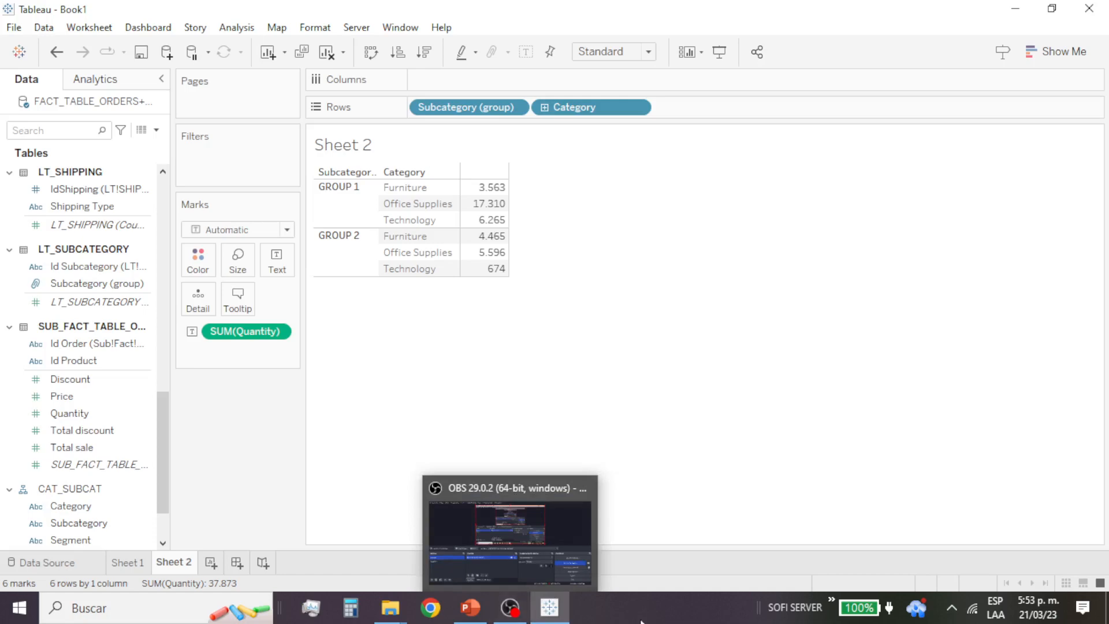
left_click(470, 607)
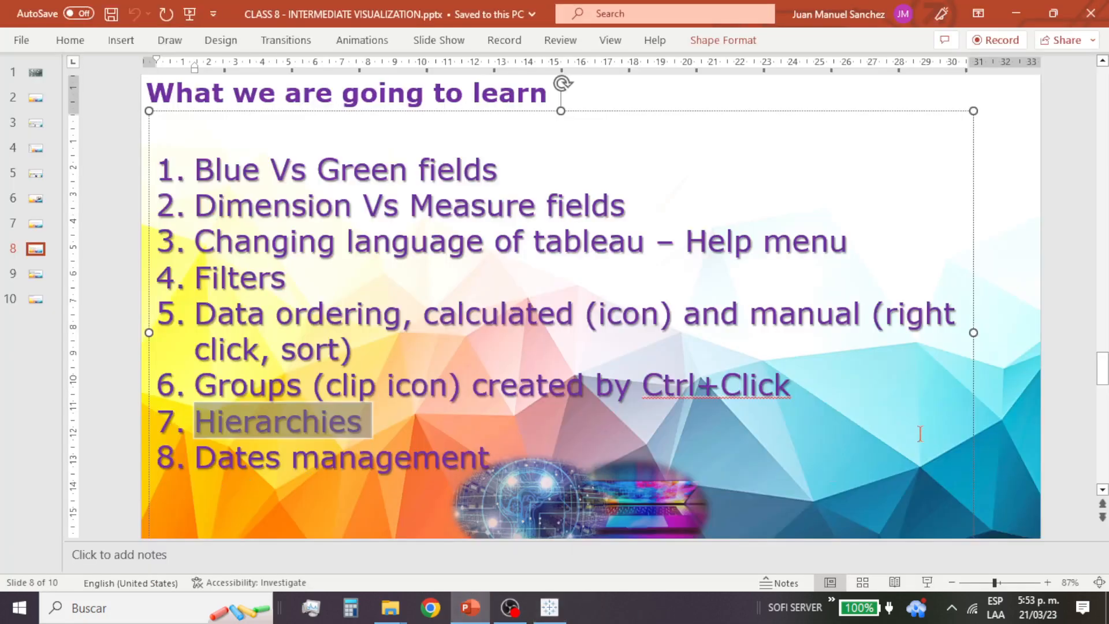
left_click(1016, 13)
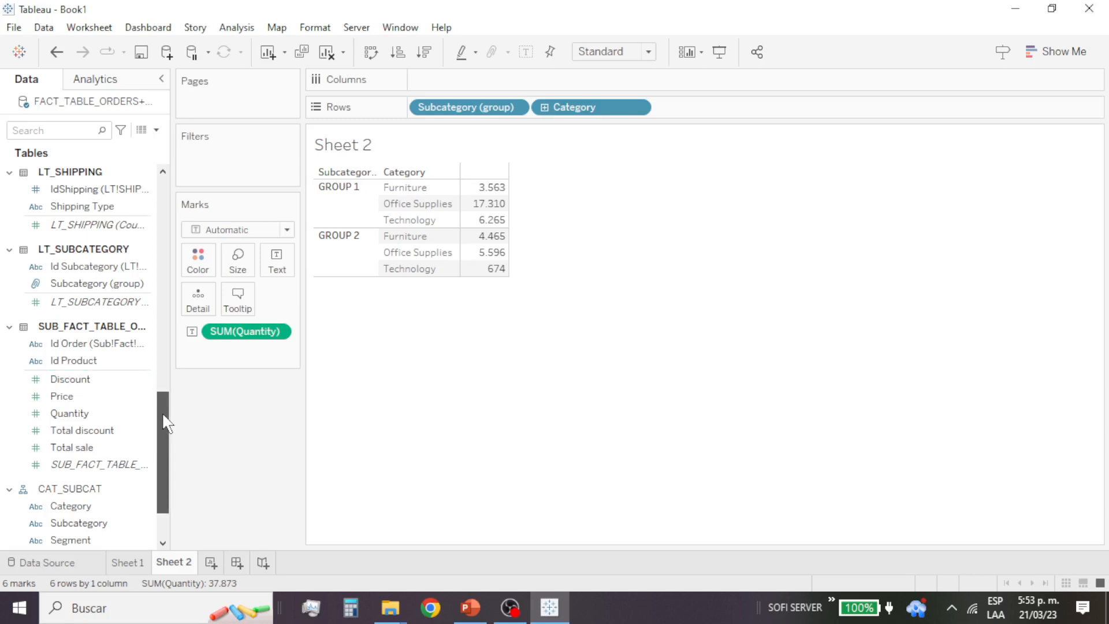
Step: Add Order Date from FACT_TABLE_ORDERS to the rows between Subcategory (group) and Category
scroll(165, 421, "down", 1)
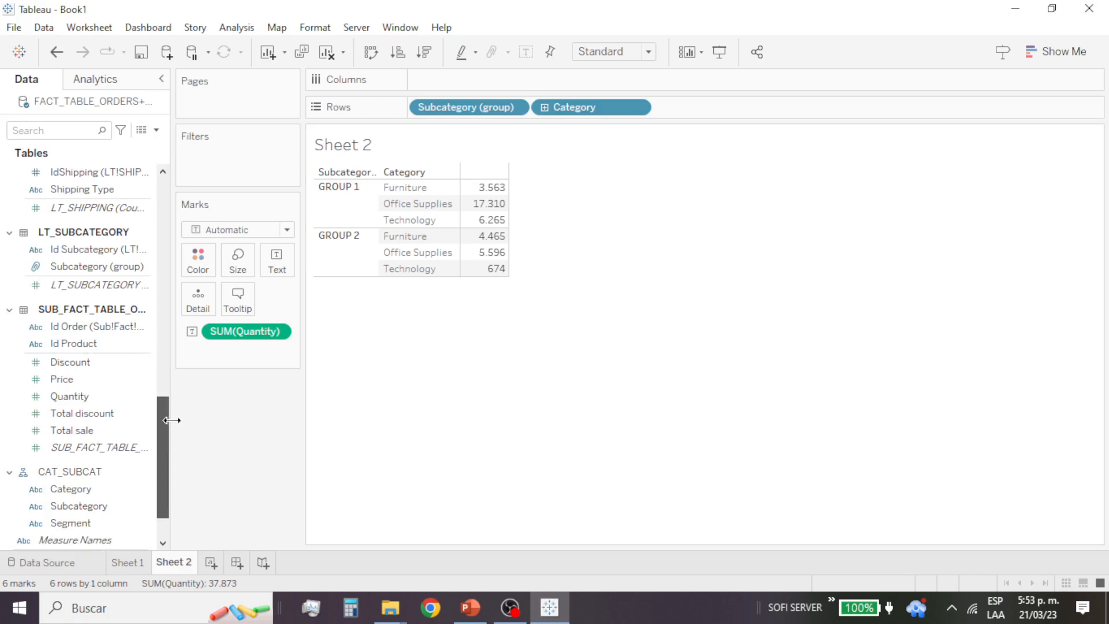
left_click(121, 398)
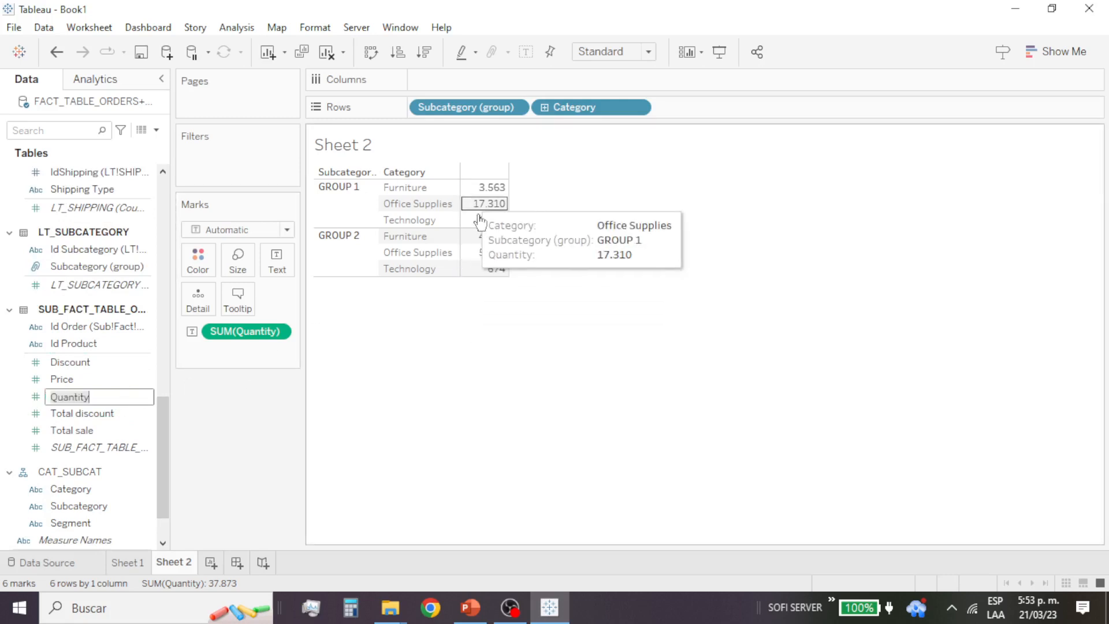
scroll(141, 288, "up", 10)
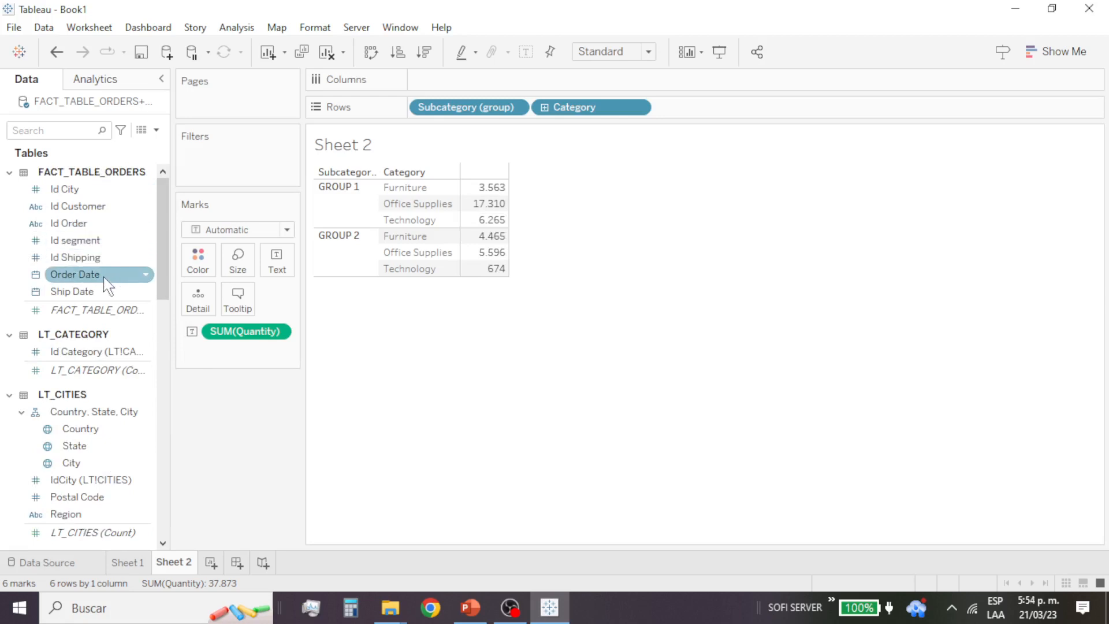
left_click_drag(107, 276, 378, 241)
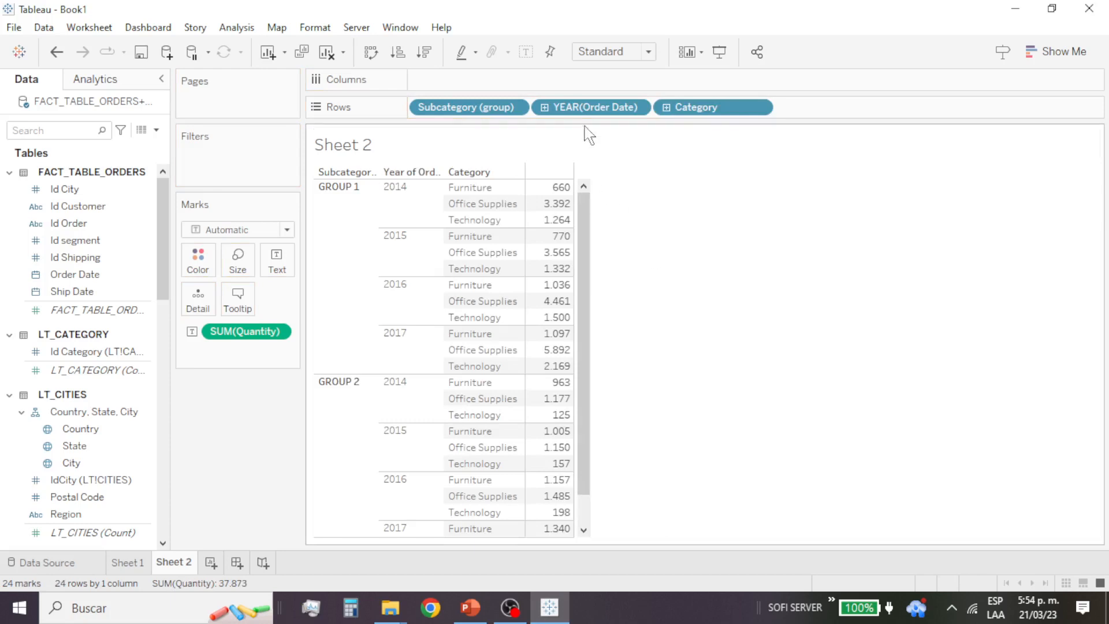
Step: Drill down Order Date in the rows from year through quarter and month to day
left_click(545, 109)
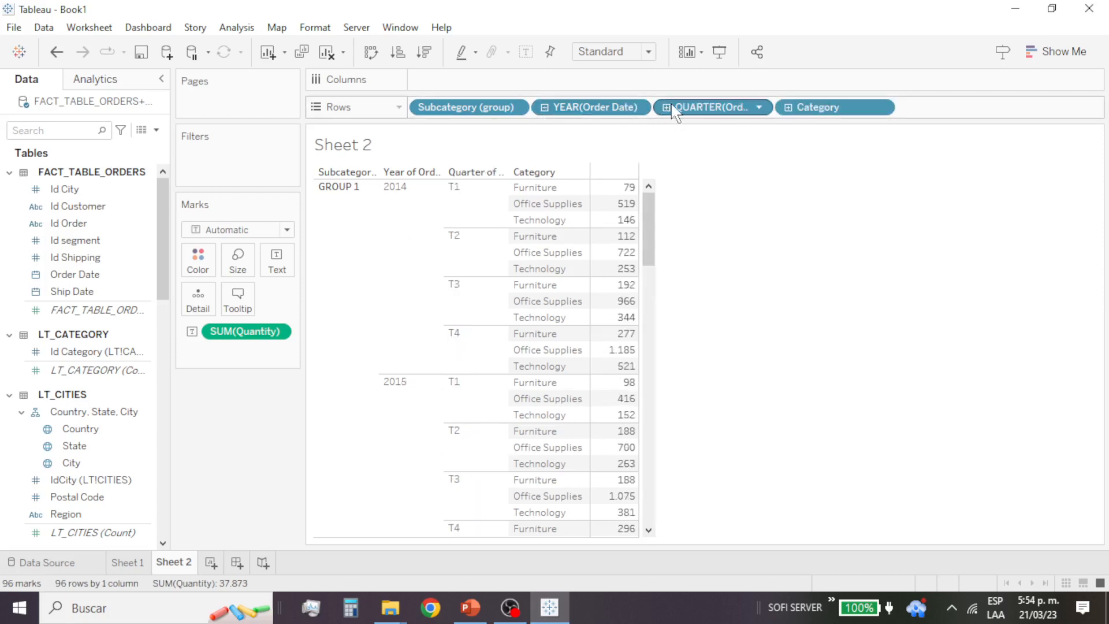
left_click(669, 108)
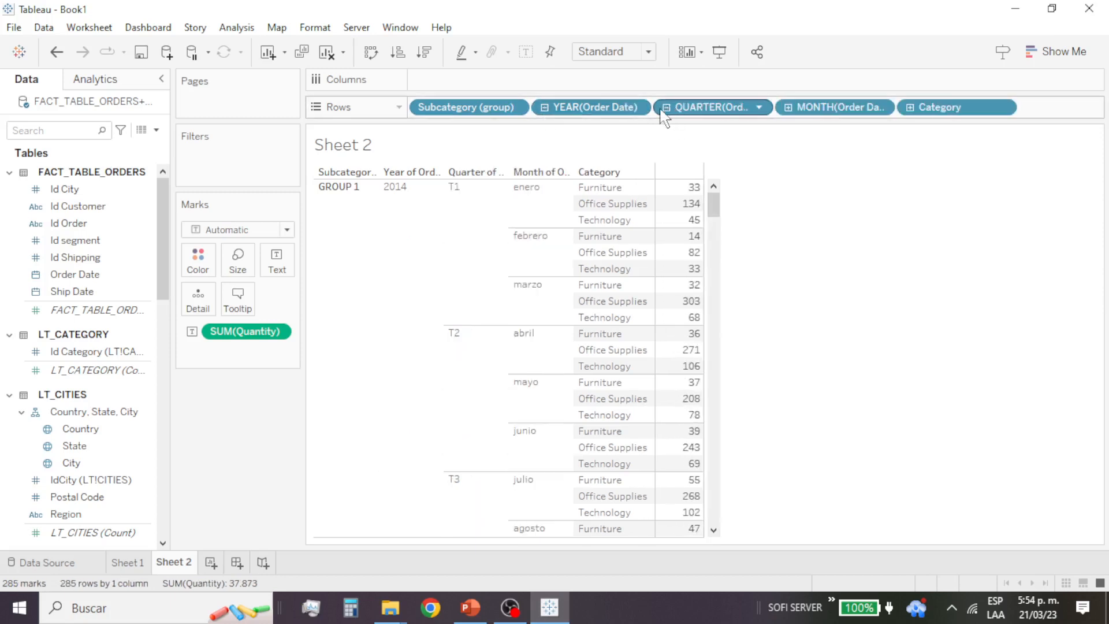
left_click(788, 108)
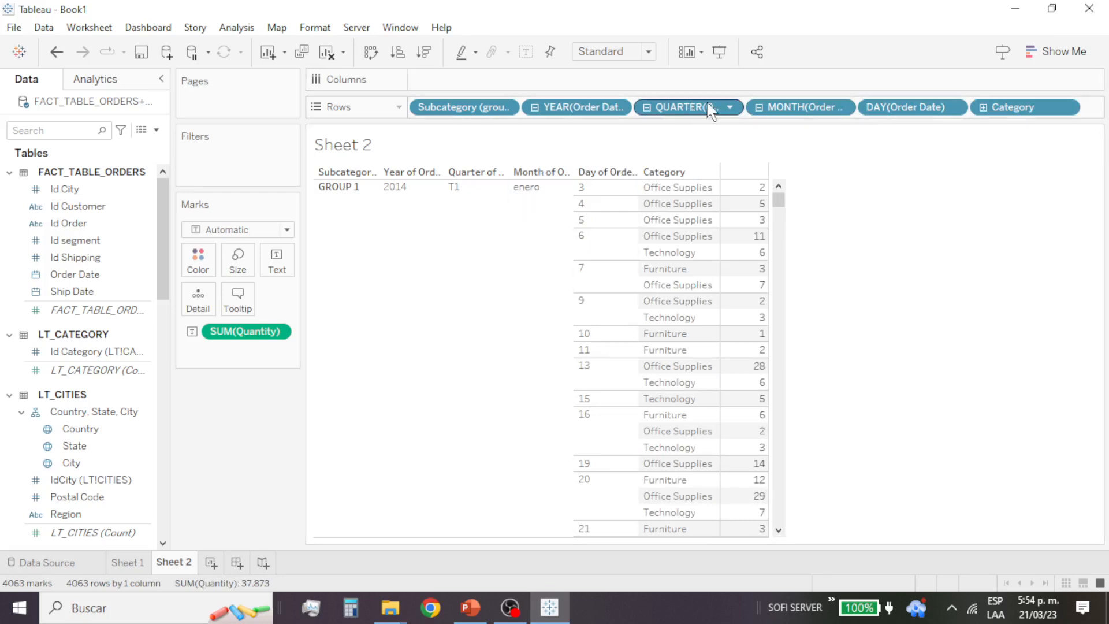
Step: Remove the quarter, day and year levels of Order Date from the rows, keeping only its month level
left_click(732, 108)
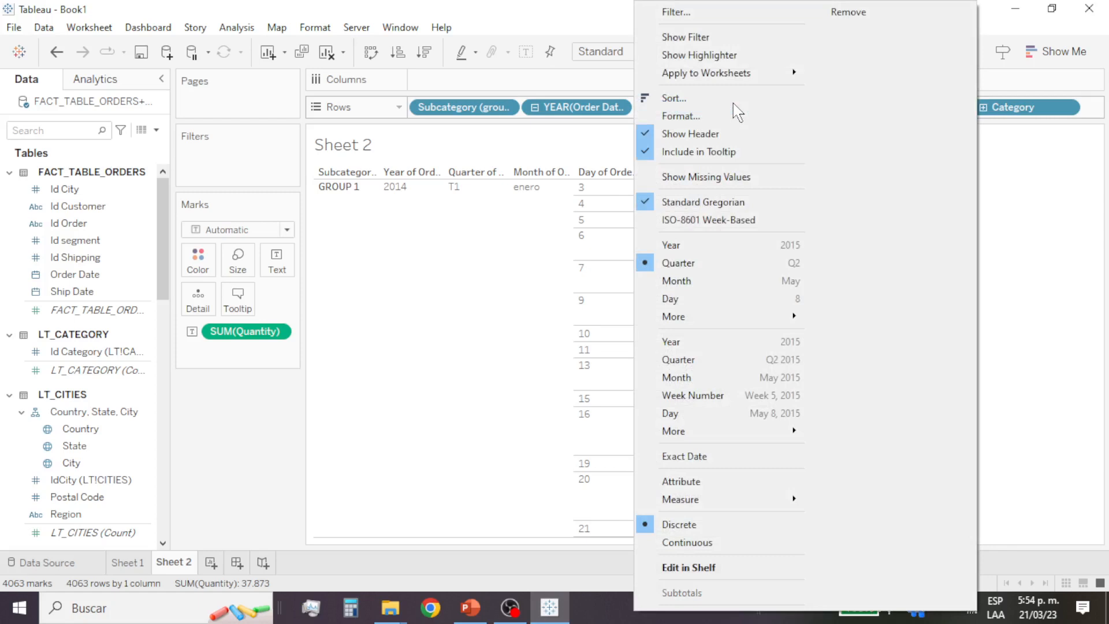
left_click(1028, 213)
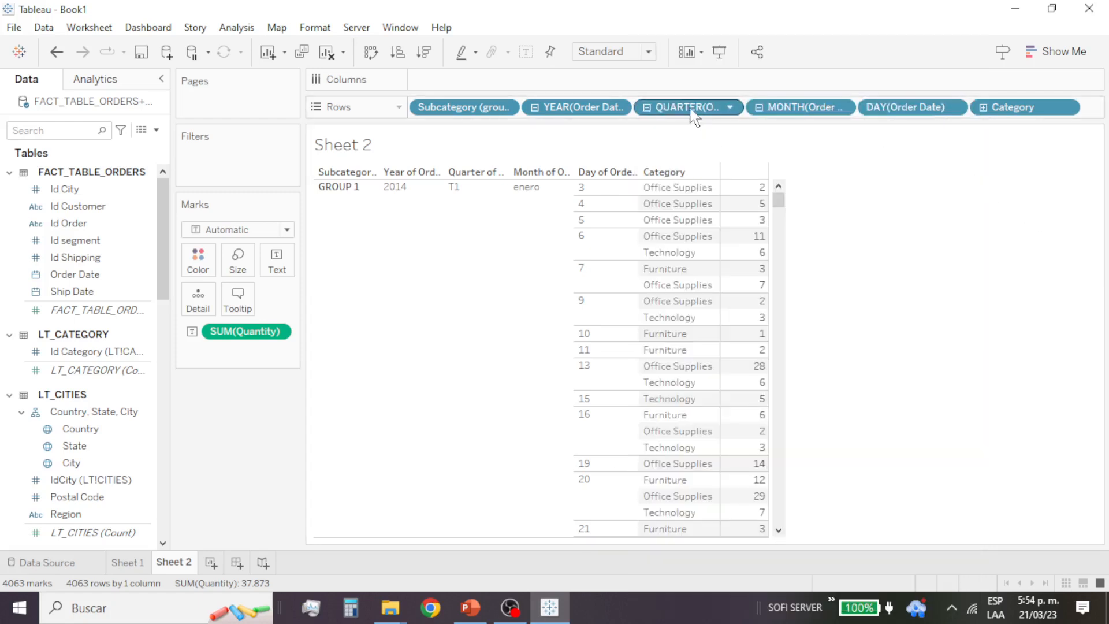
left_click_drag(687, 106, 111, 361)
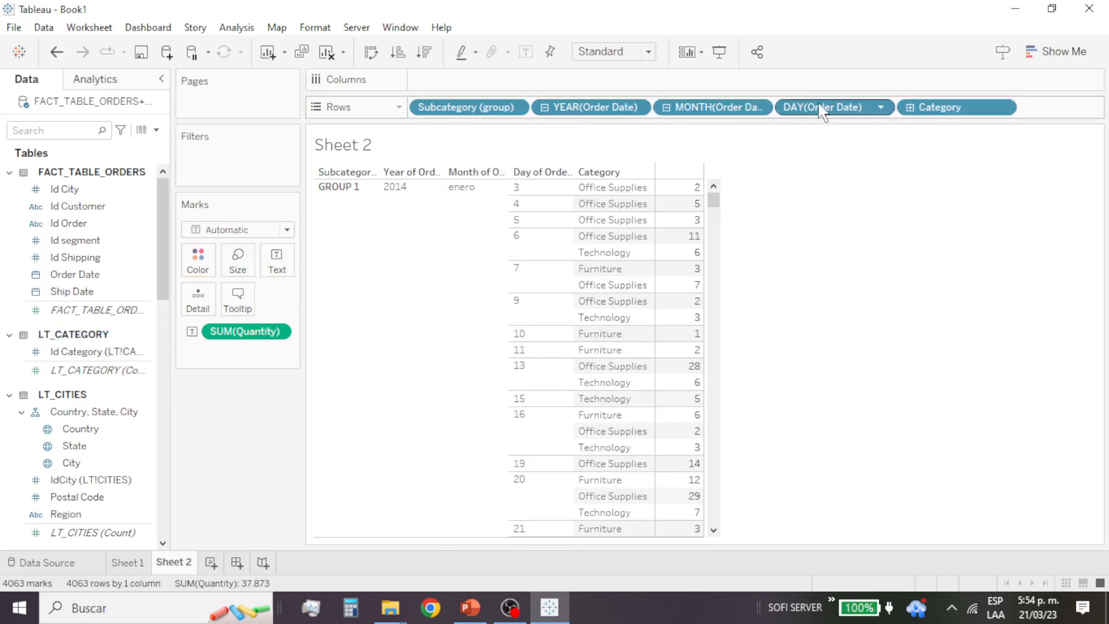
left_click_drag(818, 108, 63, 375)
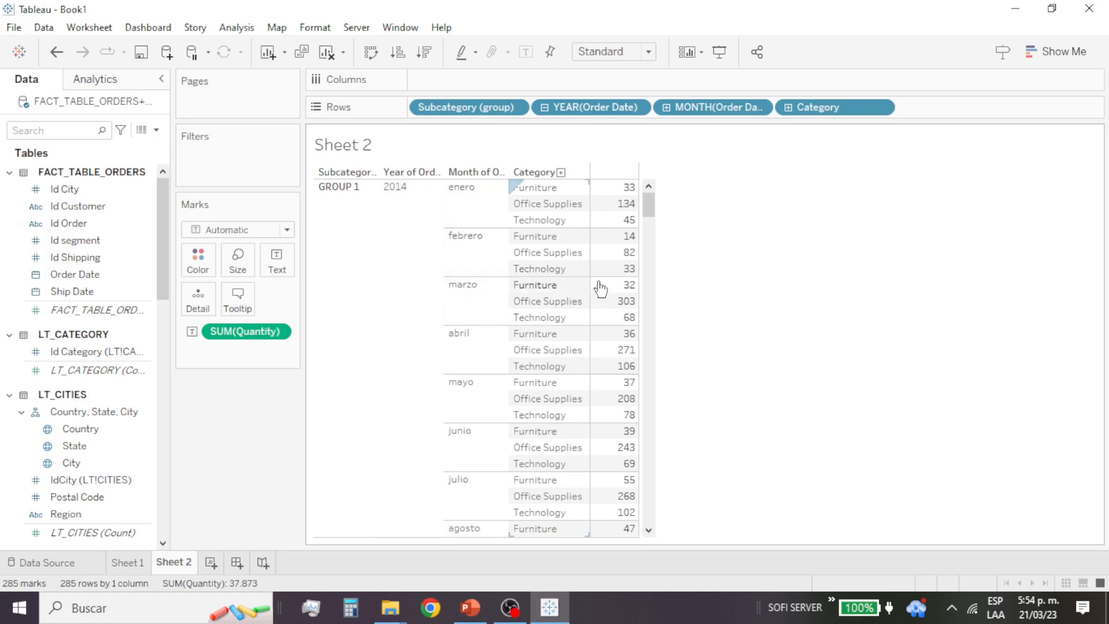
mouse_move(621, 203)
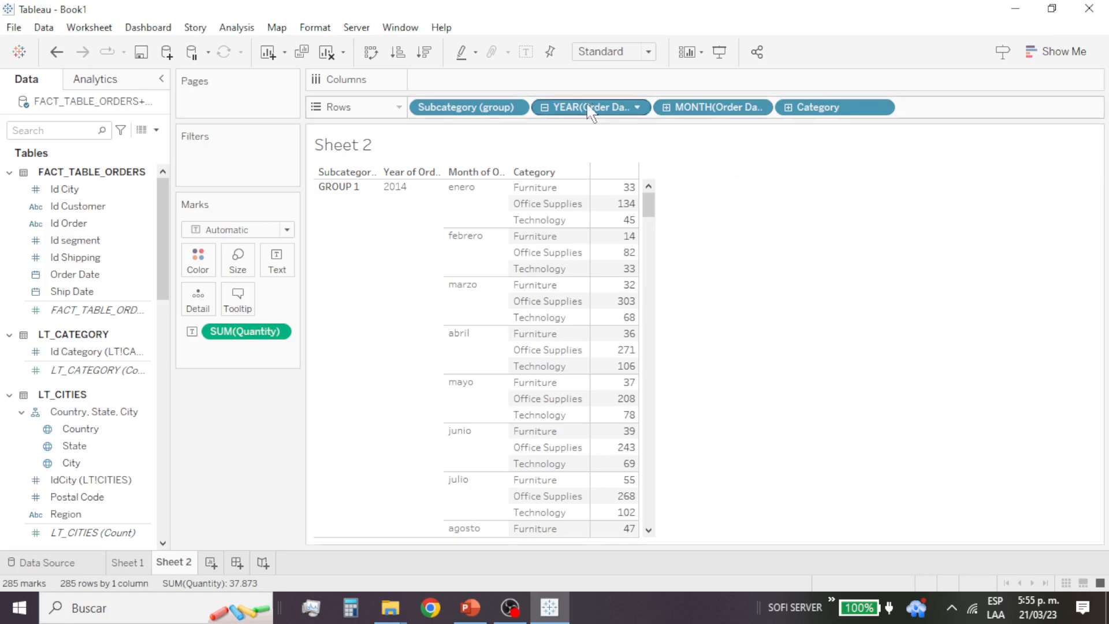
left_click_drag(574, 109, 85, 401)
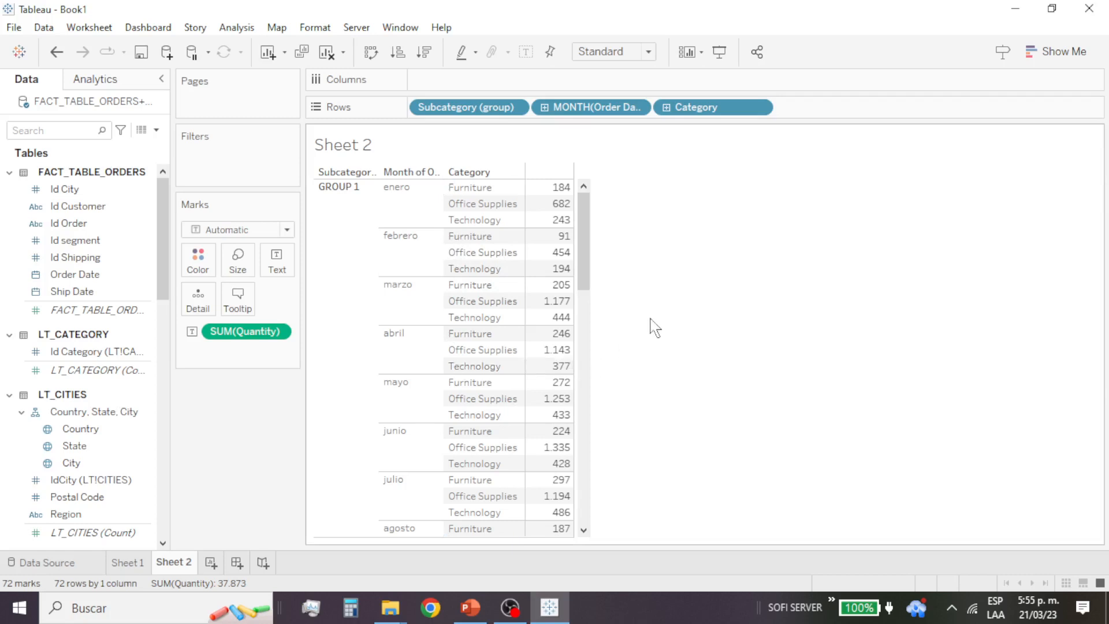
Step: Add Quantity from the SUB_FACT_TABLE table to the columns and remove Category from the rows
mouse_move(553, 247)
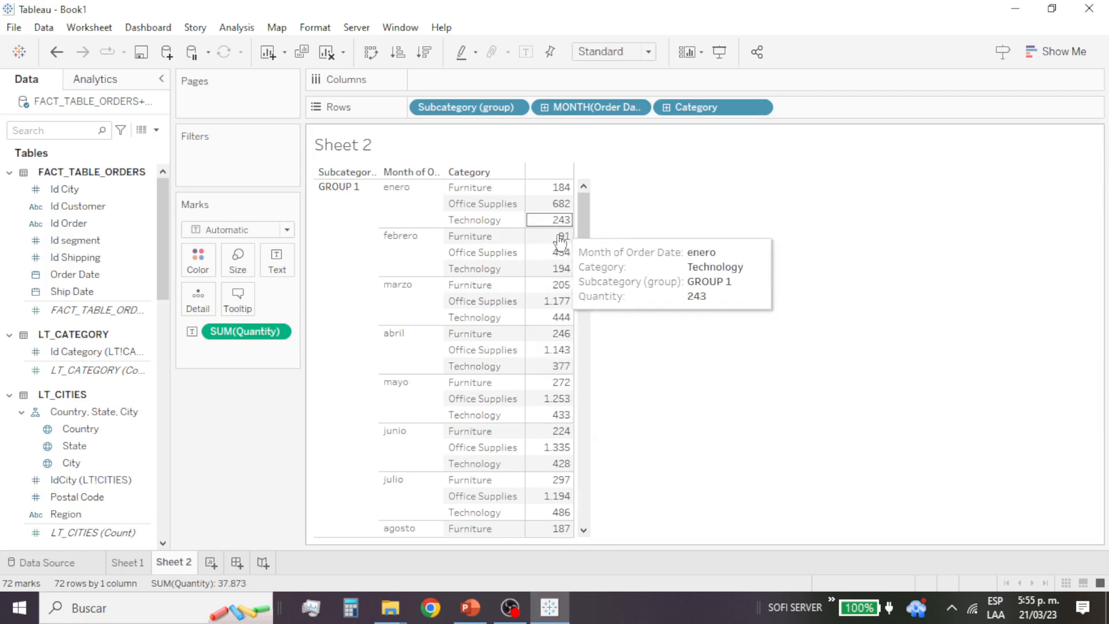
scroll(110, 485, "down", 10)
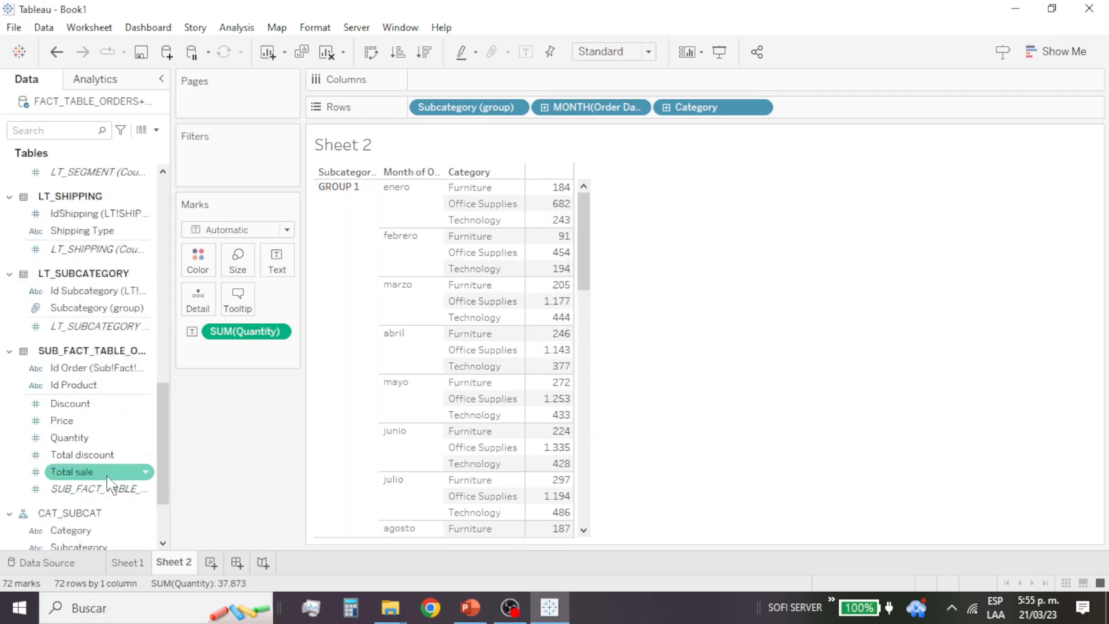
left_click_drag(67, 343, 453, 87)
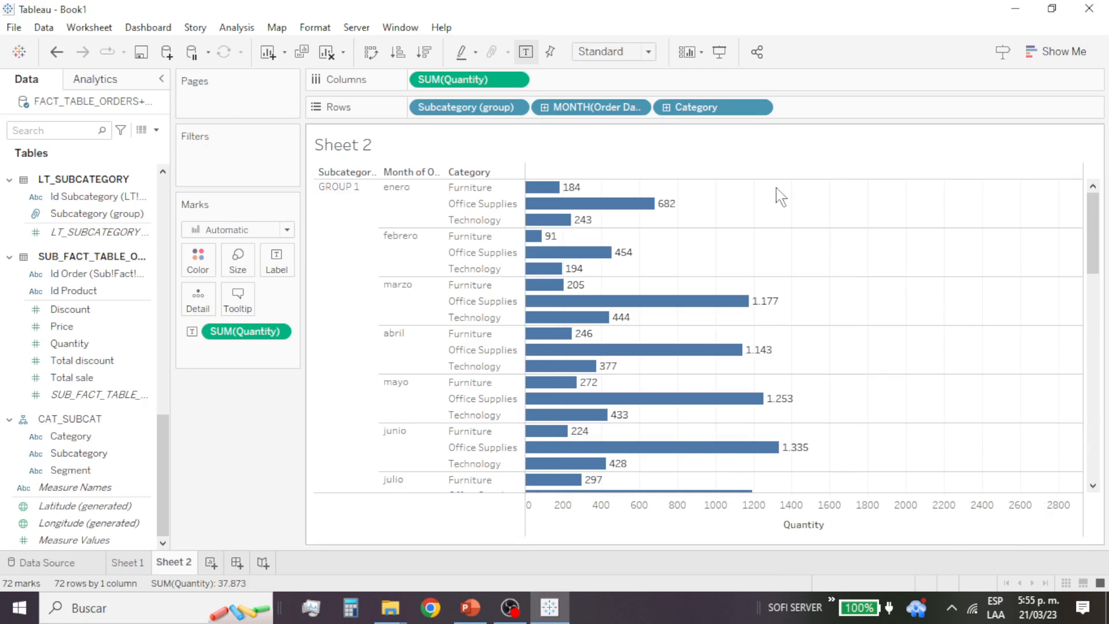
left_click_drag(722, 107, 136, 411)
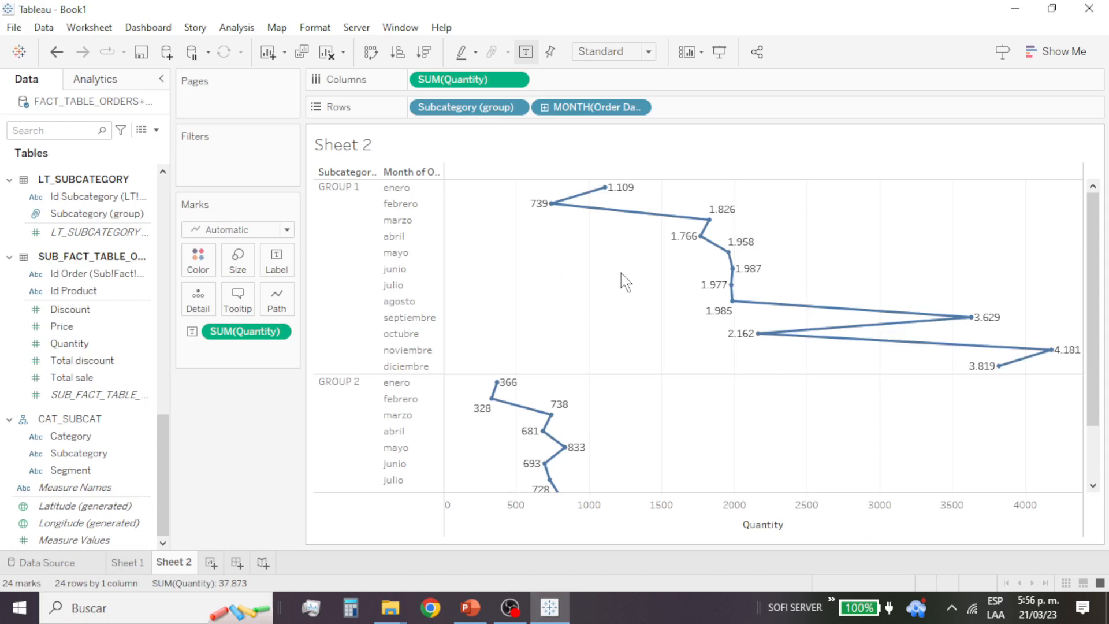
Step: Change the line chart to horizontal bars with Show Me and move the month of Order Date back to the rows after Subcategory (group)
left_click(1058, 53)
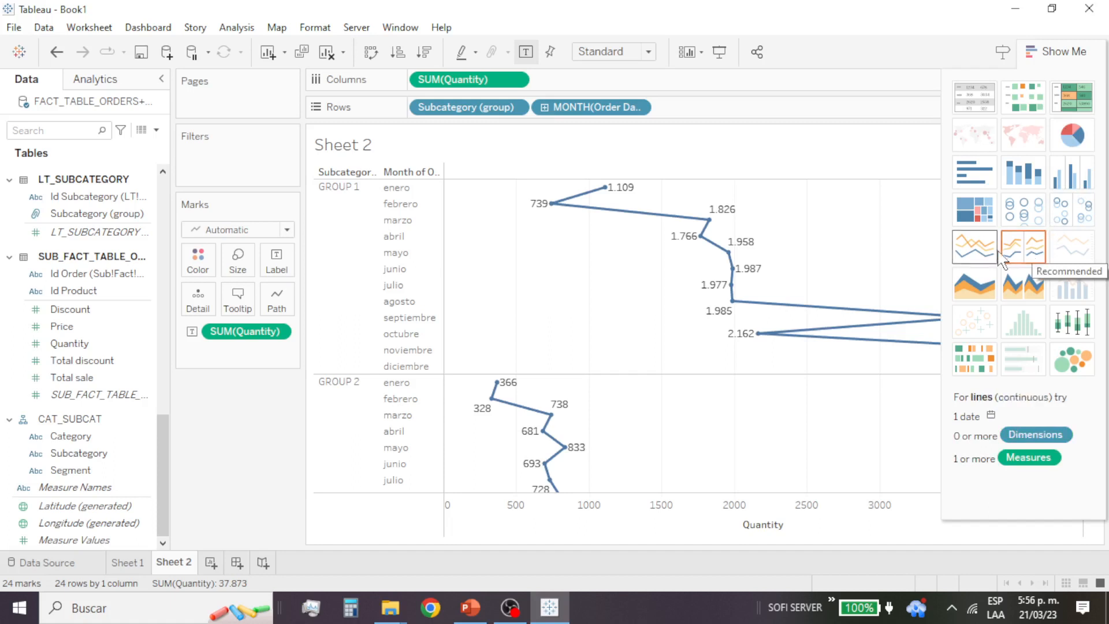
left_click(982, 186)
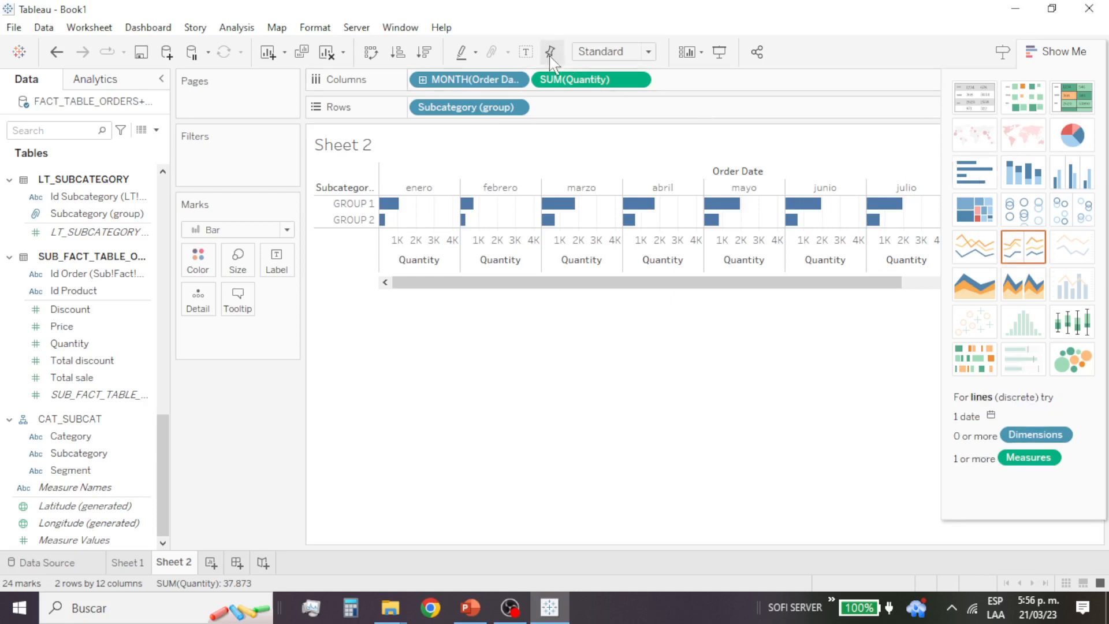
left_click_drag(496, 81, 580, 115)
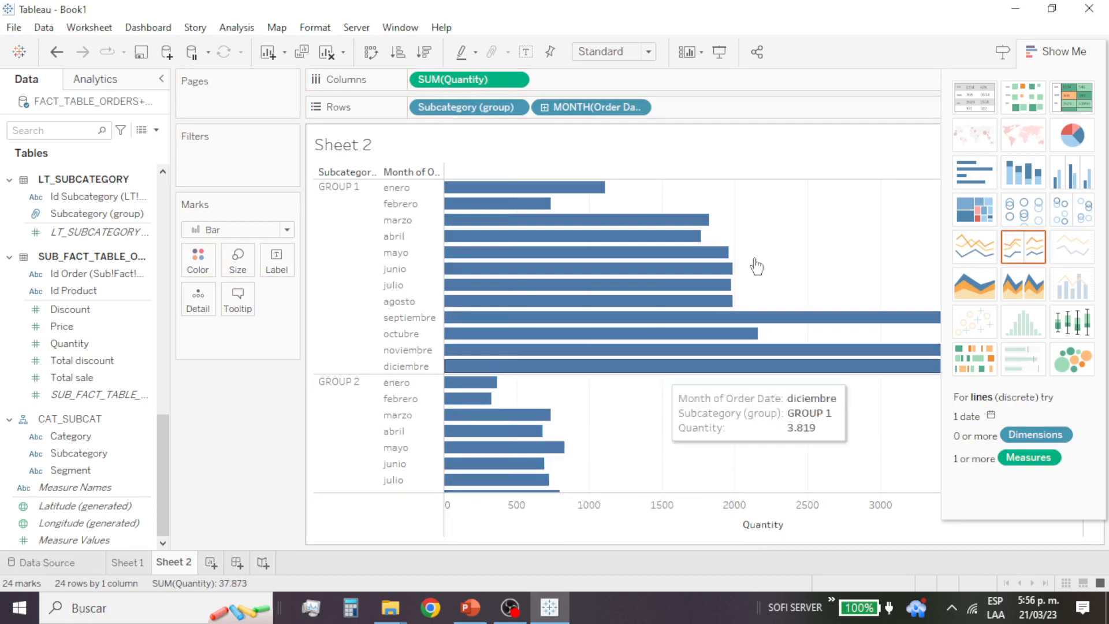
left_click(1063, 51)
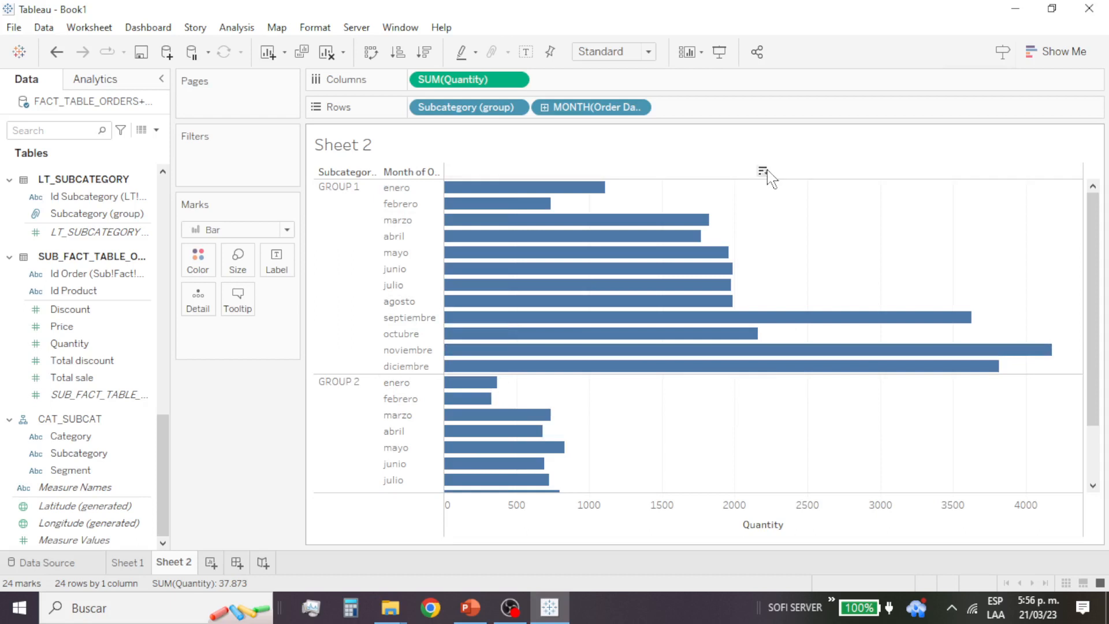
Step: Sort the months within each subcategory group by quantity in descending order and review the bars of GROUP 2
left_click(763, 171)
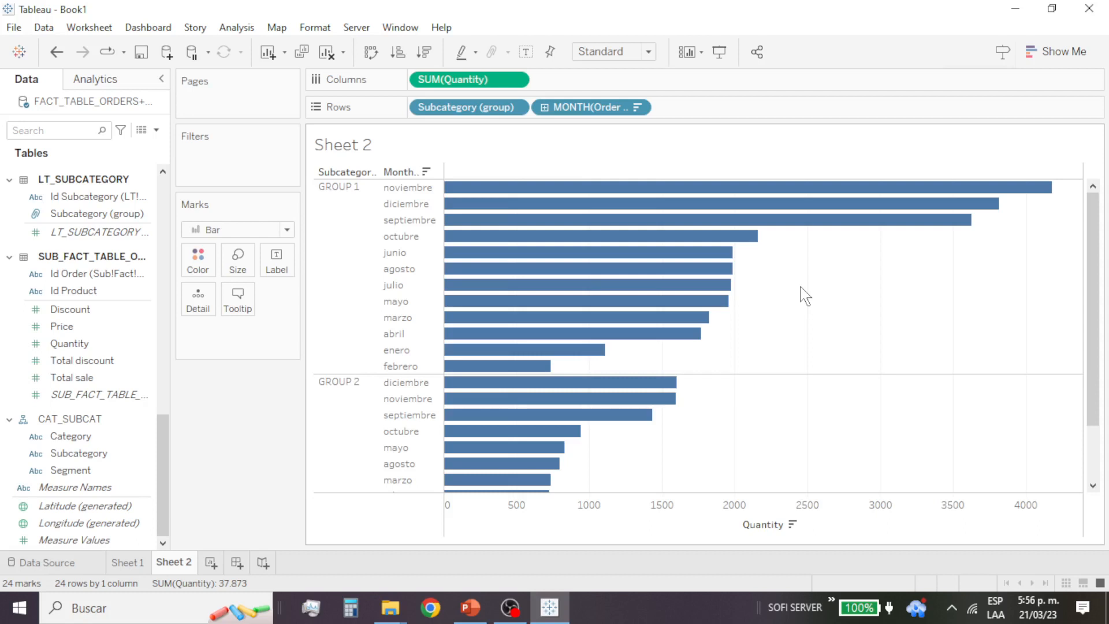
scroll(823, 325, "down", 2)
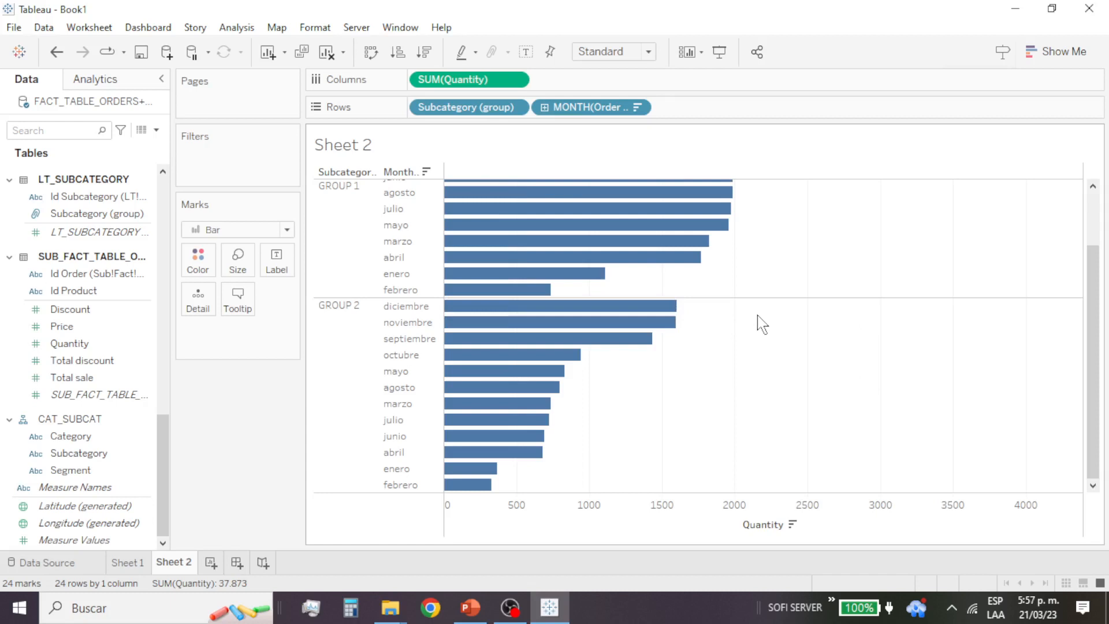
mouse_move(592, 340)
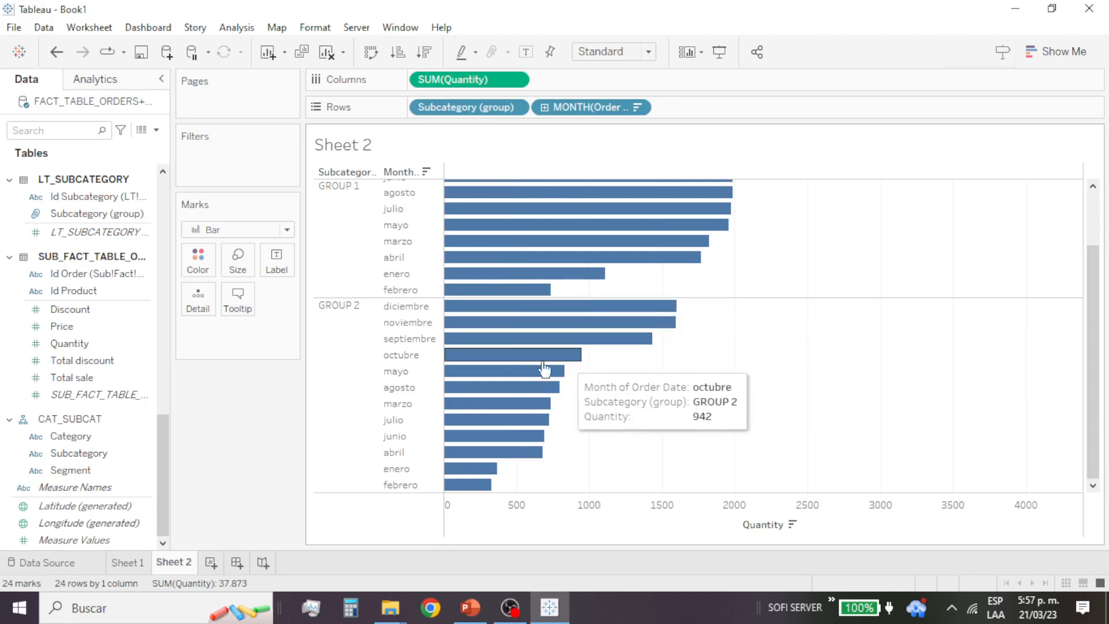
Step: Replace the month of Order Date in the rows with its day level and compare the day bars of both subcategory groups
mouse_move(537, 372)
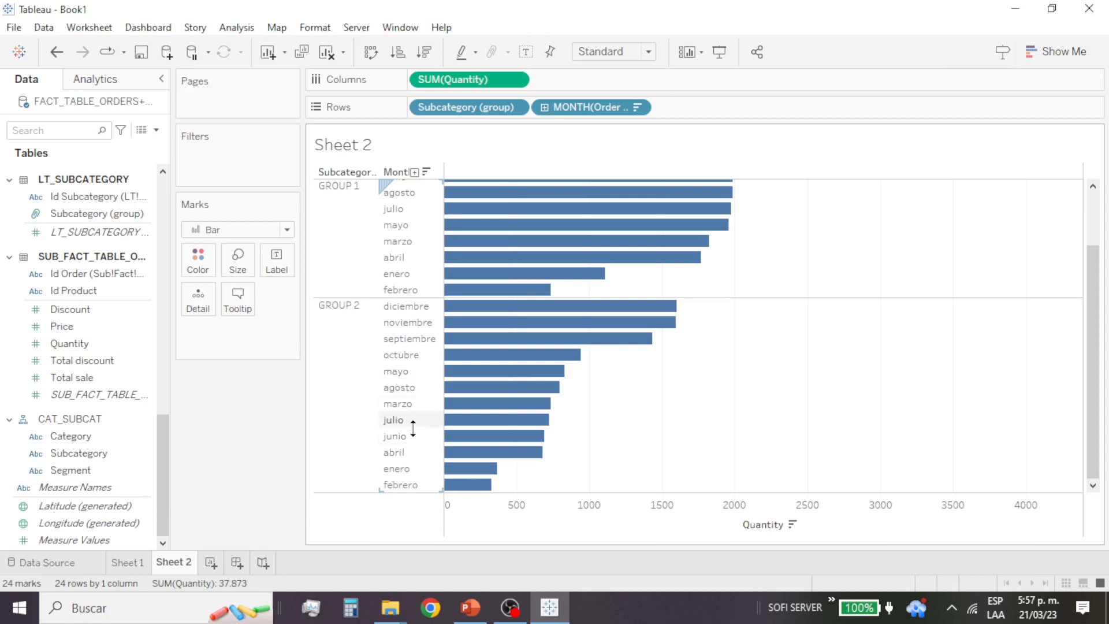
scroll(424, 248, "up", 2)
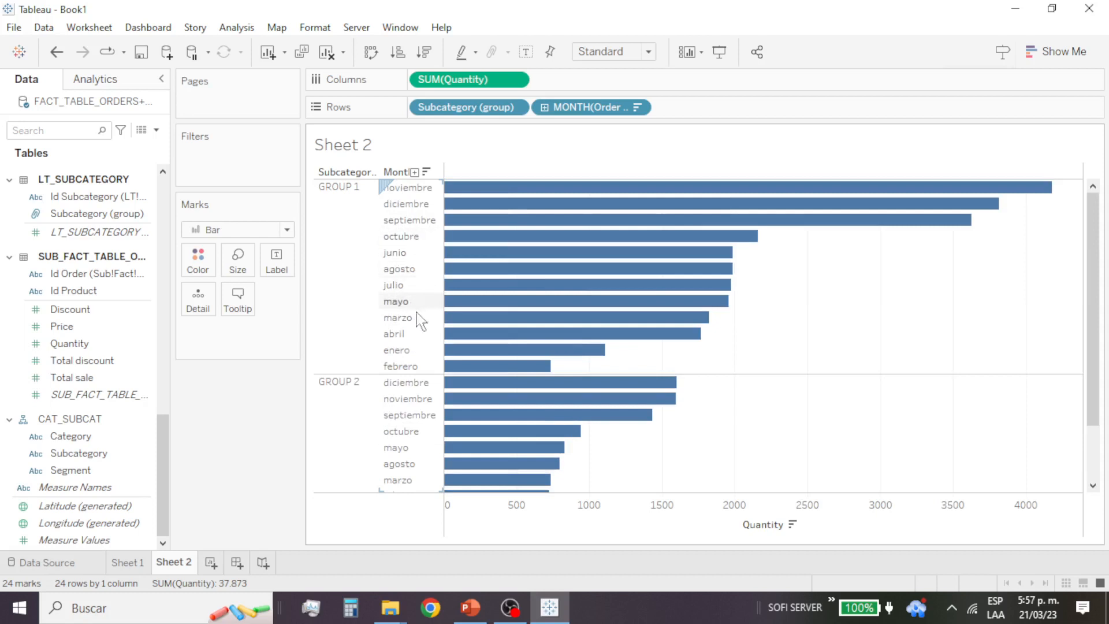
scroll(608, 362, "down", 3)
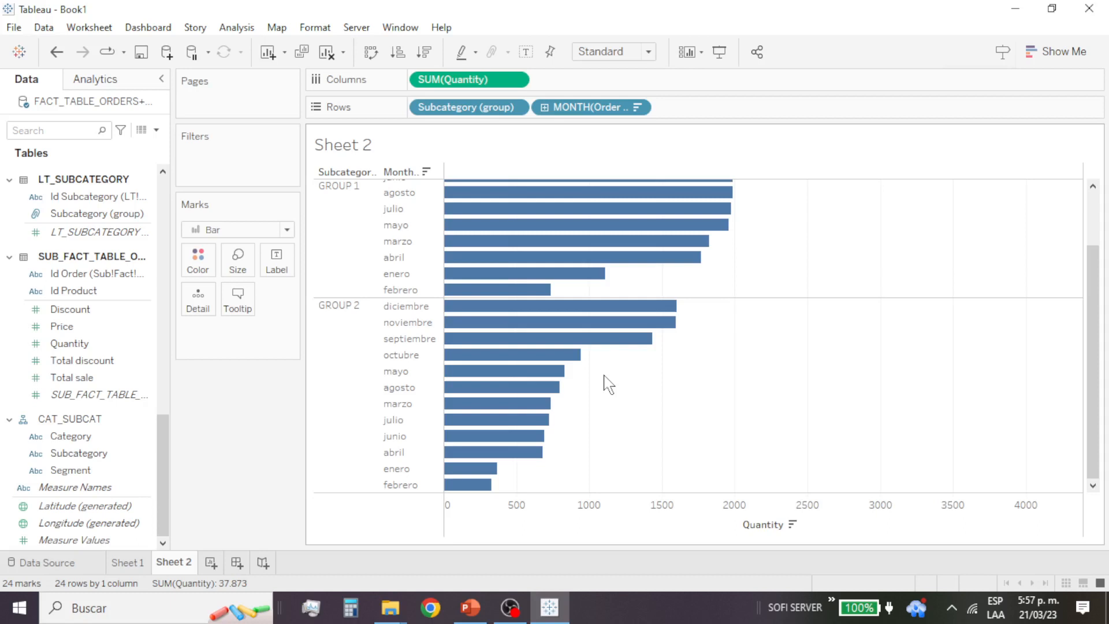
scroll(608, 384, "up", 2)
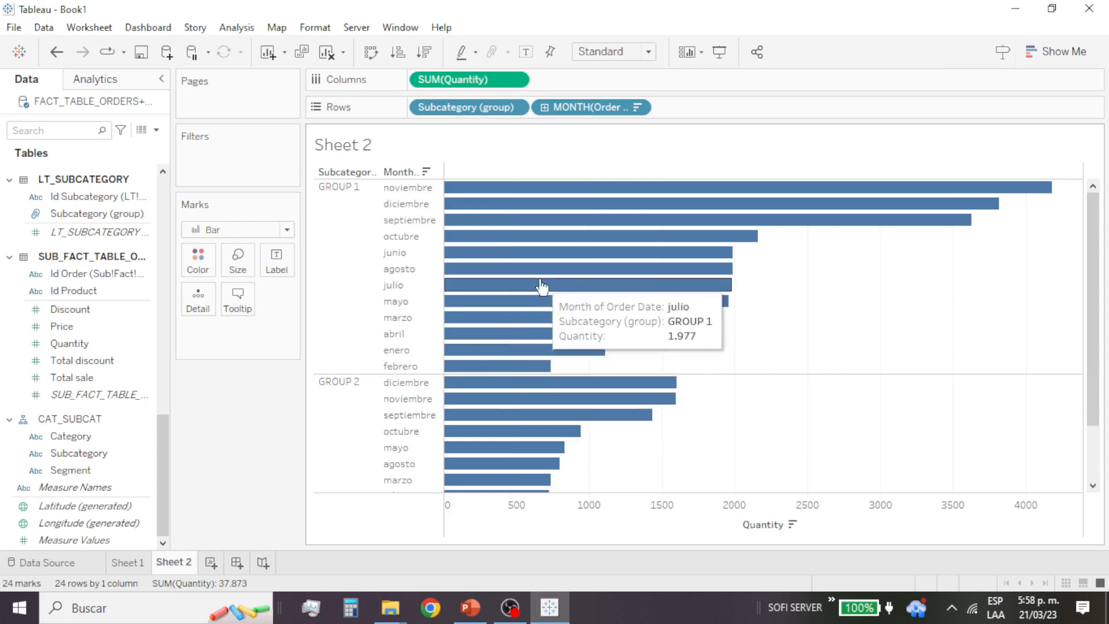
left_click(545, 108)
left_click_drag(581, 109, 94, 341)
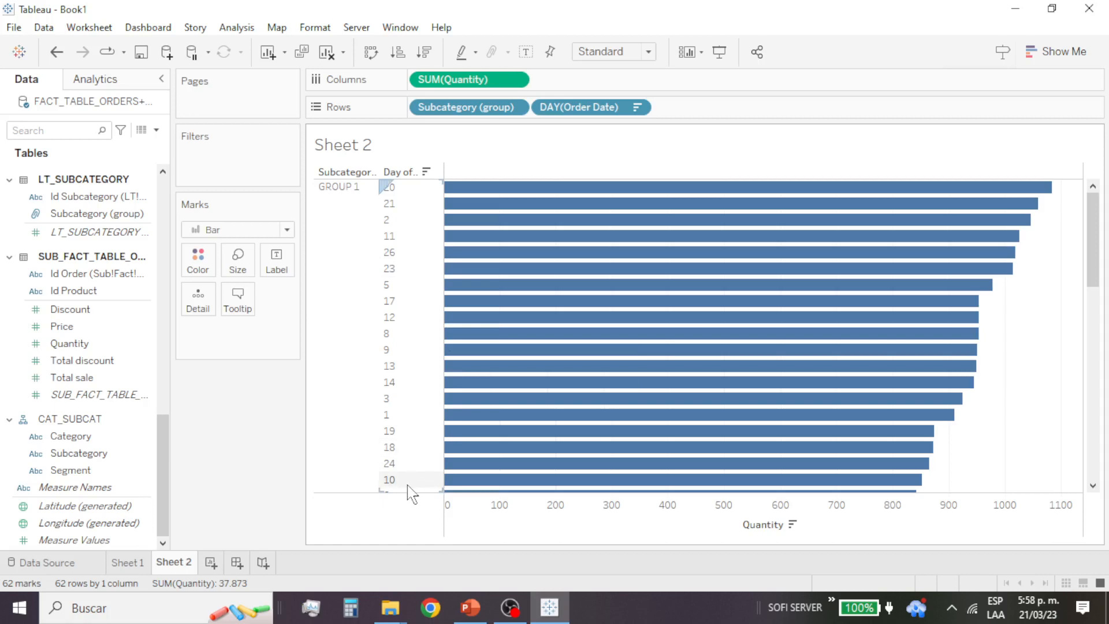
scroll(579, 414, "down", 10)
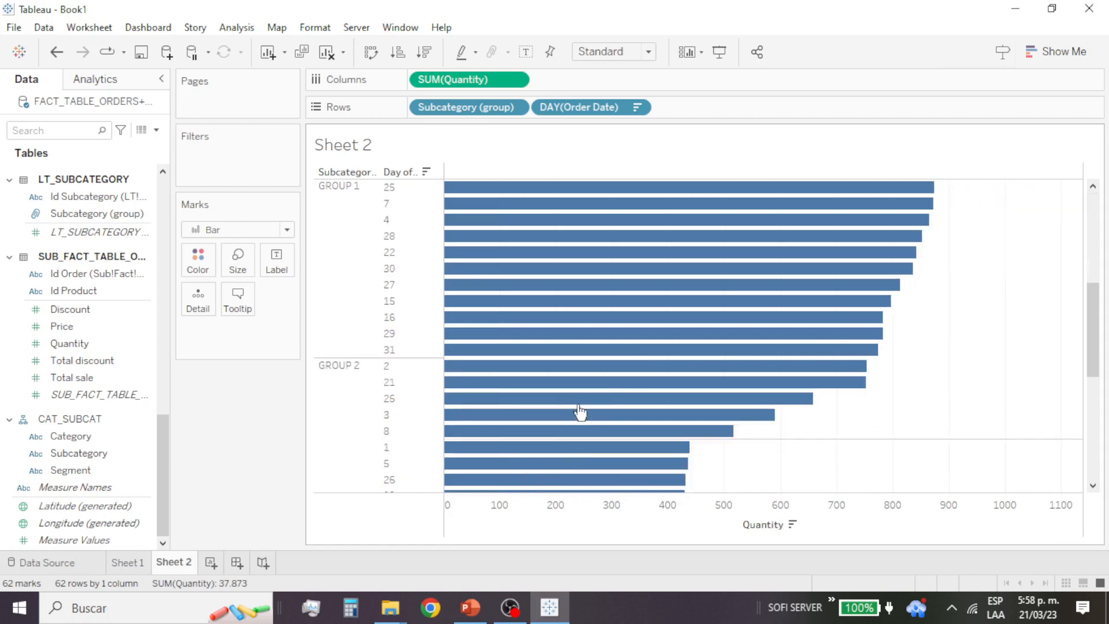
scroll(585, 425, "down", 5)
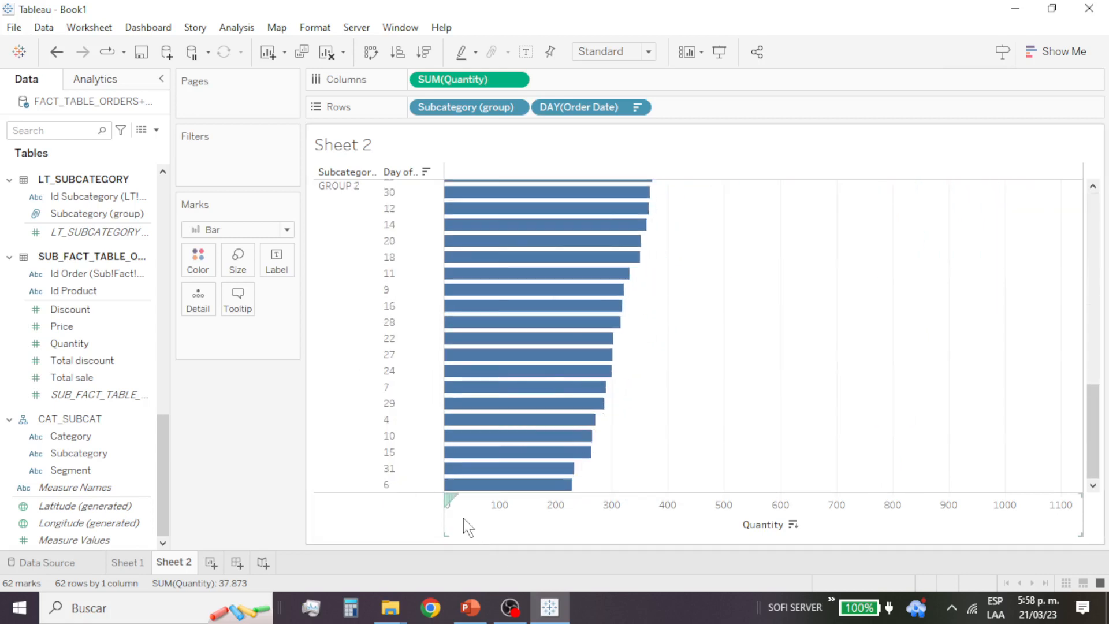
scroll(688, 433, "up", 15)
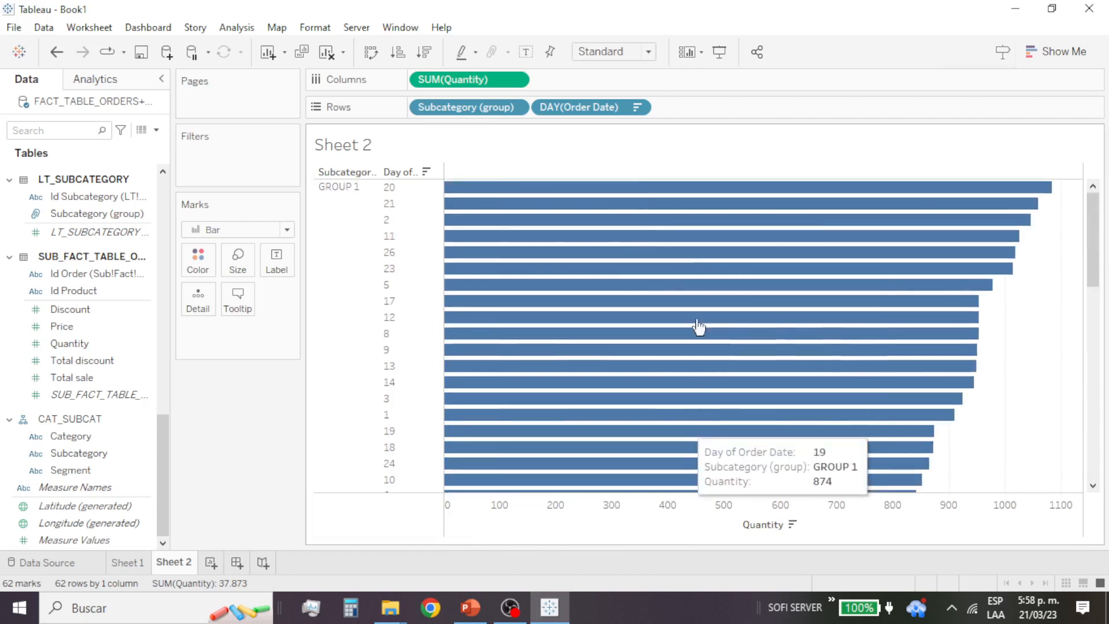
Step: Try Order Date as continuous full-date days in the rows and switch it back to the discrete day
left_click(641, 110)
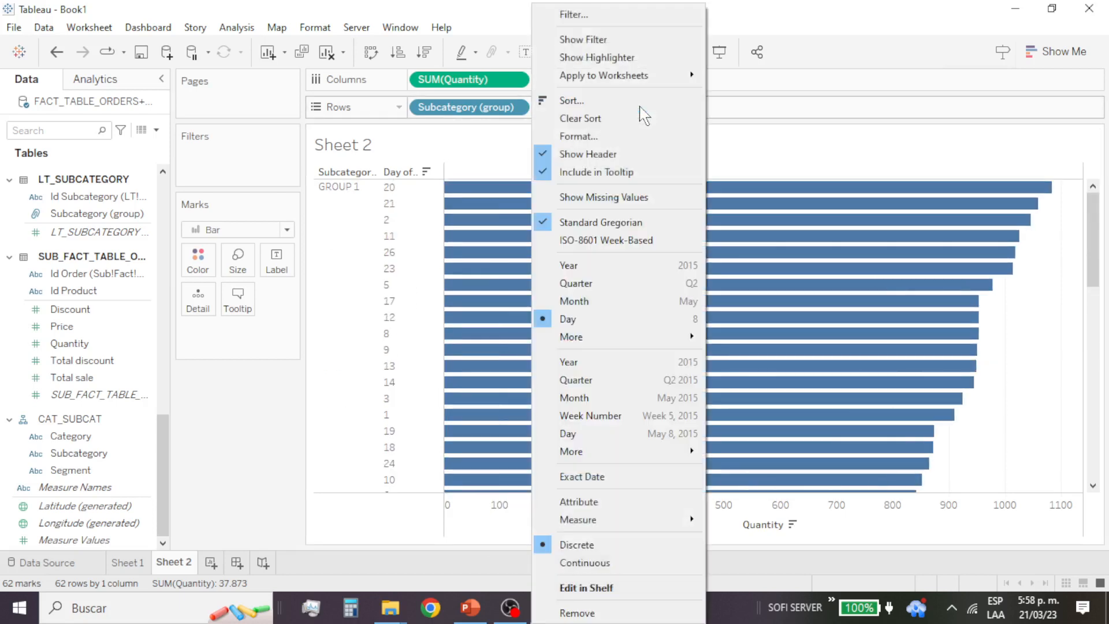
left_click(639, 438)
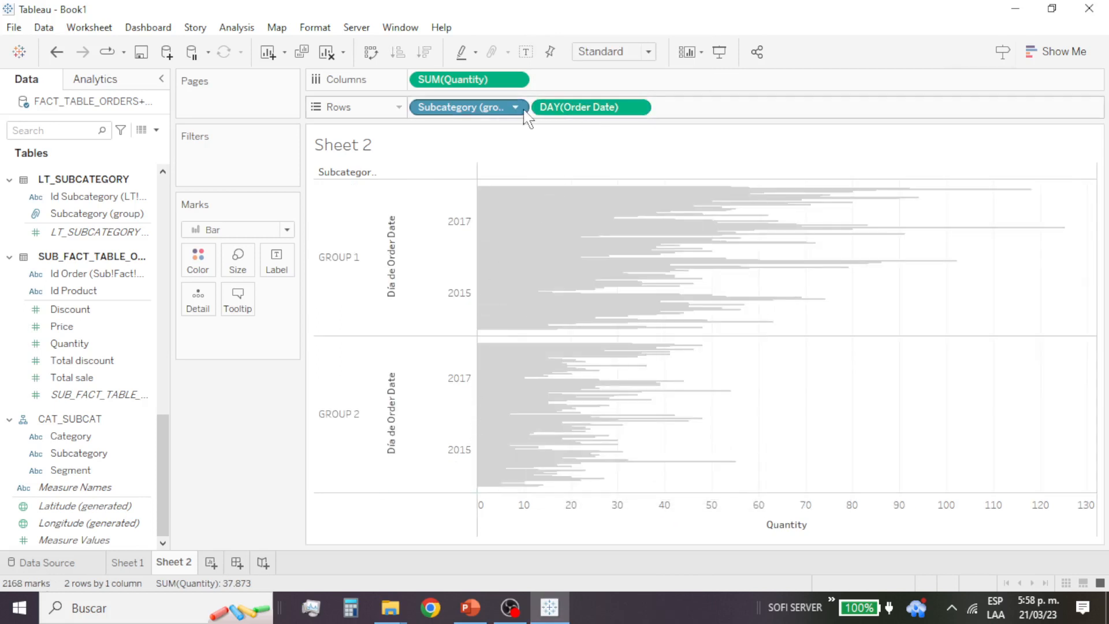
left_click(640, 109)
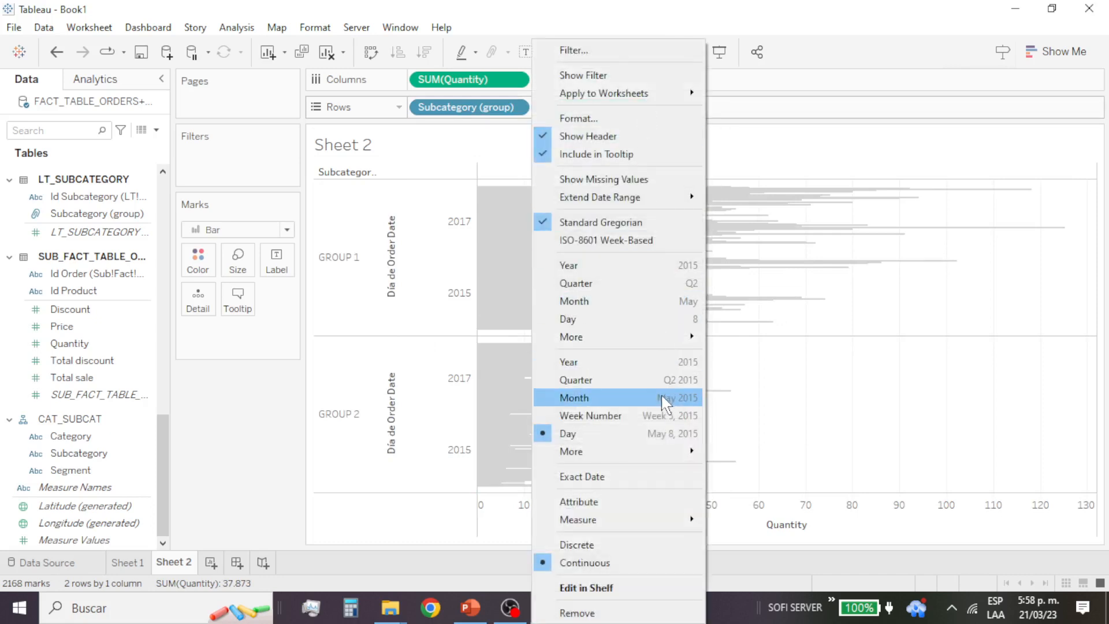
left_click(652, 322)
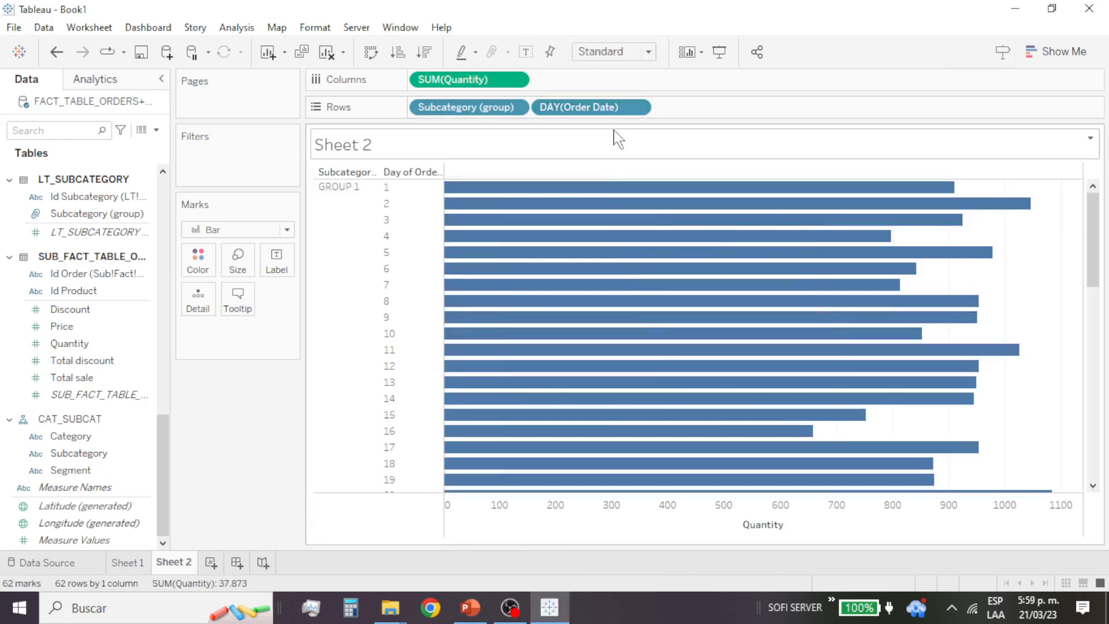
Step: Show Order Date by weekday in the rows and sort the weekdays within each subcategory group by quantity in descending order
left_click(642, 109)
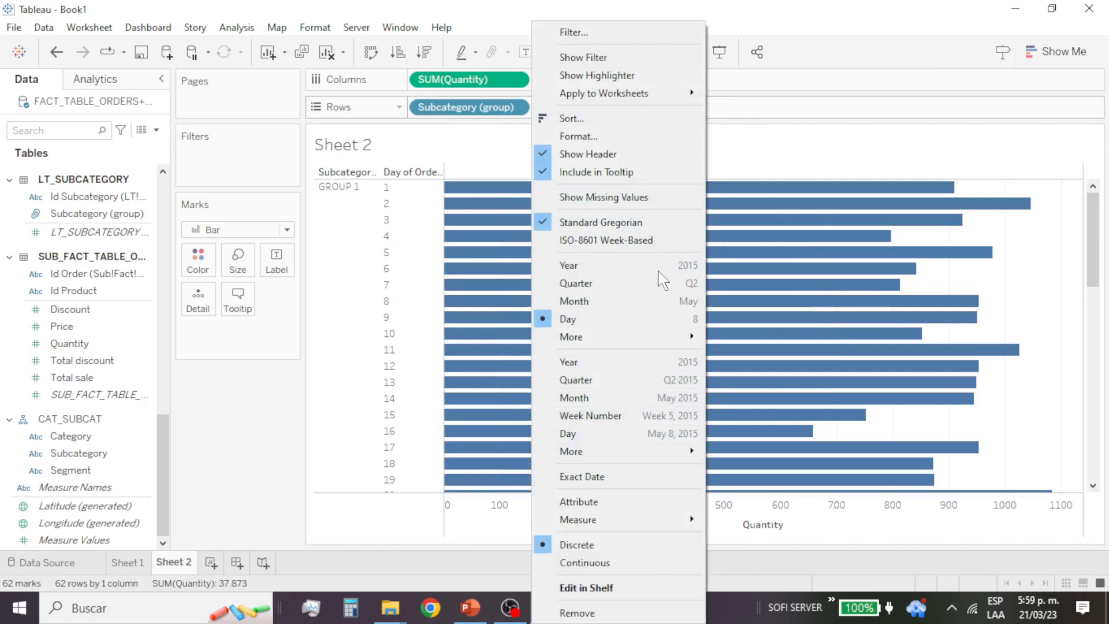
mouse_move(686, 337)
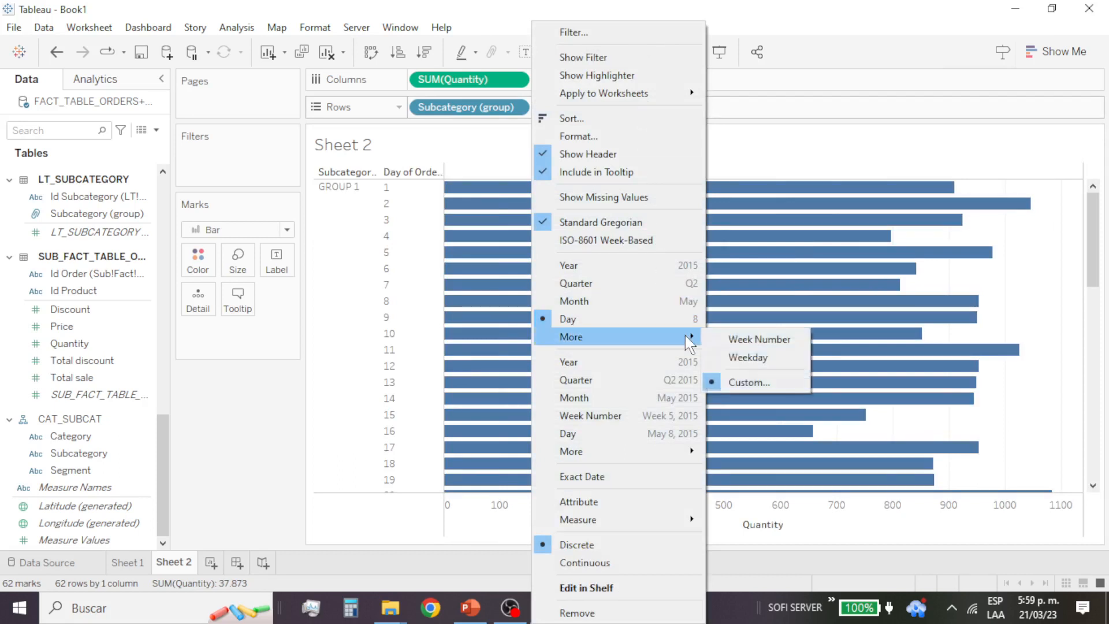
left_click(766, 359)
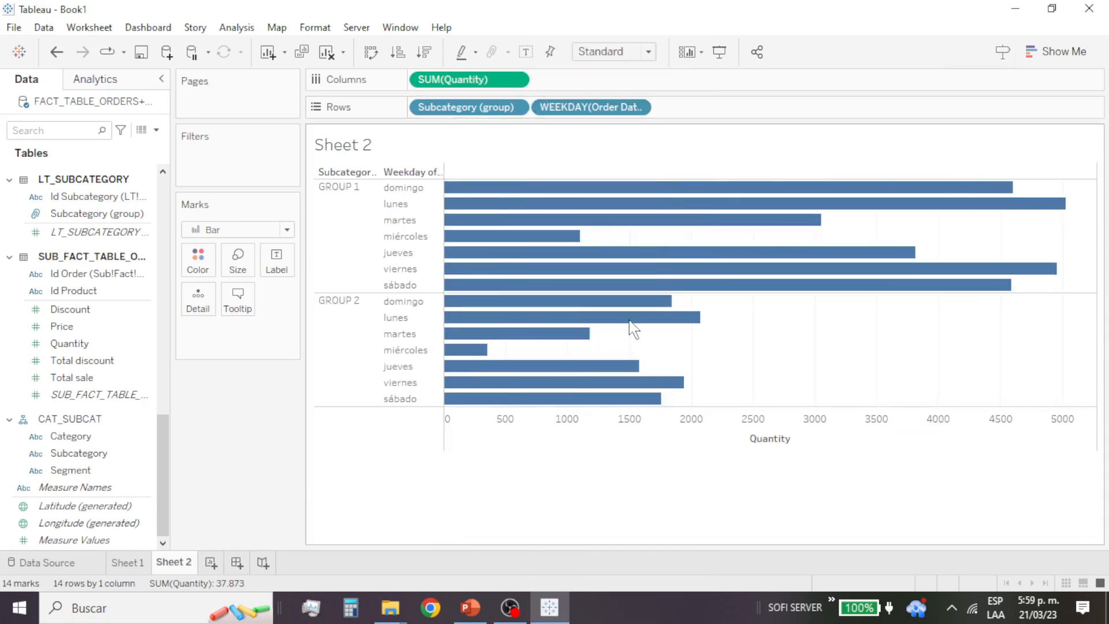
mouse_move(546, 320)
left_click(639, 107)
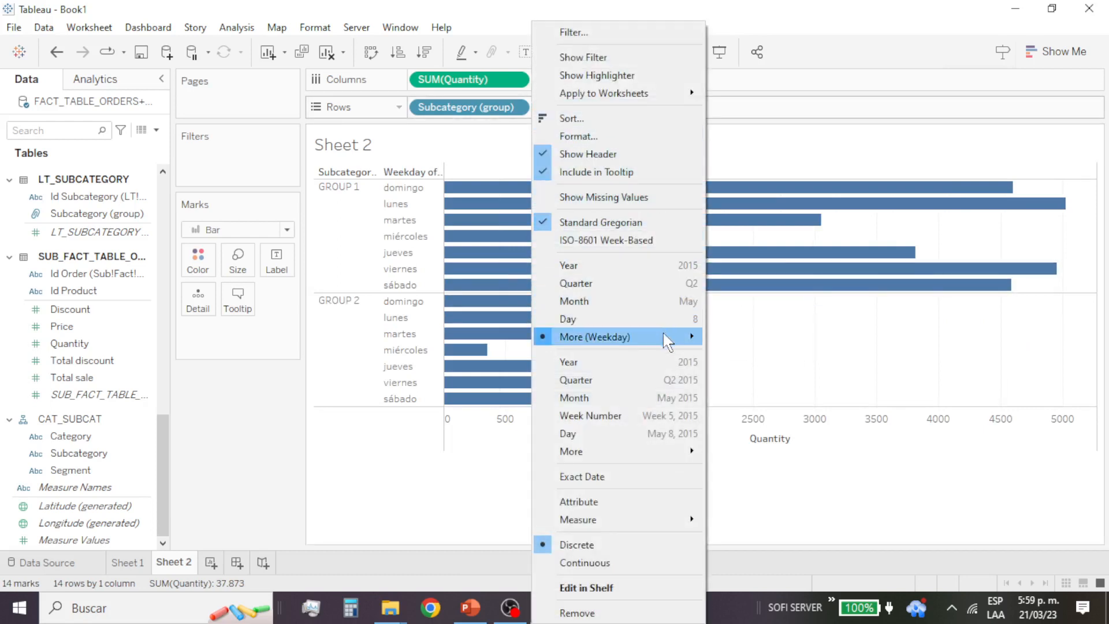
mouse_move(667, 342)
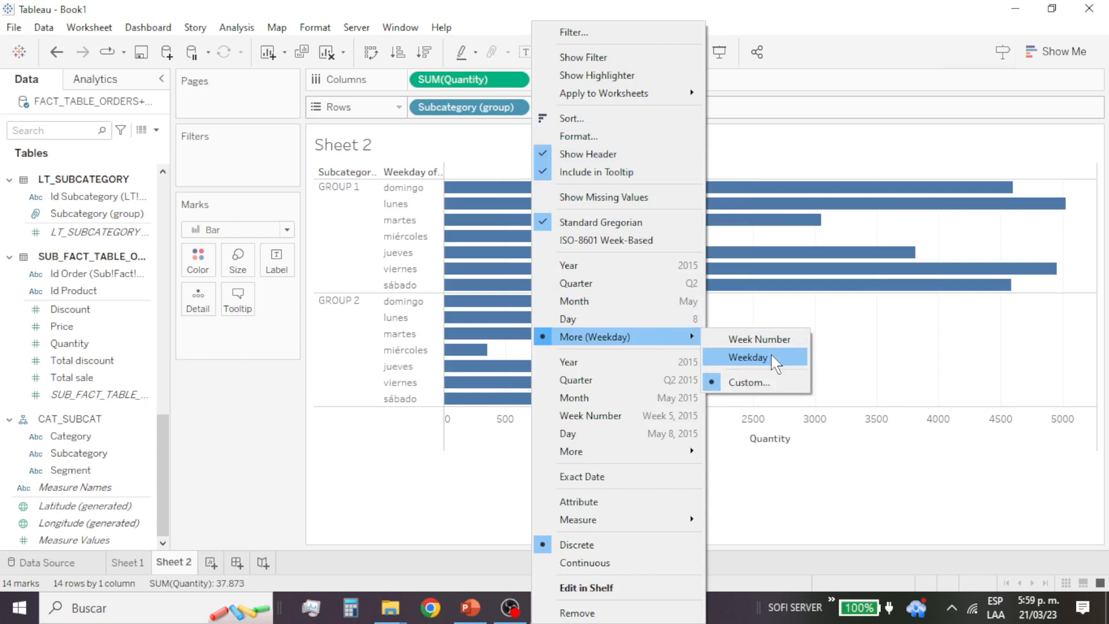
left_click(748, 357)
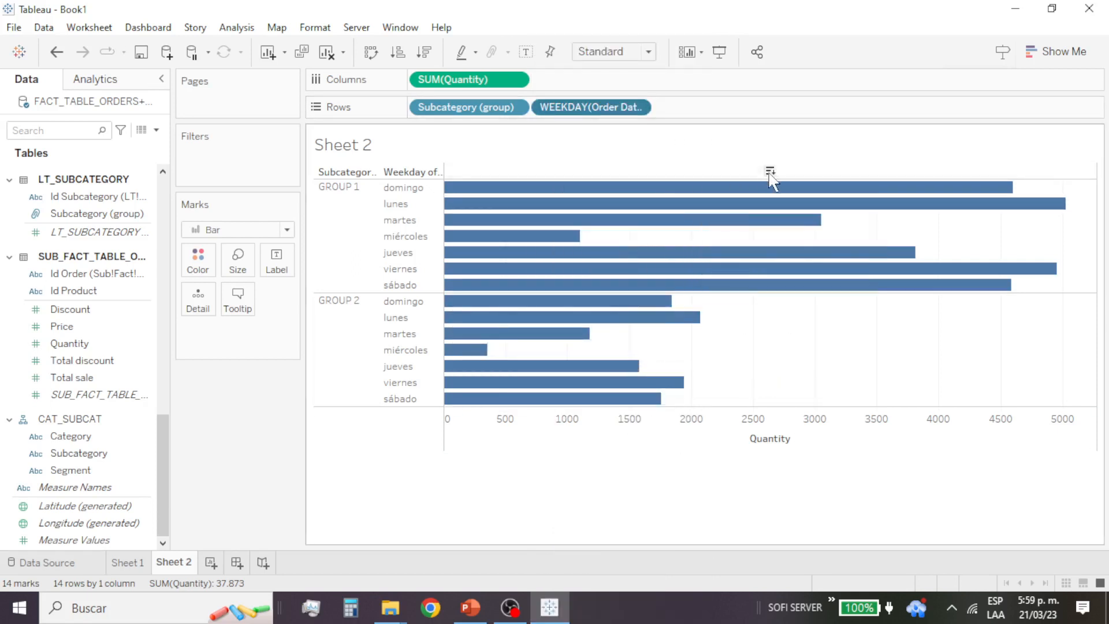
left_click(769, 171)
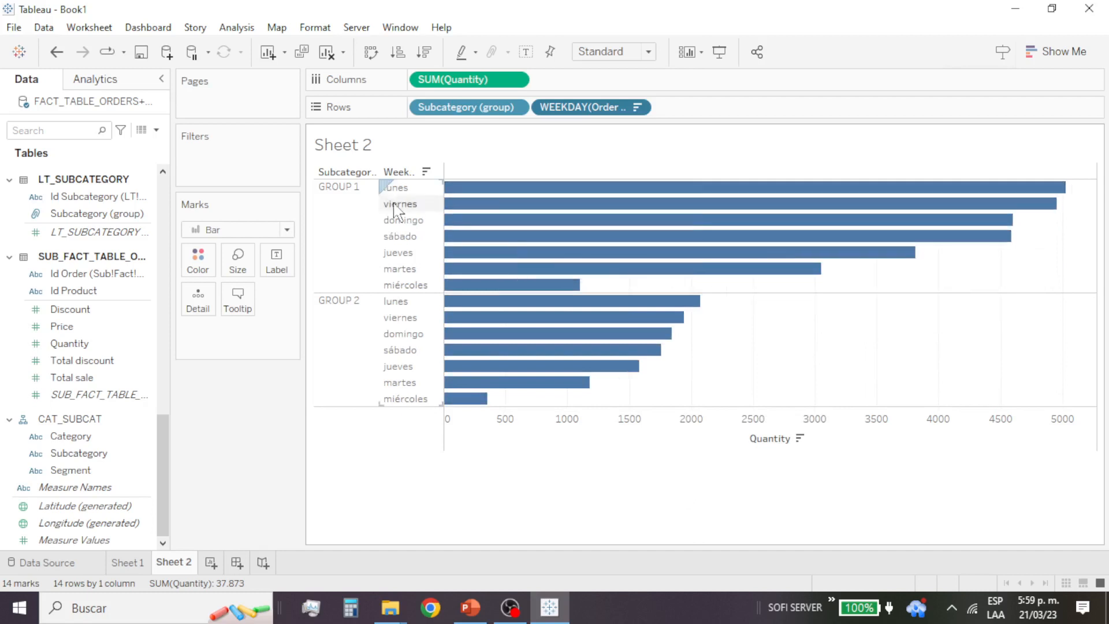
mouse_move(846, 191)
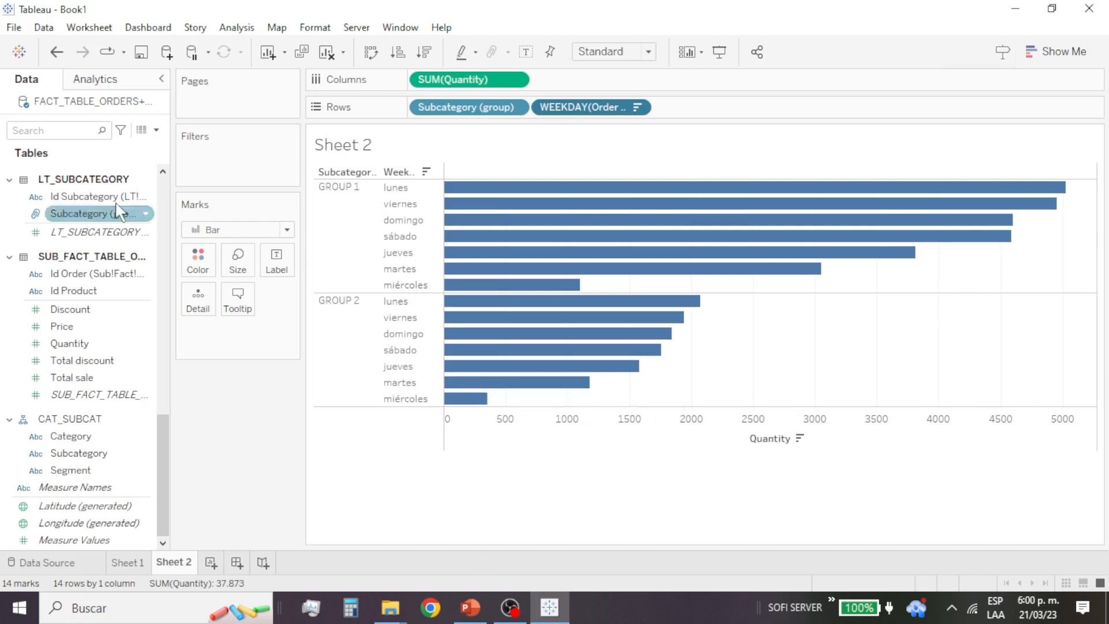
Step: Save the workbook as INTERMEDIATE VISUALIZATION AND PROCESSING in the CLASS 8 folder inside REMOTO UR
left_click(14, 27)
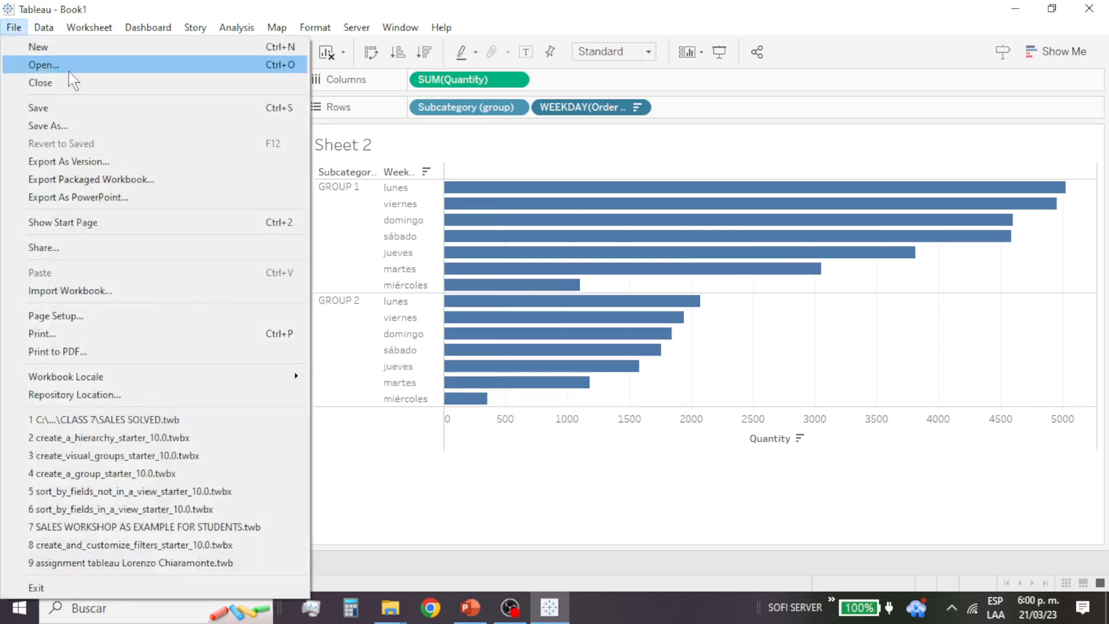
left_click(90, 115)
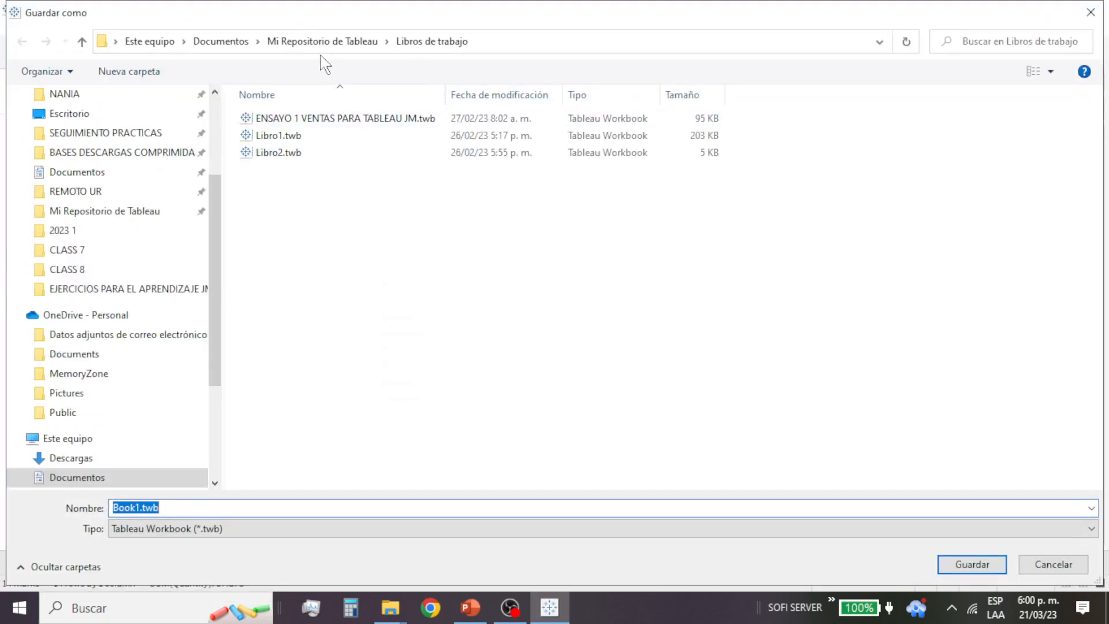
left_click(110, 191)
double_click(323, 238)
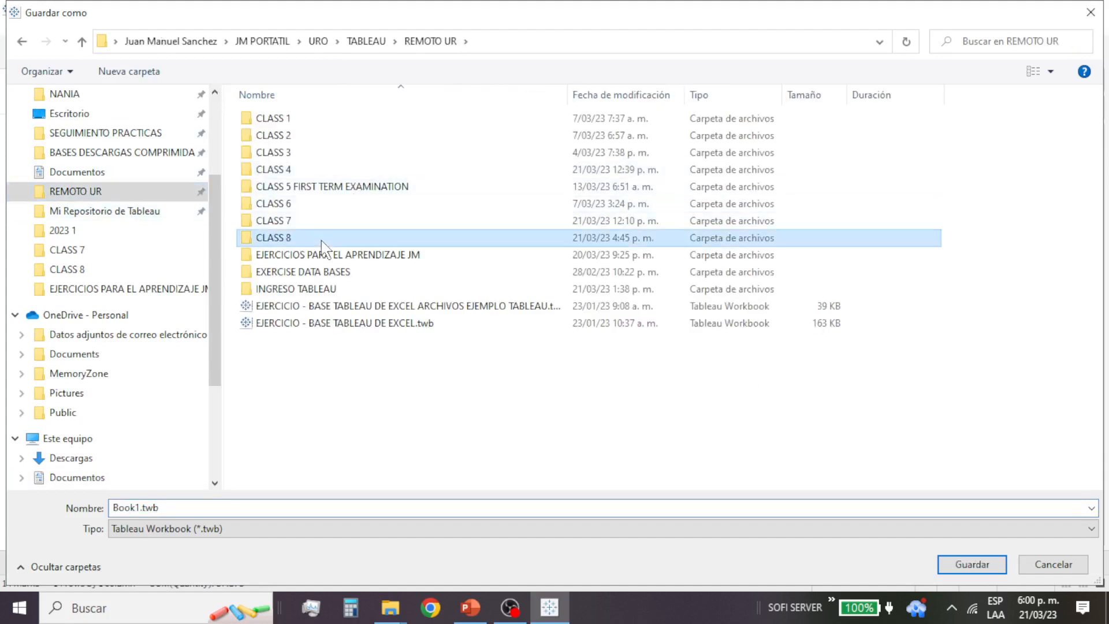
double_click(221, 510)
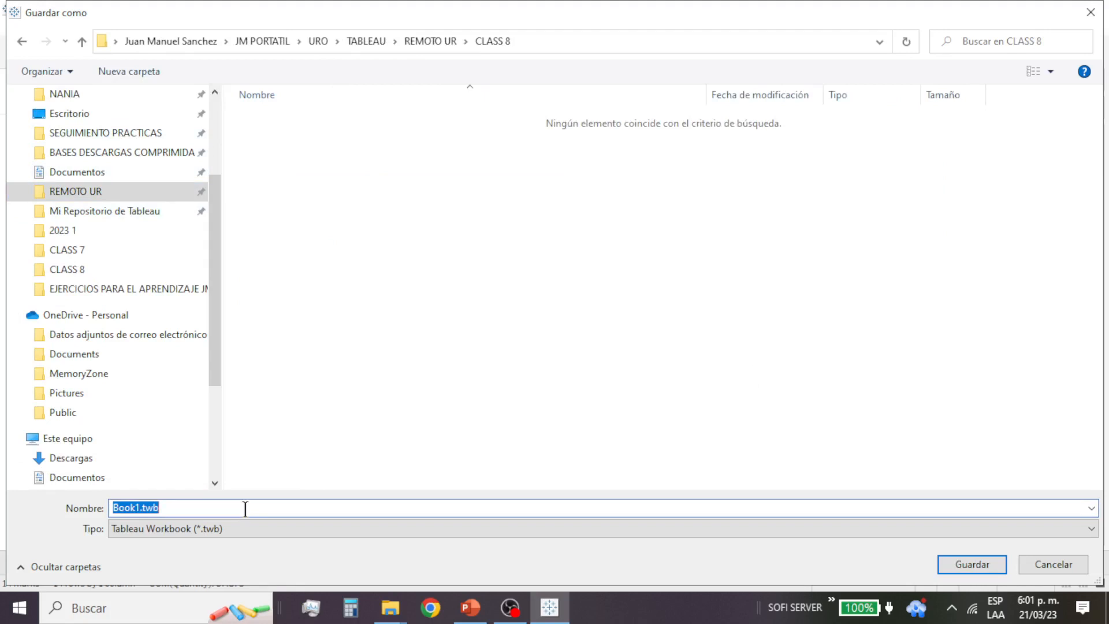
type("VISU")
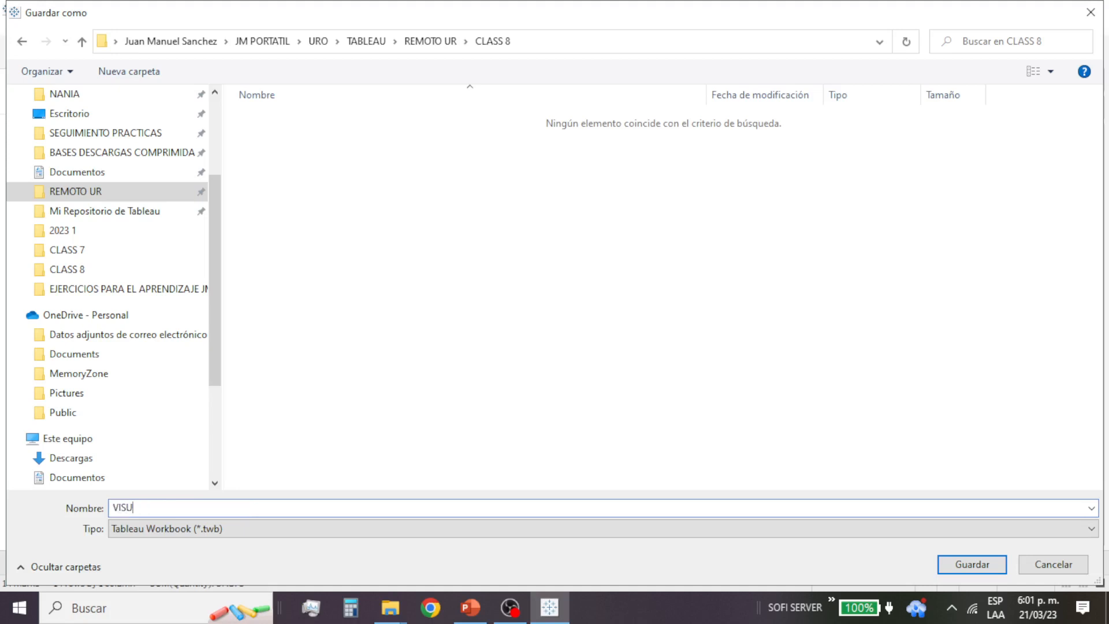
type("ALIZATION")
type("INTERMEDIAT")
type("E ")
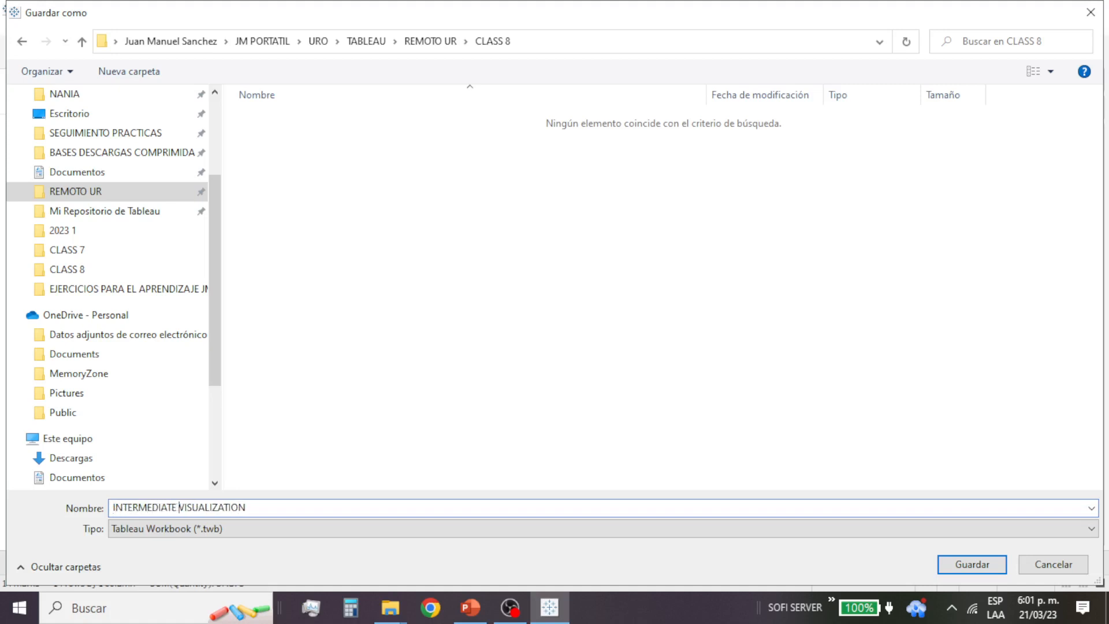
type("AND PROCESSING")
key("Return")
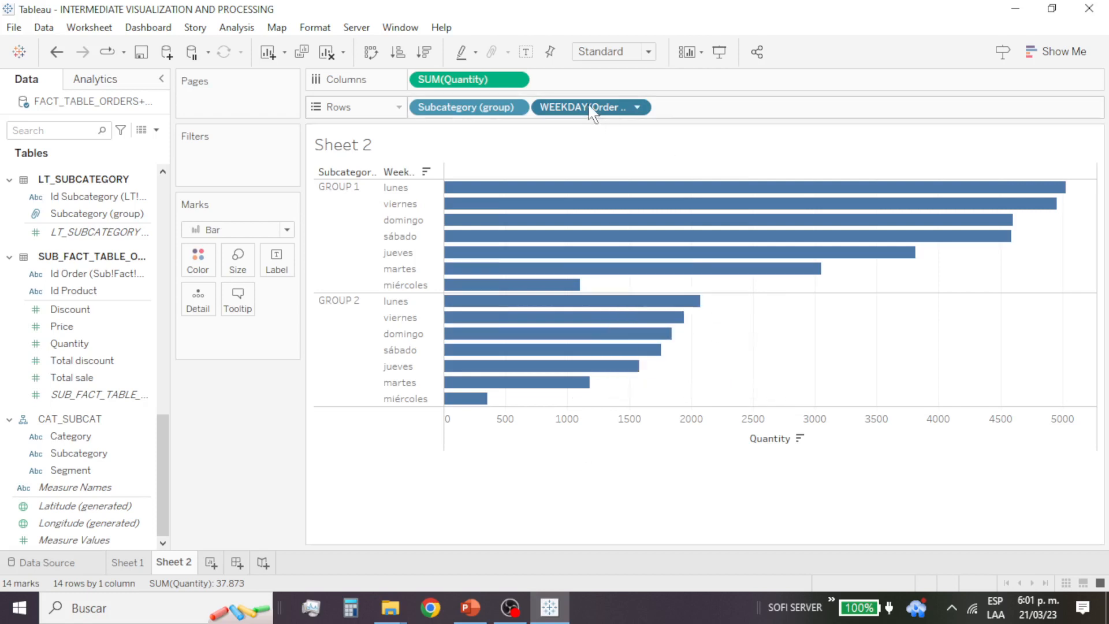
Step: Remove the weekday of Order Date from the rows and locate the Order Date field in the FACT_TABLE_ORDERS table
left_click_drag(592, 107, 92, 344)
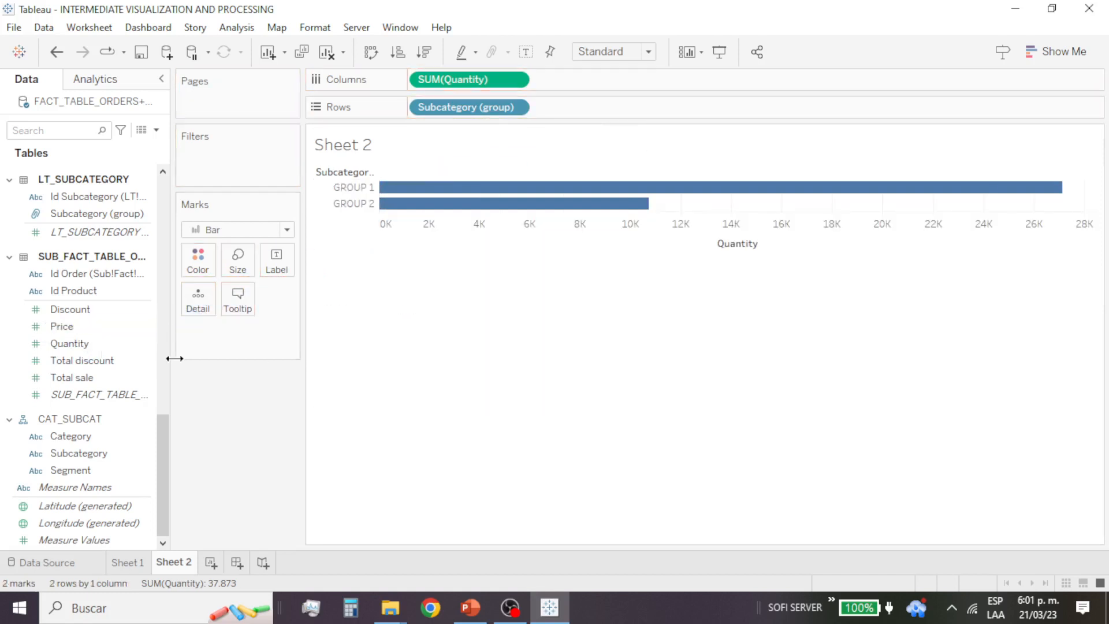
left_click(99, 395)
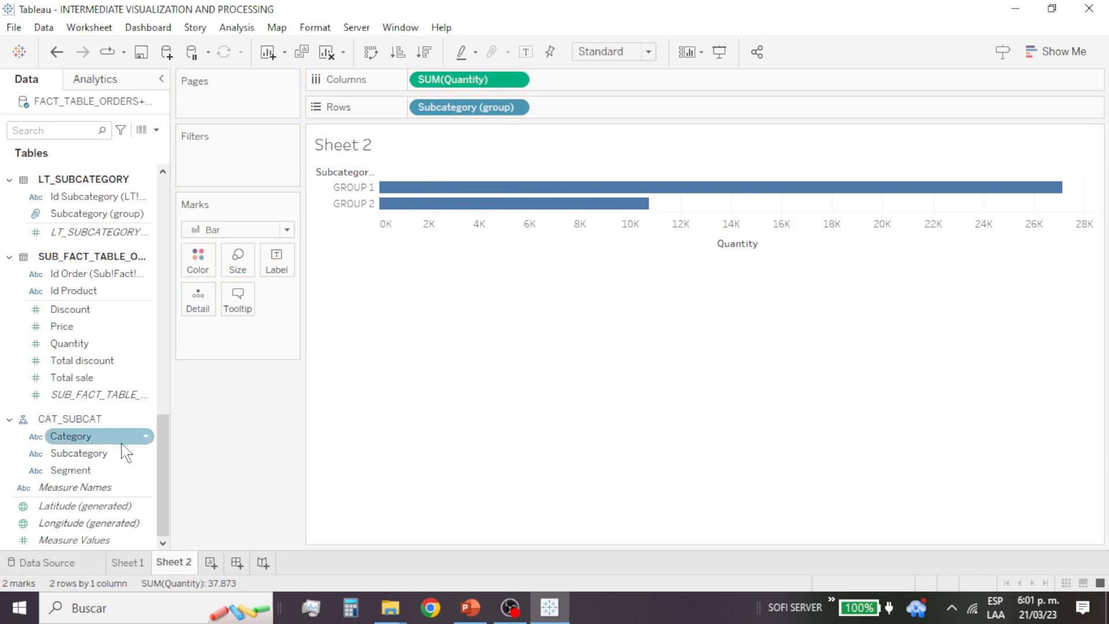
scroll(95, 292, "up", 5)
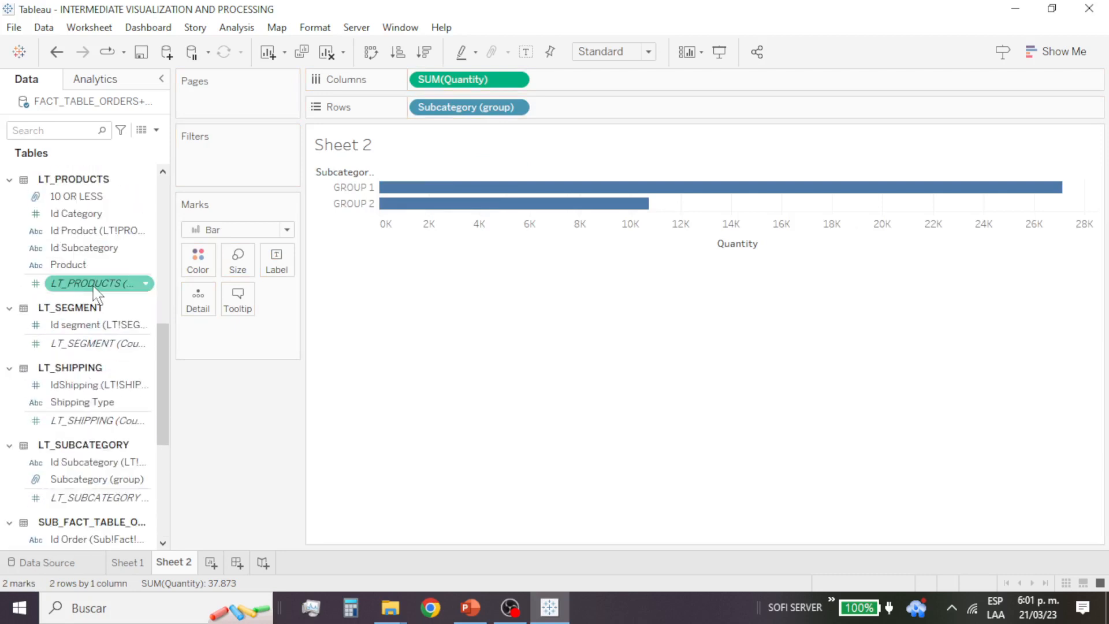
scroll(95, 289, "up", 10)
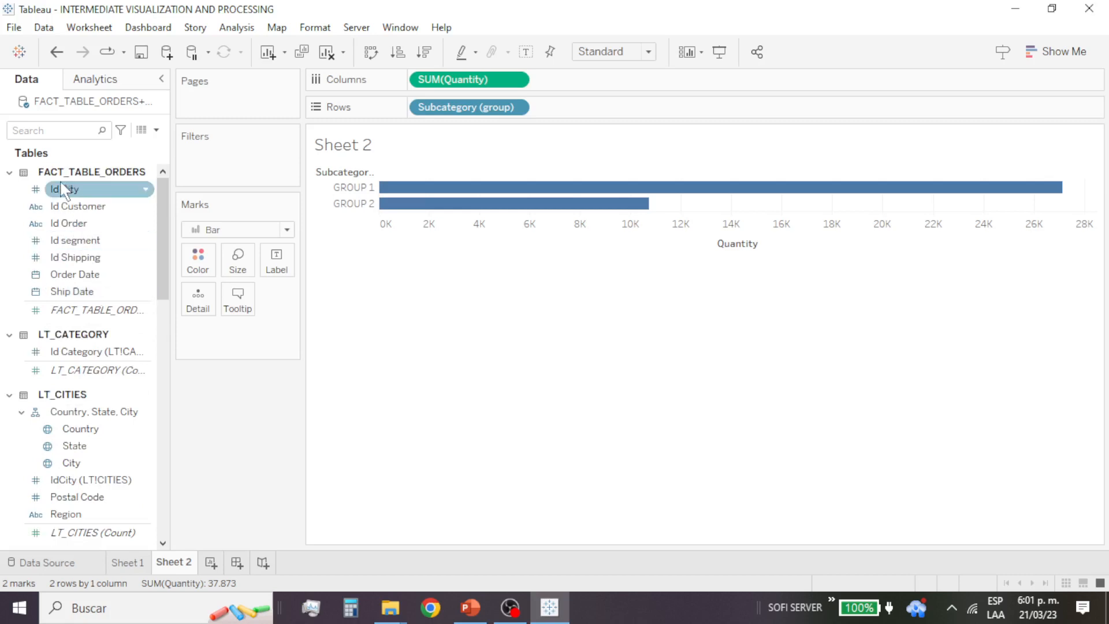
scroll(92, 338, "down", 3)
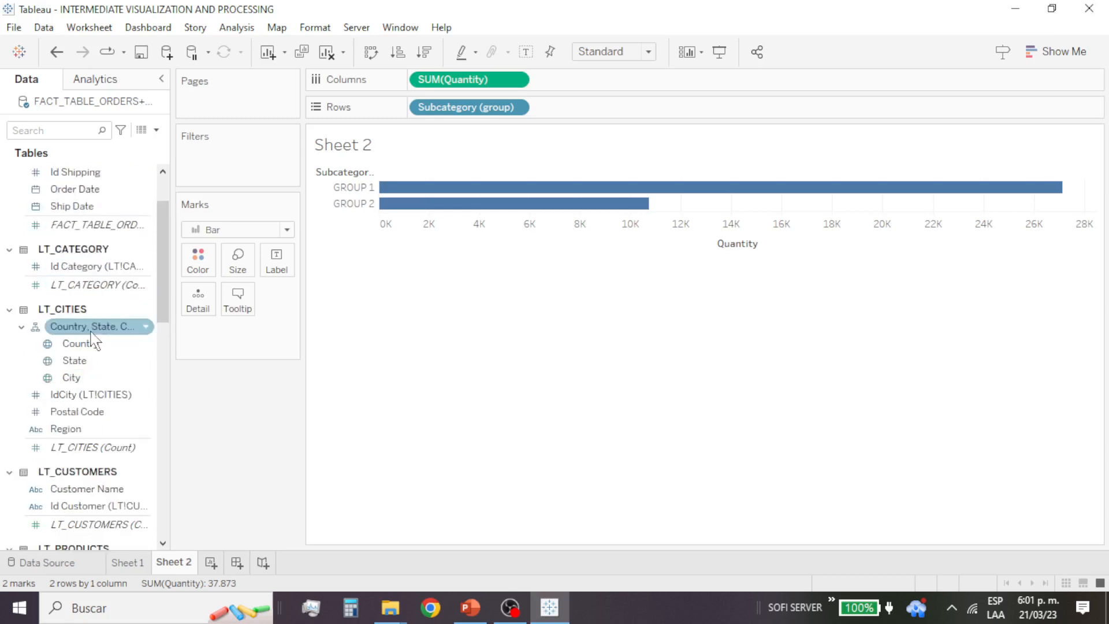
scroll(101, 347, "down", 3)
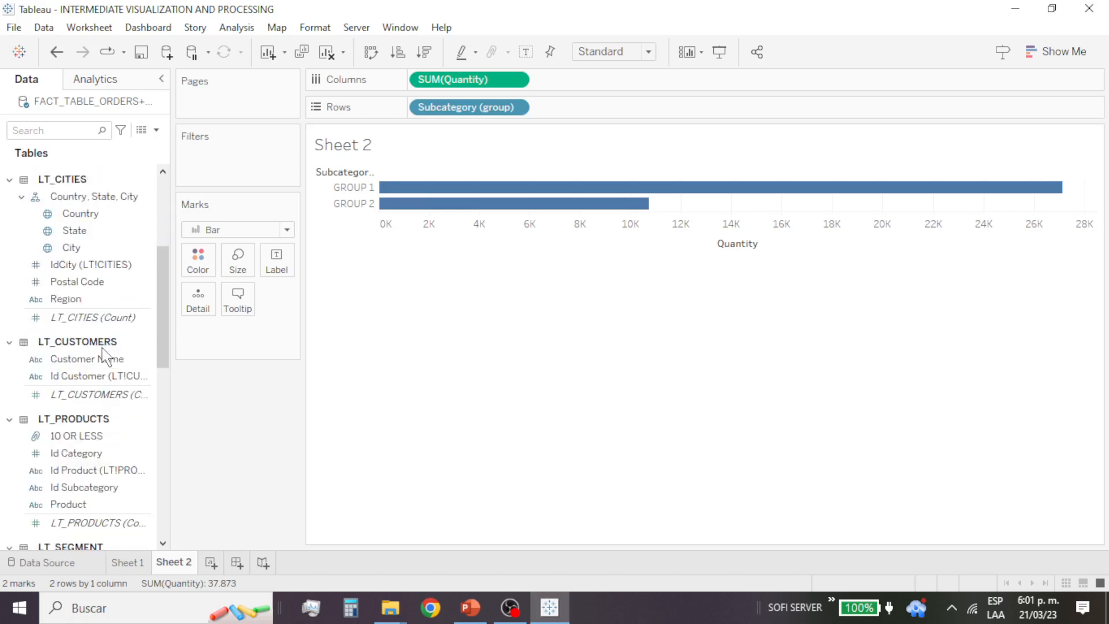
scroll(104, 353, "up", 5)
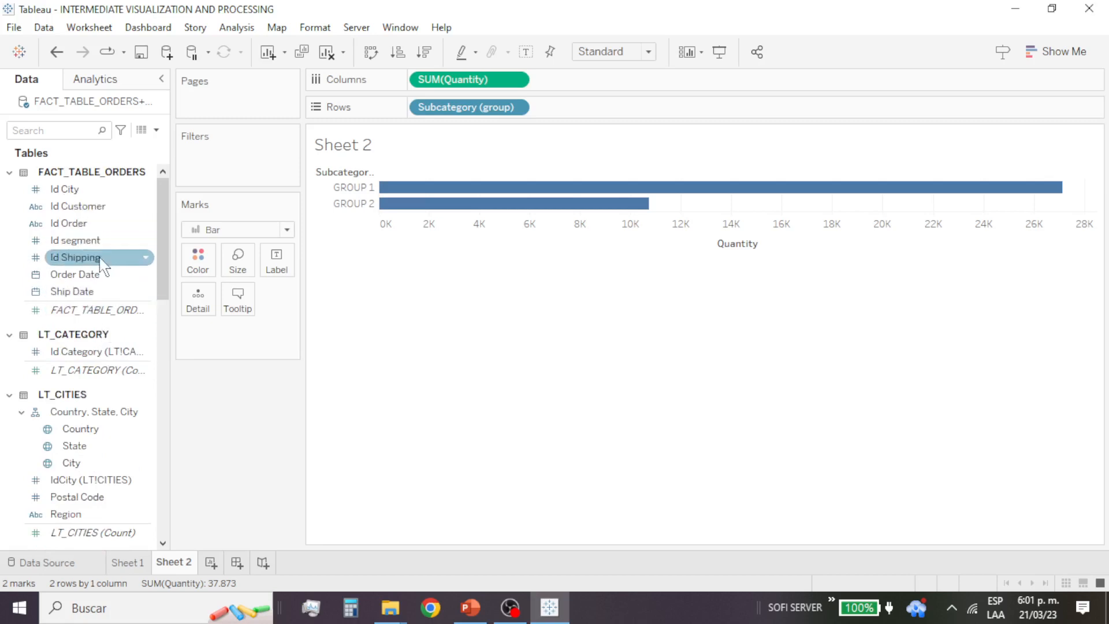
left_click_drag(104, 281, 56, 282)
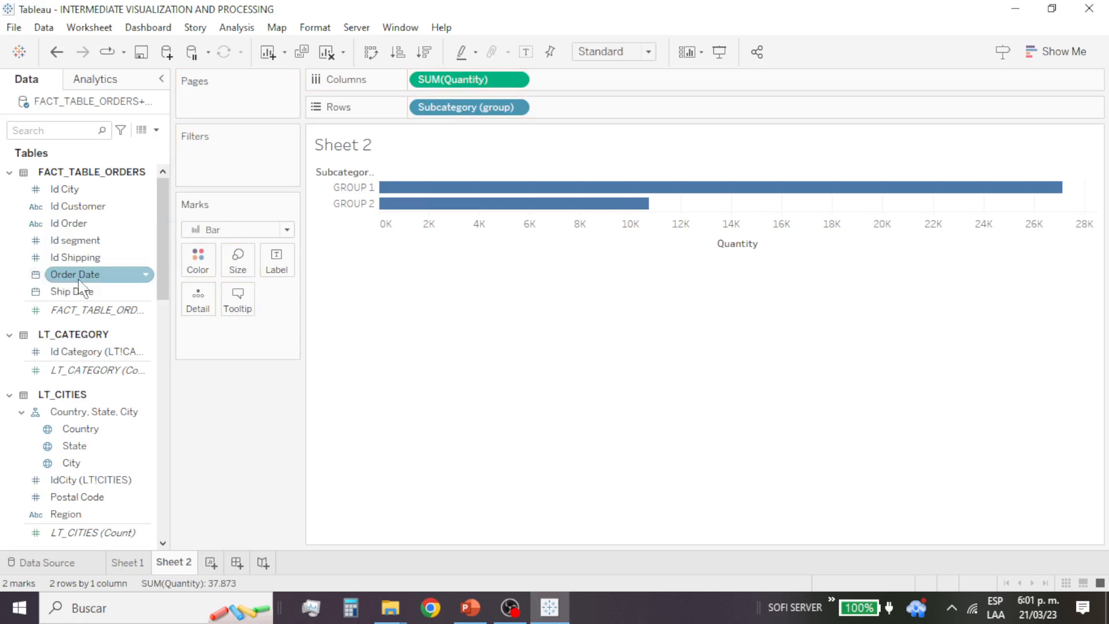
Step: Add Order Date by year to the rows after the subcategory group
left_click_drag(81, 279, 384, 199)
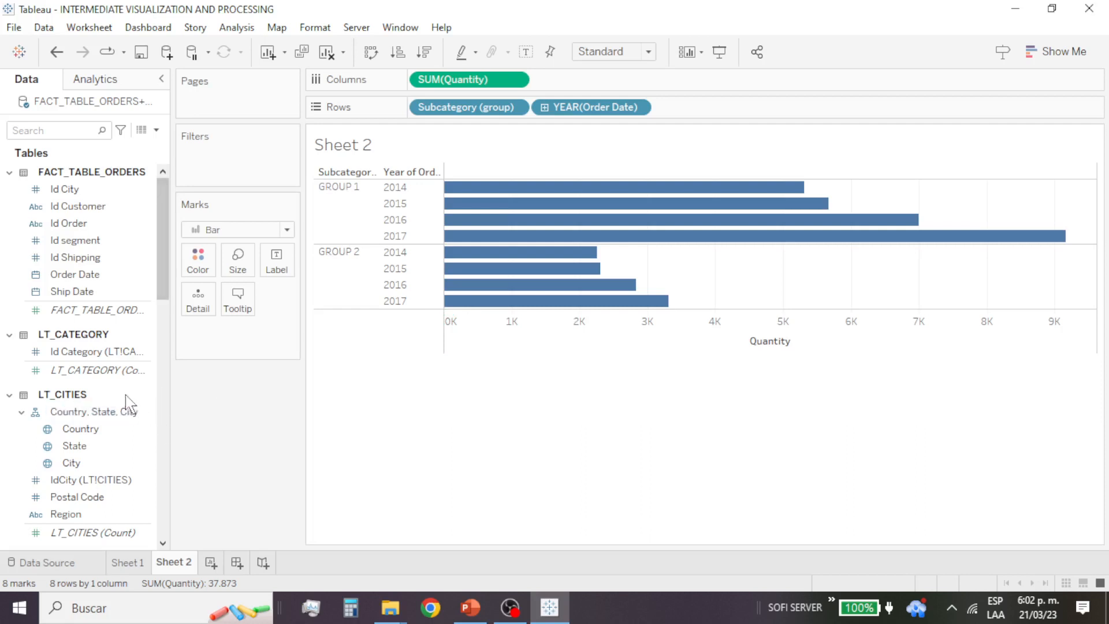
left_click(79, 312)
Step: Try adding Subcategory (group) to the rows a second time and remove the duplicate
scroll(86, 323, "down", 5)
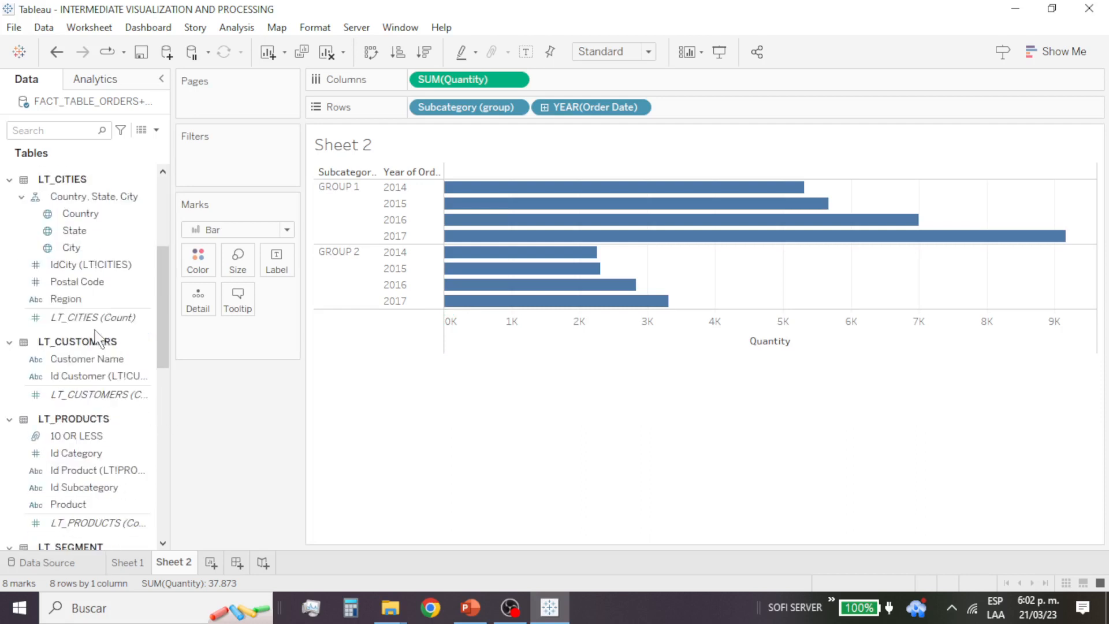
scroll(107, 346, "down", 6)
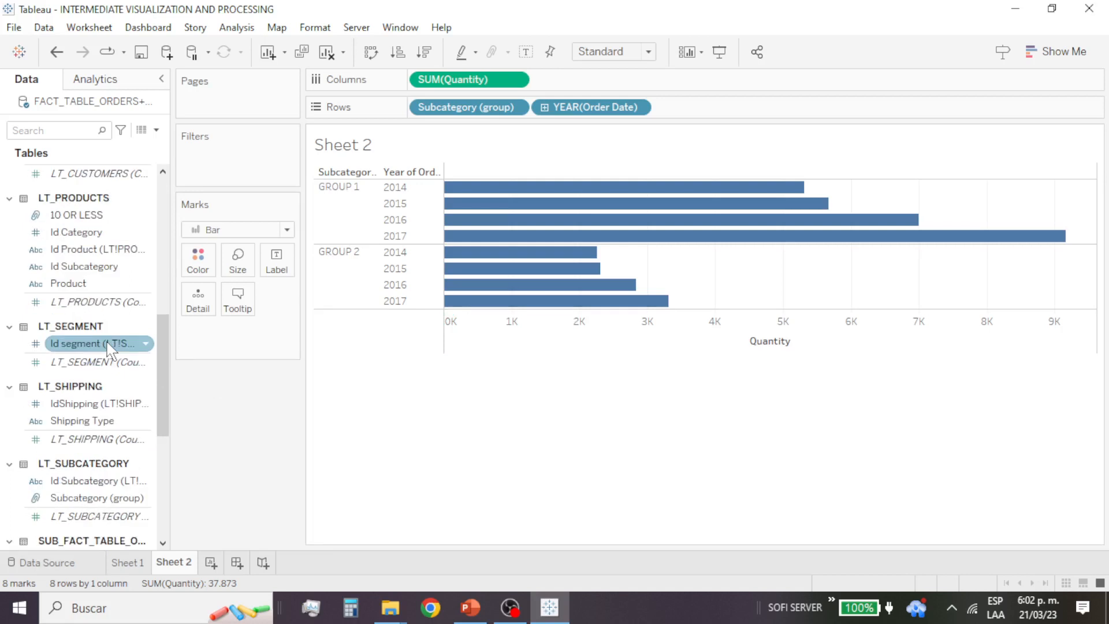
scroll(110, 351, "down", 3)
left_click(119, 359)
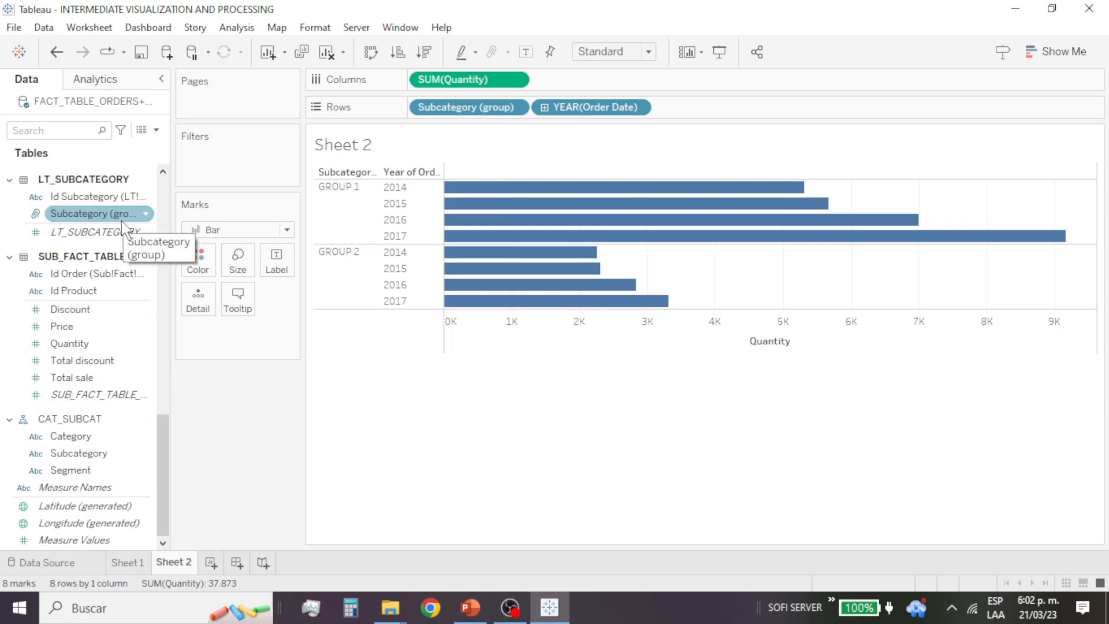
mouse_move(121, 221)
left_mouse_down()
mouse_move(293, 232)
mouse_move(103, 226)
left_mouse_up()
scroll(100, 219, "up", 1)
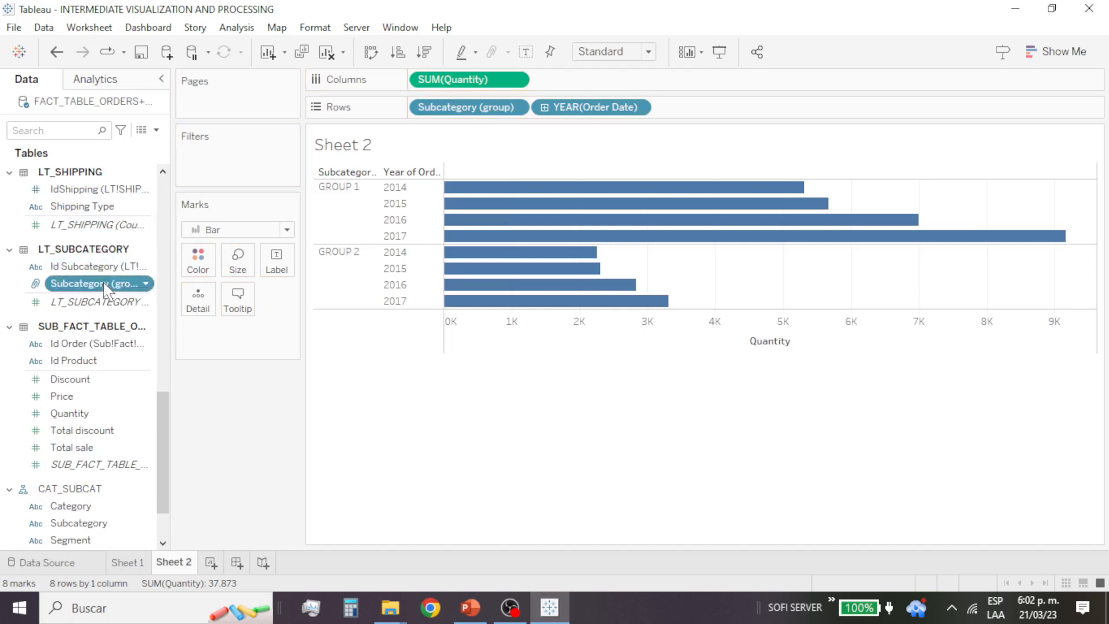
left_click_drag(115, 283, 317, 241)
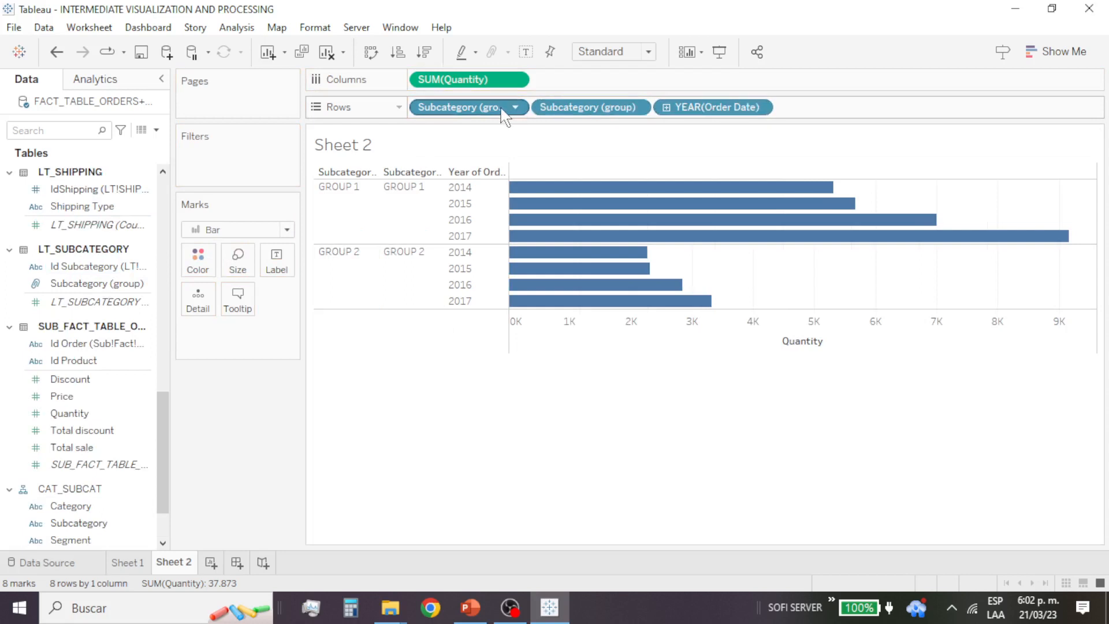
left_click_drag(485, 116, 124, 303)
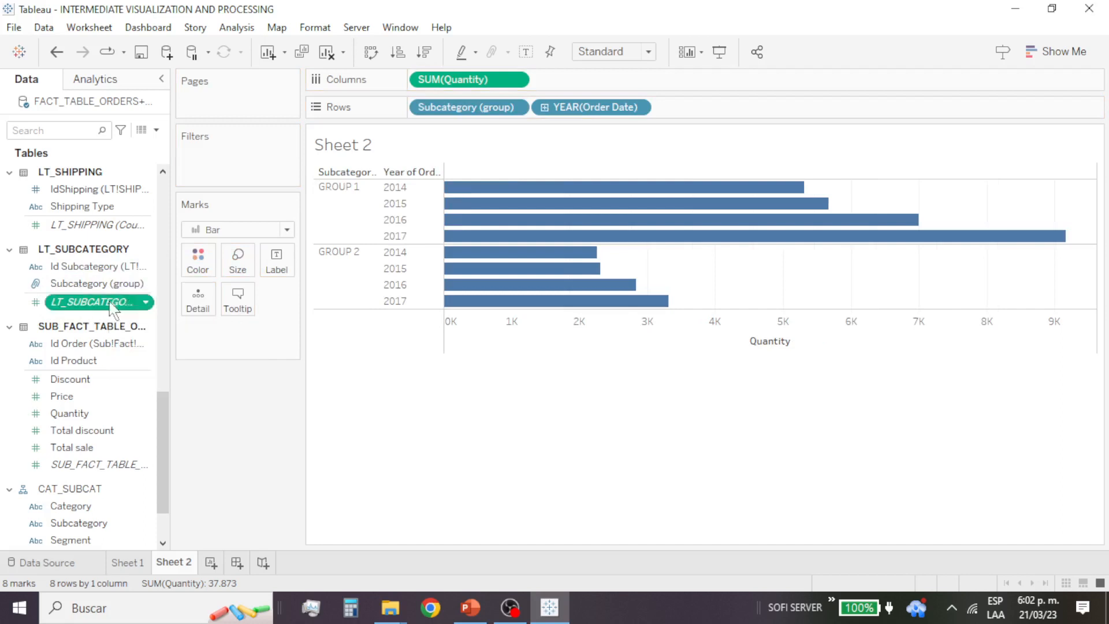
left_click_drag(133, 301, 86, 300)
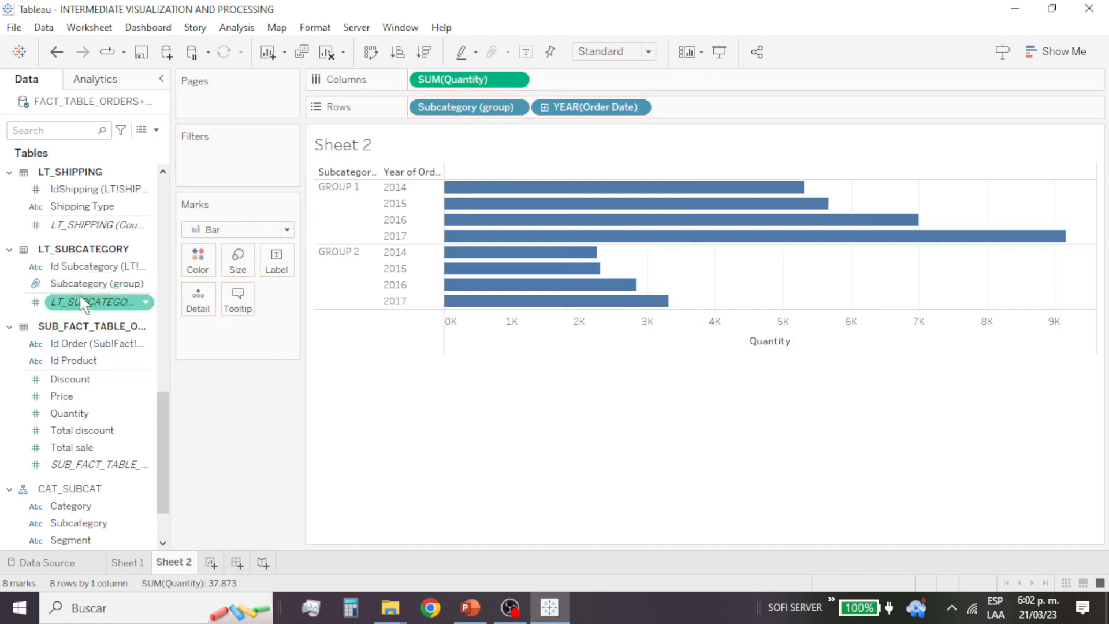
Step: Examine the yearly quantity bars of GROUP 1 against the Quantity axis and clear the selection
scroll(75, 271, "up", 3)
scroll(69, 271, "up", 3)
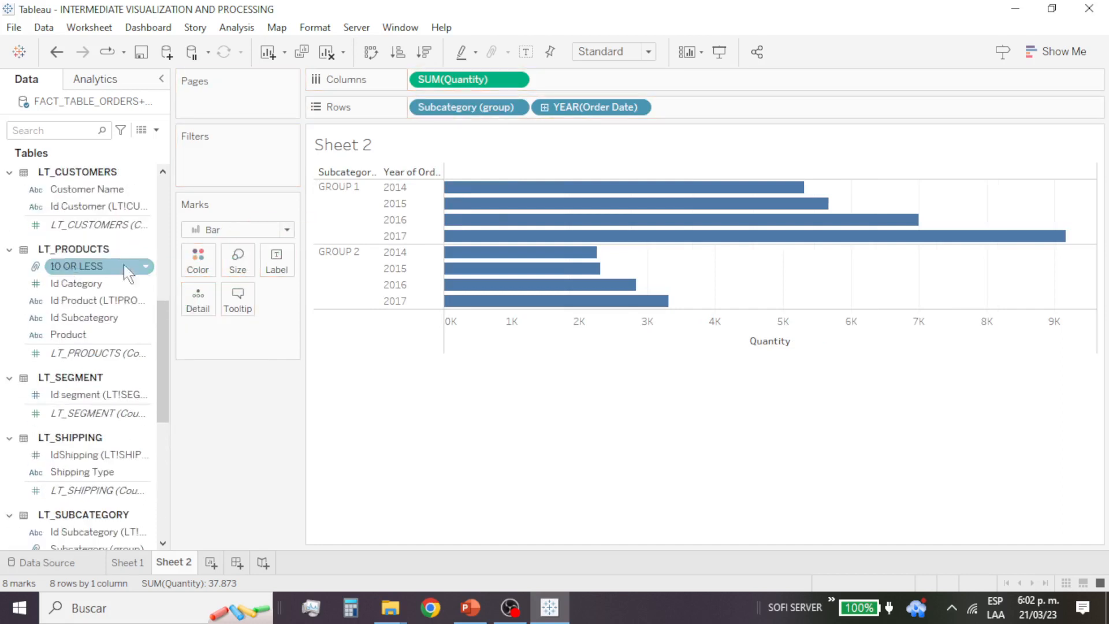
left_click(345, 187)
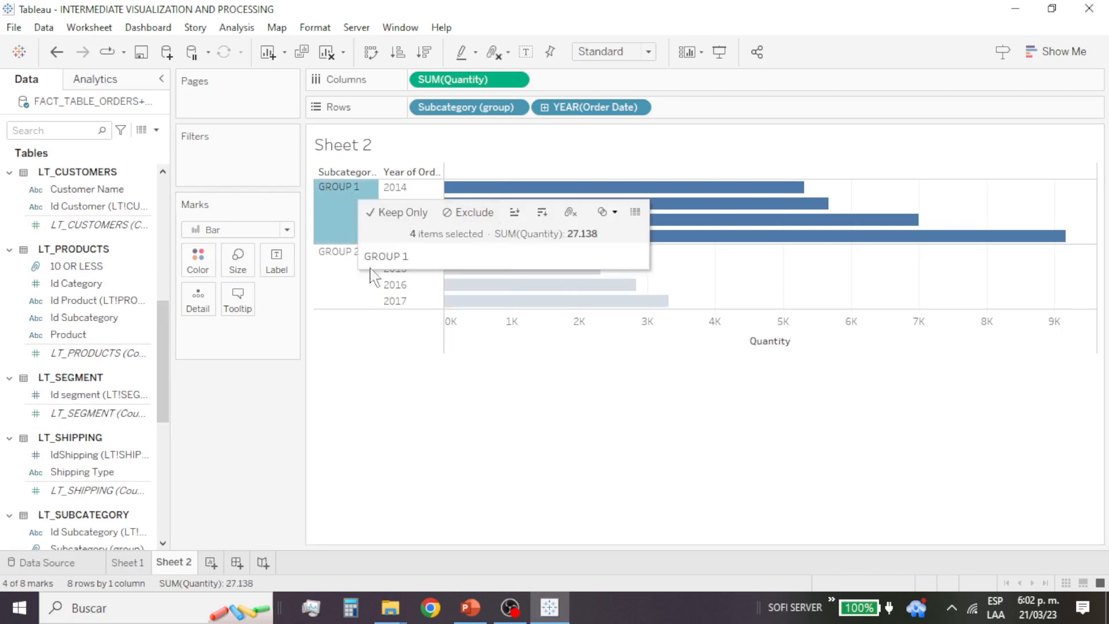
left_click(87, 356)
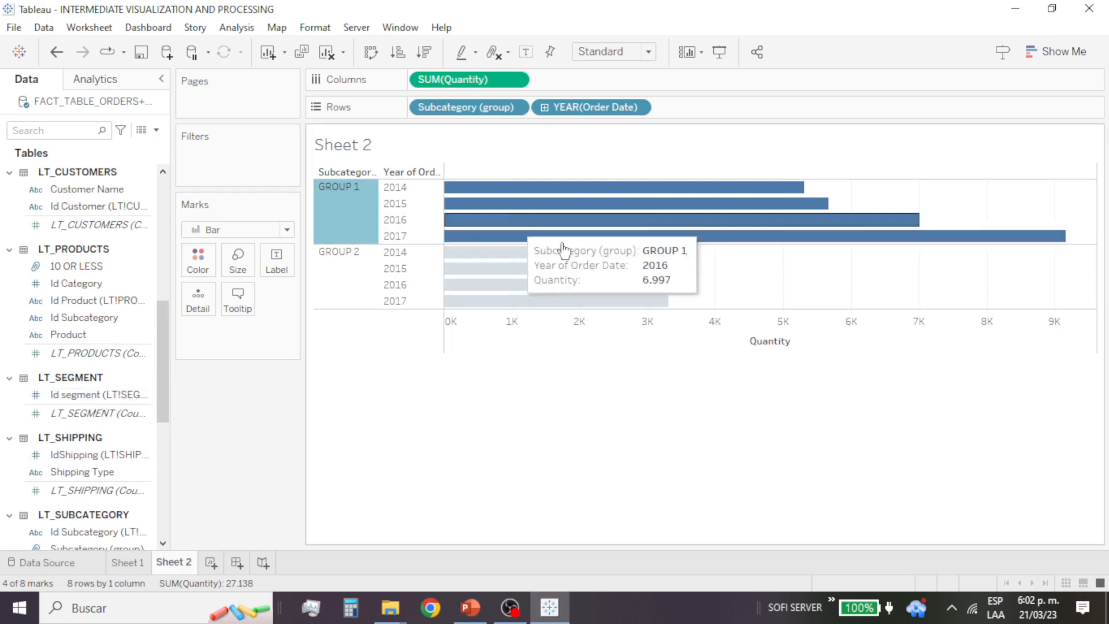
left_click(521, 341)
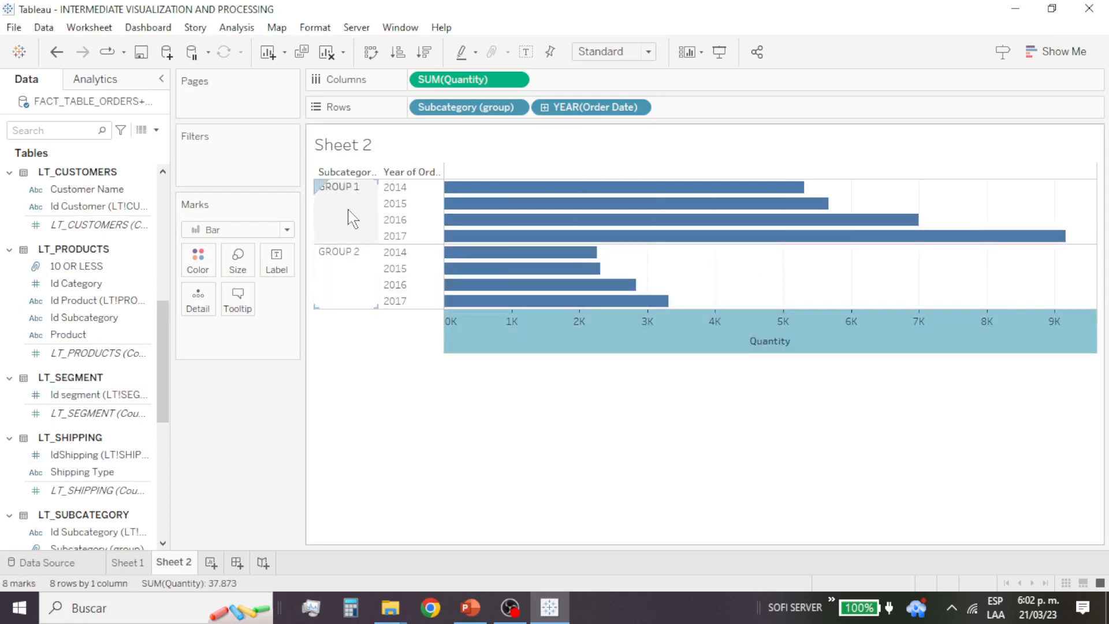
mouse_move(448, 315)
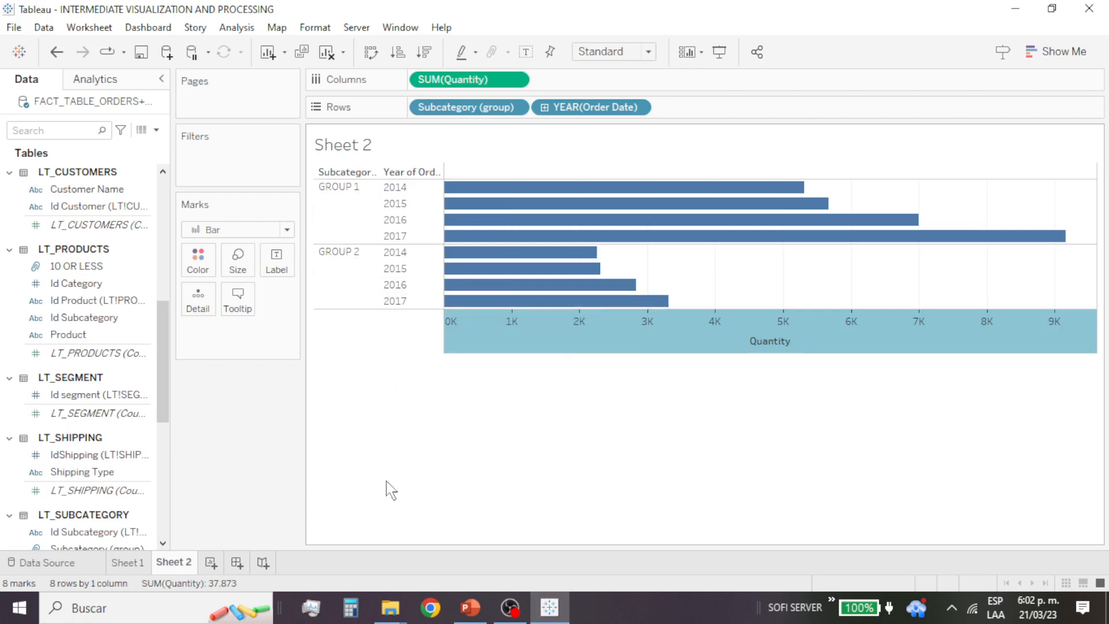
left_click(411, 473)
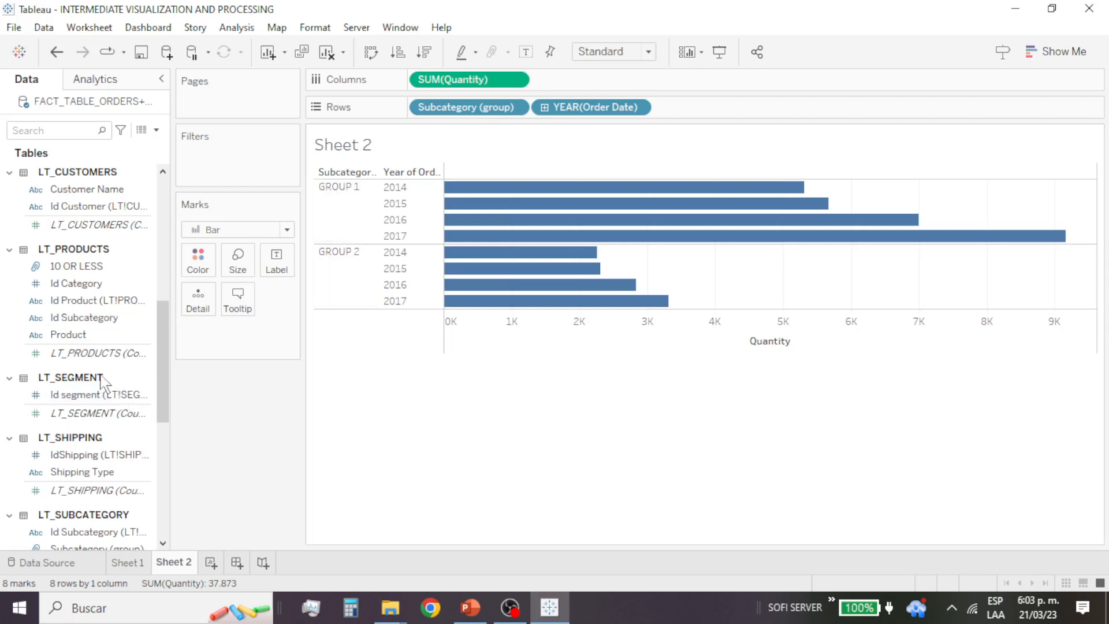
Step: Add Product from the LT_PRODUCTS table to the rows between the subcategory group and the year of Order Date
scroll(98, 384, "down", 3)
scroll(98, 384, "down", 3)
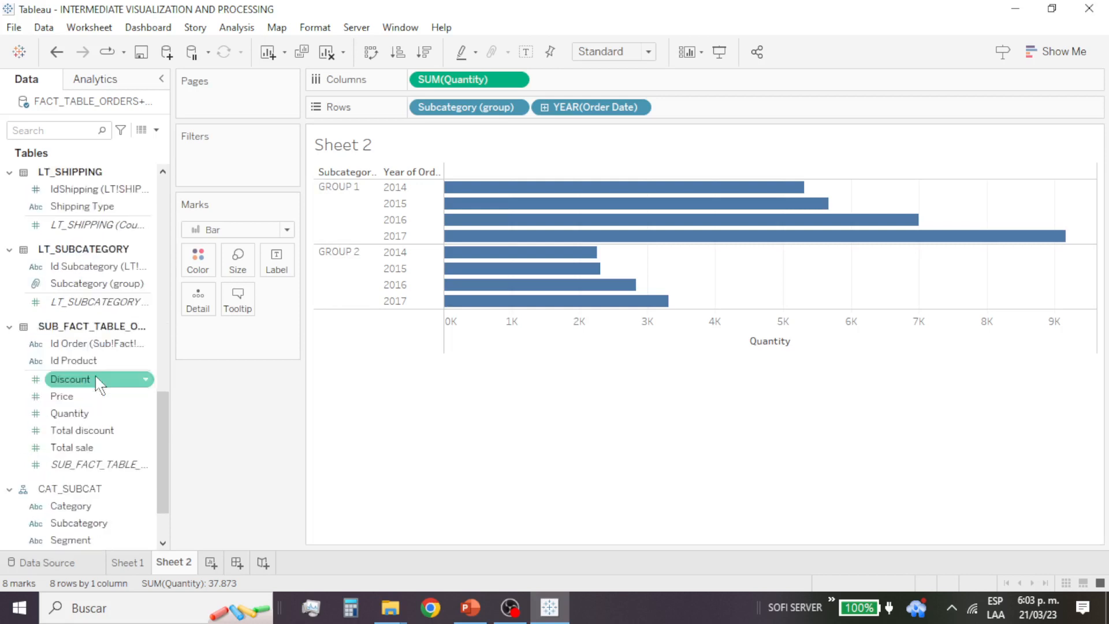
scroll(100, 386, "down", 2)
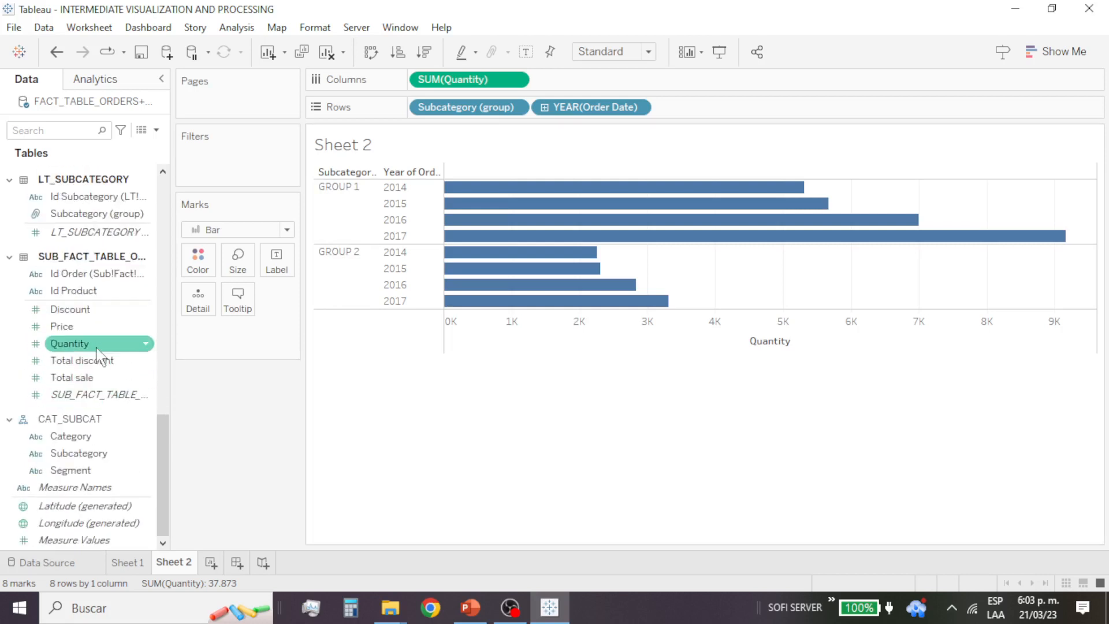
scroll(98, 350, "up", 8)
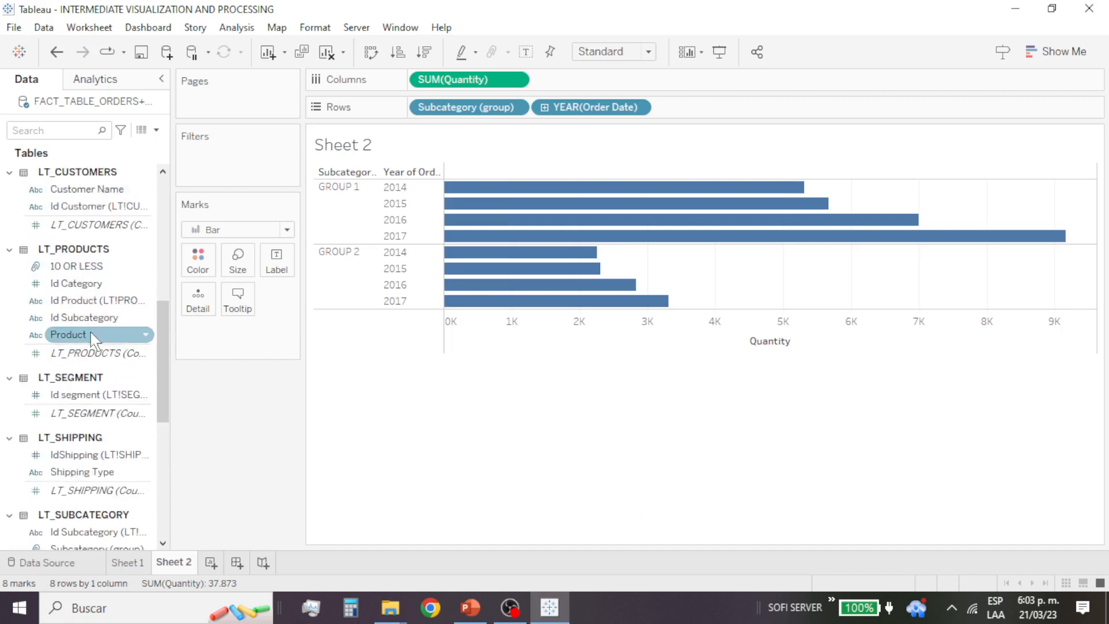
left_click_drag(95, 335, 377, 252)
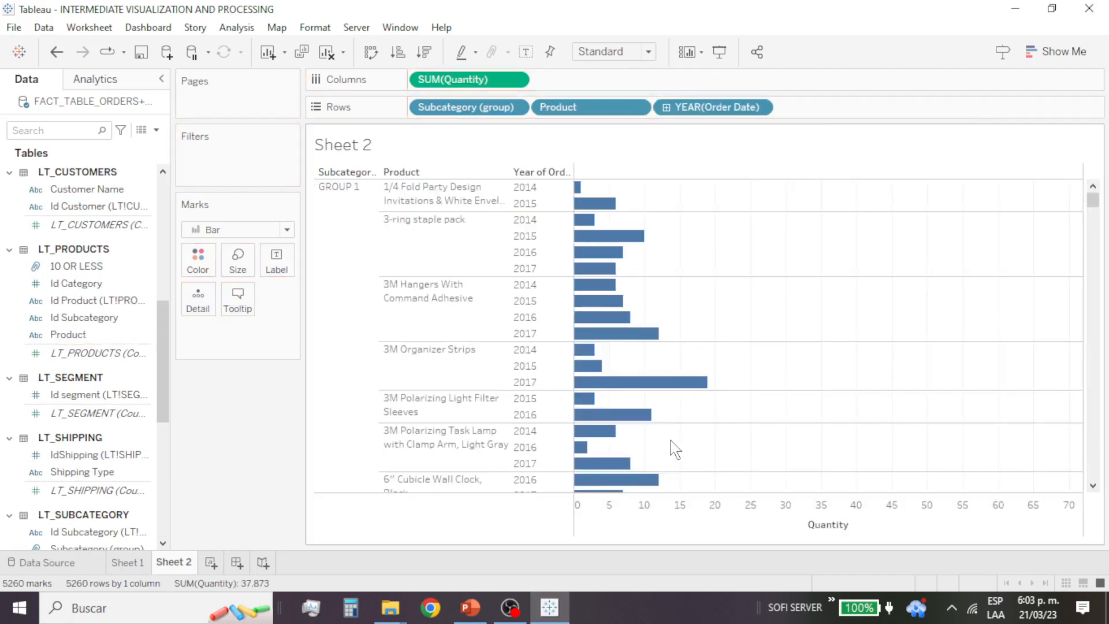
Step: Look through the yearly quantities per product from GROUP 1 to the end of GROUP 2 and return to the start
scroll(462, 415, "down", 8)
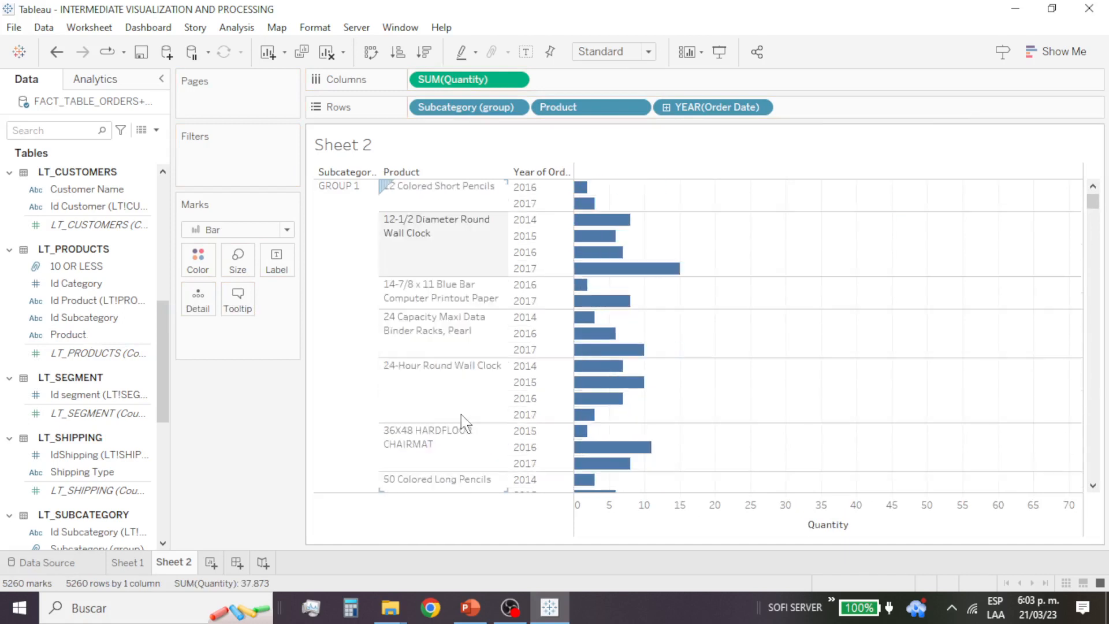
scroll(470, 424, "down", 10)
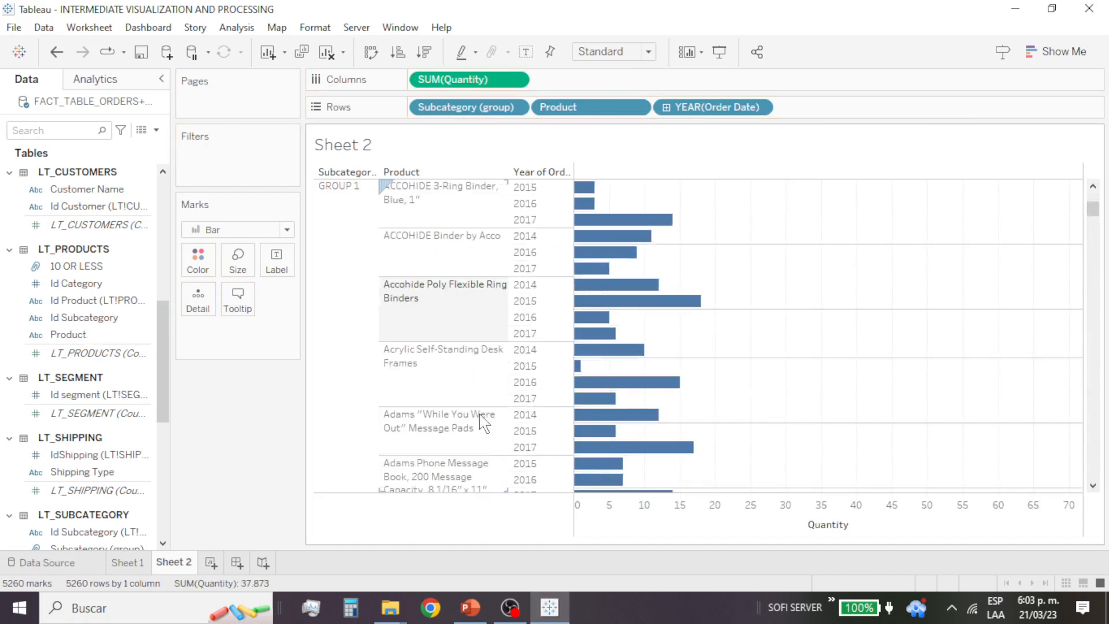
left_click_drag(1092, 211, 1093, 484)
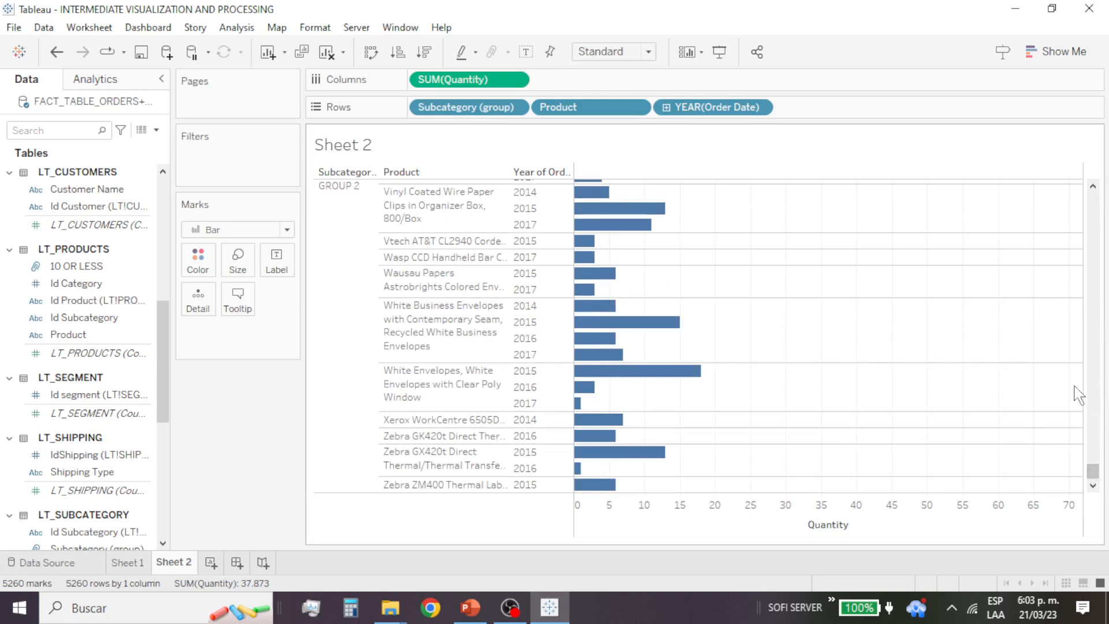
scroll(1006, 376, "up", 5)
scroll(1006, 377, "up", 5)
scroll(1014, 337, "up", 10)
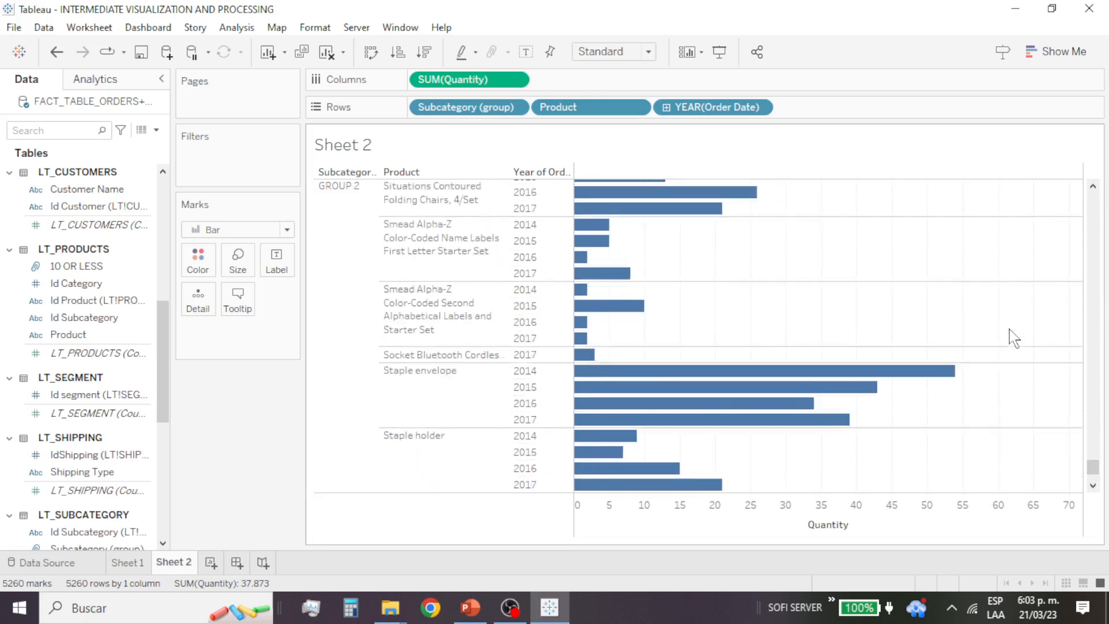
scroll(1013, 338, "up", 10)
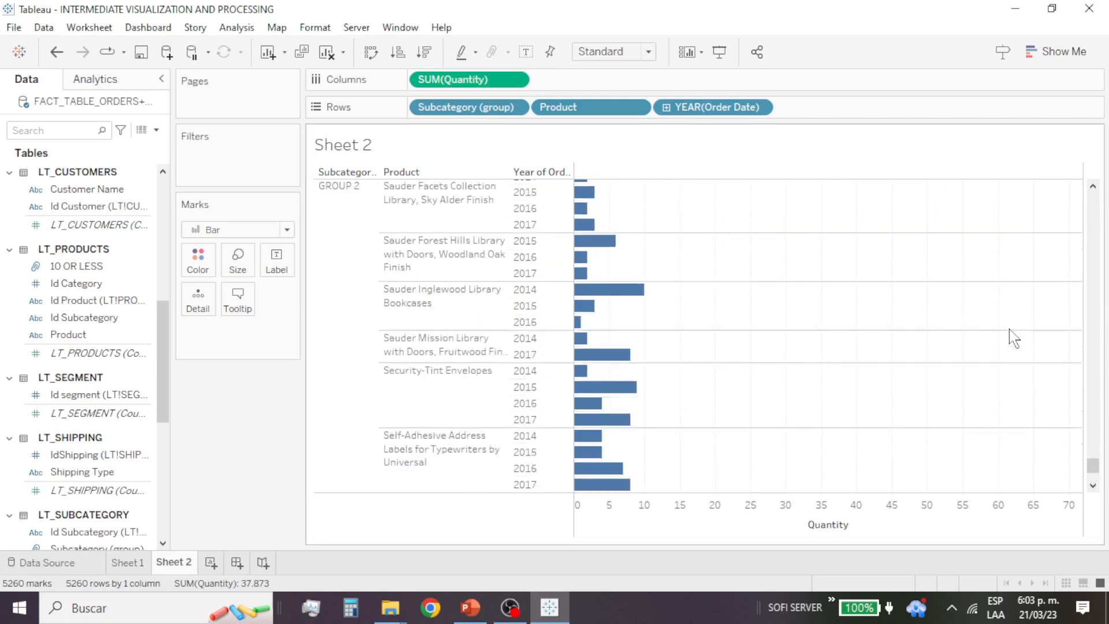
left_click_drag(1093, 464, 1092, 194)
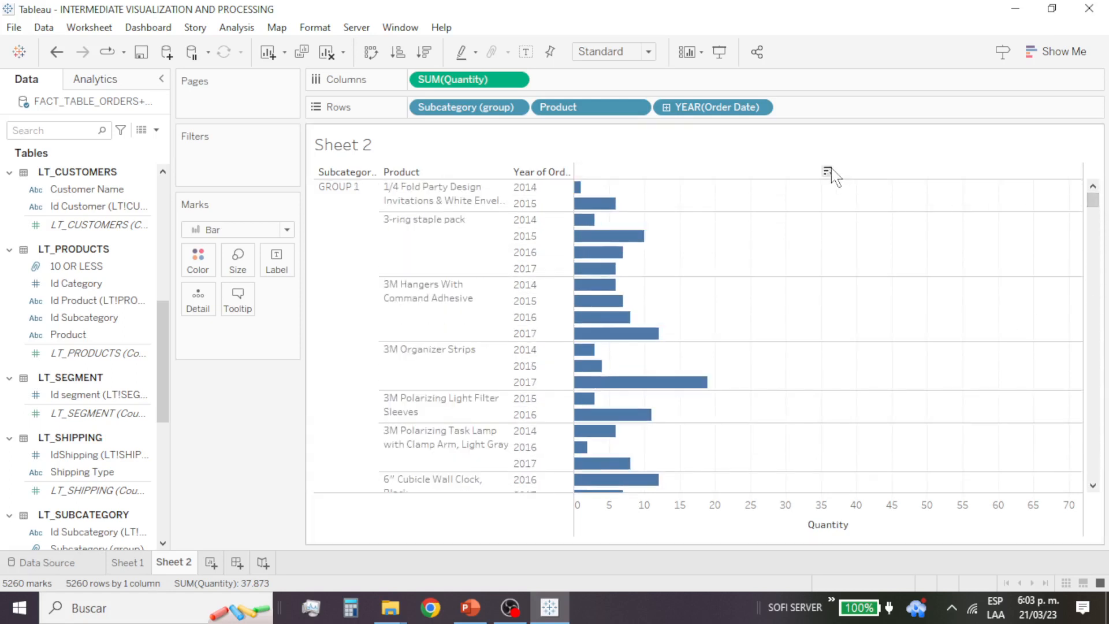
Step: Sort the years within each product by quantity in descending order
left_click(828, 172)
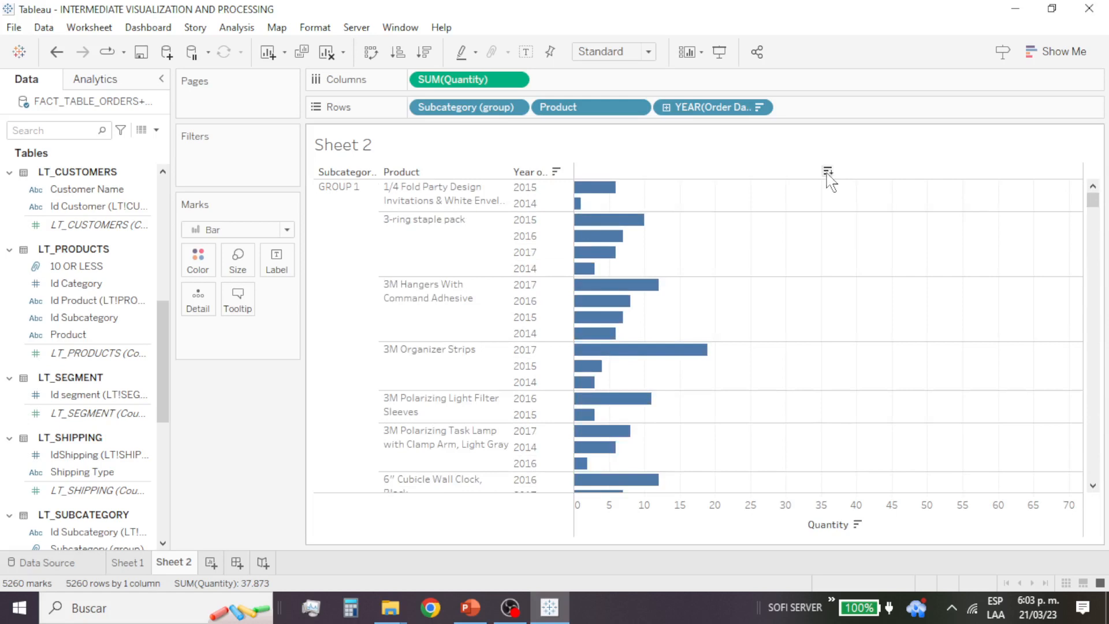
left_click(827, 172)
left_click(827, 172)
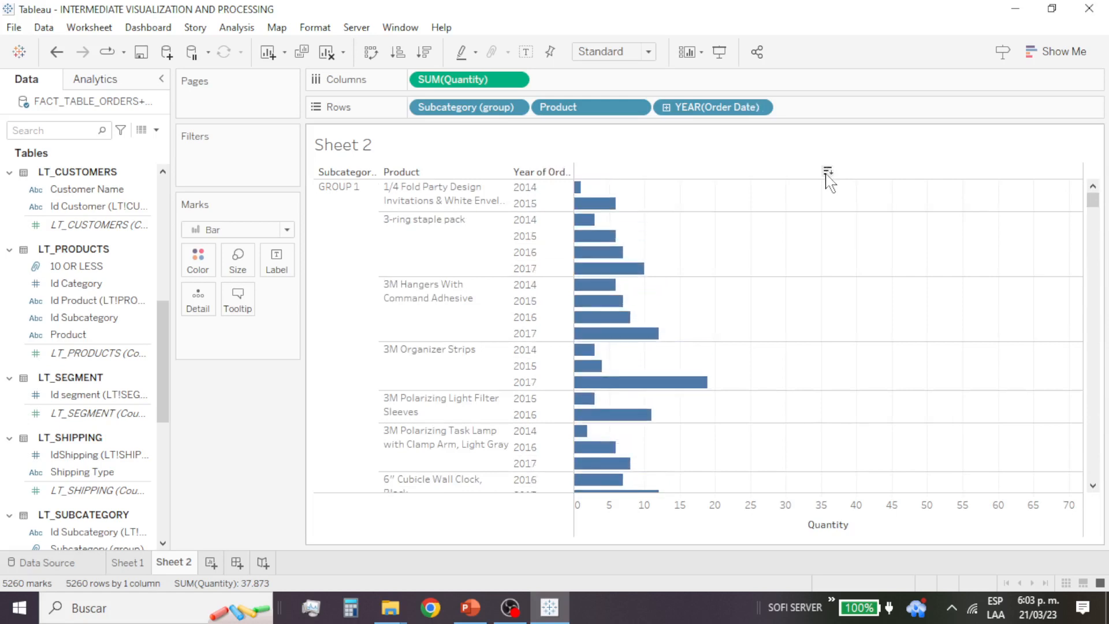
left_click(827, 172)
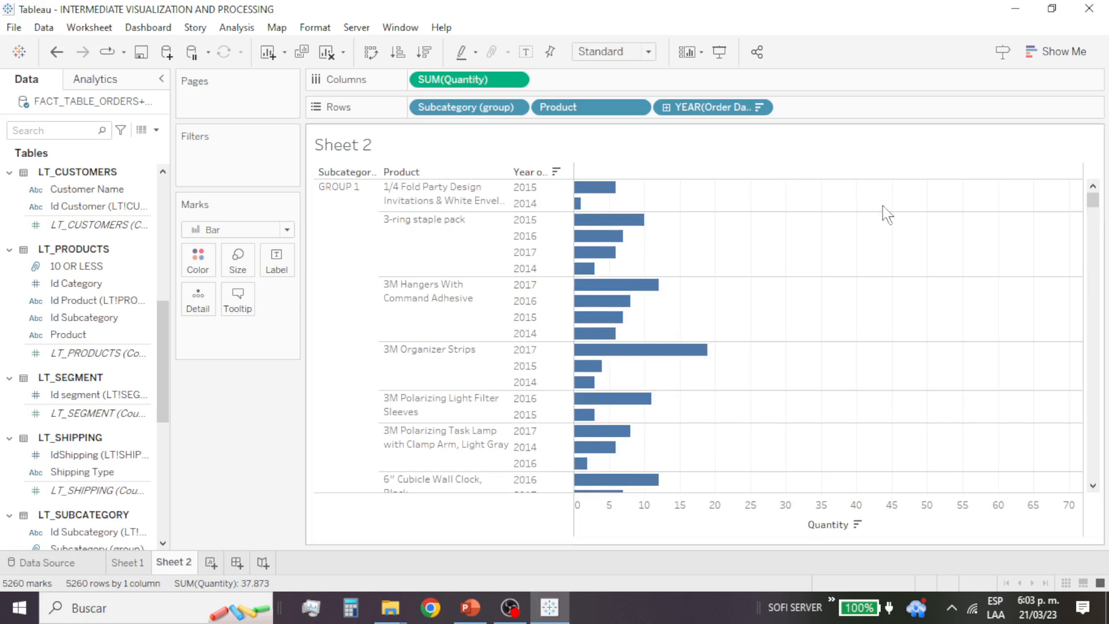
Step: Check the field and nested sort options of the subcategory group header and view the sorted products in GROUP 2
left_click(318, 226)
left_click(378, 173)
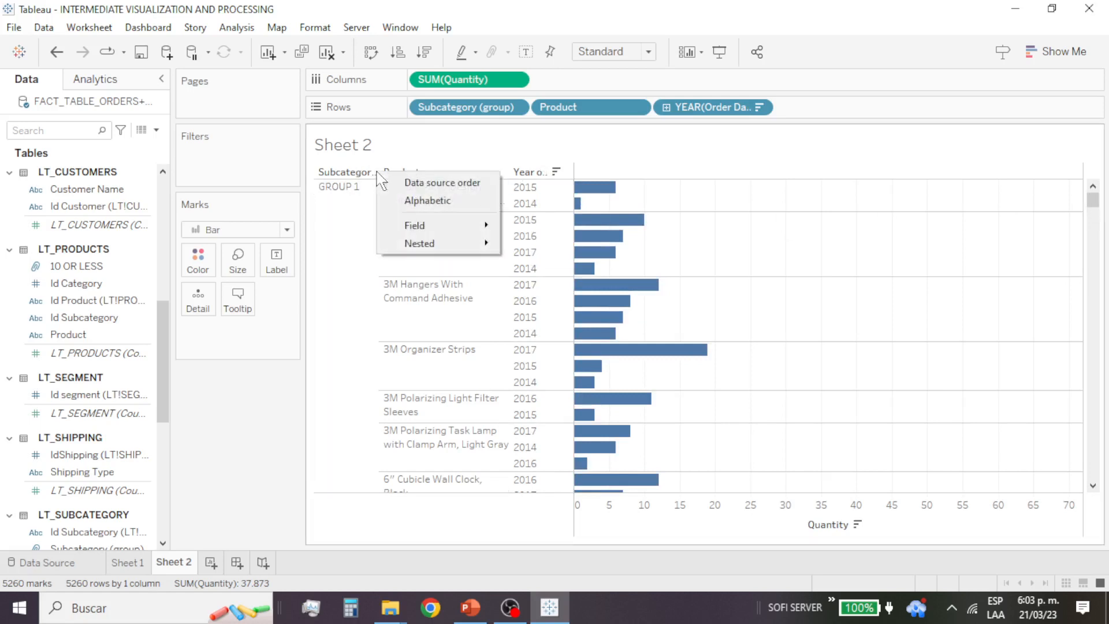
mouse_move(446, 227)
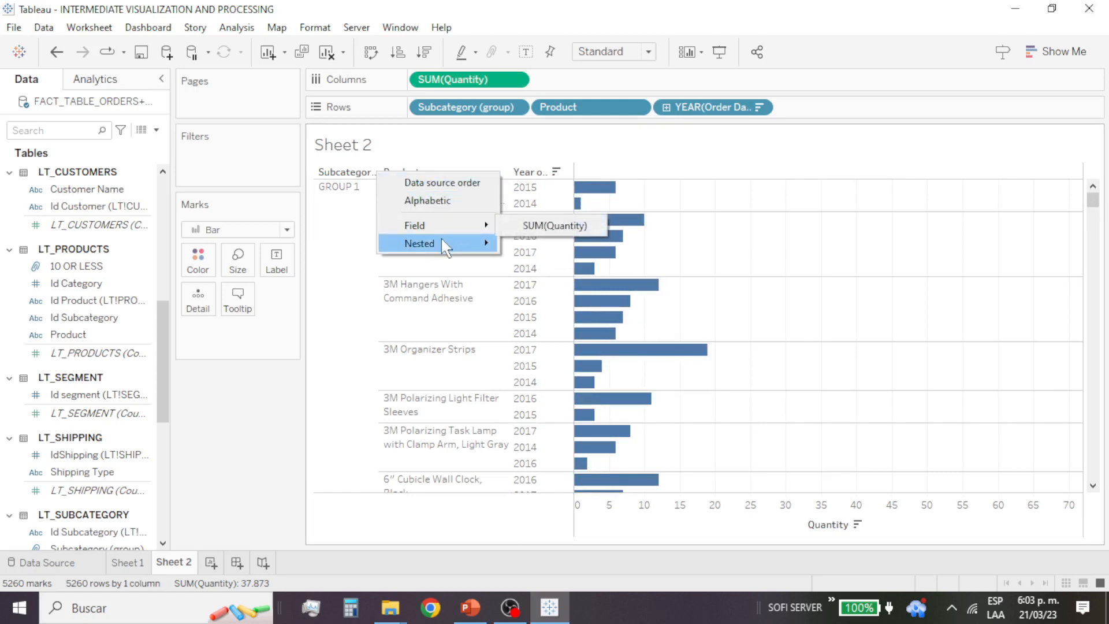
mouse_move(445, 245)
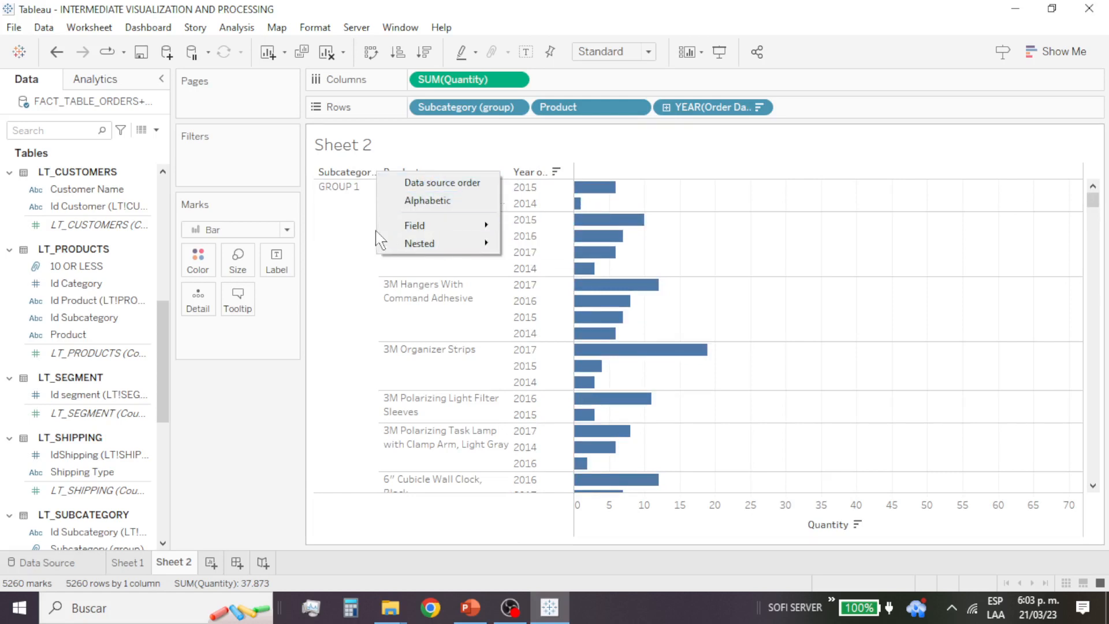
left_click_drag(1092, 198, 1092, 406)
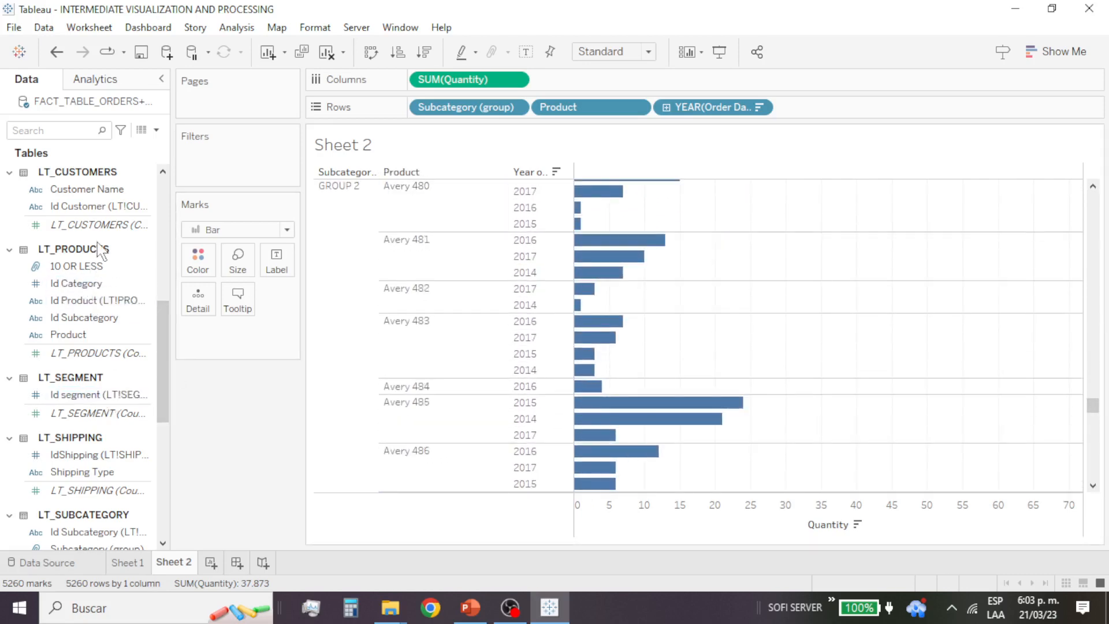
Step: Filter the sheet by Subcategory (group) from LT_SUBCATEGORY, excluding GROUP 1 and keeping only GROUP 2
scroll(136, 344, "up", 4)
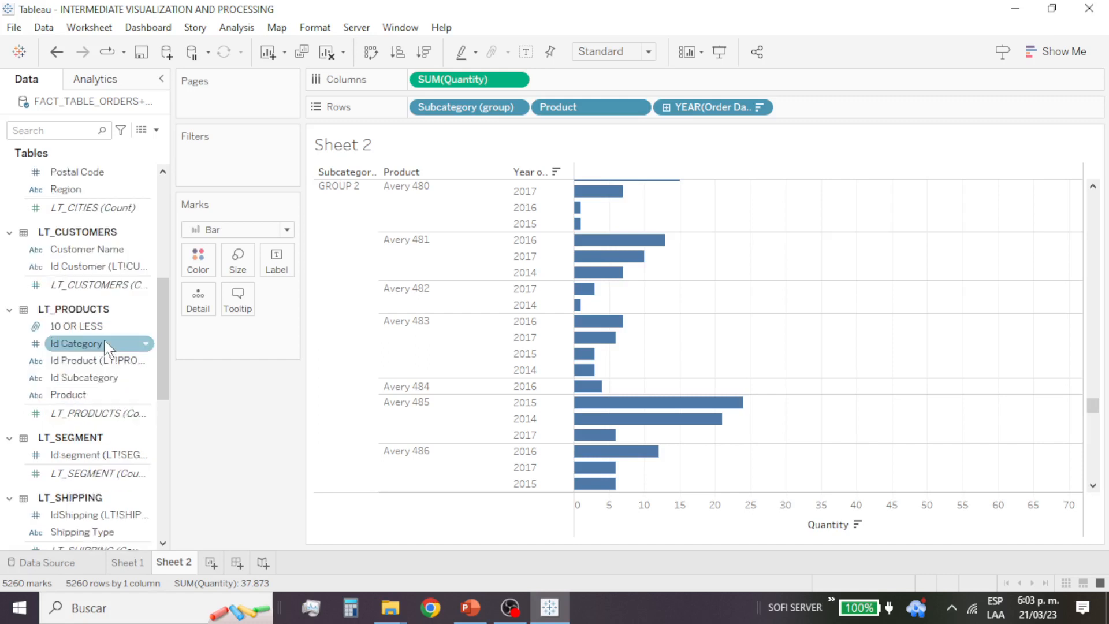
scroll(106, 347, "up", 7)
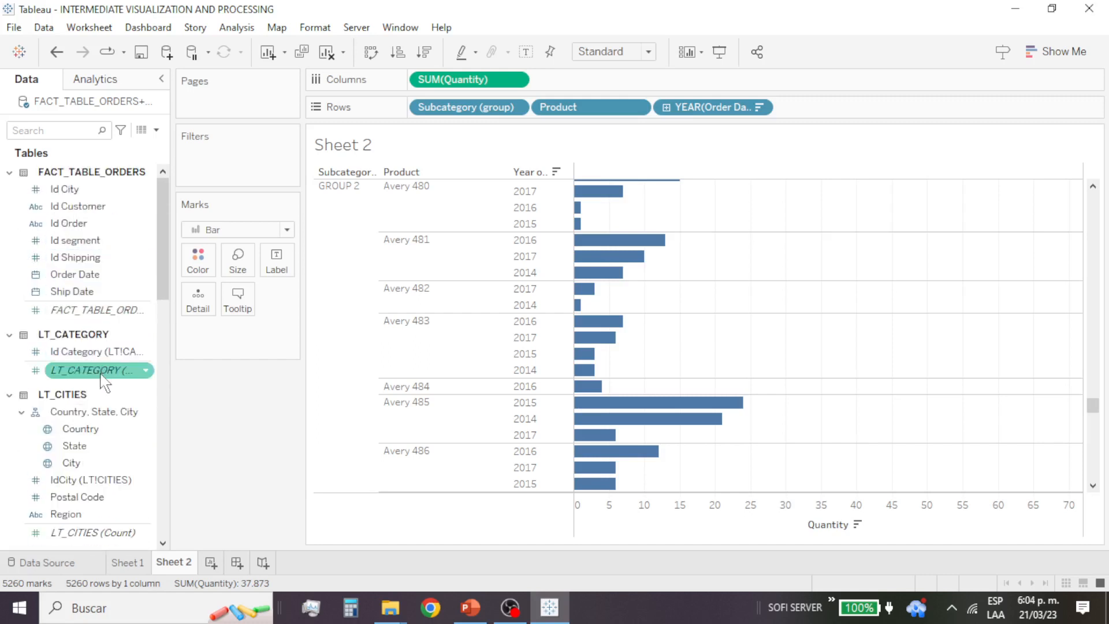
scroll(103, 398, "down", 3)
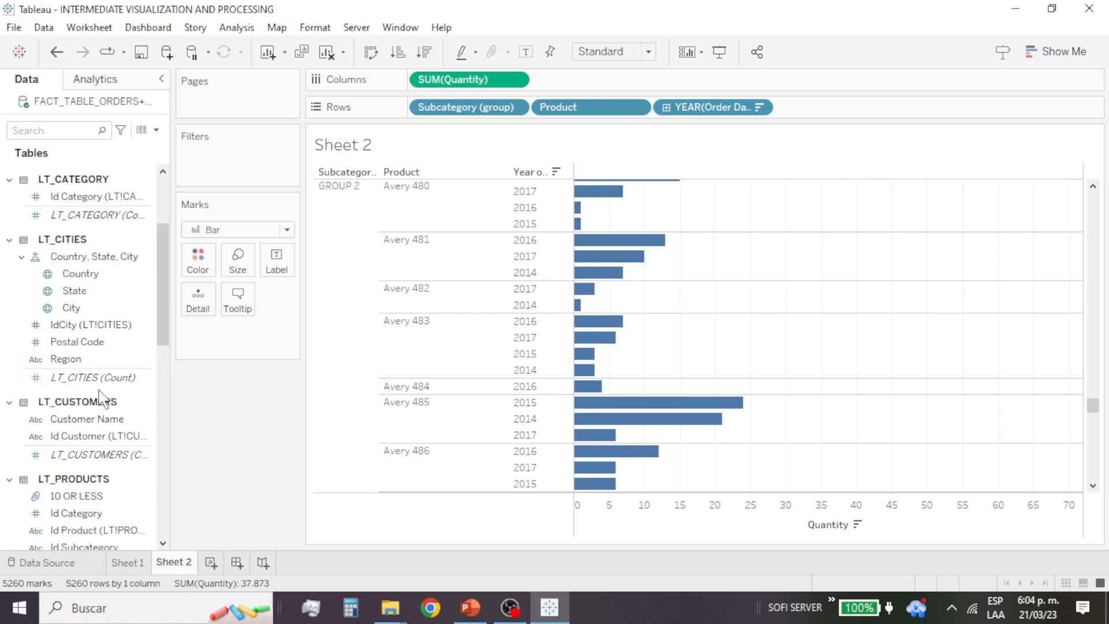
scroll(102, 399, "down", 2)
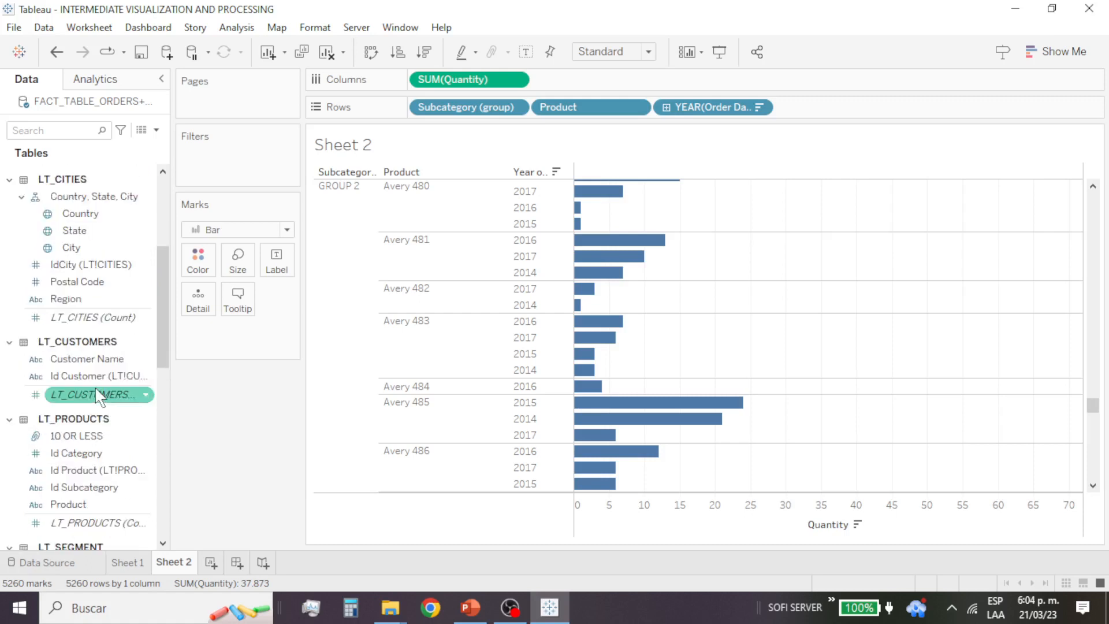
scroll(102, 398, "down", 9)
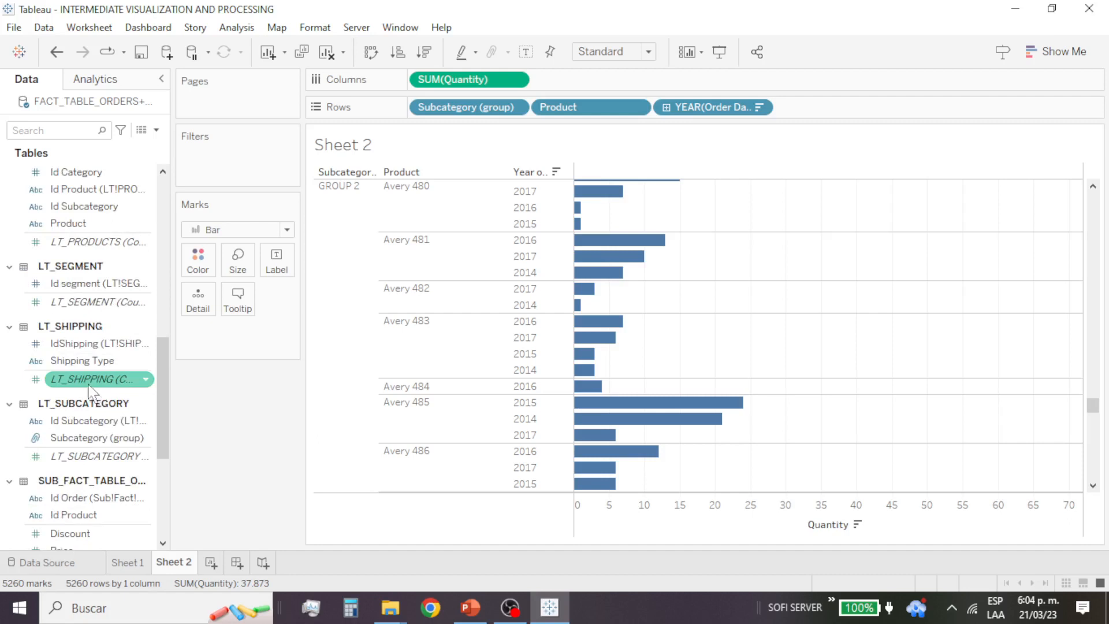
scroll(112, 387, "down", 2)
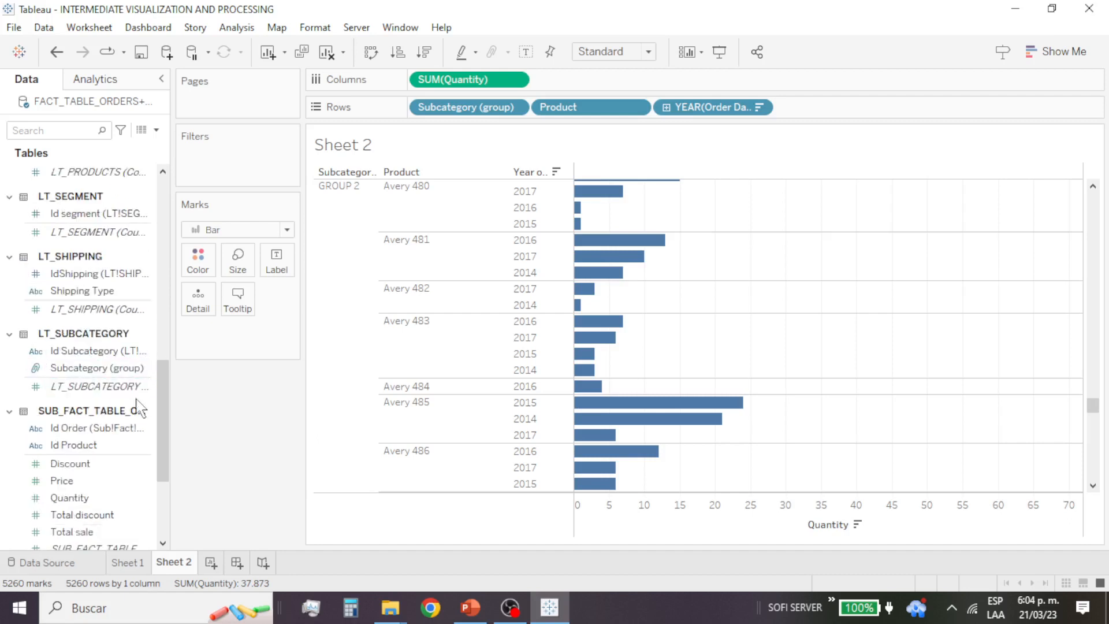
mouse_move(139, 368)
left_mouse_down()
mouse_move(242, 220)
mouse_move(250, 159)
left_mouse_up()
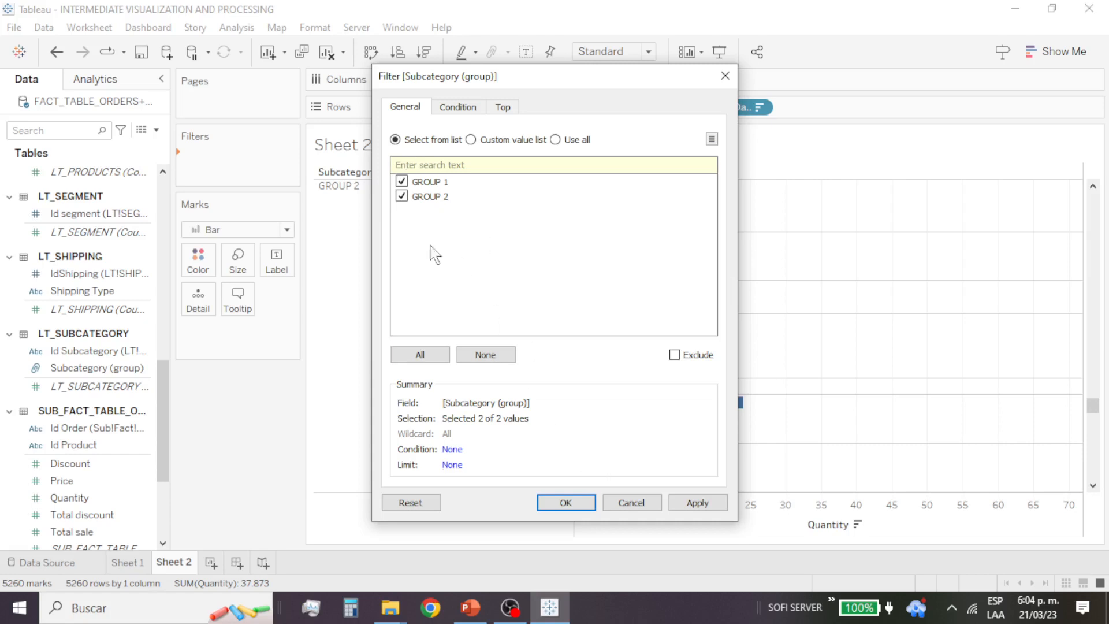
left_click(402, 182)
left_click(565, 503)
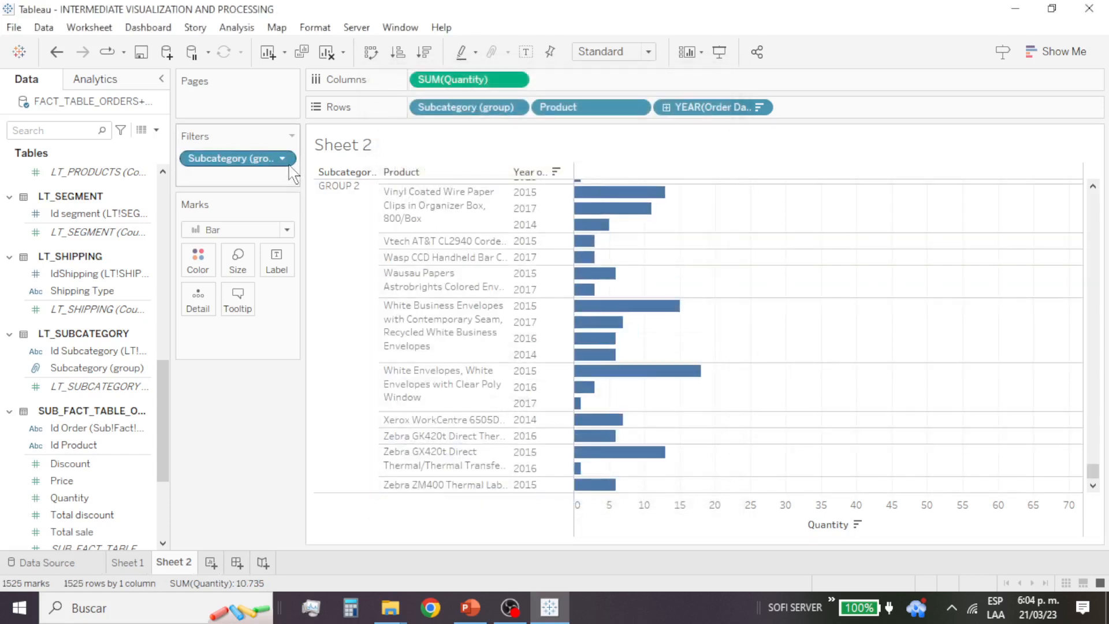
Step: Show the Subcategory (group) filter control on the sheet and review the GROUP 2 product bars from the start of the list
left_click(288, 160)
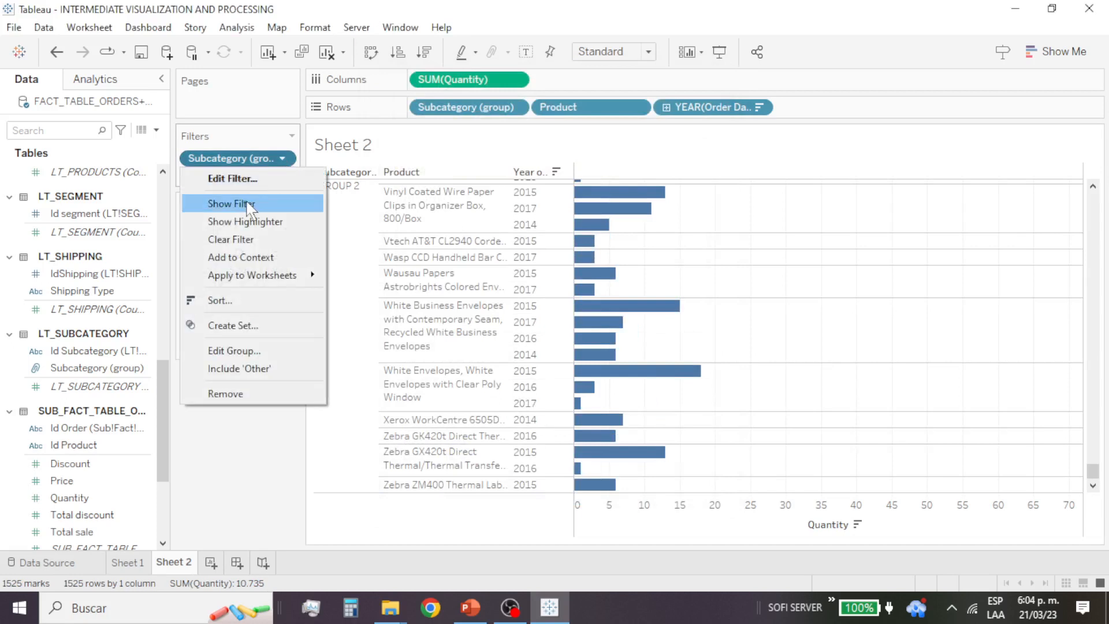
left_click(247, 204)
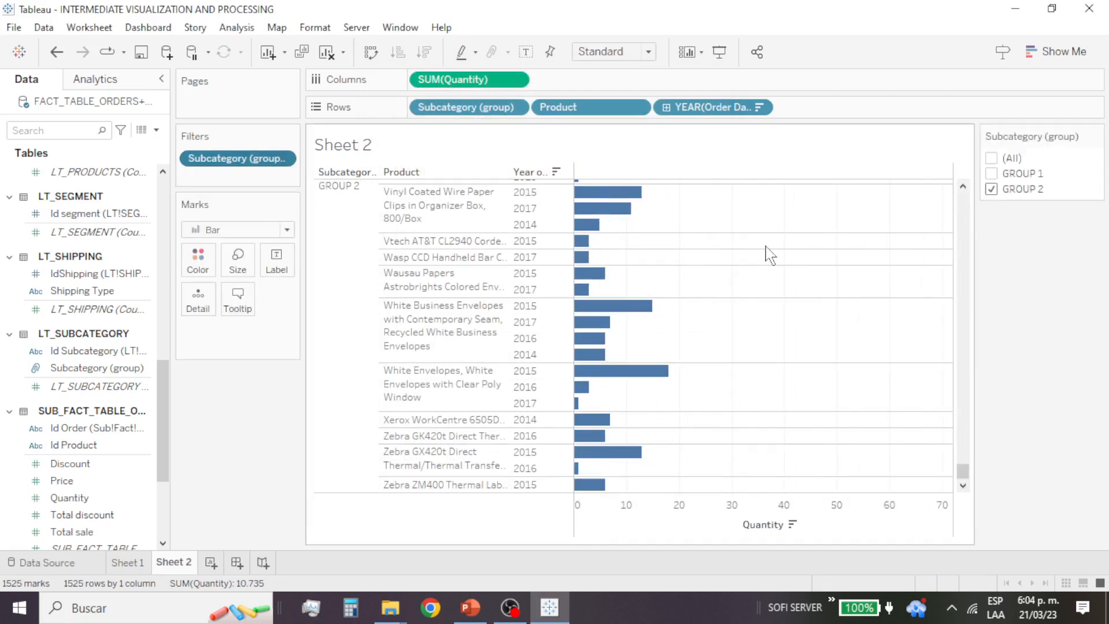
scroll(774, 254, "up", 10)
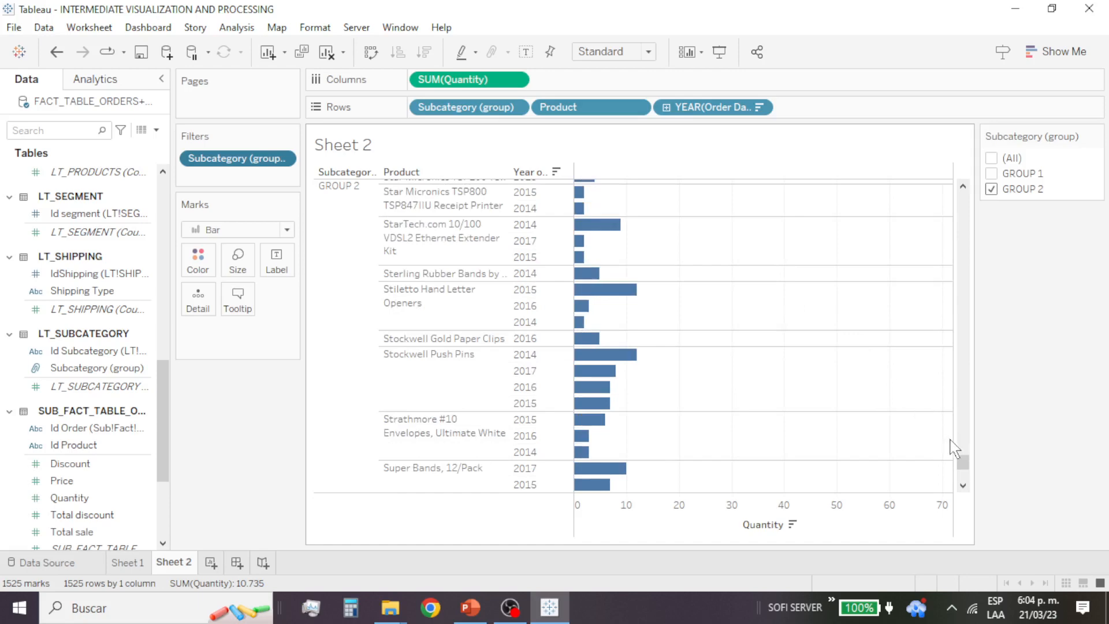
left_click_drag(963, 464, 932, 184)
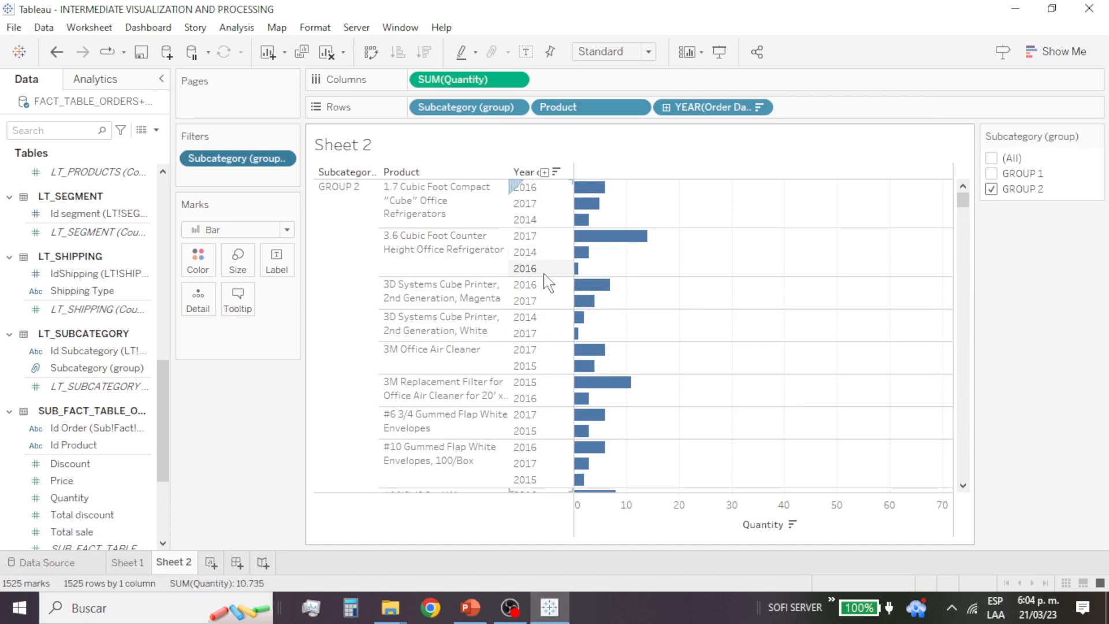
mouse_move(631, 240)
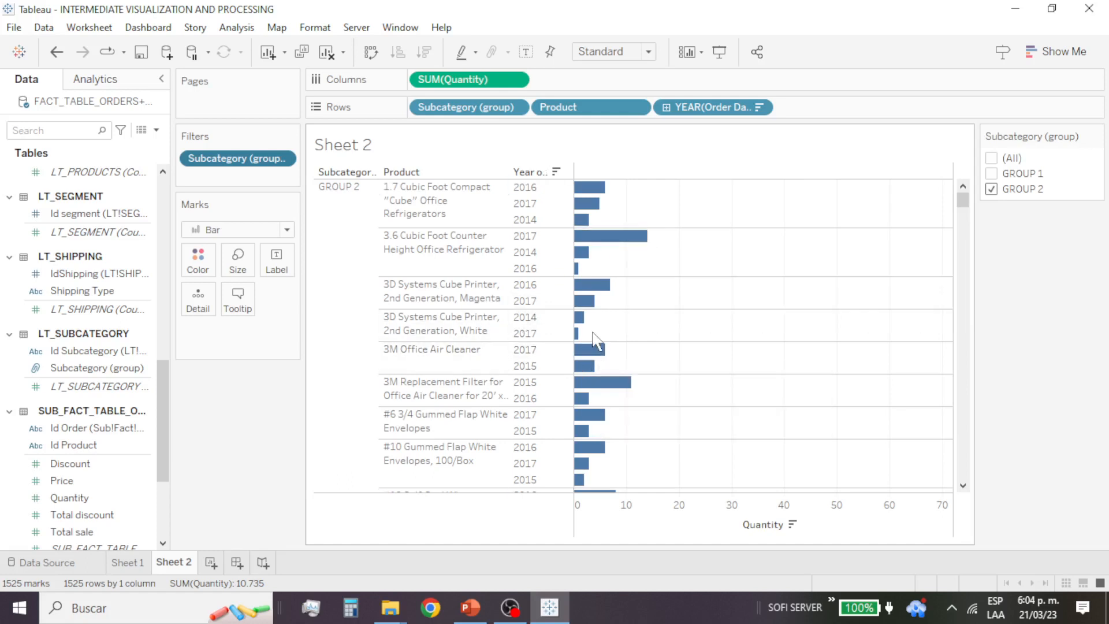
scroll(597, 341, "down", 10)
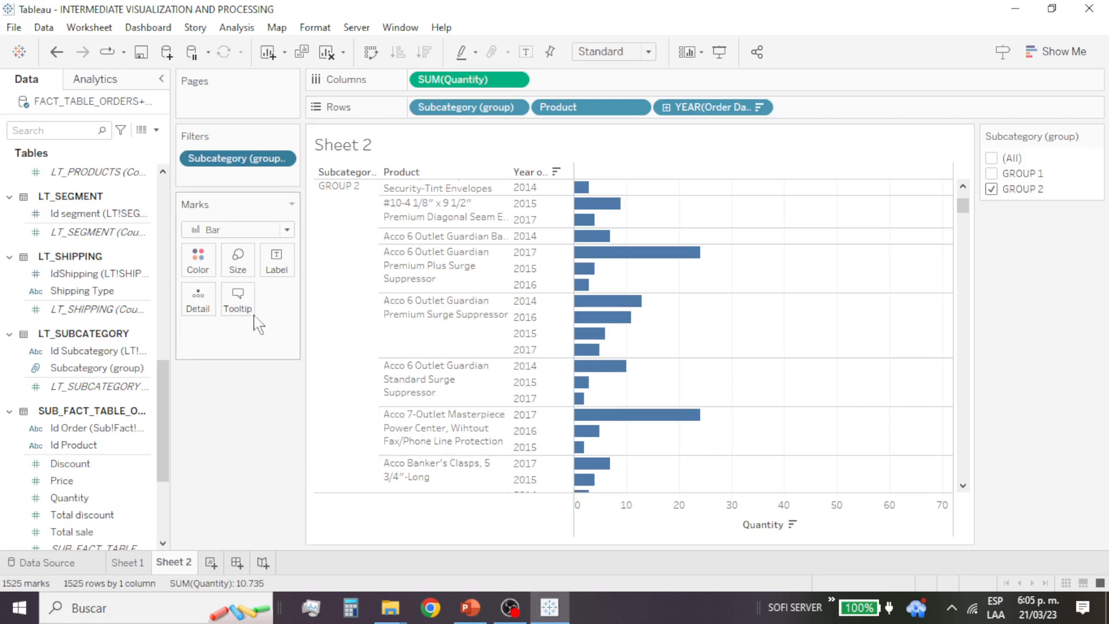
Step: Save the workbook under its current name
left_click(14, 27)
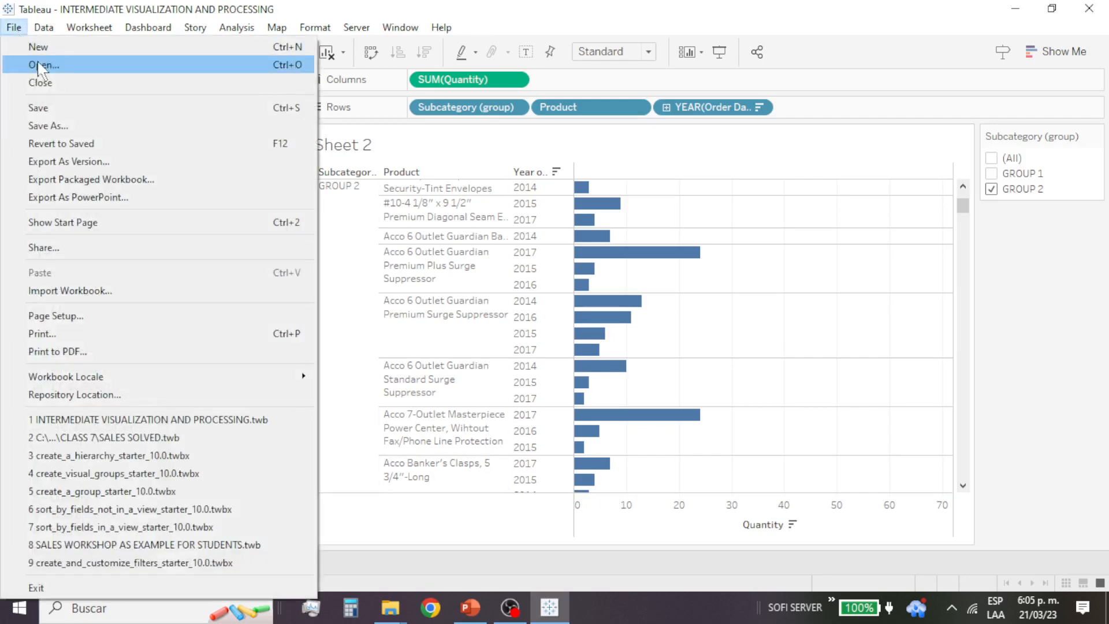
left_click(38, 107)
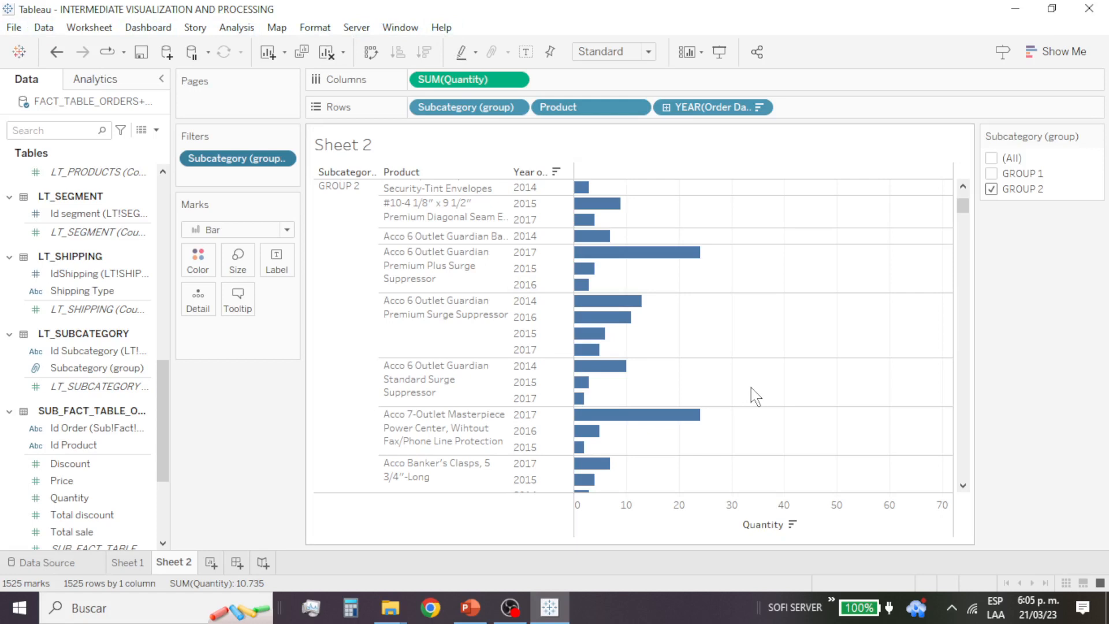
Step: Change the interface language to Español
left_click(440, 29)
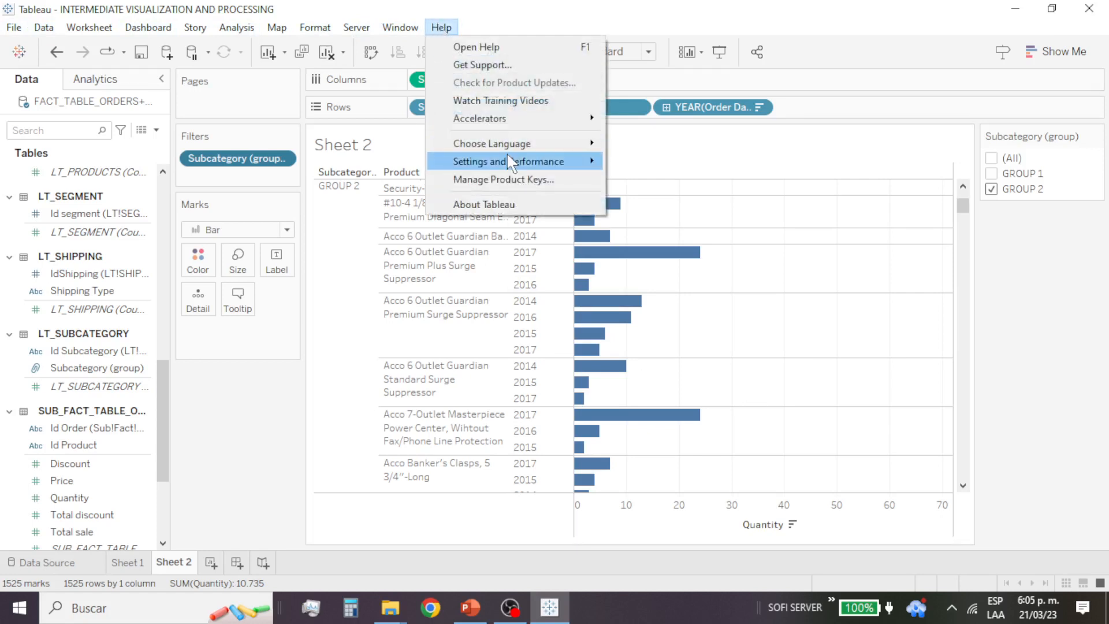
mouse_move(511, 150)
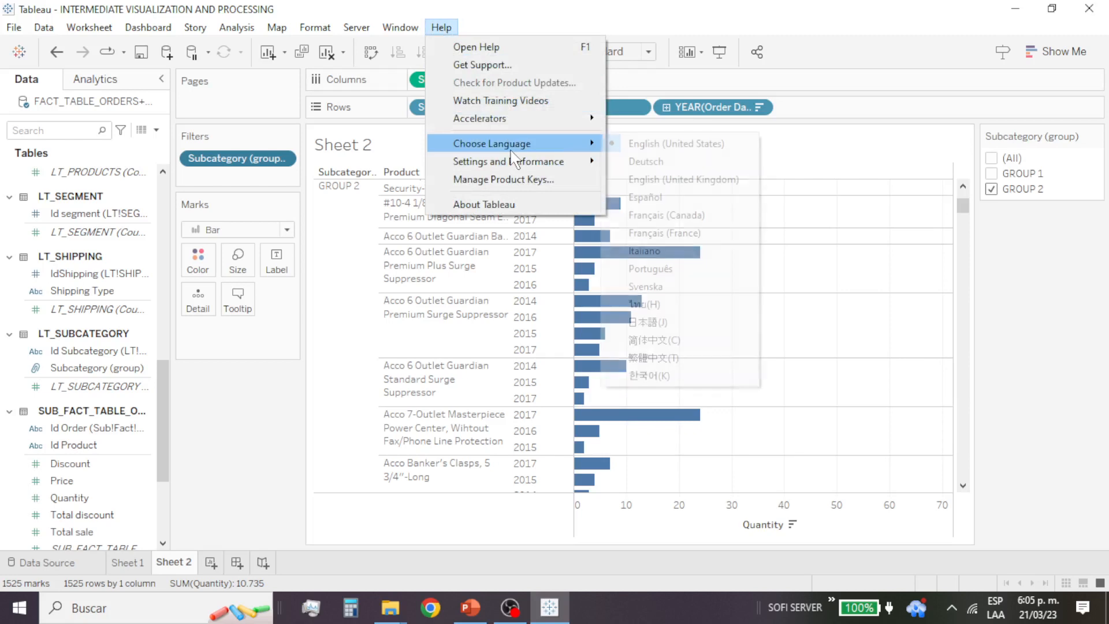
left_click(685, 199)
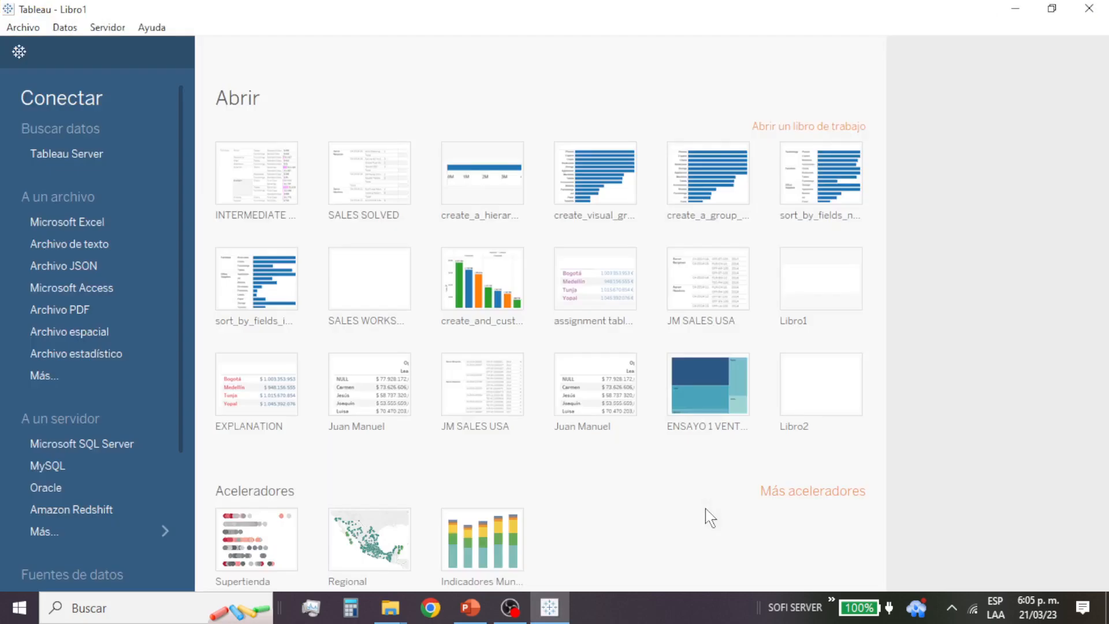
Step: Switch the interface language to Français (France)
left_click(154, 28)
mouse_move(335, 142)
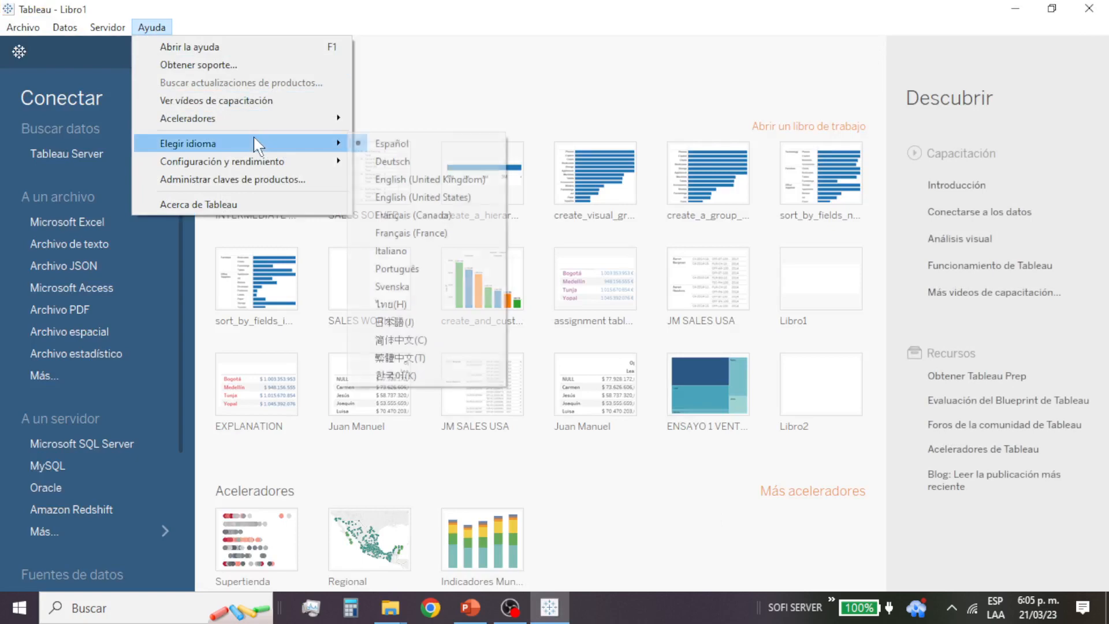
left_click(462, 234)
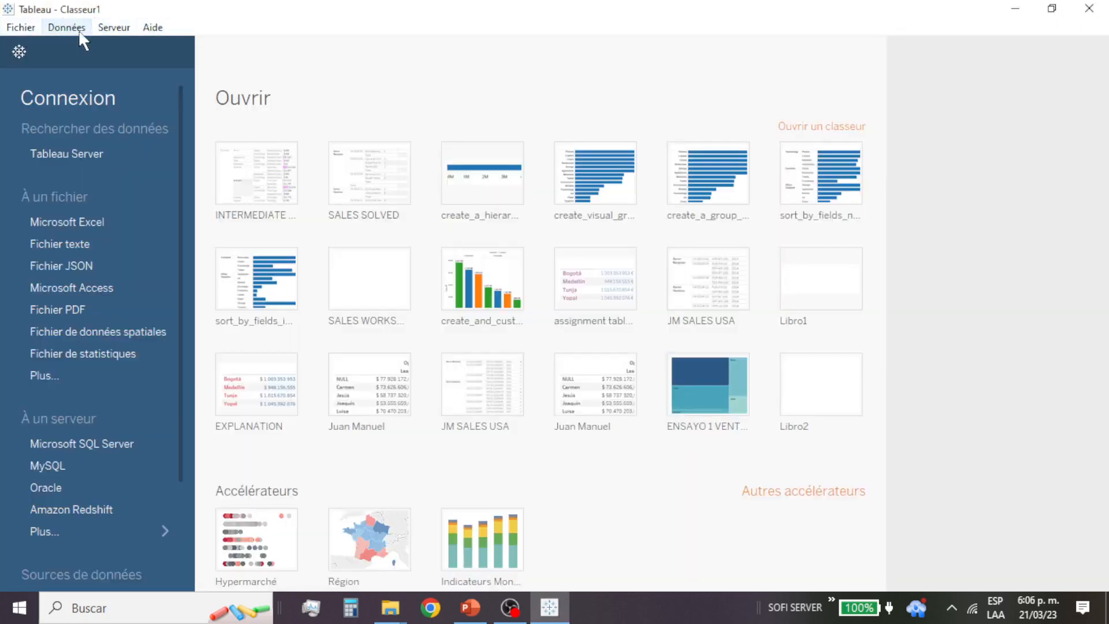
Step: Set the interface language back to English (United States)
left_click(154, 28)
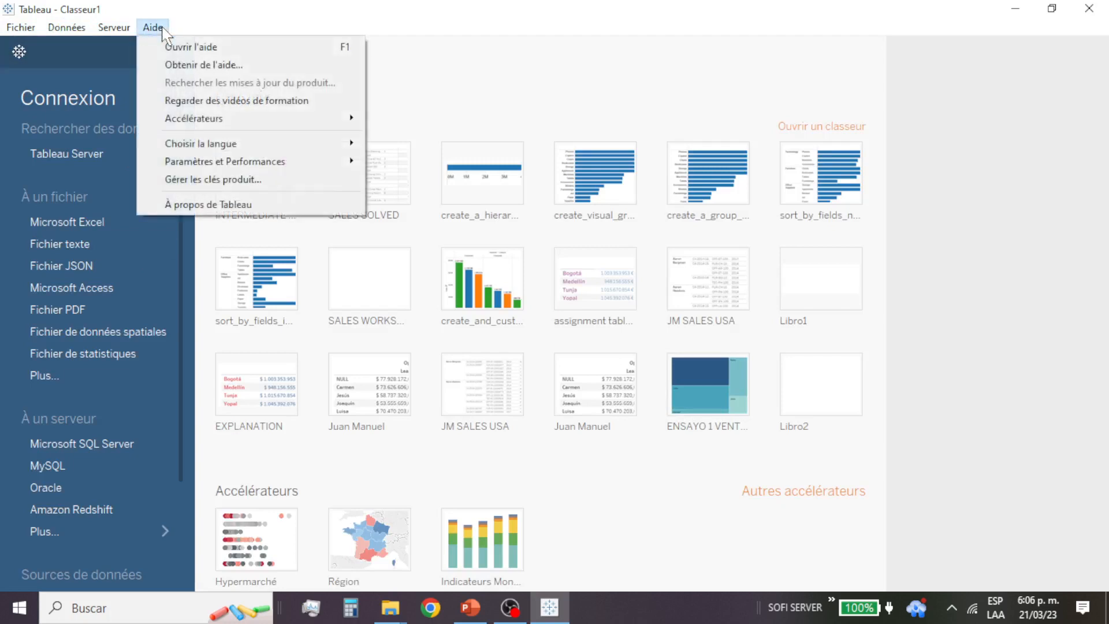
mouse_move(231, 149)
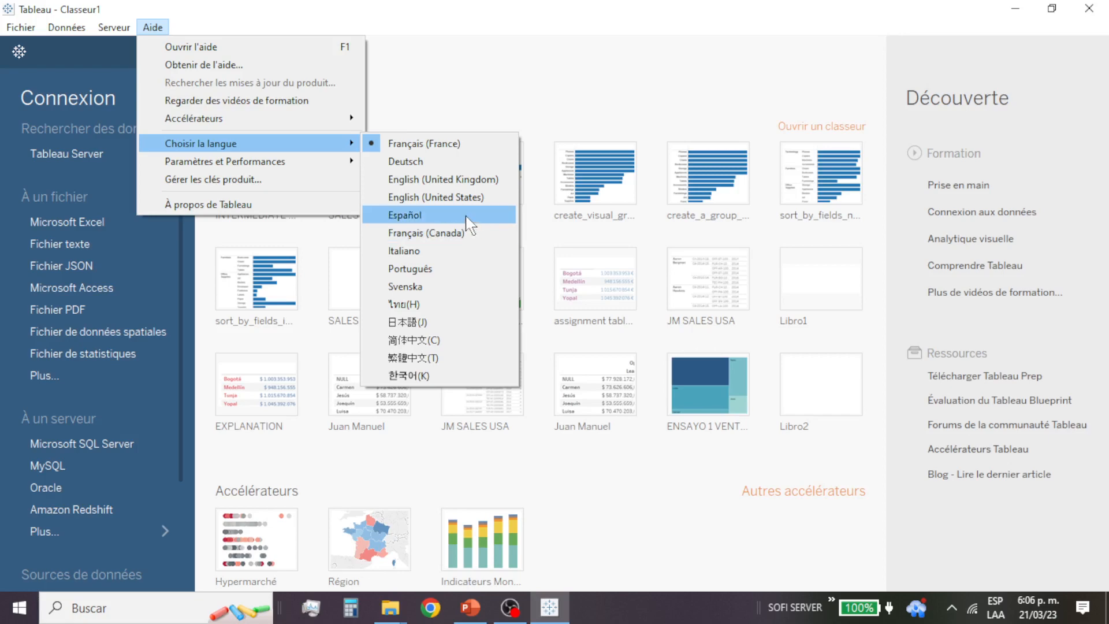
left_click(439, 197)
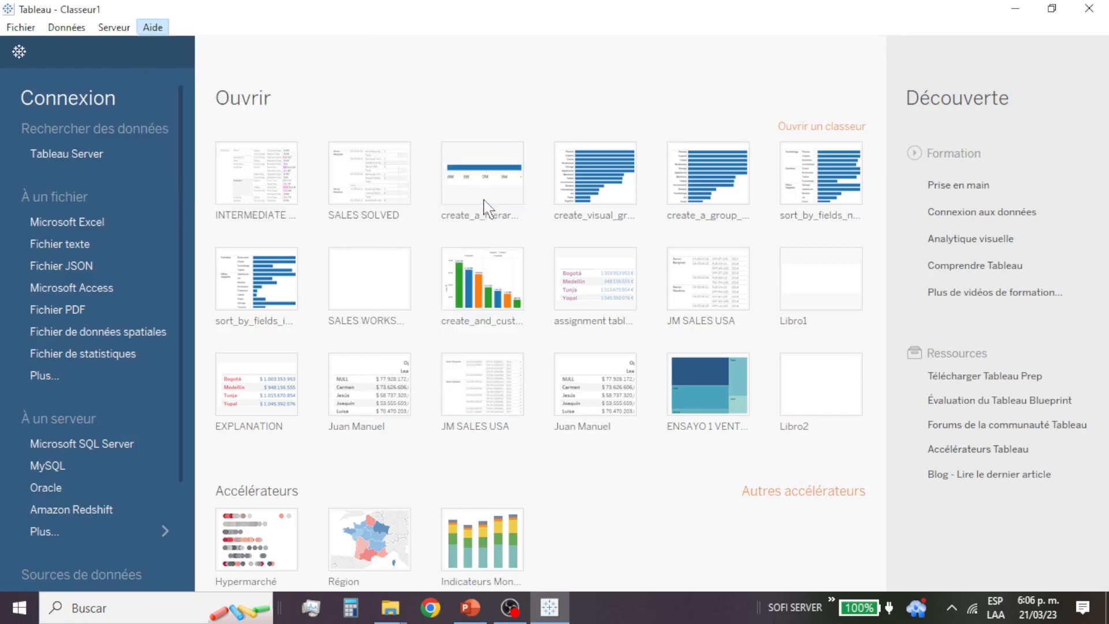